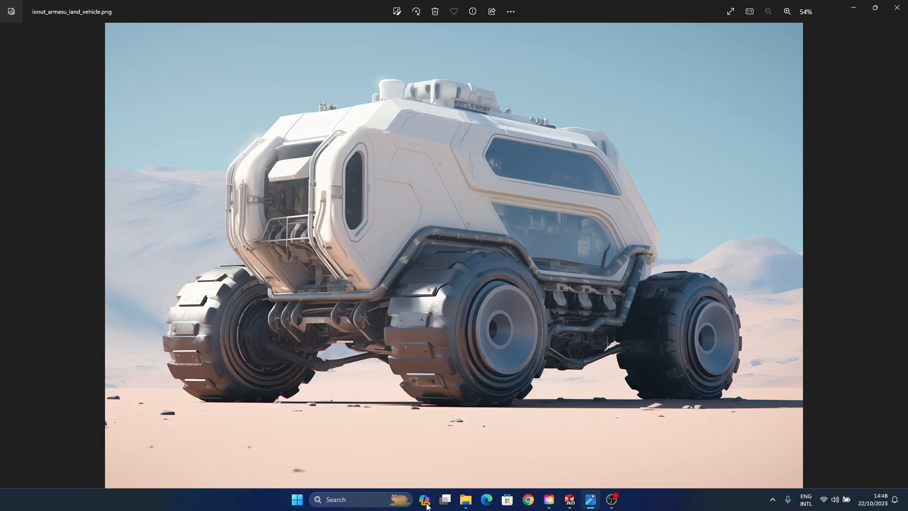
- Switch to SOLIDWORKS, create a new assembly and insert a new empty part into it
click(570, 499)
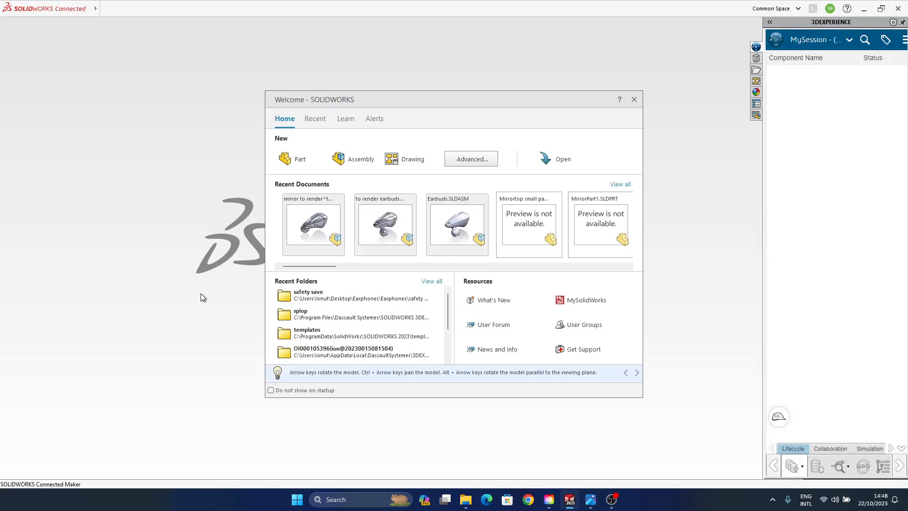
click(350, 159)
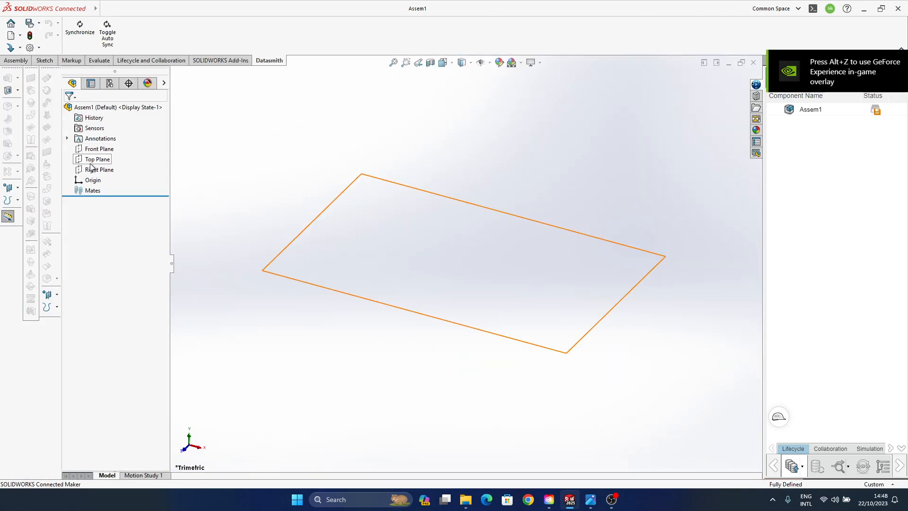
click(87, 108)
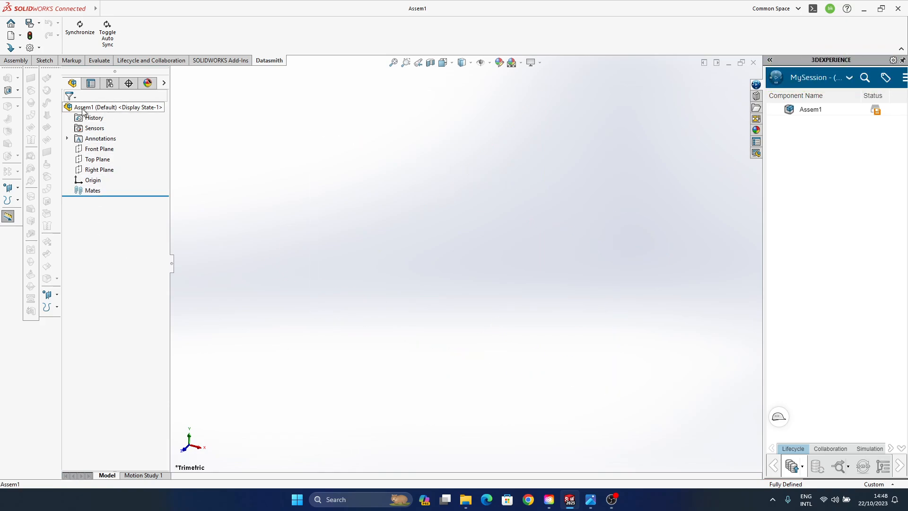
click(16, 60)
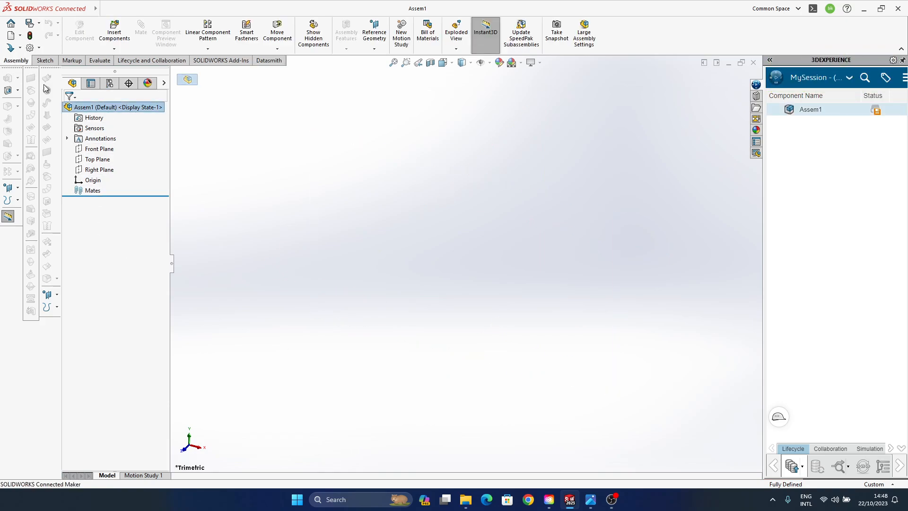
click(114, 48)
click(120, 72)
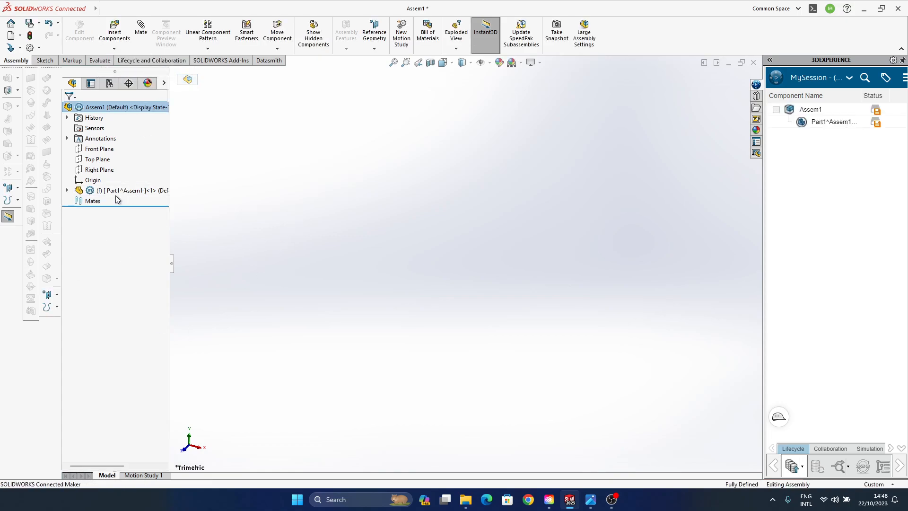
click(489, 64)
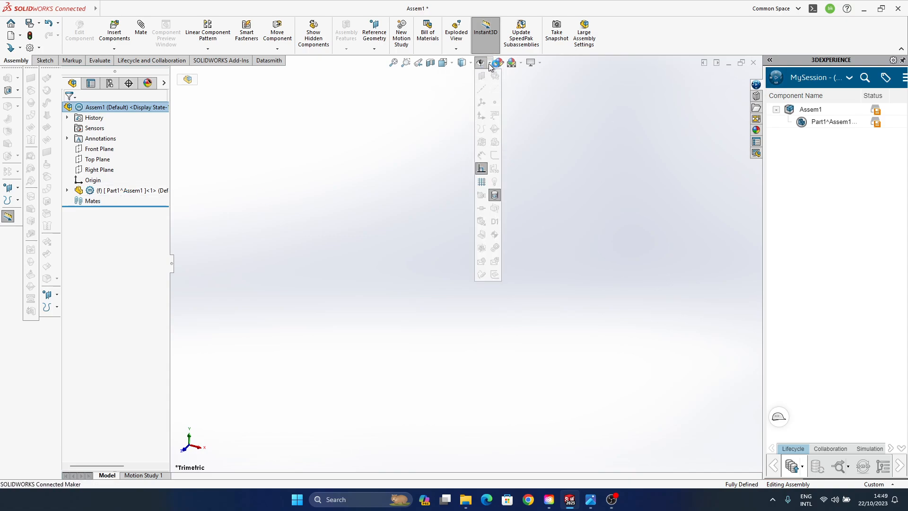
click(446, 78)
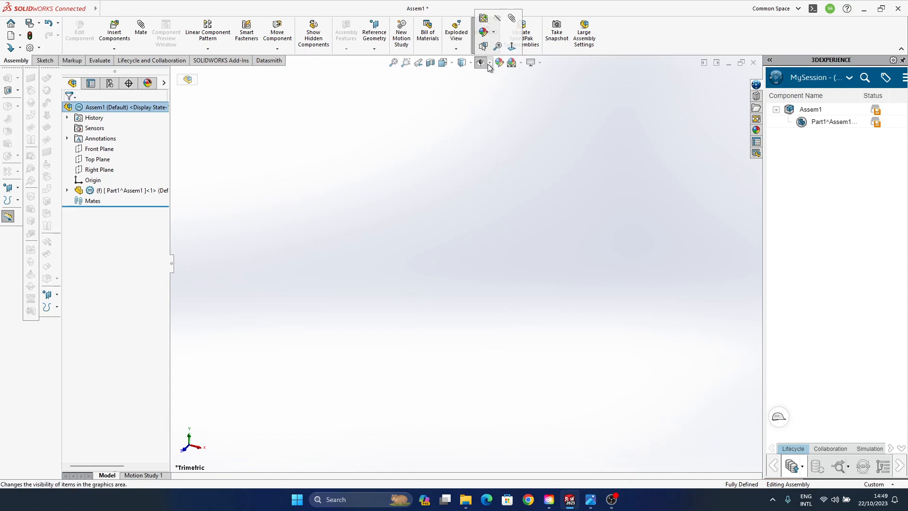
click(489, 64)
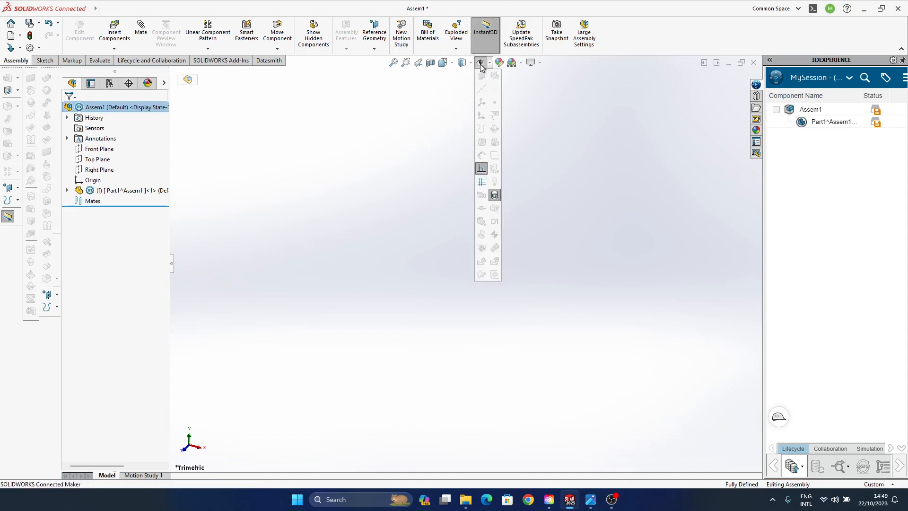
click(358, 165)
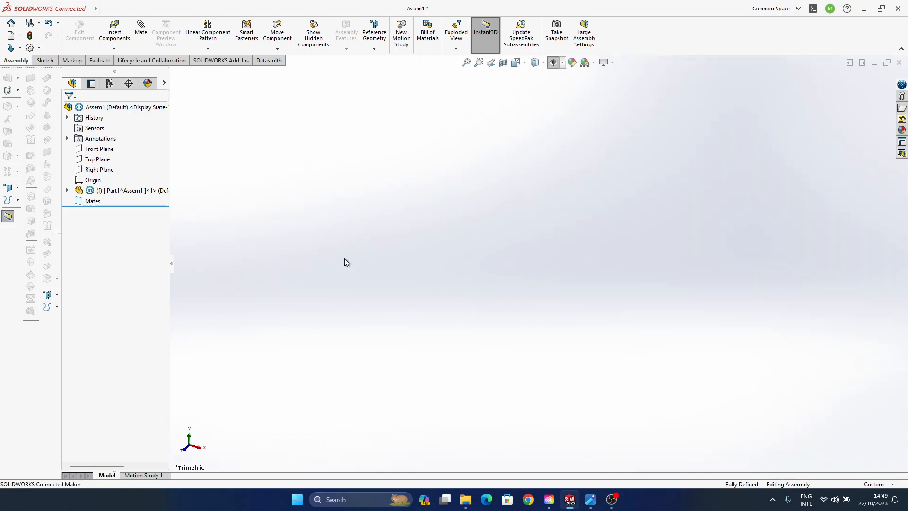
- Expand the new part in the feature tree to list its planes and origin
click(121, 190)
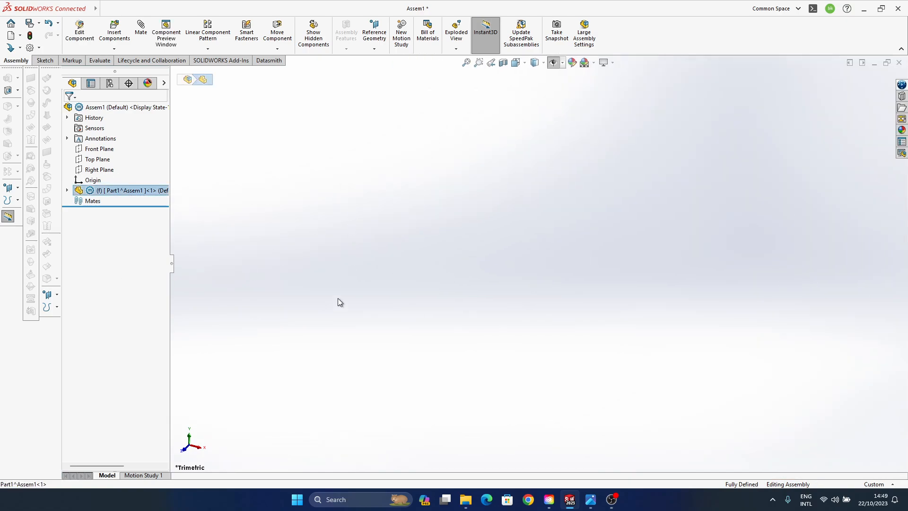
click(67, 190)
click(322, 220)
- Rename the top-level assembly's title to Prometheus
click(103, 108)
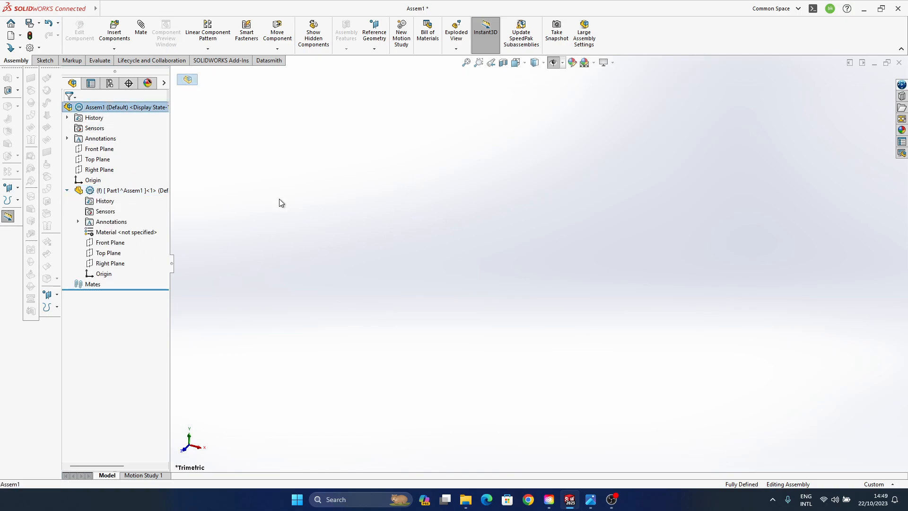
right_click(114, 109)
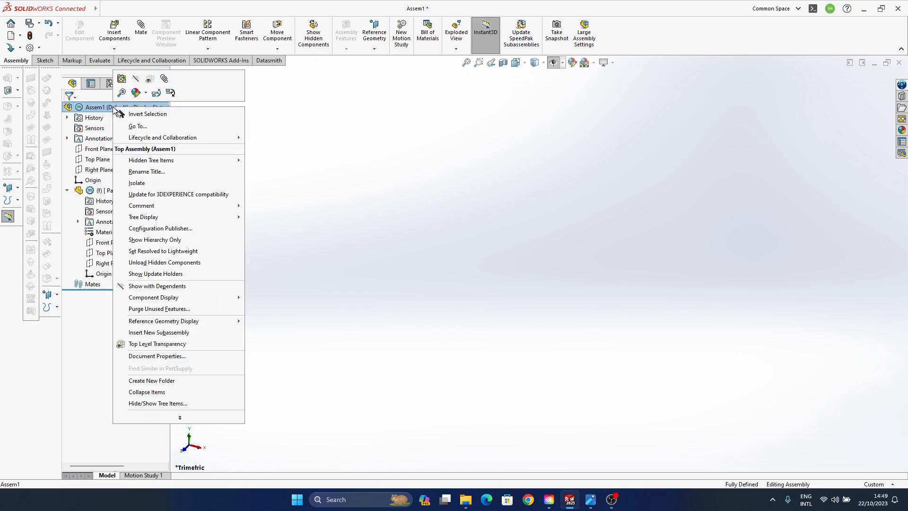
click(151, 171)
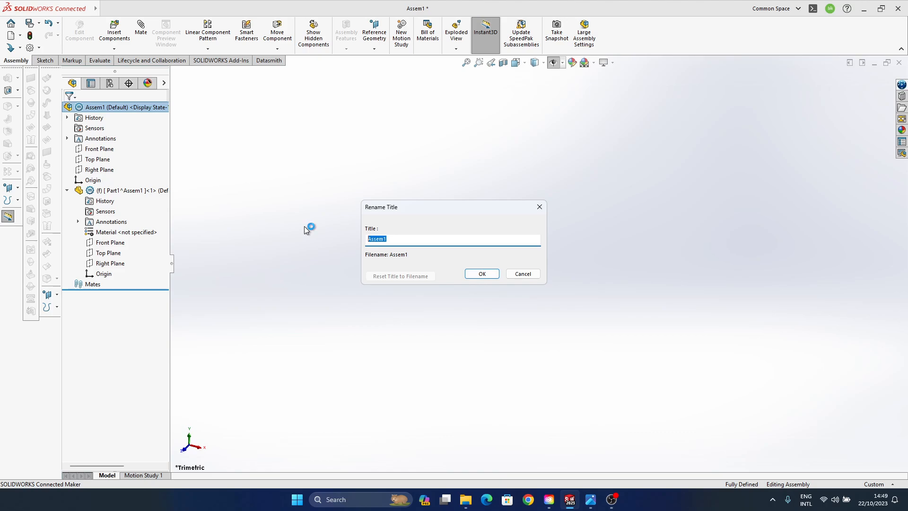
text(Prometheus)
click(491, 273)
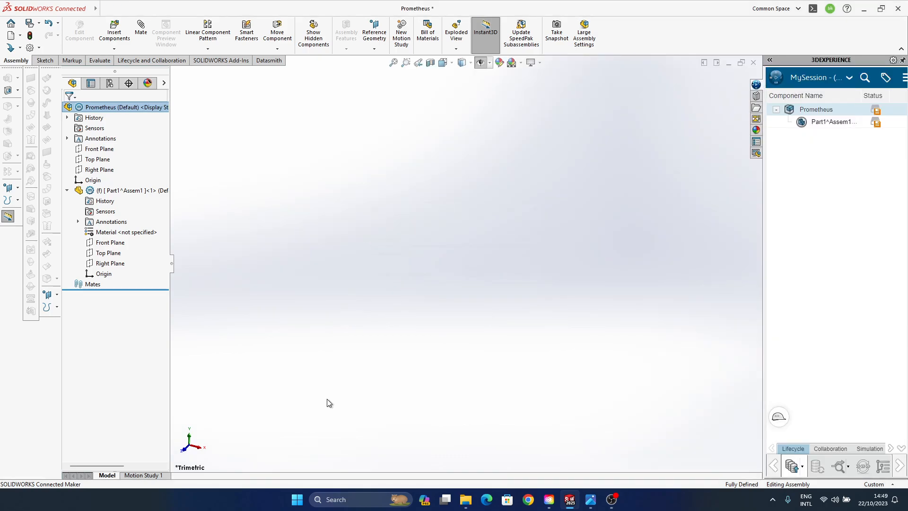
click(347, 238)
click(106, 108)
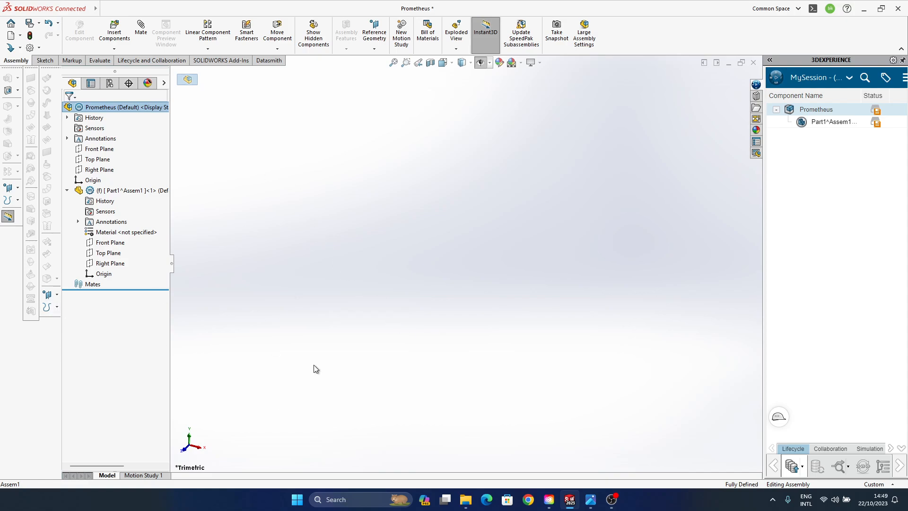
click(218, 350)
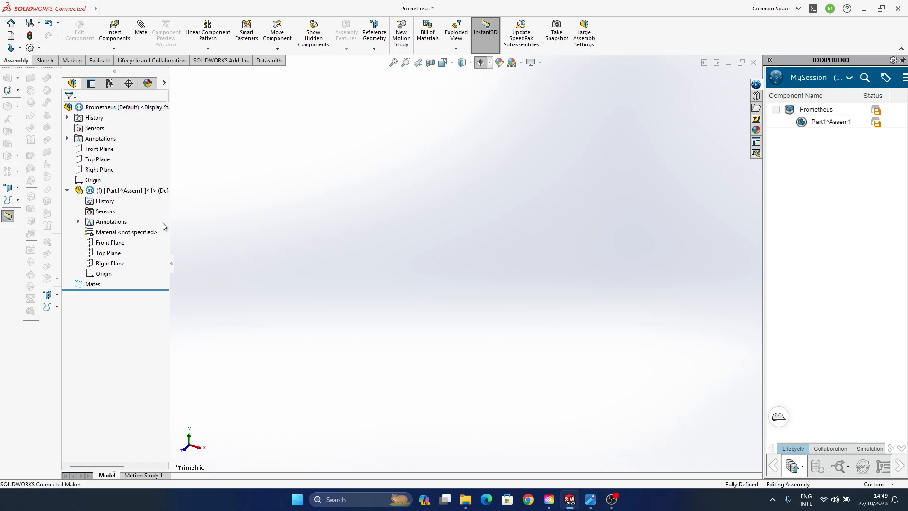
- Rename the inserted part component in the assembly to blueprint
click(112, 191)
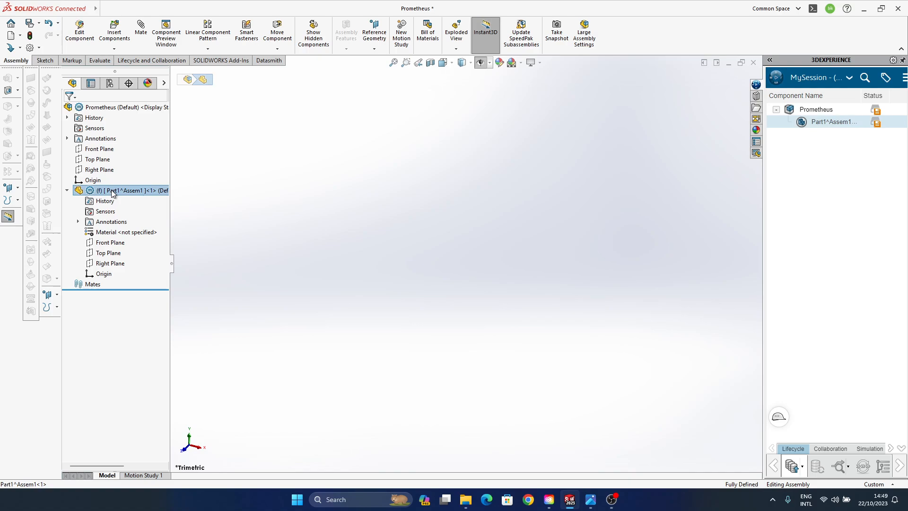
right_click(125, 192)
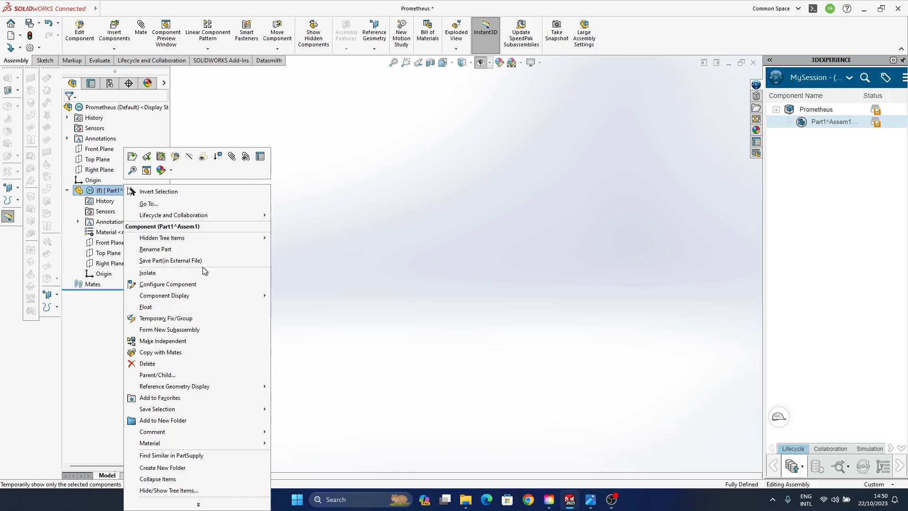
mouse_move(204, 409)
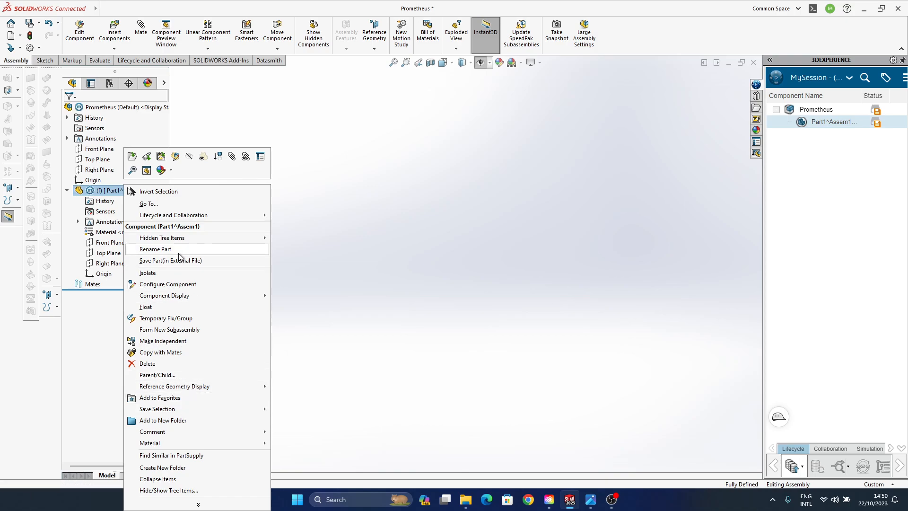
mouse_move(180, 296)
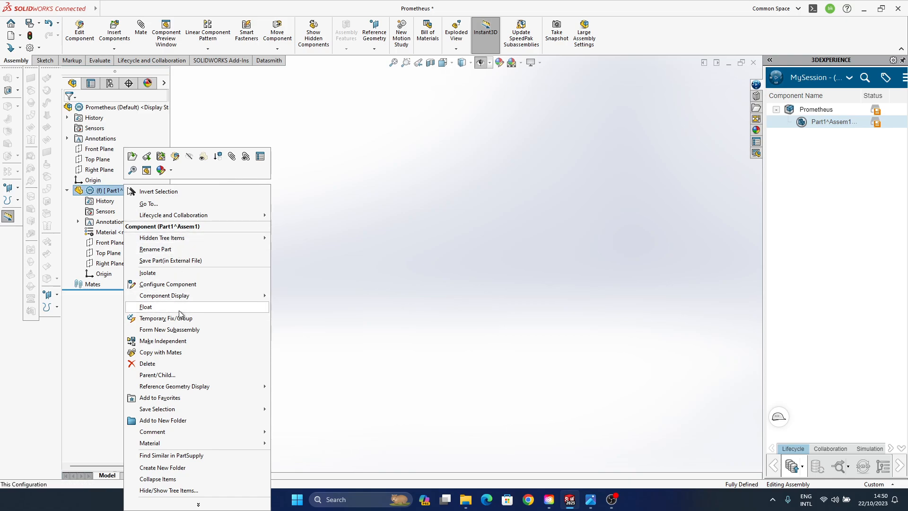
click(156, 249)
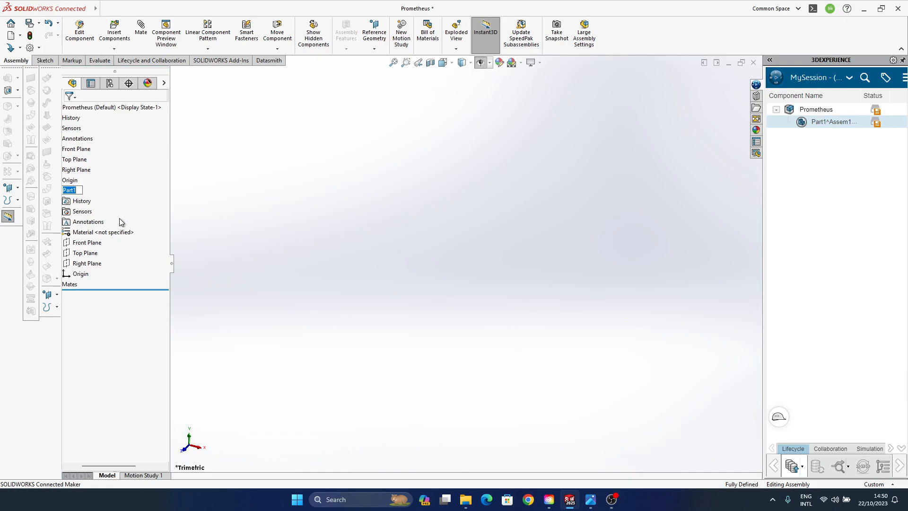
text(blueprint)
key(Return)
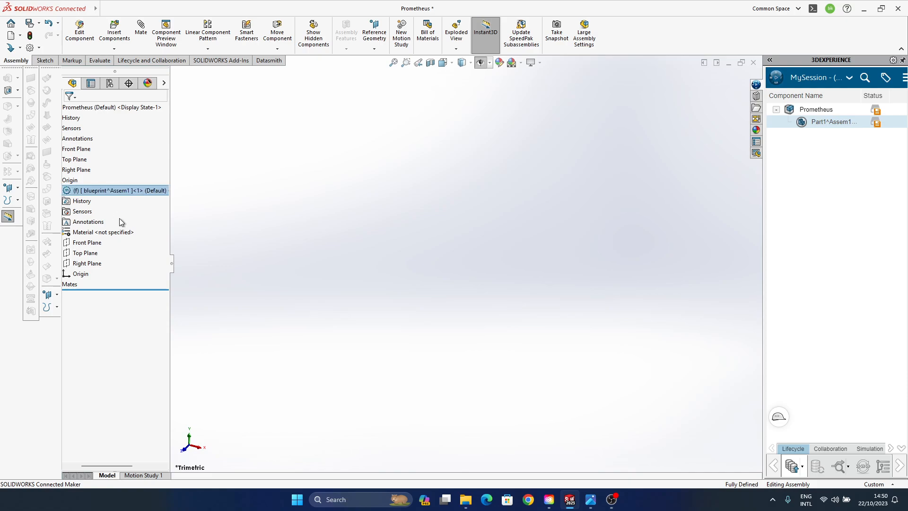
click(270, 215)
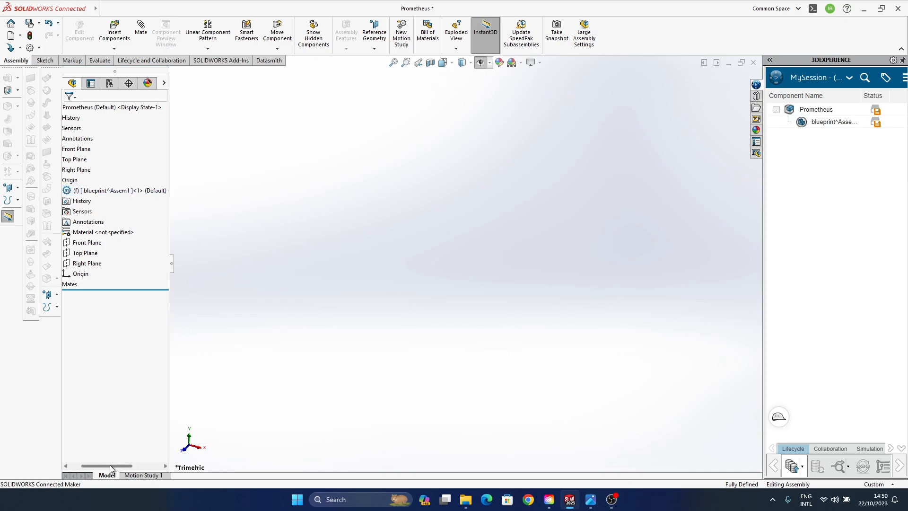
drag(110, 468, 98, 468)
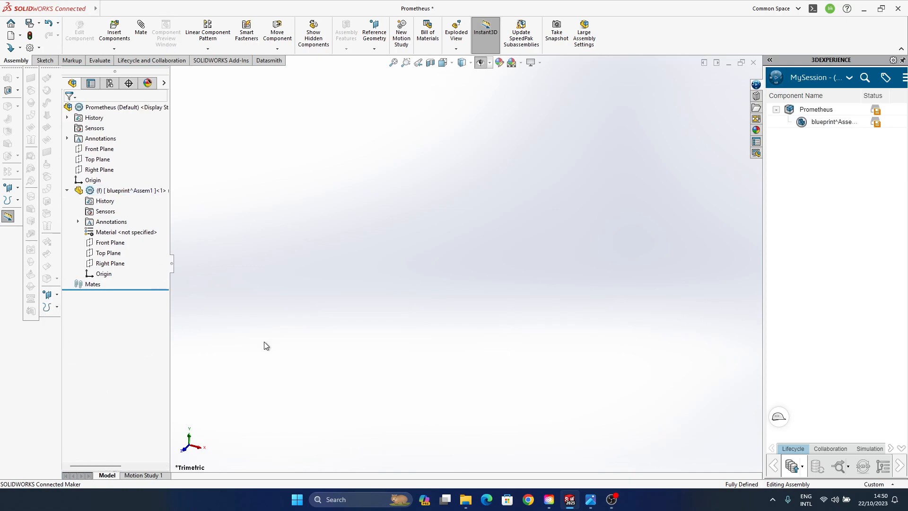
- Set the blueprint part's Front, Top and Right planes to be shown
click(101, 243)
shift+click(108, 263)
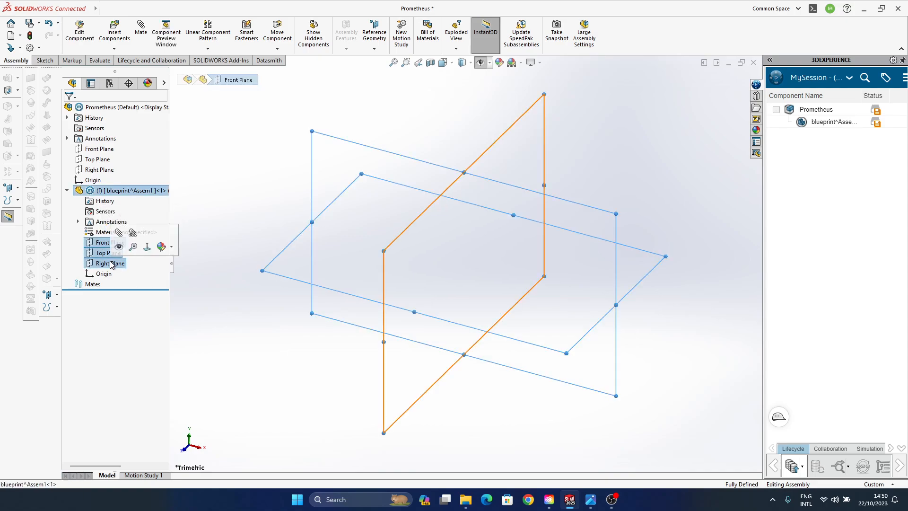
click(268, 379)
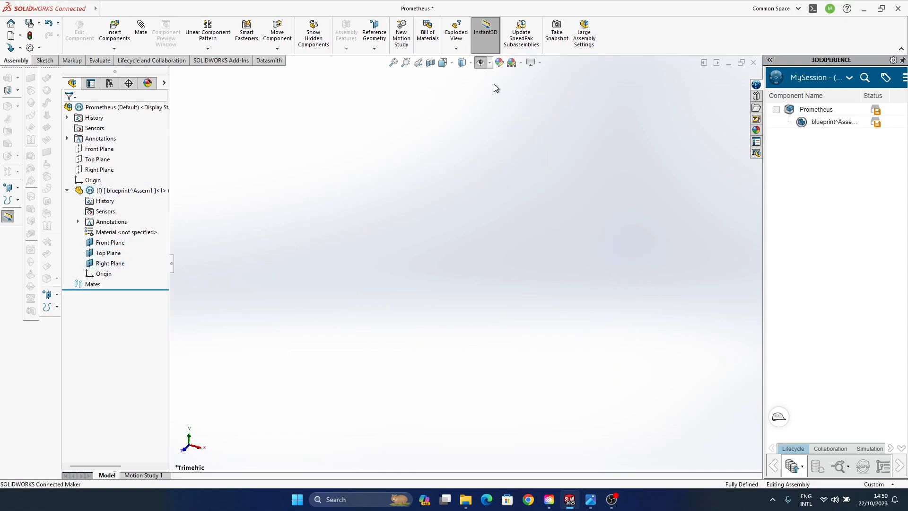
click(489, 63)
click(480, 64)
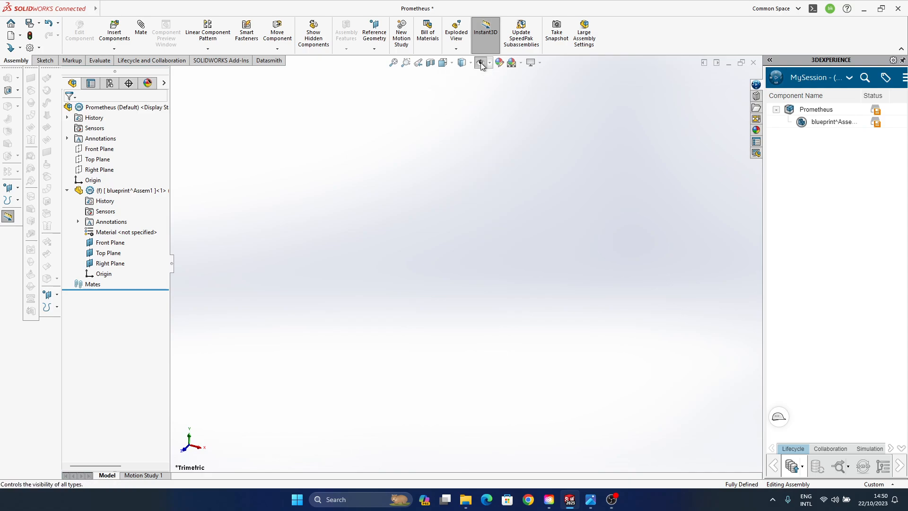
click(472, 64)
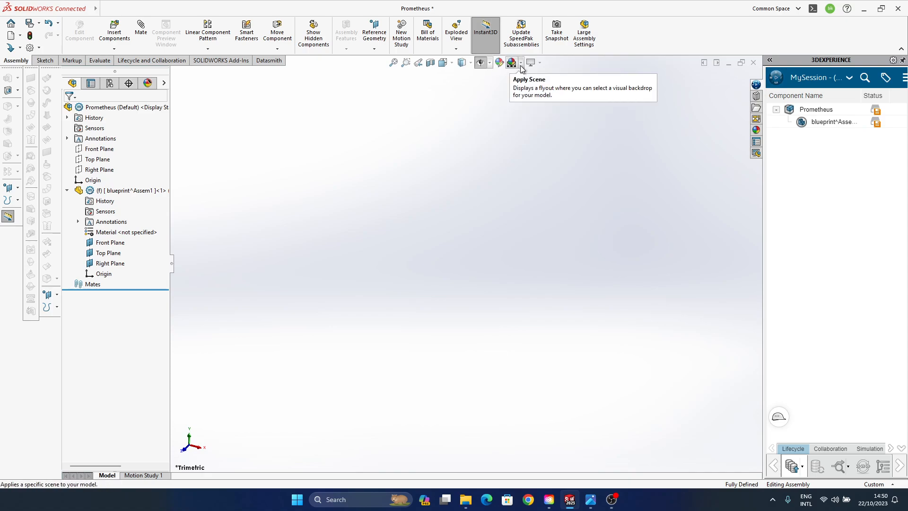
click(539, 66)
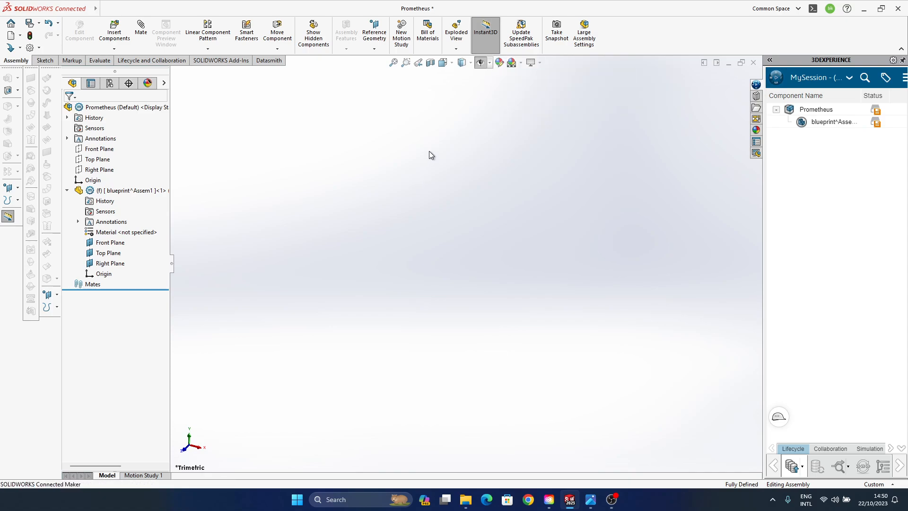
click(111, 243)
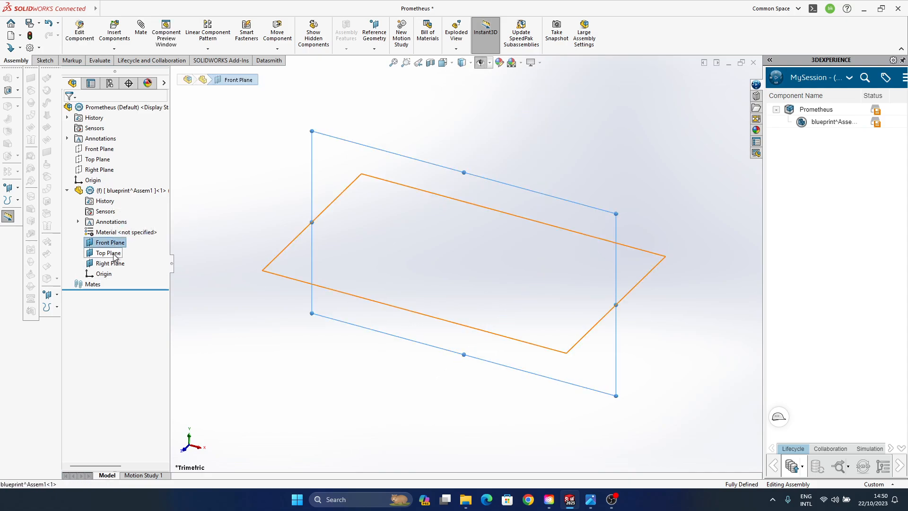
click(108, 253)
click(249, 149)
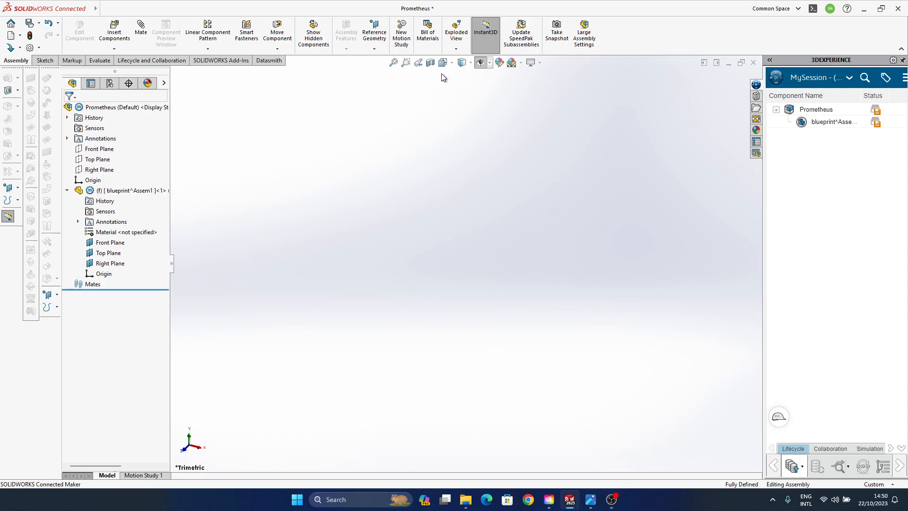
- Turn on the display of planes in the graphics area
click(489, 63)
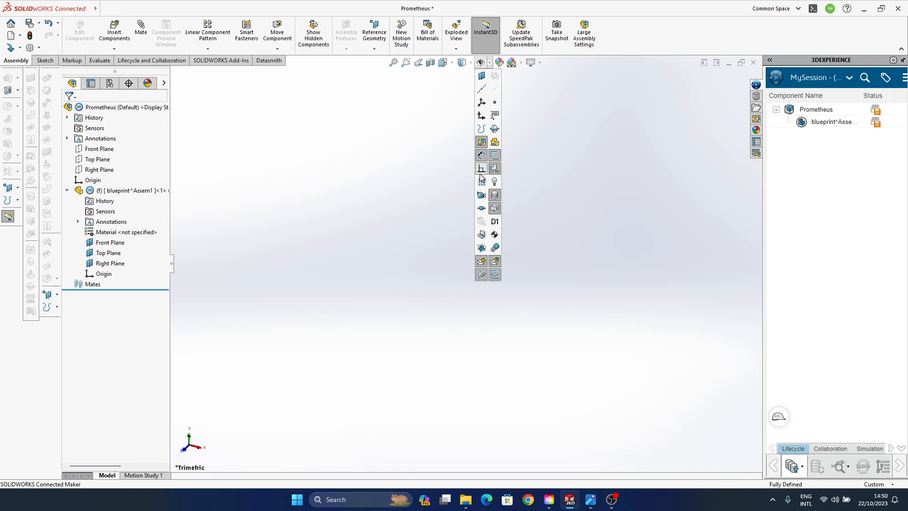
click(480, 82)
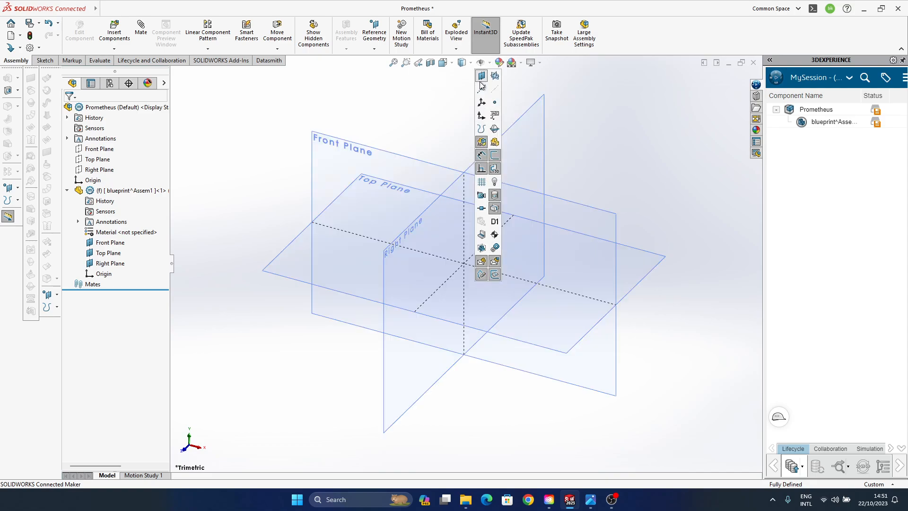
- Start a new sketch on the blueprint part's Right Plane
middle_drag(446, 334, 407, 285)
click(327, 200)
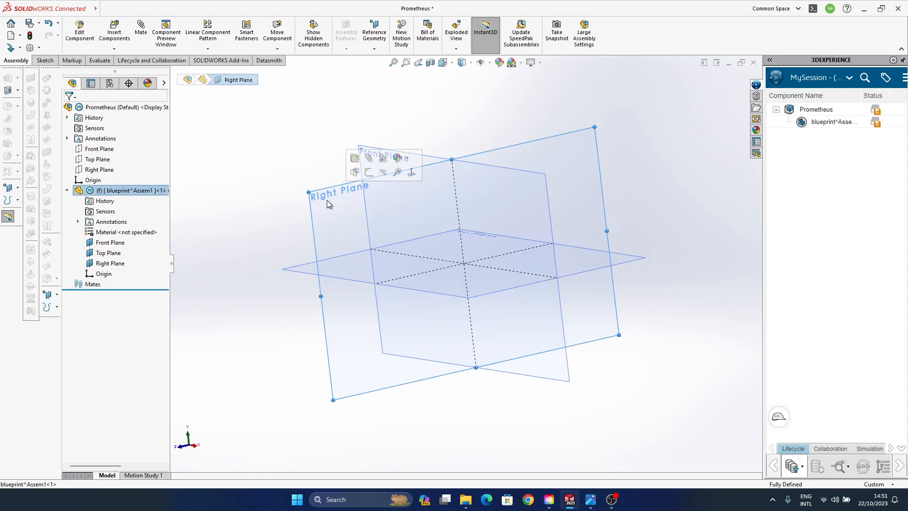
click(369, 172)
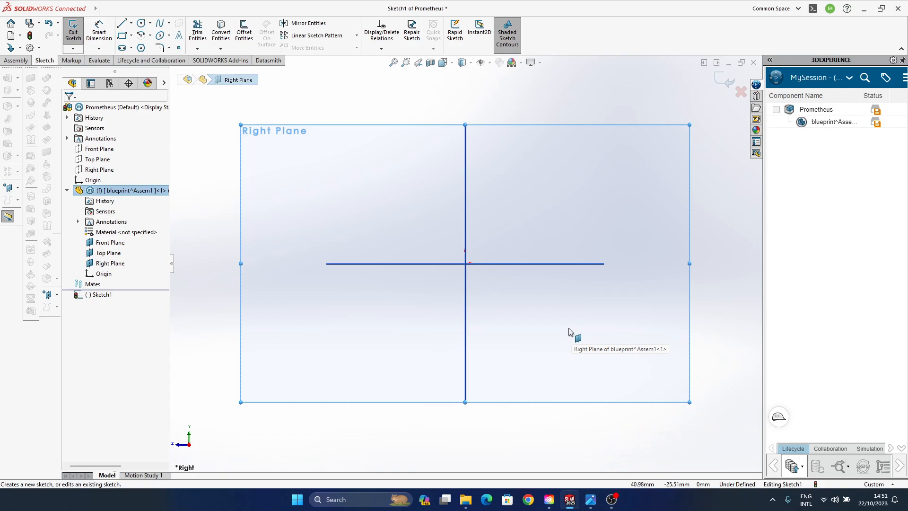
- Discard the assembly-level sketch and open the blueprint part for editing within the assembly
click(740, 93)
click(465, 253)
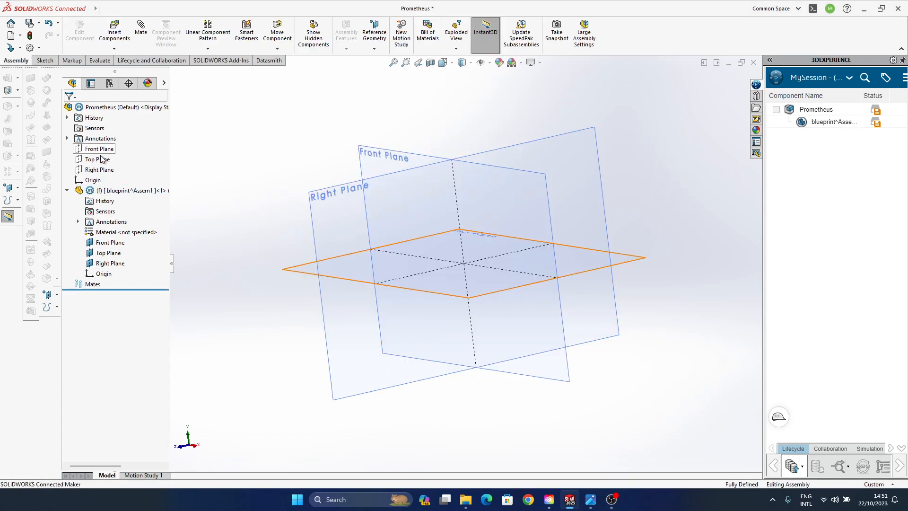
click(130, 190)
click(192, 170)
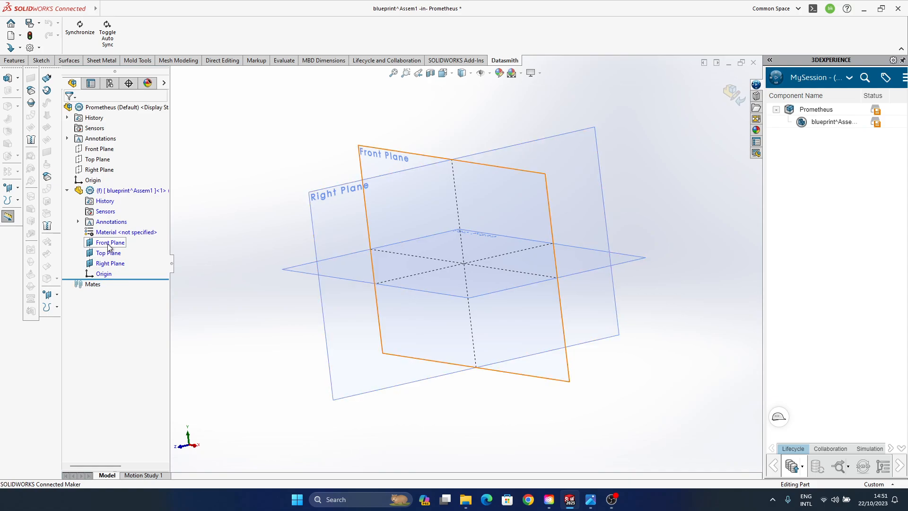
- Create a sketch on the Right Plane inside the blueprint part being edited
click(109, 264)
click(116, 251)
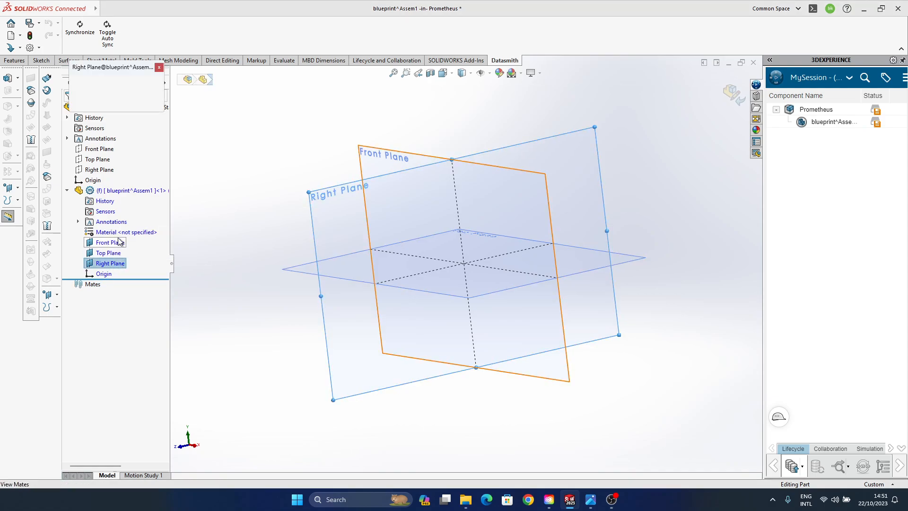
click(159, 68)
click(113, 263)
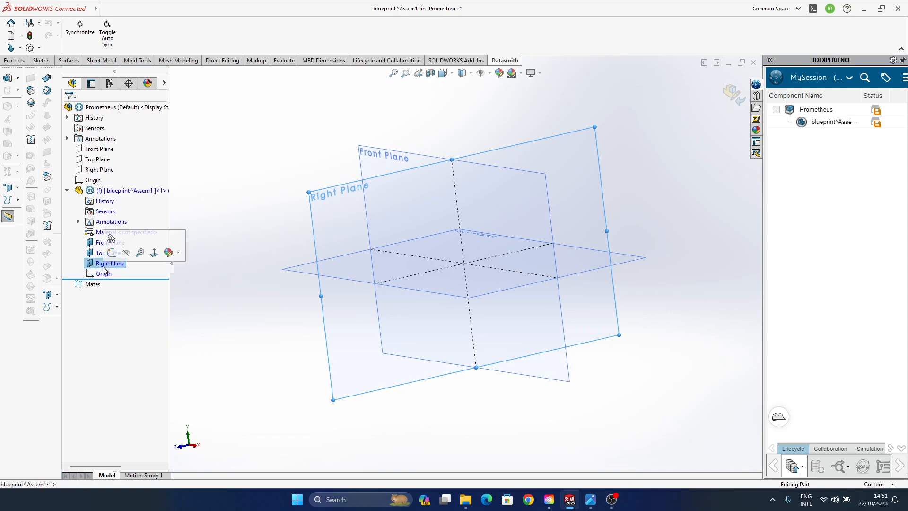
click(113, 264)
click(203, 263)
click(110, 264)
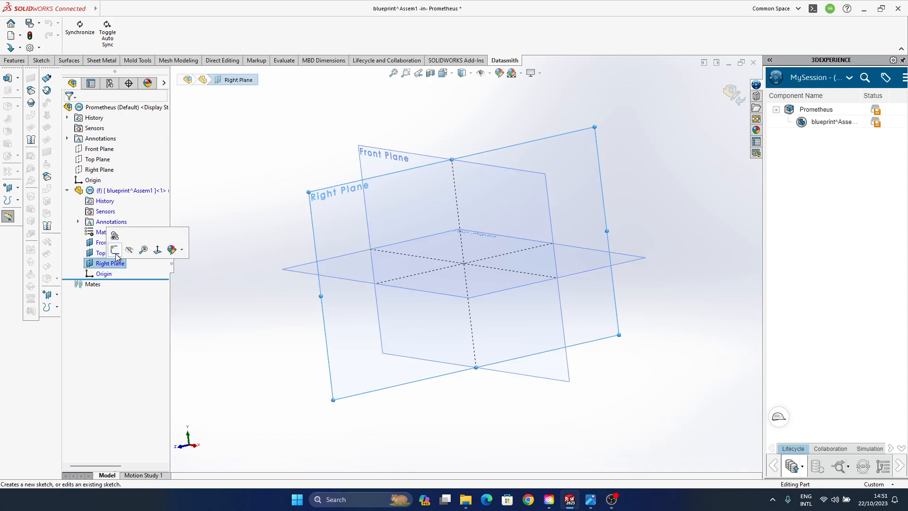
click(115, 236)
click(223, 164)
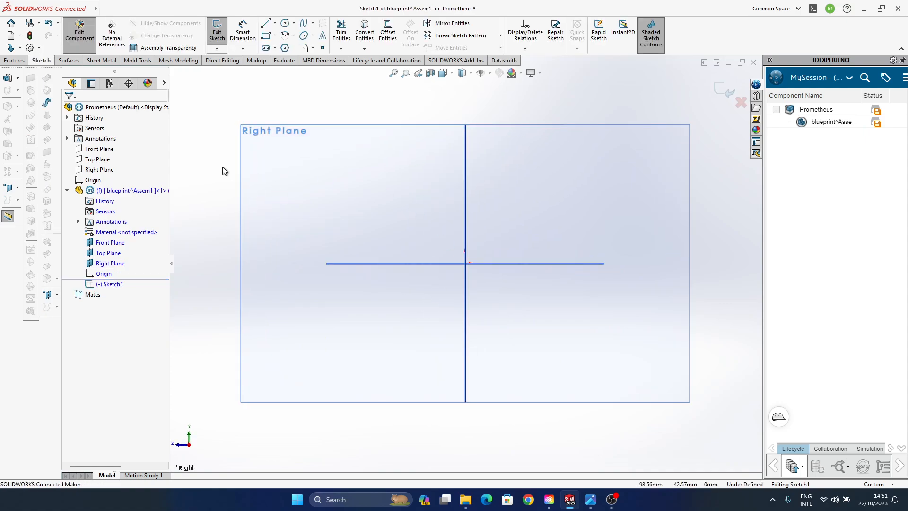
middle_drag(540, 238, 540, 238)
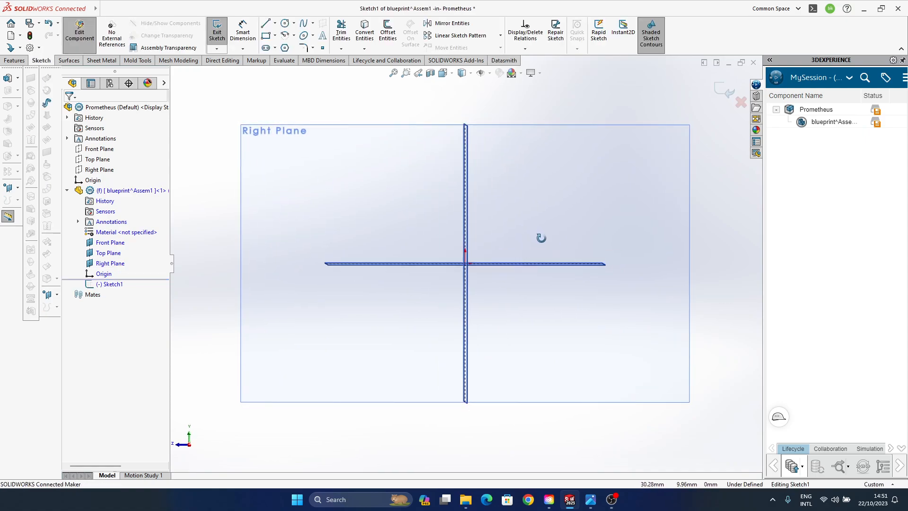
key(space)
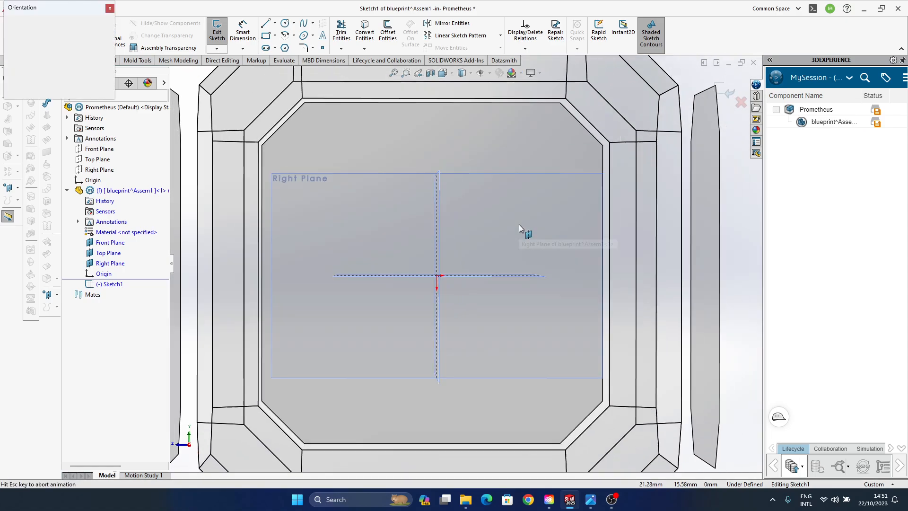
click(446, 303)
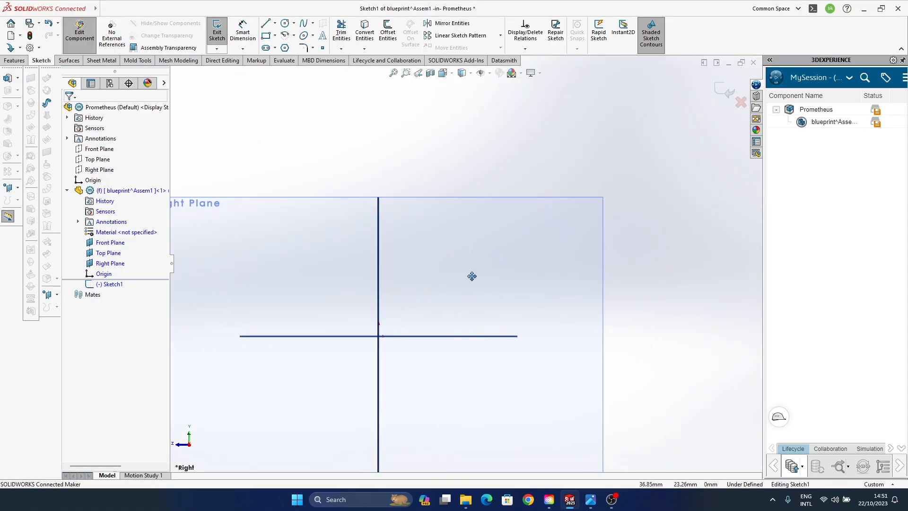
scroll(470, 274, up, 3)
middle_drag(456, 285, 624, 247)
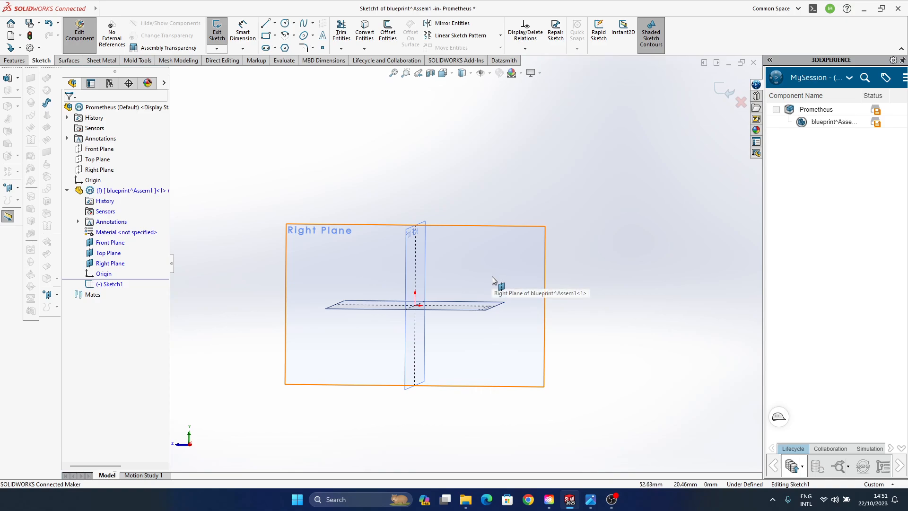
key(space)
click(395, 250)
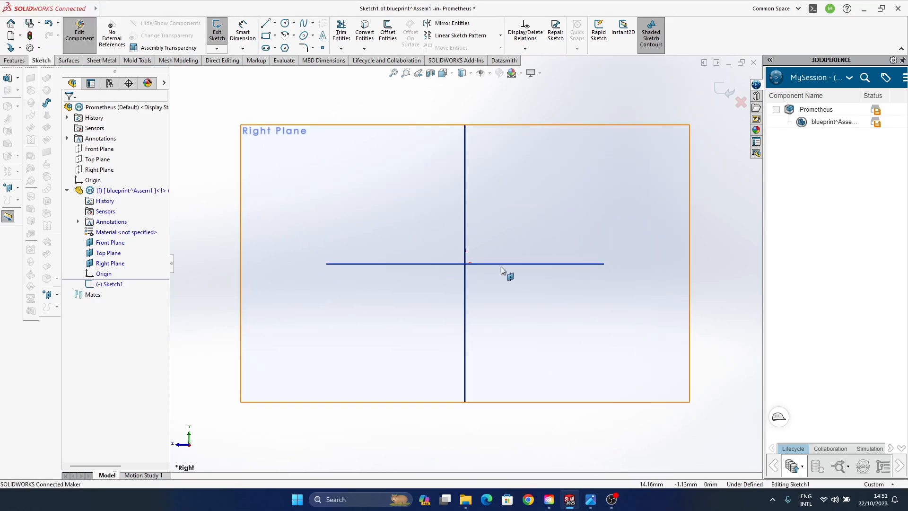
mouse_move(501, 265)
ctrl+middle_down()
mouse_move(523, 229)
mouse_move(430, 253)
mouse_move(407, 272)
mouse_move(419, 279)
ctrl+middle_up()
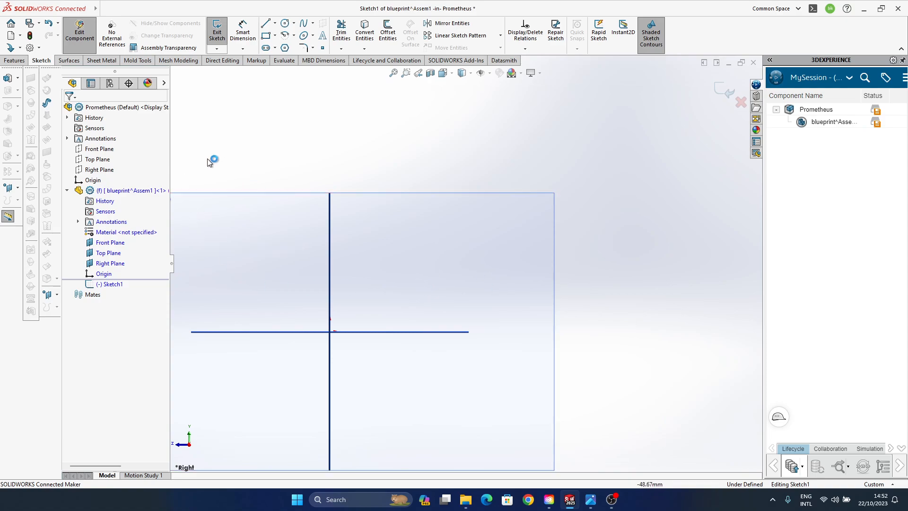
- Insert the land vehicle image from D:\Design\Prometheus into the sketch as a high-resolution Sketch Picture
mouse_move(89, 7)
click(121, 8)
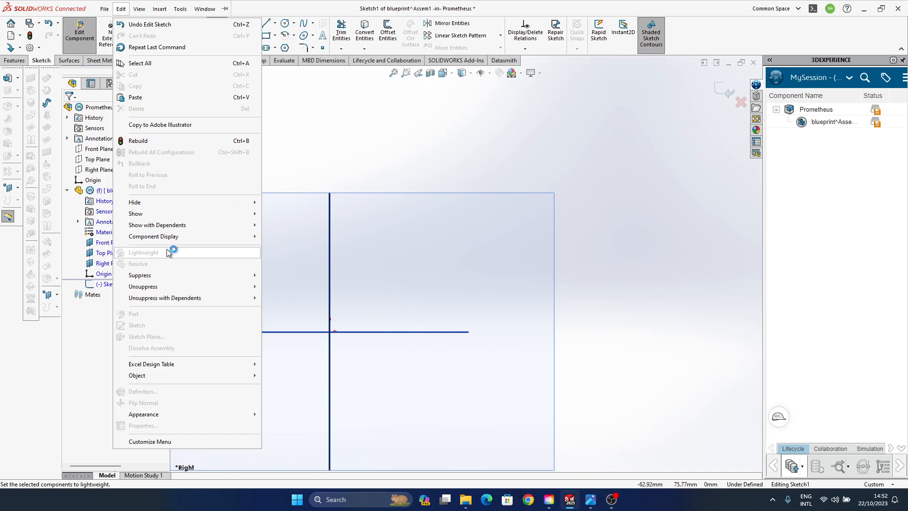
mouse_move(141, 13)
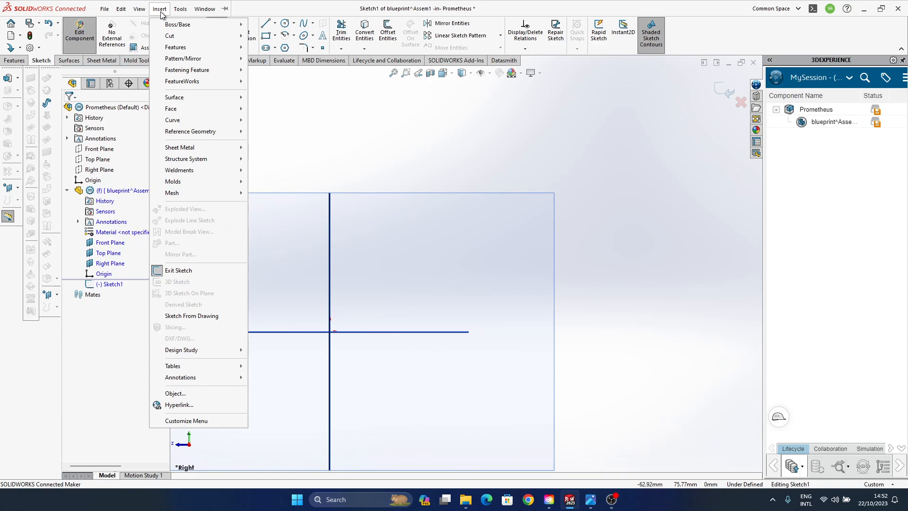
mouse_move(221, 483)
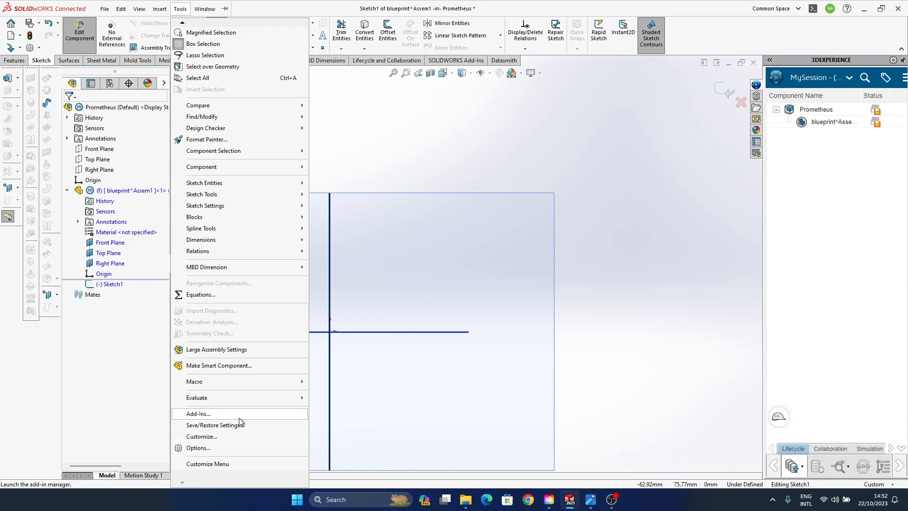
mouse_move(231, 265)
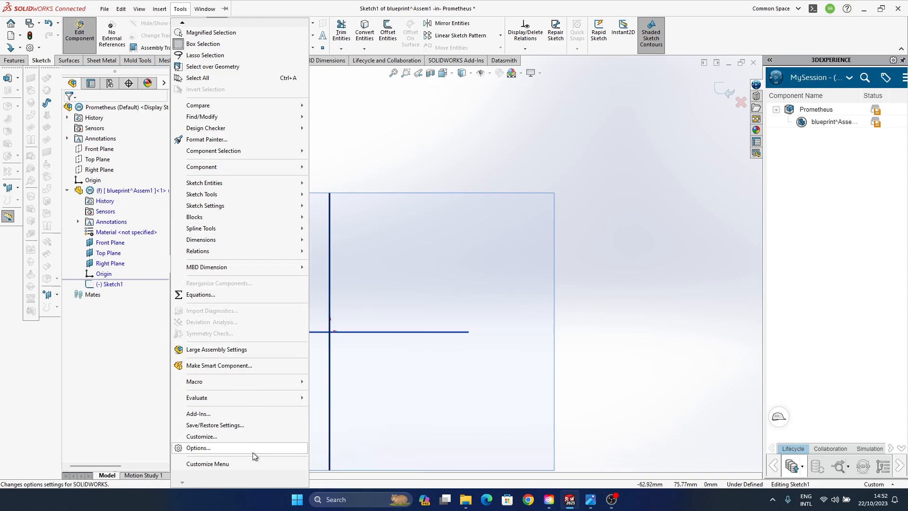
mouse_move(237, 183)
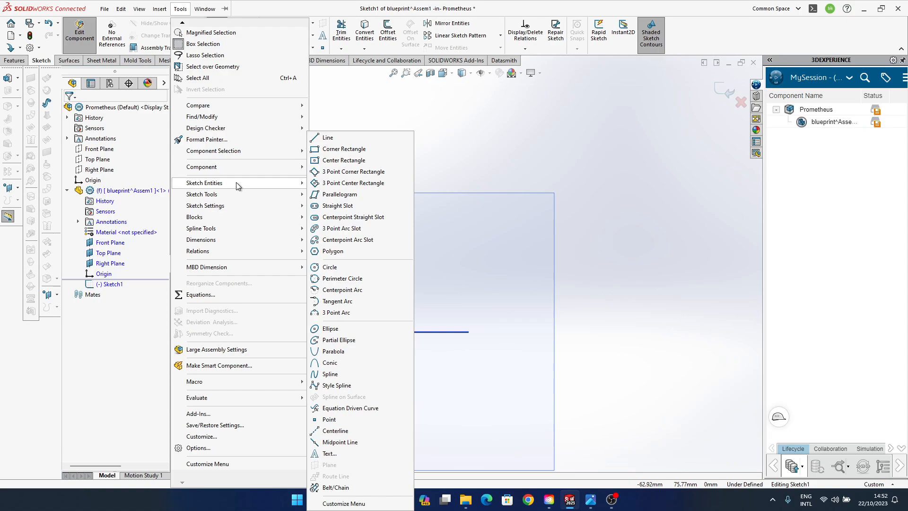
mouse_move(235, 191)
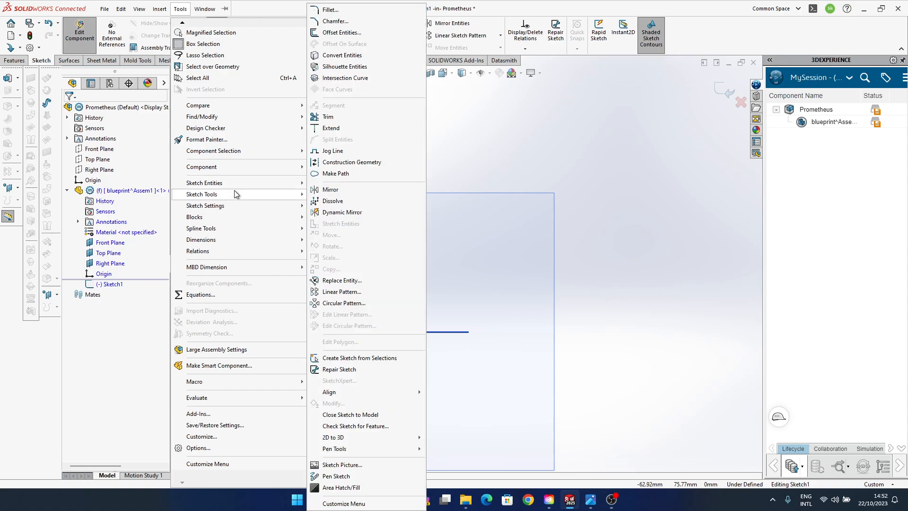
click(359, 465)
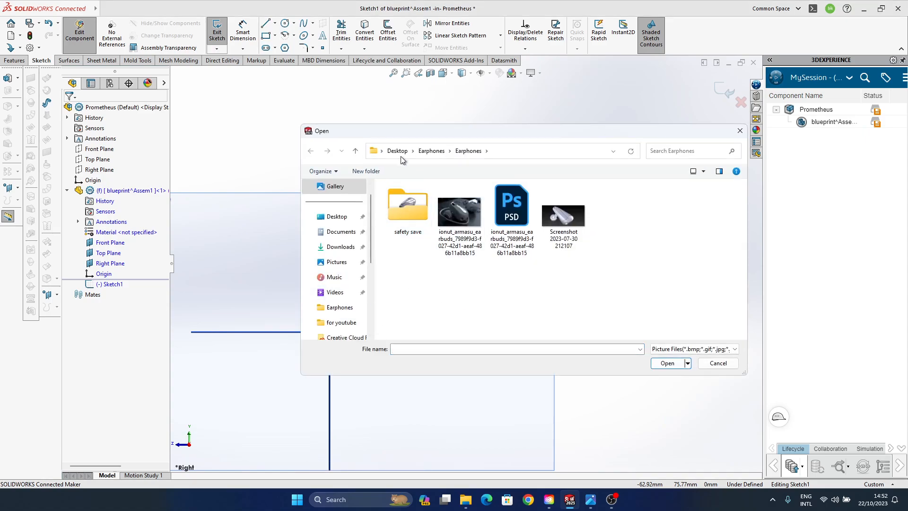
drag(370, 247, 370, 324)
click(349, 292)
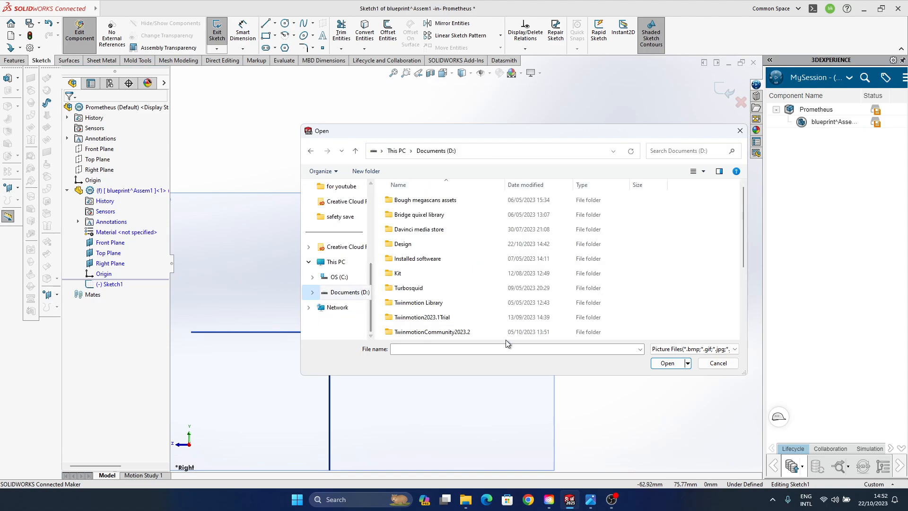
double_click(418, 245)
double_click(417, 202)
click(409, 208)
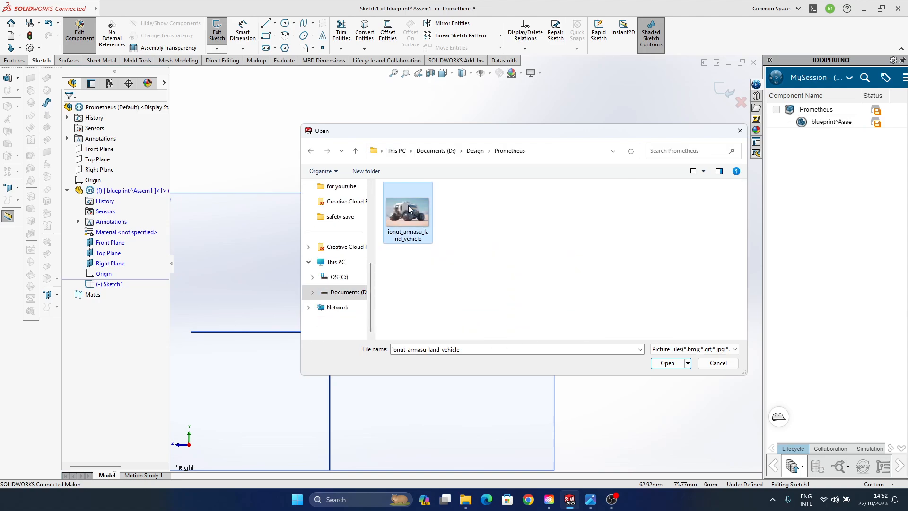
click(666, 362)
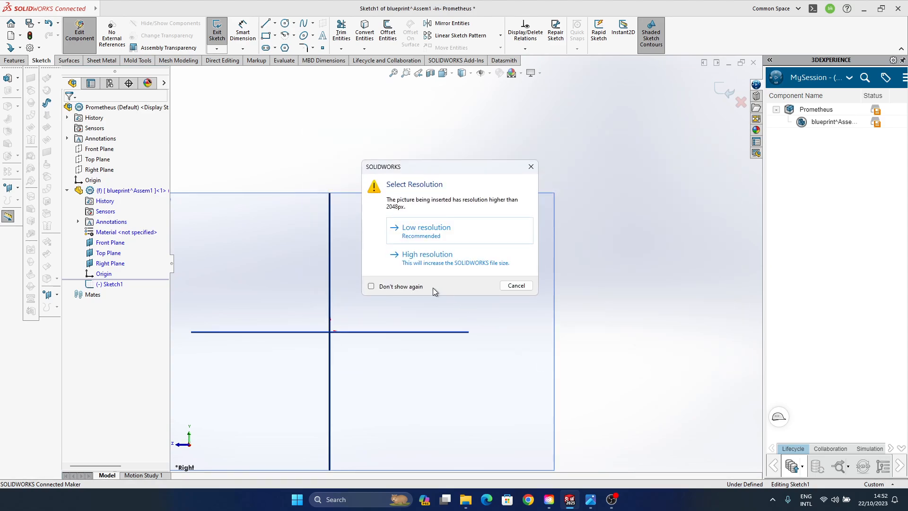
click(446, 260)
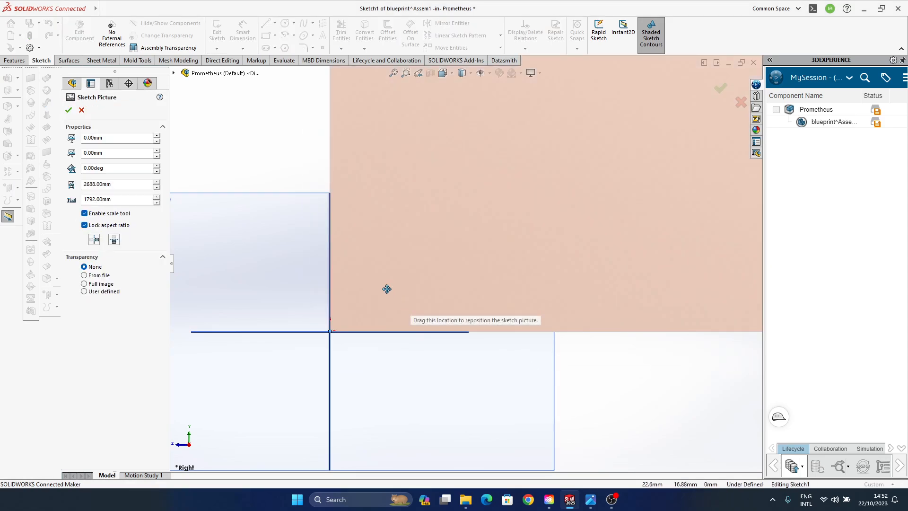
- Accept the sketch picture with its default size and placement at the origin, and dismiss the Bitdefender update notification
scroll(386, 289, up, 10)
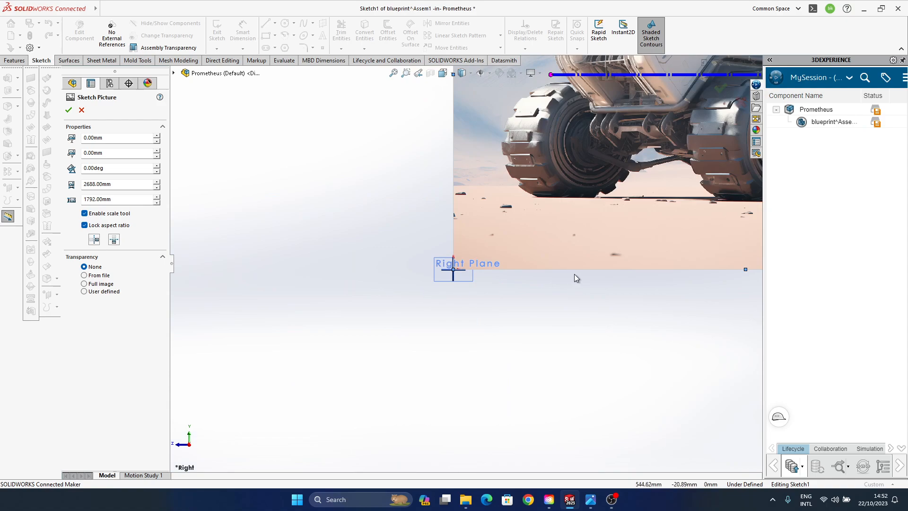
ctrl+middle_drag(543, 282, 363, 411)
scroll(391, 349, up, 3)
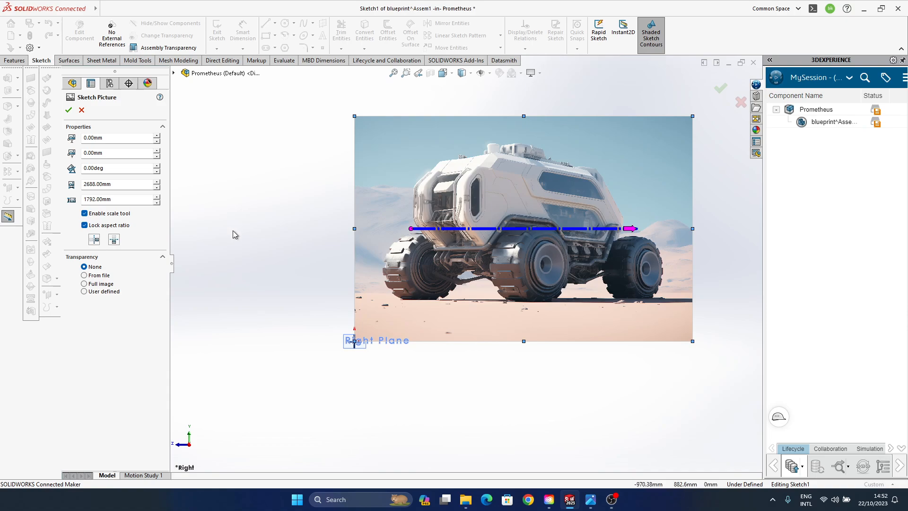
click(68, 110)
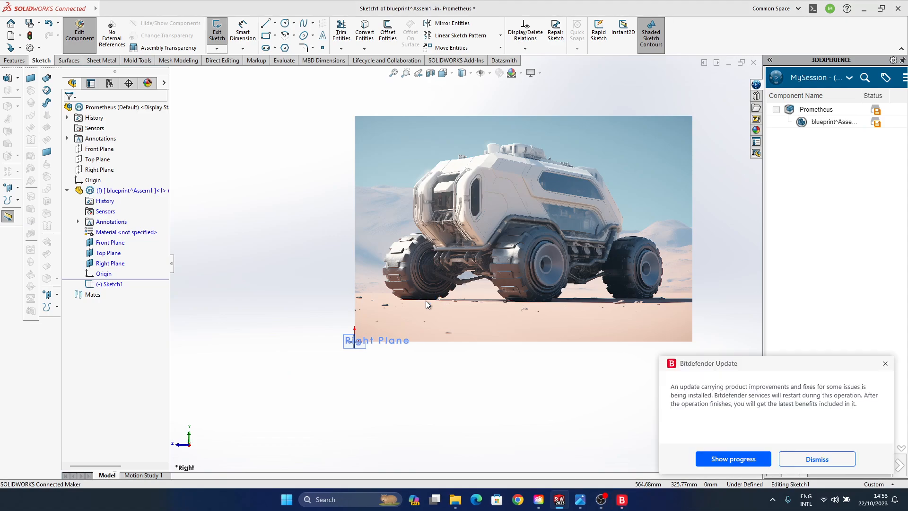
click(885, 364)
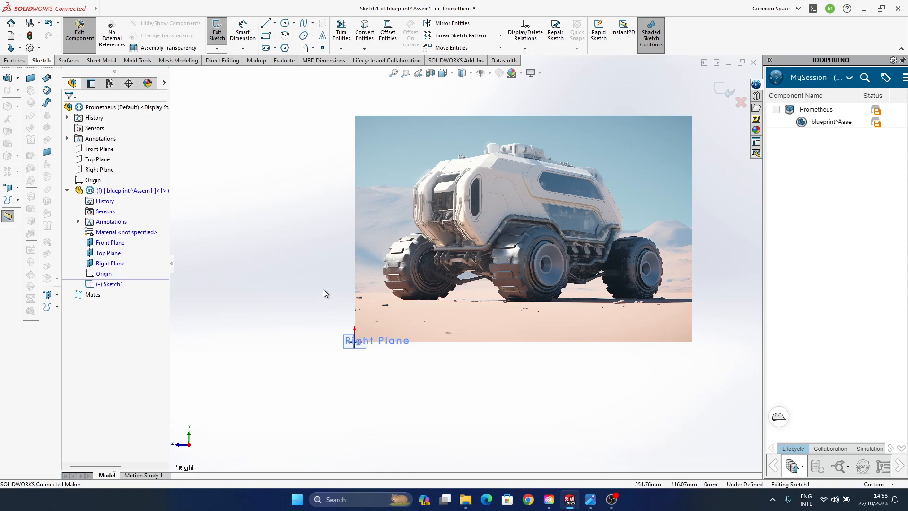
- Sketch a corner rectangle about 2371 mm wide and 1206 mm high over the vehicle picture, starting at the origin
ctrl+middle_drag(322, 214, 250, 250)
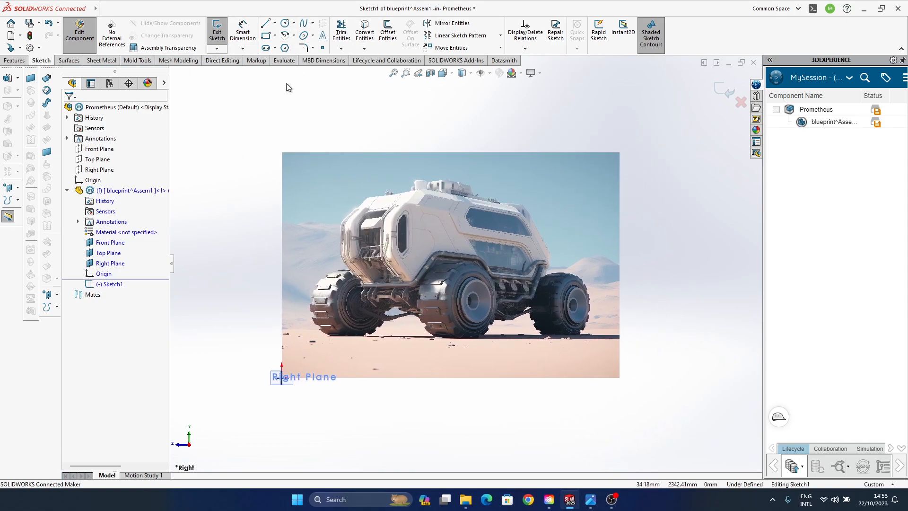
click(266, 35)
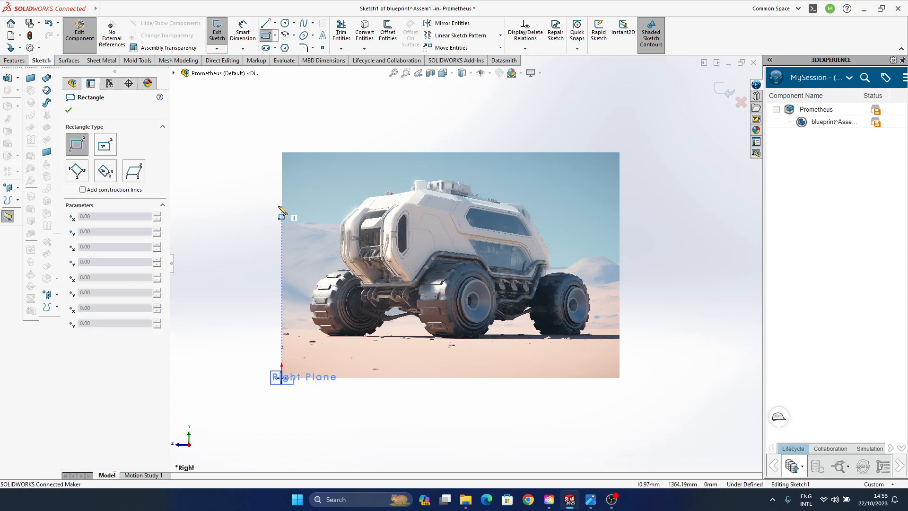
click(282, 377)
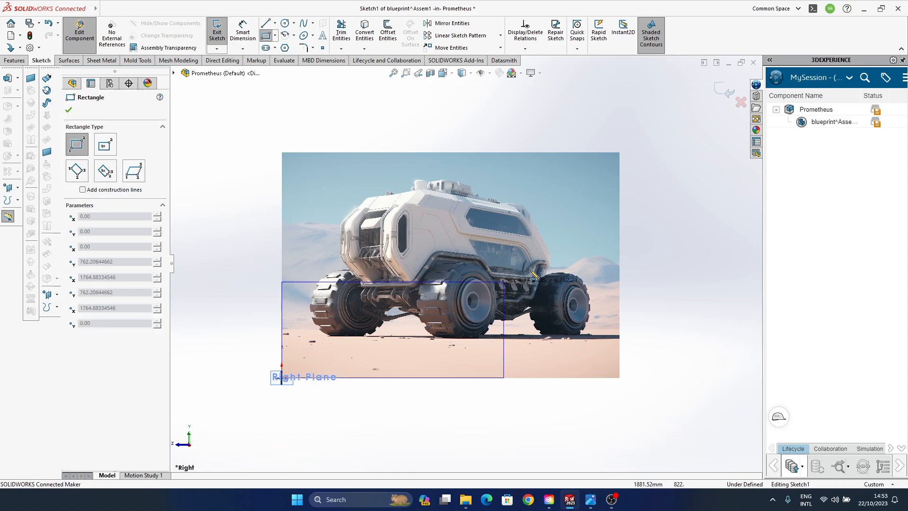
click(580, 226)
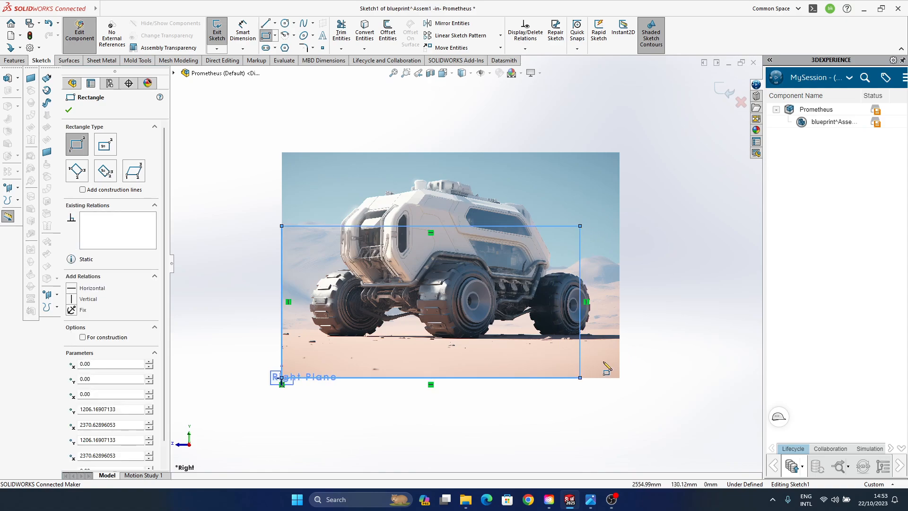
click(241, 214)
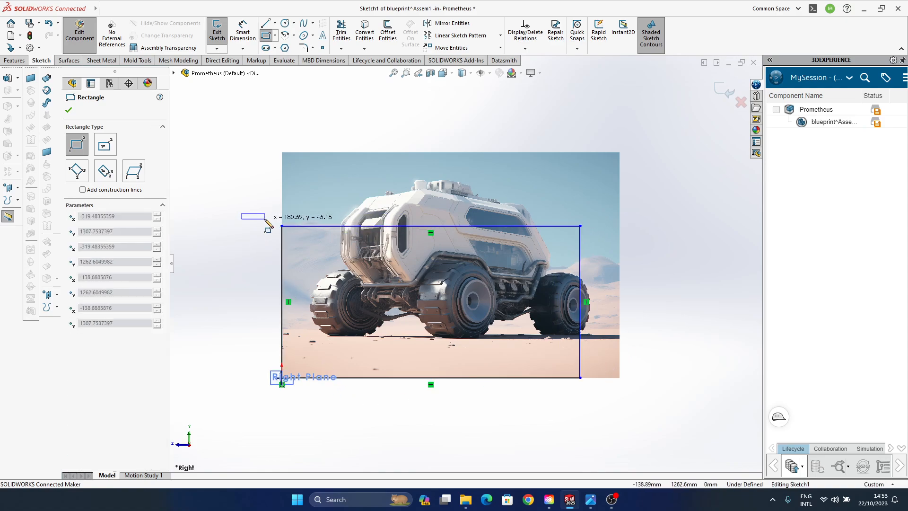
key(Escape)
- Dimension the rectangle's upper edge above the vehicle picture and set its width to 9000 mm
click(345, 228)
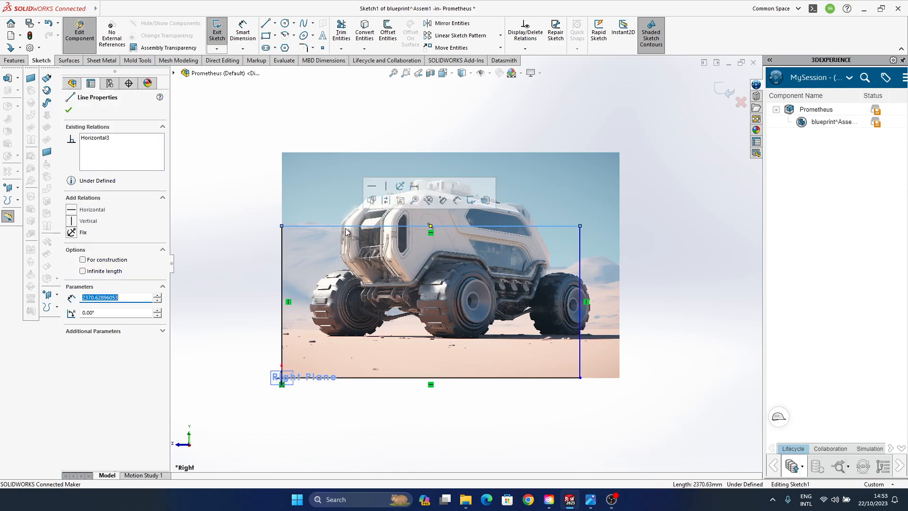
click(457, 202)
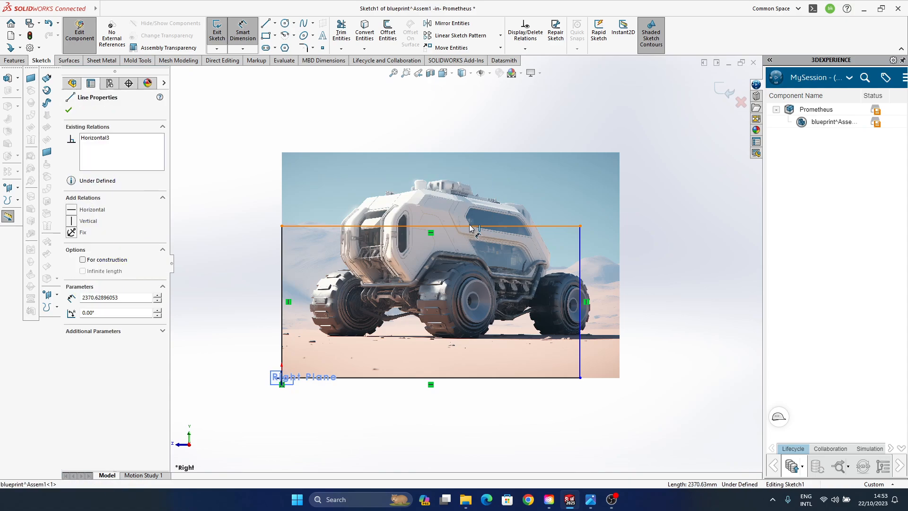
click(470, 228)
click(466, 137)
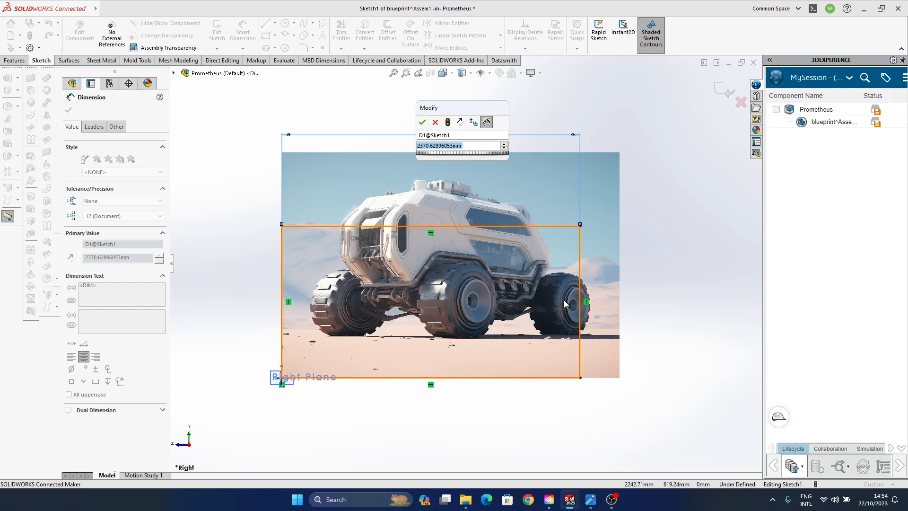
click(429, 146)
drag(453, 145, 385, 145)
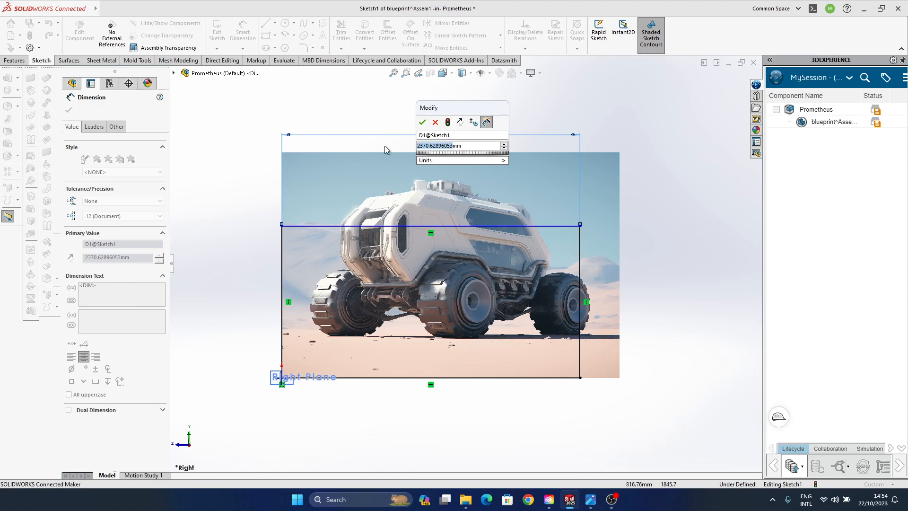
text(9000)
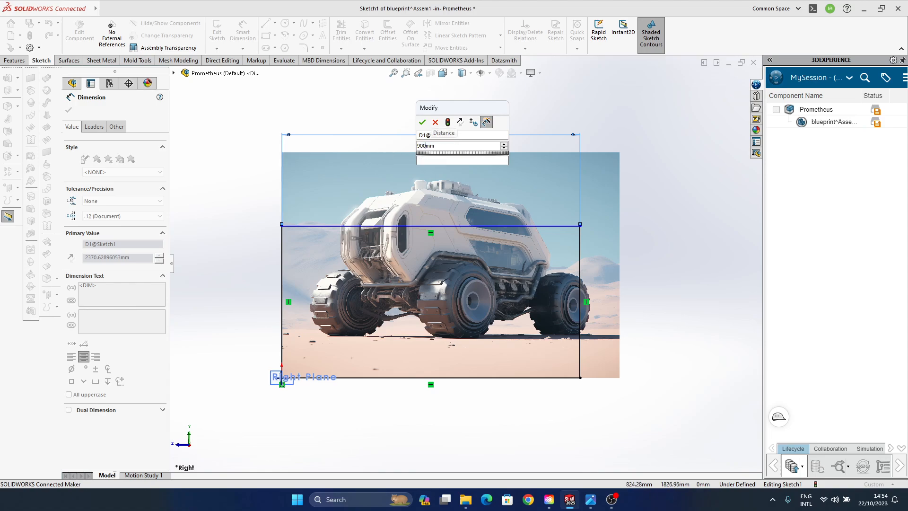
key(Return)
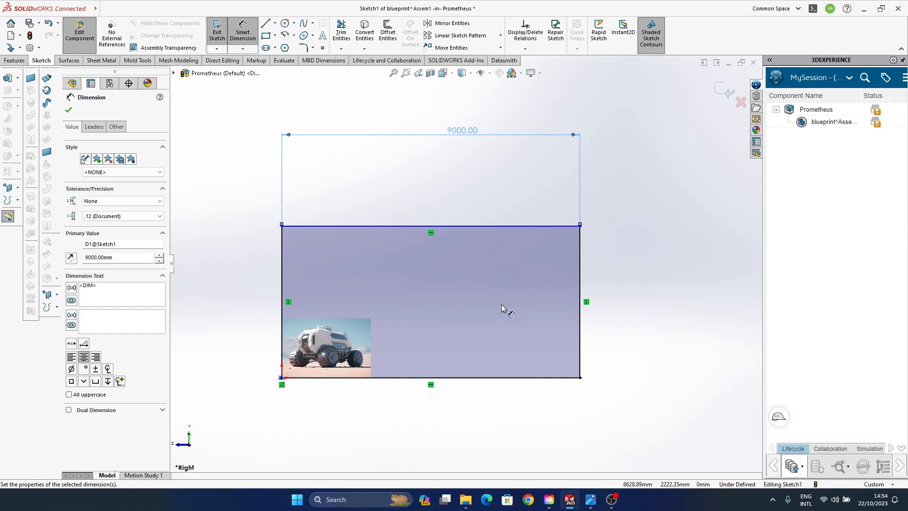
click(657, 271)
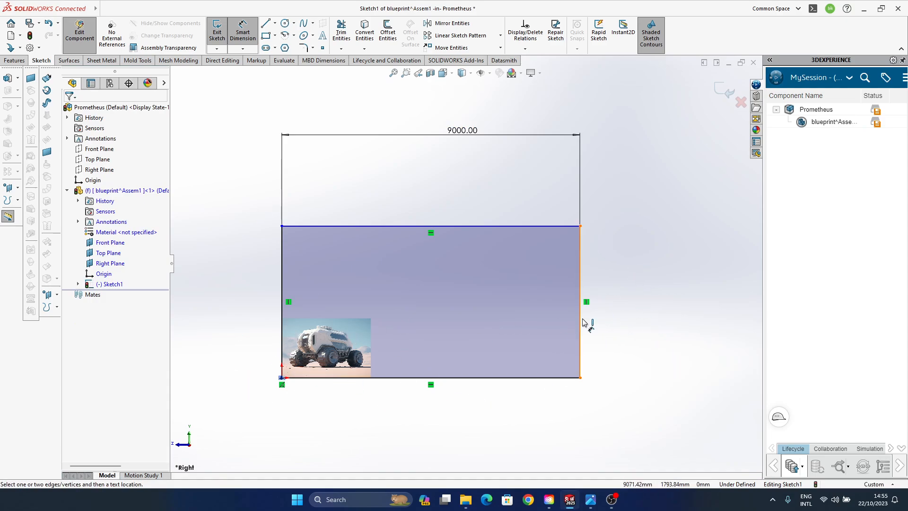
- Dimension the rectangle's vertical edge on the vehicle's rear side and set its height to 7000 mm
click(581, 322)
click(638, 303)
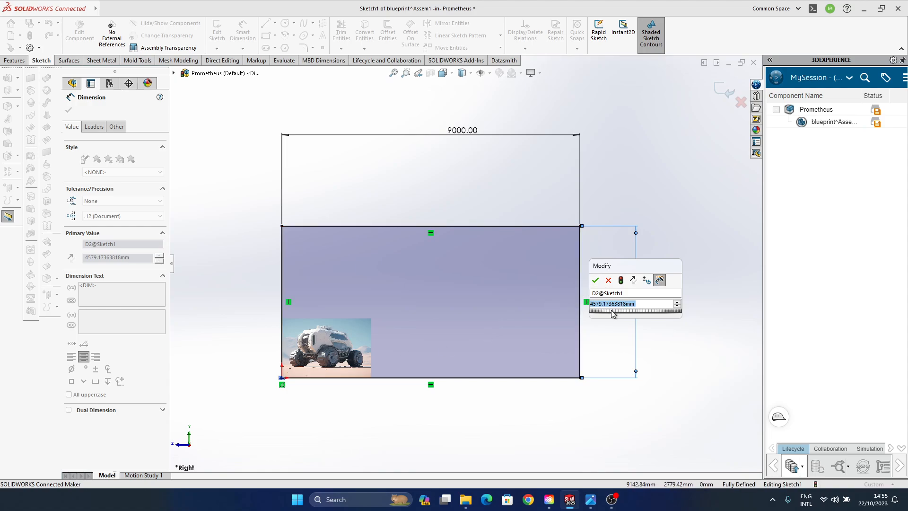
click(601, 305)
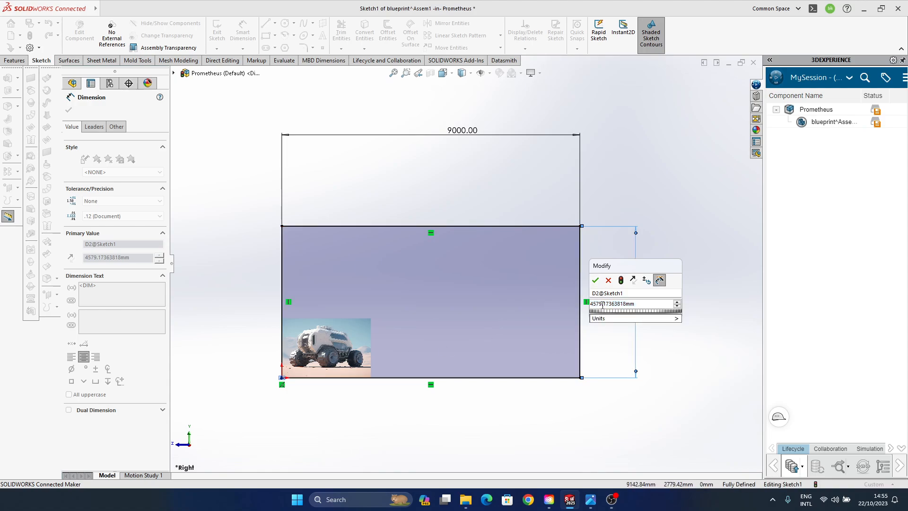
double_click(627, 305)
text(700)
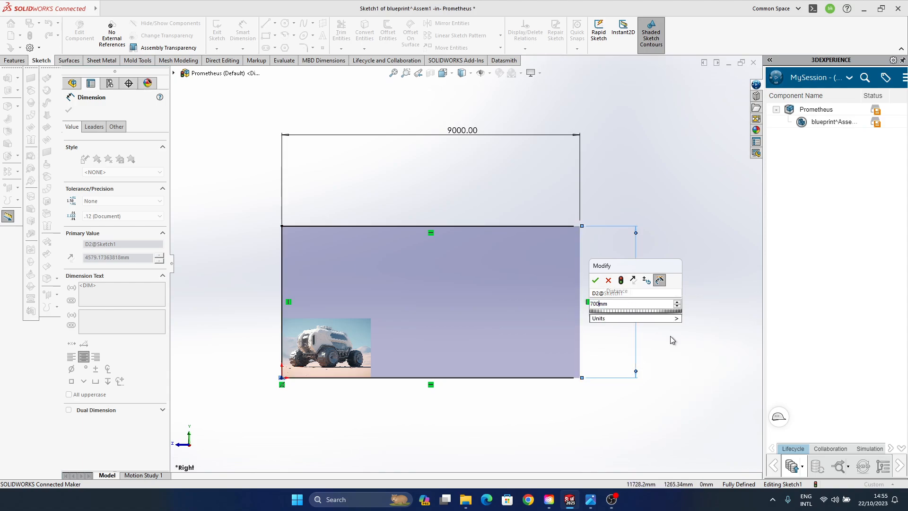
text(0)
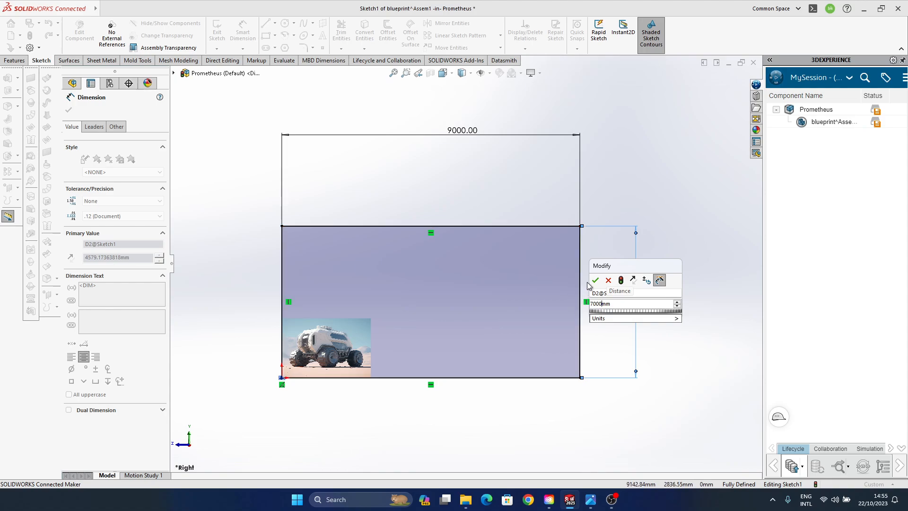
click(595, 279)
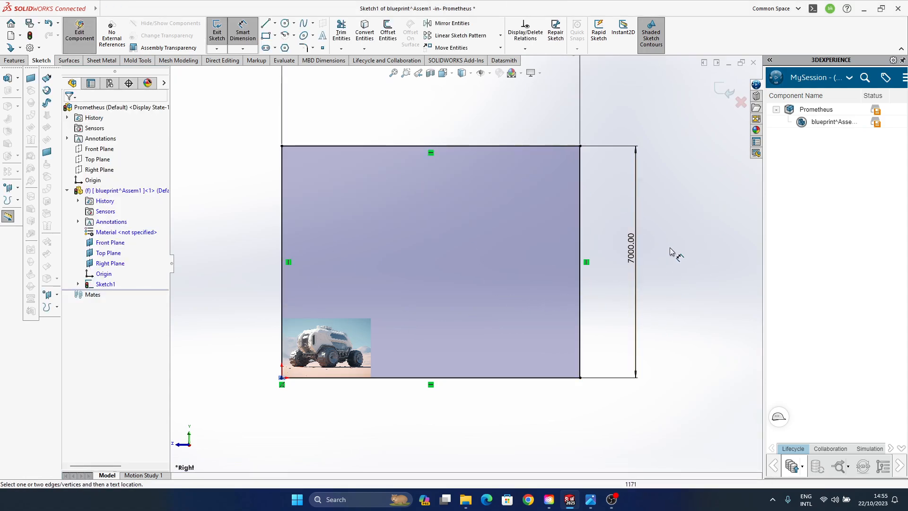
ctrl+middle_drag(456, 248, 465, 288)
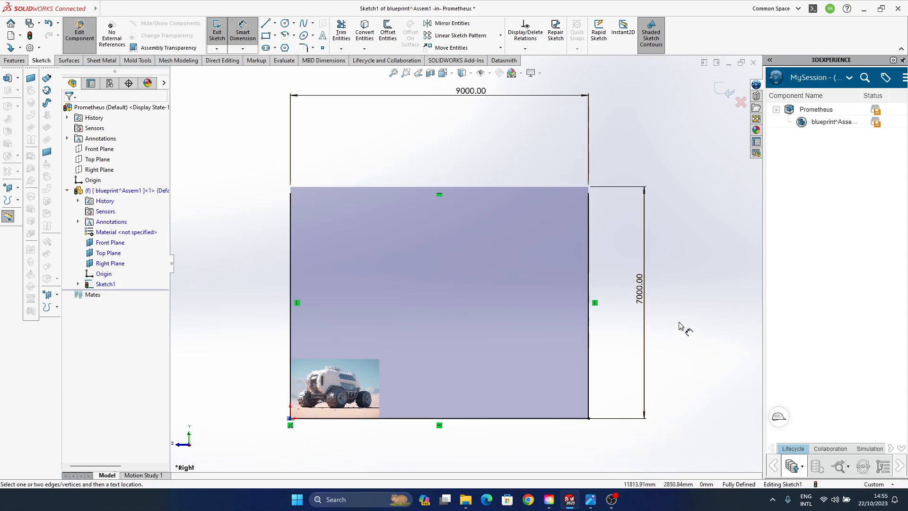
- Set the rectangle's height dimension to 6000 mm
click(642, 297)
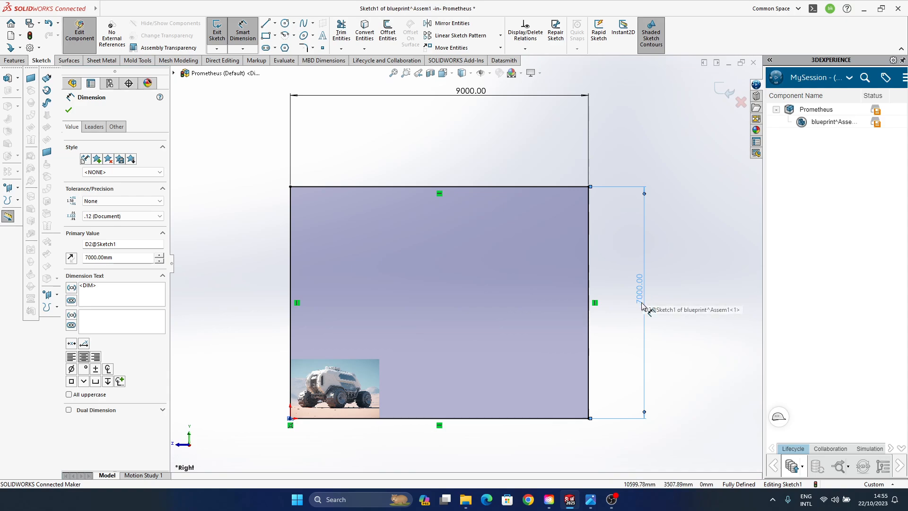
click(665, 287)
double_click(643, 296)
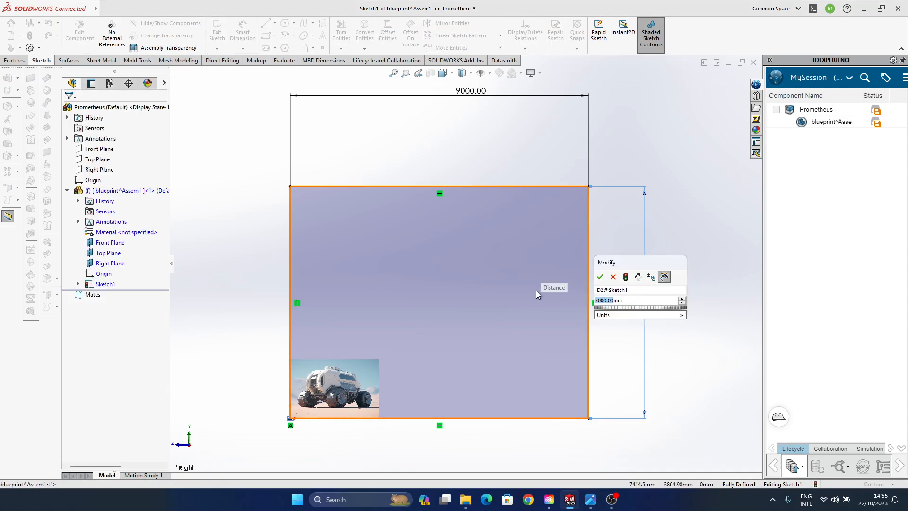
text(6000)
key(Return)
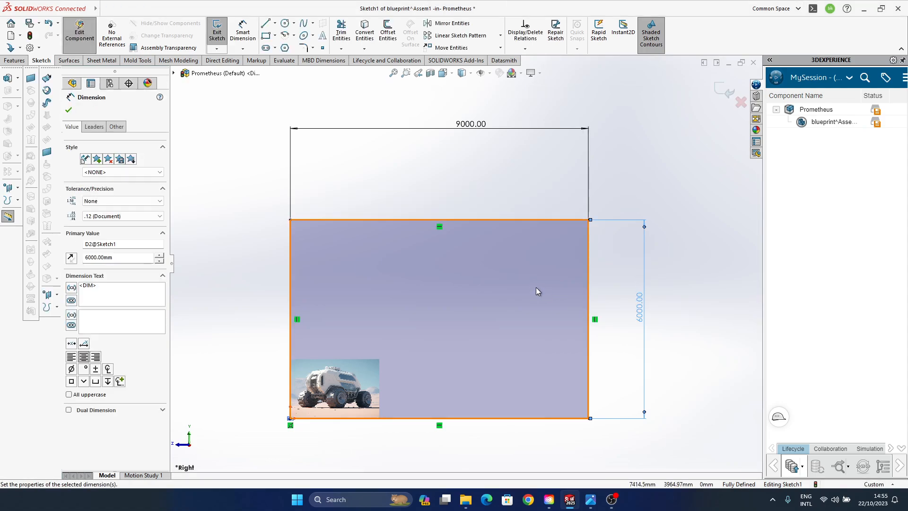
click(726, 324)
click(359, 388)
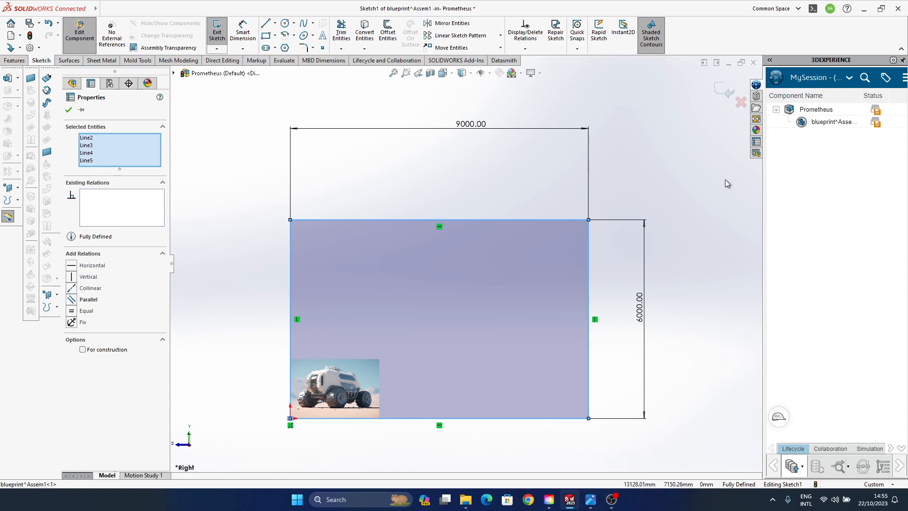
click(726, 183)
click(350, 389)
click(231, 260)
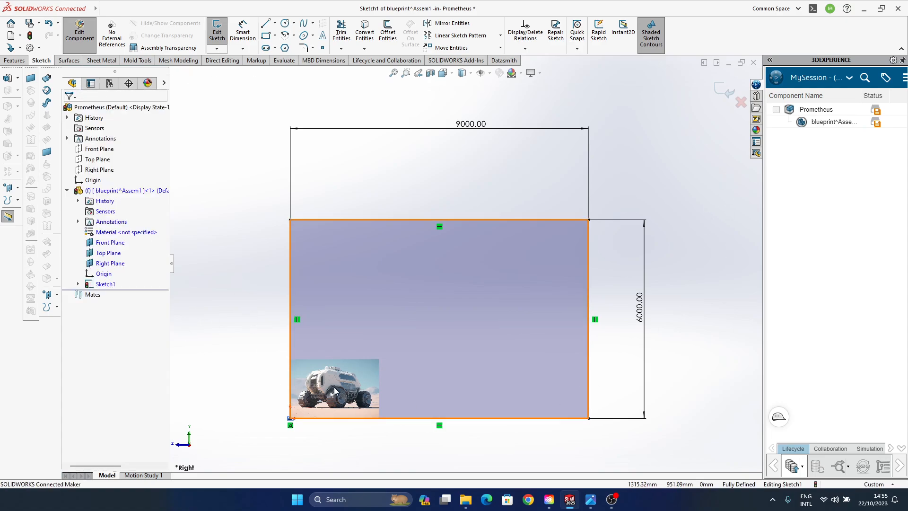
click(580, 376)
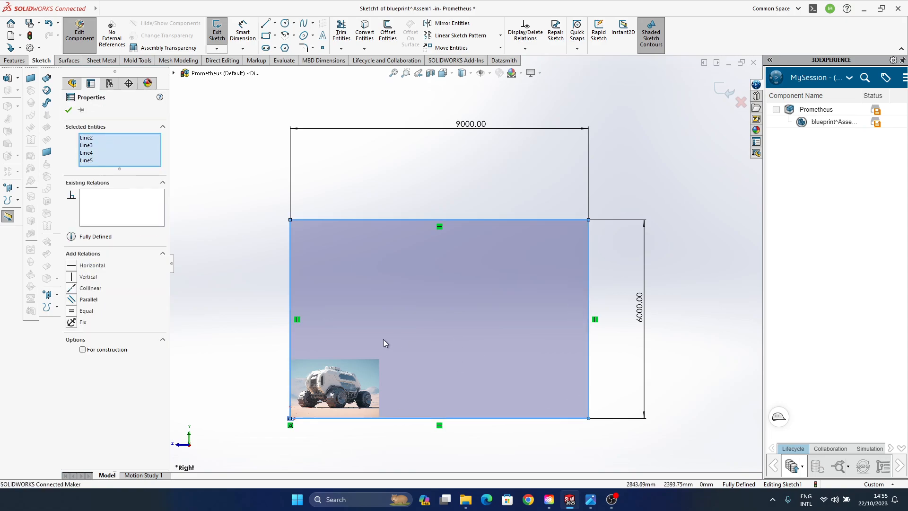
click(193, 201)
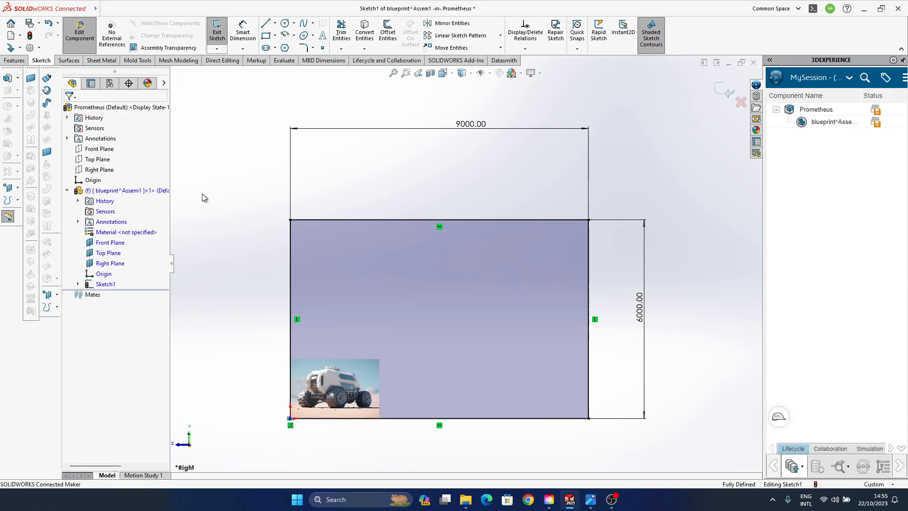
- Edit the sketch picture, enlarge it to about 10171 × 6781 mm, and shift it so the wheels approach the rectangle's lower edge
click(78, 284)
click(119, 294)
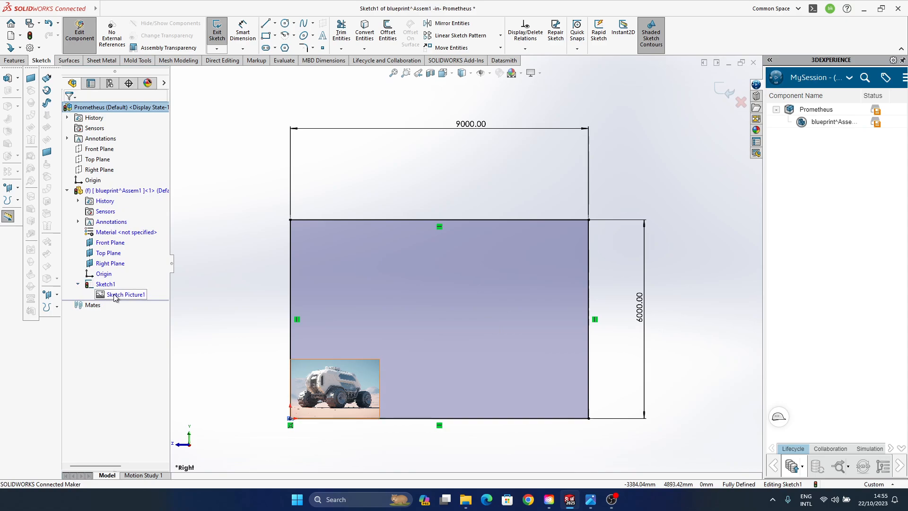
click(121, 296)
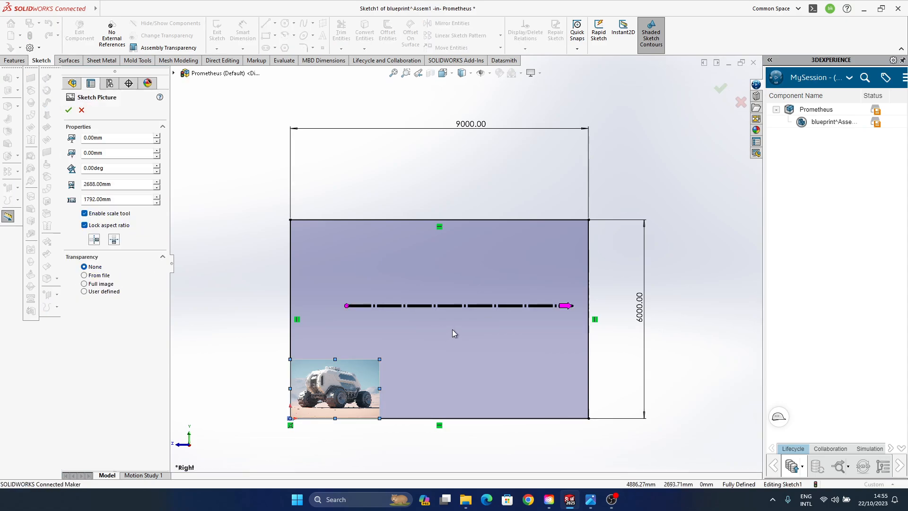
mouse_move(376, 360)
mouse_down()
mouse_move(547, 247)
mouse_move(587, 241)
mouse_move(583, 231)
mouse_move(588, 249)
mouse_move(621, 223)
mouse_up()
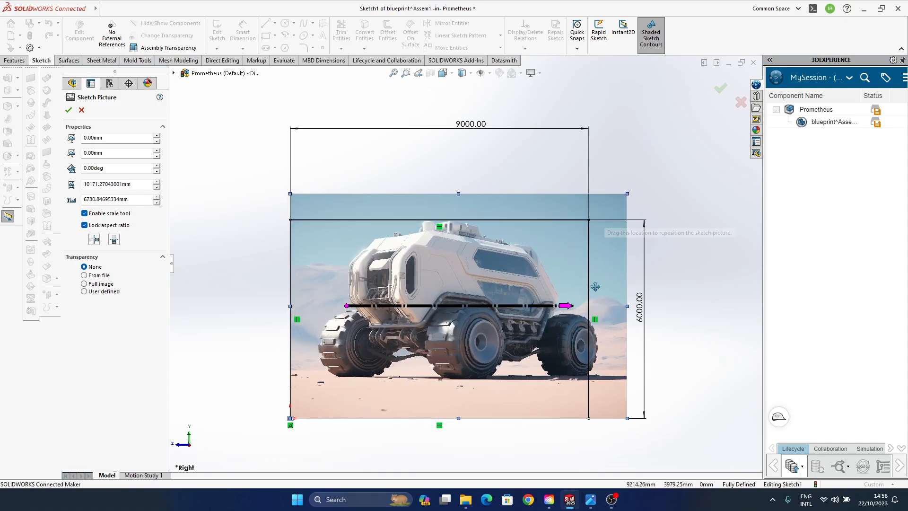
mouse_move(511, 273)
mouse_down()
mouse_move(502, 298)
mouse_move(486, 310)
mouse_up()
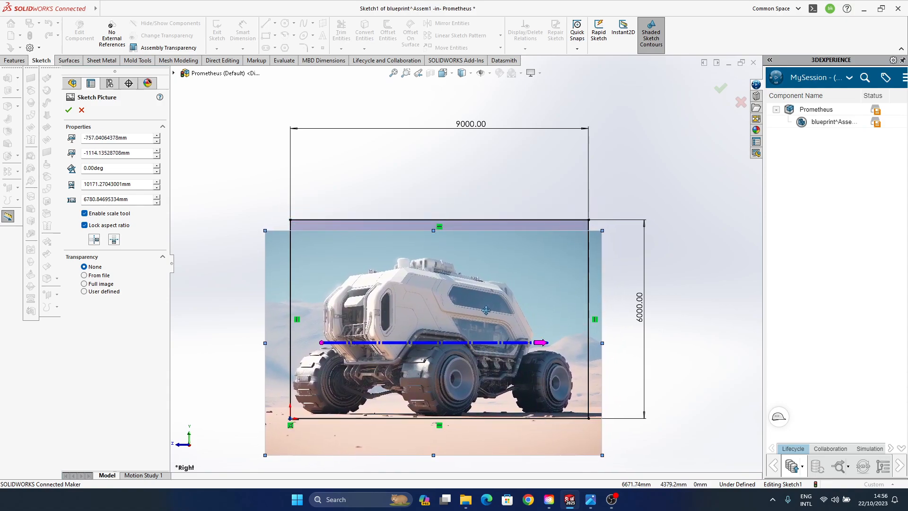
- Scale the picture to about 12825 × 8550 mm, position it at about -1471, -1514 mm to fit the rectangle's height, and exit the sketch
drag(602, 230, 654, 201)
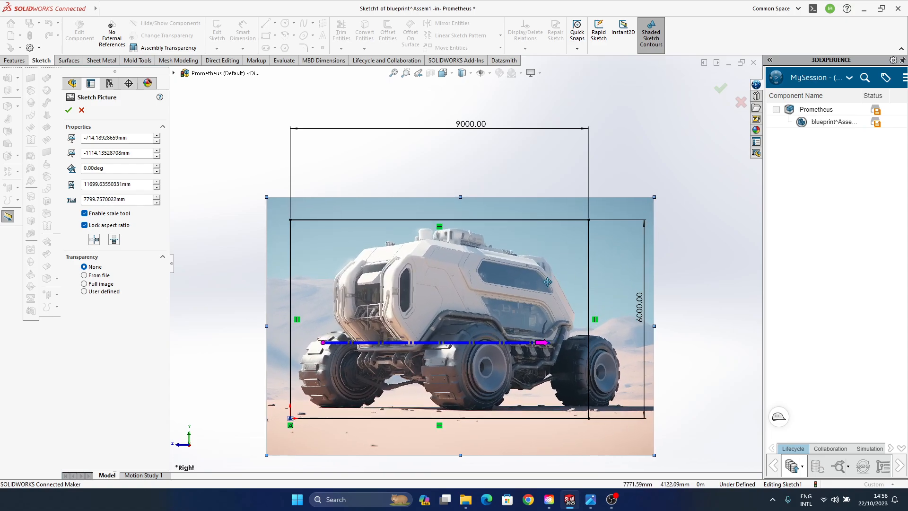
drag(550, 283, 547, 287)
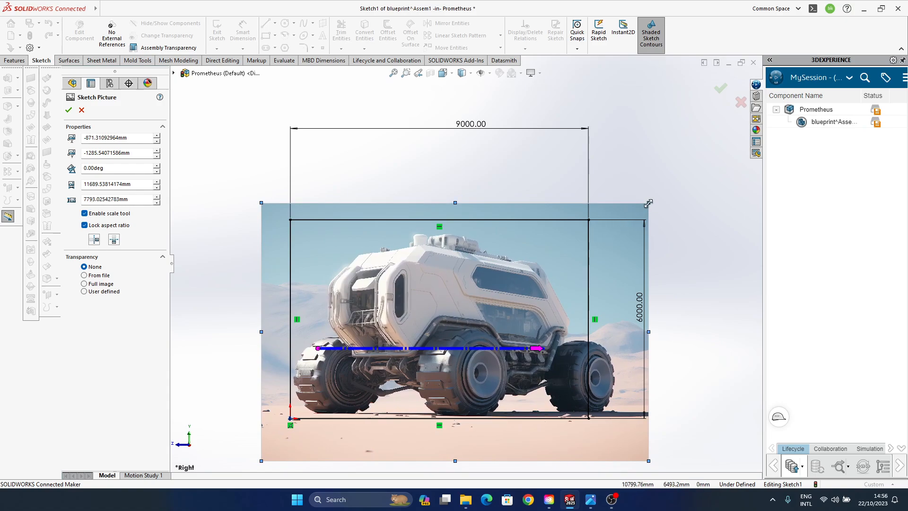
drag(648, 204, 670, 192)
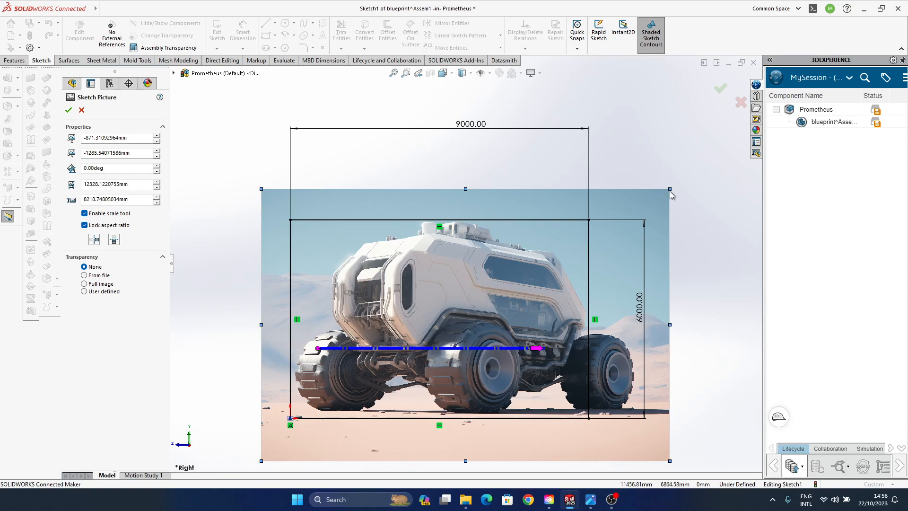
drag(503, 295, 501, 301)
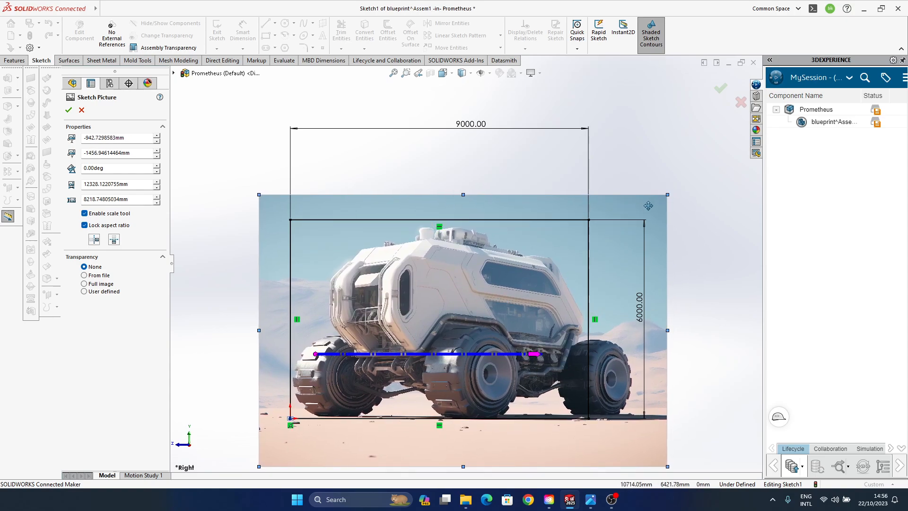
drag(665, 194, 671, 184)
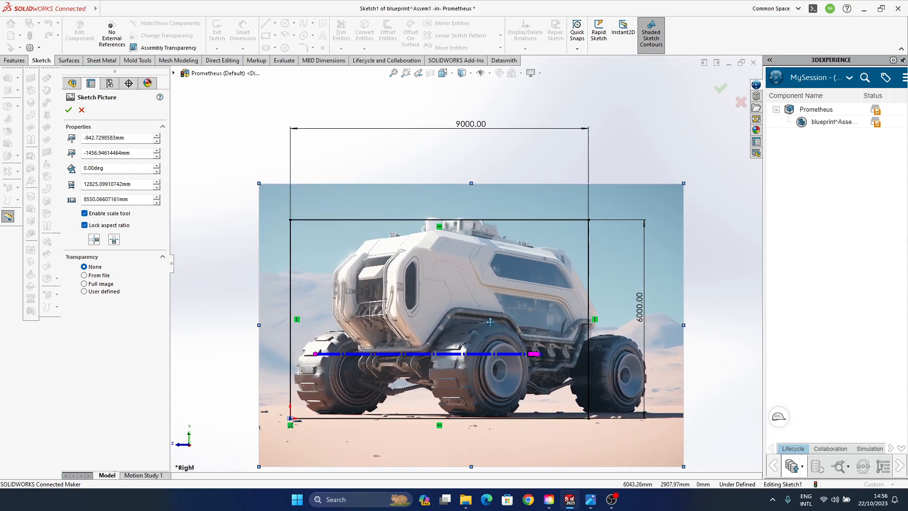
drag(490, 322, 473, 324)
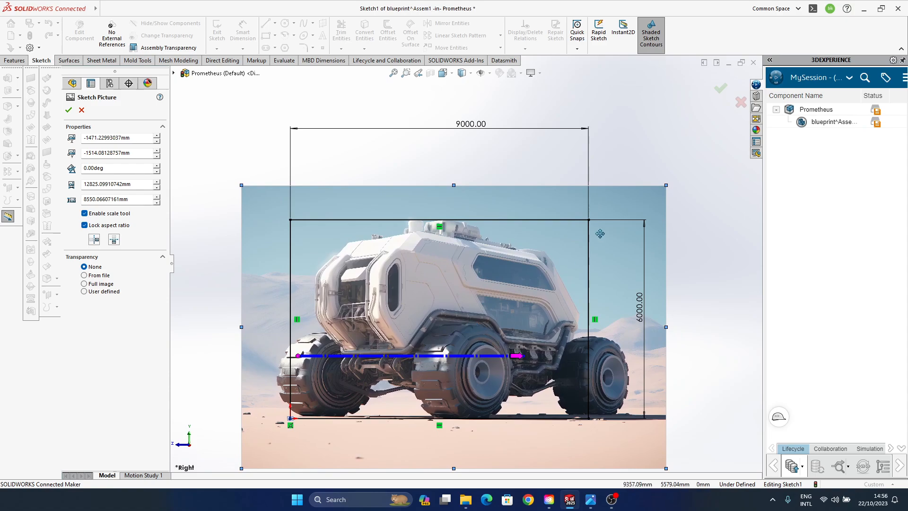
click(720, 90)
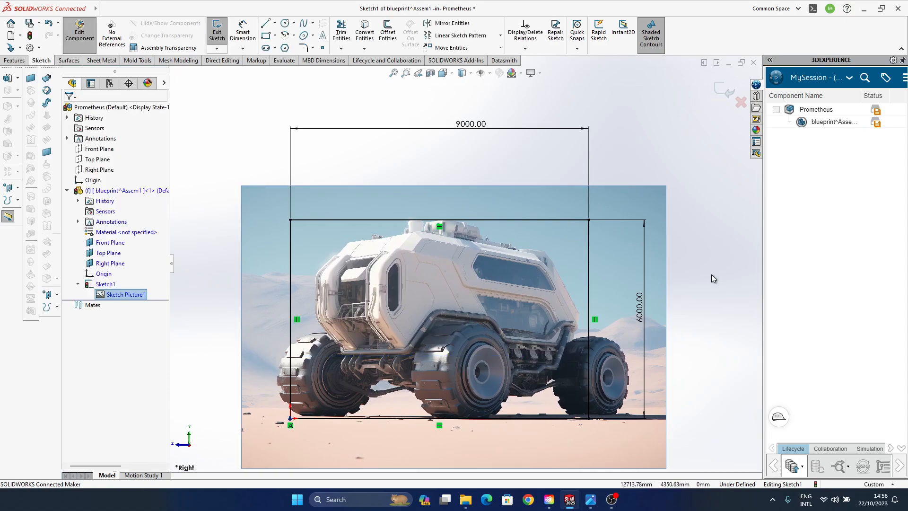
click(723, 95)
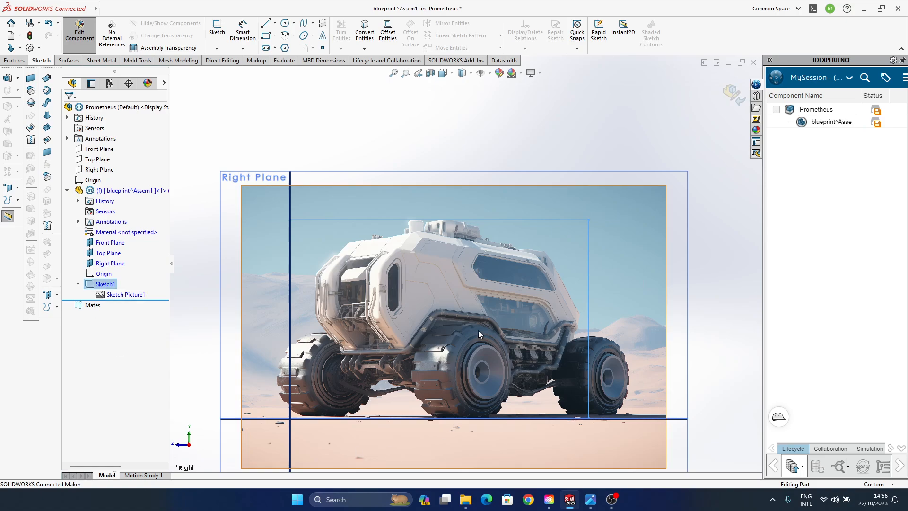
- Reopen the blueprint part's picture sketch, delete the 9000 × 6000 mm rectangle, and exit the sketch
right_click(110, 286)
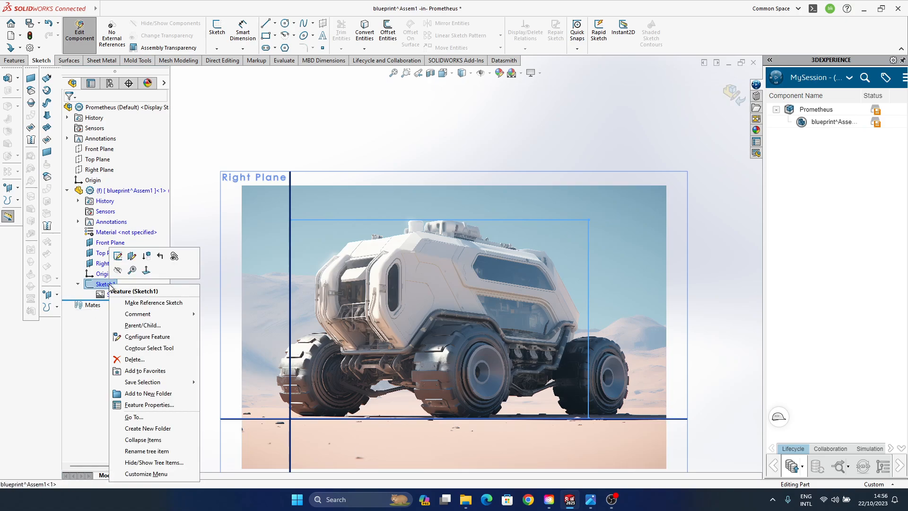
click(107, 256)
click(593, 189)
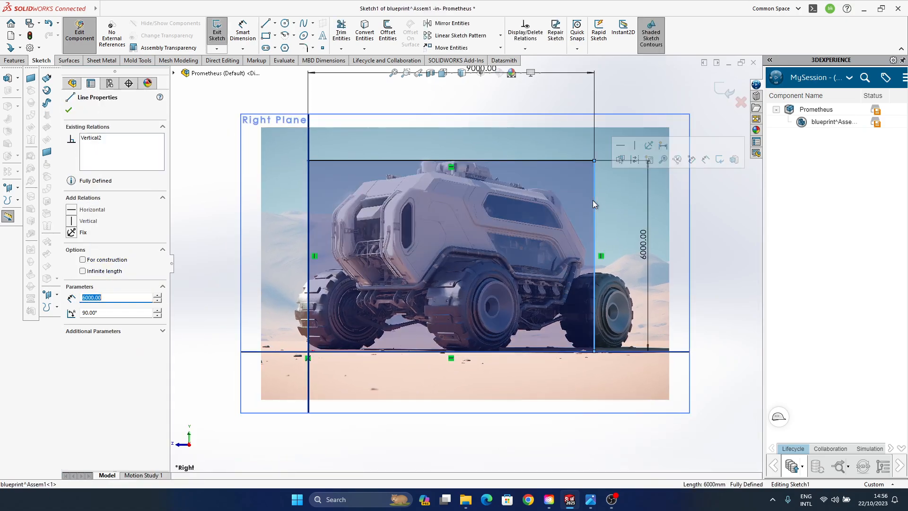
key(Escape)
click(594, 187)
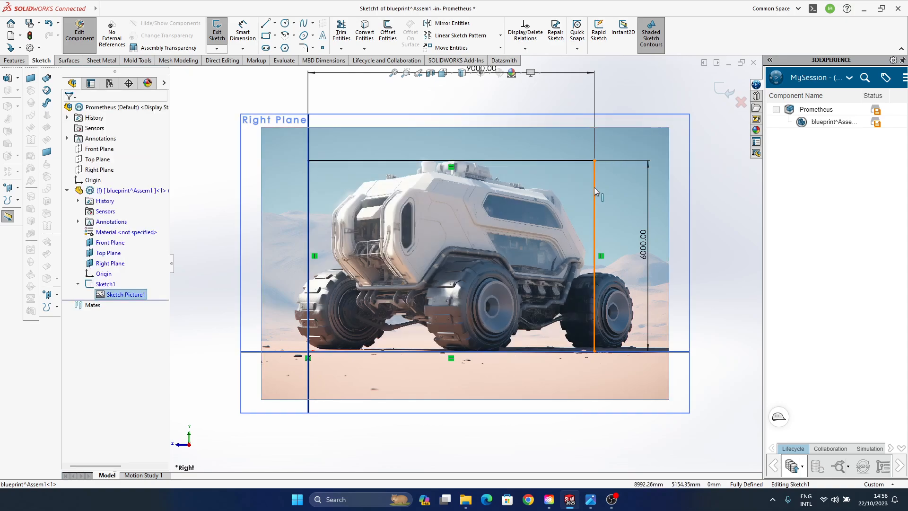
key(Delete)
click(580, 160)
key(Delete)
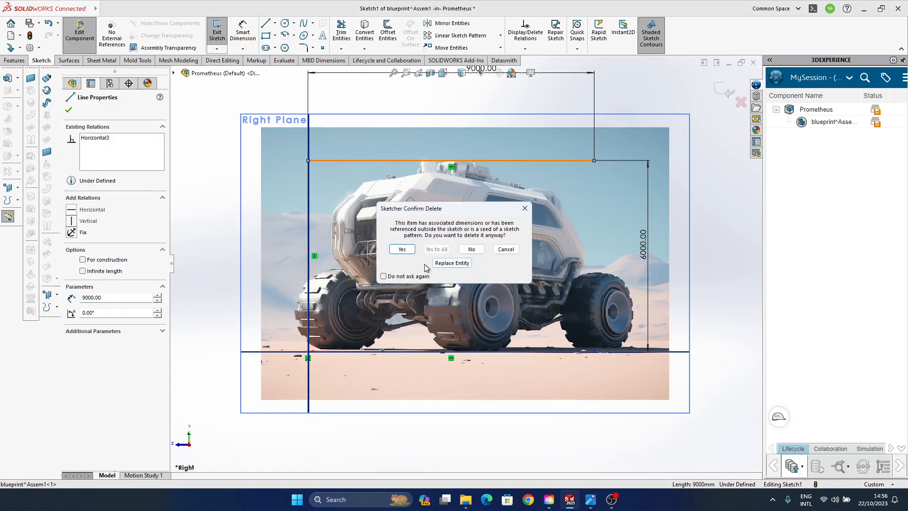
click(403, 249)
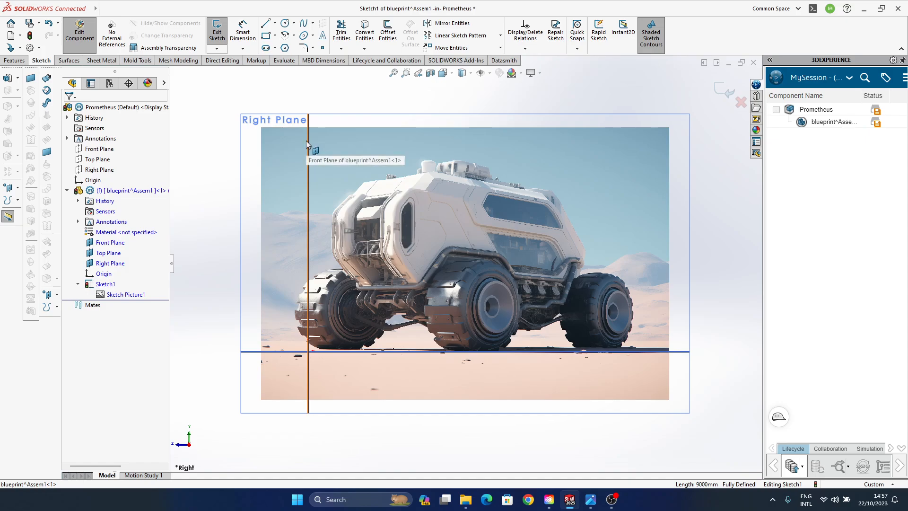
click(726, 90)
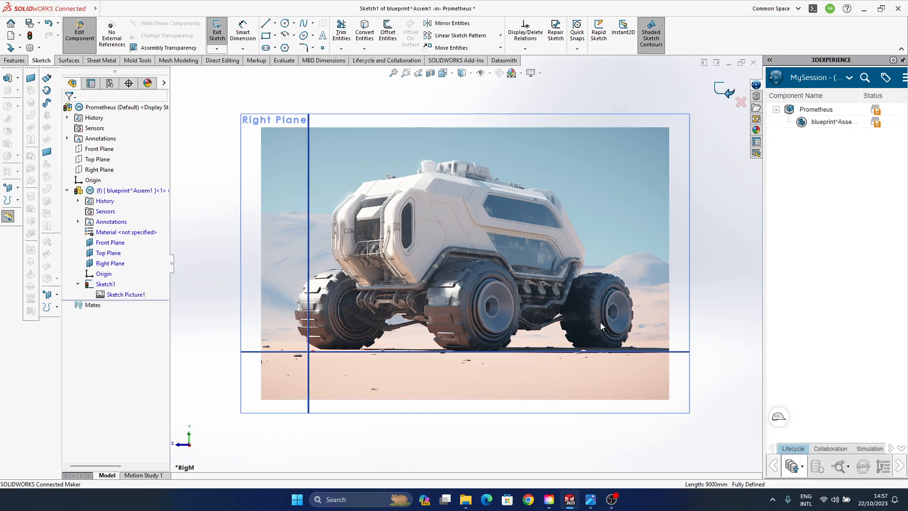
- Collapse the blueprint part's feature list and leave part editing to return to the Prometheus assembly
middle_drag(265, 308, 706, 251)
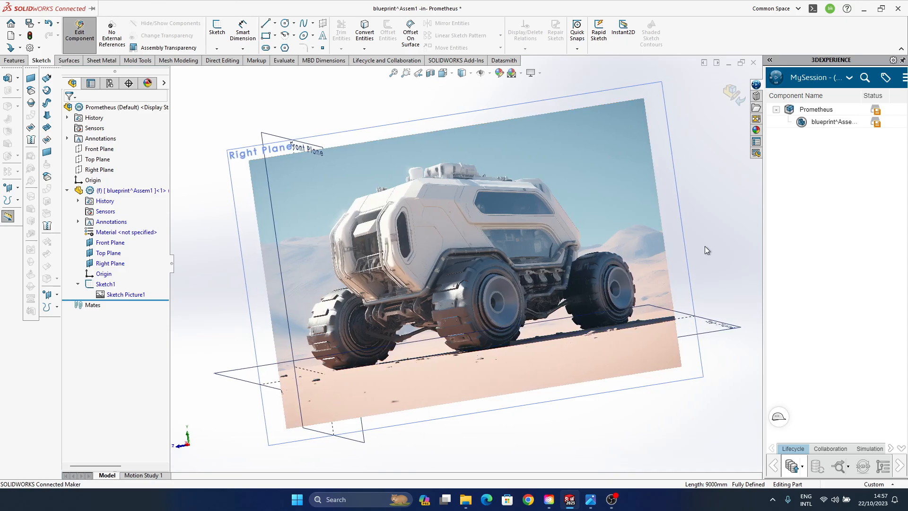
middle_drag(704, 283, 474, 240)
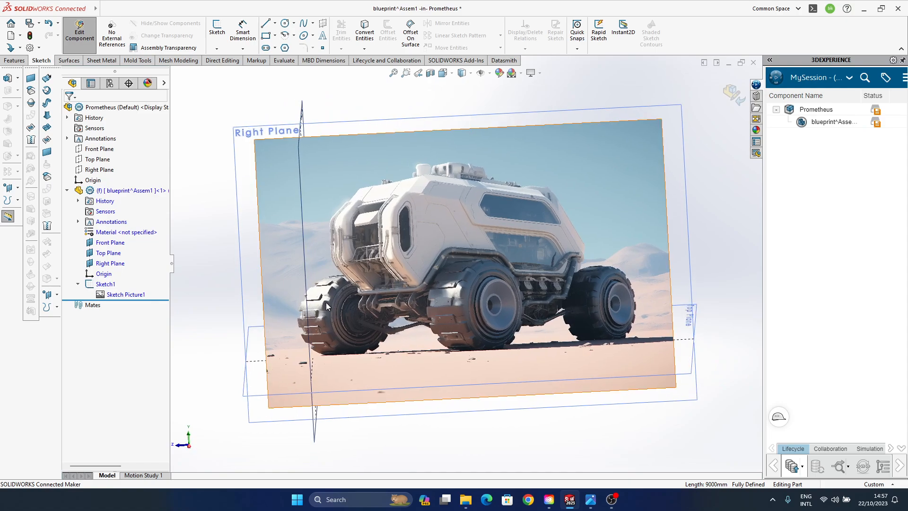
click(68, 191)
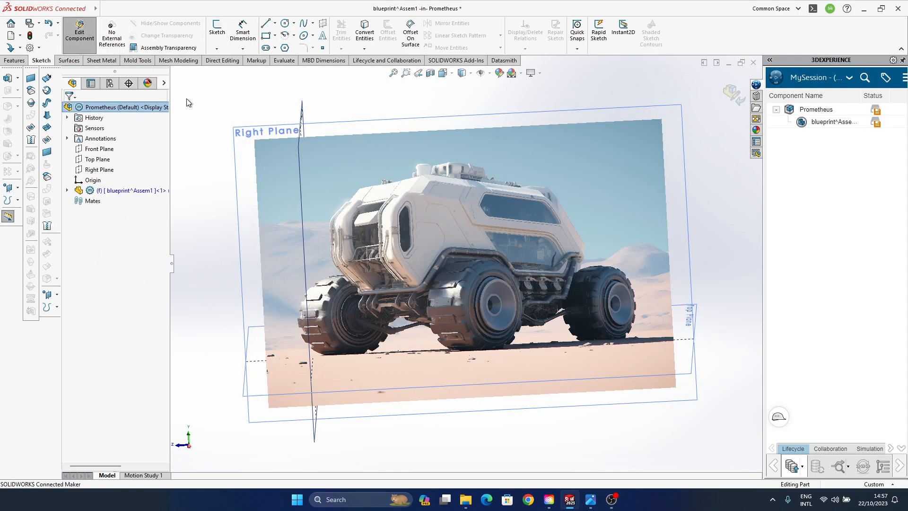
click(130, 107)
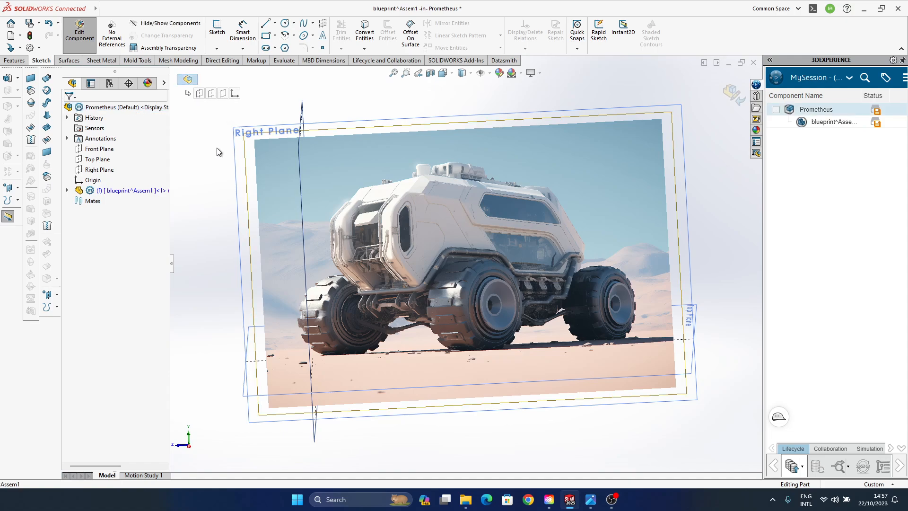
click(734, 94)
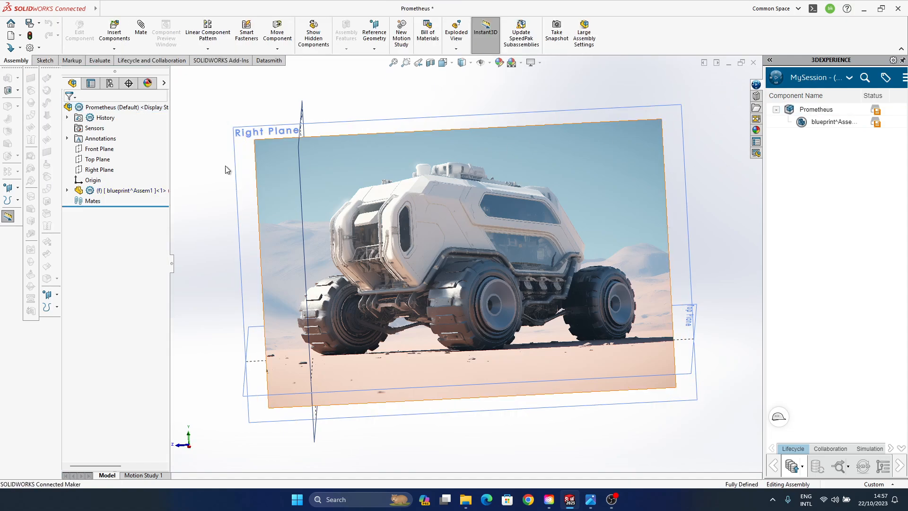
- Insert a new part into the Prometheus assembly
click(136, 108)
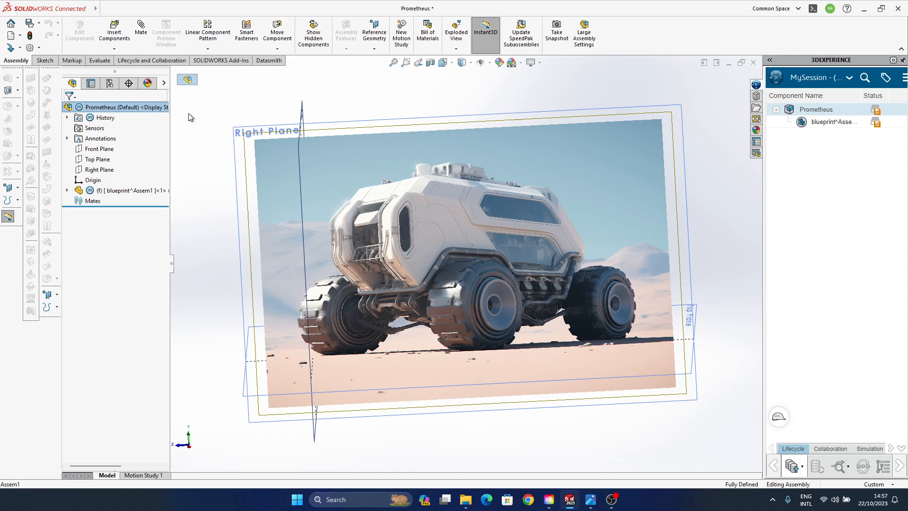
click(114, 49)
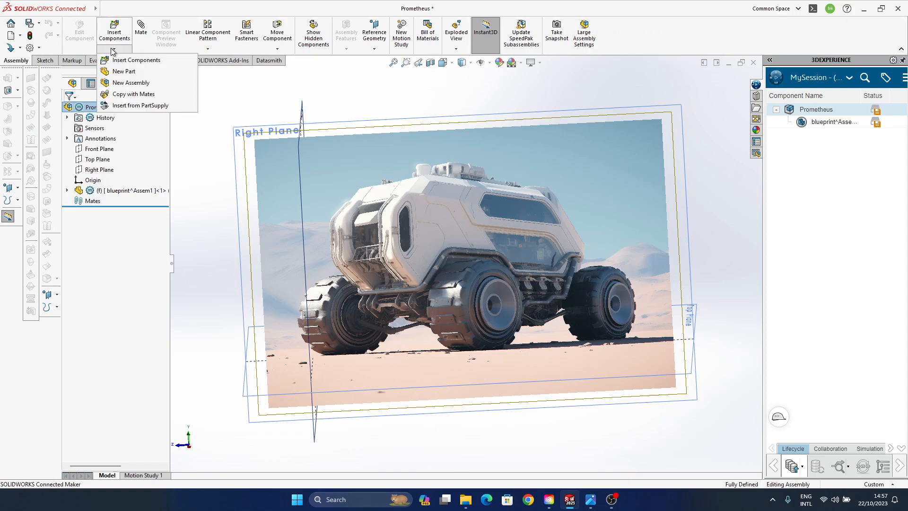
click(127, 72)
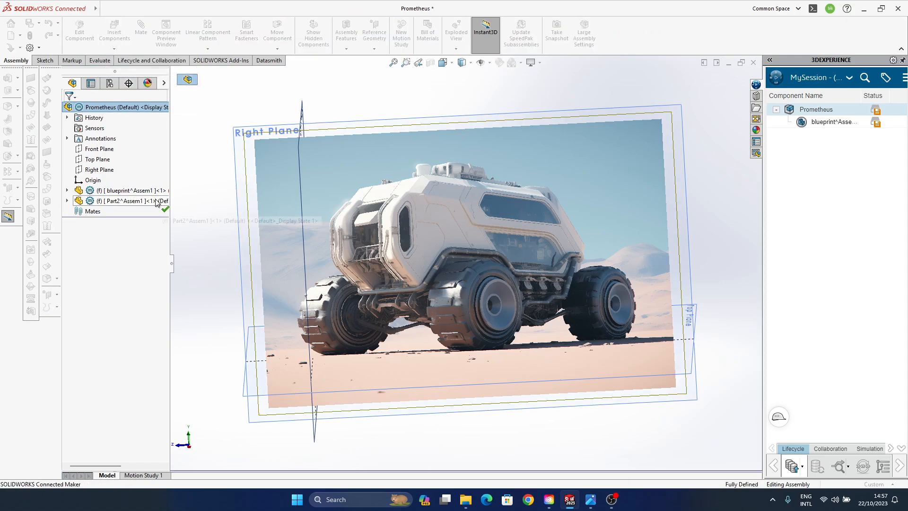
click(116, 201)
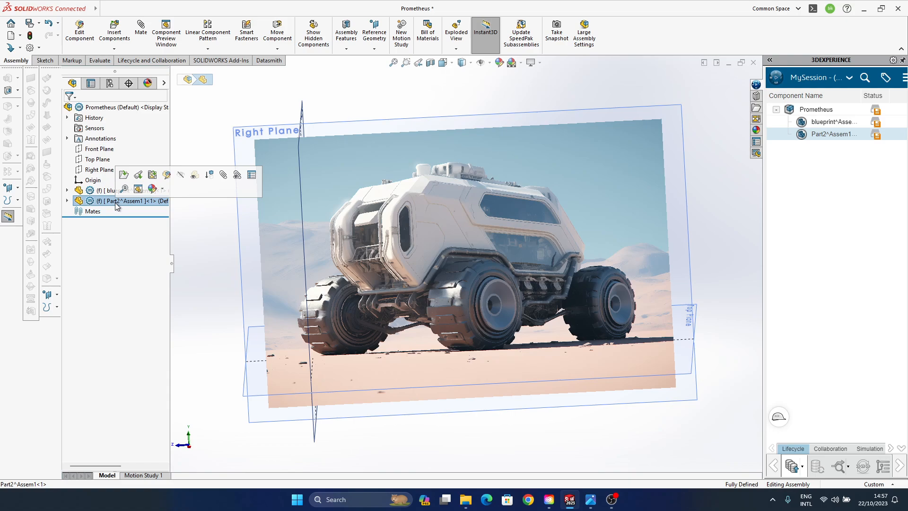
click(165, 174)
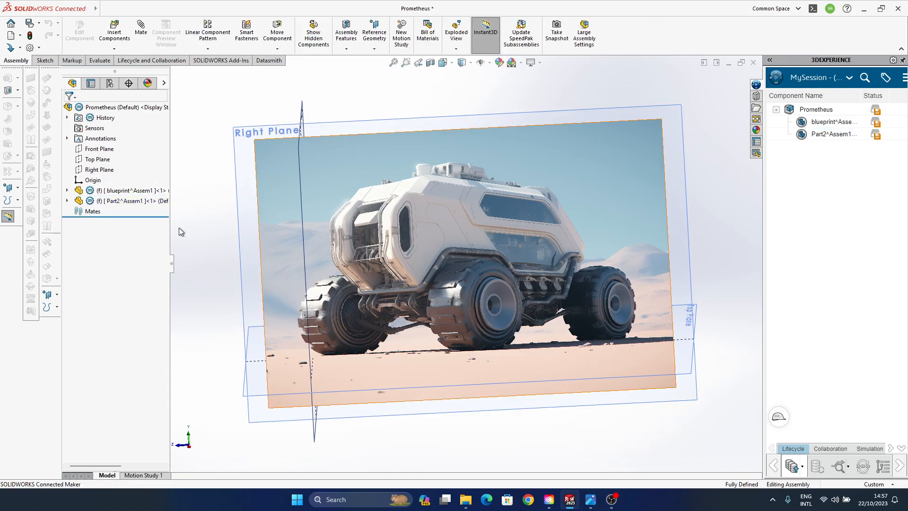
- Rename the newly inserted part as Wheels
click(124, 201)
right_click(124, 202)
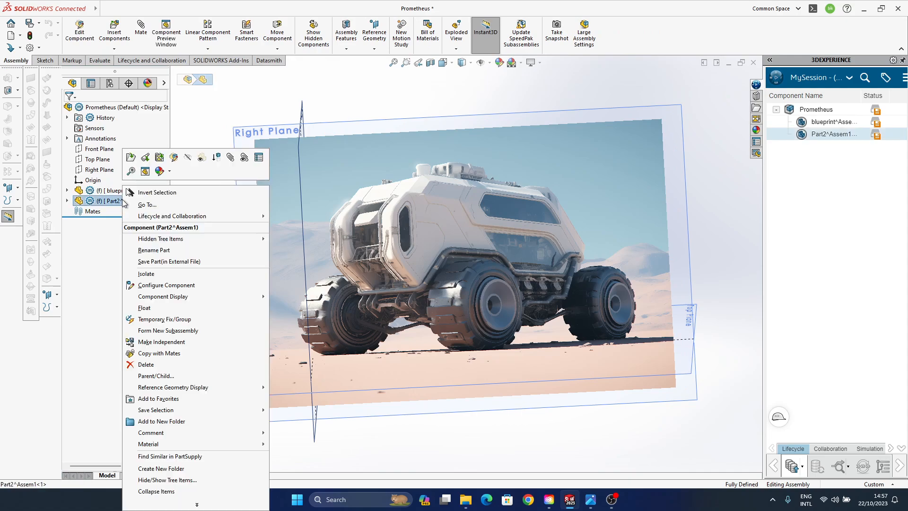
mouse_move(179, 243)
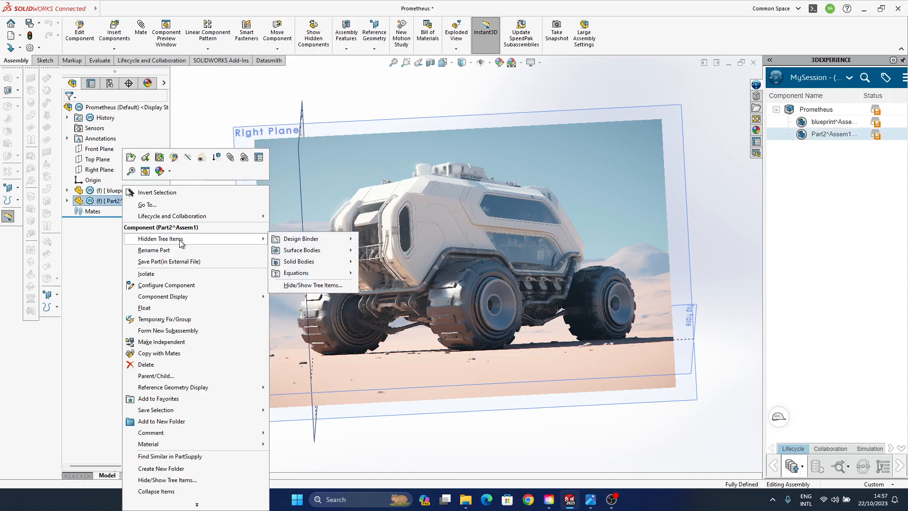
click(183, 251)
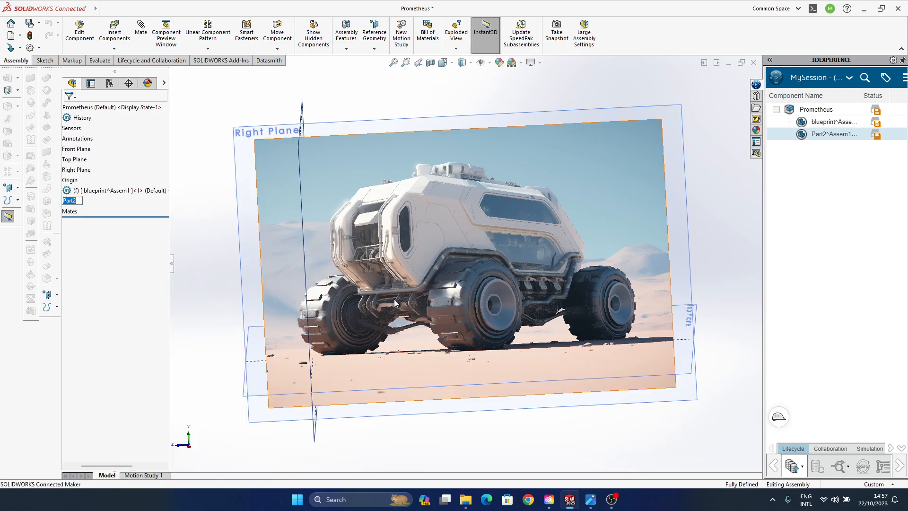
text(Wheels)
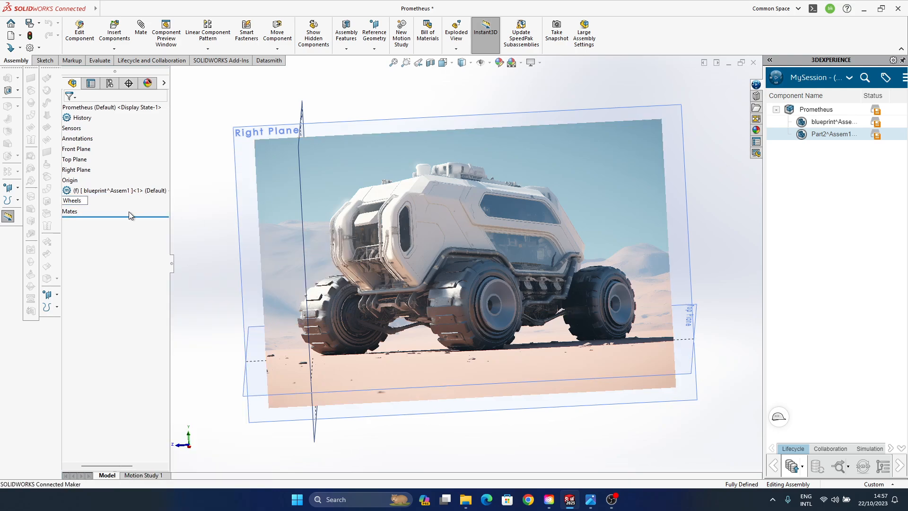
key(Return)
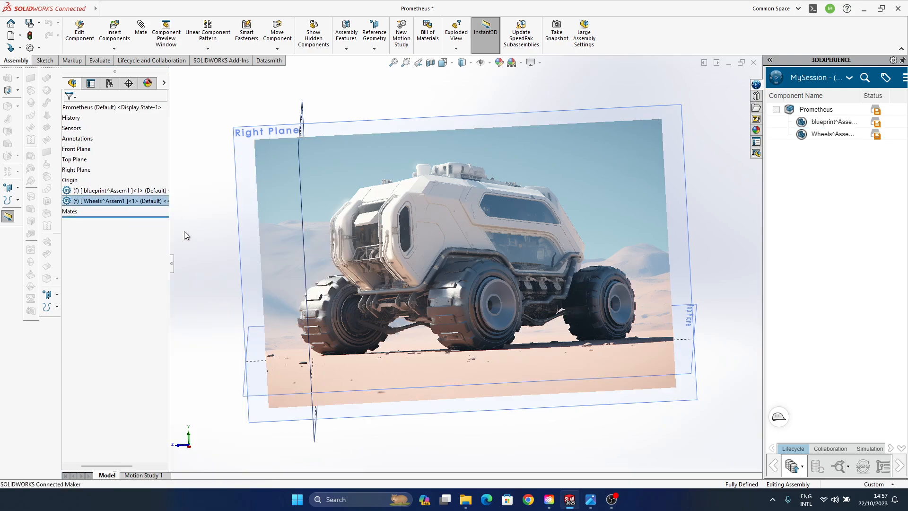
click(208, 239)
- Hide the blueprint part's Front, Top and Right planes
mouse_move(270, 350)
middle_down()
mouse_move(257, 326)
mouse_move(283, 358)
middle_up()
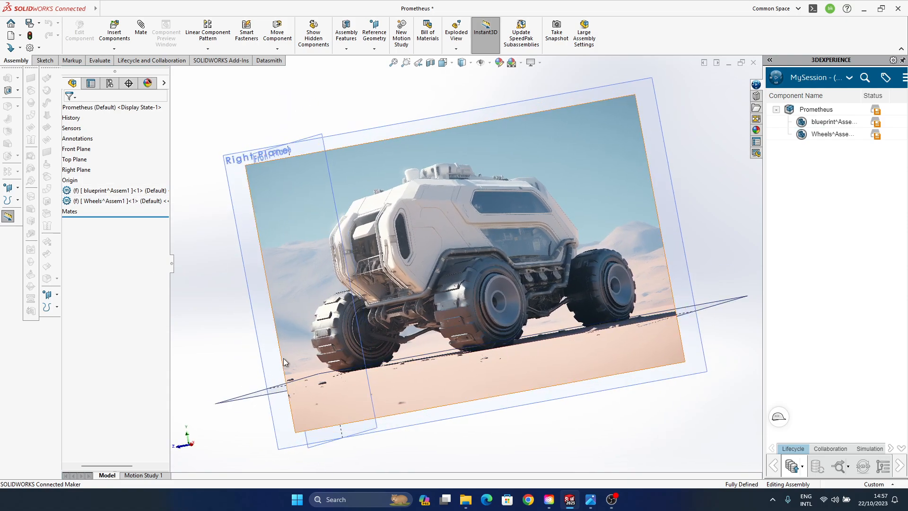
click(67, 190)
click(101, 242)
shift+click(110, 263)
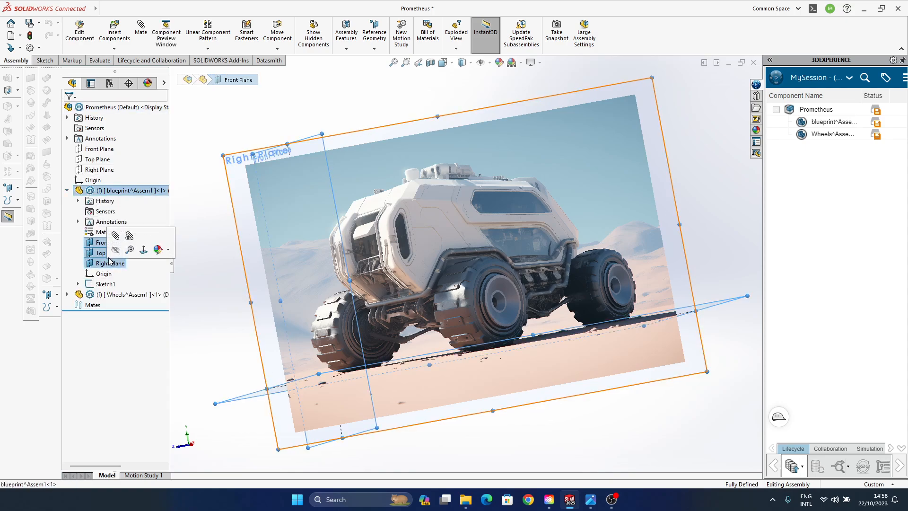
click(225, 266)
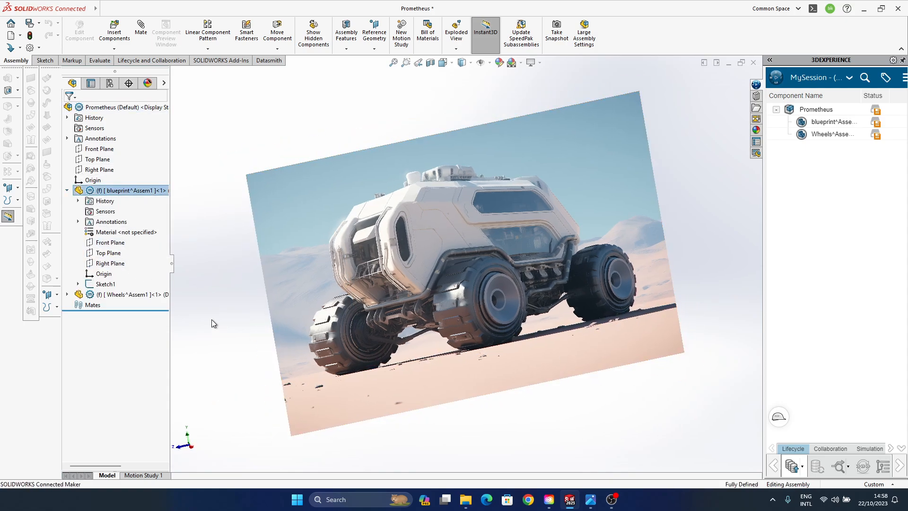
click(67, 294)
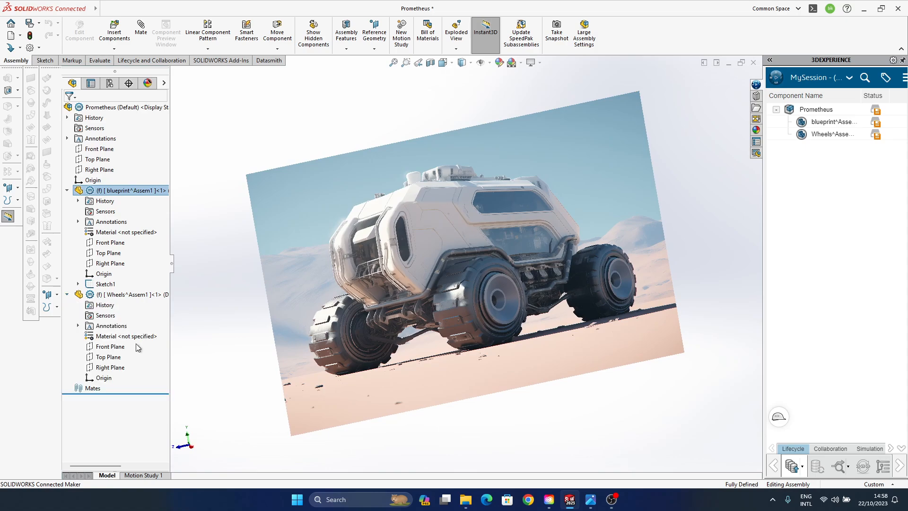
click(110, 346)
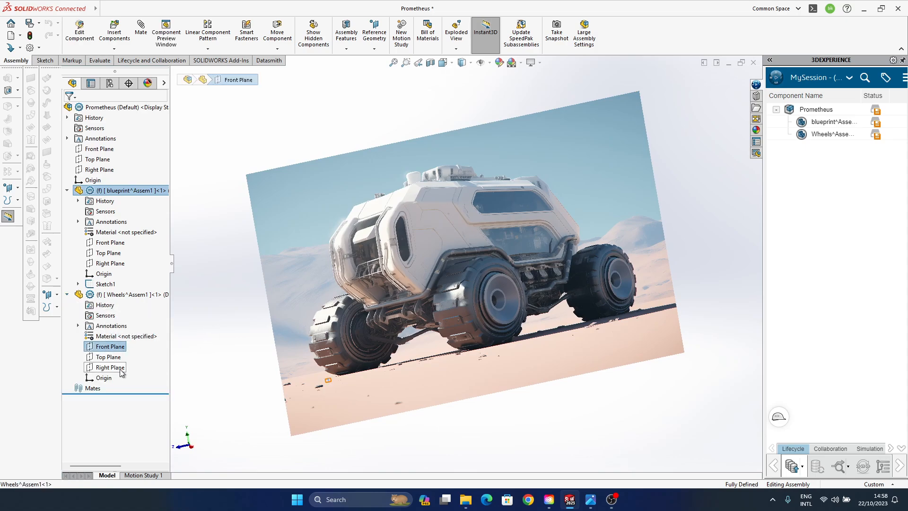
click(121, 368)
click(126, 354)
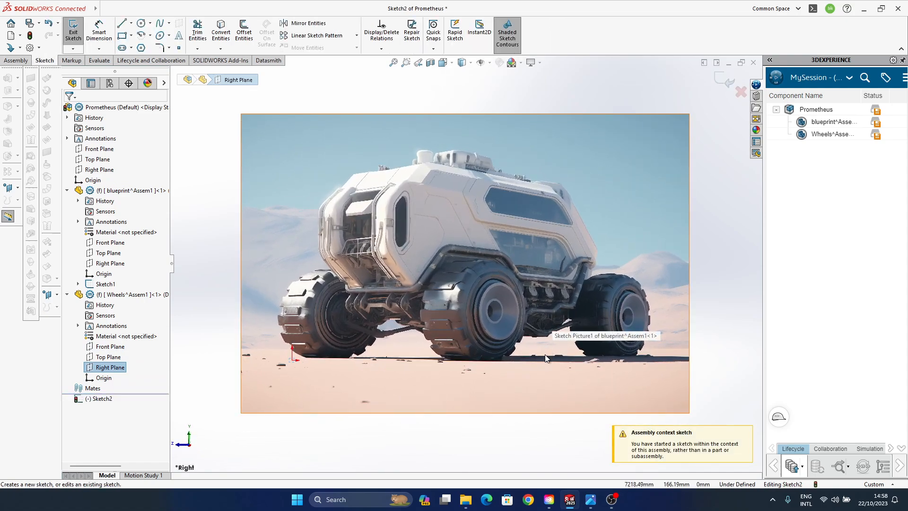
click(741, 92)
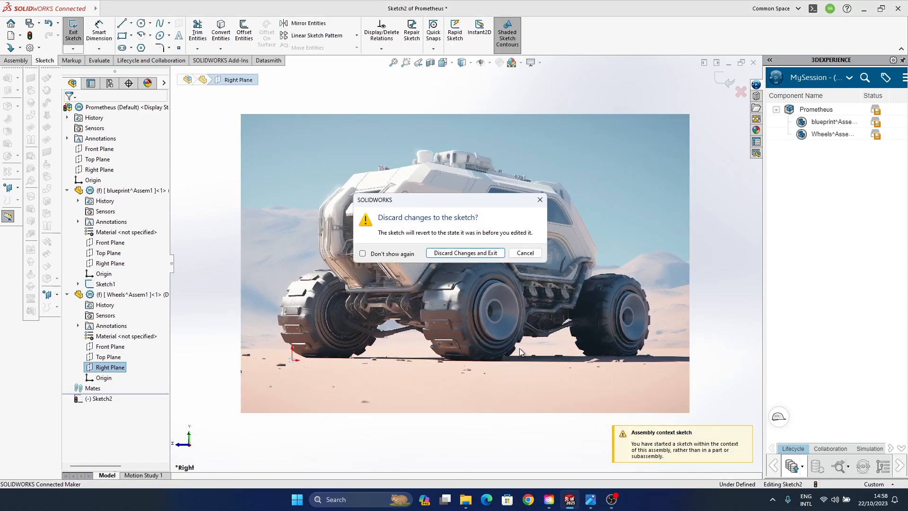
click(472, 253)
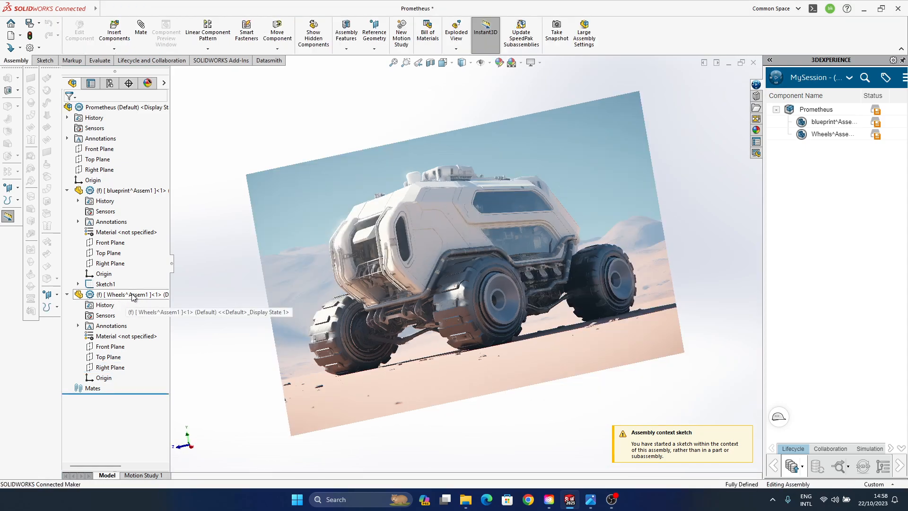
- Edit the Wheels part within the assembly and start a sketch on its Right Plane
click(133, 295)
click(184, 267)
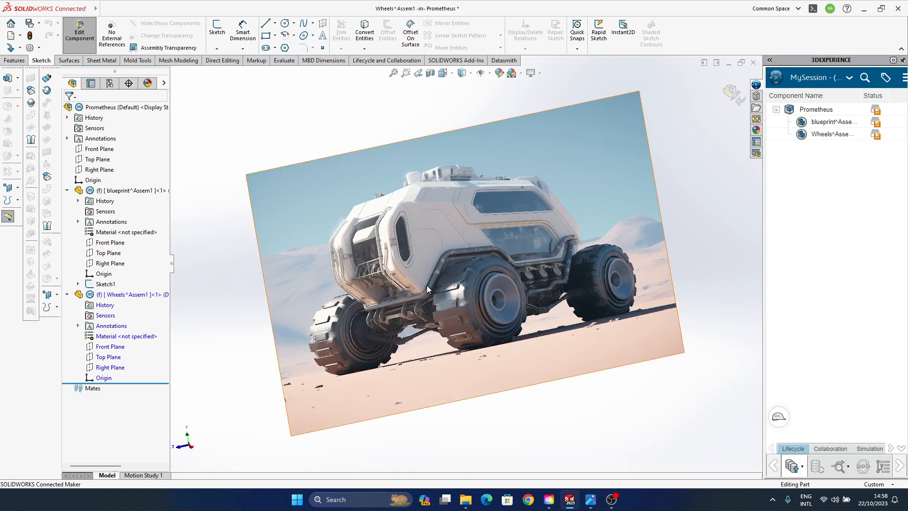
click(110, 367)
click(119, 353)
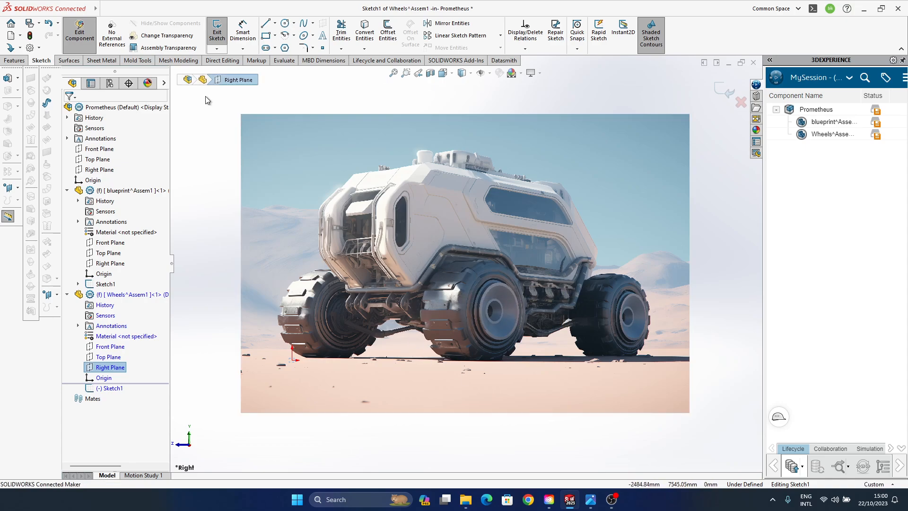
- Sketch a circle with a radius of about 1449 mm, centred on the near front wheel's tread at about 4502, 1437 mm
click(285, 23)
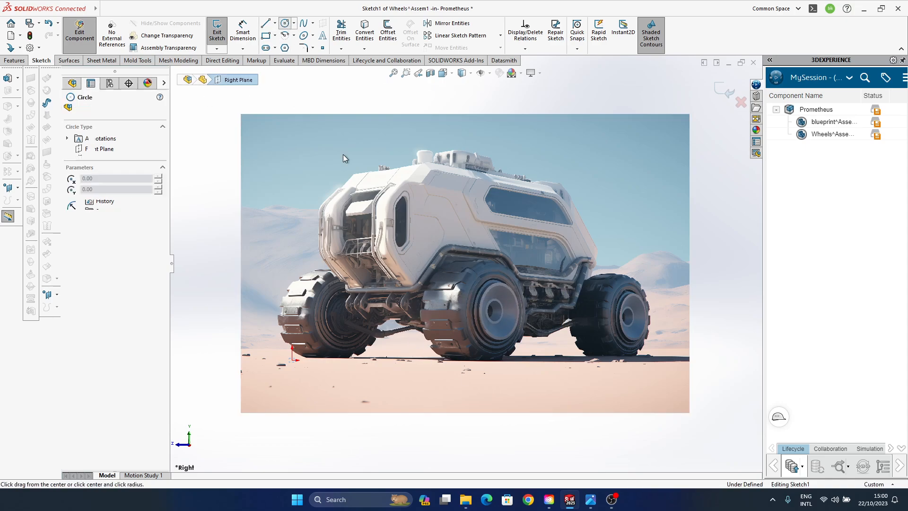
click(449, 310)
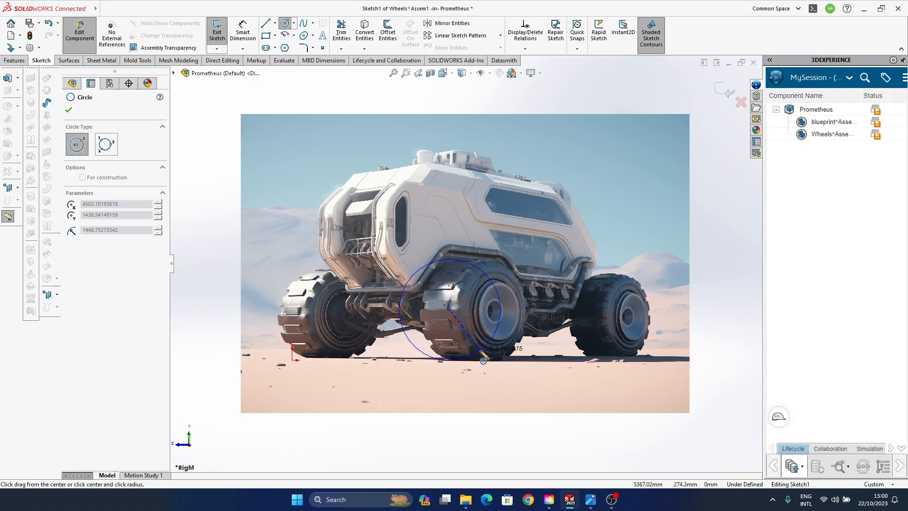
click(483, 359)
click(721, 269)
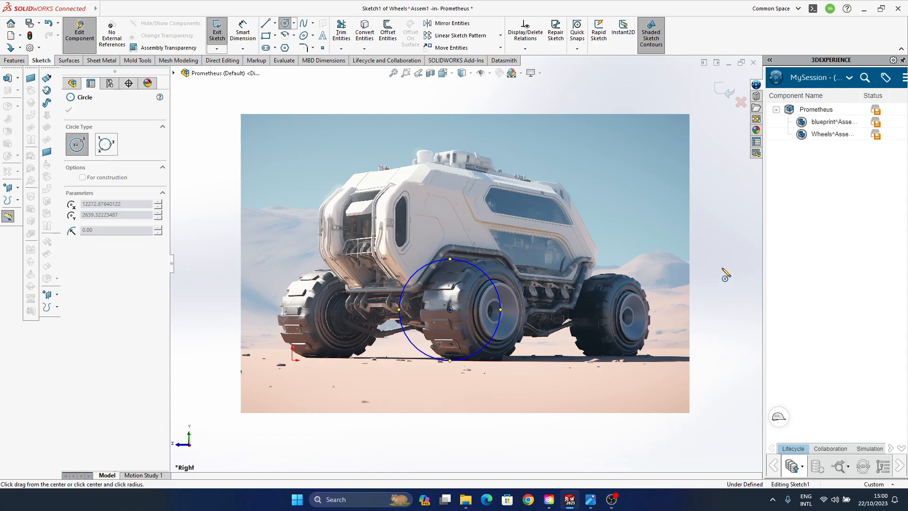
key(Escape)
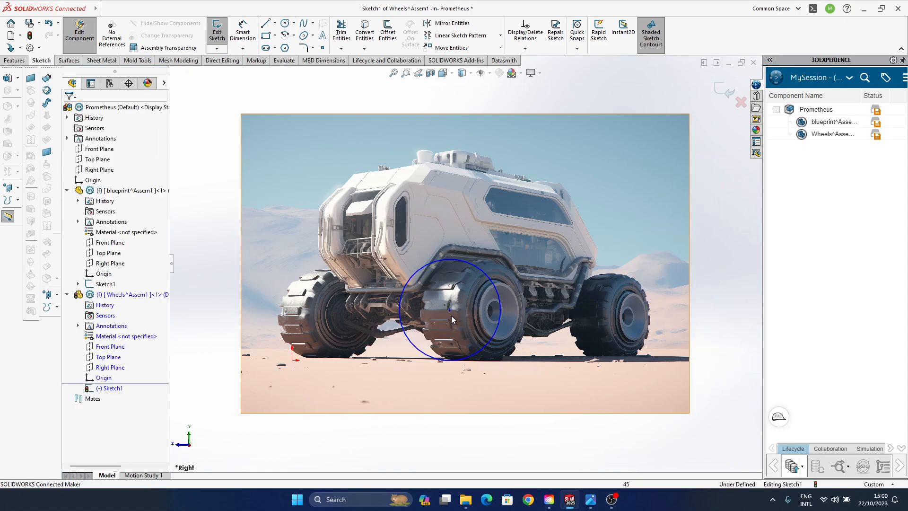
- Recentre the circle at about 4502, 1477 mm, resize it to fit the near front tyre's outline, and close the sketch
mouse_move(449, 310)
mouse_down()
mouse_move(462, 308)
mouse_move(449, 309)
mouse_up()
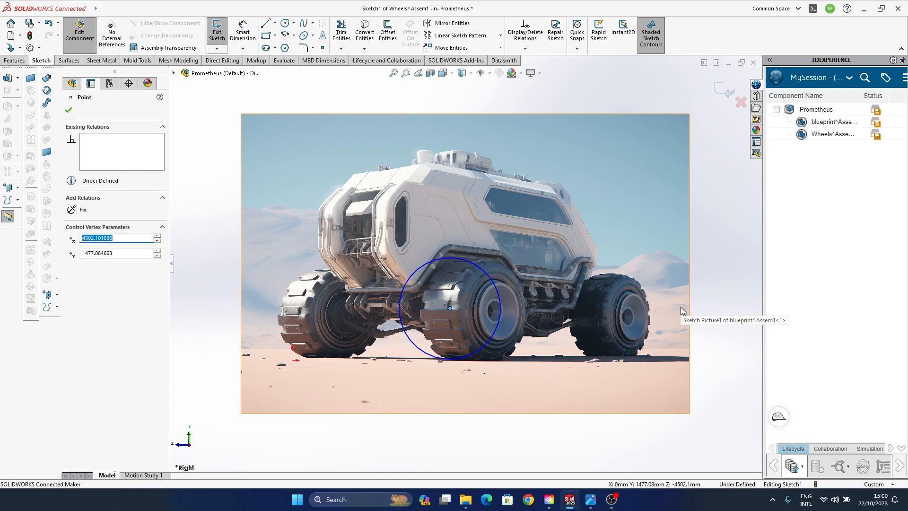
click(489, 348)
click(479, 348)
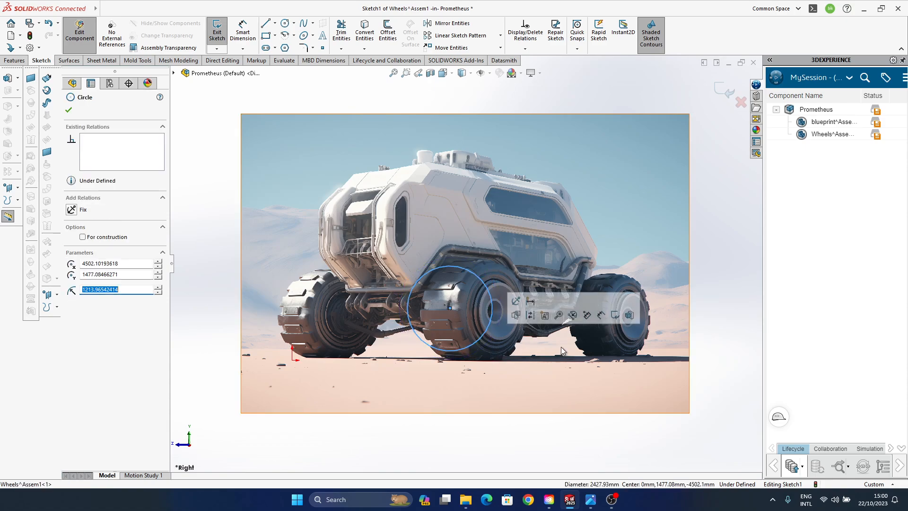
drag(479, 348, 481, 349)
click(731, 295)
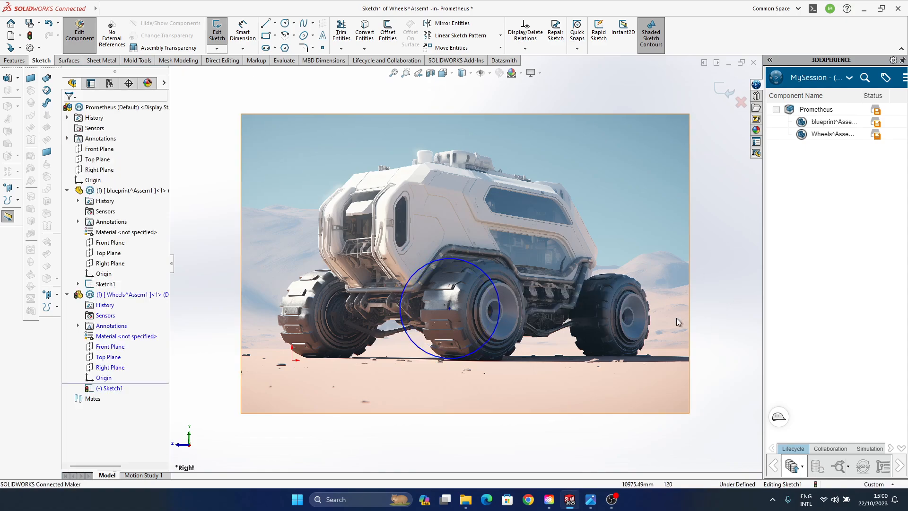
click(723, 90)
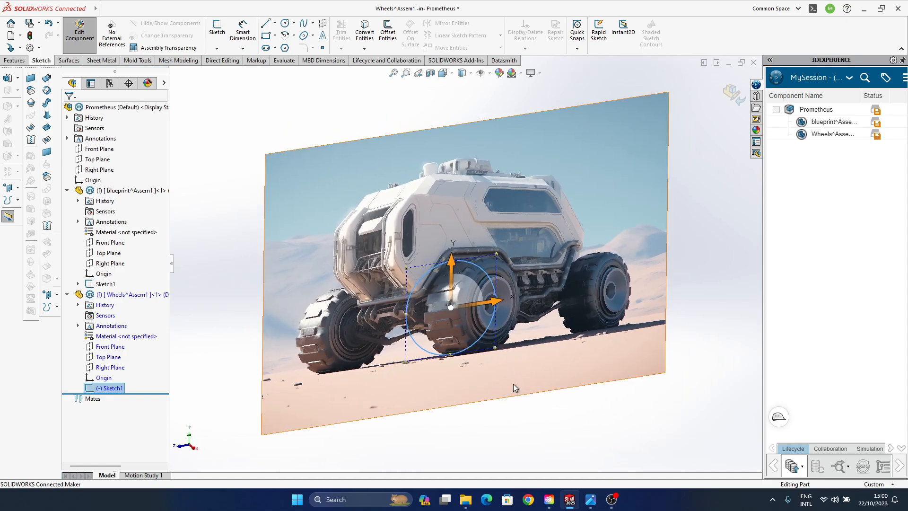
- Begin a blind Extruded Boss from the wheel circle, pulling its depth to 3300 mm away from the blueprint picture
mouse_move(436, 318)
middle_down()
mouse_move(503, 336)
mouse_move(400, 296)
mouse_move(419, 295)
mouse_move(421, 285)
mouse_move(402, 321)
mouse_move(416, 345)
middle_up()
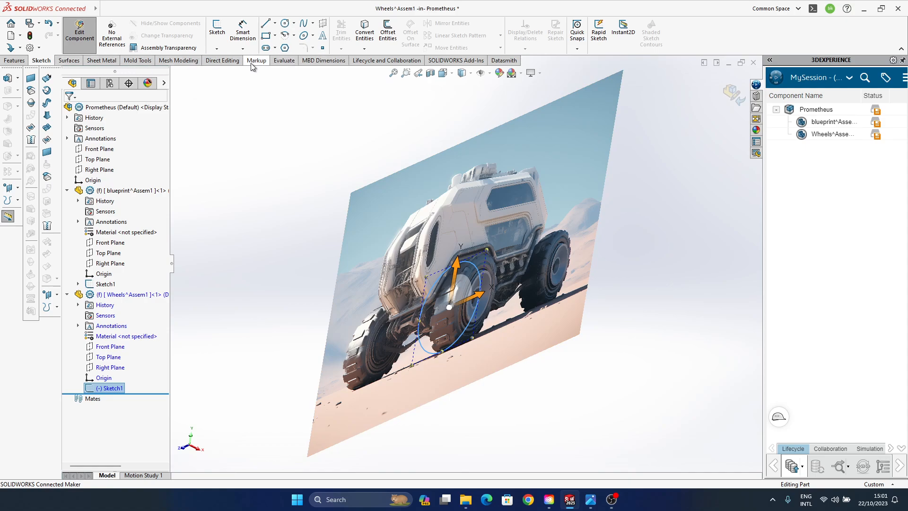
click(13, 62)
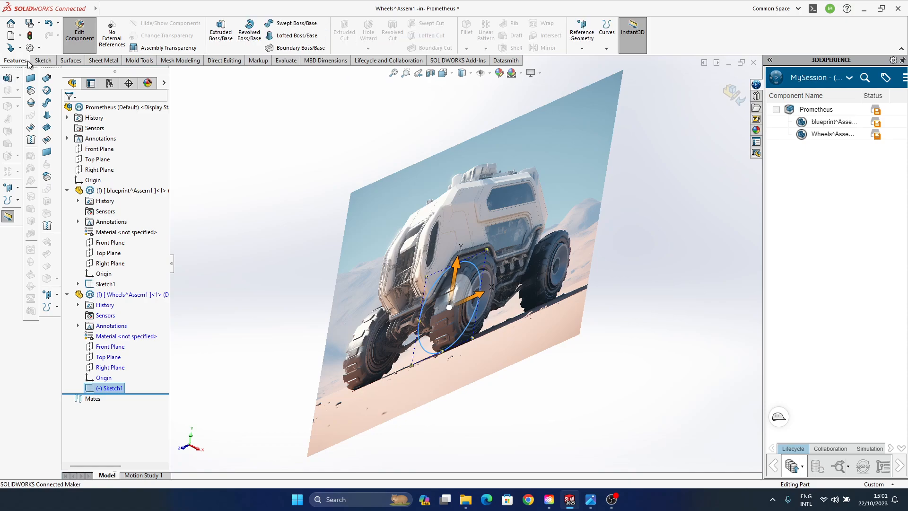
click(220, 32)
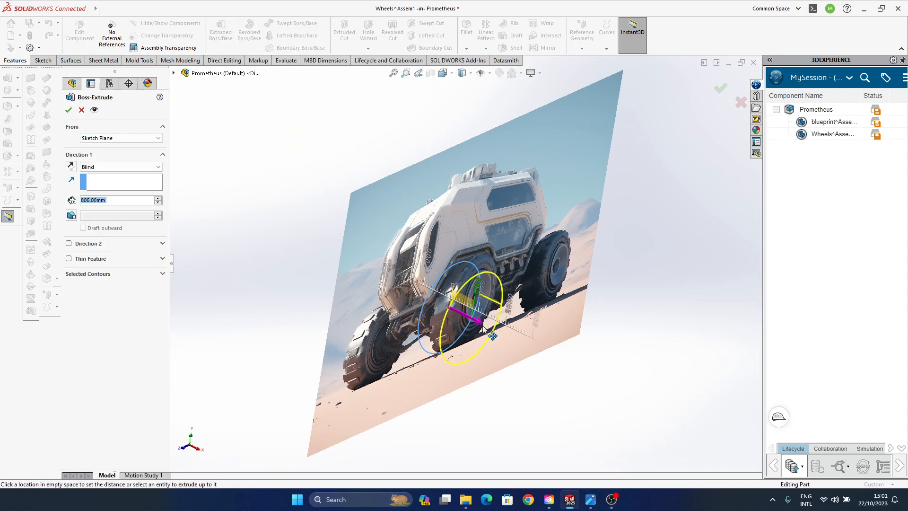
drag(483, 326, 551, 359)
middle_drag(496, 358, 455, 317)
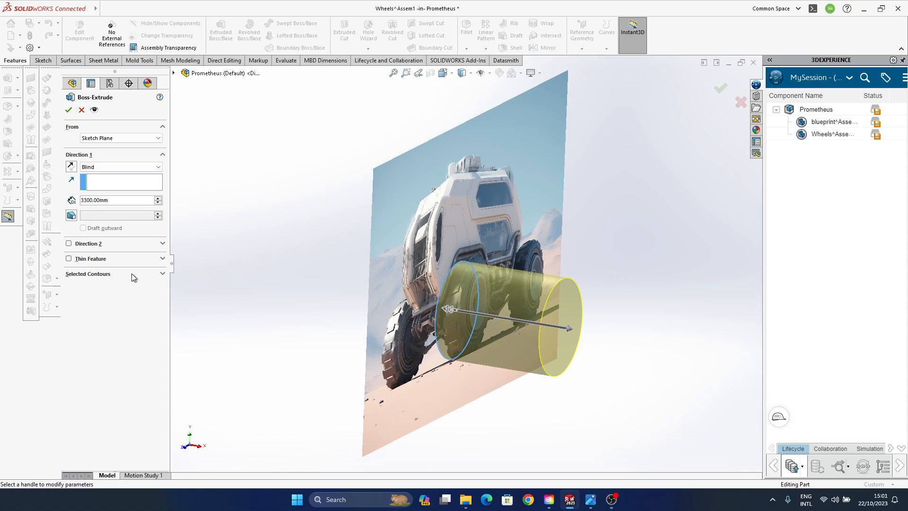
click(69, 244)
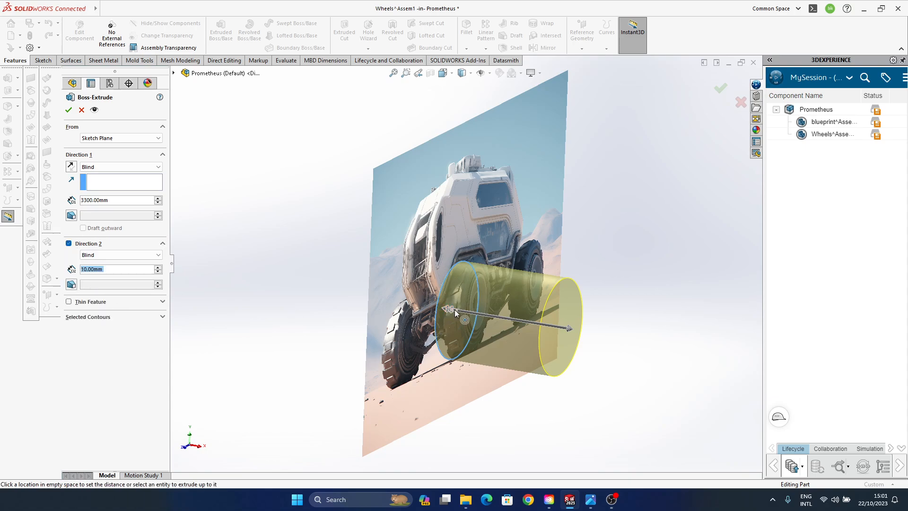
drag(449, 310, 489, 323)
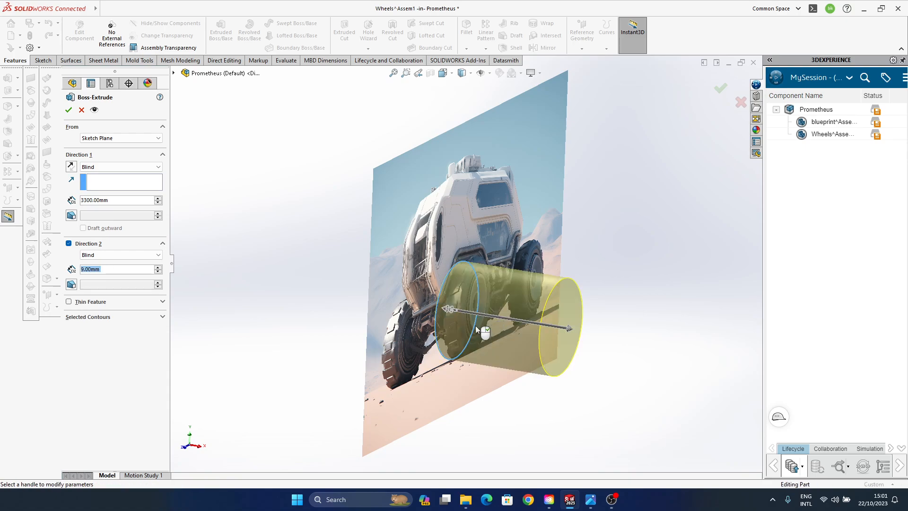
click(69, 244)
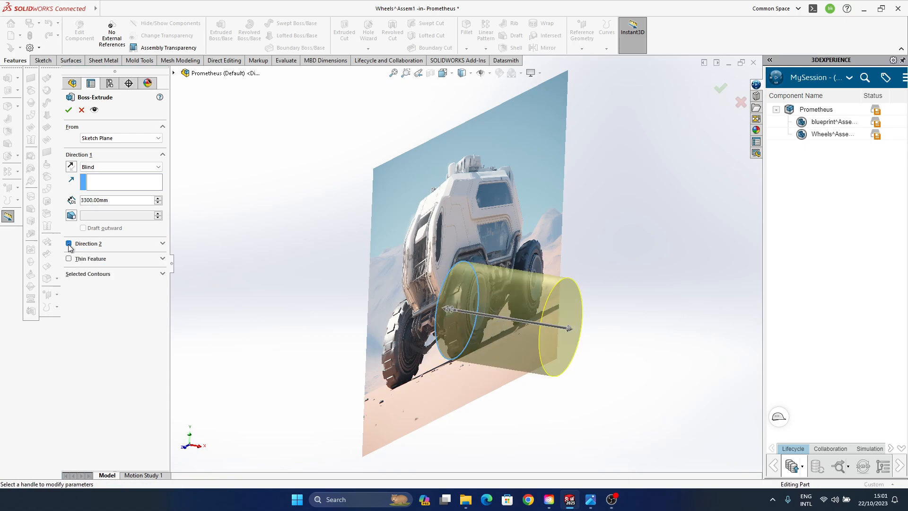
- Change the extrusion's start condition to Offset at 150 mm, keeping the extrusion in a single direction
click(158, 139)
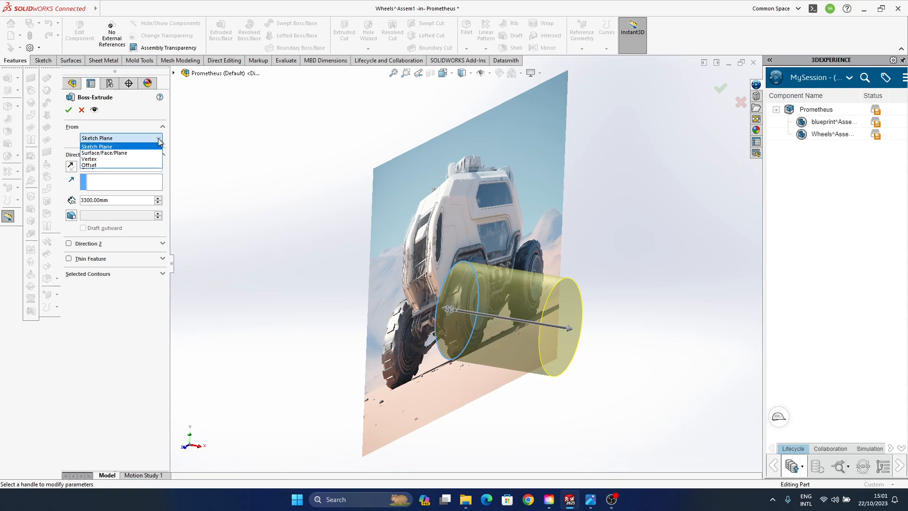
click(121, 165)
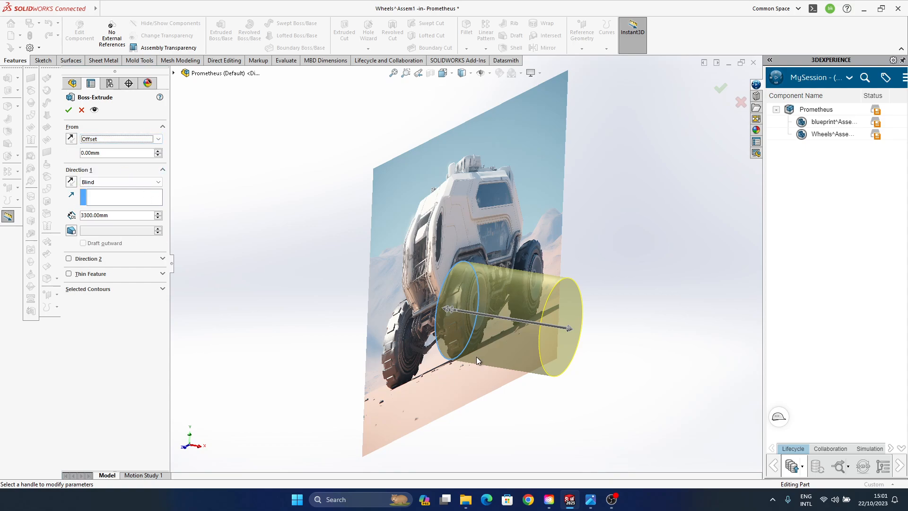
click(160, 153)
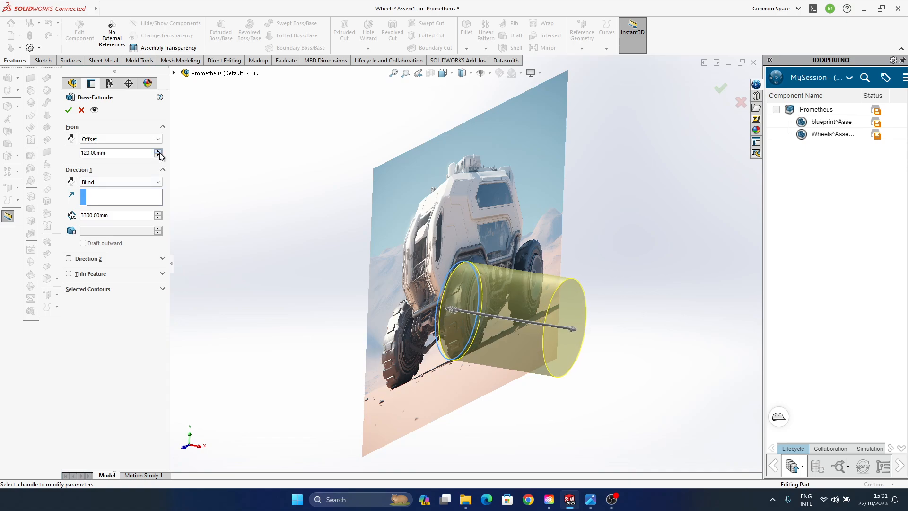
click(160, 153)
drag(452, 312, 492, 321)
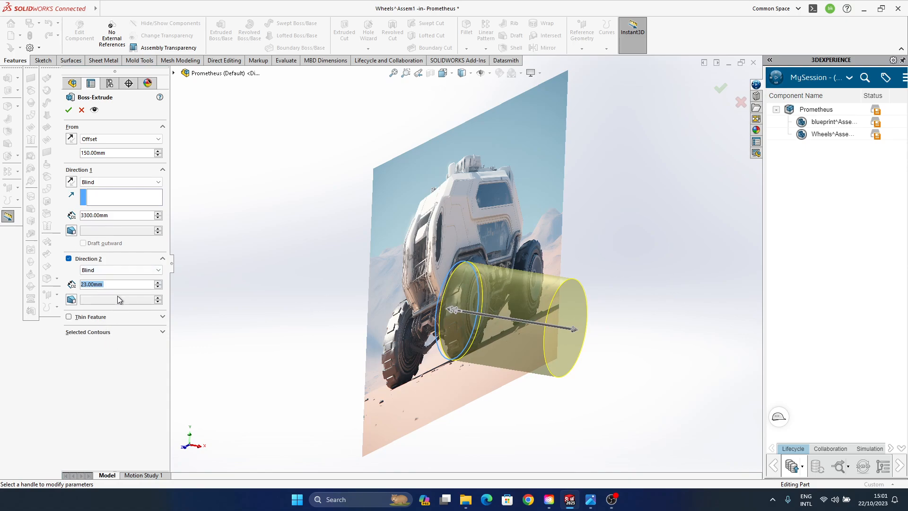
click(72, 259)
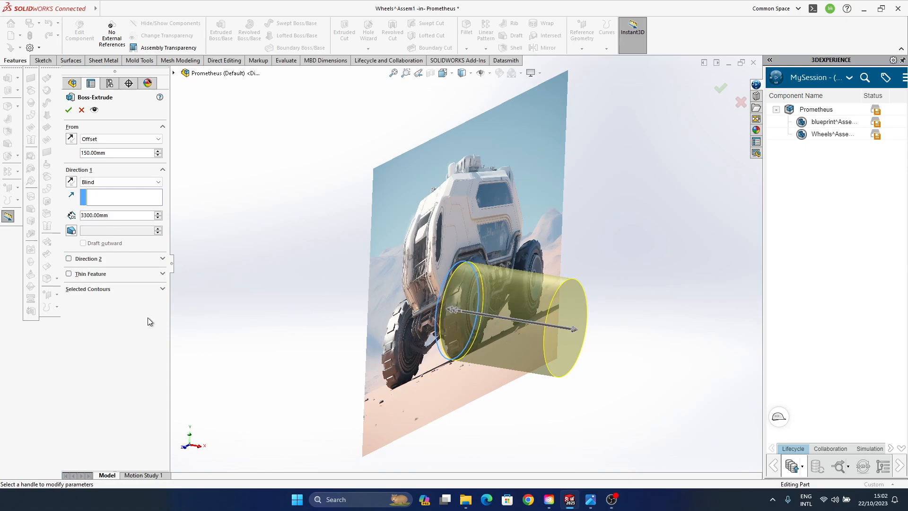
- Set the wheel extrusion's start offset from the sketch plane to 1500 mm
double_click(117, 154)
middle_drag(283, 283, 457, 352)
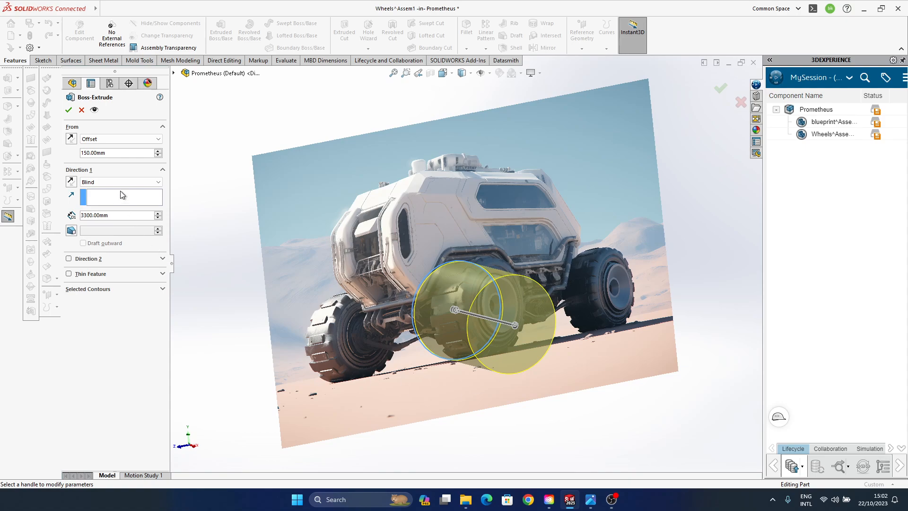
middle_drag(514, 350, 555, 356)
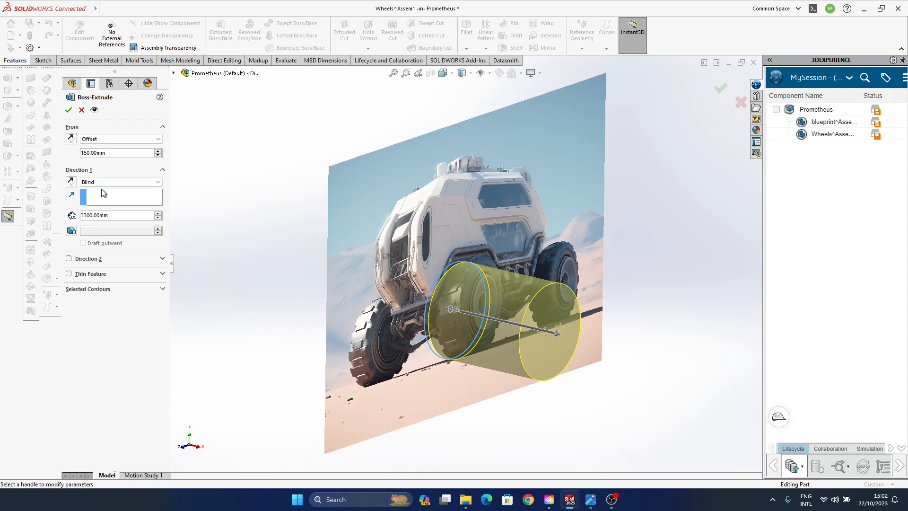
double_click(98, 153)
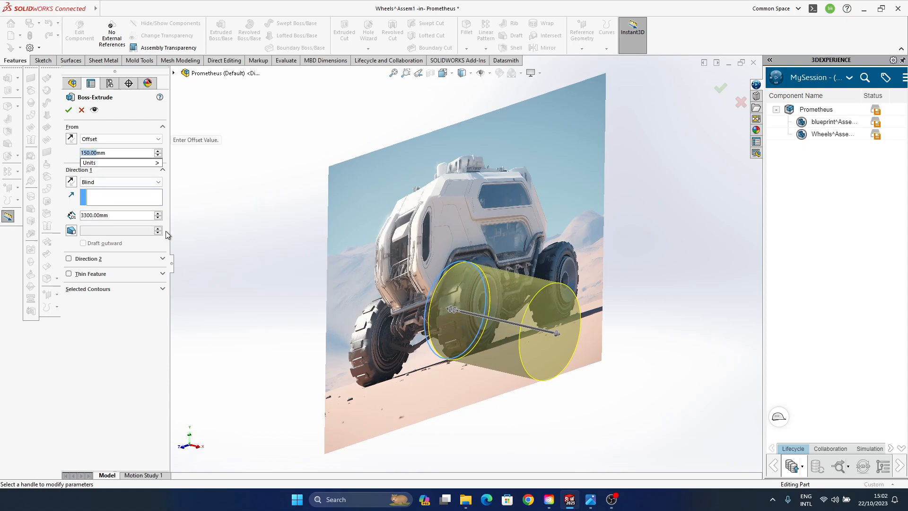
text(1500)
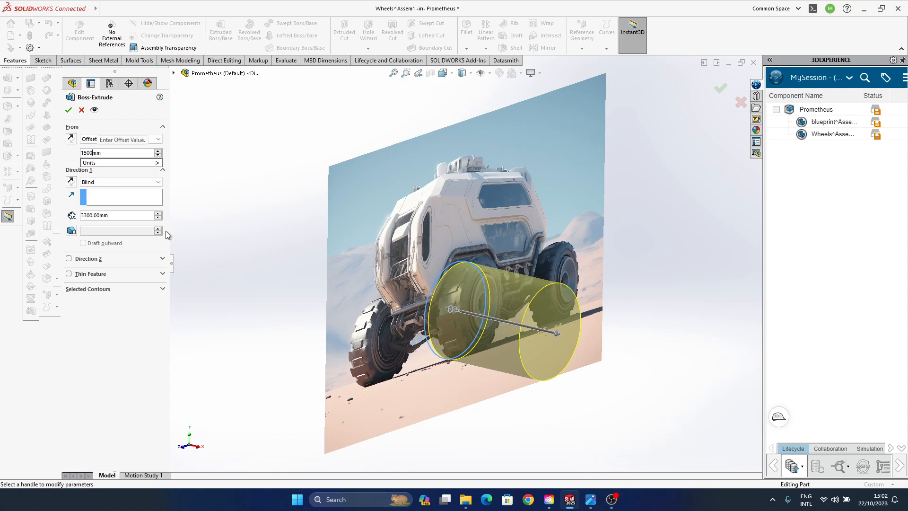
key(Return)
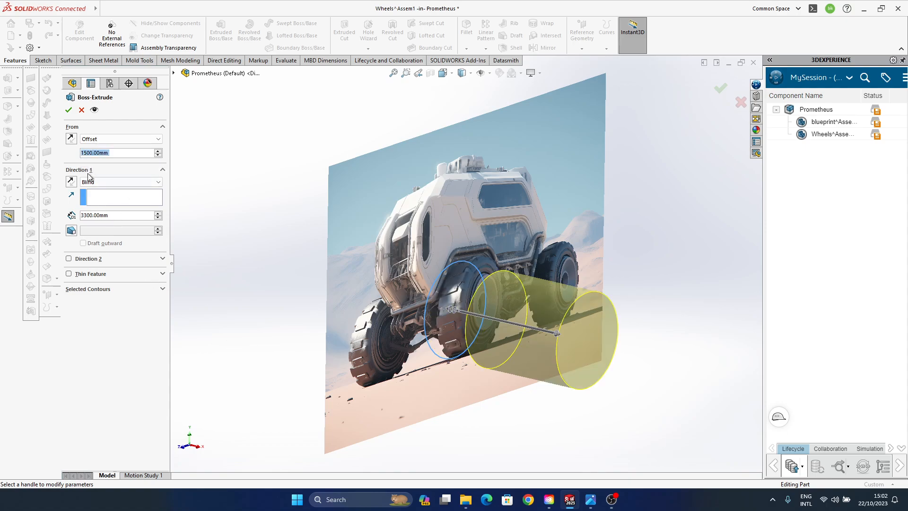
- Set the wheel extrusion's blind depth to 1000 mm and finish the feature
double_click(101, 216)
text(1000)
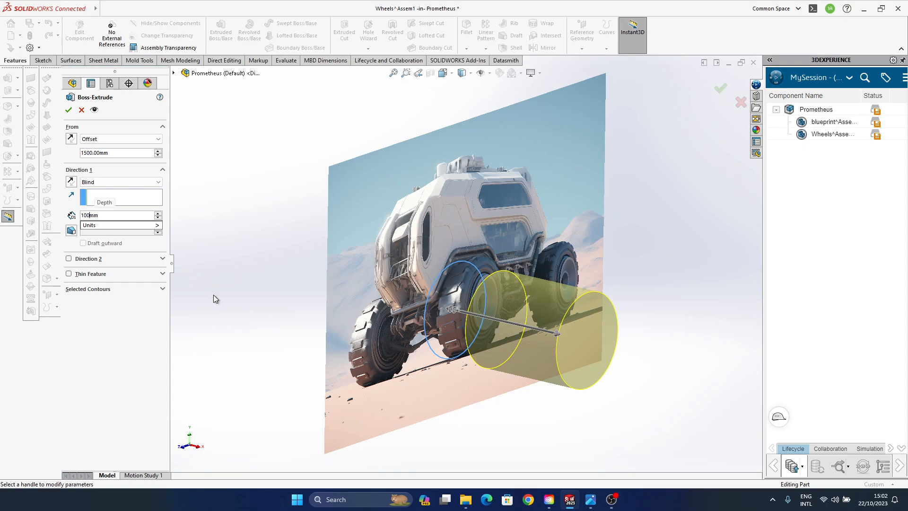
key(Return)
middle_drag(567, 342, 544, 264)
click(720, 88)
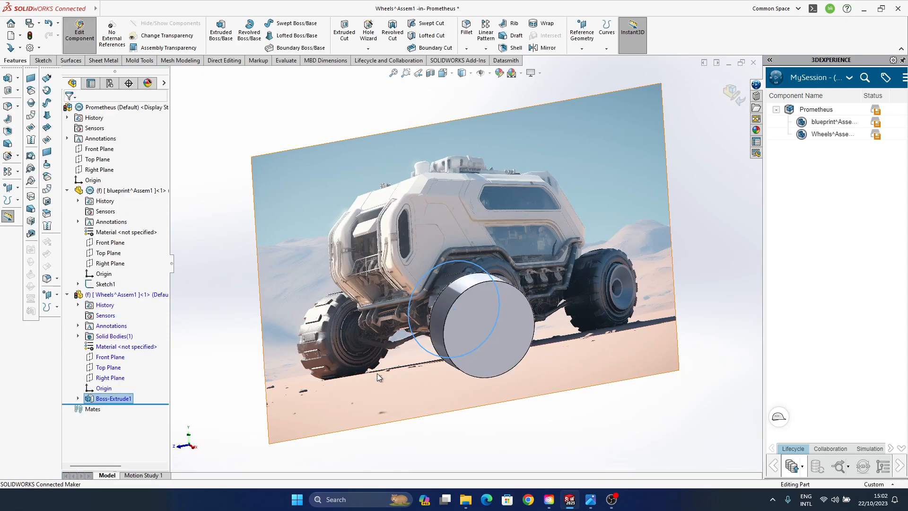
- Compare the extruded wheel cylinder with the blueprint picture's front tyre, finishing in the Right view
middle_drag(377, 373, 466, 299)
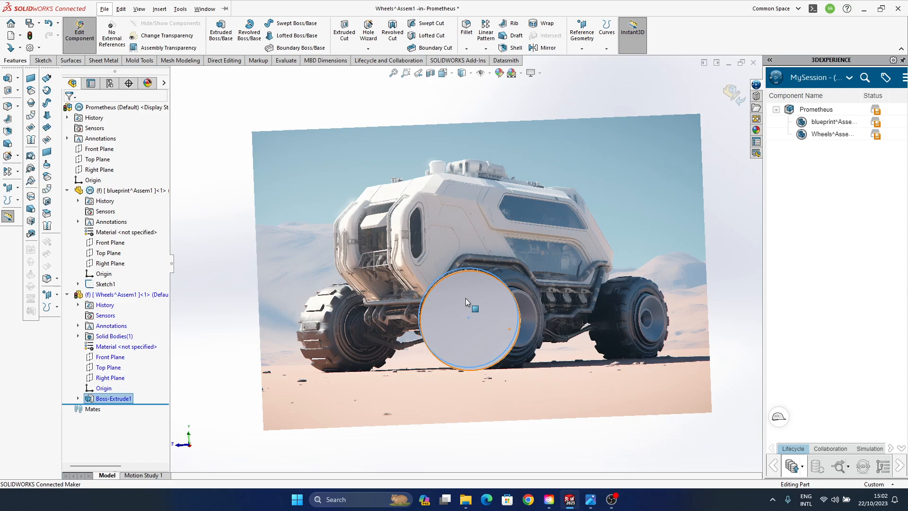
middle_drag(465, 298, 538, 352)
key(space)
click(441, 282)
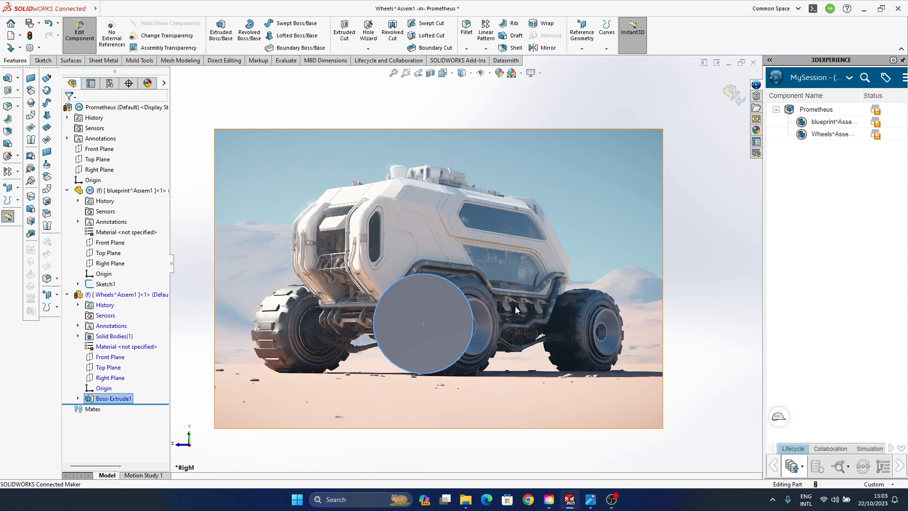
click(717, 226)
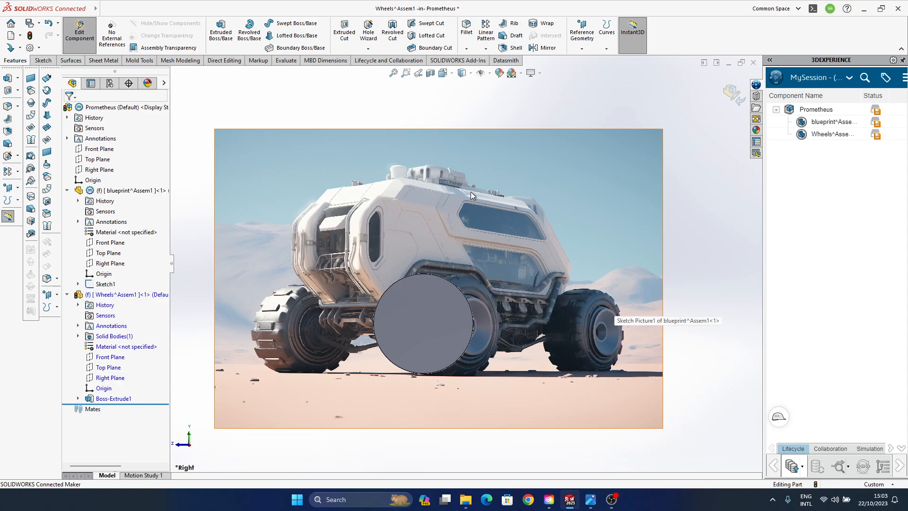
- Try to apply Move/Copy Body to the extruded wheel body without specifying any mates
click(427, 344)
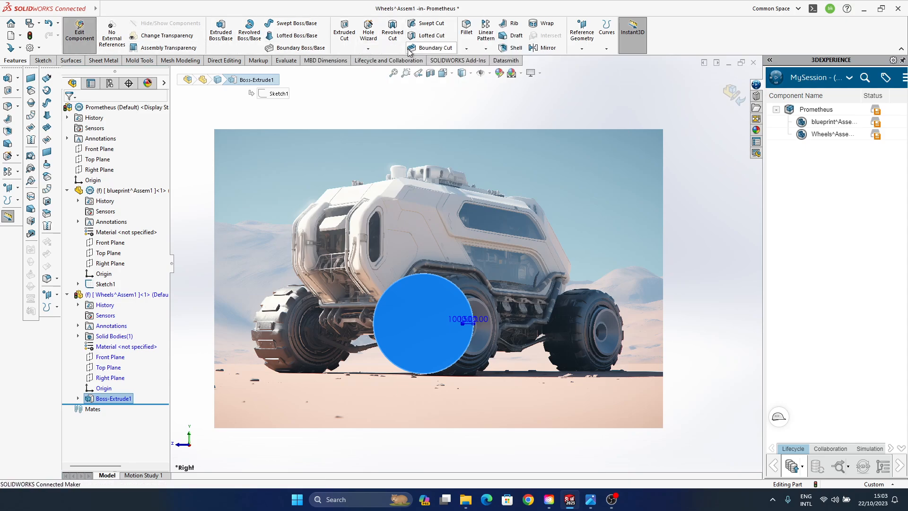
click(486, 49)
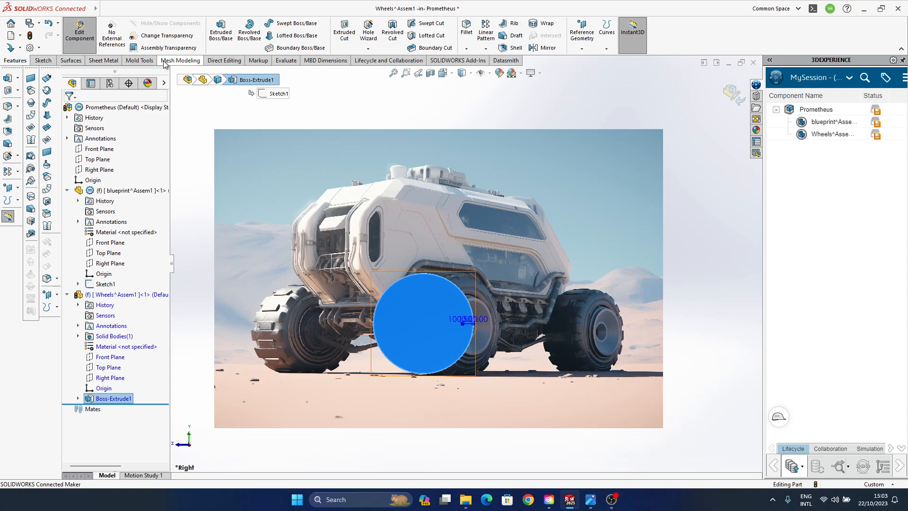
click(228, 61)
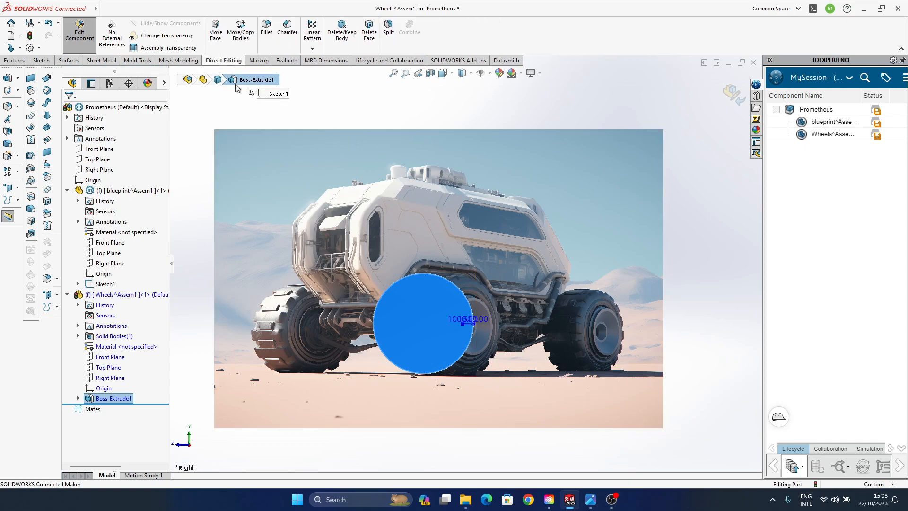
click(241, 43)
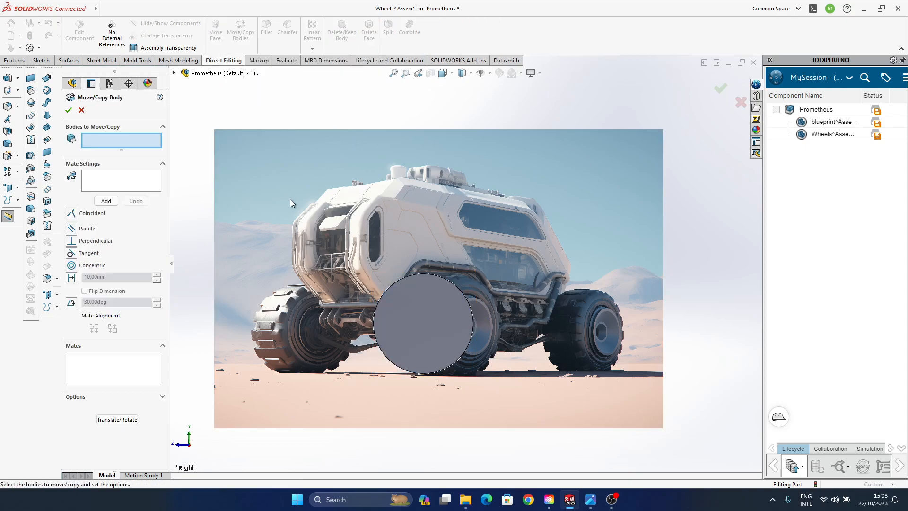
click(439, 309)
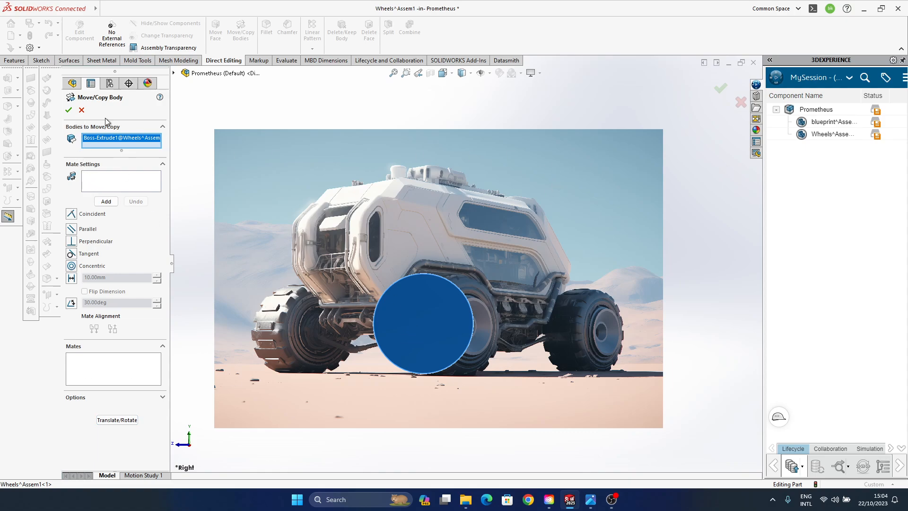
click(69, 110)
- Try twice to shift the extruded wheel directly toward the picture's rear wheel, undoing each attempt
click(434, 316)
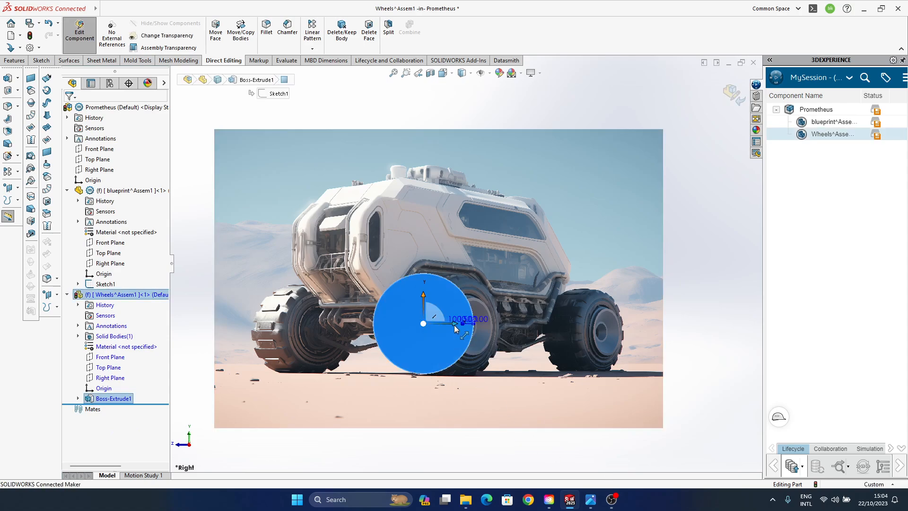
drag(454, 325, 575, 329)
key(ctrl+z)
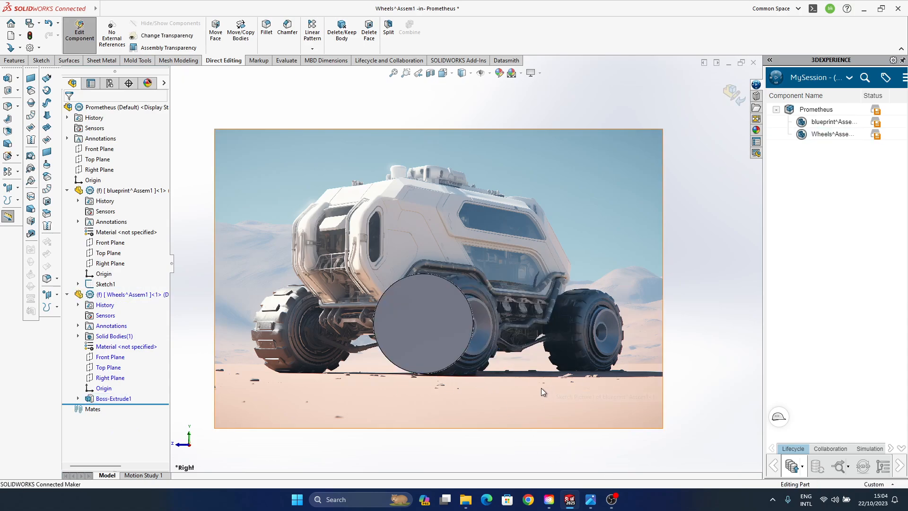
click(439, 328)
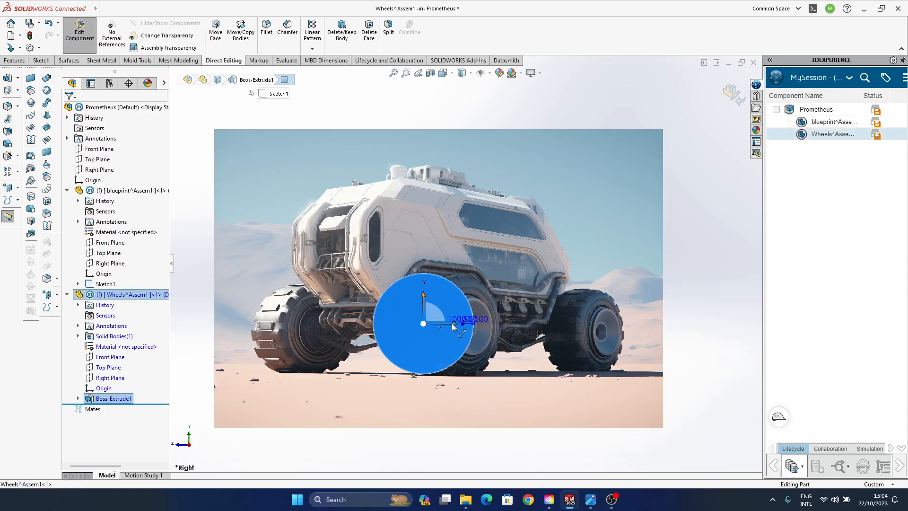
drag(451, 356, 600, 356)
key(ctrl+z)
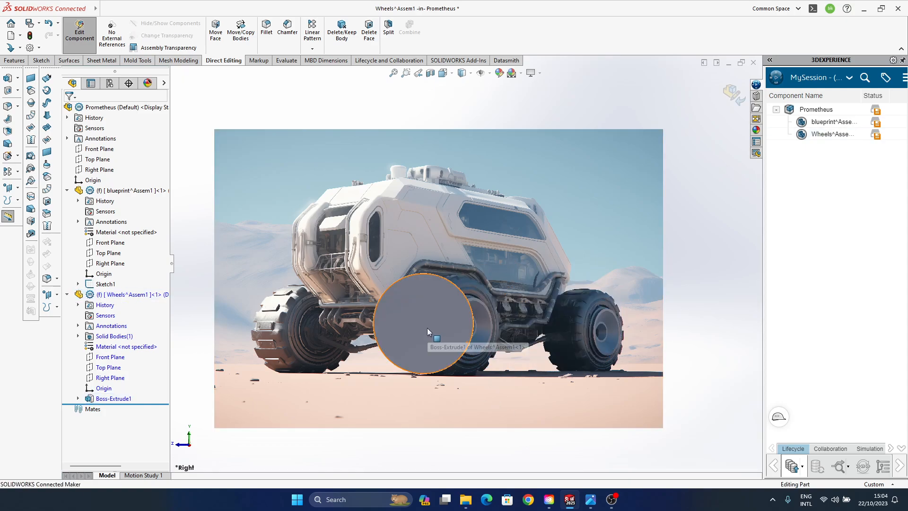
- Try again to shift the extruded wheel directly from the front tyre toward the picture's rear wheel
click(446, 328)
drag(453, 327, 611, 377)
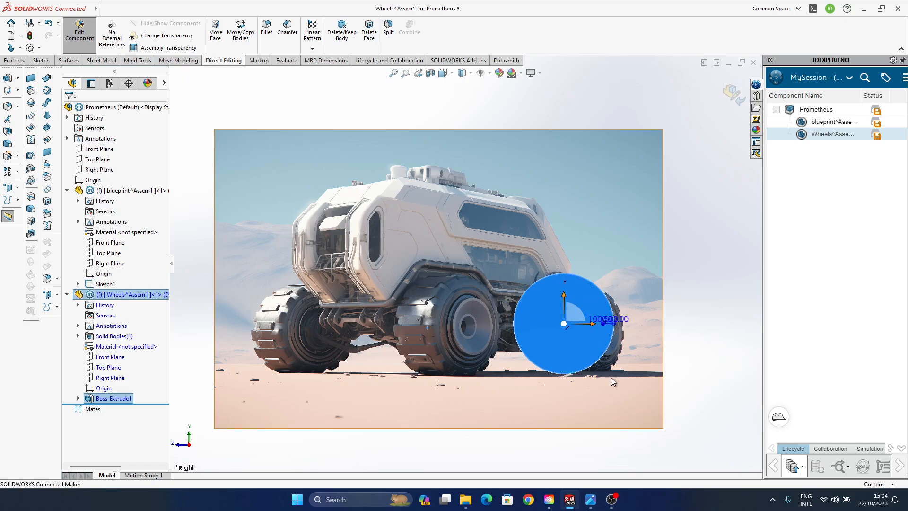
key(ctrl+z)
click(433, 331)
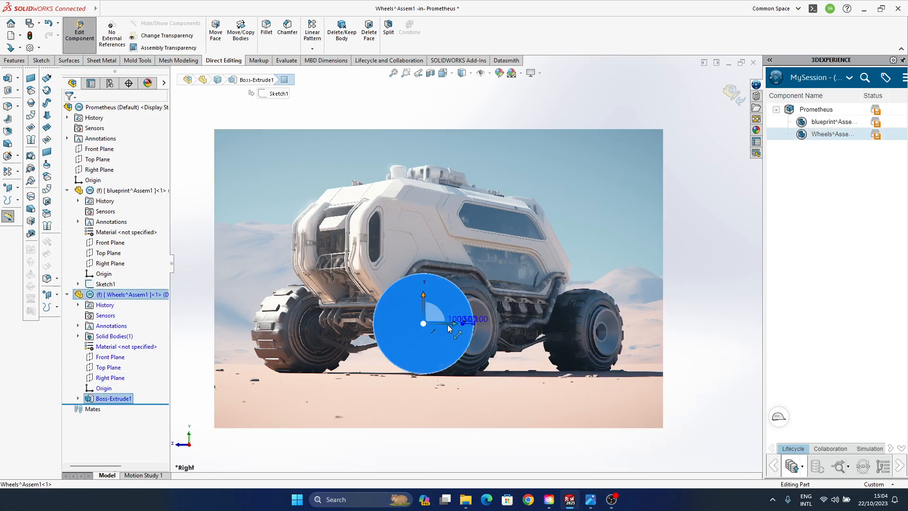
drag(517, 323, 520, 324)
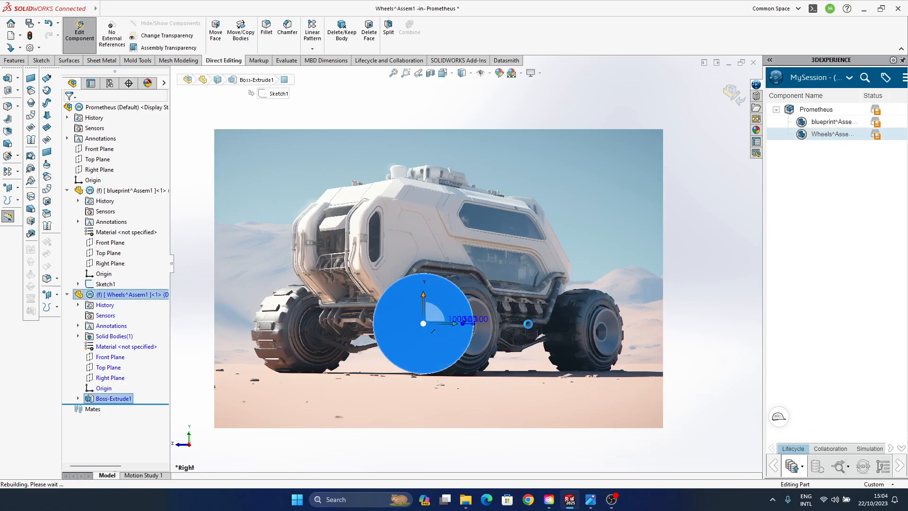
click(571, 364)
middle_drag(572, 365, 573, 366)
- Undo back past the wheel extrusion and exit the reopened circle sketch, discarding its changes
key(ctrl+z)
key(ctrl+z)
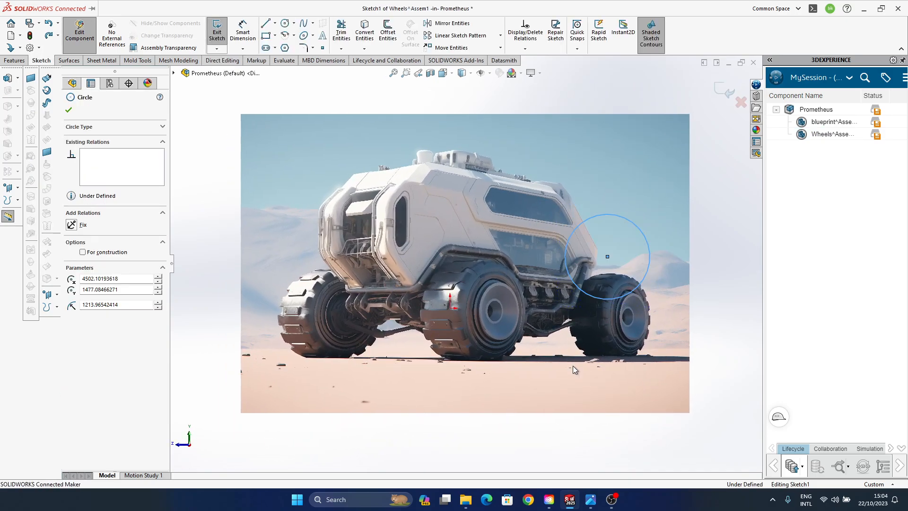
click(742, 102)
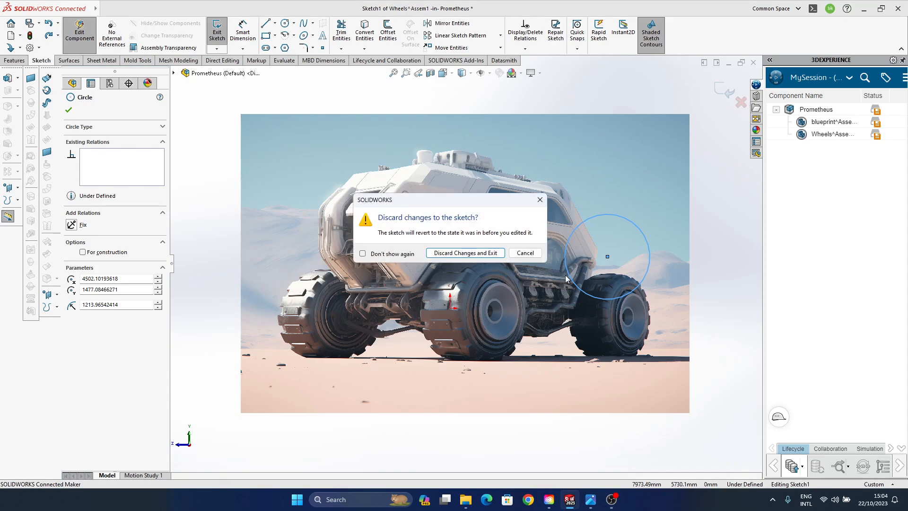
click(465, 253)
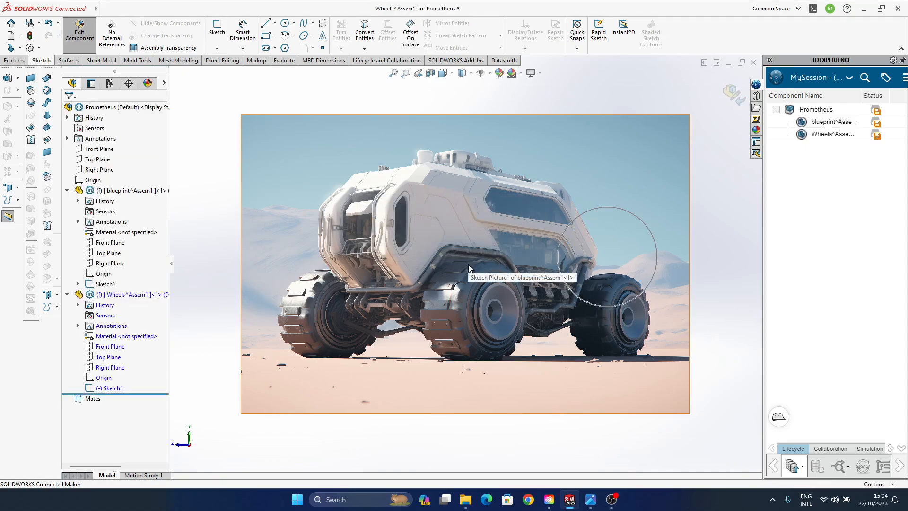
- Try undoing further back through the wheel circle's sketch edits, exiting the sketch with its changes discarded
key(ctrl+z)
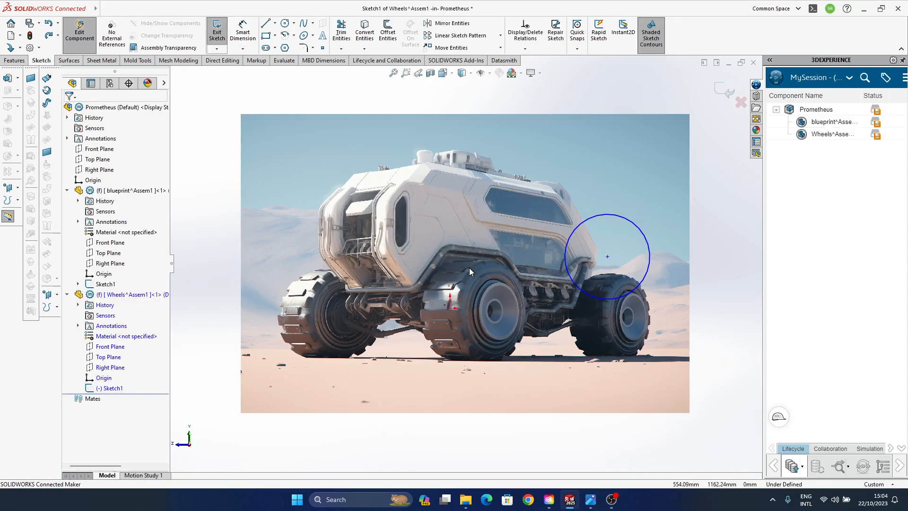
key(ctrl+z)
key(ctrl+z)
key(ctrl+z)
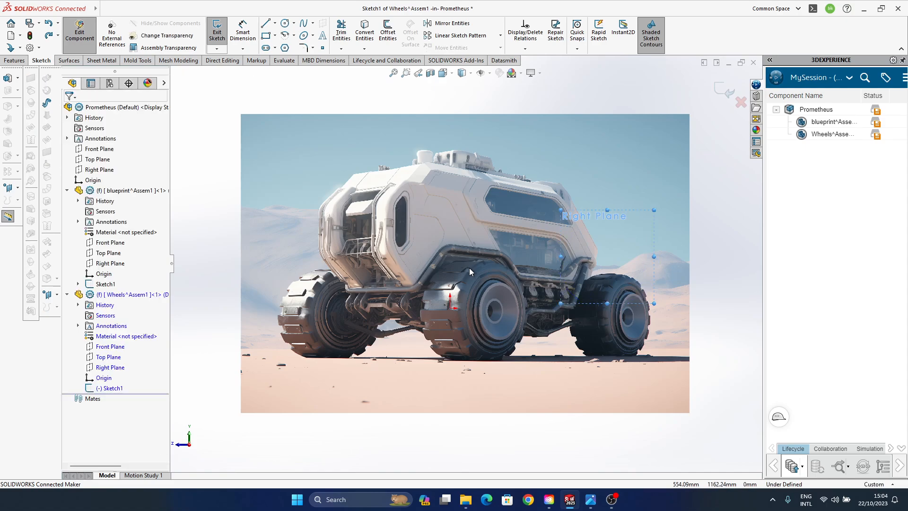
click(741, 103)
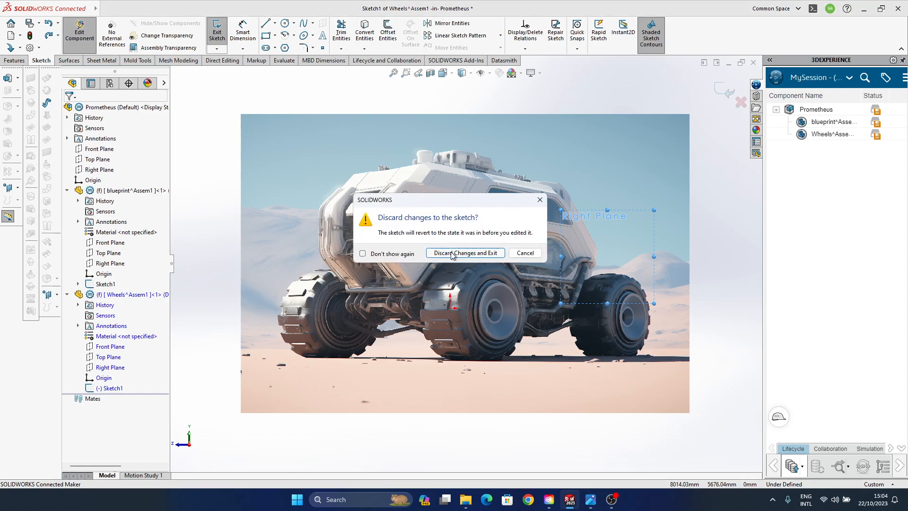
click(452, 254)
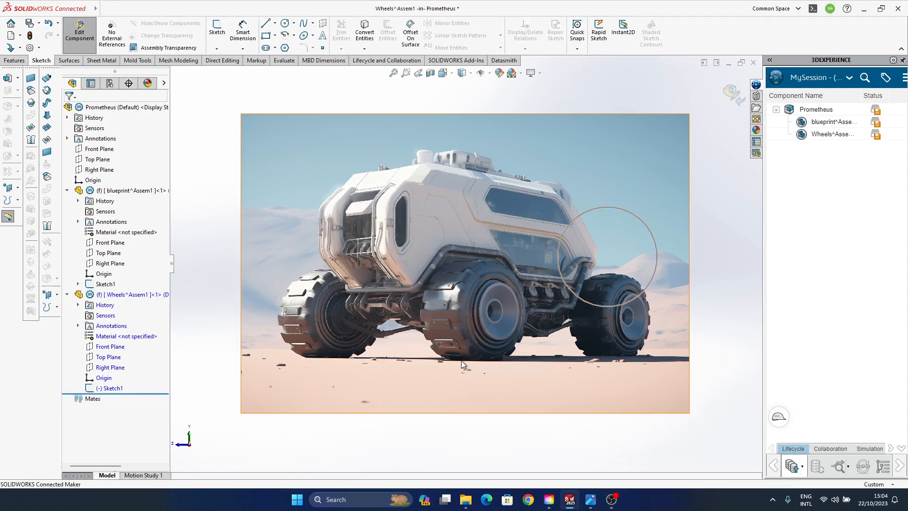
- Edit the wheel sketch in the Wheels part to centre its circle on the picture's front tyre, at about X 581, Y -27 mm
click(110, 388)
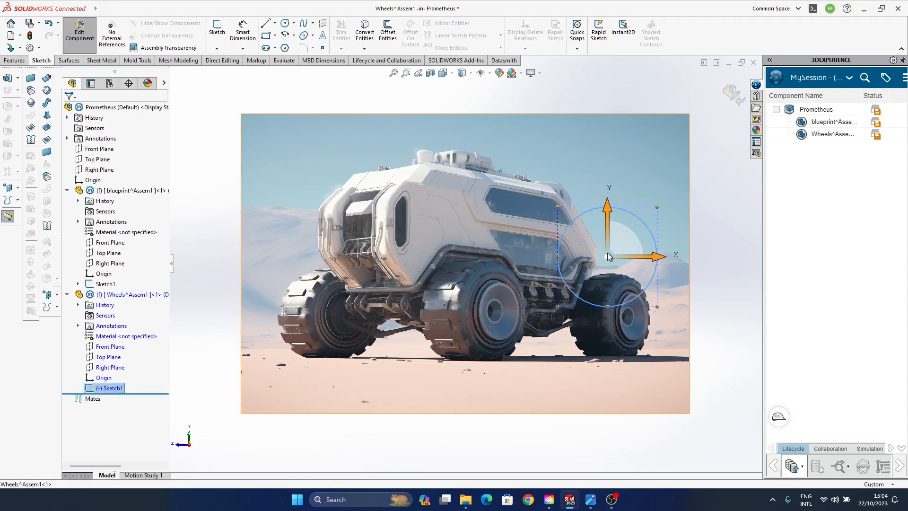
right_click(109, 388)
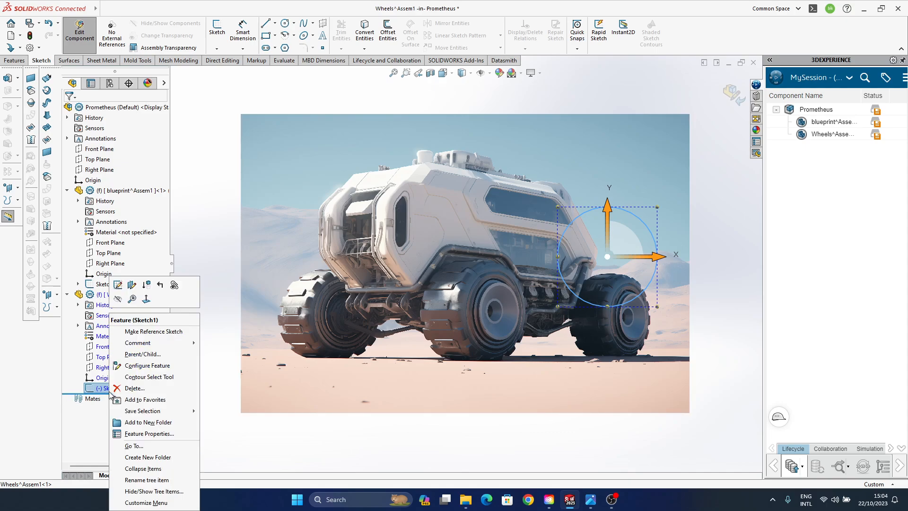
click(131, 287)
mouse_move(607, 257)
mouse_down()
mouse_move(507, 312)
mouse_move(470, 309)
mouse_up()
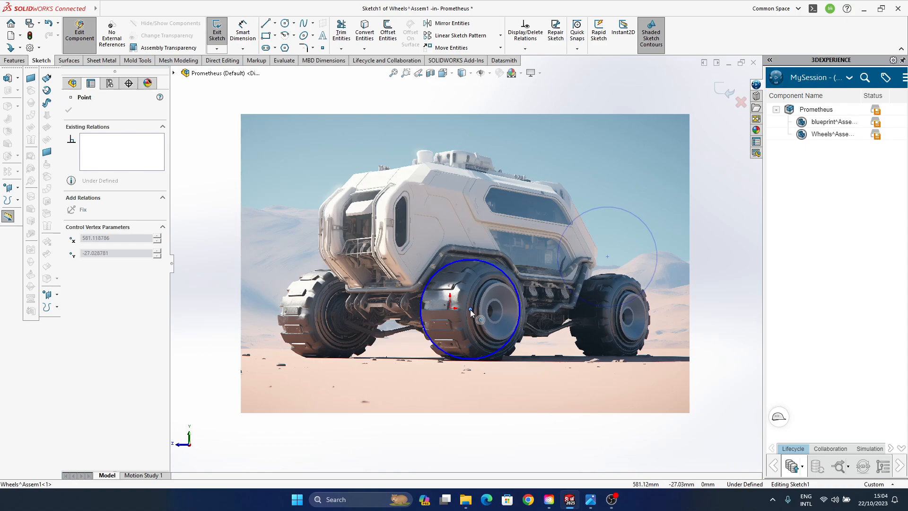
click(725, 90)
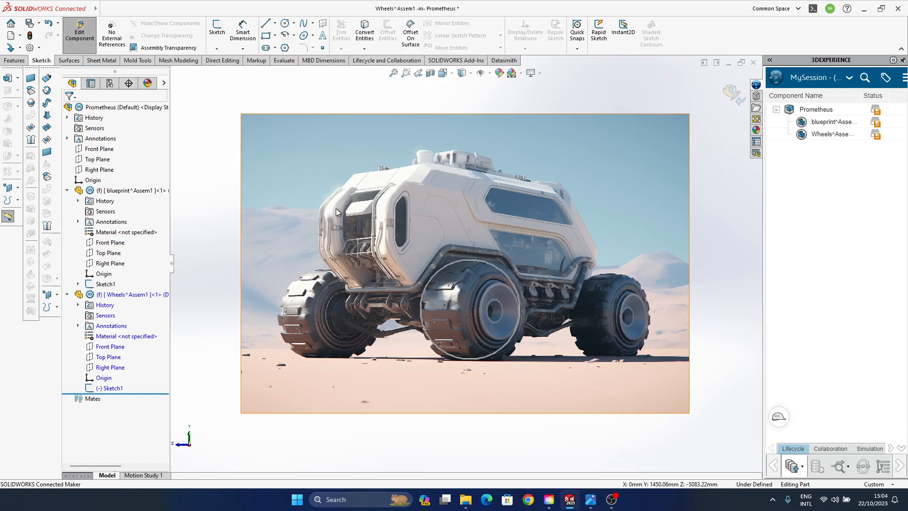
- Extrude the repositioned wheel circle to a blind depth of 1000 mm, starting at a 1500 mm offset from the sketch plane
click(113, 388)
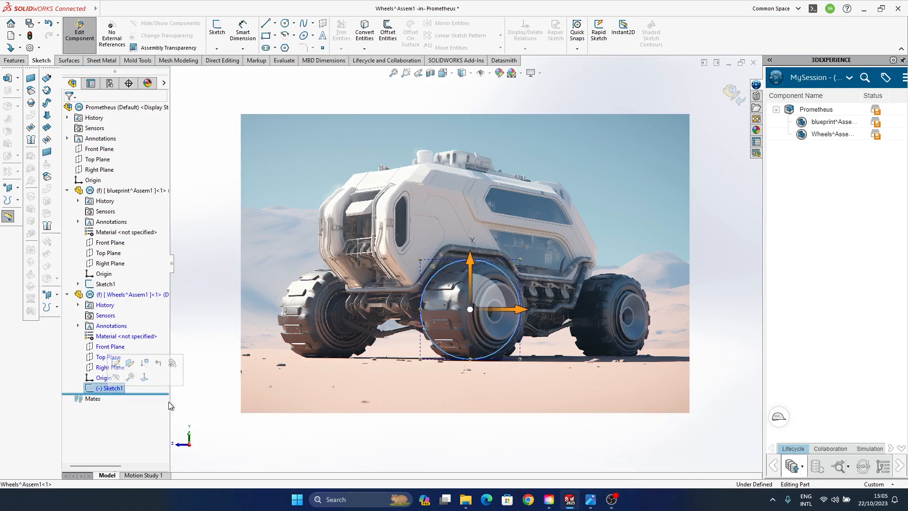
click(14, 60)
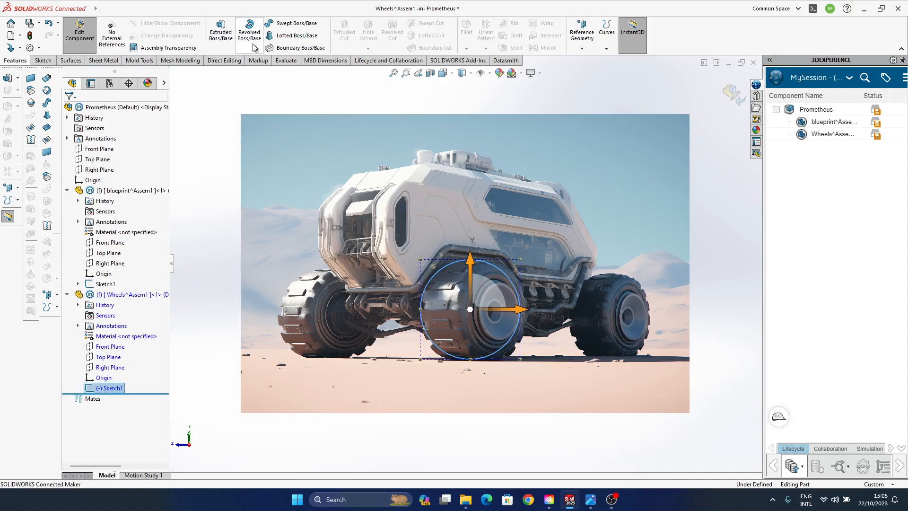
click(224, 38)
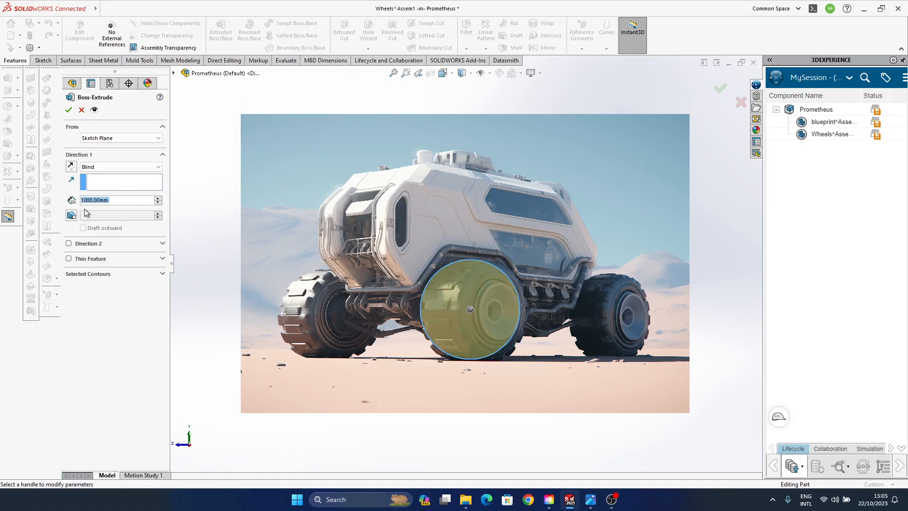
click(151, 138)
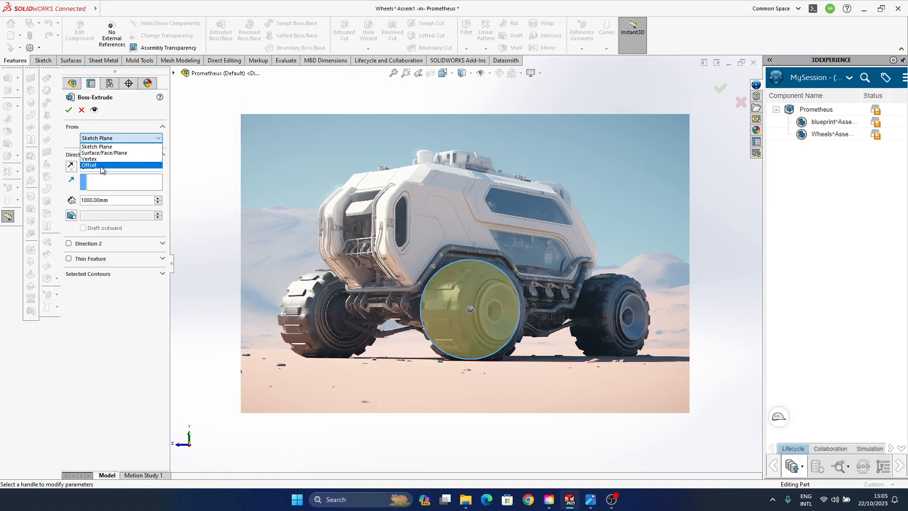
click(101, 163)
double_click(94, 152)
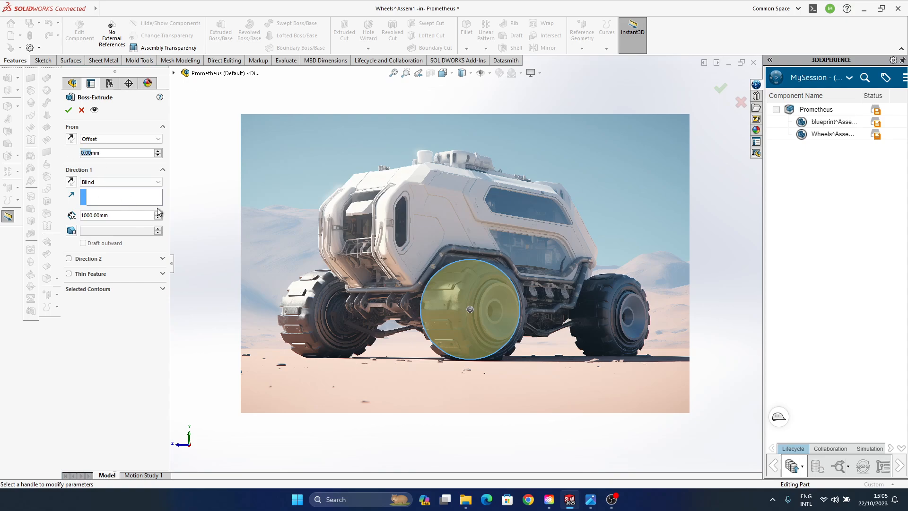
text(1500)
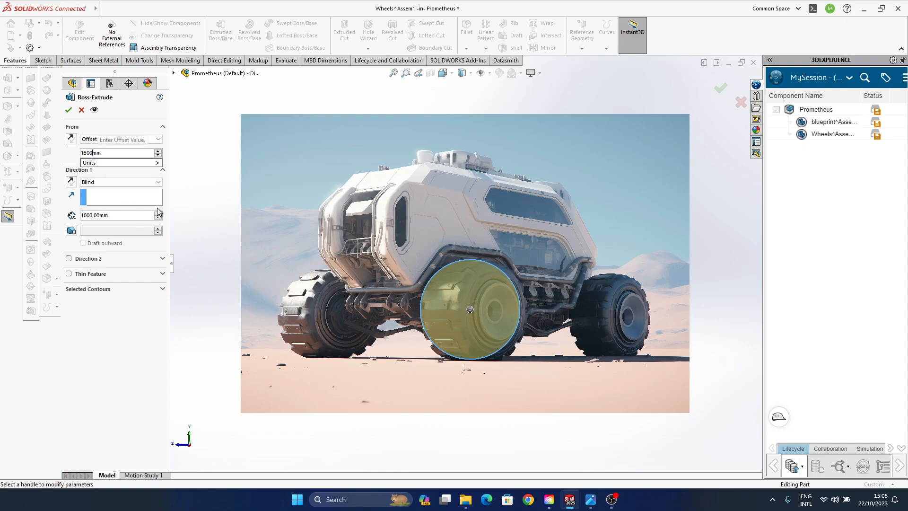
key(Return)
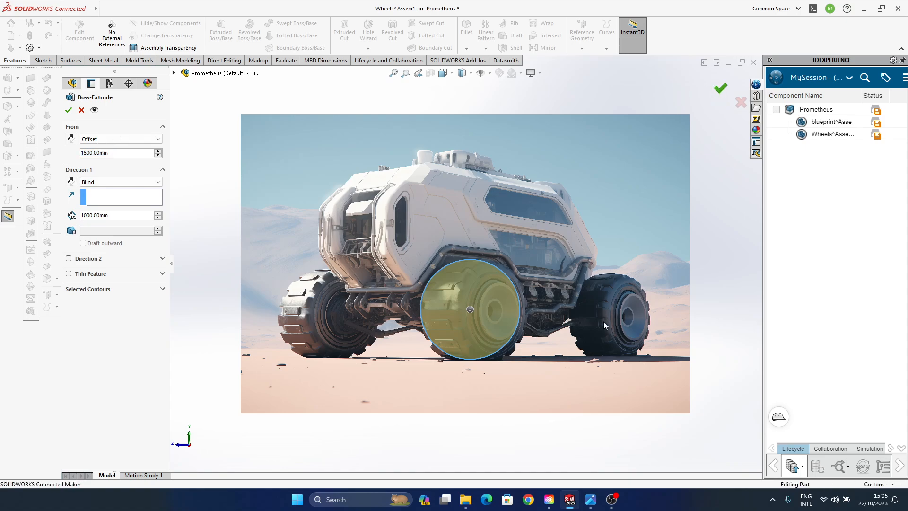
key(Return)
click(457, 322)
click(514, 370)
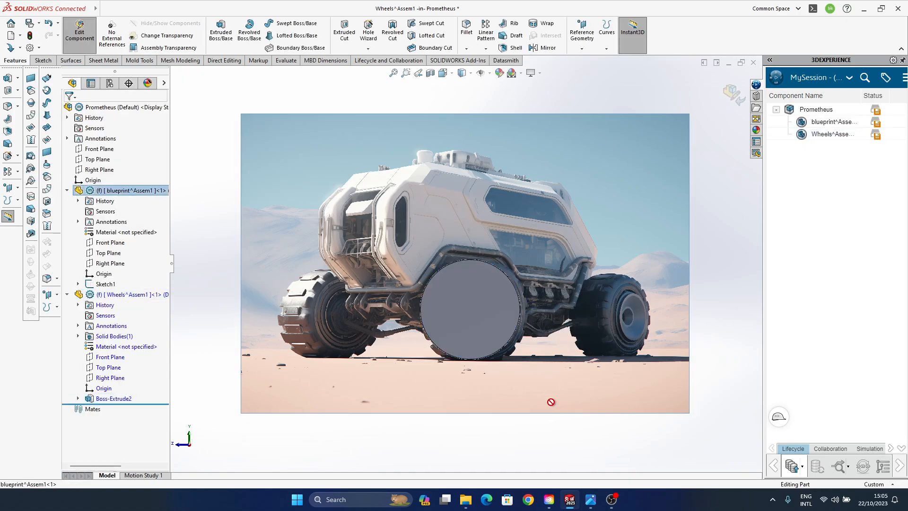
middle_drag(544, 392, 517, 355)
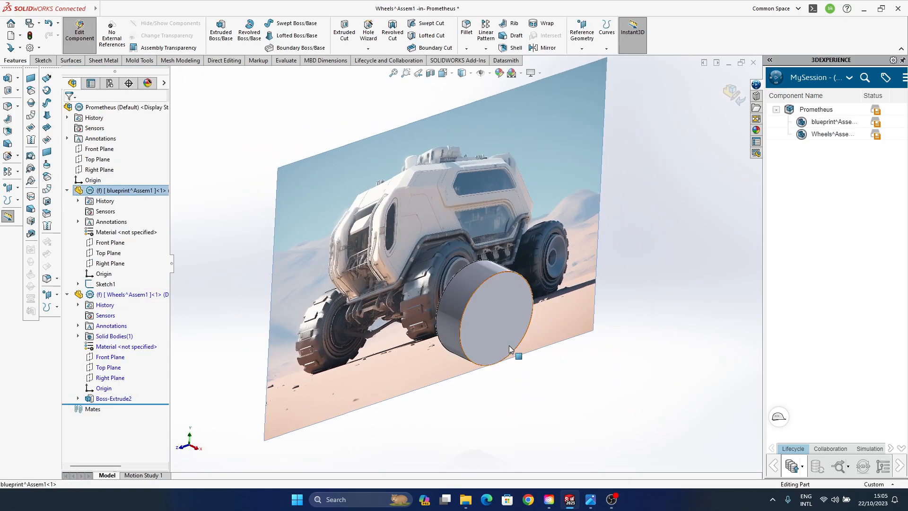
click(509, 335)
middle_drag(557, 398, 530, 363)
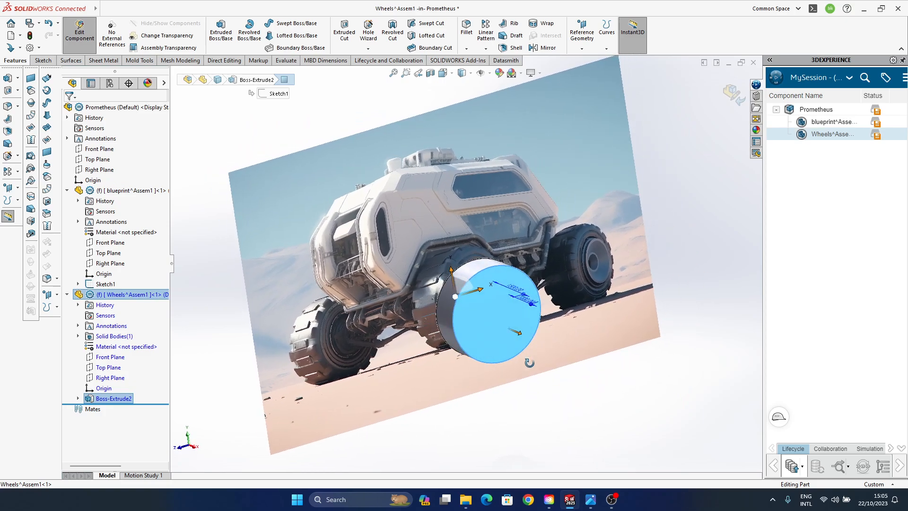
click(128, 398)
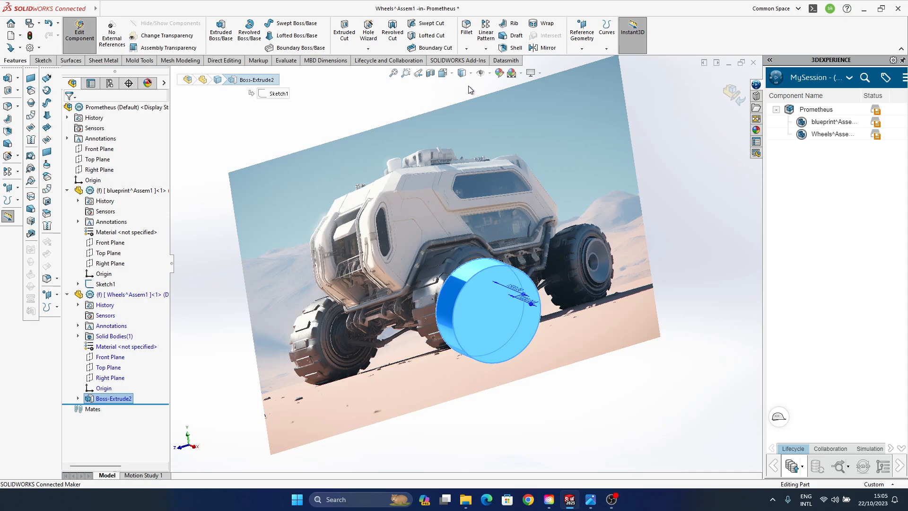
click(486, 49)
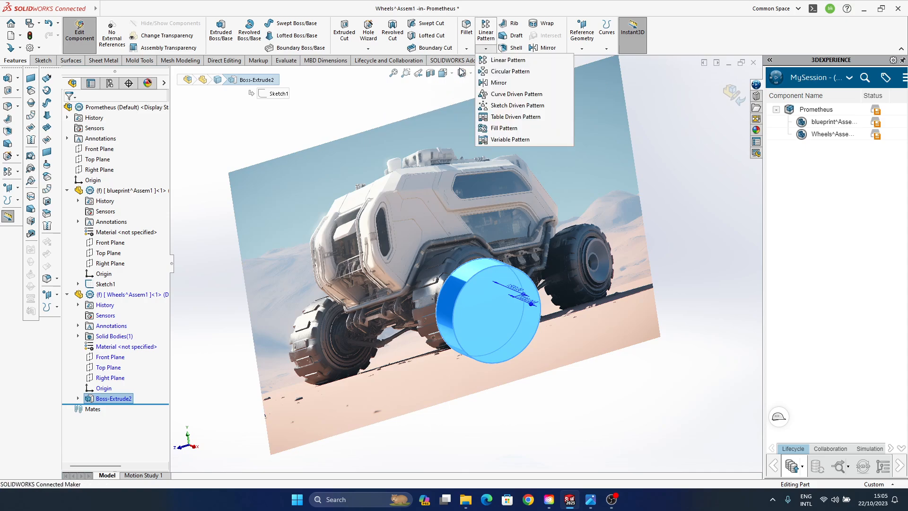
click(178, 61)
click(225, 60)
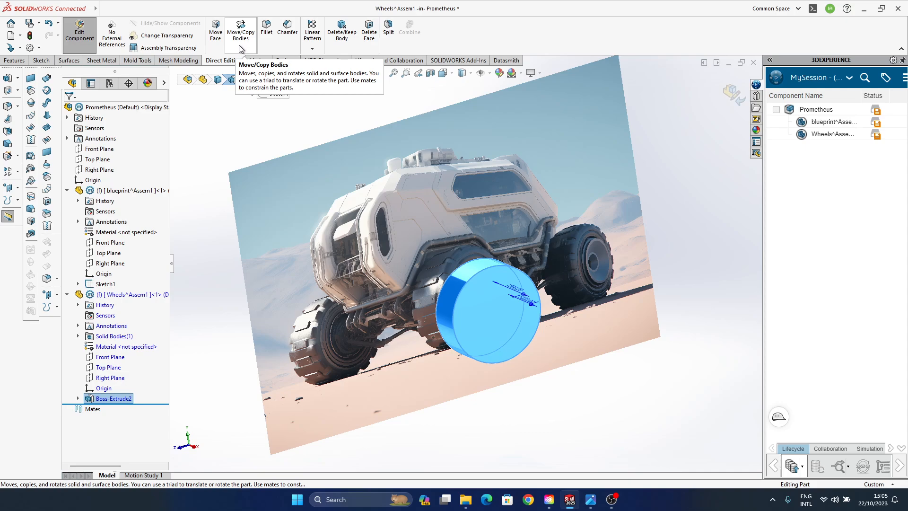
click(312, 48)
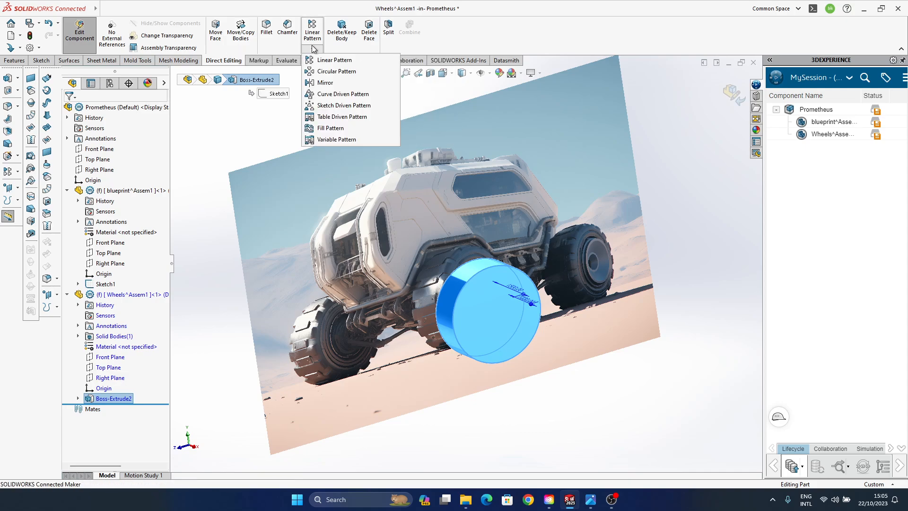
click(312, 49)
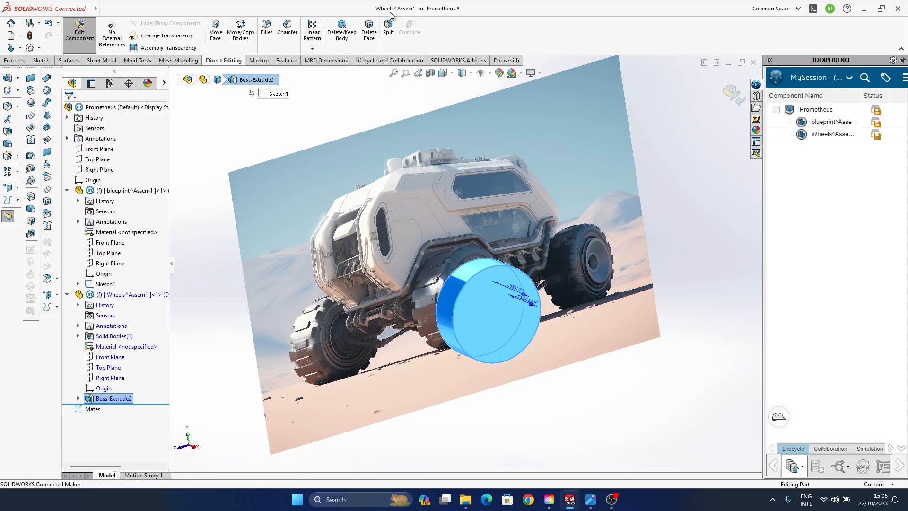
click(312, 49)
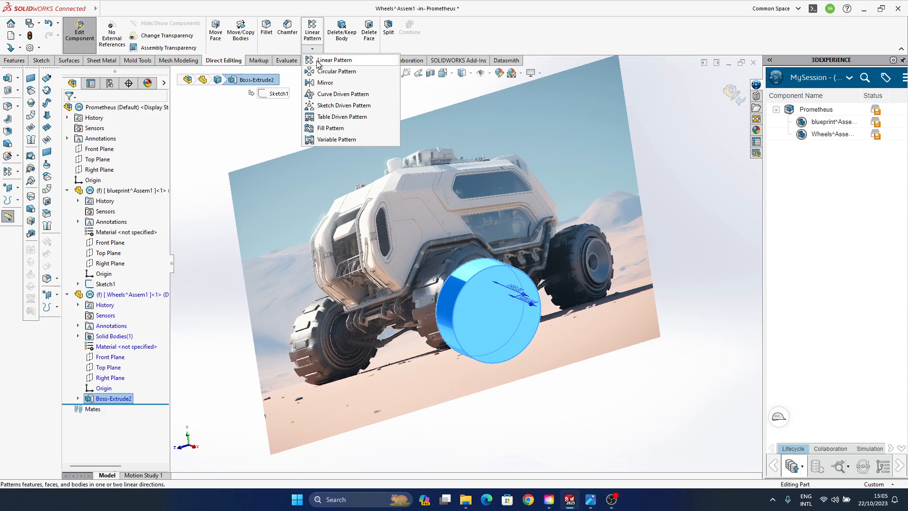
click(317, 60)
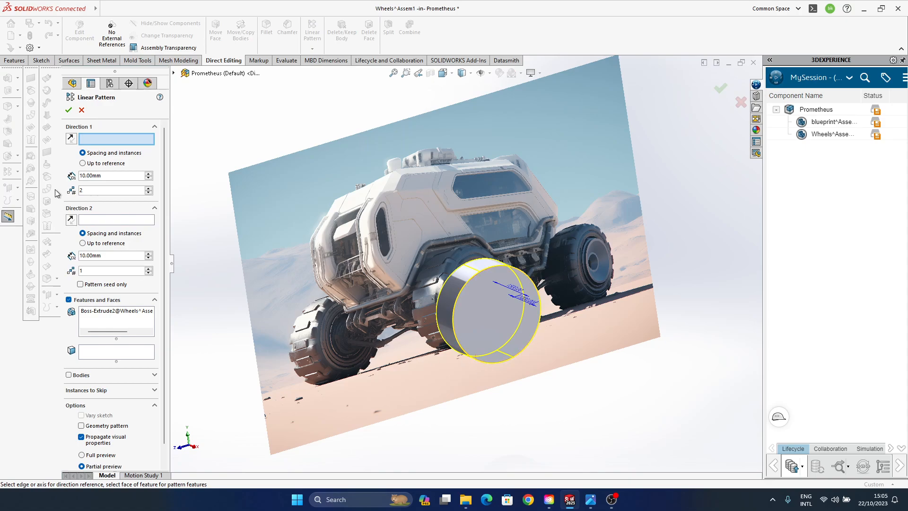
middle_drag(427, 282, 400, 269)
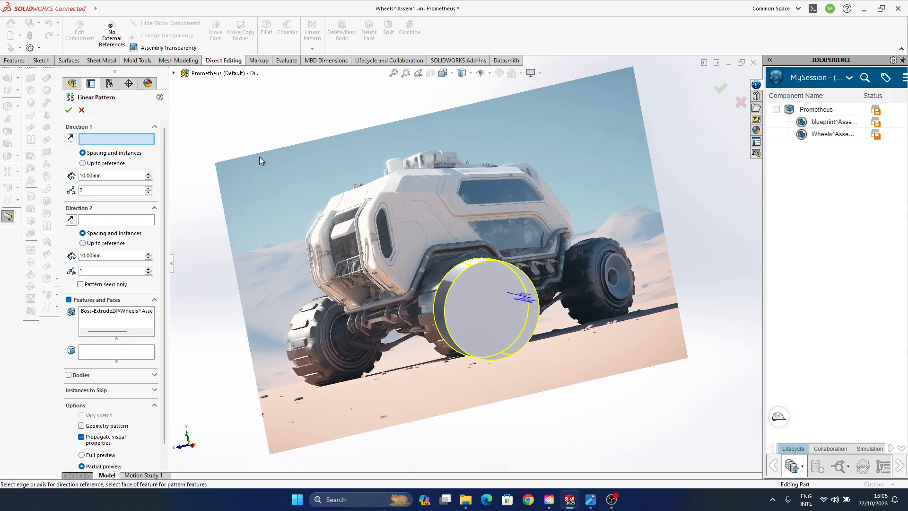
middle_drag(260, 157, 434, 266)
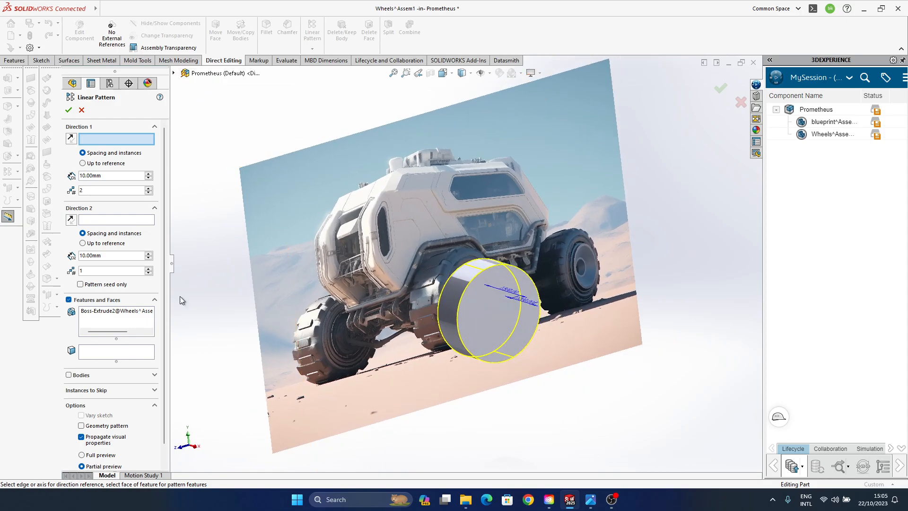
click(181, 448)
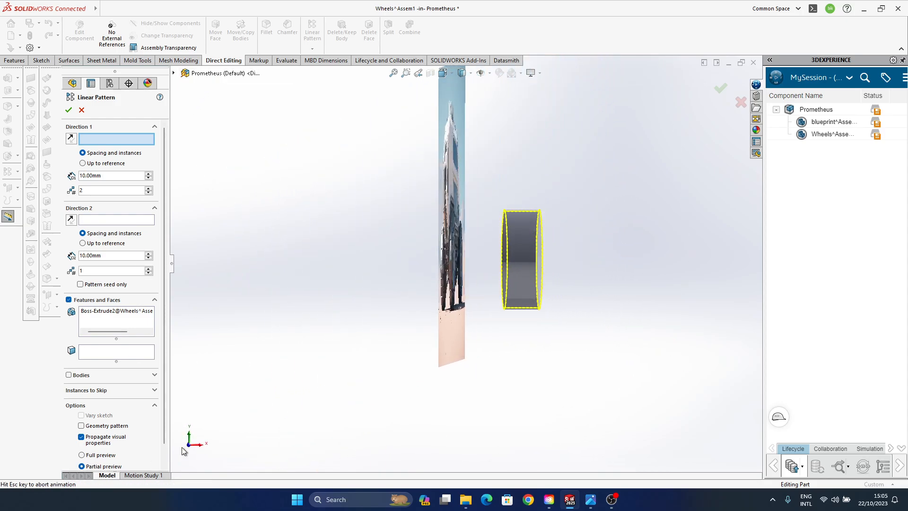
middle_drag(568, 238, 474, 335)
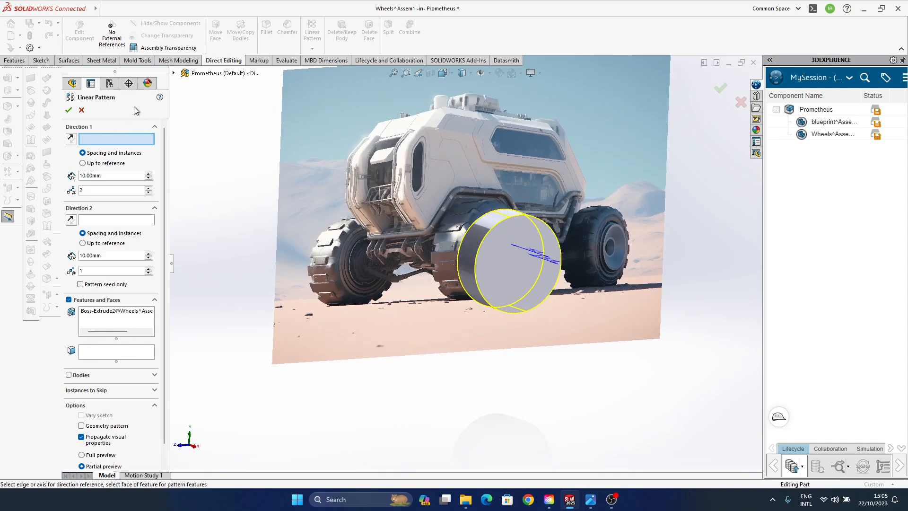
click(173, 73)
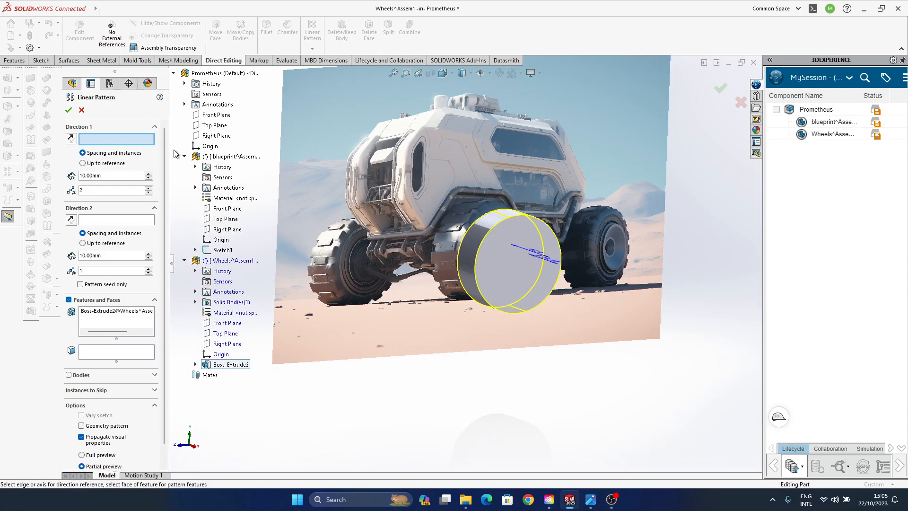
click(222, 327)
middle_drag(416, 267, 445, 294)
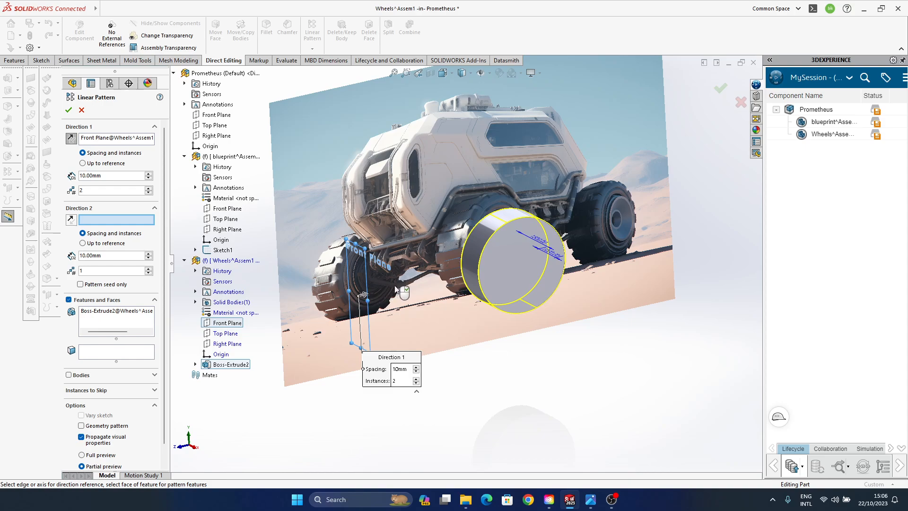
click(417, 369)
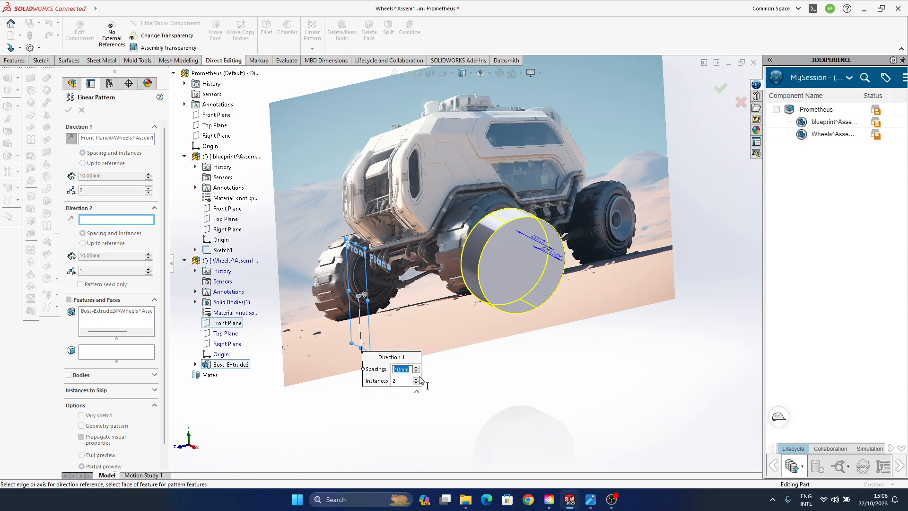
click(92, 138)
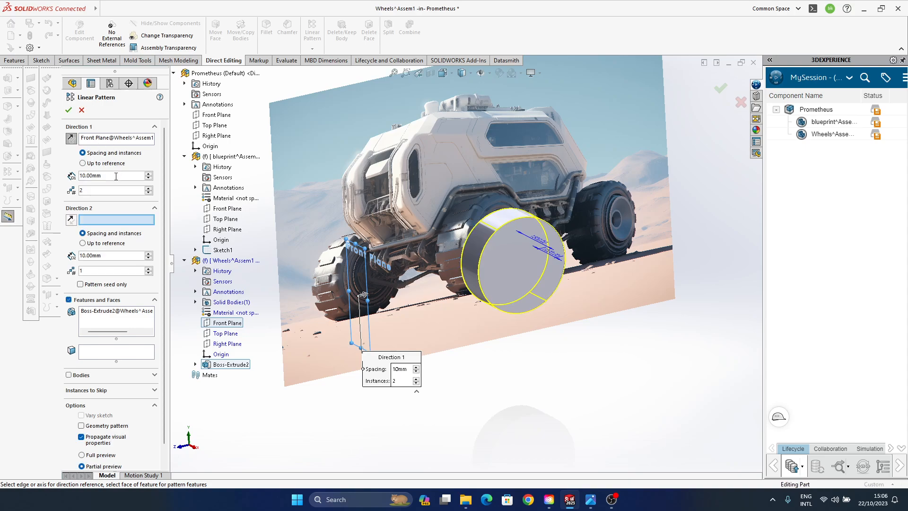
scroll(151, 176, up, 16)
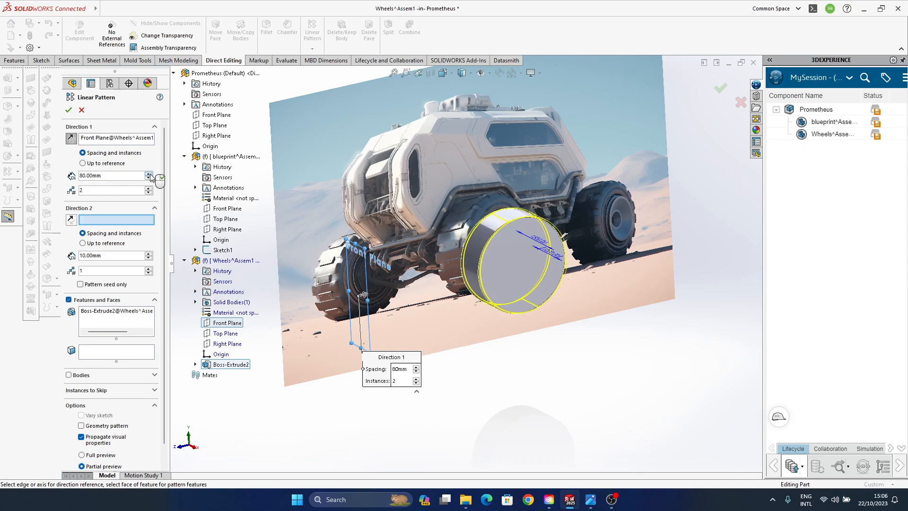
scroll(151, 176, up, 7)
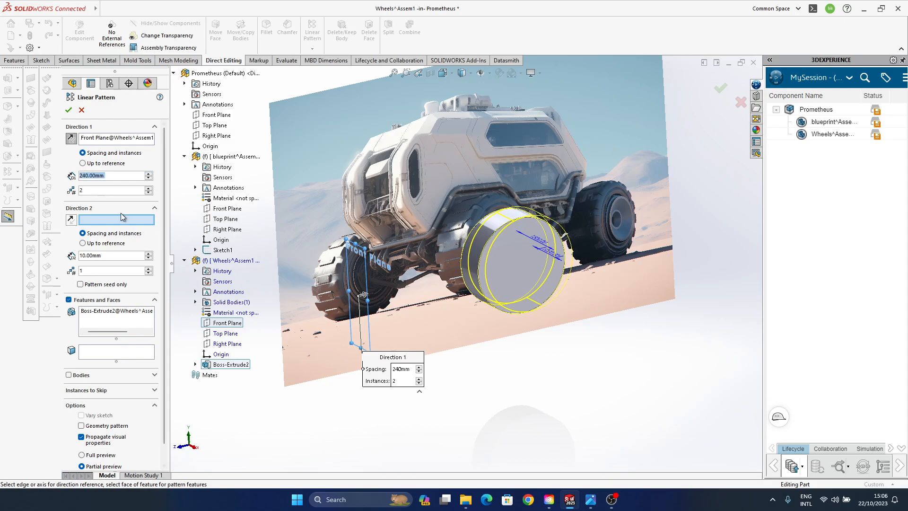
middle_drag(669, 247, 647, 244)
click(740, 103)
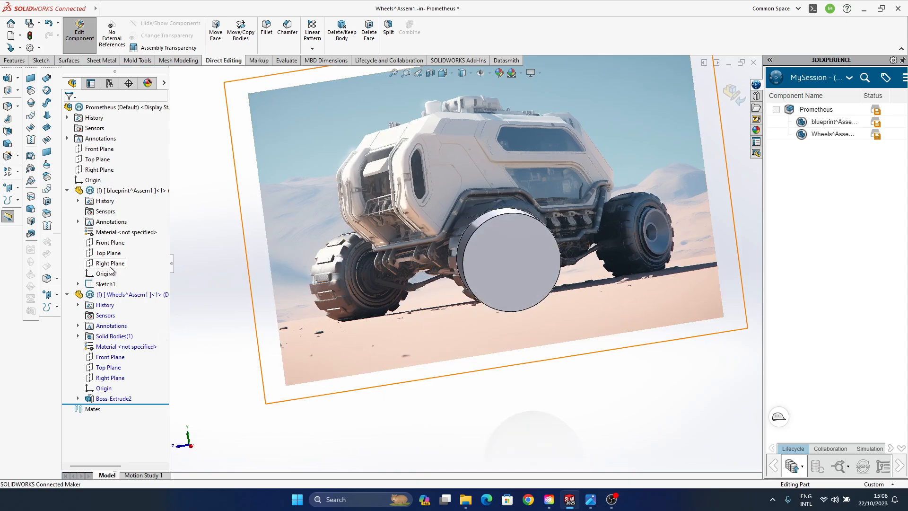
- Start a sketch on the blueprint's Right Plane and draw a circle of about 1429 mm radius centred on the picture's rear wheel hub
click(111, 263)
click(95, 247)
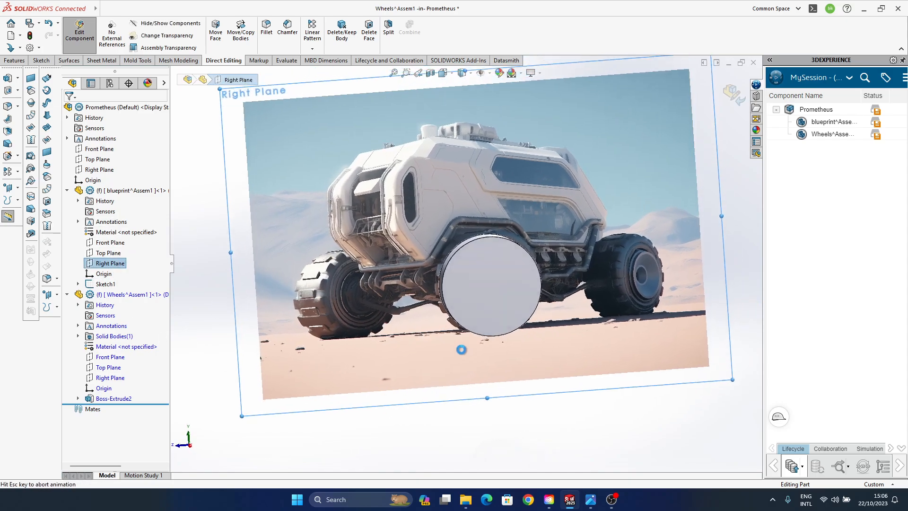
click(492, 265)
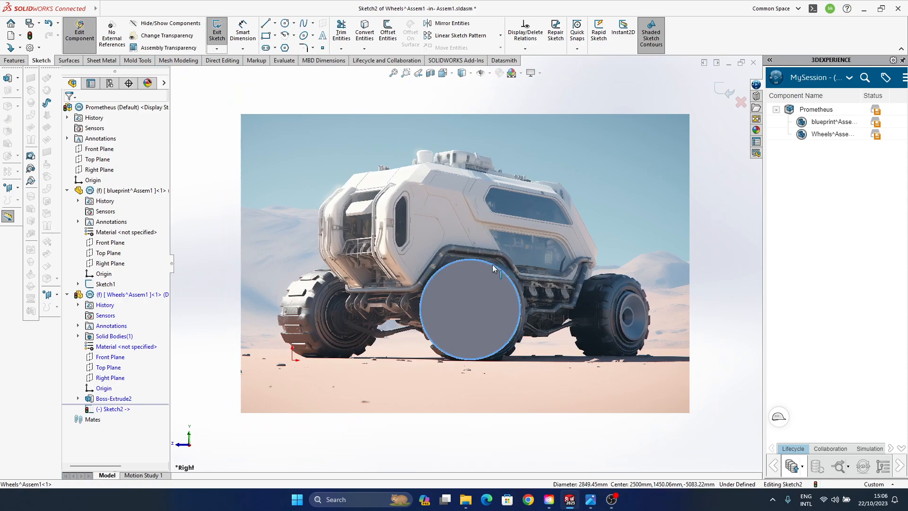
click(709, 241)
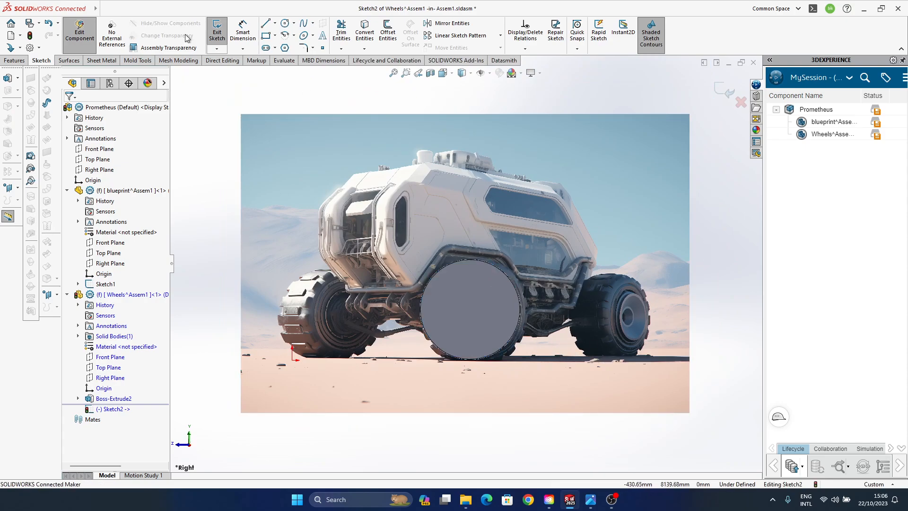
click(284, 24)
click(626, 314)
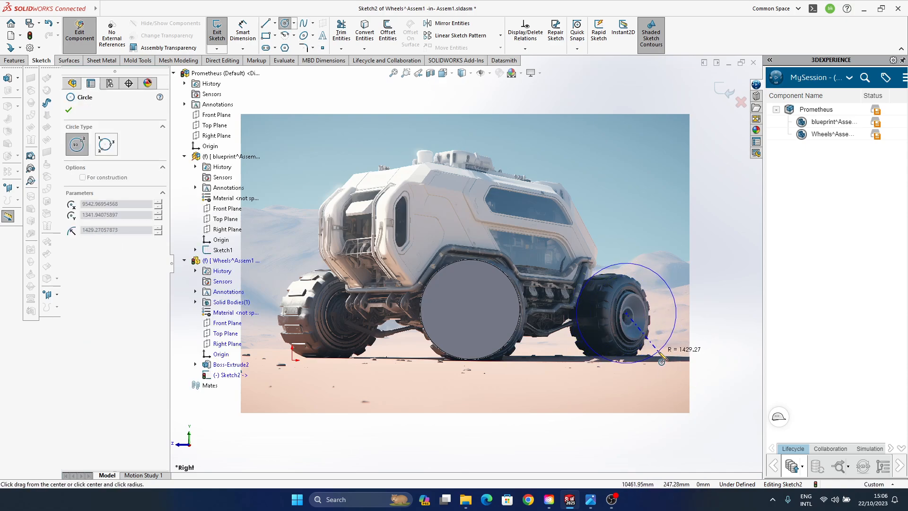
click(658, 352)
click(626, 313)
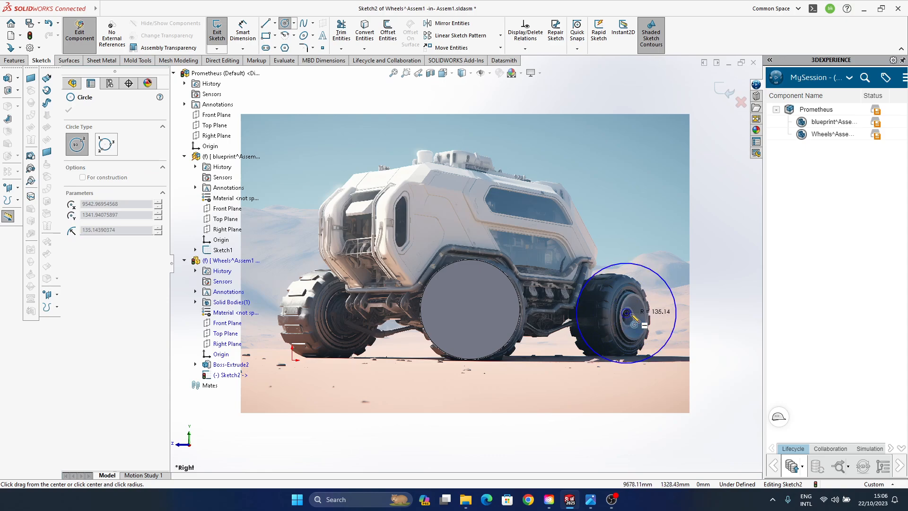
click(634, 323)
key(Escape)
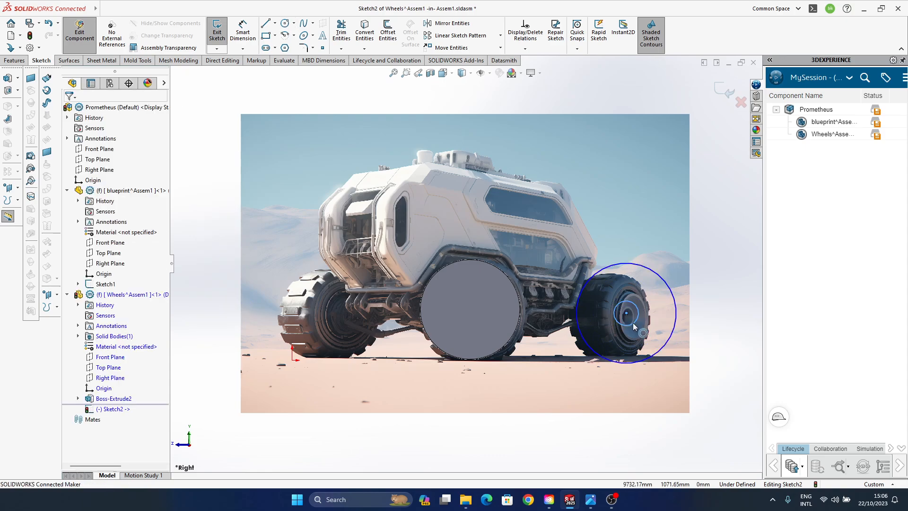
click(635, 326)
key(Delete)
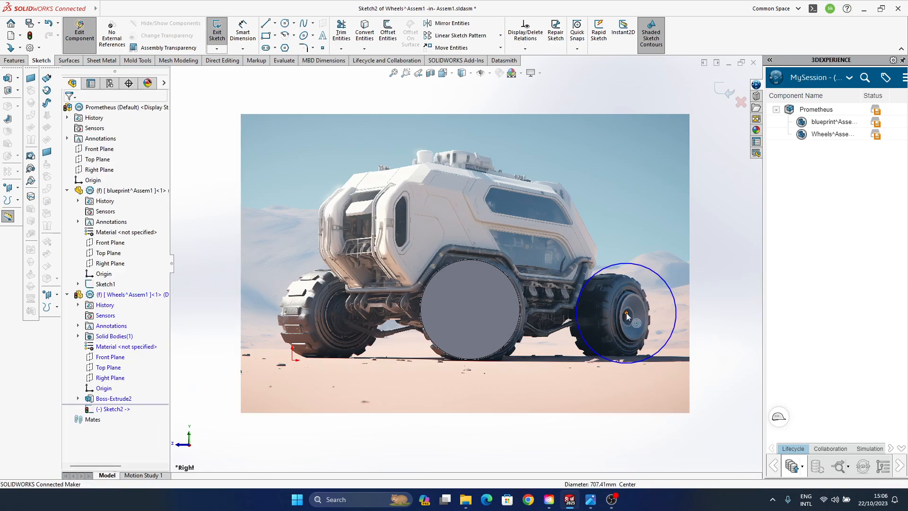
- Move the rear wheel circle's centre to a height of about 1450 mm, level with the front wheel, and finish the sketch
drag(626, 313, 634, 305)
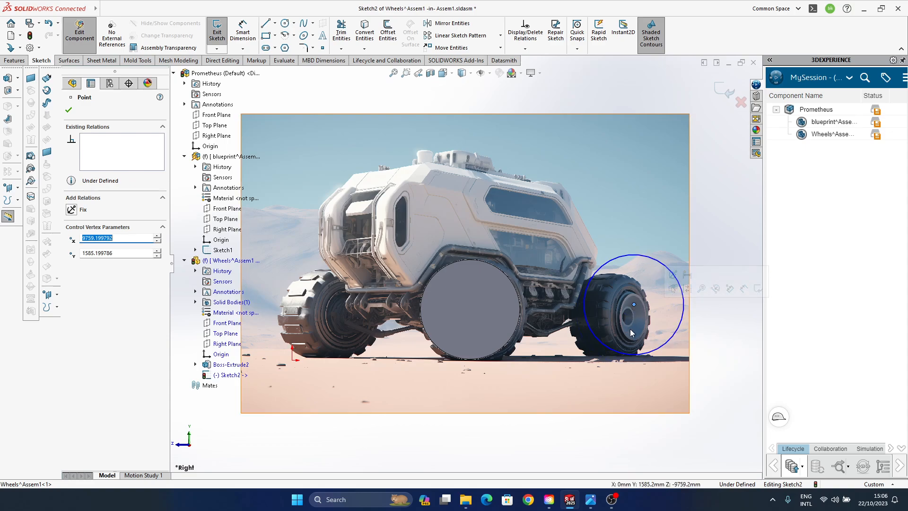
drag(634, 304, 622, 310)
click(723, 94)
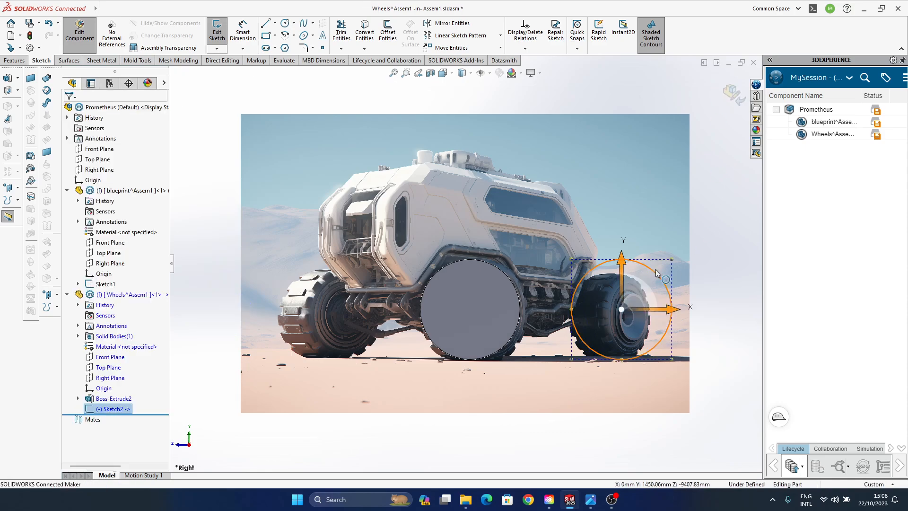
- Edit the front wheel extrusion's sketch to dimension its circle with a diameter of 3000 mm, then exit the sketch
click(78, 399)
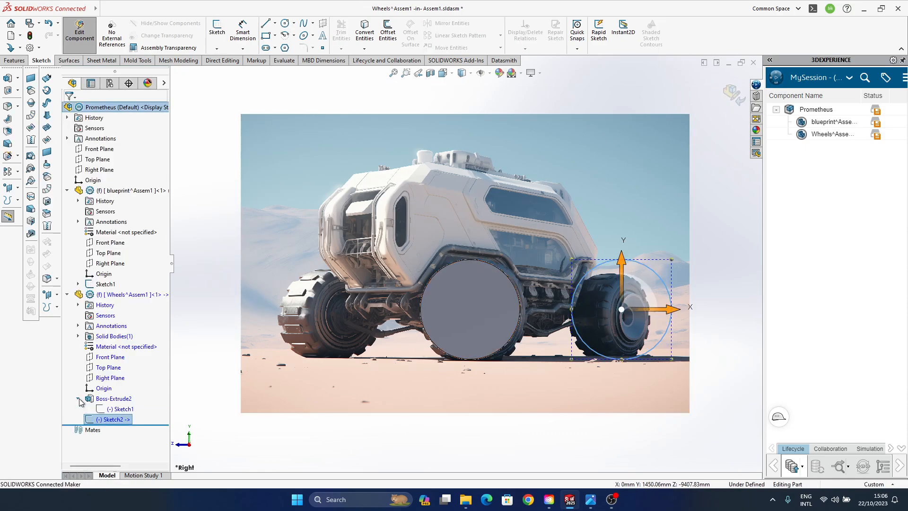
click(120, 409)
click(125, 382)
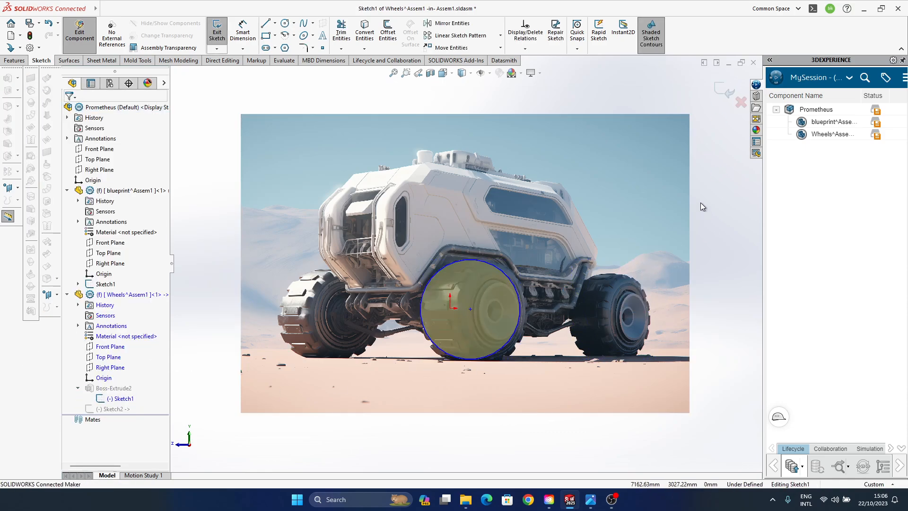
click(495, 271)
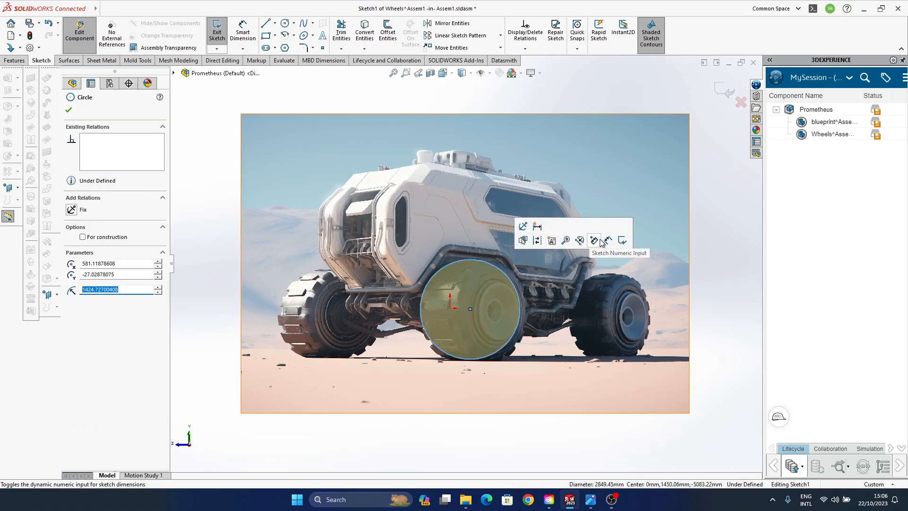
click(610, 245)
click(501, 267)
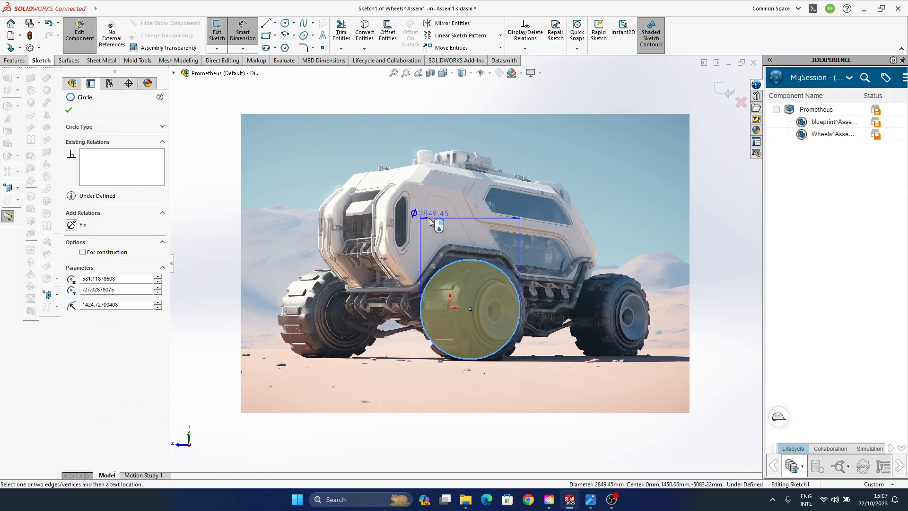
click(555, 253)
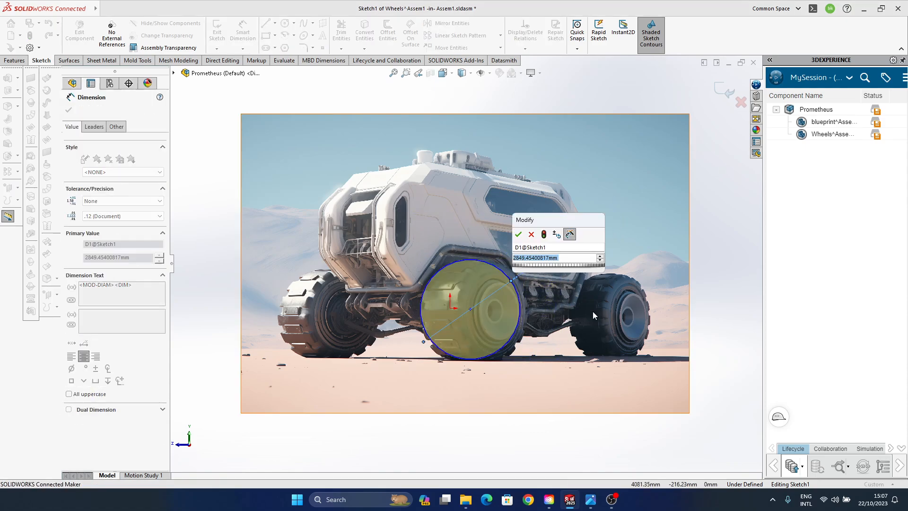
click(549, 259)
drag(549, 259, 470, 251)
text(3)
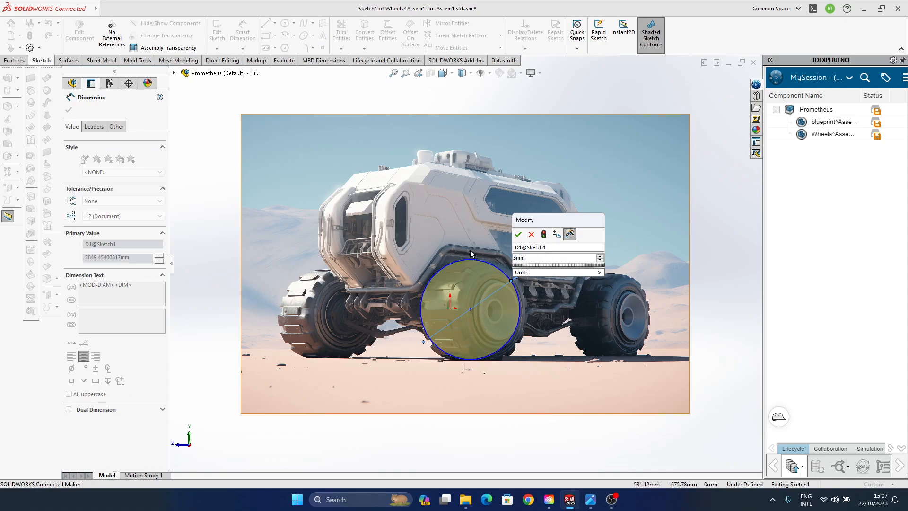
text(000)
key(Return)
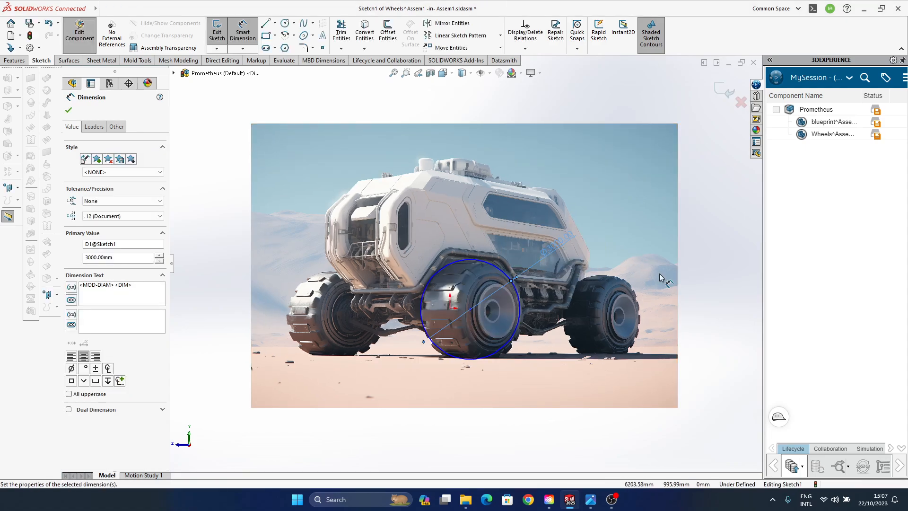
click(725, 92)
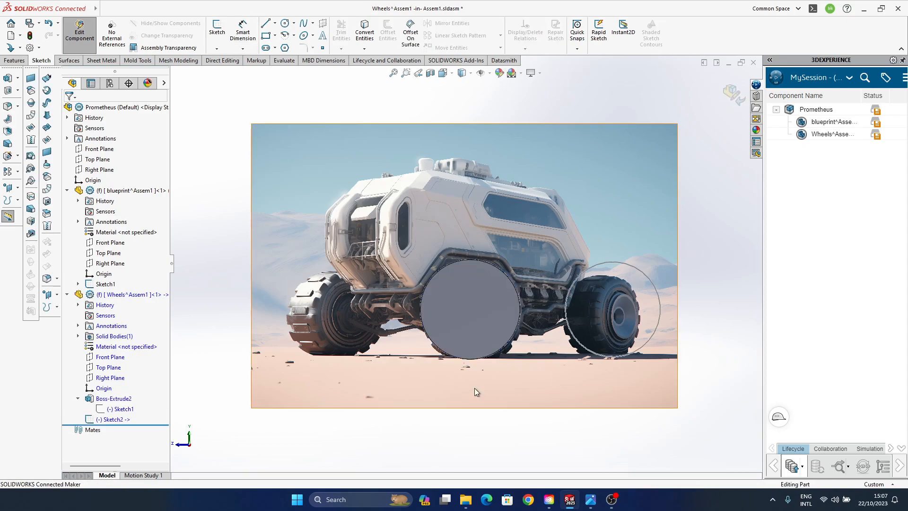
- Edit the rear wheel's sketch and dimension its circle with a diameter of 3000 mm
click(633, 273)
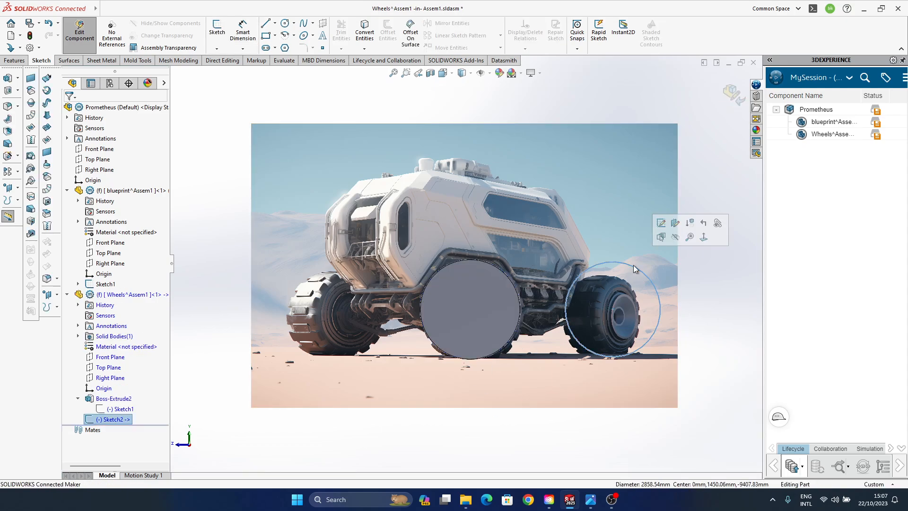
click(666, 231)
click(660, 276)
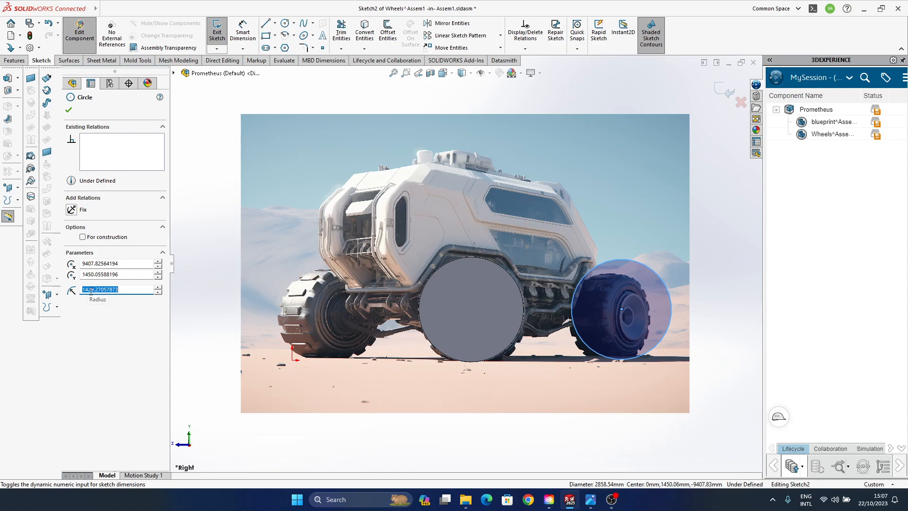
click(747, 244)
click(660, 277)
click(772, 244)
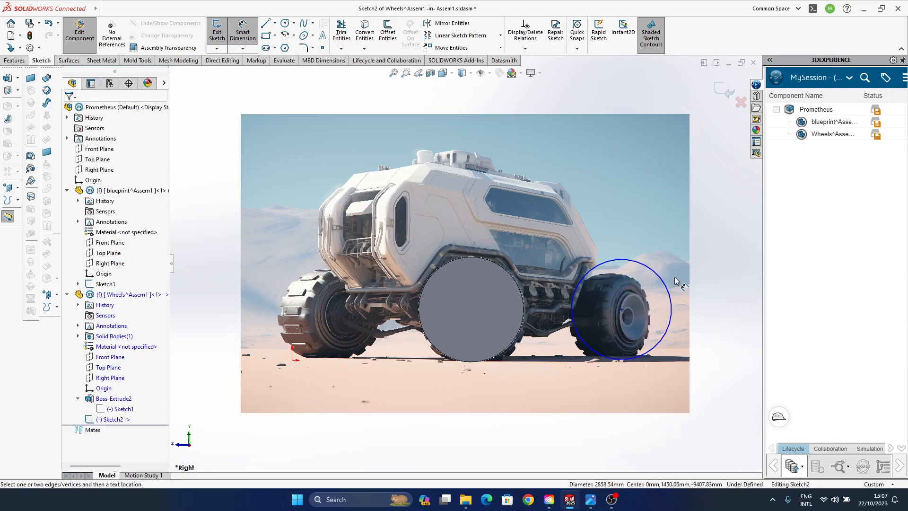
click(658, 275)
click(708, 238)
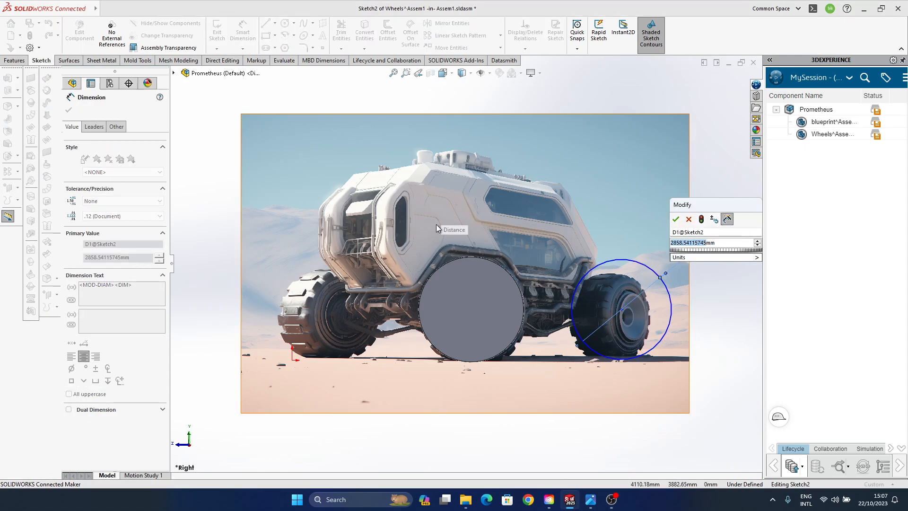
text(3000)
key(Return)
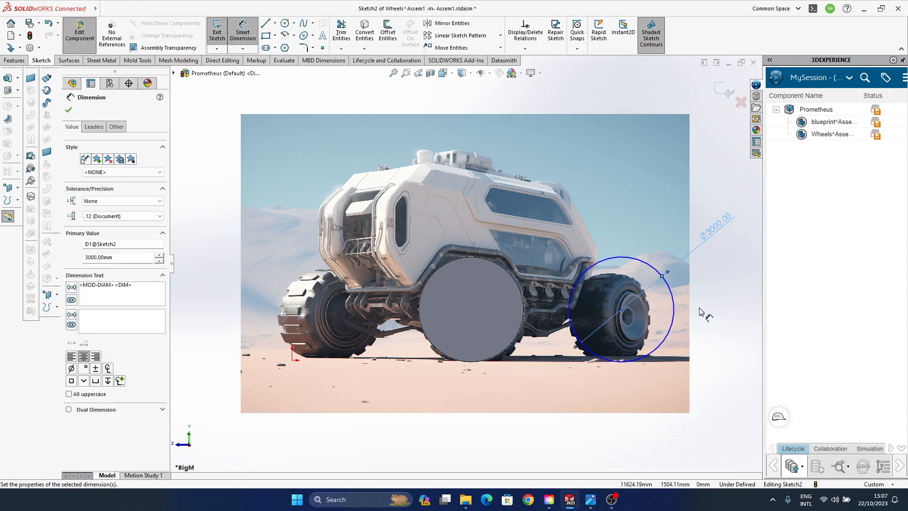
- Try to relate the rear circle's centre to the front wheel's edge with a concentric and a coincident relation, undoing each
click(622, 302)
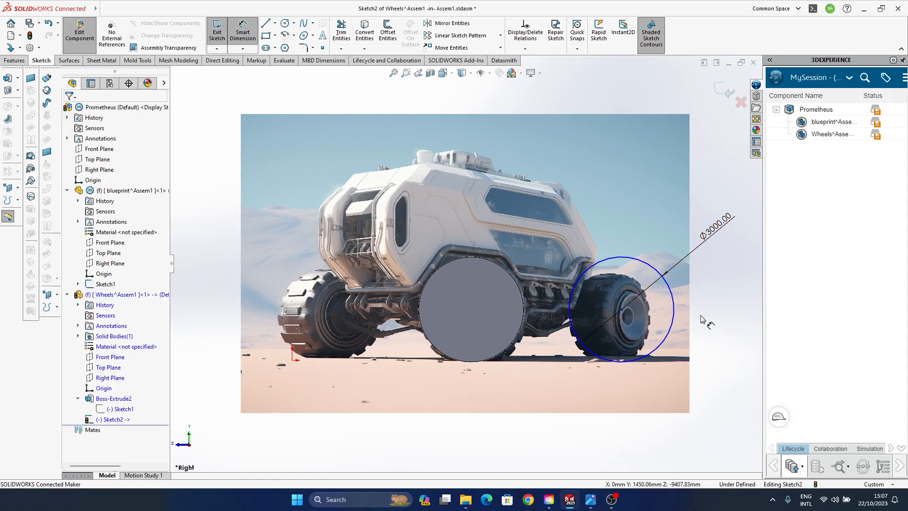
mouse_move(622, 308)
mouse_down()
mouse_move(617, 303)
mouse_move(624, 311)
mouse_up()
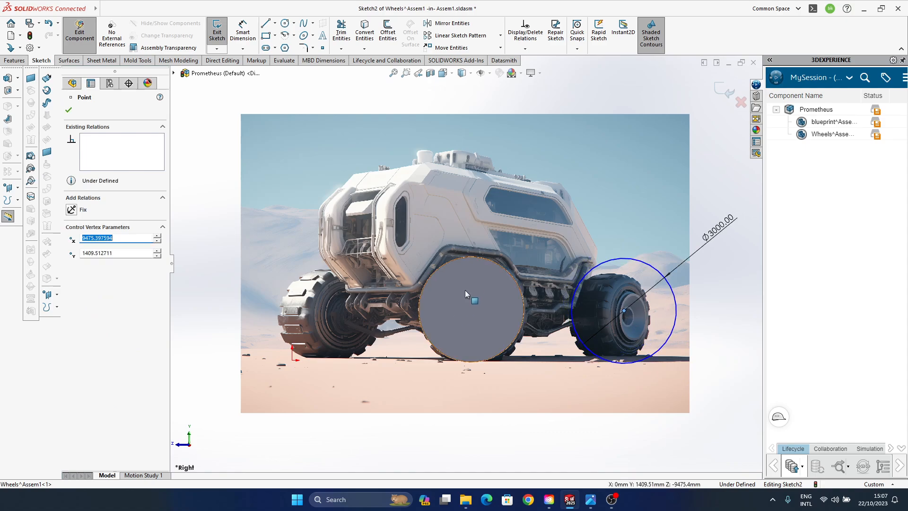
ctrl+click(514, 283)
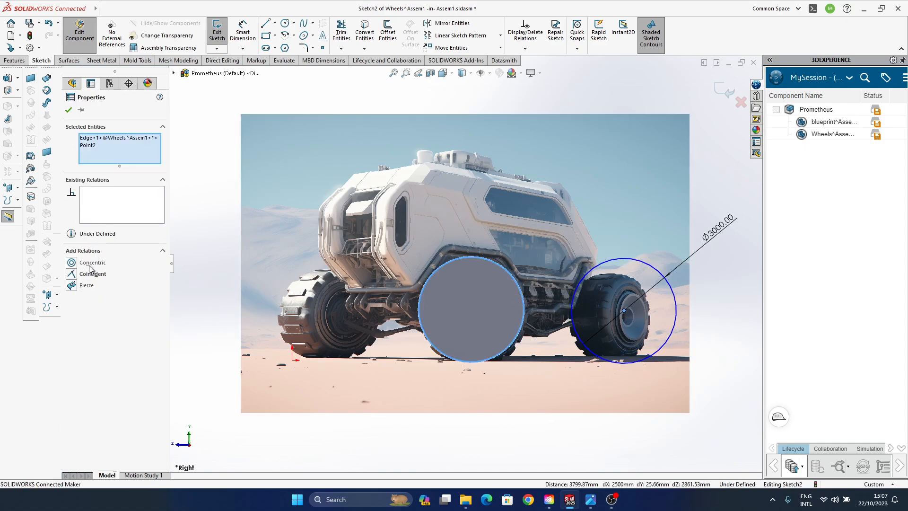
click(73, 266)
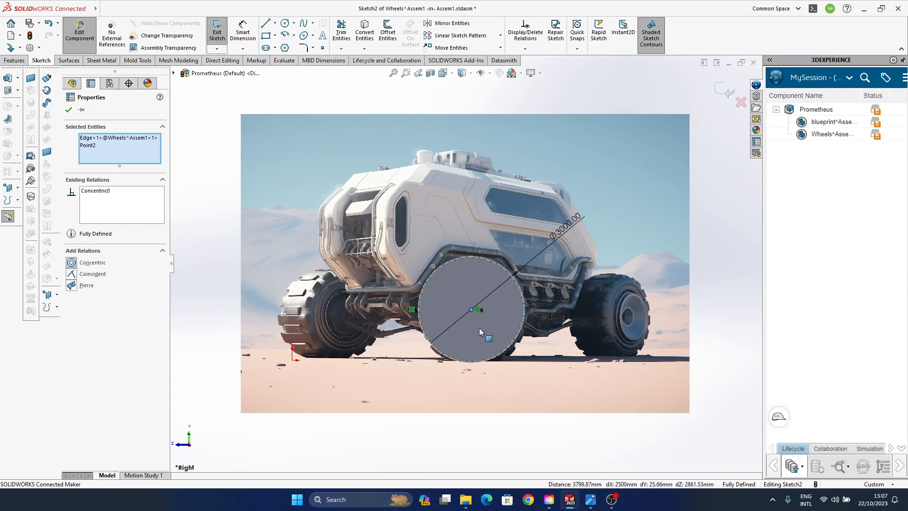
key(ctrl+z)
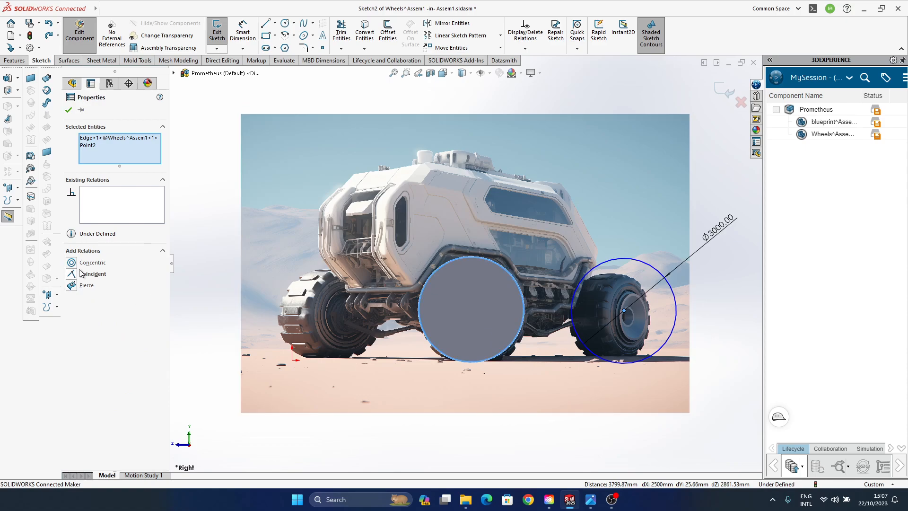
click(87, 274)
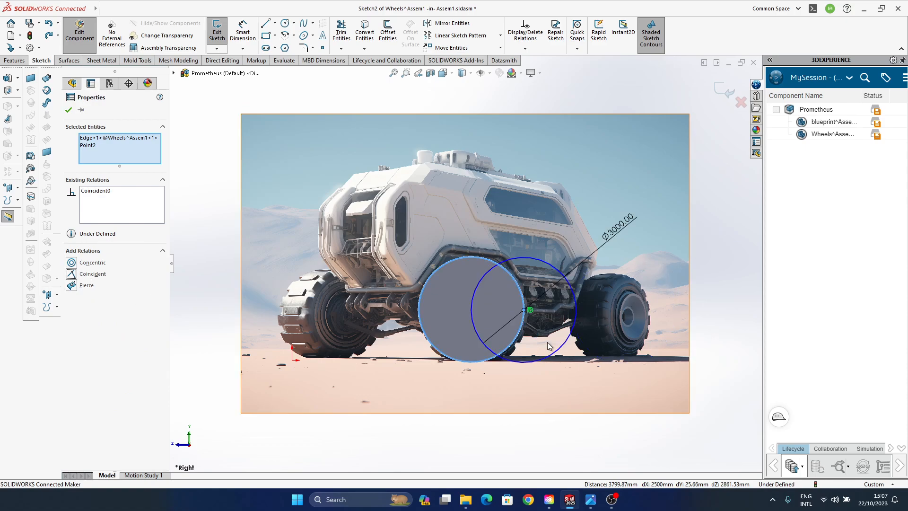
key(ctrl+z)
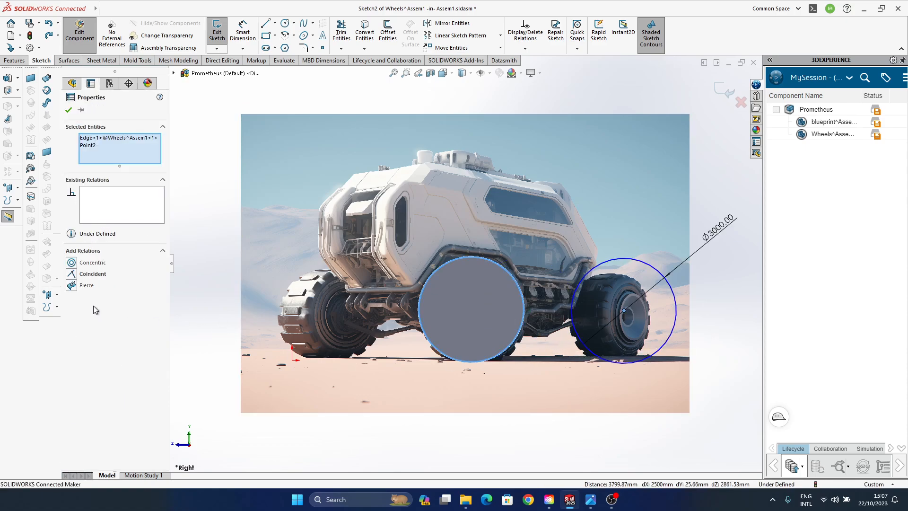
key(Escape)
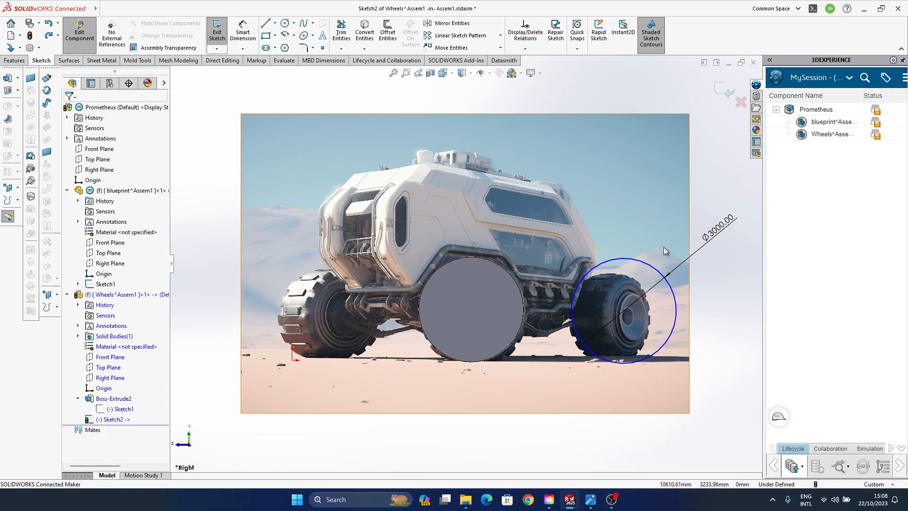
- Draw a horizontal line about 7470 mm long rearward from the front wheel's topmost point and convert it to construction geometry
click(266, 23)
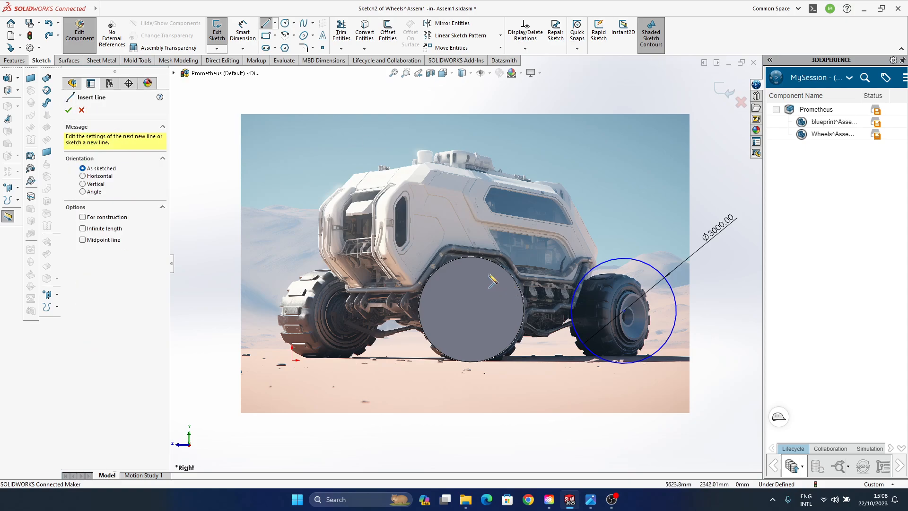
click(471, 257)
click(732, 257)
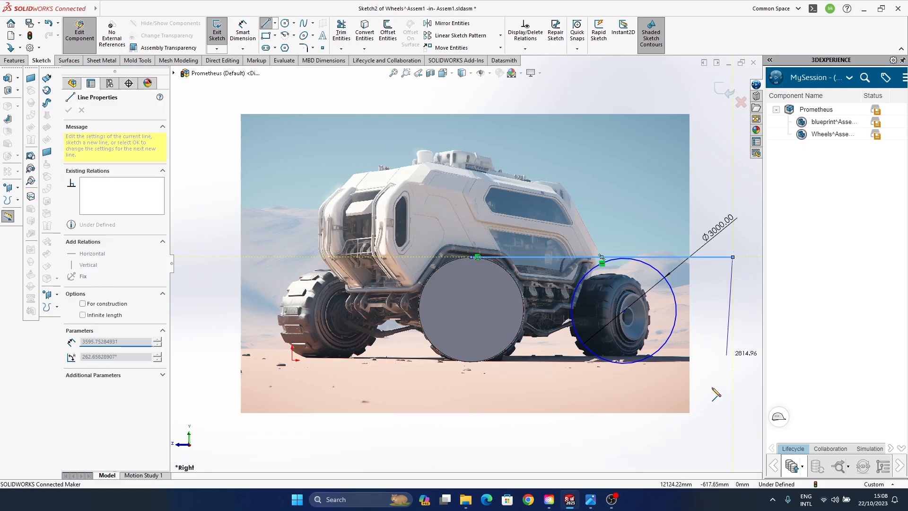
key(Escape)
key(Escape)
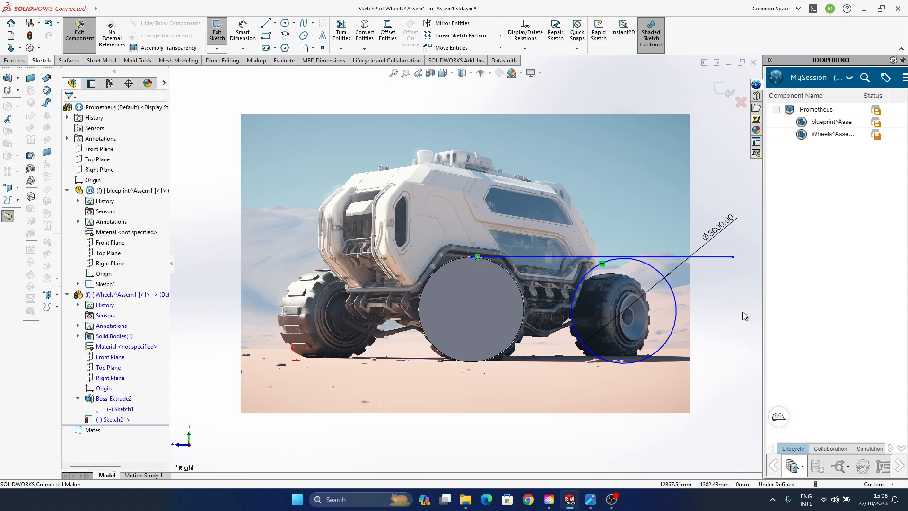
click(724, 258)
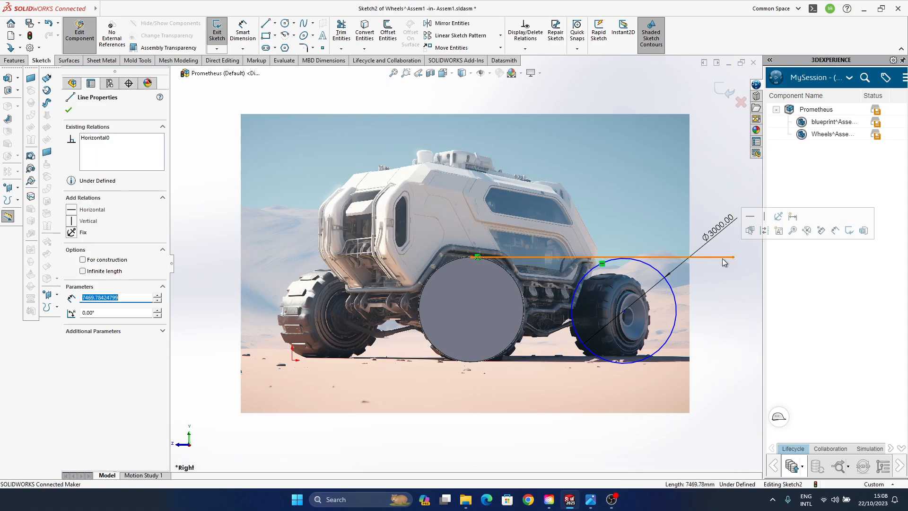
click(765, 230)
click(720, 323)
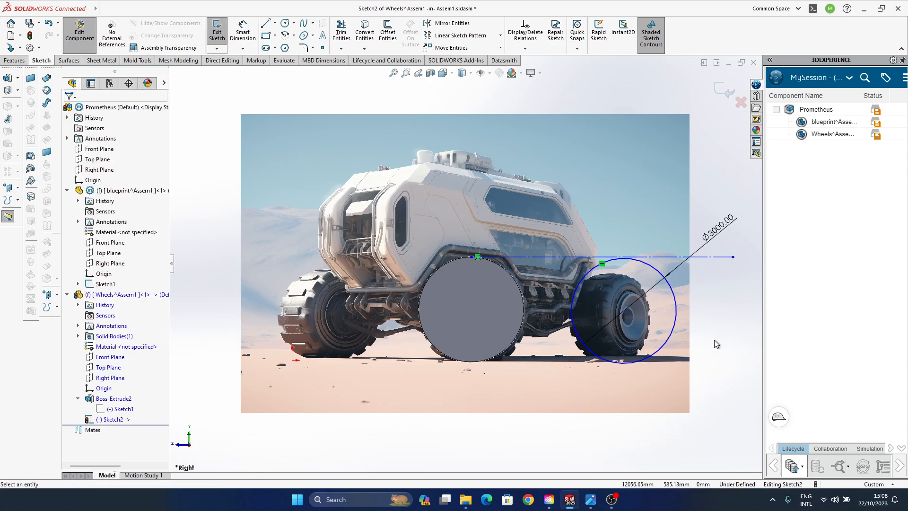
click(661, 257)
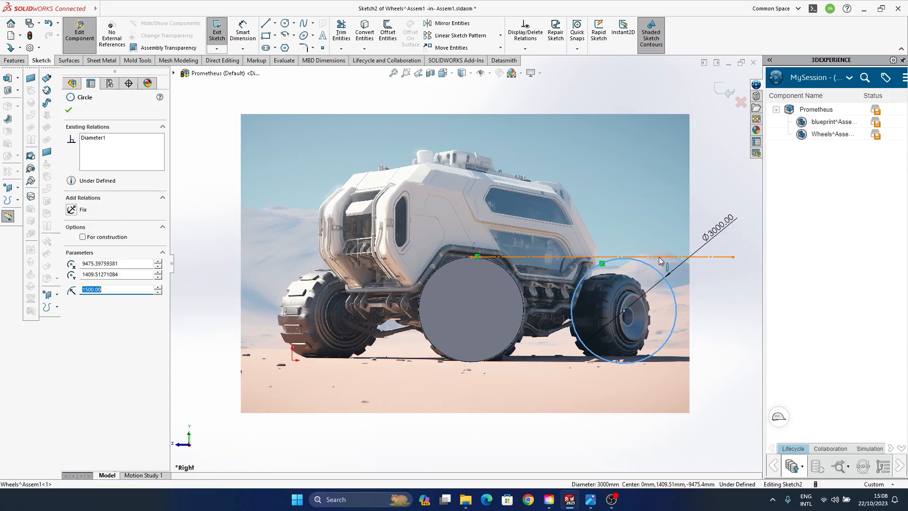
ctrl+click(665, 276)
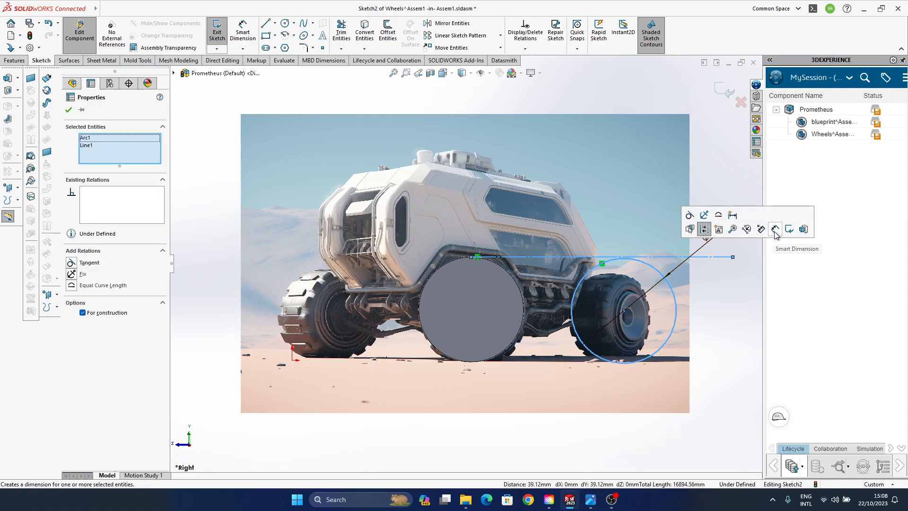
click(777, 235)
click(654, 257)
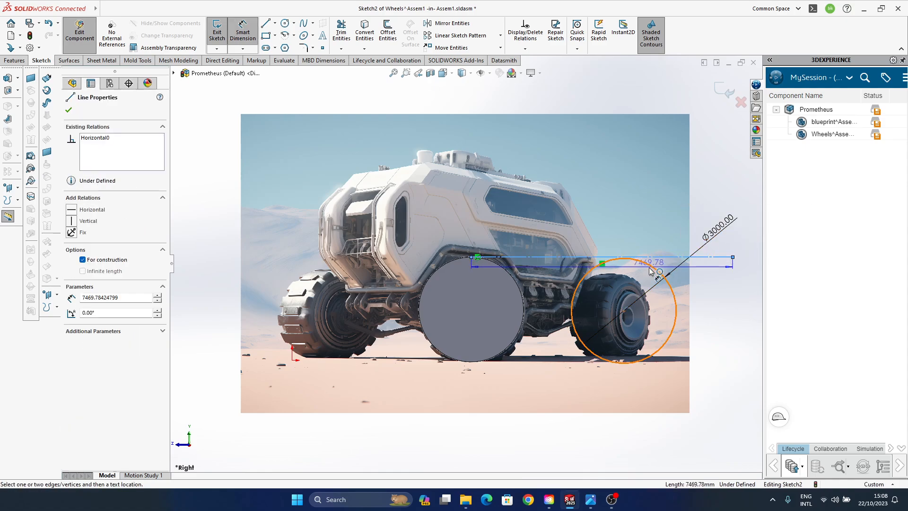
click(663, 276)
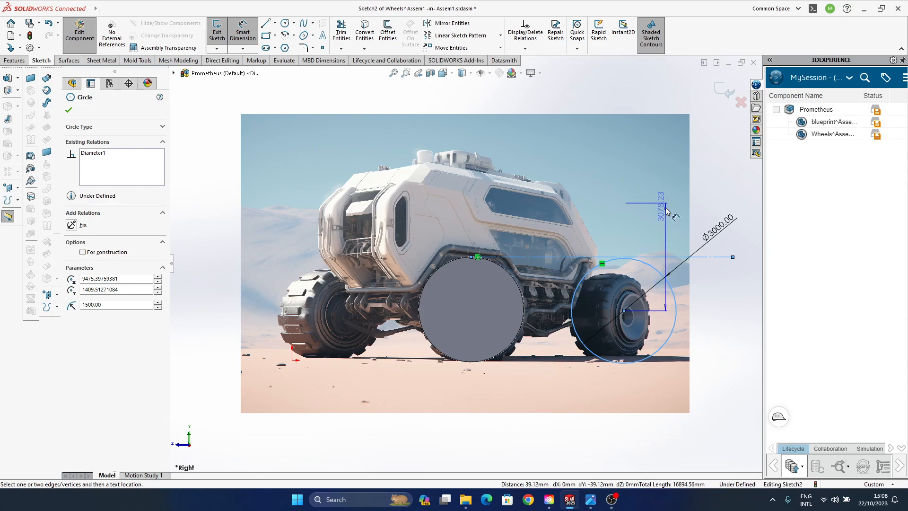
key(Escape)
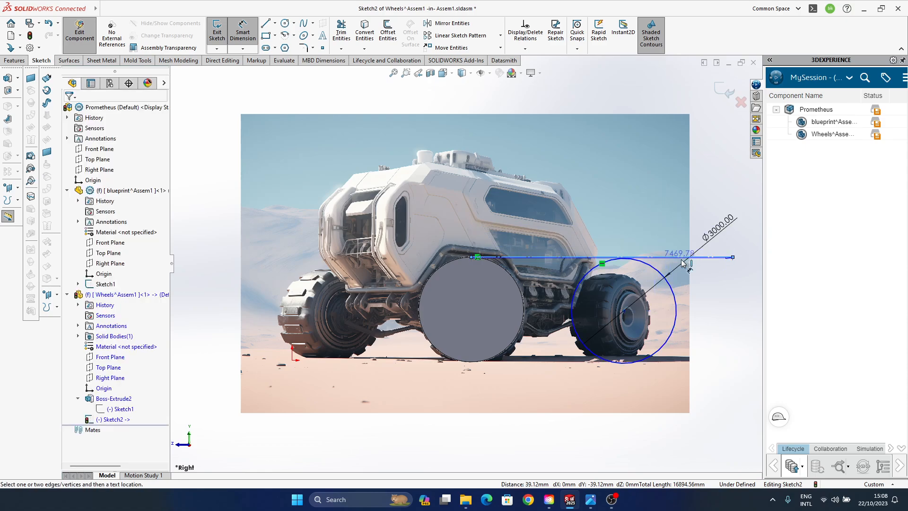
click(715, 258)
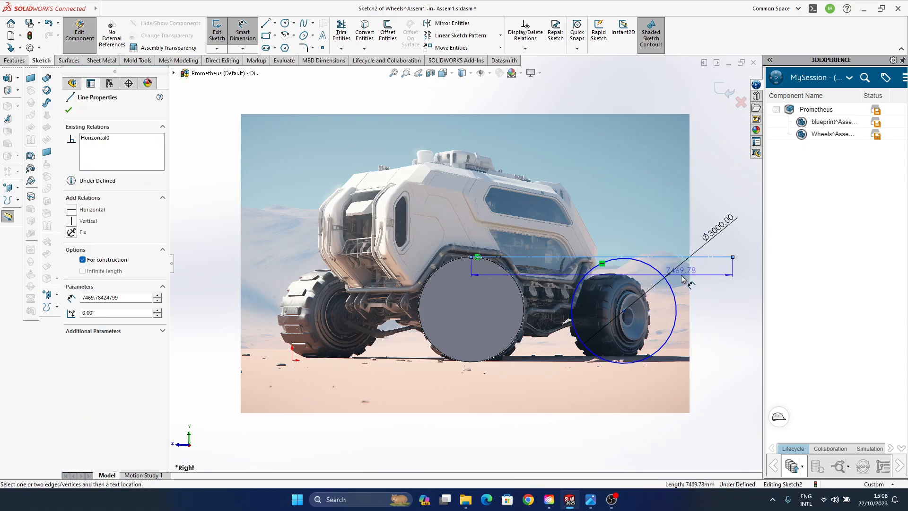
key(Escape)
key(Escape)
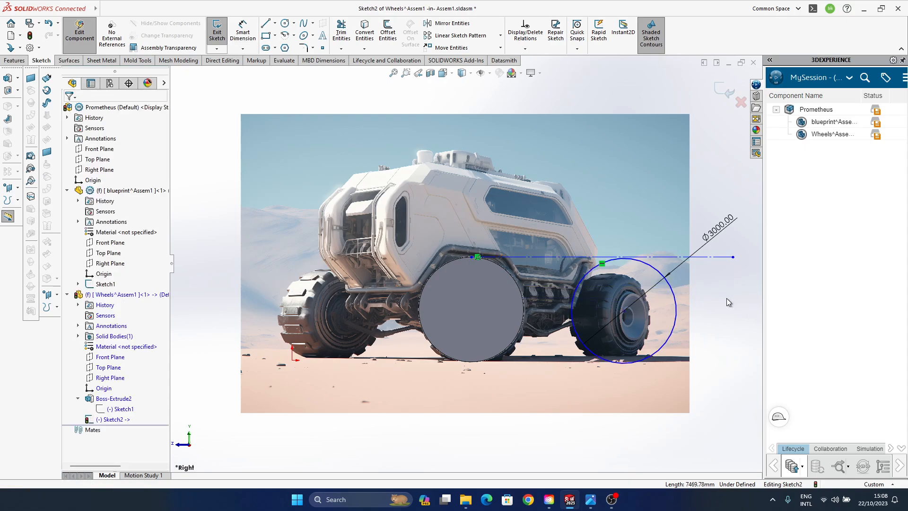
- Make the rear wheel circle tangent to the horizontal construction line
click(651, 264)
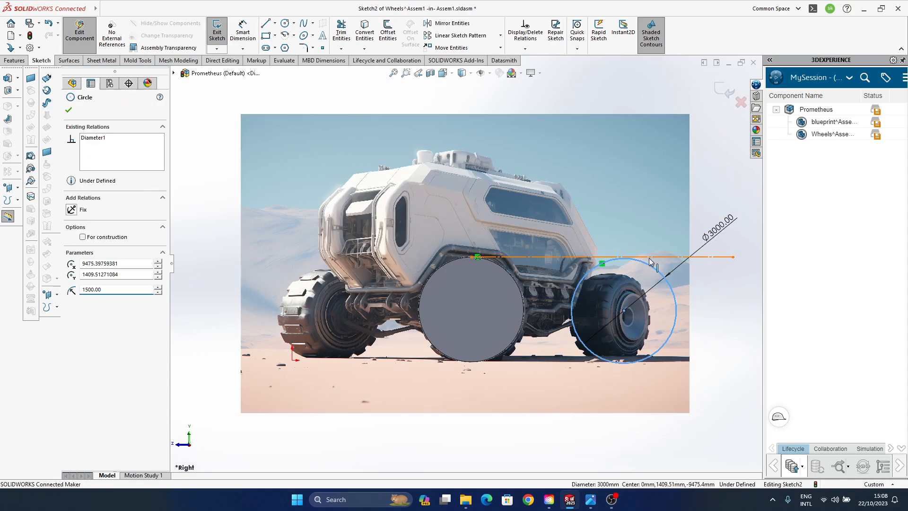
ctrl+click(671, 257)
click(677, 217)
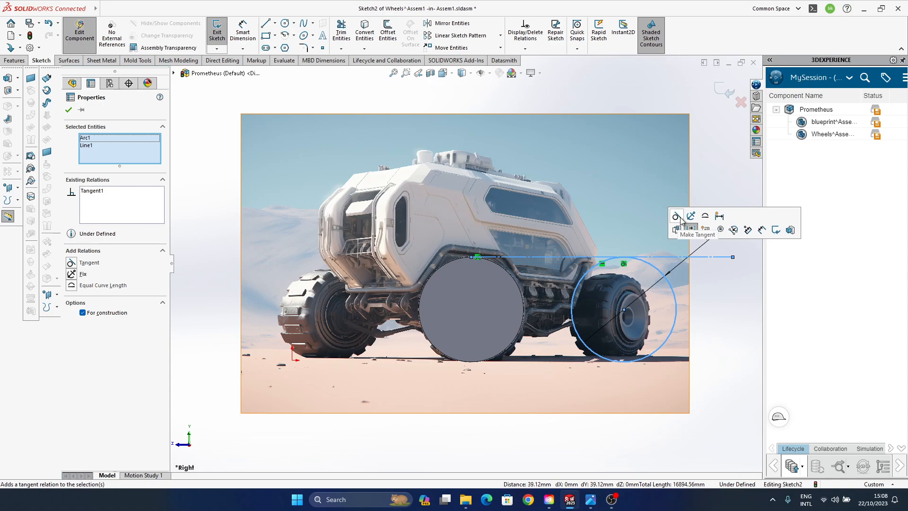
click(733, 331)
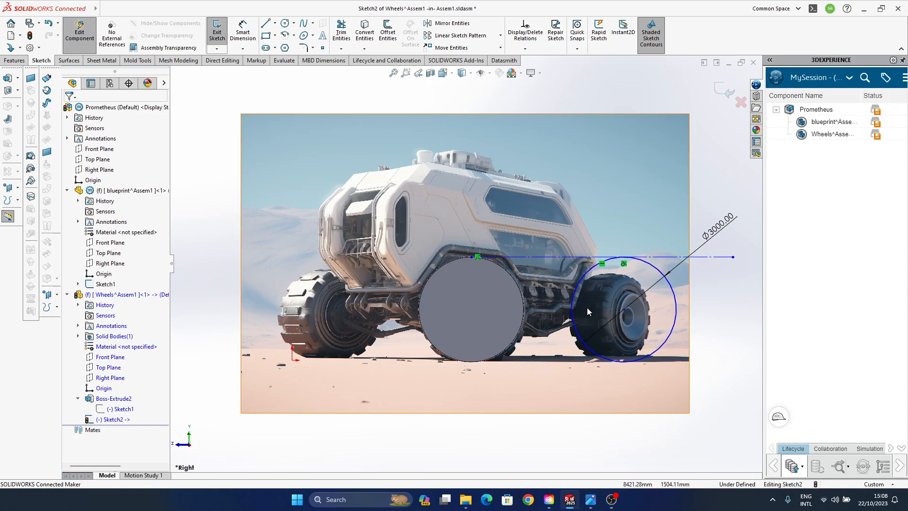
- Move the rear wheel circle rearward along the construction line to a centre about 10462 mm from the origin, and exit the sketch
click(574, 315)
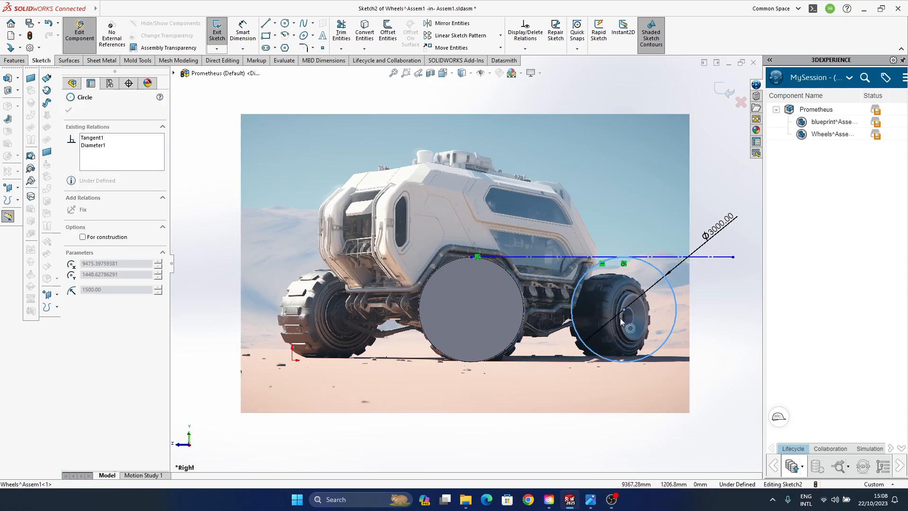
drag(625, 309, 658, 309)
click(734, 381)
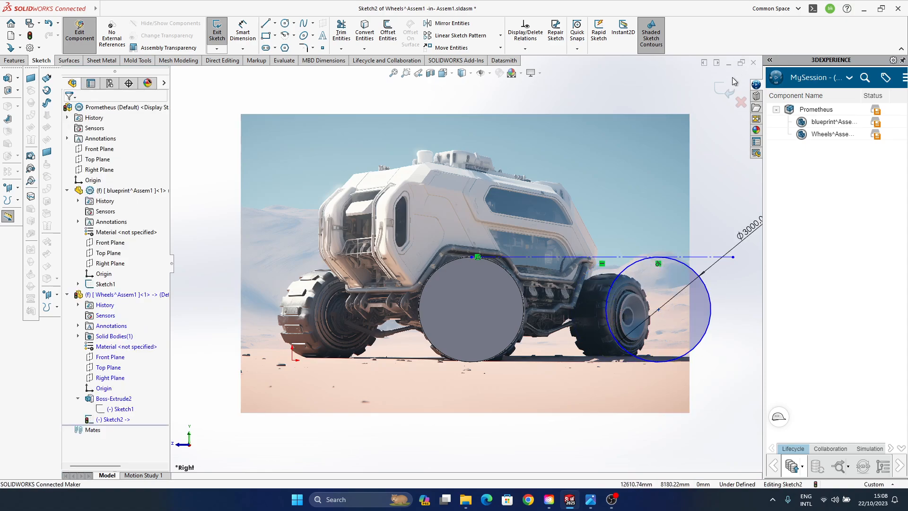
click(725, 89)
- Extrude the rear wheel circle 1000 mm, starting at a 1500 mm offset from the sketch plane, with merge result on
mouse_move(442, 318)
middle_down()
mouse_move(452, 346)
mouse_move(478, 348)
mouse_move(535, 385)
mouse_move(472, 331)
mouse_move(496, 295)
mouse_move(501, 325)
middle_up()
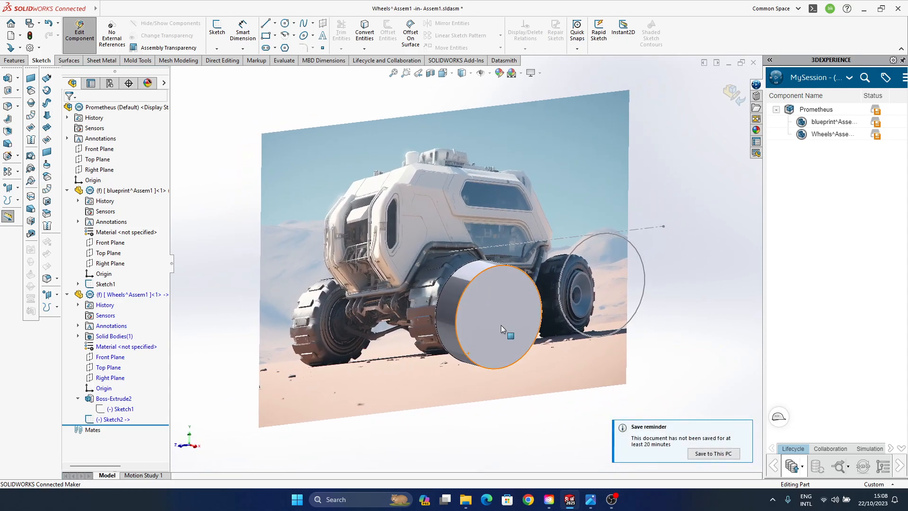
click(645, 299)
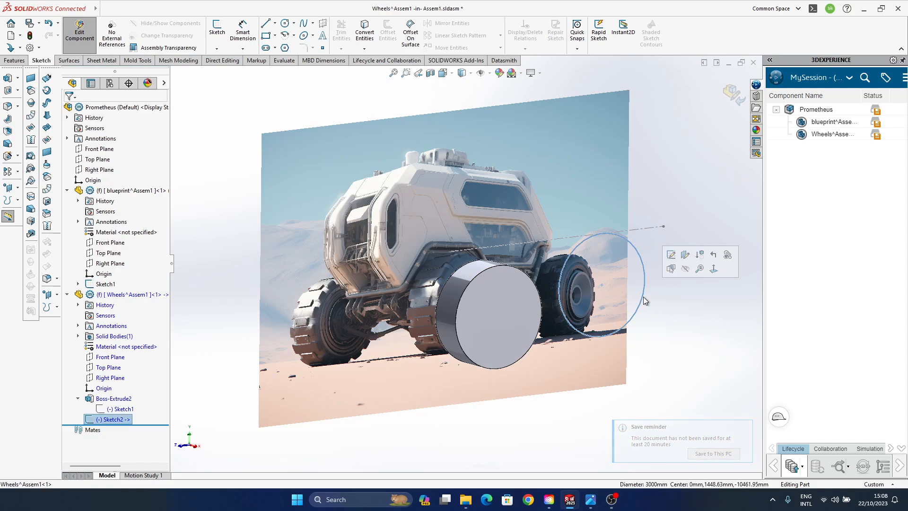
click(14, 60)
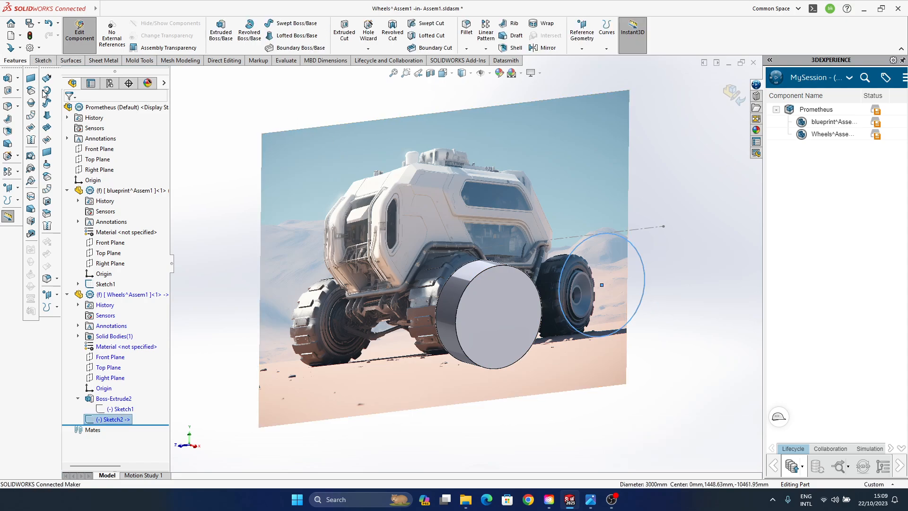
click(221, 31)
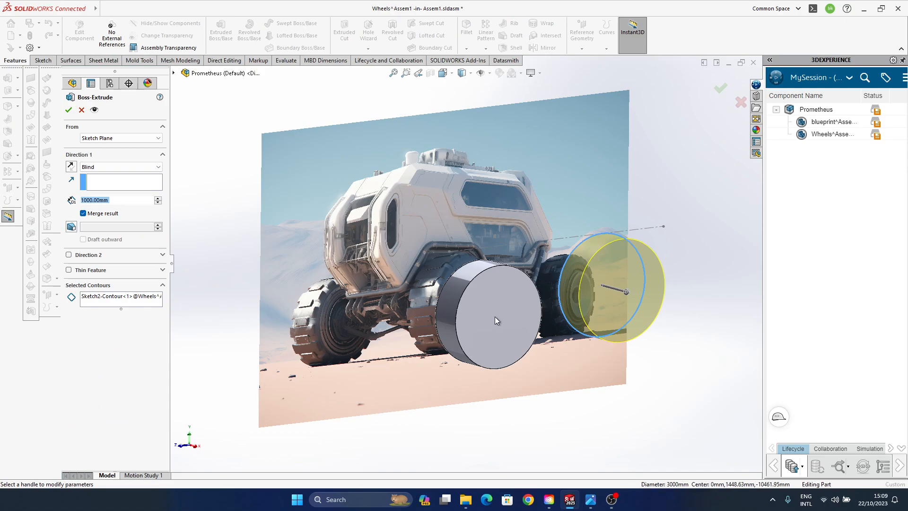
middle_drag(495, 317, 533, 340)
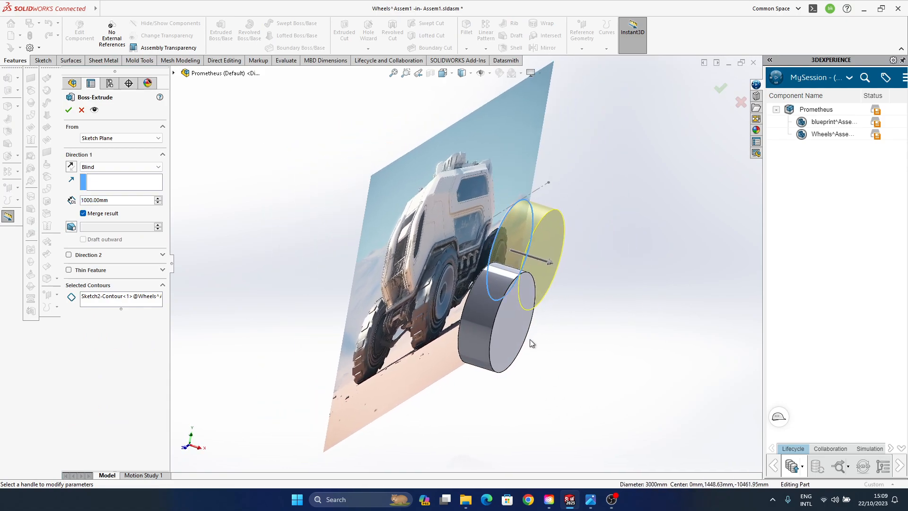
click(122, 135)
click(93, 165)
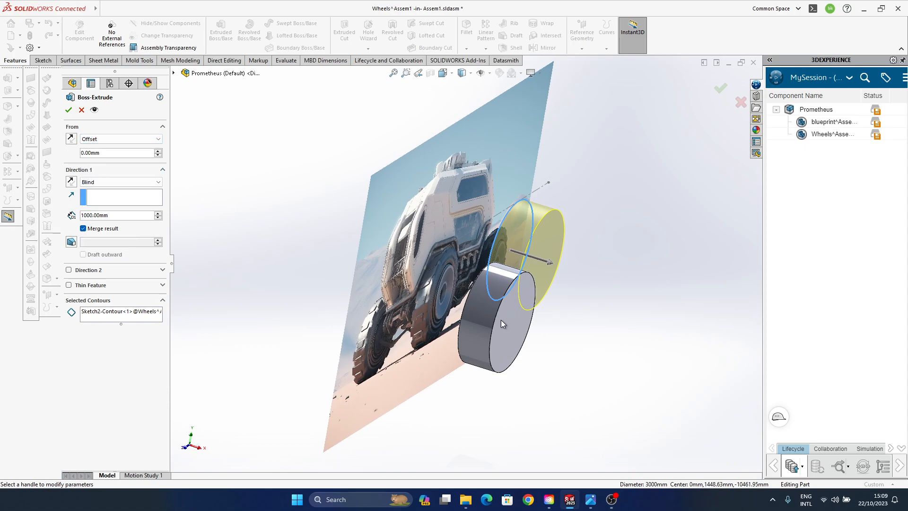
double_click(90, 153)
text(1500)
key(Return)
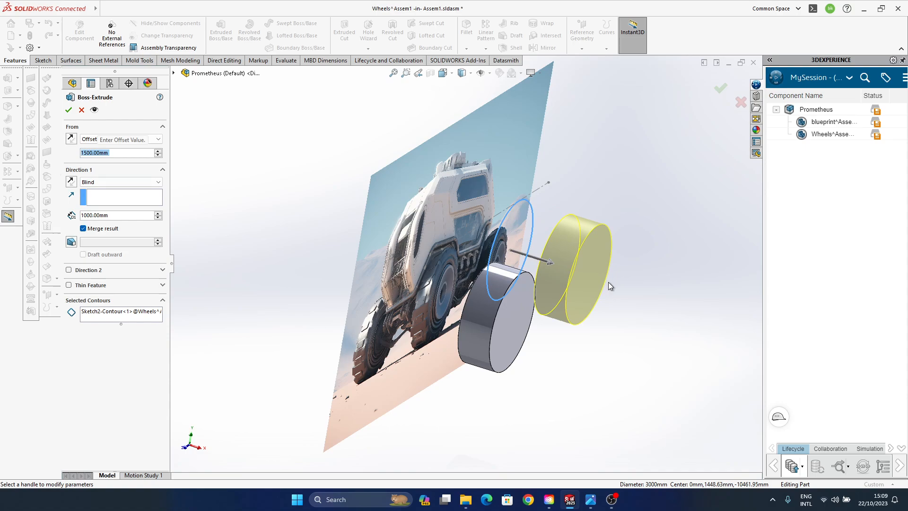
click(720, 89)
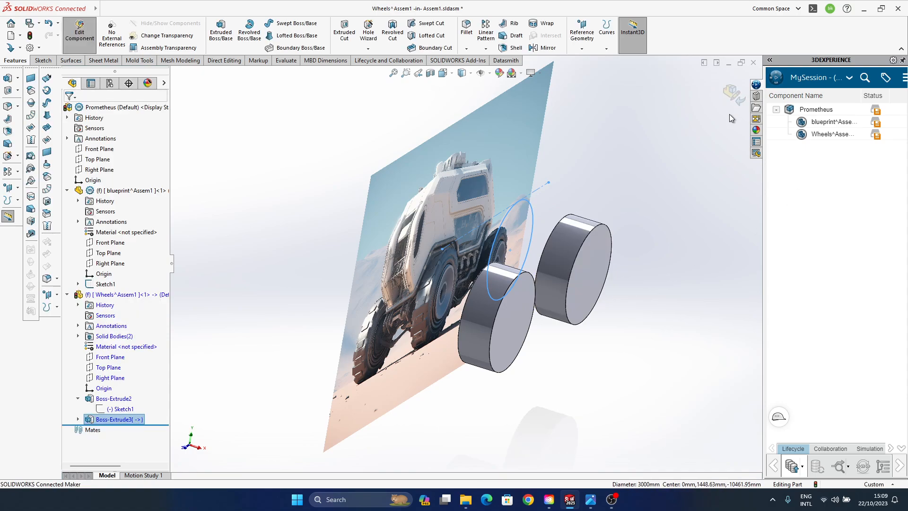
- Finish editing the Wheels part, return to the Prometheus assembly and rebuild it
middle_drag(612, 258, 560, 373)
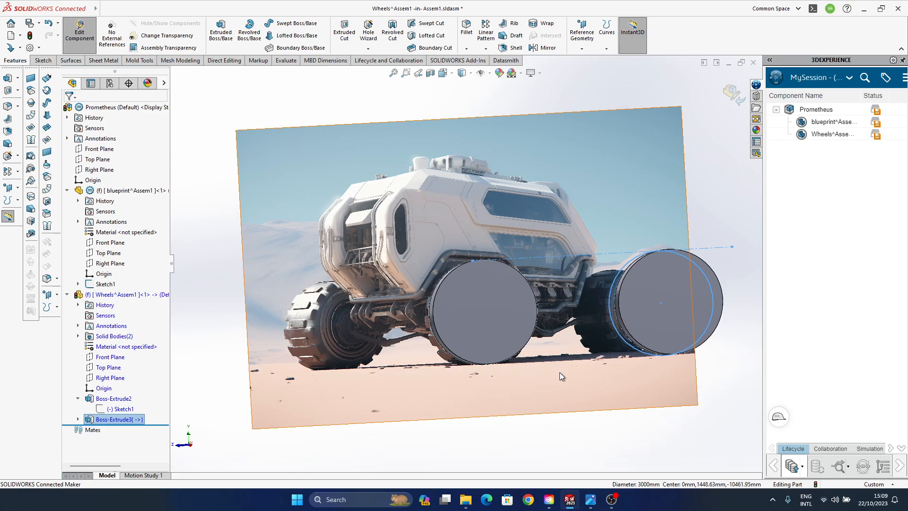
click(739, 105)
middle_drag(403, 260, 463, 268)
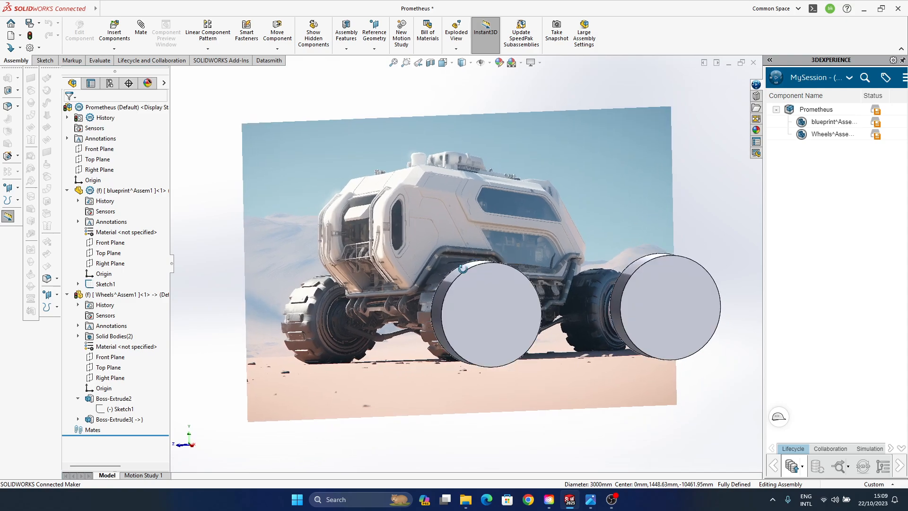
click(117, 297)
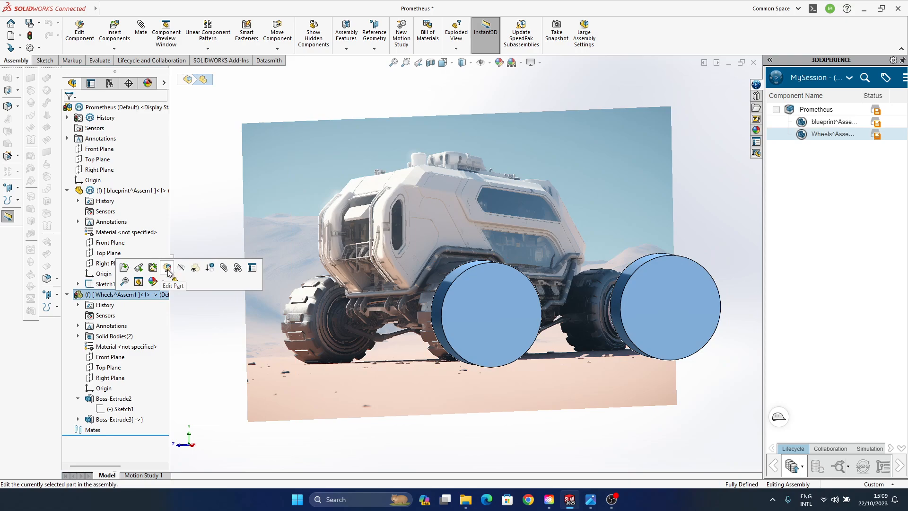
click(101, 107)
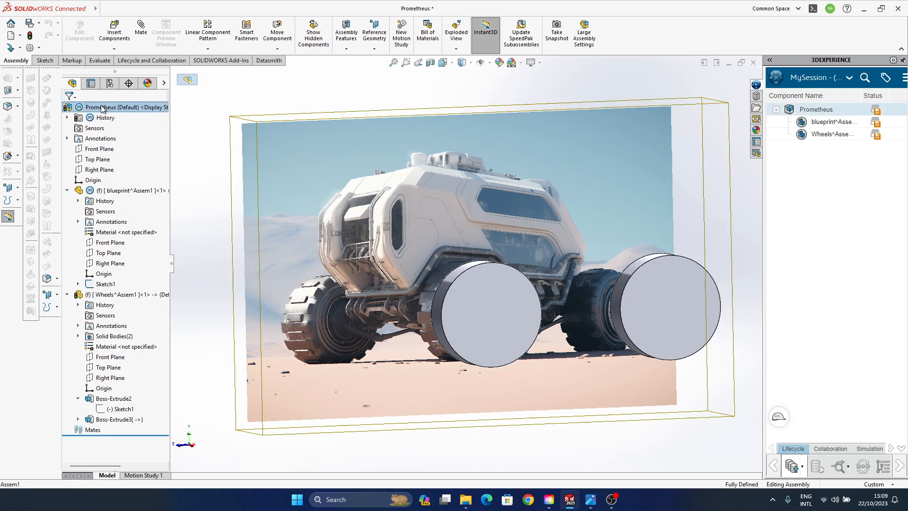
click(30, 37)
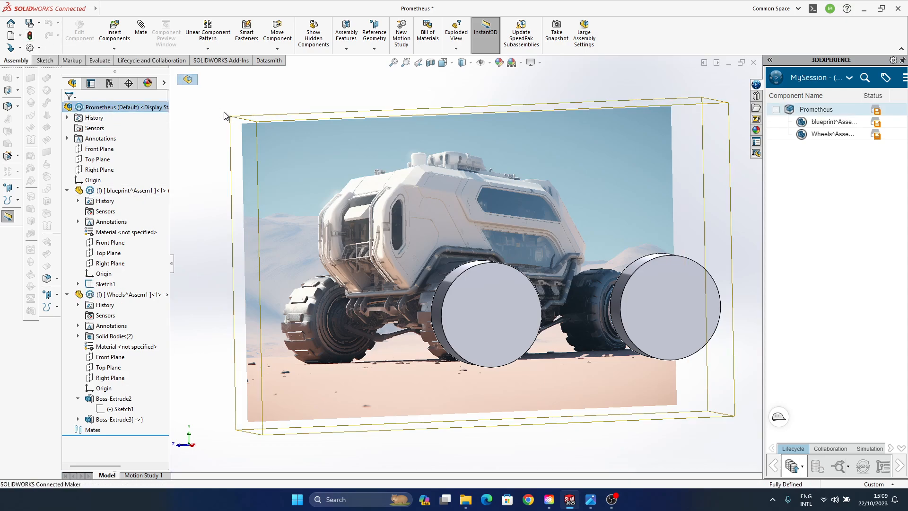
- Save all modified documents to this PC, storing the assembly as Prometheus in the Design\Prometheus folder on drive D
middle_drag(378, 270, 446, 248)
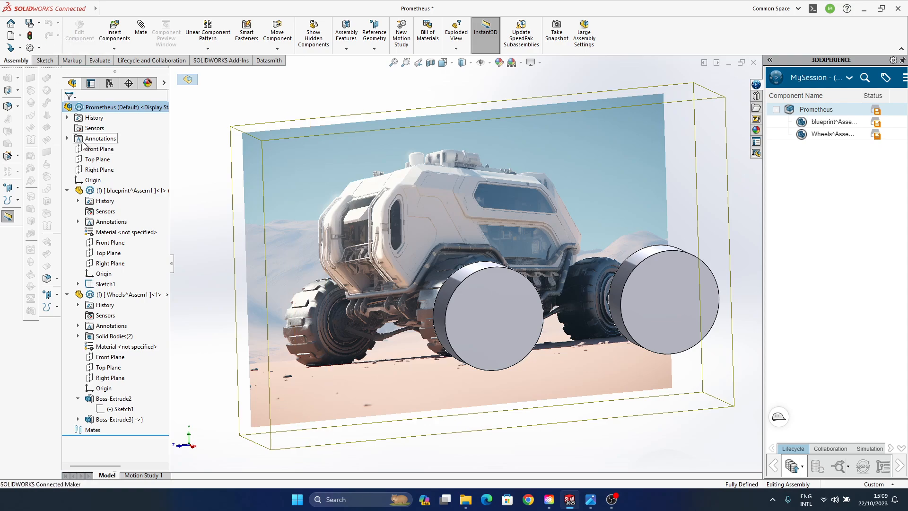
click(103, 9)
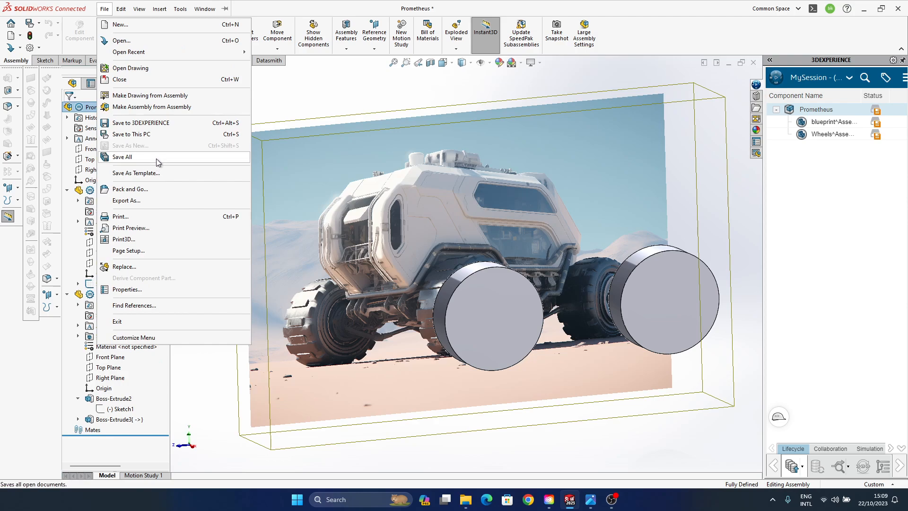
click(158, 163)
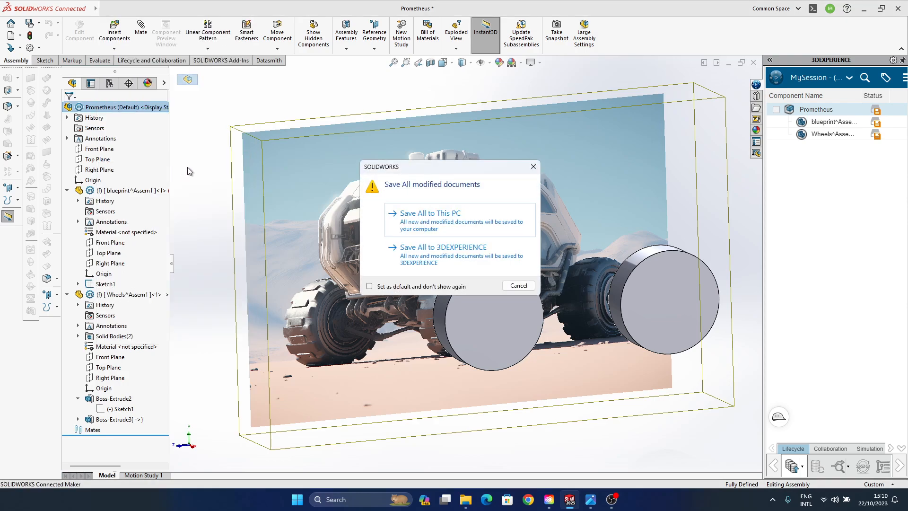
click(449, 228)
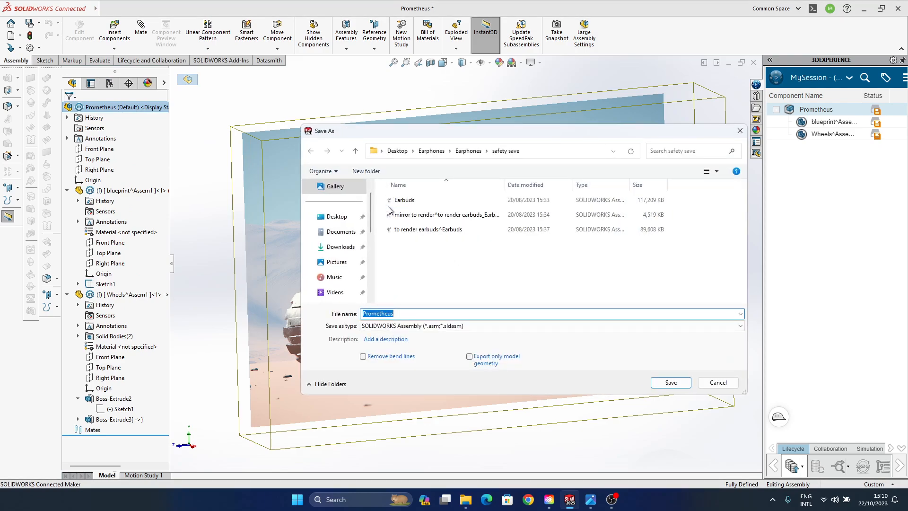
scroll(337, 279, down, 5)
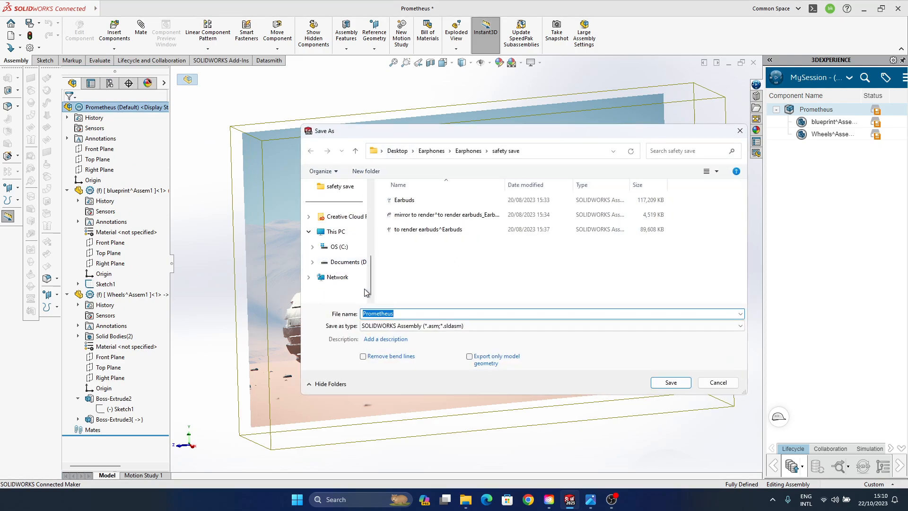
click(350, 262)
double_click(421, 244)
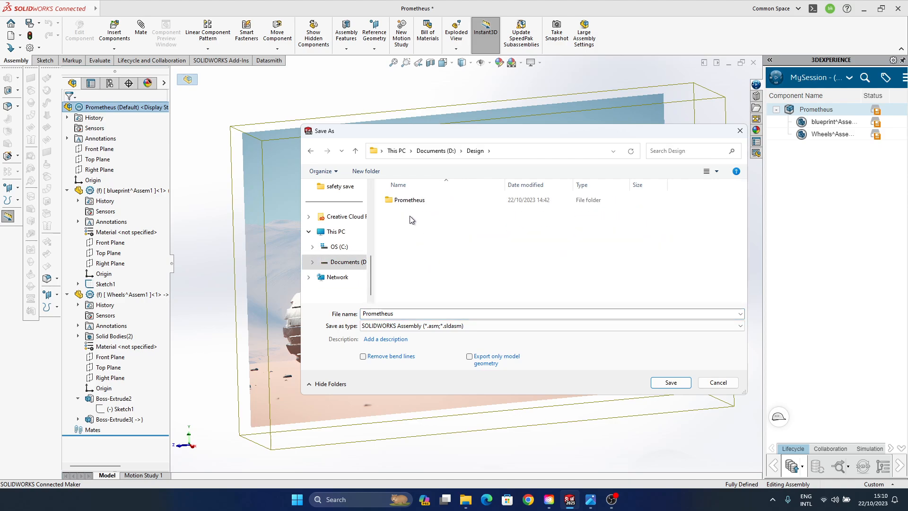
double_click(412, 204)
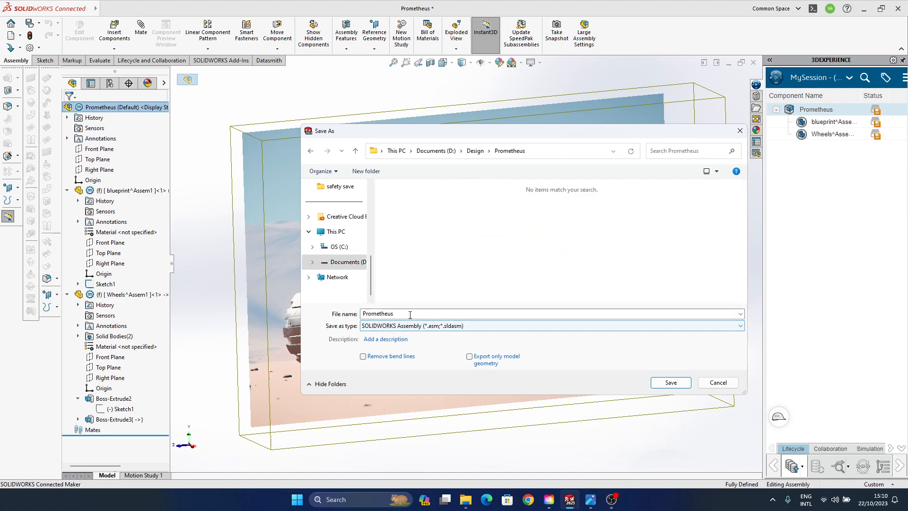
click(383, 338)
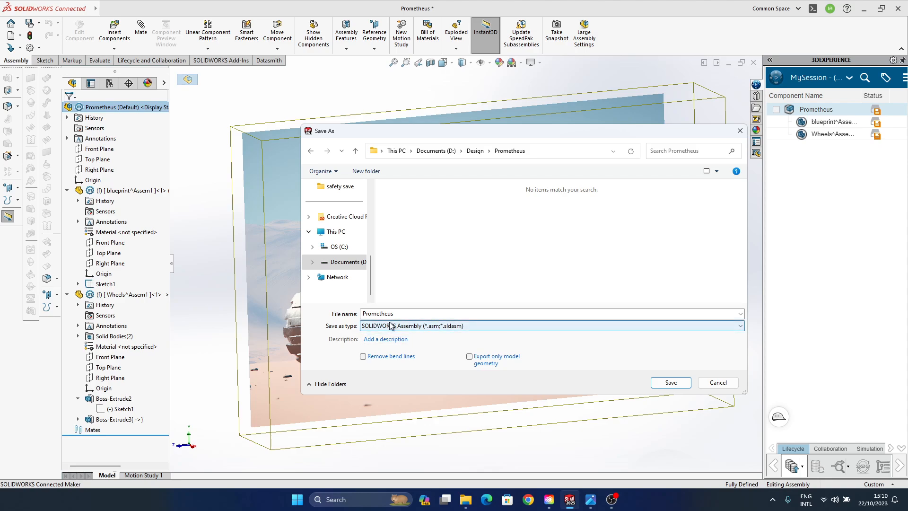
click(673, 384)
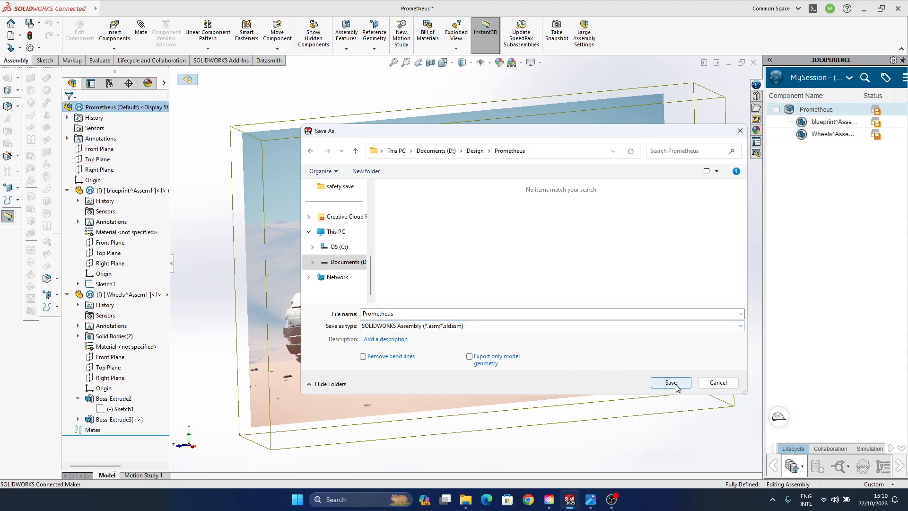
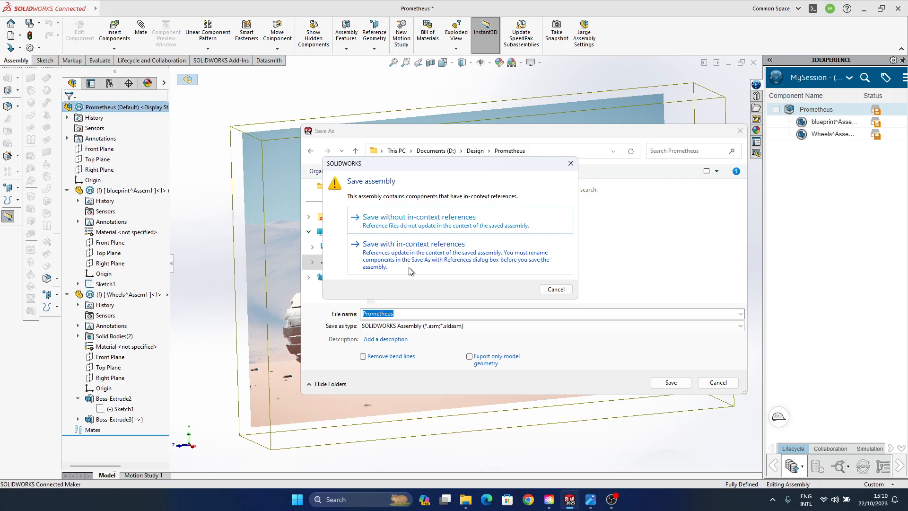
- Save the assembly with in-context references, storing Prometheus.SLDASM in D:\Design\Prometheus
click(410, 271)
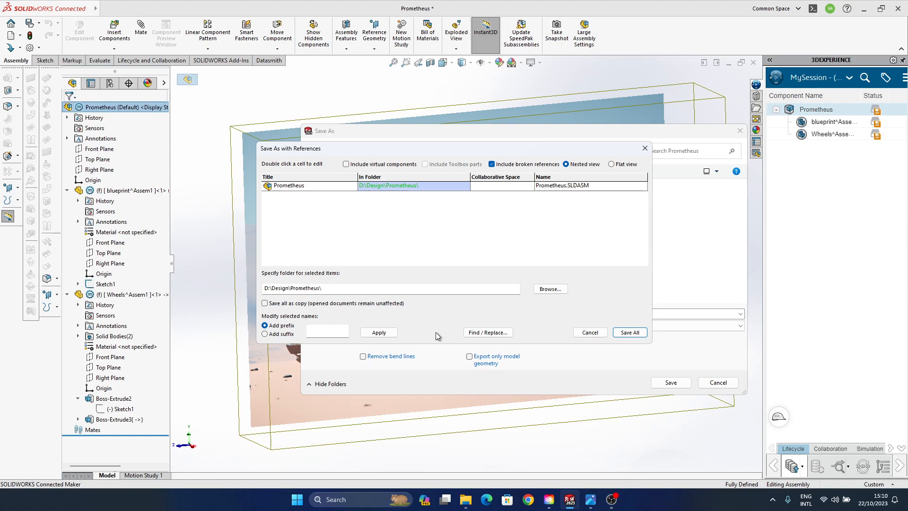
click(379, 333)
click(623, 334)
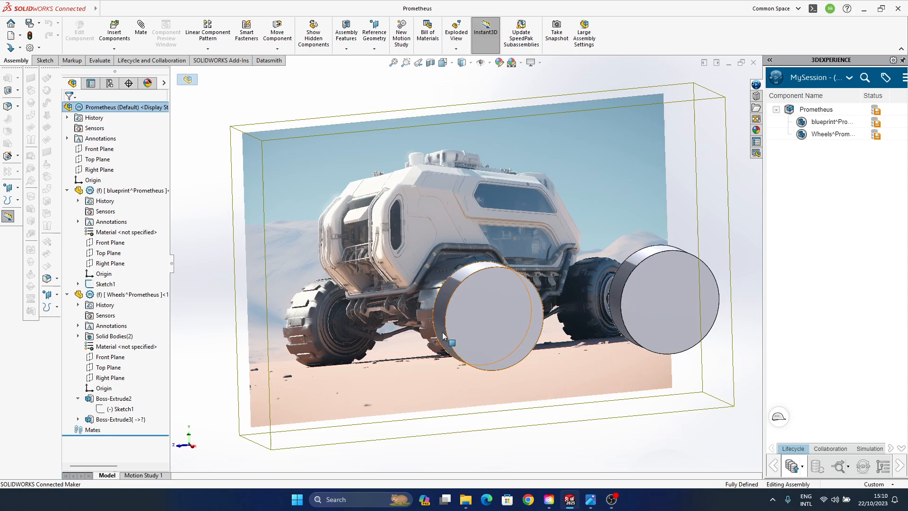
- Insert a new, empty part into the Prometheus assembly
middle_drag(448, 331, 448, 361)
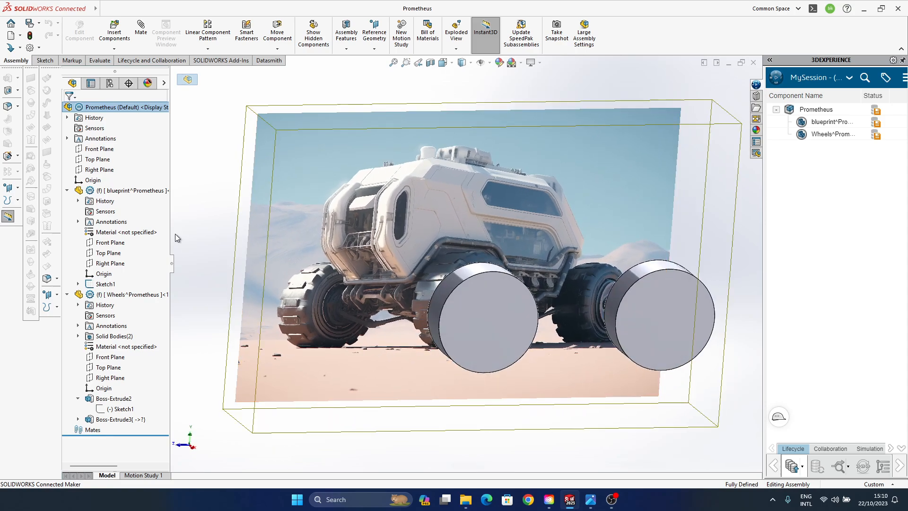
click(114, 49)
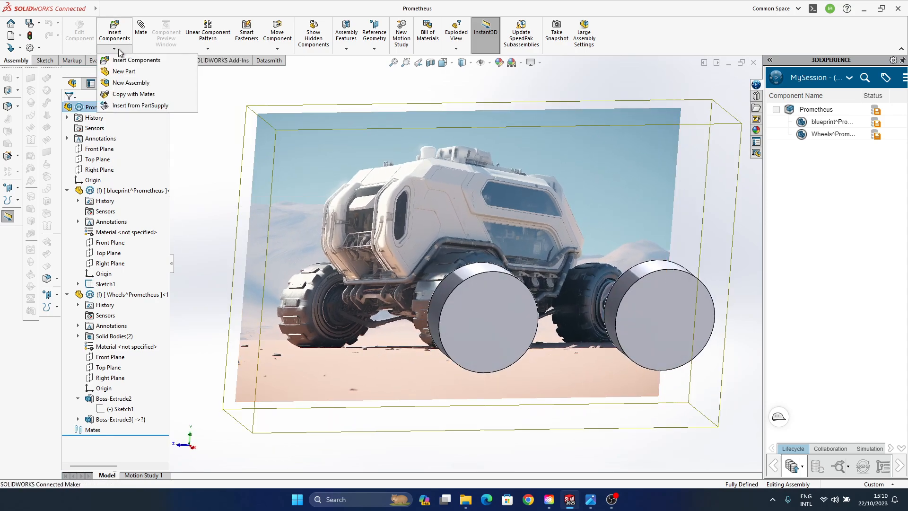
click(174, 73)
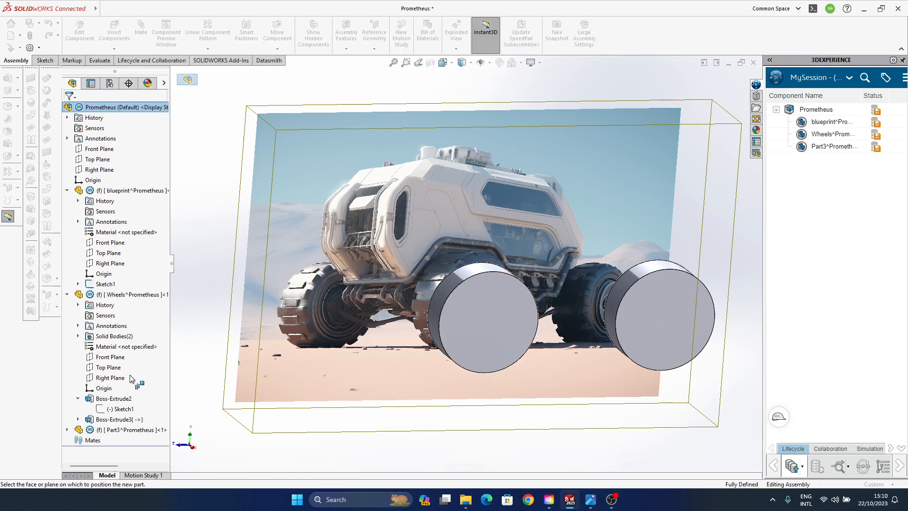
click(138, 430)
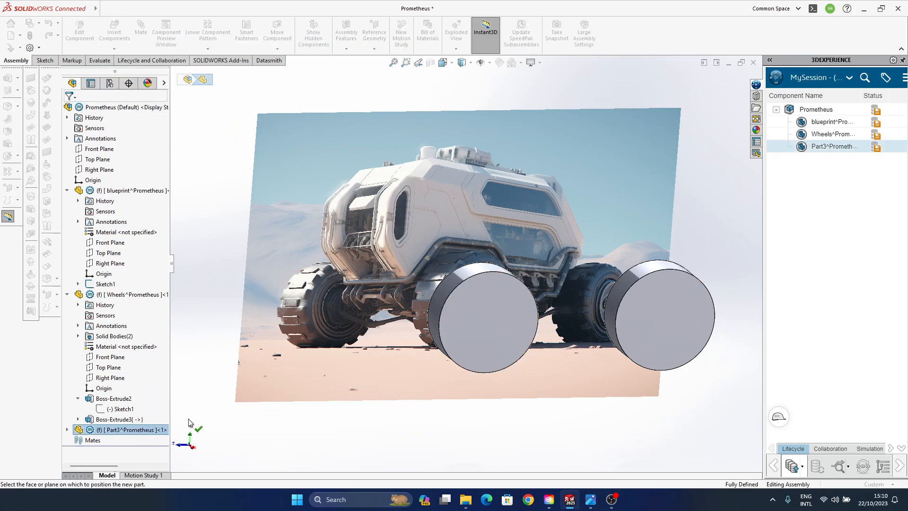
click(207, 380)
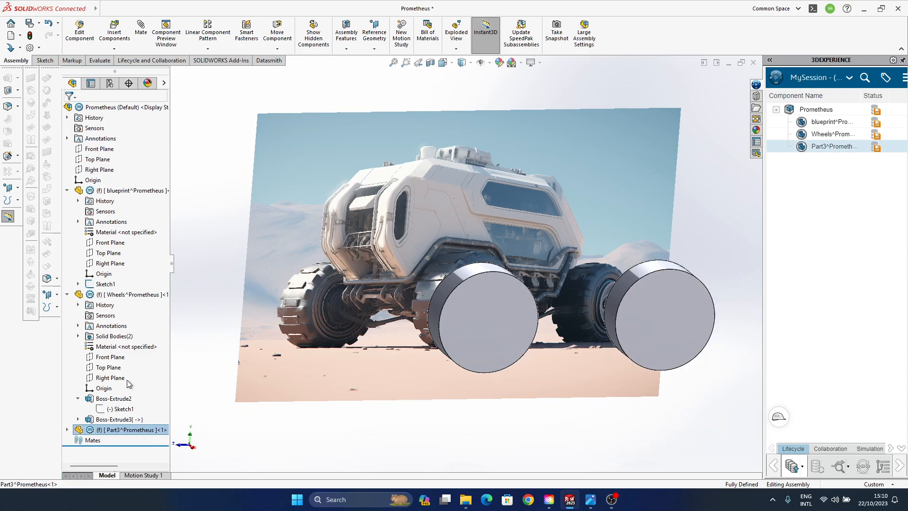
- Rename the newly inserted part as Main body
right_click(132, 432)
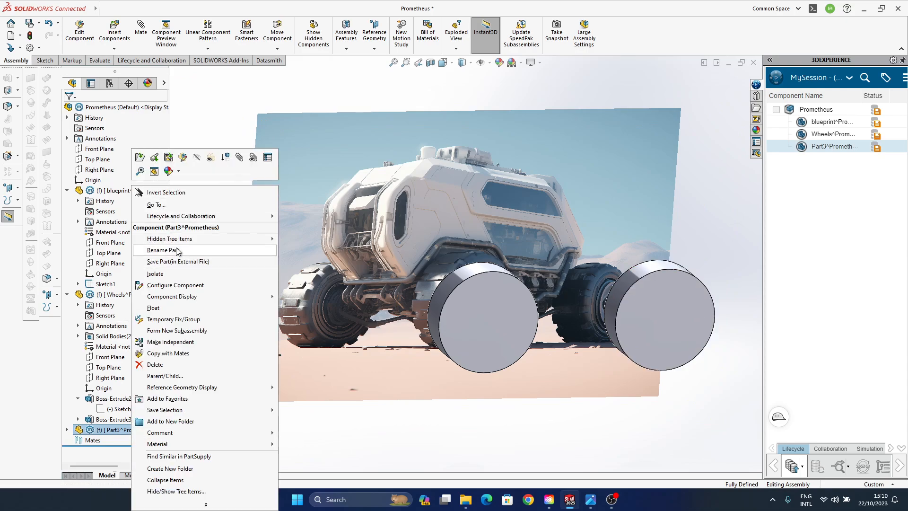
click(176, 250)
text(M)
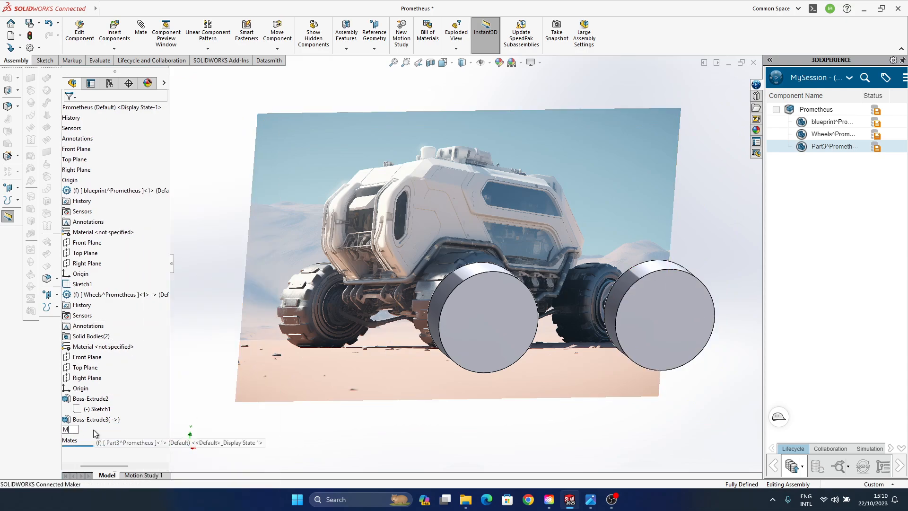
text(ain body)
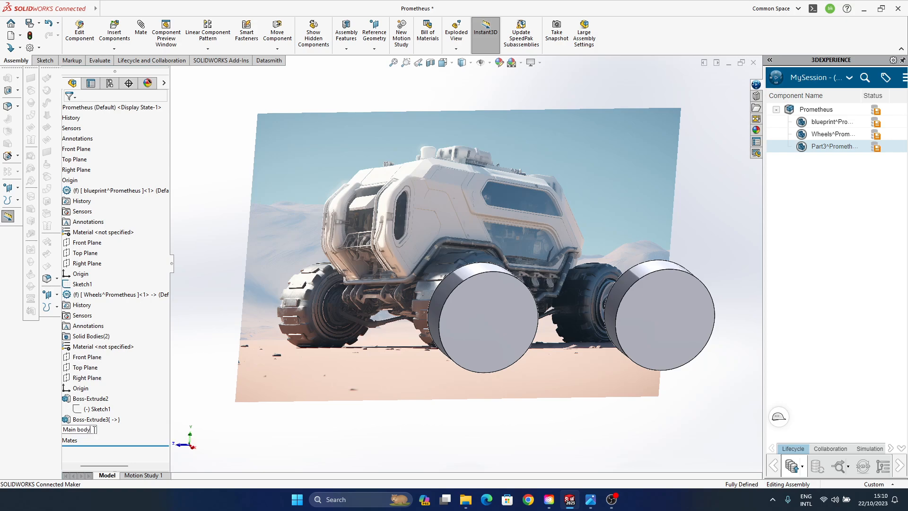
key(Return)
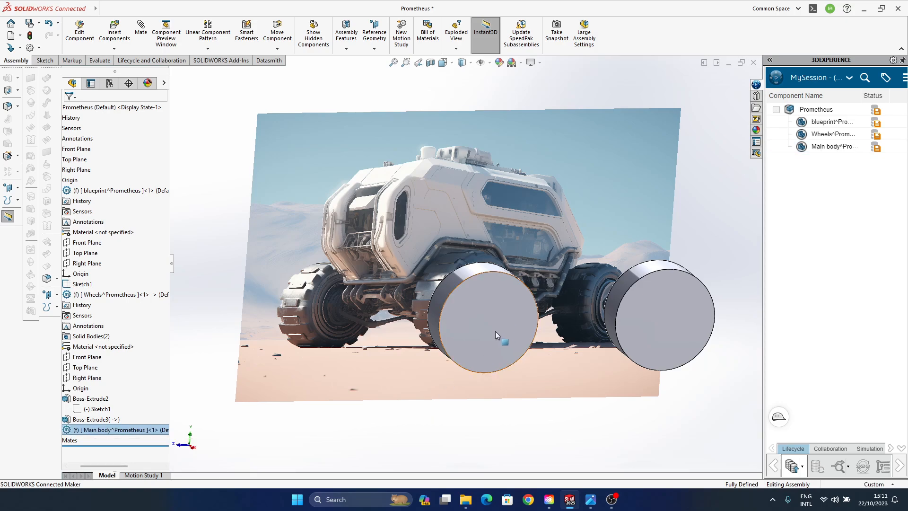
- Enlarge the modelling area by collapsing the 3DEXPERIENCE pane and docking the third tool column beneath the first one
middle_drag(487, 326, 483, 347)
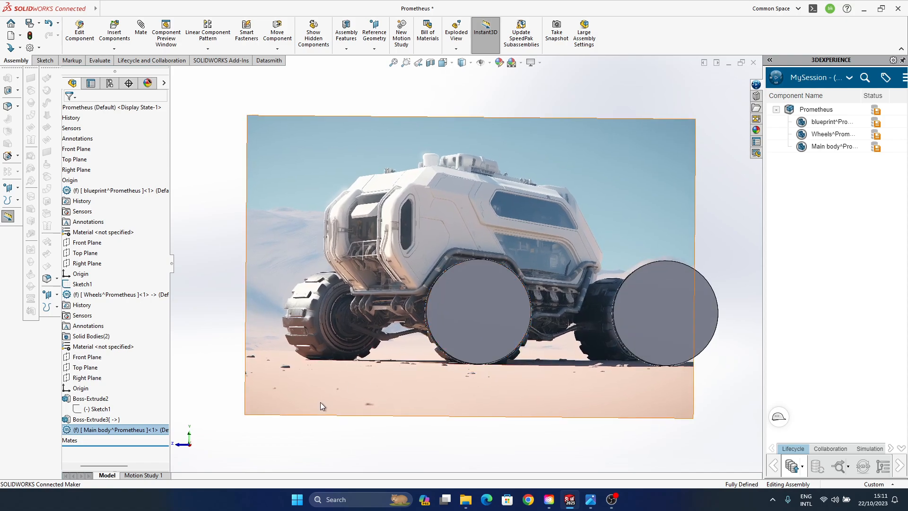
middle_drag(440, 313, 438, 301)
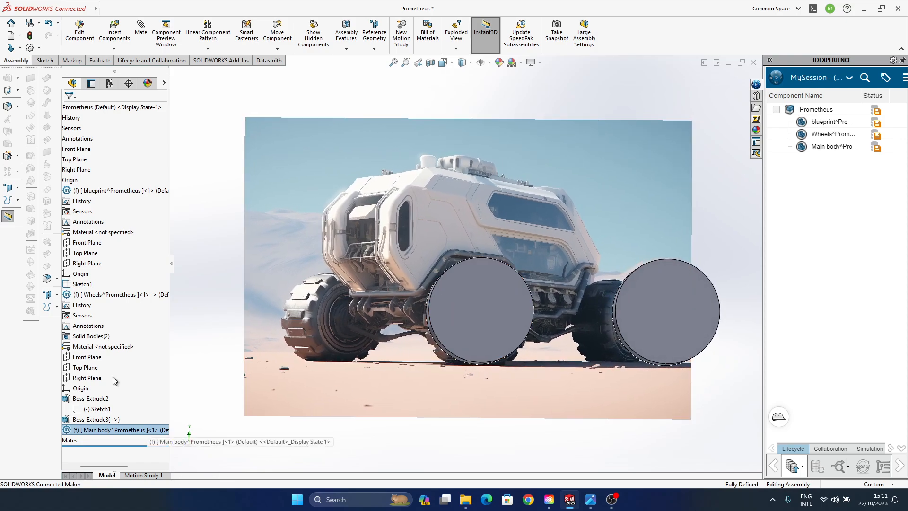
drag(117, 467, 107, 468)
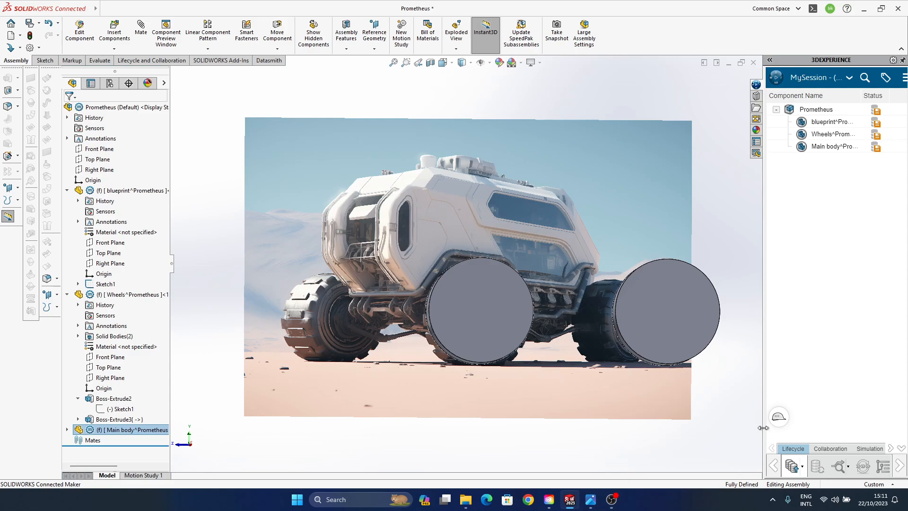
drag(763, 427, 873, 392)
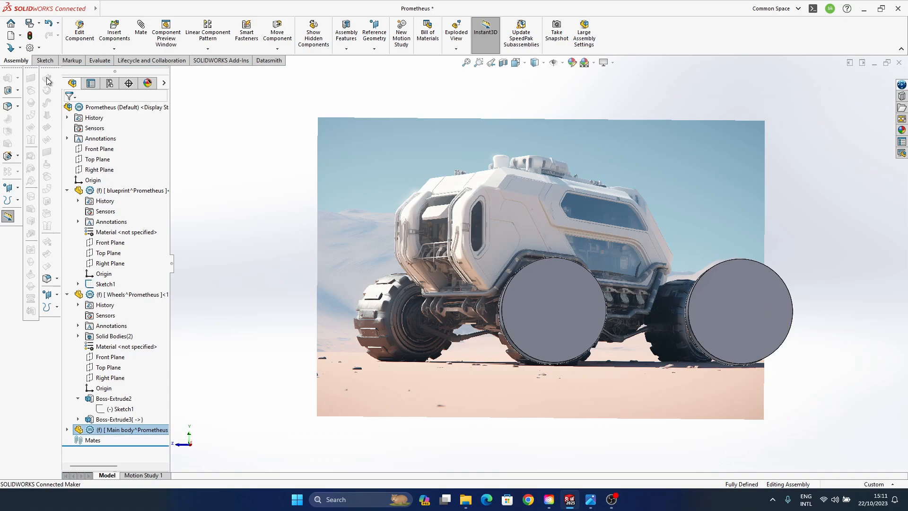
drag(47, 68, 15, 240)
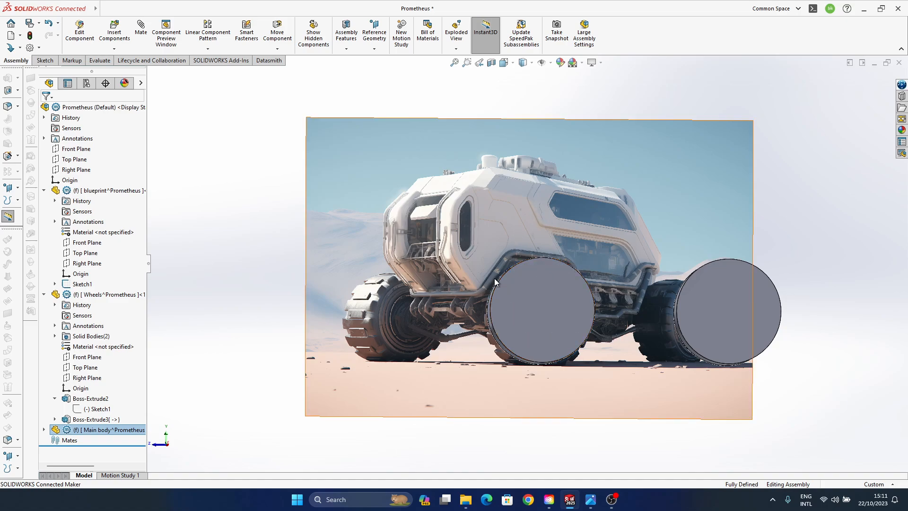
mouse_move(531, 220)
middle_down()
mouse_move(496, 232)
mouse_move(530, 232)
middle_up()
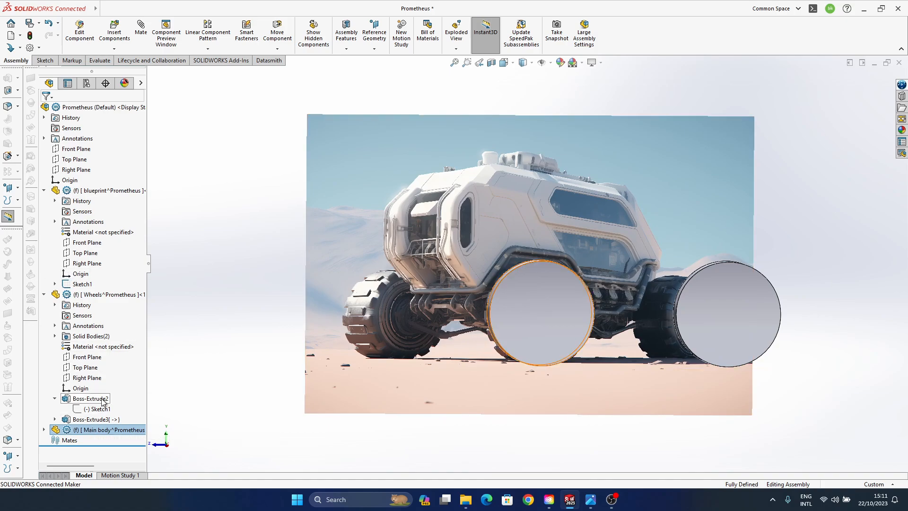
- Collapse the blueprint and Wheels parts in the feature tree and expand the Main body part to show its planes
click(43, 190)
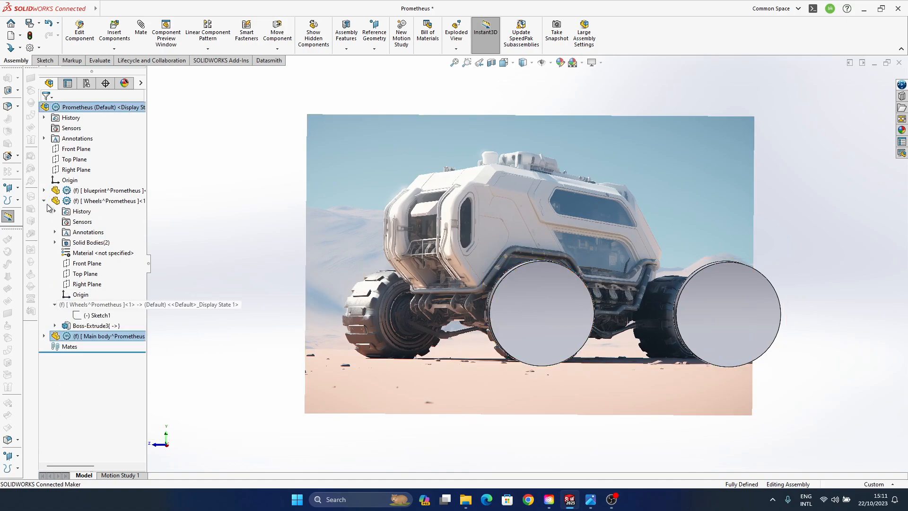
click(44, 200)
click(44, 211)
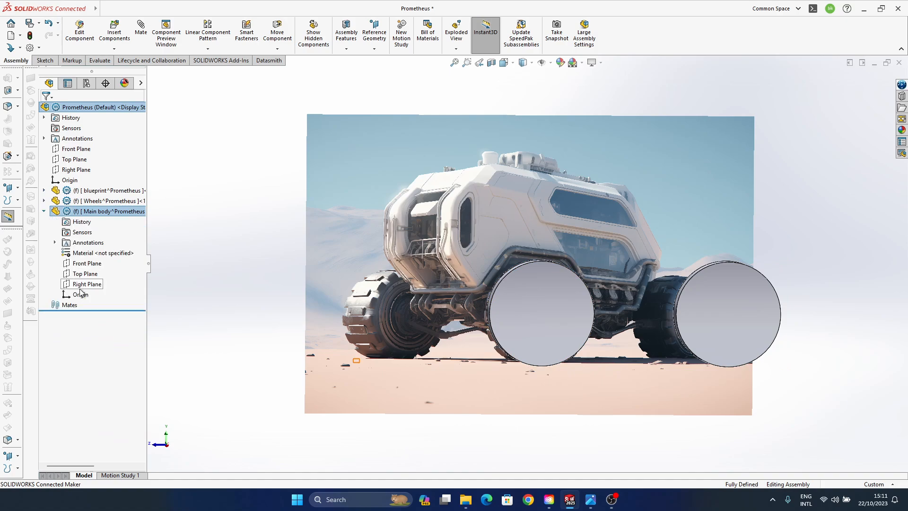
click(188, 253)
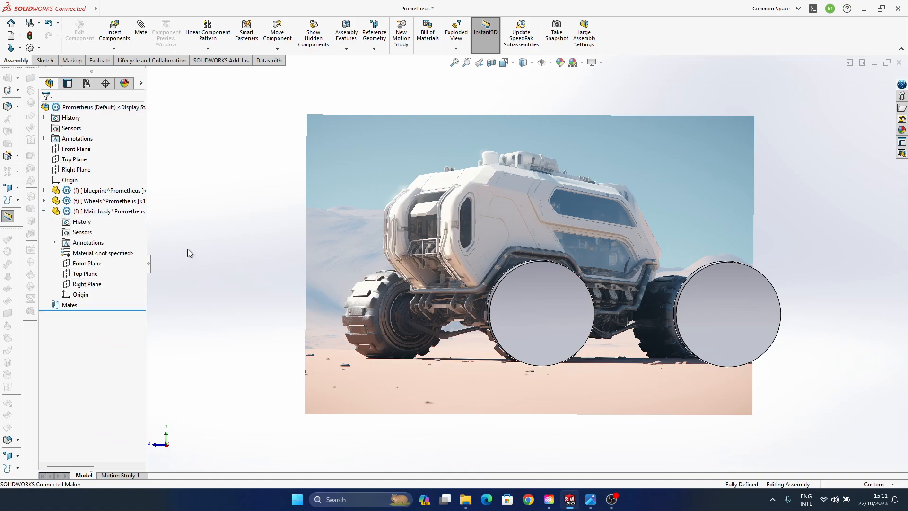
click(86, 274)
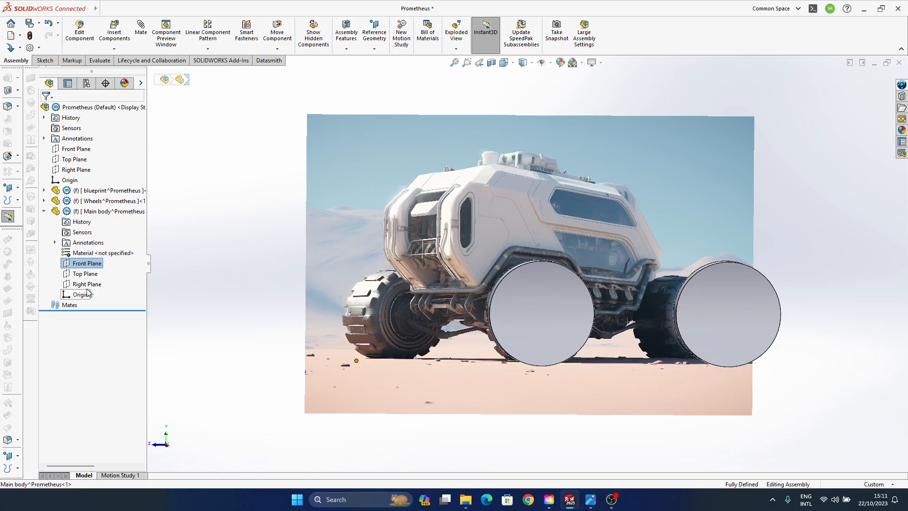
click(88, 285)
click(95, 271)
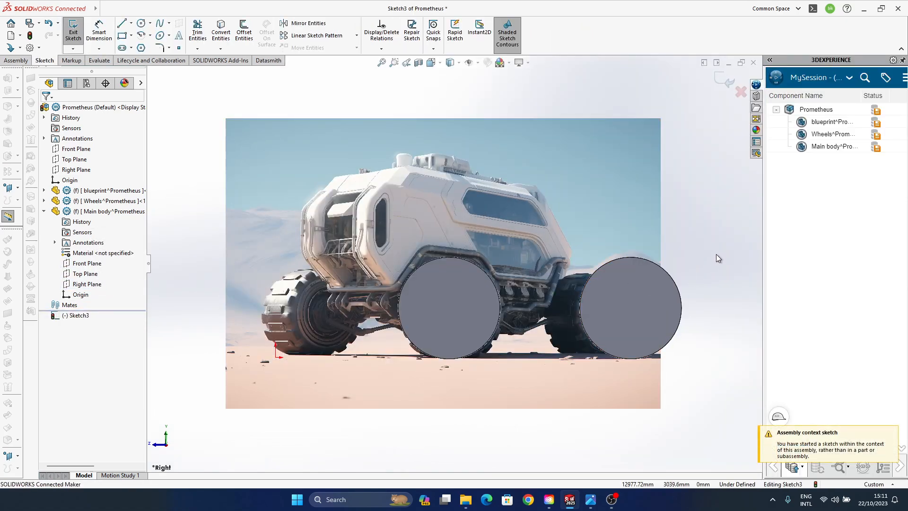
click(740, 91)
click(465, 253)
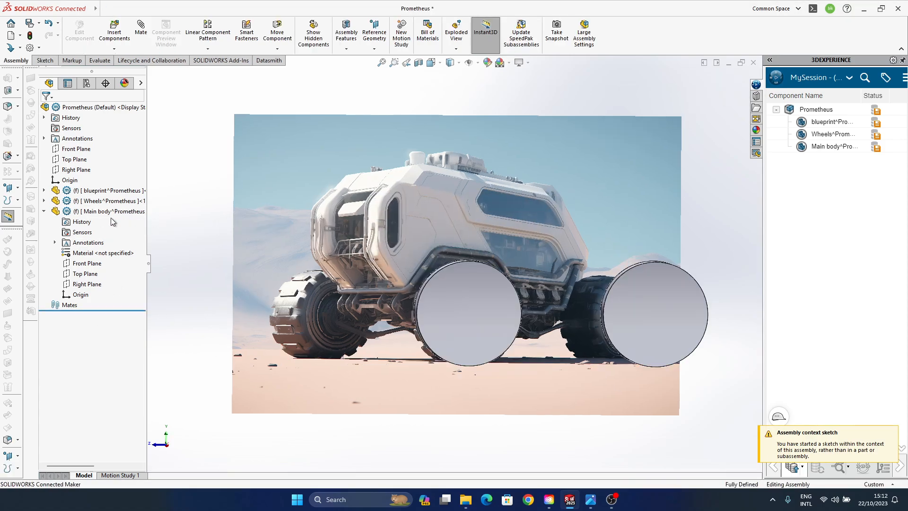
- Edit the Main body part in the context of the assembly and start a sketch on its Right Plane
click(108, 212)
click(163, 186)
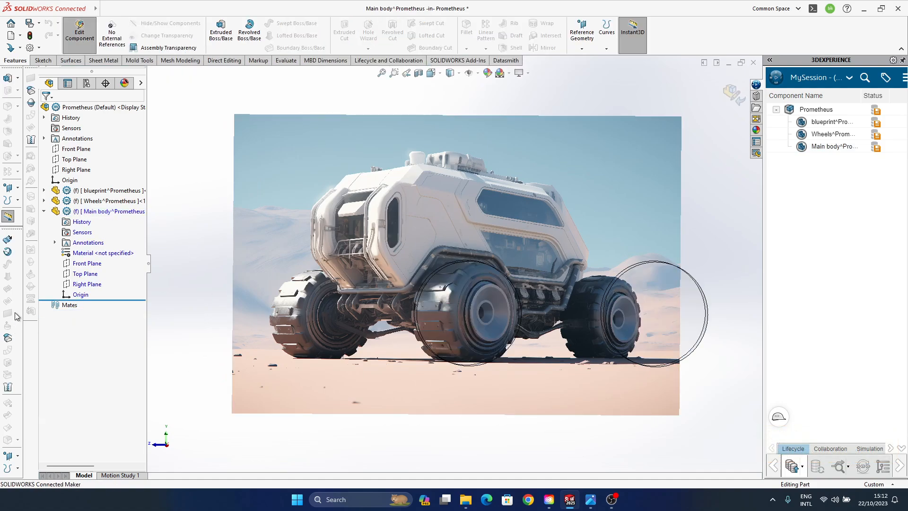
click(105, 285)
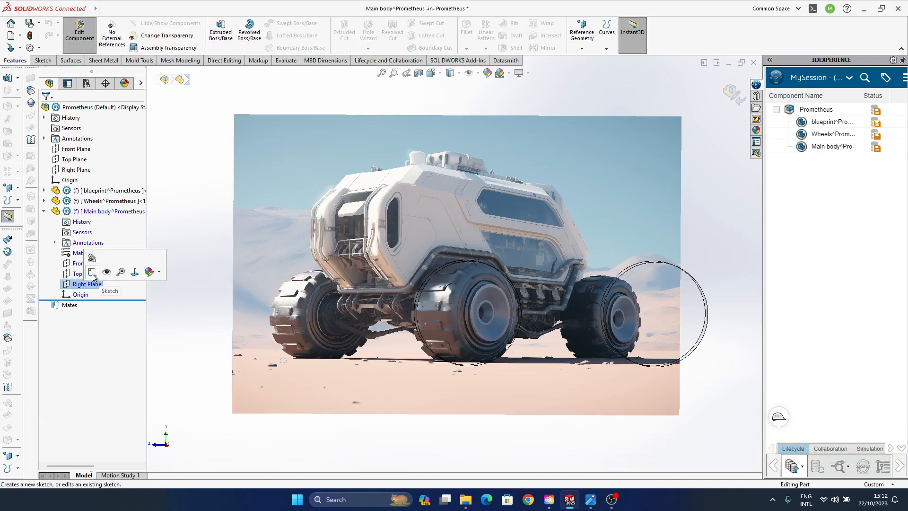
click(92, 258)
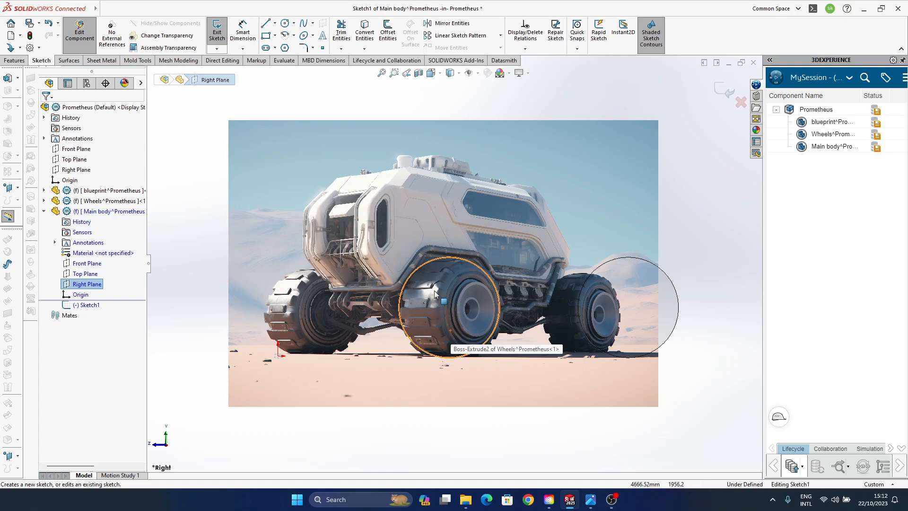
click(592, 86)
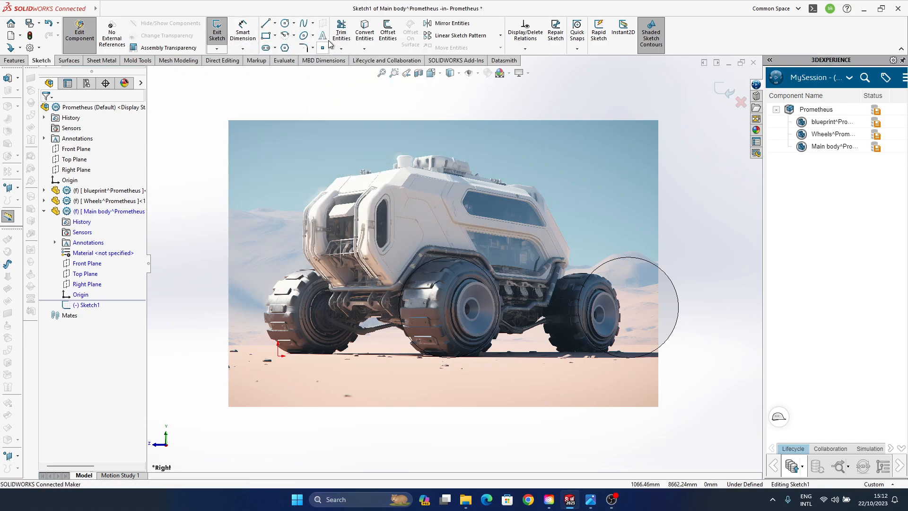
- Sketch the cabin's front edge as a vertical line about 1228 mm long, continued by a line sloping down and rearward
click(269, 23)
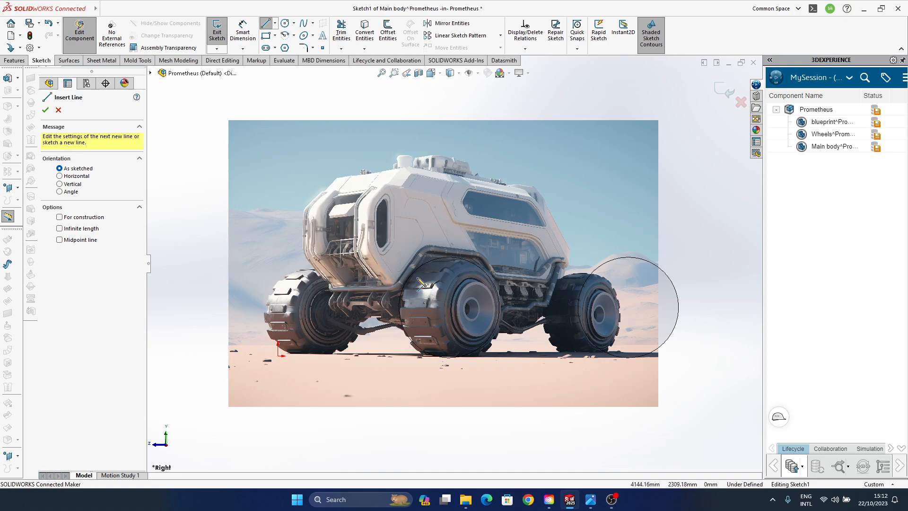
click(362, 209)
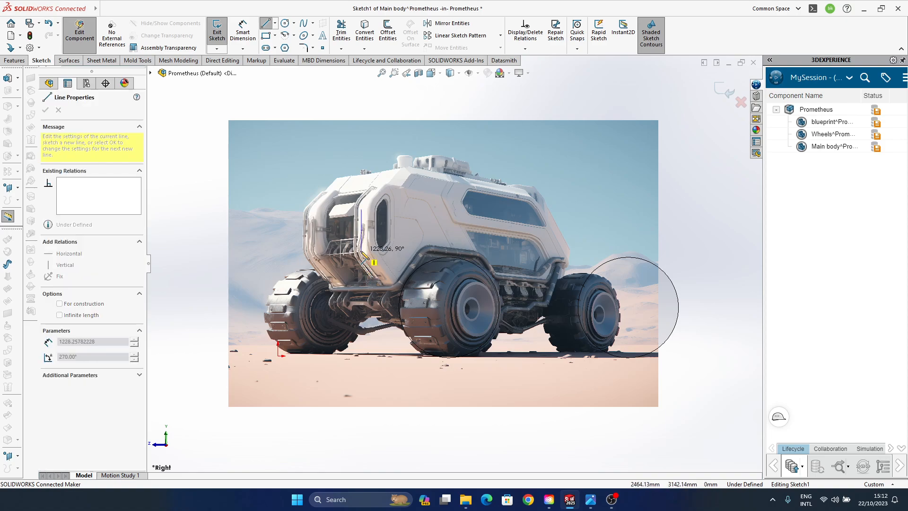
click(361, 257)
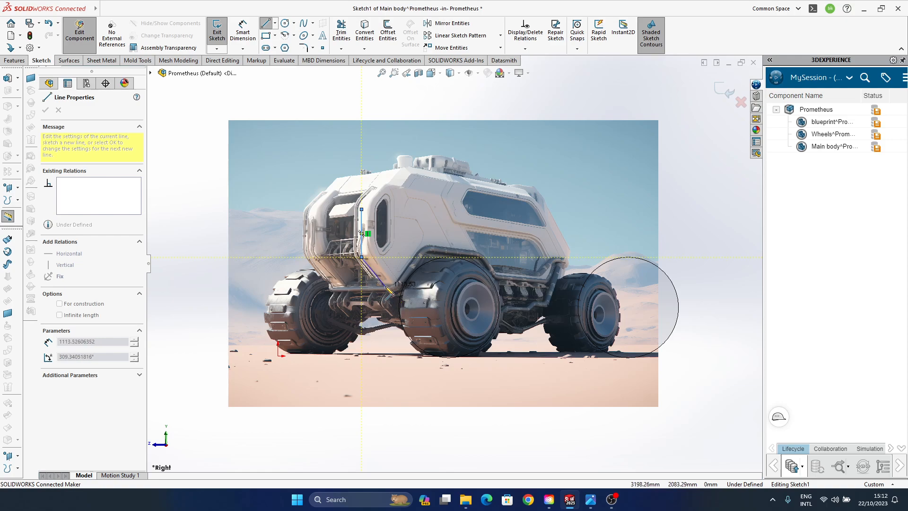
click(382, 284)
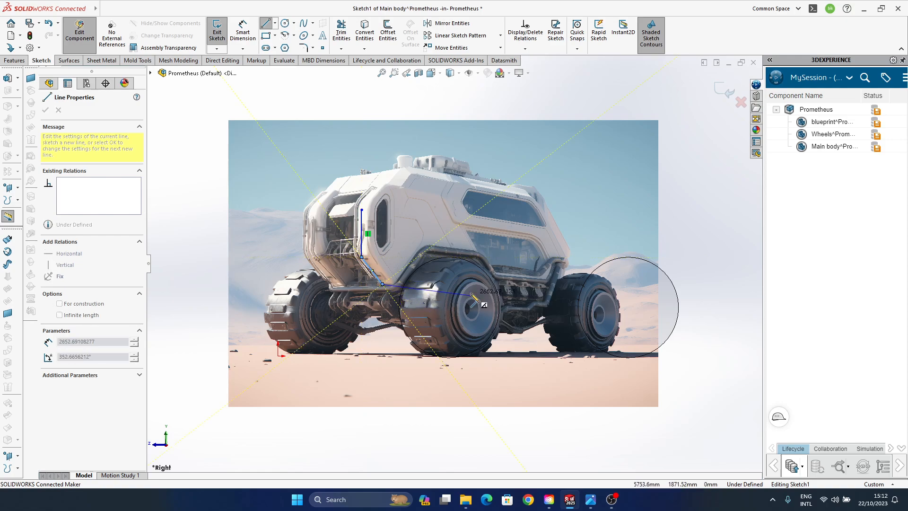
key(Escape)
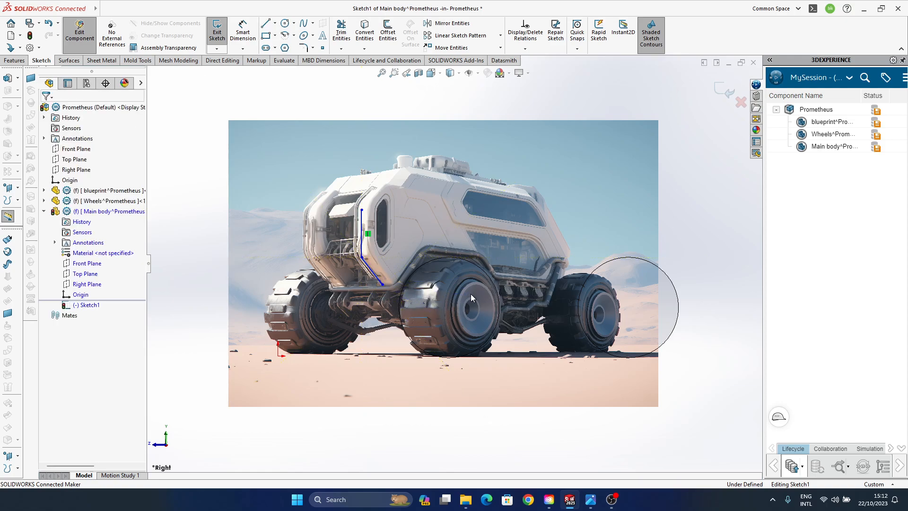
- Extend the vertical front line slightly upward by moving its upper end point along the cabin edge in the picture
click(361, 217)
drag(362, 210, 362, 205)
click(686, 222)
- Sketch a line about 1448 mm long rising rearward from the front edge's upper end, continued by a horizontal roof line about 5384 mm long
scroll(413, 221, down, 1)
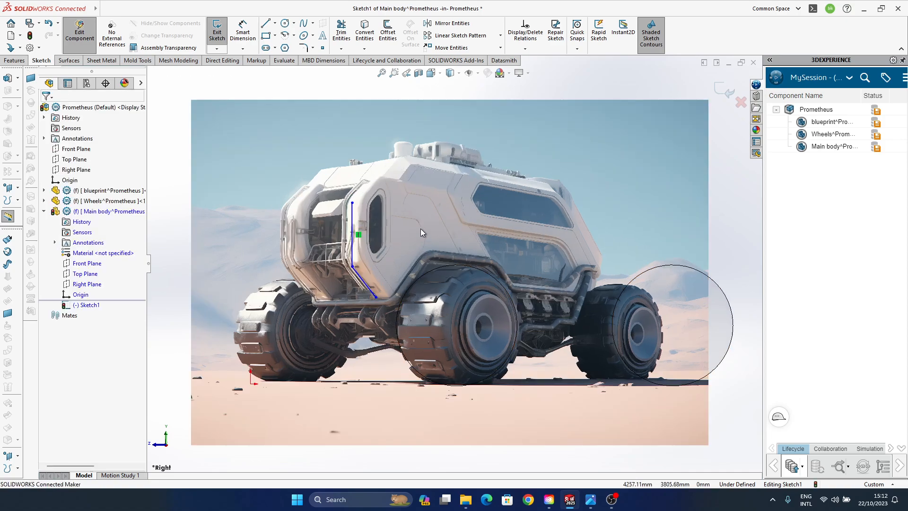
scroll(421, 230, down, 1)
ctrl+middle_drag(421, 229, 357, 278)
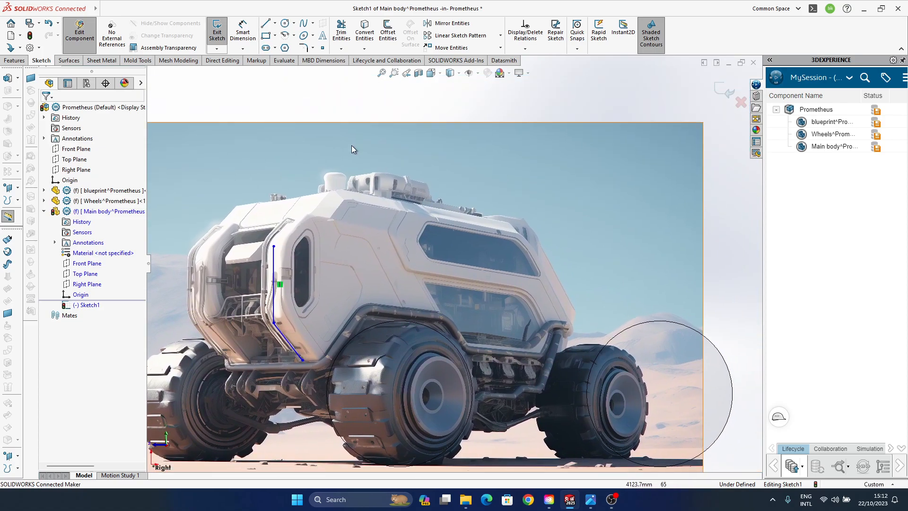
click(266, 23)
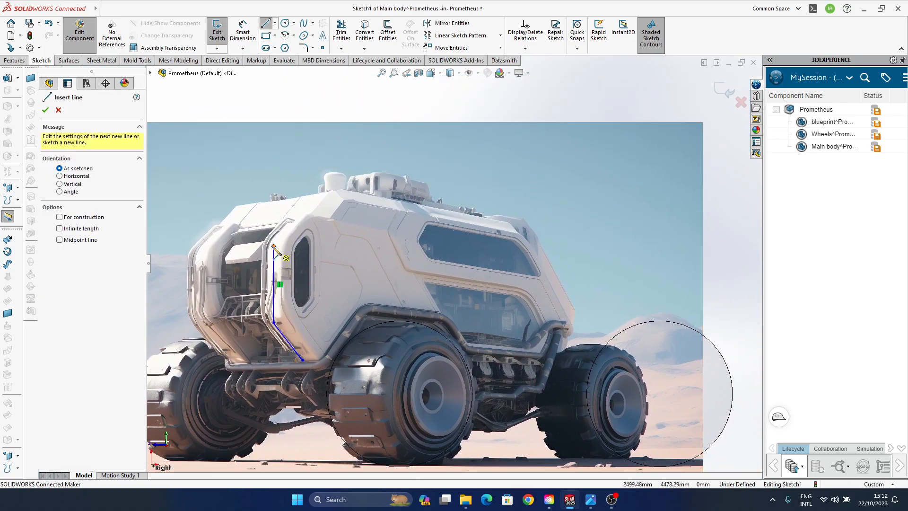
click(274, 246)
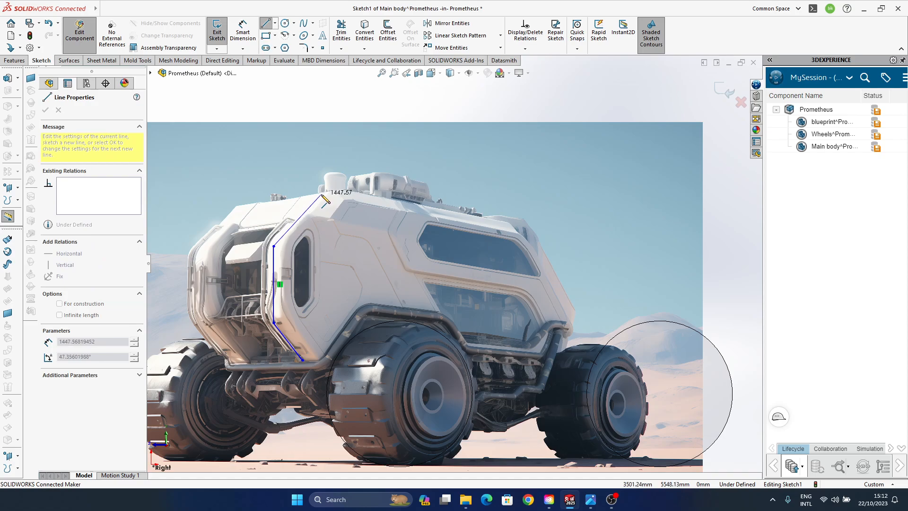
click(321, 193)
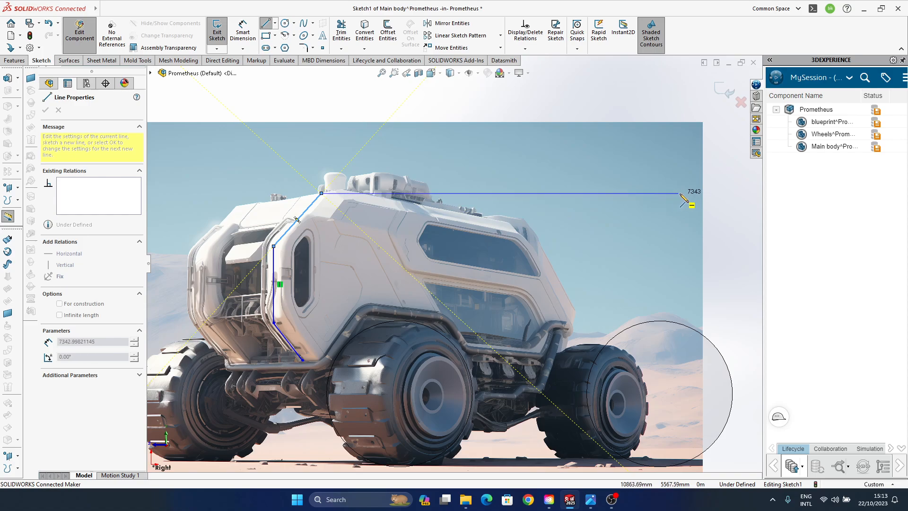
scroll(672, 194, up, 2)
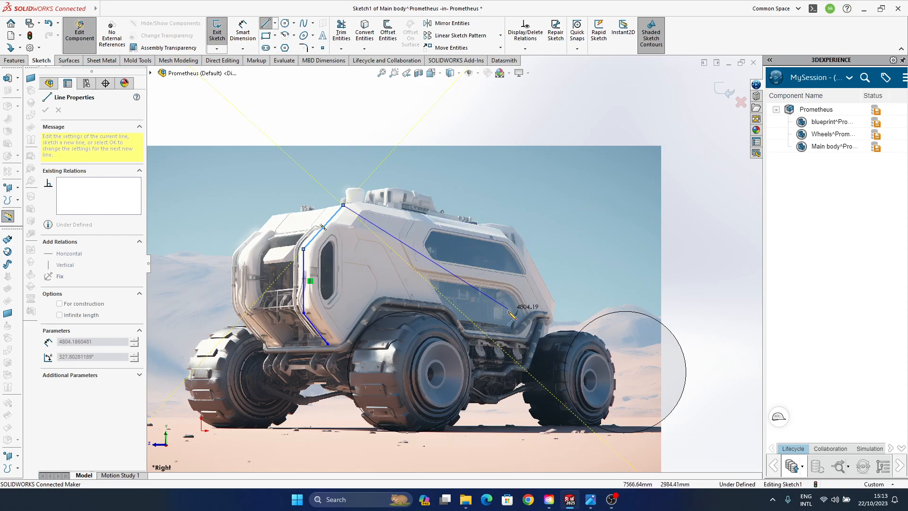
click(561, 205)
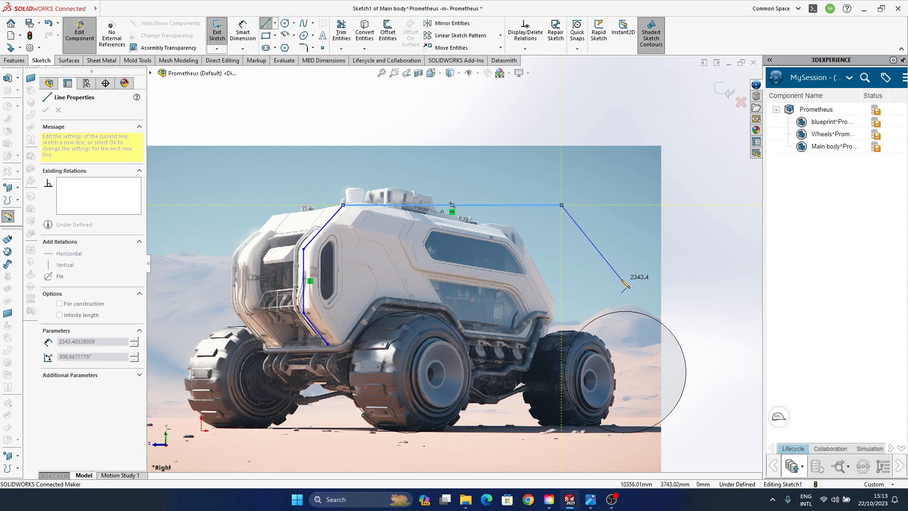
- Close the outline with a rear line sloping down about 2343 mm, a line angled back in about 1723 mm and a horizontal bottom line
click(621, 279)
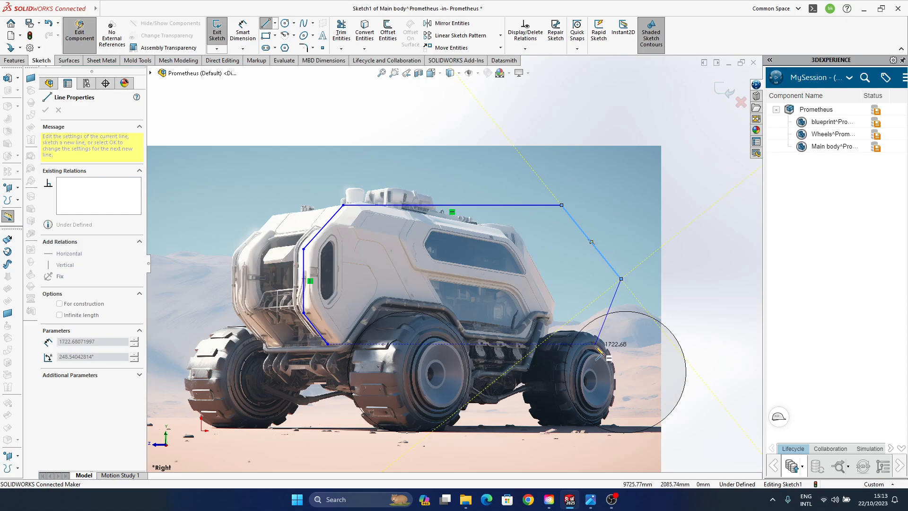
click(597, 345)
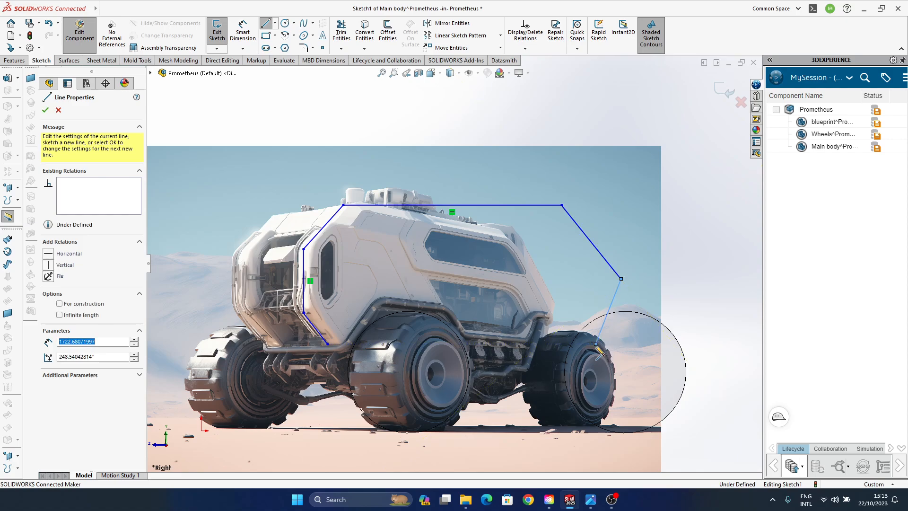
click(328, 345)
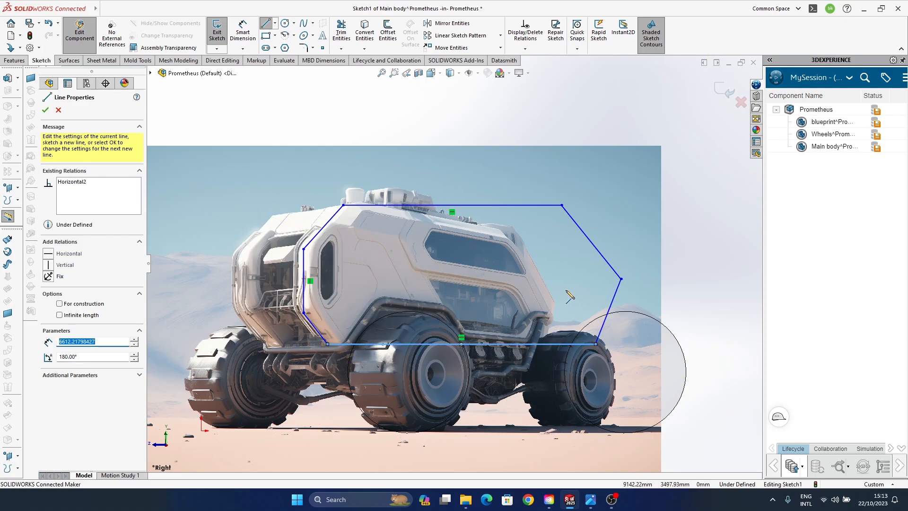
key(Escape)
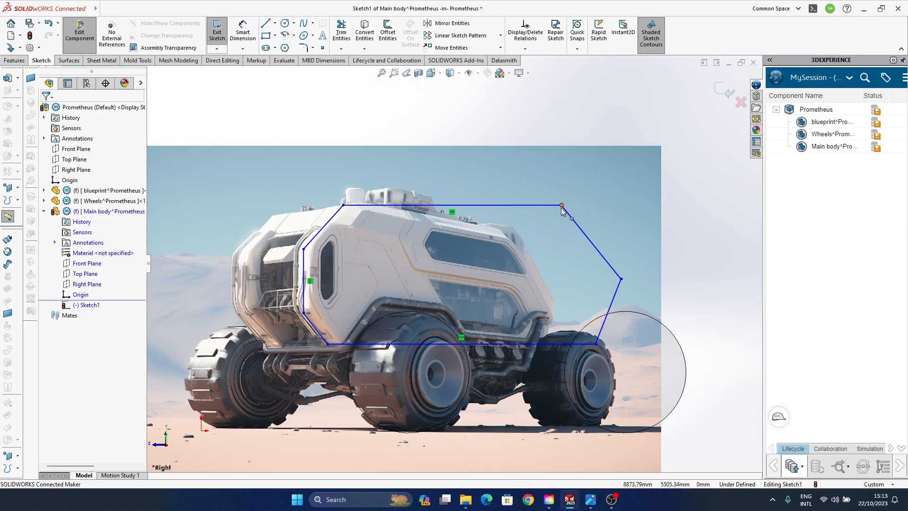
- Move the roof line's rear corner slightly forward and the rearmost corner down and forward, and exit the sketch
drag(562, 205, 544, 206)
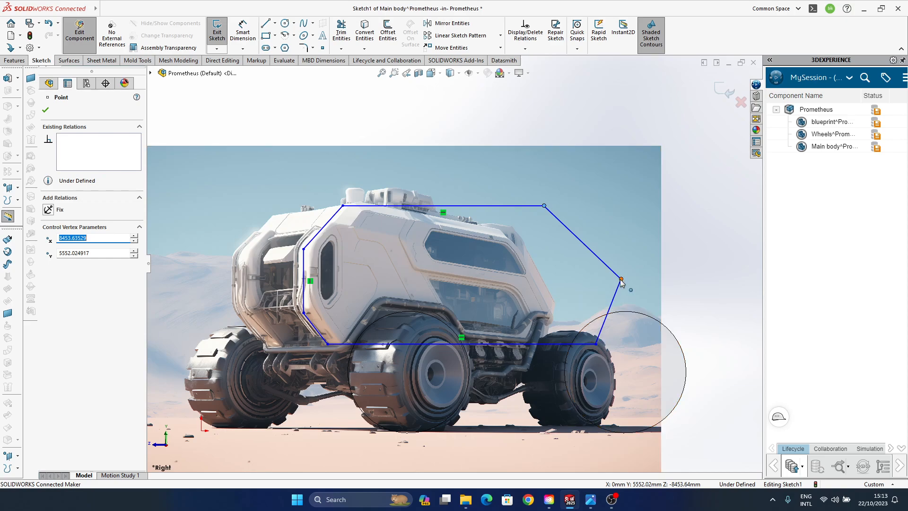
drag(621, 278, 610, 302)
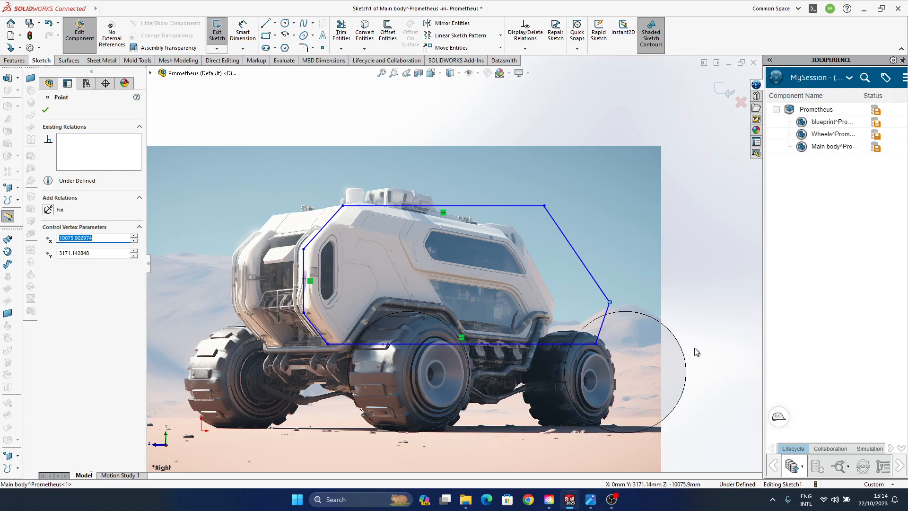
click(717, 298)
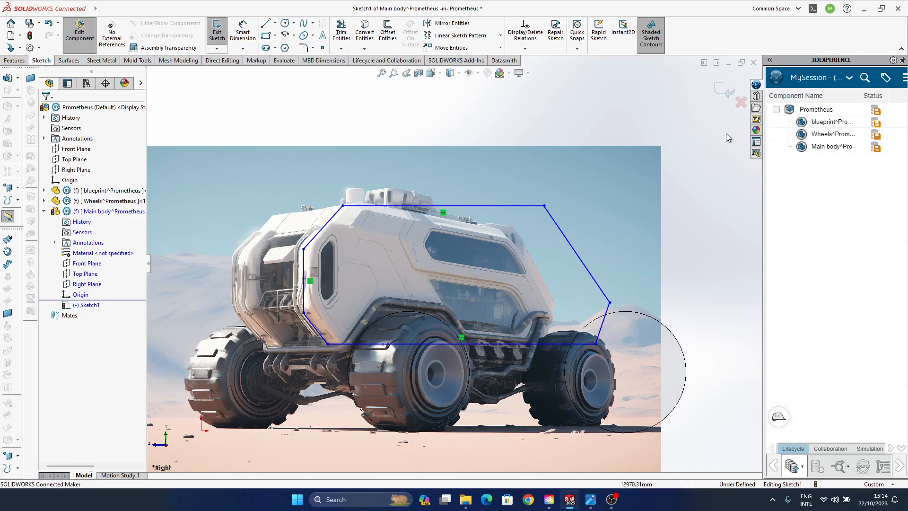
click(725, 91)
- Start a Boss-Extrude of the body outline from its sketch plane, with a Blind depth of 1500 mm in the first direction
mouse_move(416, 277)
middle_down()
mouse_move(454, 287)
mouse_move(494, 269)
mouse_move(492, 284)
mouse_move(437, 290)
middle_up()
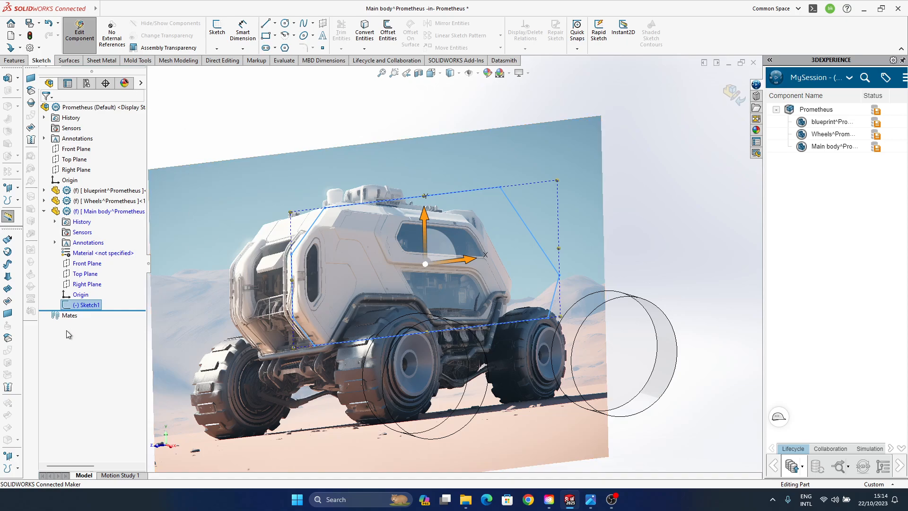
mouse_move(380, 304)
middle_down()
mouse_move(431, 331)
mouse_move(355, 311)
mouse_move(337, 326)
mouse_move(368, 331)
mouse_move(378, 323)
middle_up()
alt+middle_drag(705, 311, 700, 337)
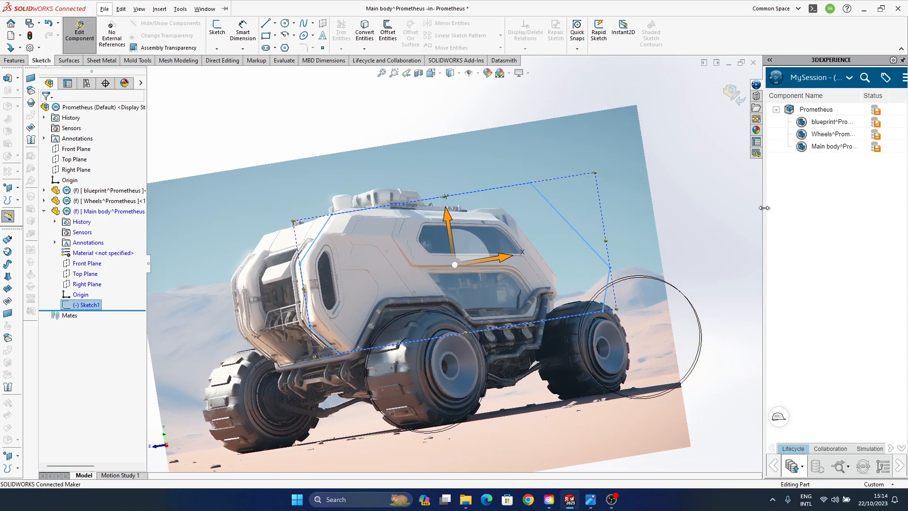
drag(765, 207, 899, 208)
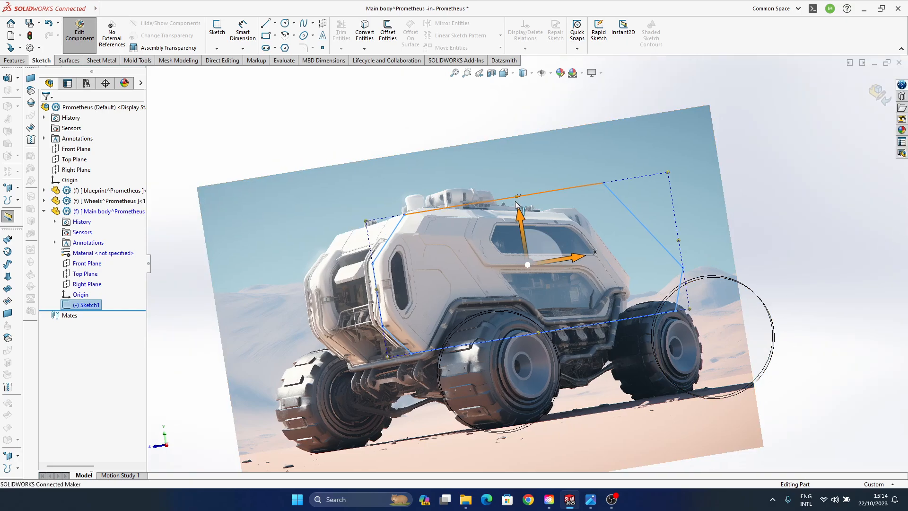
middle_drag(702, 261, 565, 214)
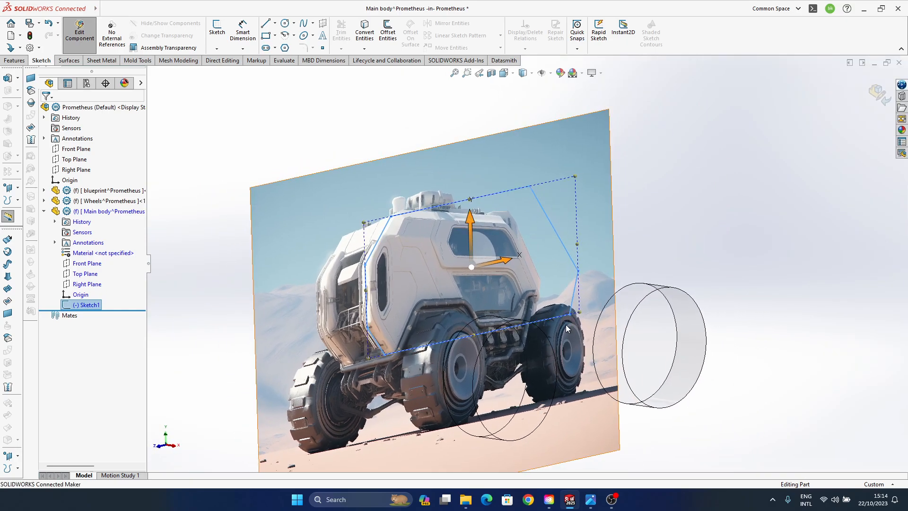
middle_drag(613, 324, 643, 326)
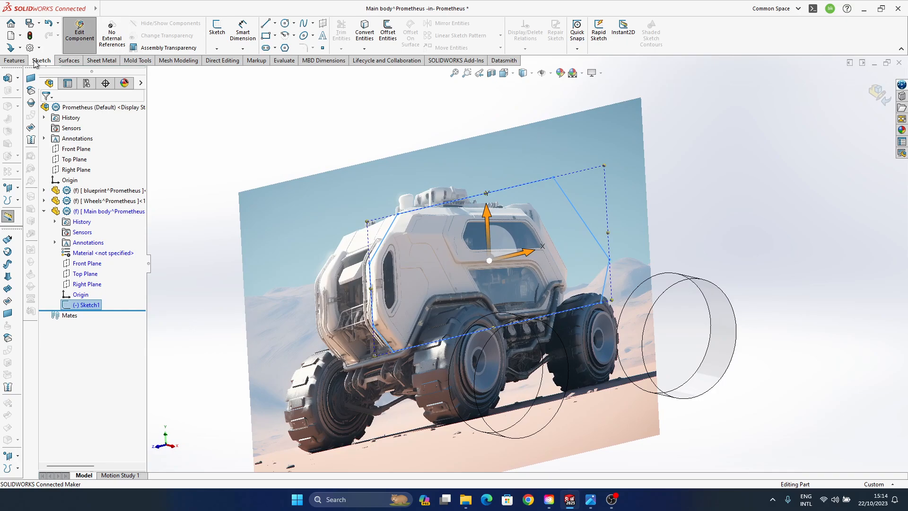
click(14, 60)
click(221, 31)
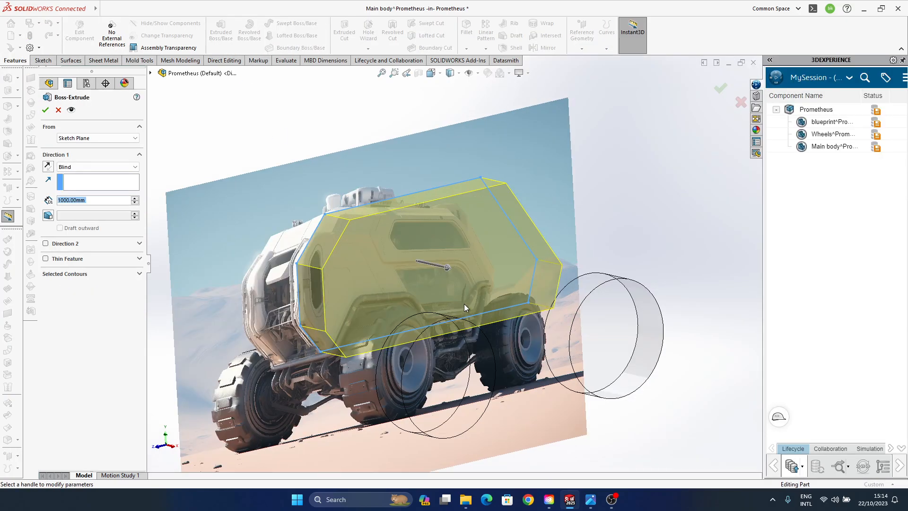
middle_drag(402, 318, 457, 315)
mouse_move(437, 270)
mouse_down()
mouse_move(457, 274)
mouse_move(433, 267)
mouse_move(442, 270)
mouse_up()
mouse_move(445, 342)
middle_down()
mouse_move(464, 345)
mouse_move(476, 331)
mouse_move(439, 321)
mouse_move(284, 317)
middle_up()
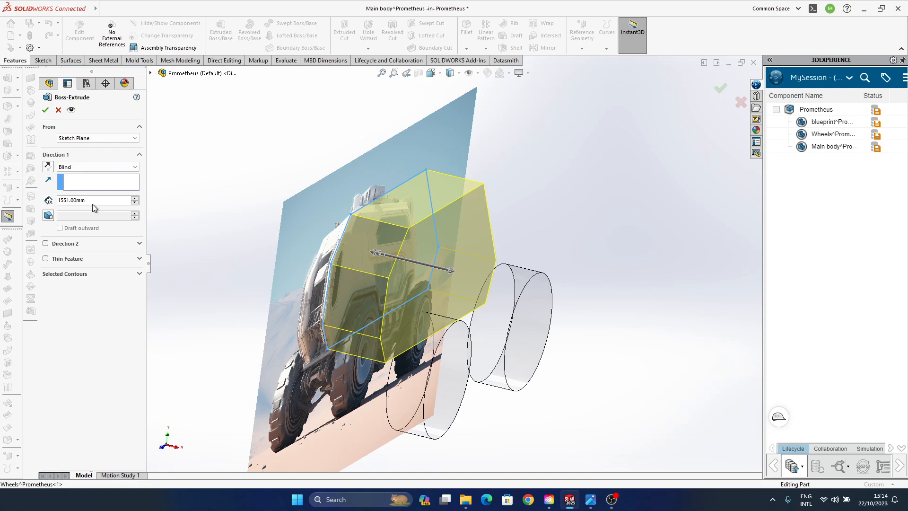
right_click(74, 203)
mouse_move(79, 211)
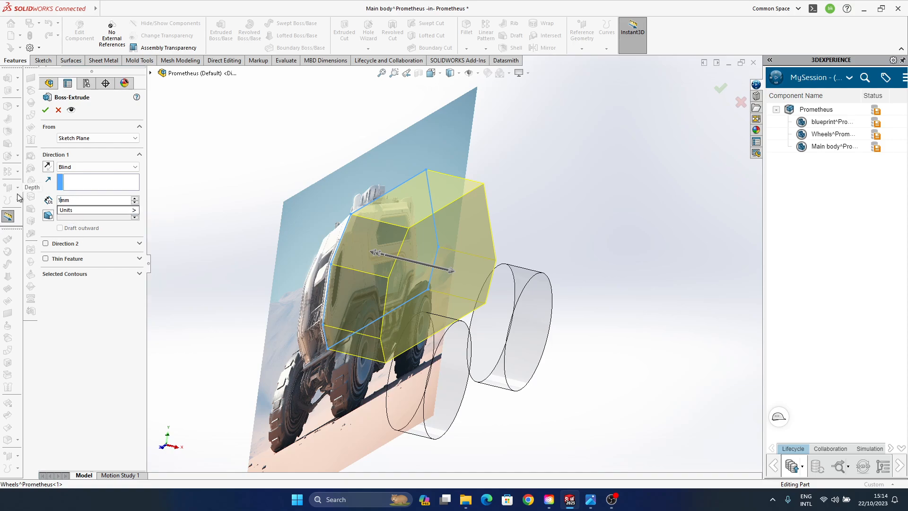
click(185, 237)
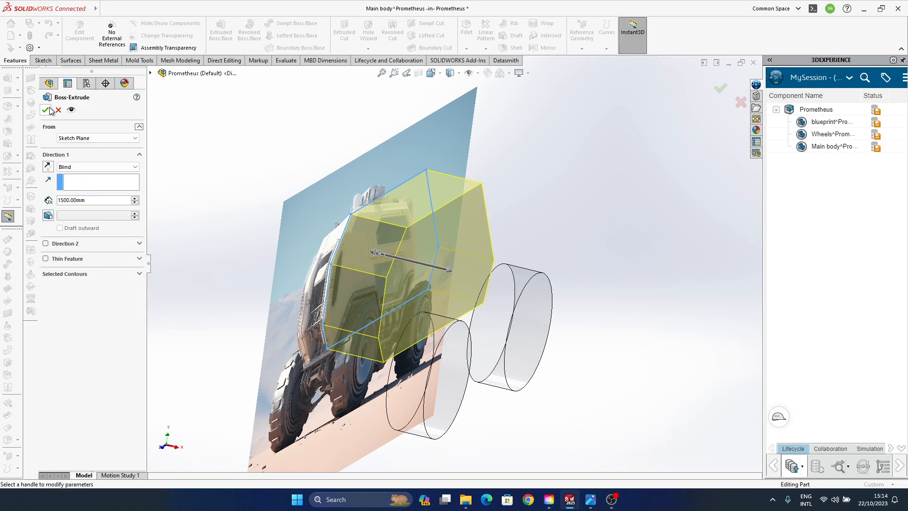
- Add a second Blind direction of 1500 mm to the body extrusion and complete the feature
click(96, 243)
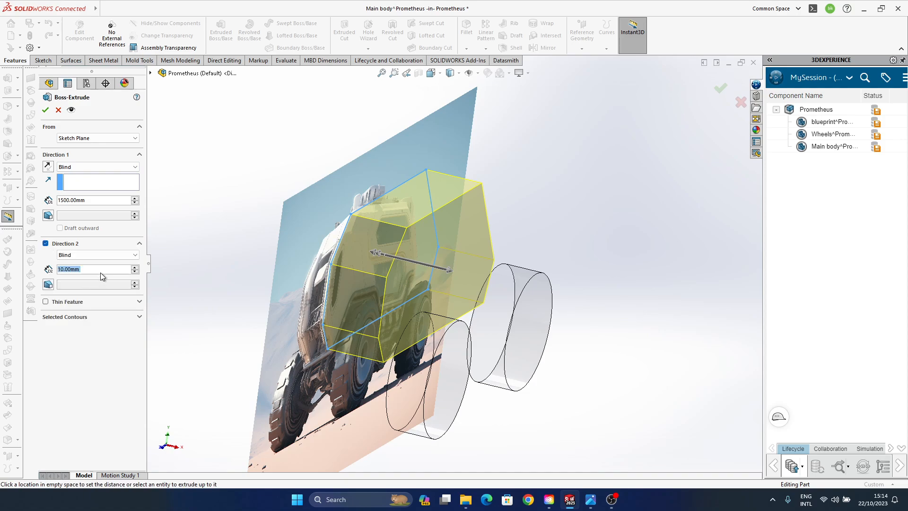
text(1)
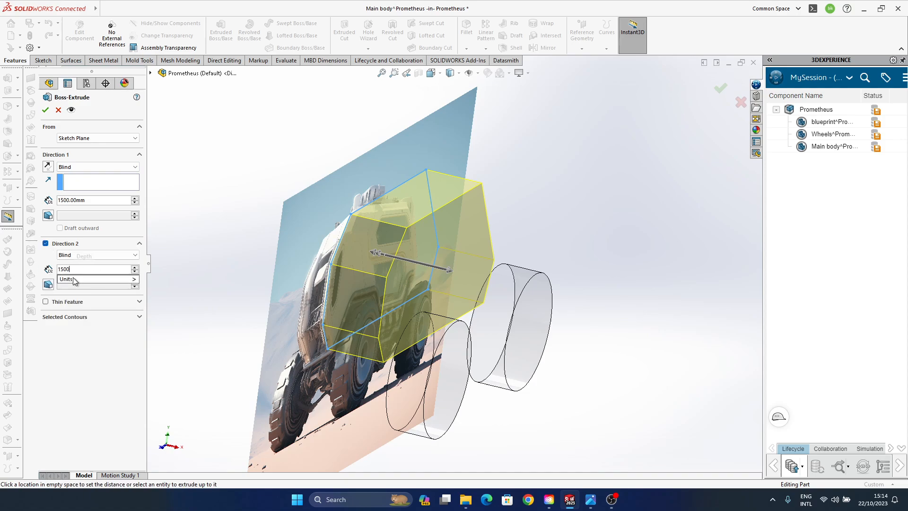
text(500)
key(Return)
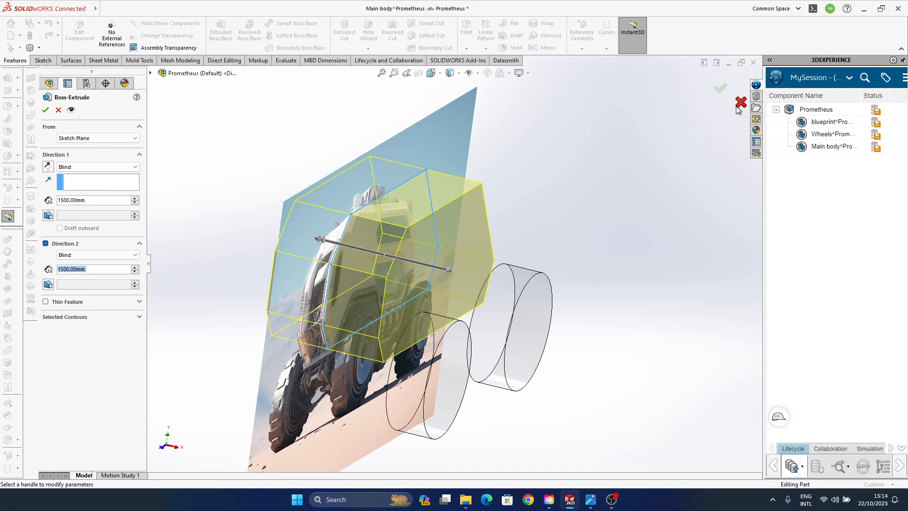
click(720, 87)
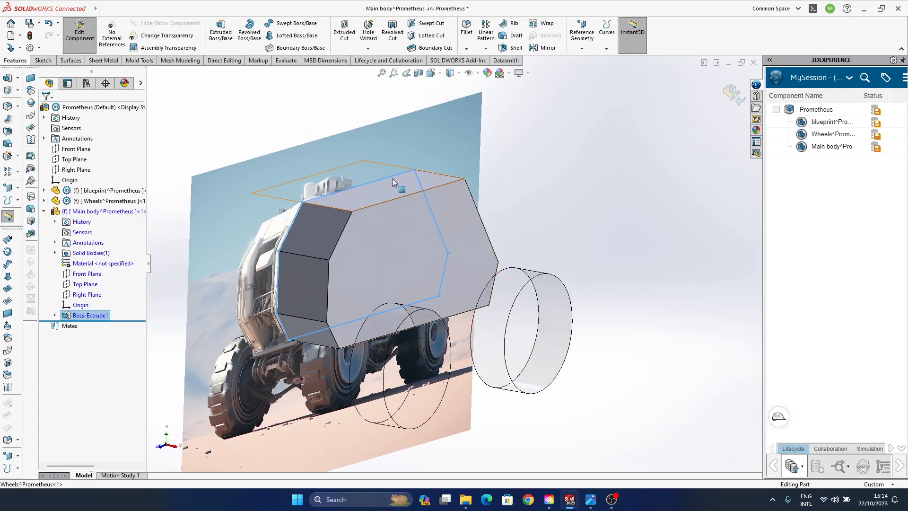
- Finish editing the Main body part and return to the assembly
click(393, 178)
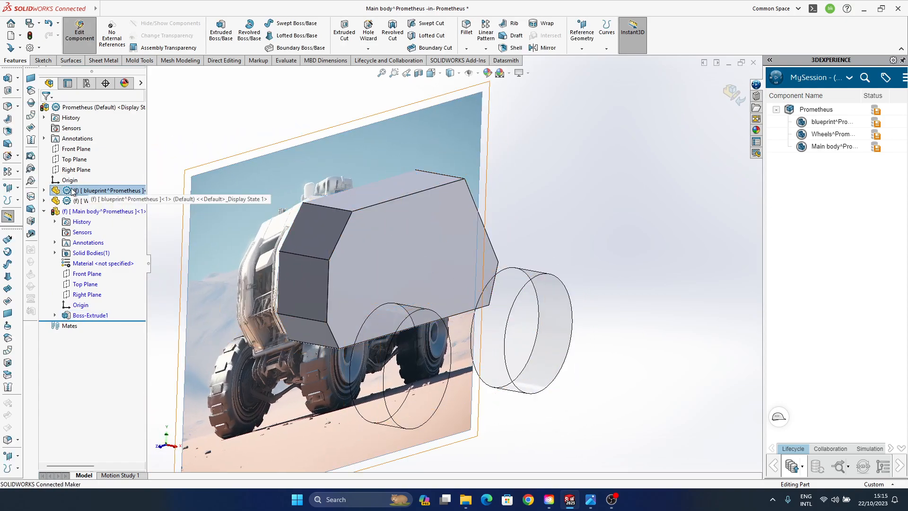
click(733, 92)
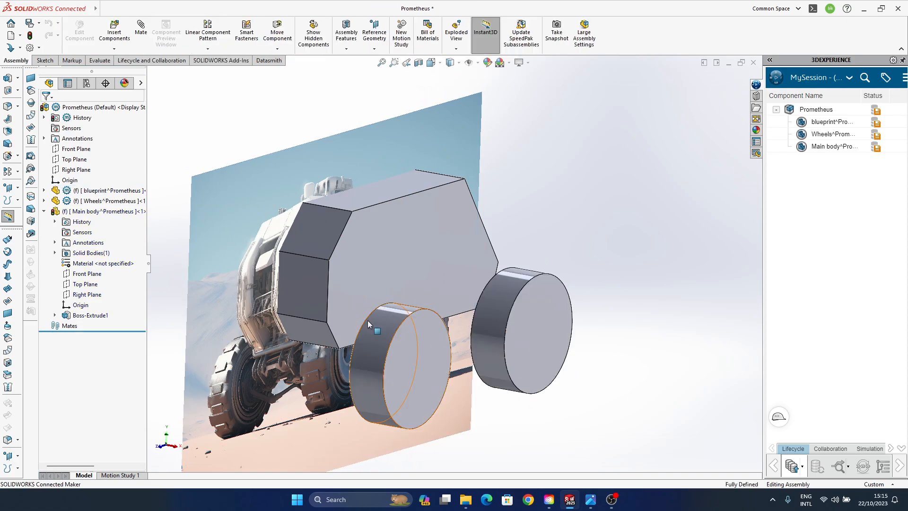
mouse_move(414, 266)
middle_down()
mouse_move(454, 253)
mouse_move(440, 259)
mouse_move(392, 245)
mouse_move(525, 284)
mouse_move(562, 321)
mouse_move(569, 315)
mouse_move(426, 265)
middle_up()
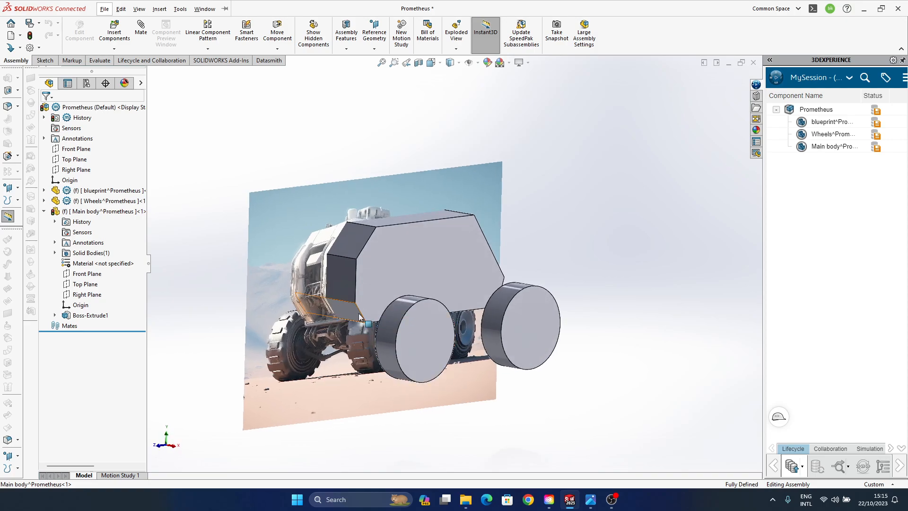
click(43, 190)
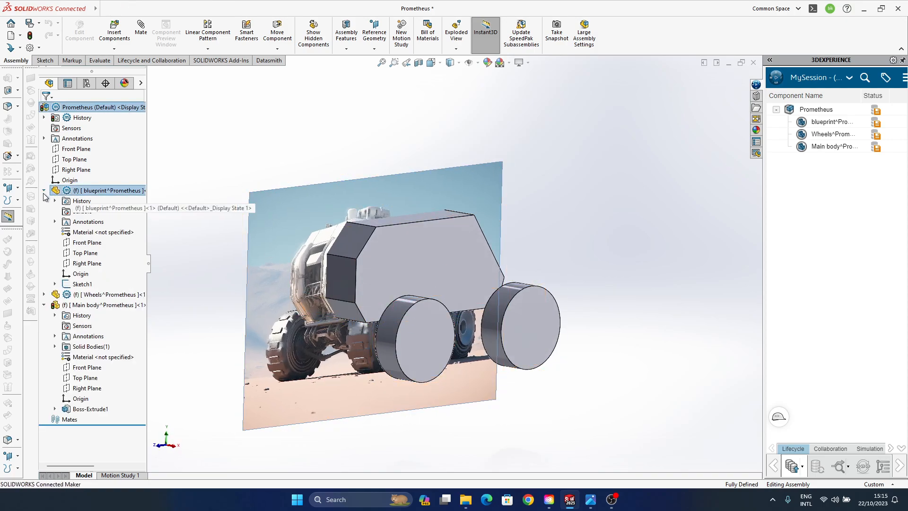
click(75, 284)
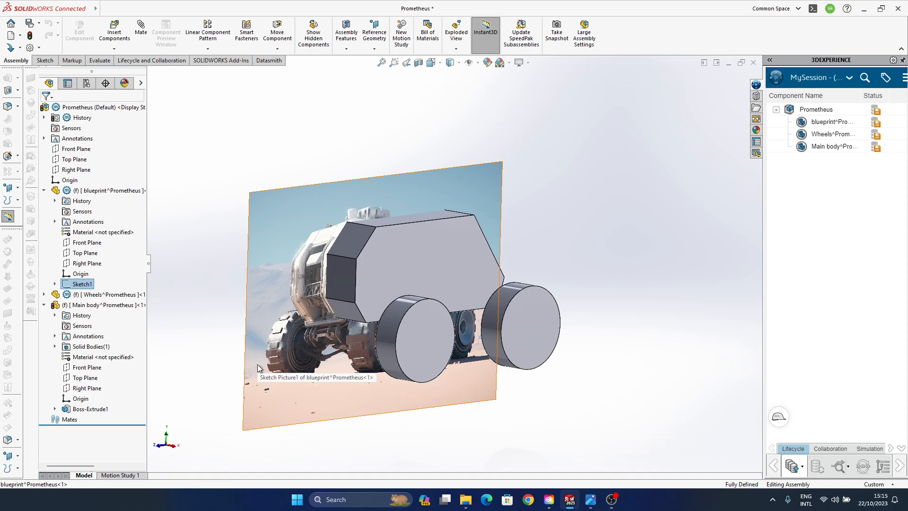
click(101, 191)
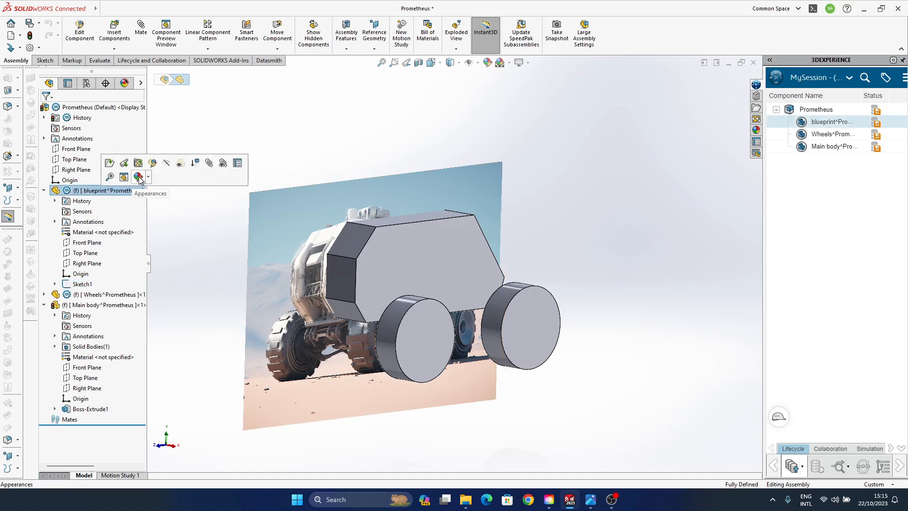
click(148, 177)
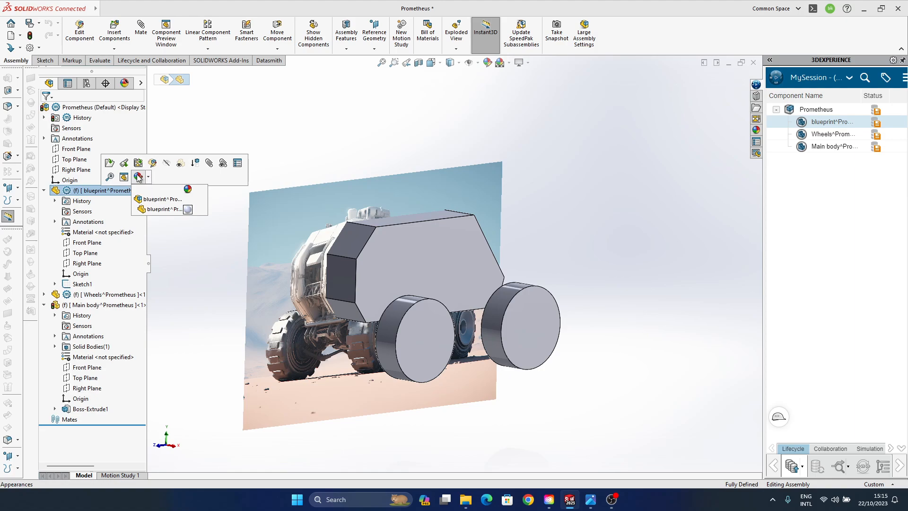
right_click(118, 190)
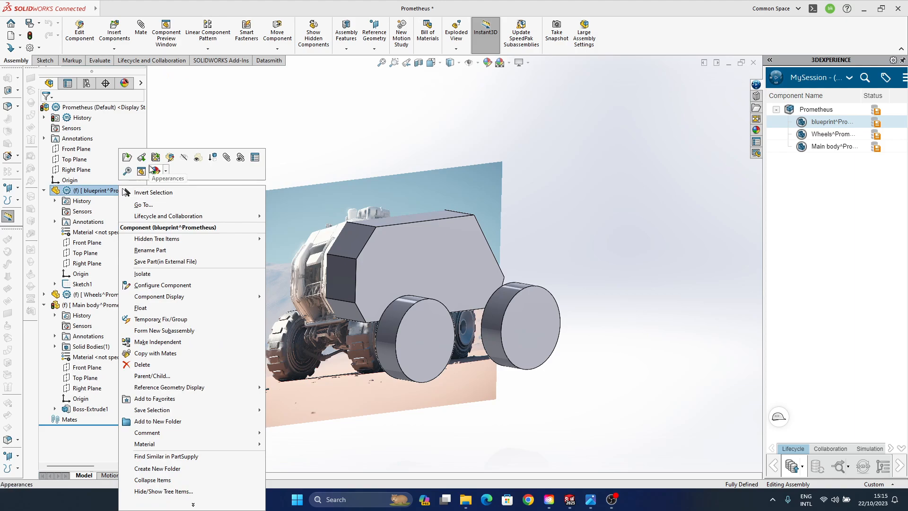
click(721, 105)
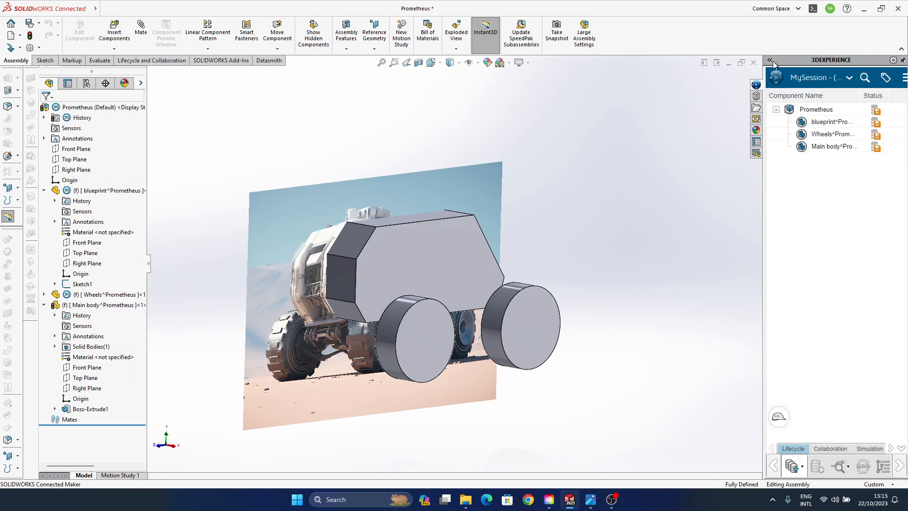
- Unpin the 3DEXPERIENCE pane to enlarge the modelling area
click(902, 62)
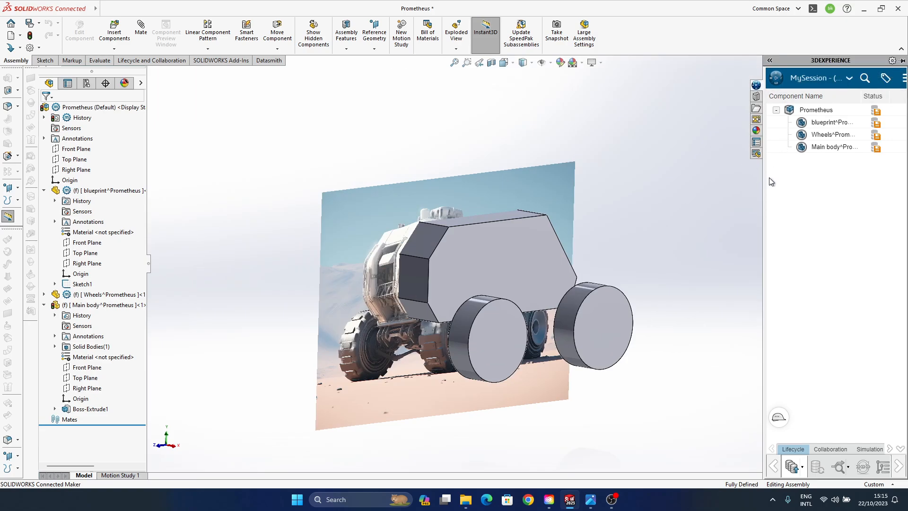
mouse_move(390, 297)
middle_down()
mouse_move(373, 301)
mouse_move(405, 307)
mouse_move(396, 311)
middle_up()
- Open the feature properties of the sketch picture inside the blueprint part's sketch
click(82, 285)
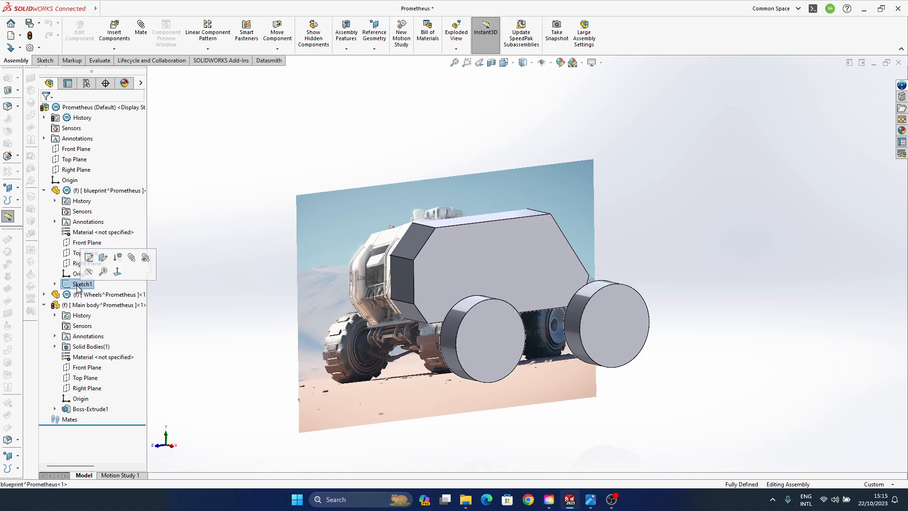
click(55, 283)
click(88, 295)
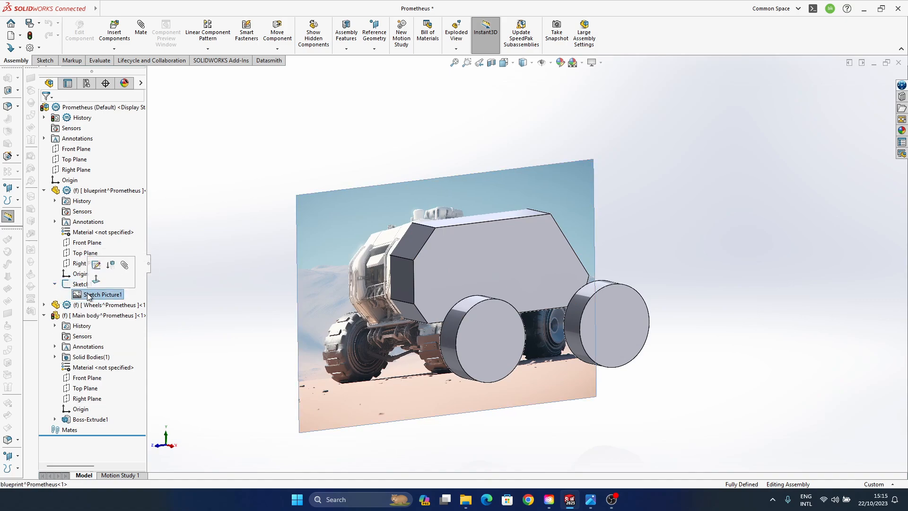
right_click(88, 296)
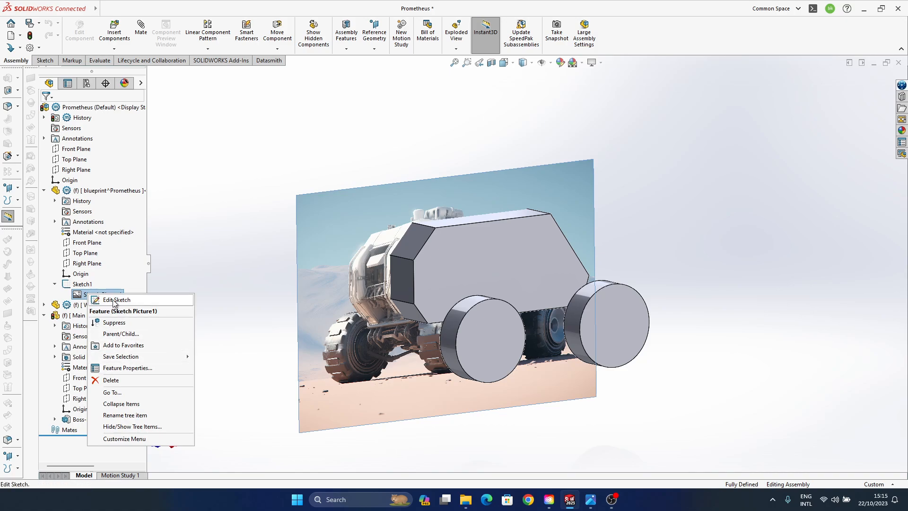
click(135, 367)
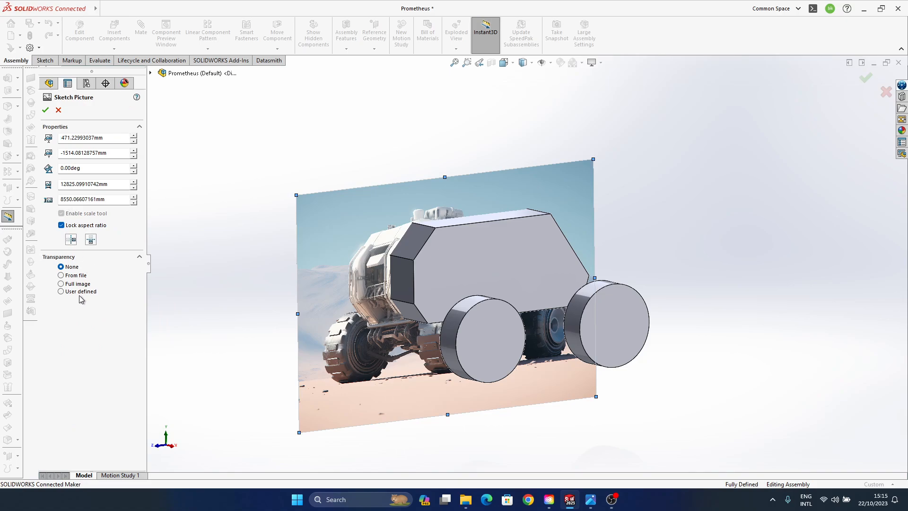
- Apply Full image transparency of 0.55 to the blueprint sketch picture and confirm the change
click(68, 285)
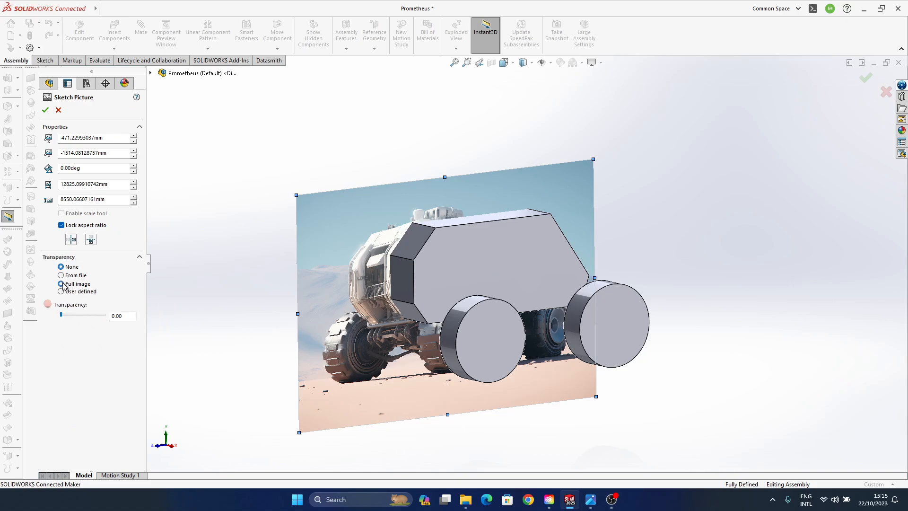
click(84, 314)
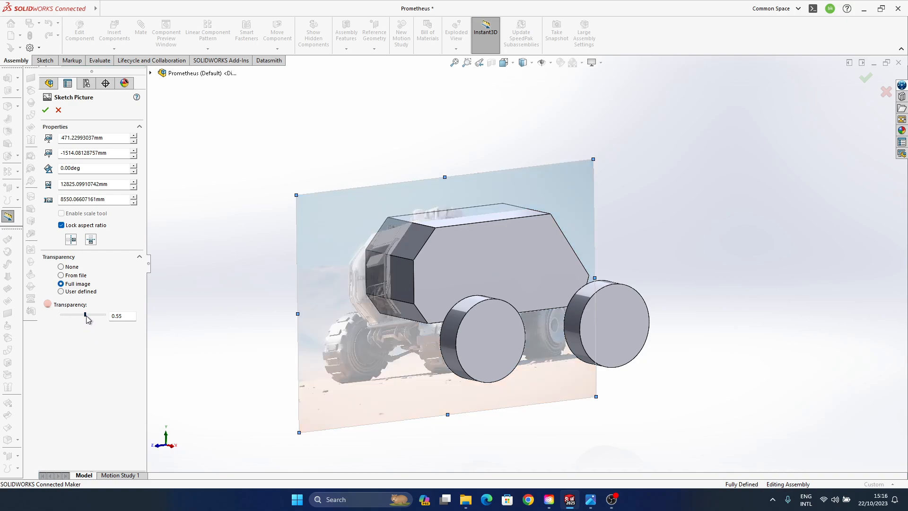
click(100, 314)
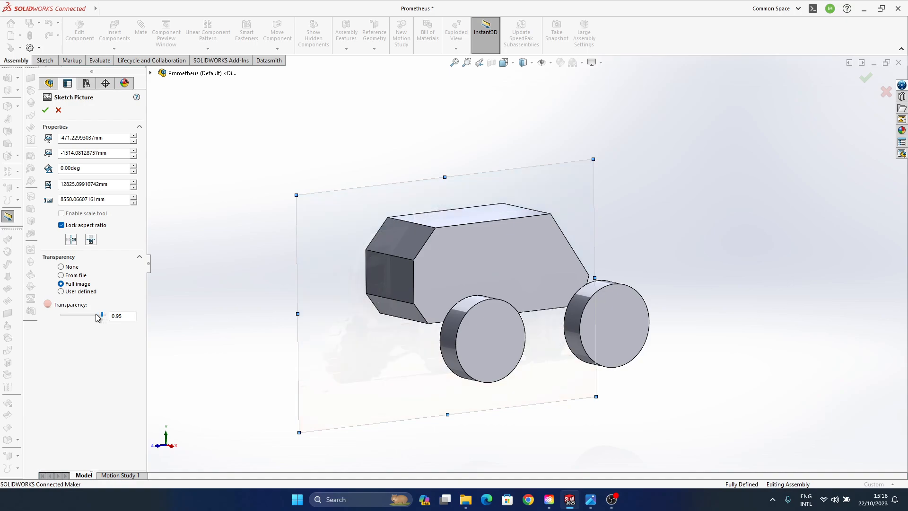
click(90, 314)
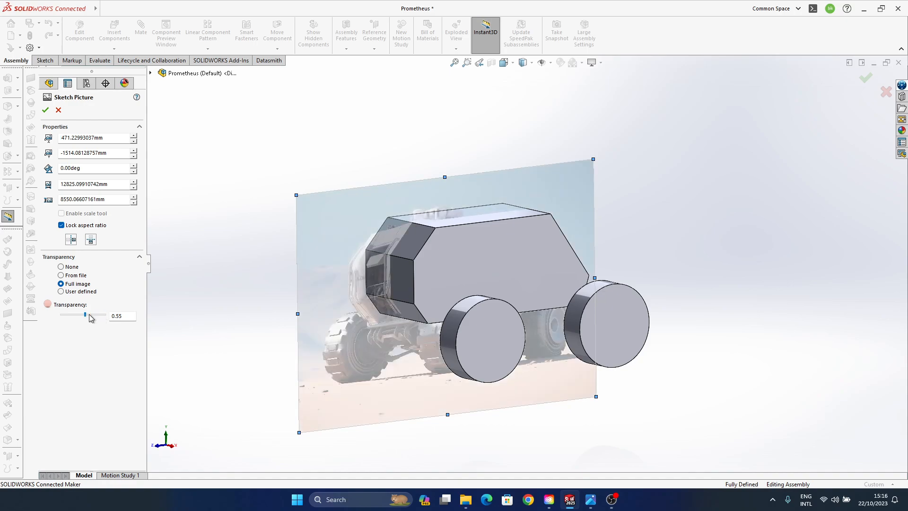
click(866, 80)
mouse_move(438, 279)
middle_down()
mouse_move(400, 252)
mouse_move(470, 311)
mouse_move(673, 165)
middle_up()
click(222, 246)
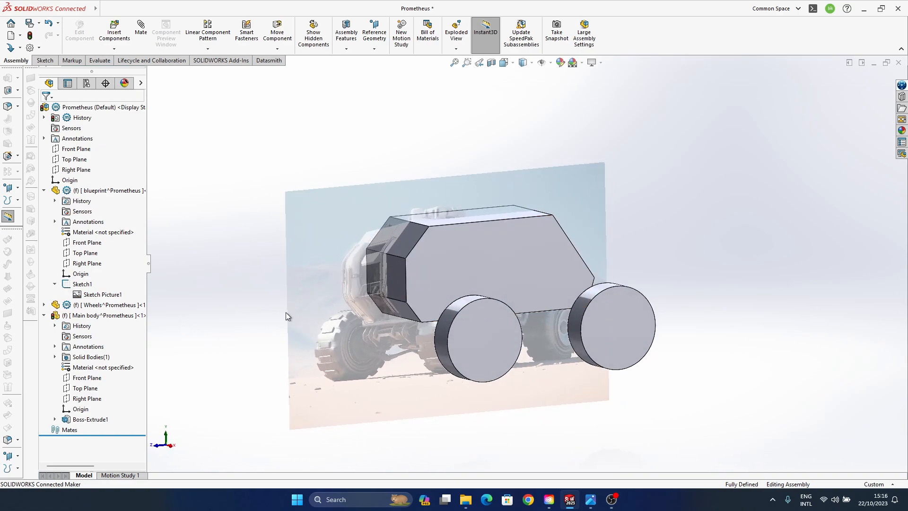
mouse_move(325, 351)
middle_down()
mouse_move(470, 263)
mouse_move(440, 273)
mouse_move(494, 318)
mouse_move(473, 331)
mouse_move(435, 303)
mouse_move(416, 308)
mouse_move(447, 344)
mouse_move(520, 341)
mouse_move(467, 344)
mouse_move(467, 371)
mouse_move(524, 426)
mouse_move(472, 352)
mouse_move(449, 353)
mouse_move(433, 335)
mouse_move(453, 355)
mouse_move(547, 377)
mouse_move(644, 346)
mouse_move(434, 304)
middle_up()
scroll(441, 299, down, 4)
mouse_move(467, 274)
middle_down()
mouse_move(487, 279)
mouse_move(442, 254)
mouse_move(478, 265)
middle_up()
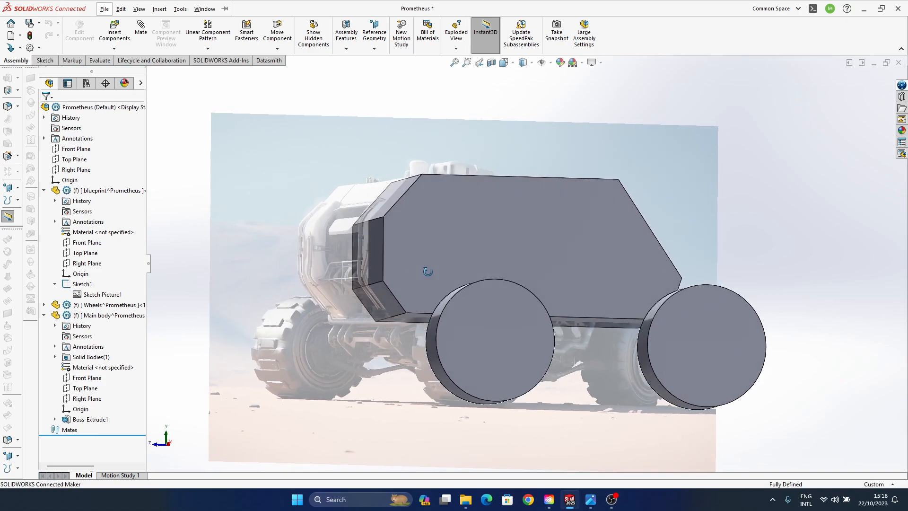
click(90, 419)
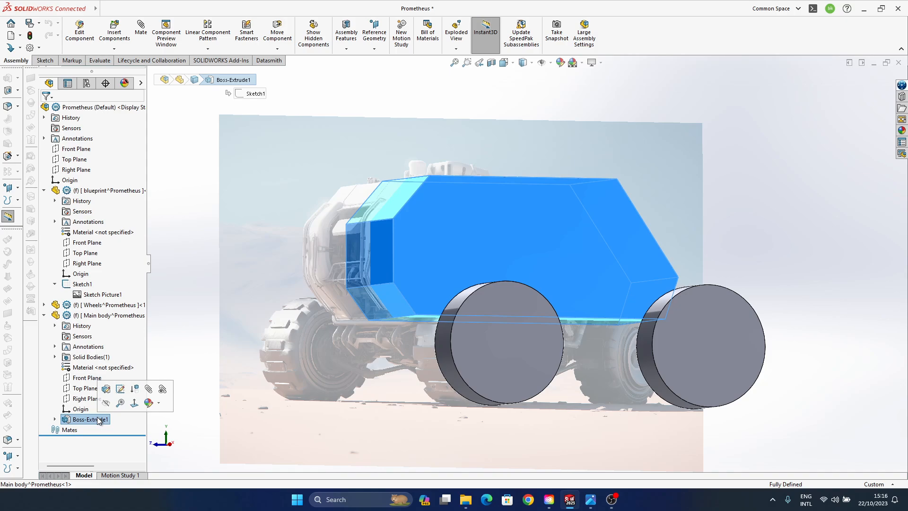
right_click(99, 421)
click(137, 424)
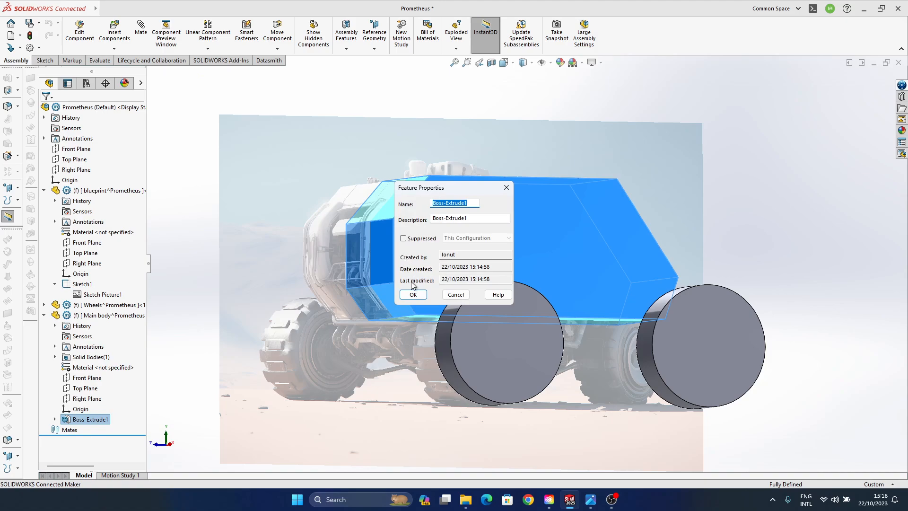
click(466, 297)
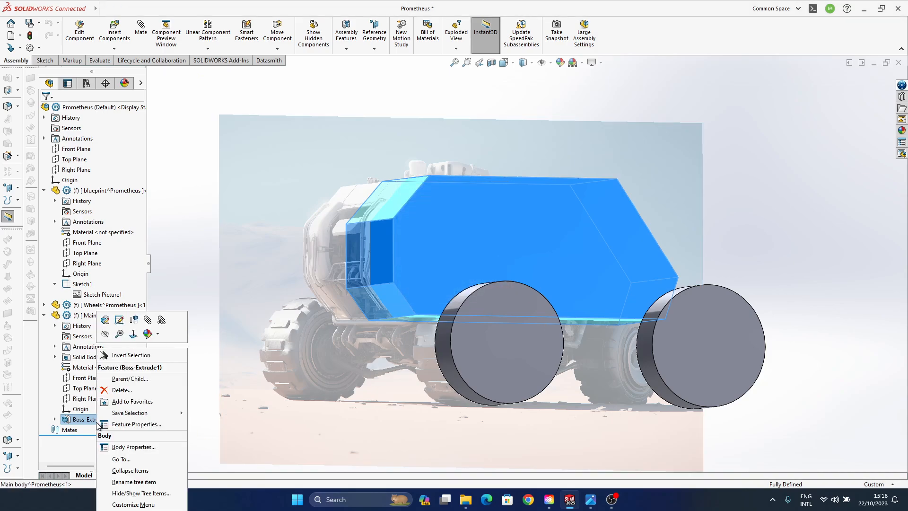
right_click(98, 422)
click(147, 334)
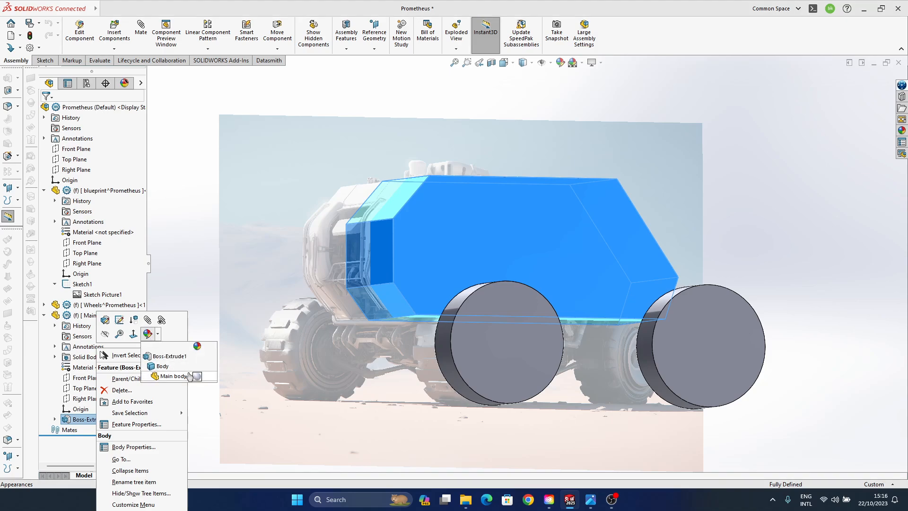
click(205, 195)
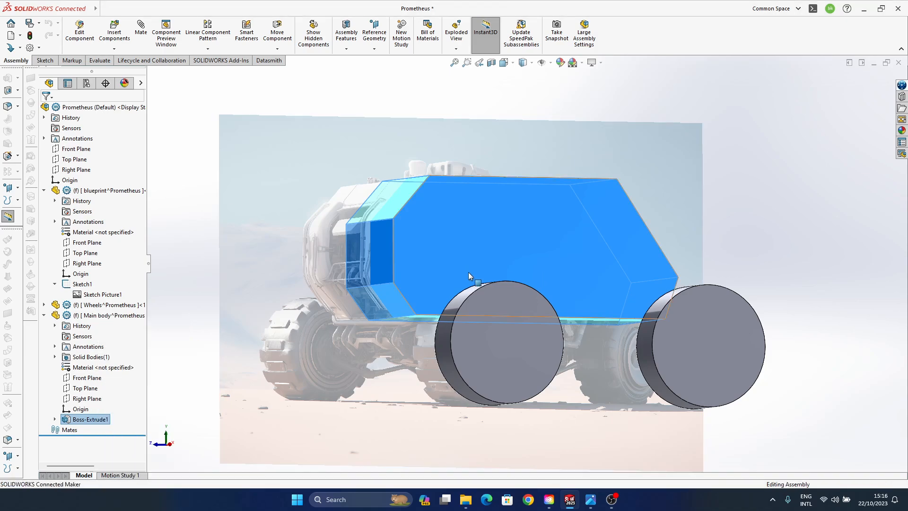
middle_drag(468, 272, 515, 294)
click(722, 159)
middle_drag(461, 221, 572, 316)
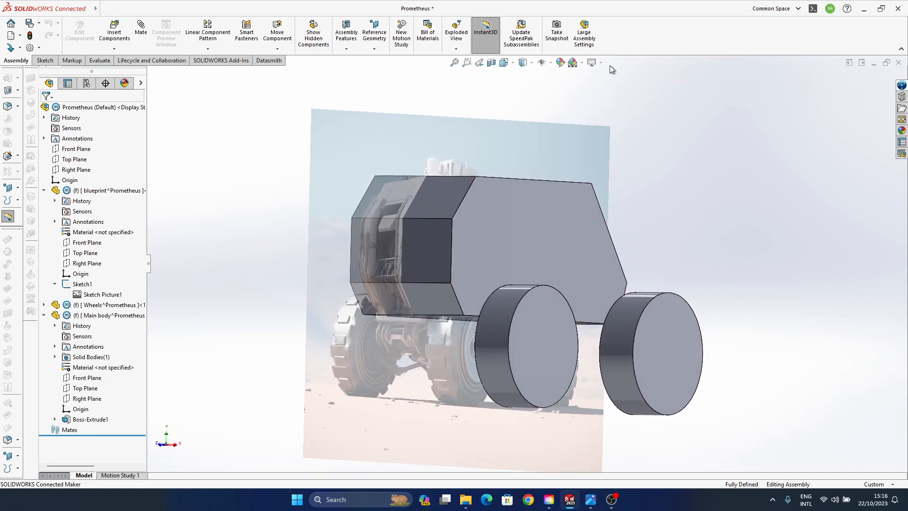
- Turn on the Perspective display for the assembly view
click(601, 62)
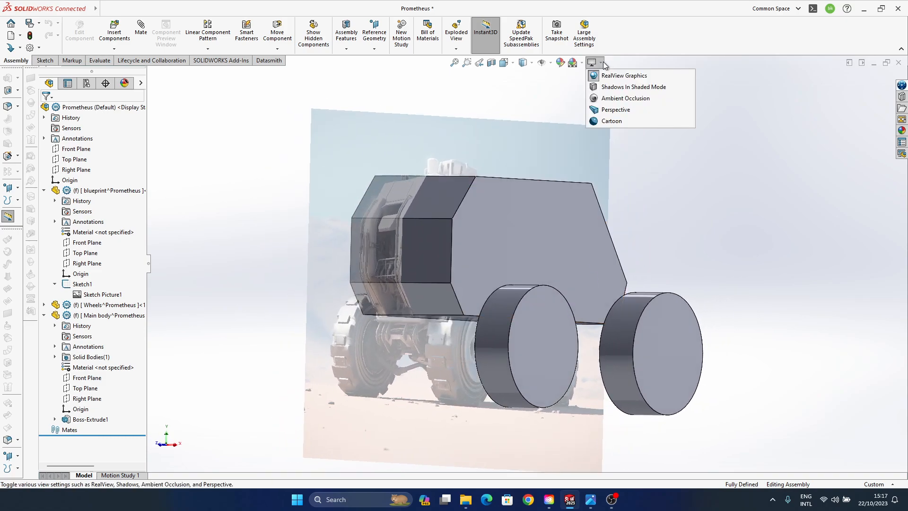
click(615, 109)
mouse_move(729, 288)
middle_down()
mouse_move(724, 260)
mouse_move(794, 249)
mouse_move(750, 316)
mouse_move(609, 300)
mouse_move(515, 340)
mouse_move(464, 265)
mouse_move(416, 279)
mouse_move(430, 282)
middle_up()
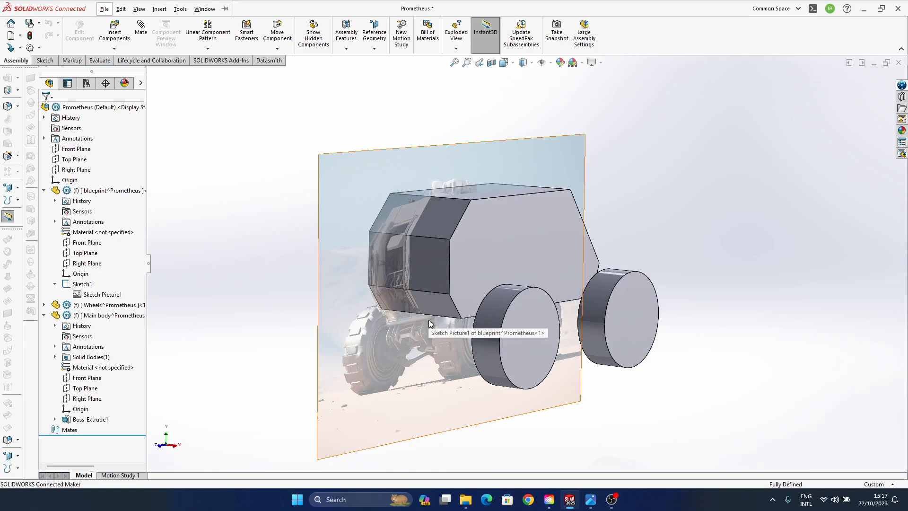
- Edit the blueprint part in the context of the assembly and select its picture sketch to inspect its placement
click(104, 192)
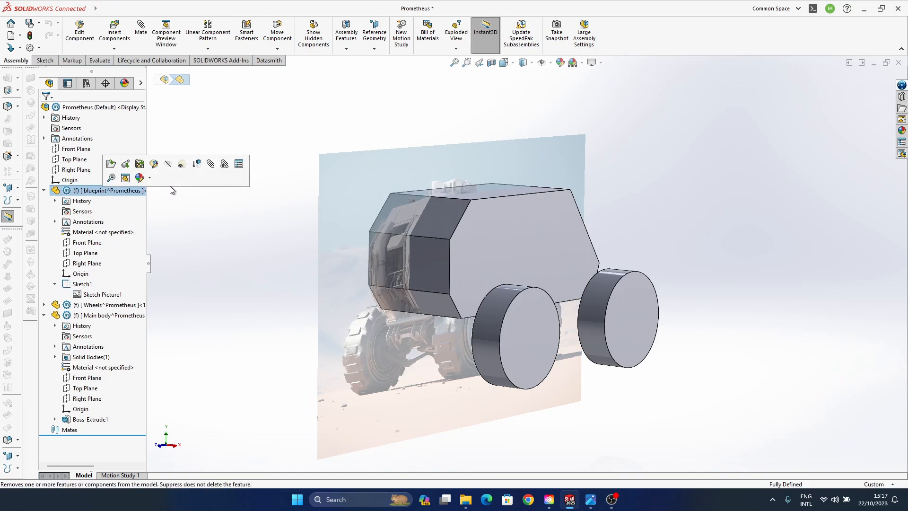
click(126, 164)
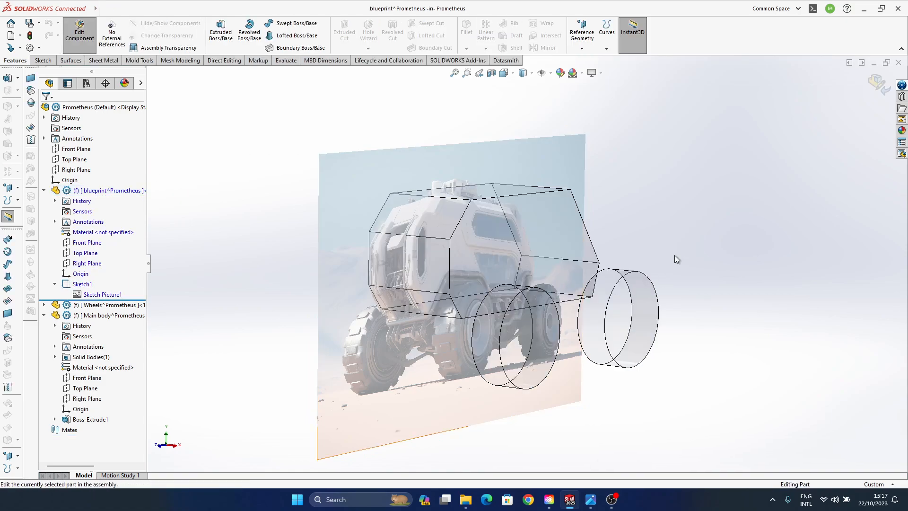
click(401, 356)
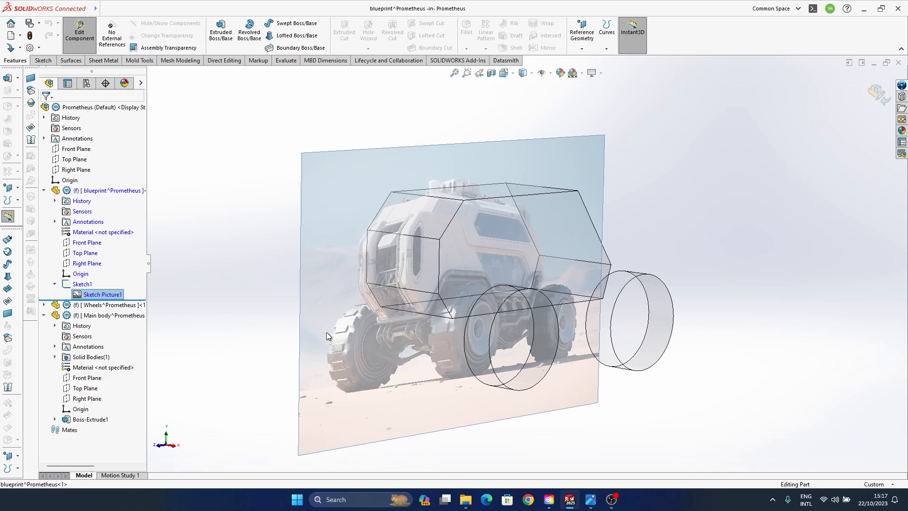
click(83, 284)
mouse_move(456, 339)
middle_down()
mouse_move(431, 338)
mouse_move(440, 331)
mouse_move(479, 353)
mouse_move(534, 363)
mouse_move(367, 363)
middle_up()
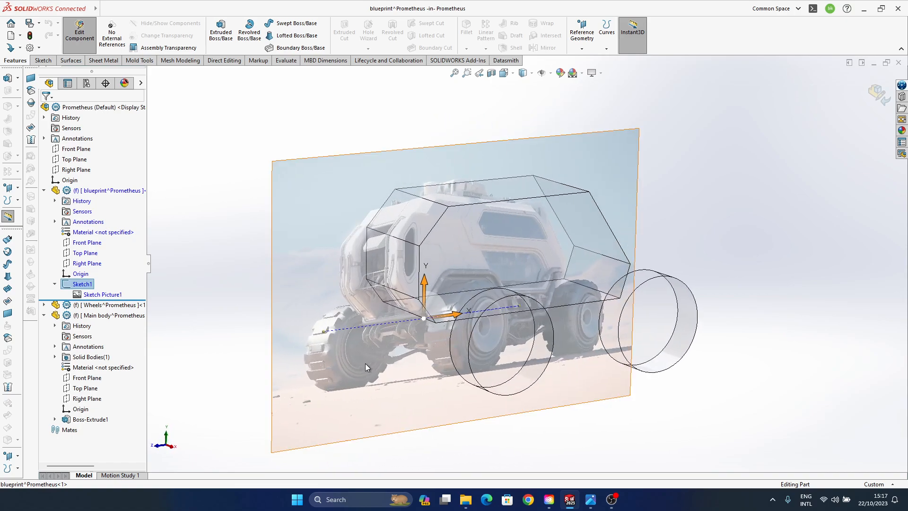
click(82, 283)
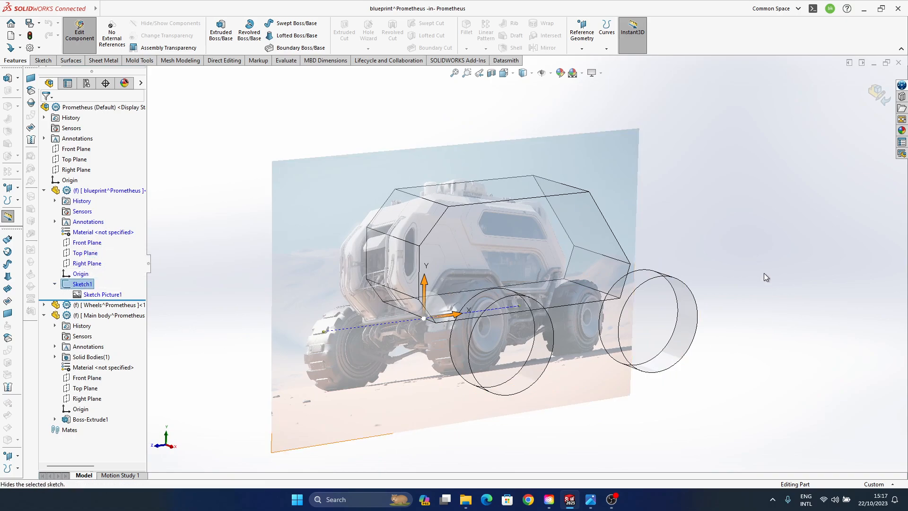
middle_drag(512, 336, 247, 250)
- Create a reference plane offset 3000 mm in the flipped direction from the blueprint part's Right Plane
click(93, 265)
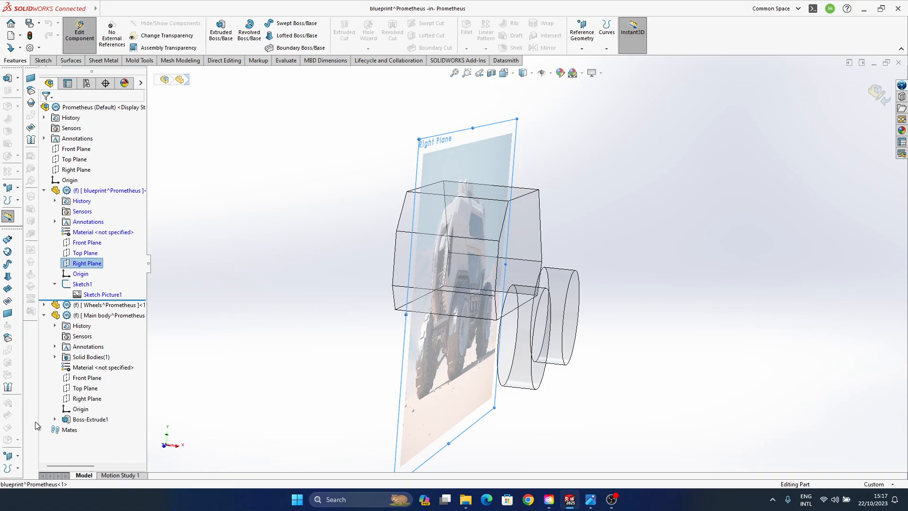
click(17, 457)
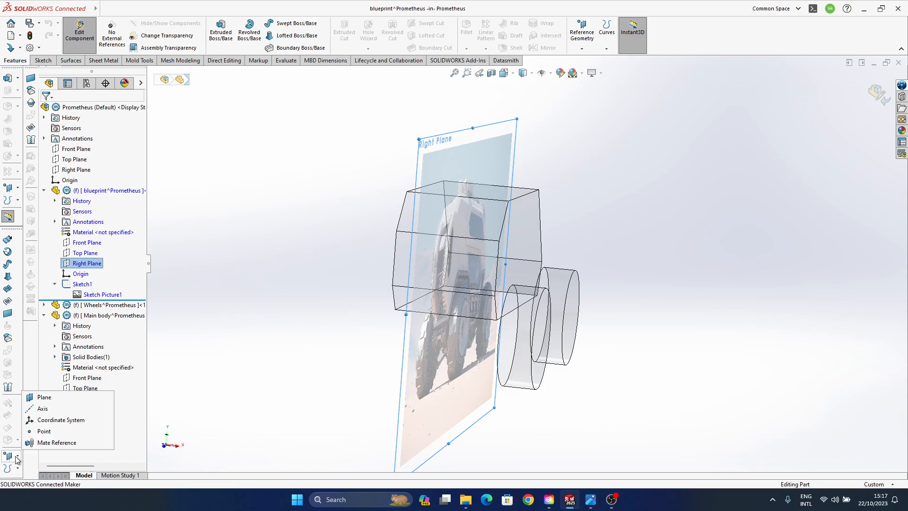
click(44, 398)
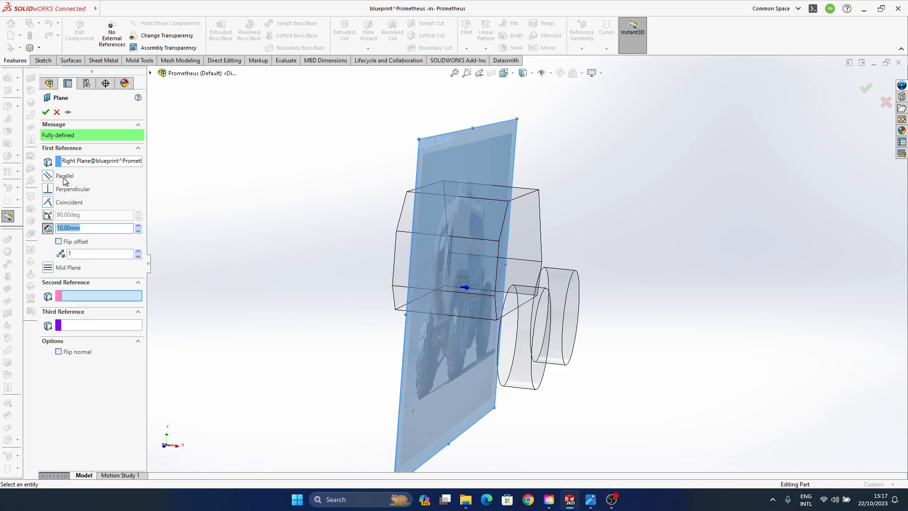
click(59, 242)
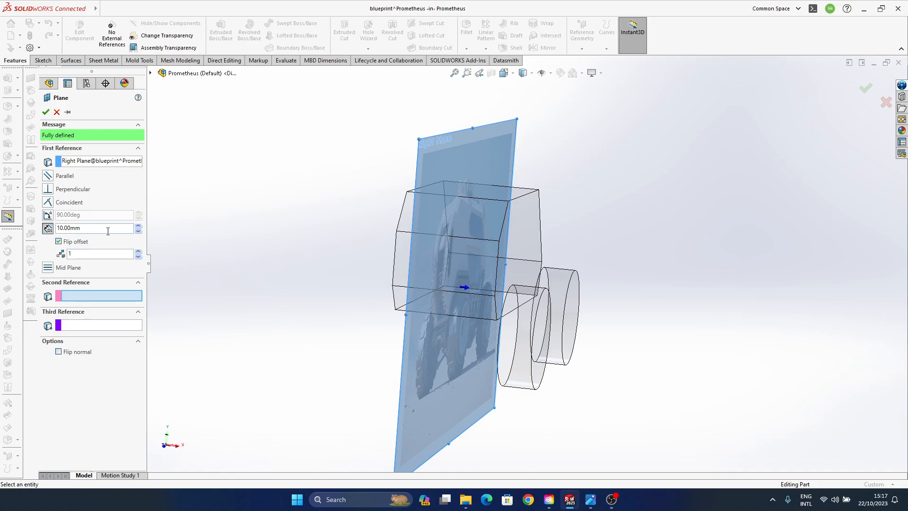
drag(103, 229, 5, 232)
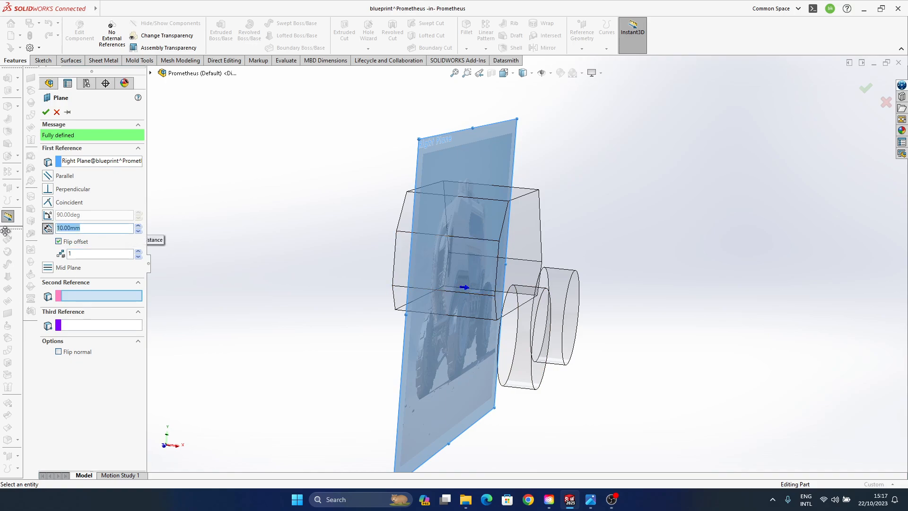
text(3000)
key(Return)
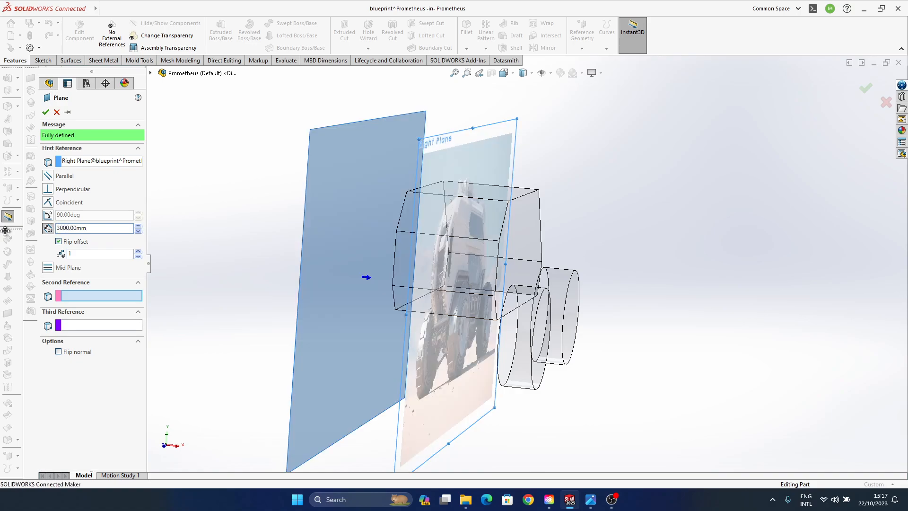
click(866, 88)
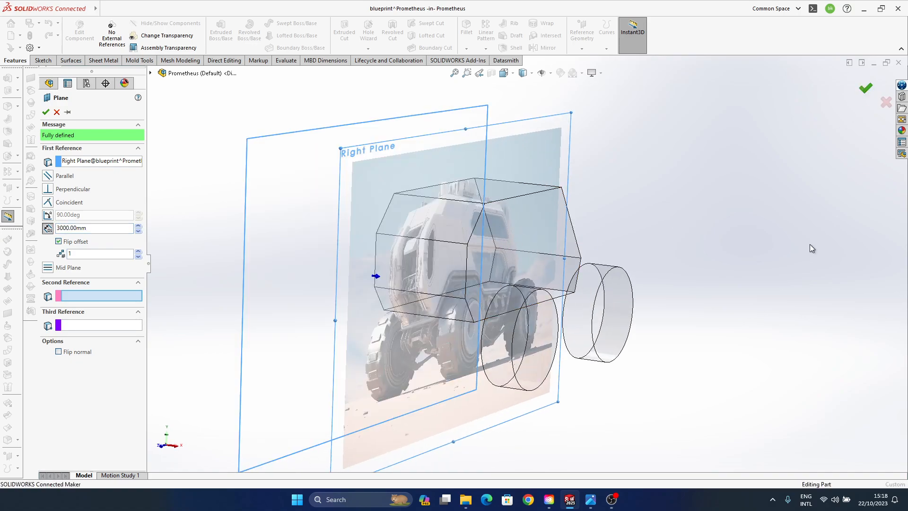
ctrl+middle_drag(390, 349, 442, 328)
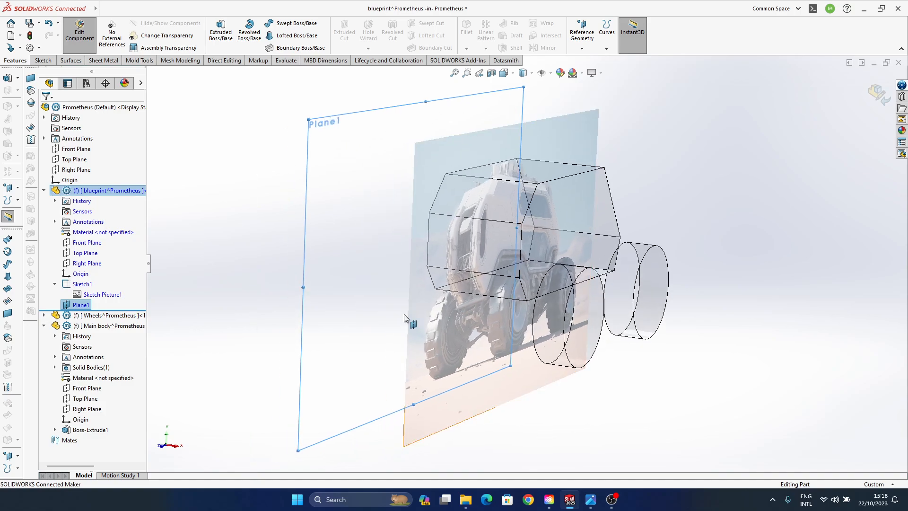
- Try to reassign the blueprint picture sketch from the Right Plane to Plane1
click(83, 284)
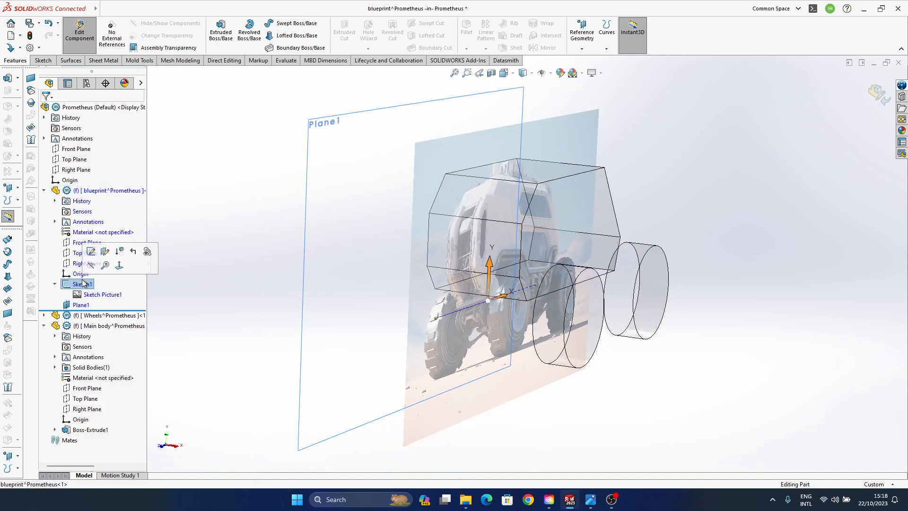
click(105, 253)
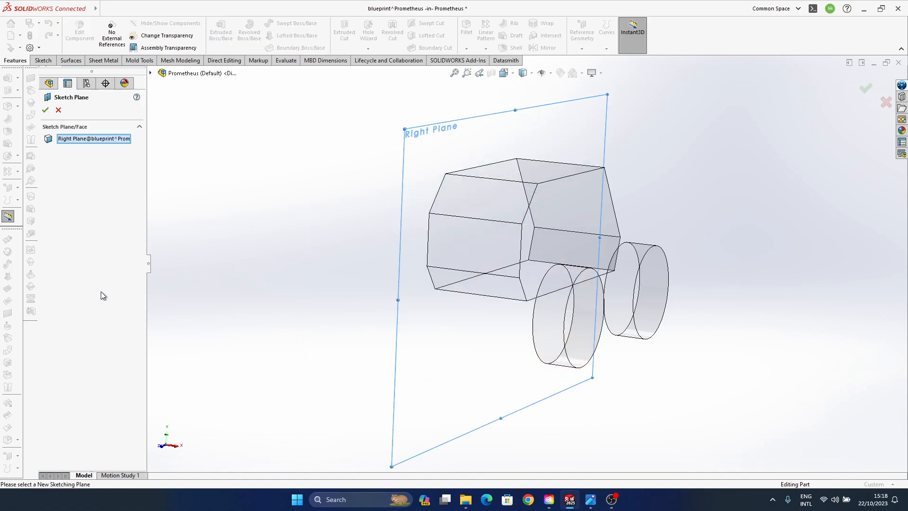
click(150, 73)
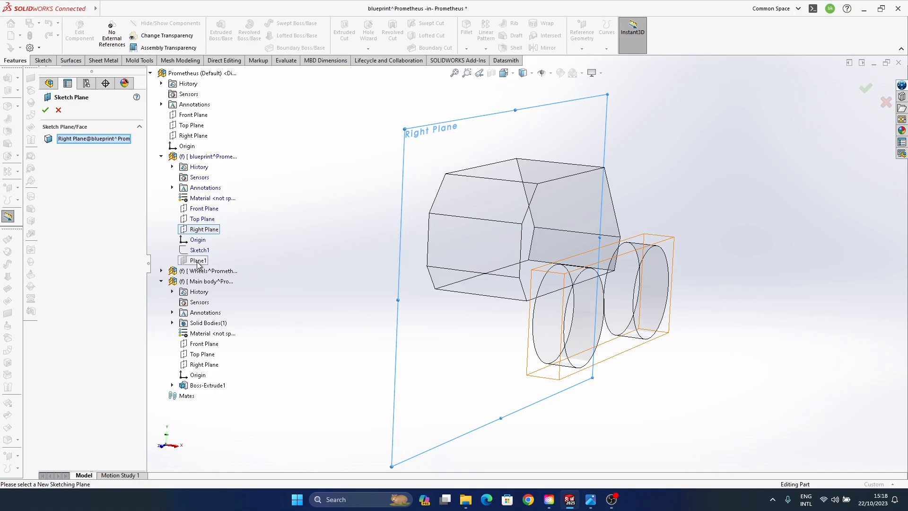
middle_drag(537, 346, 582, 187)
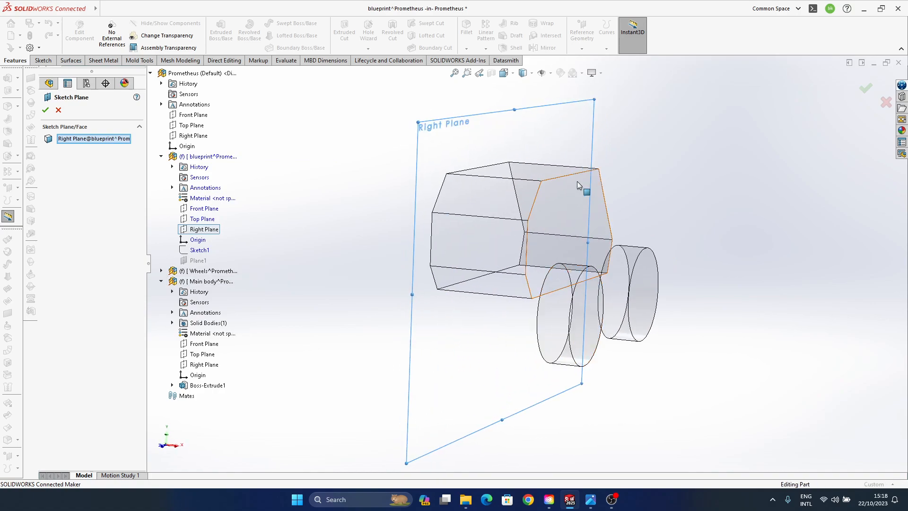
click(199, 261)
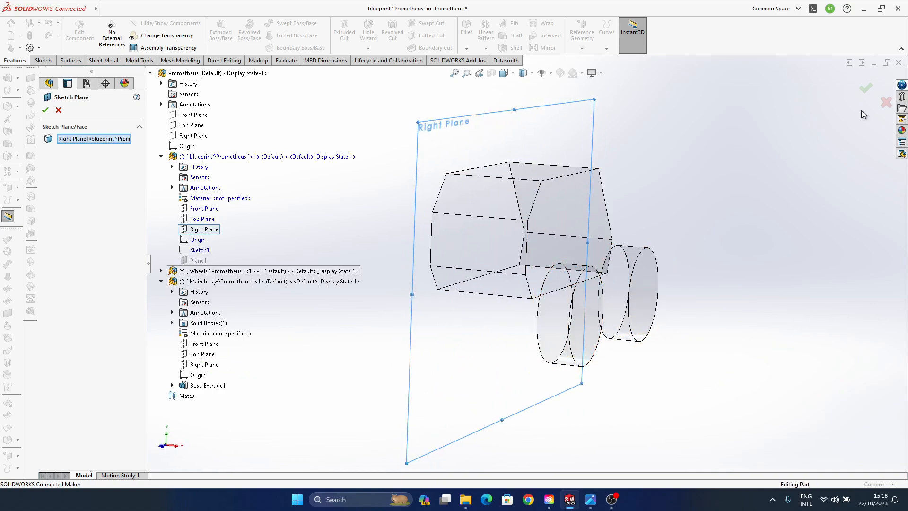
click(866, 88)
- Reorder the blueprint part's features so that Plane1 comes before the picture sketch
right_click(81, 284)
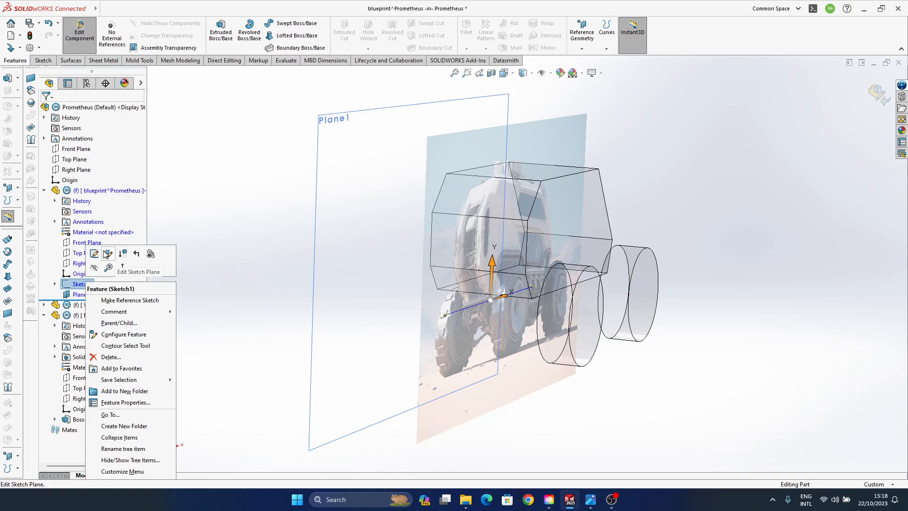
click(222, 258)
drag(101, 295, 92, 284)
click(80, 295)
click(218, 305)
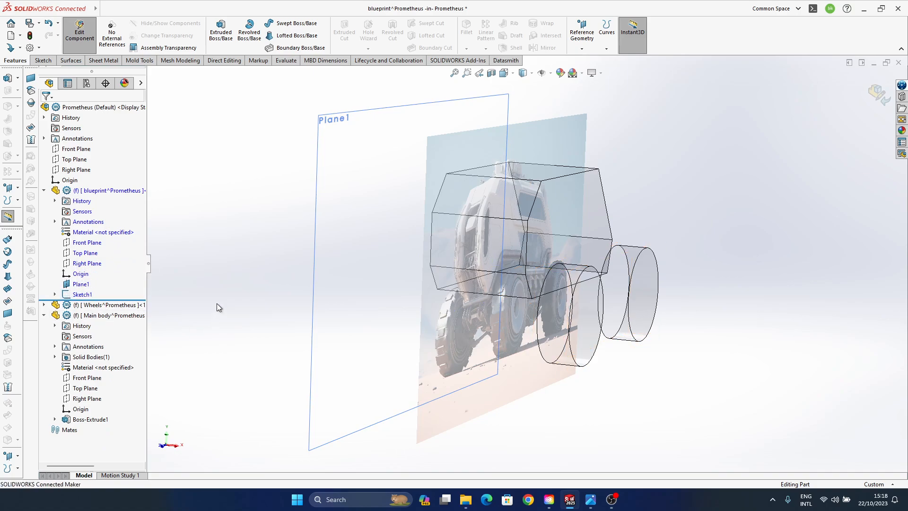
- Change the blueprint picture sketch's plane to Plane1 and finish editing the blueprint part
click(75, 295)
click(96, 266)
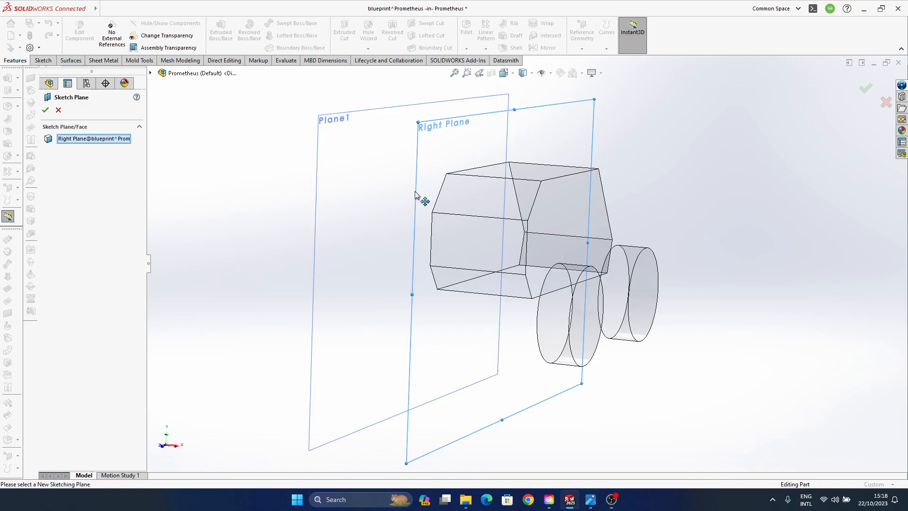
click(334, 139)
click(865, 90)
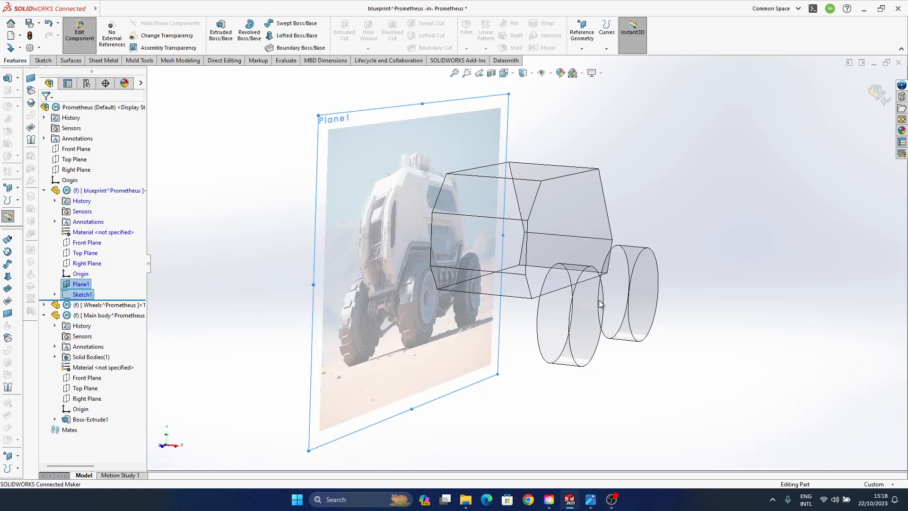
middle_drag(587, 239, 565, 227)
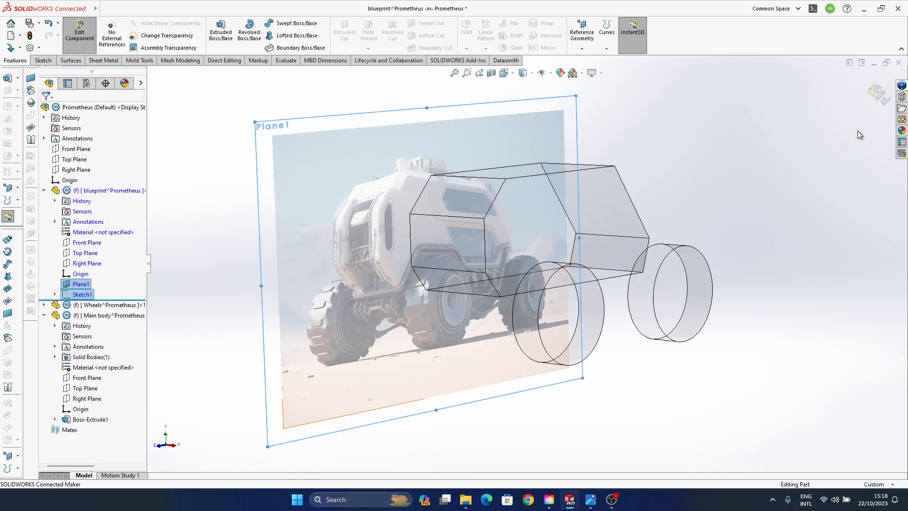
click(878, 92)
- Open the Wheels part for editing in the context of the assembly and reveal its features
middle_drag(360, 271, 468, 377)
middle_drag(686, 301, 598, 323)
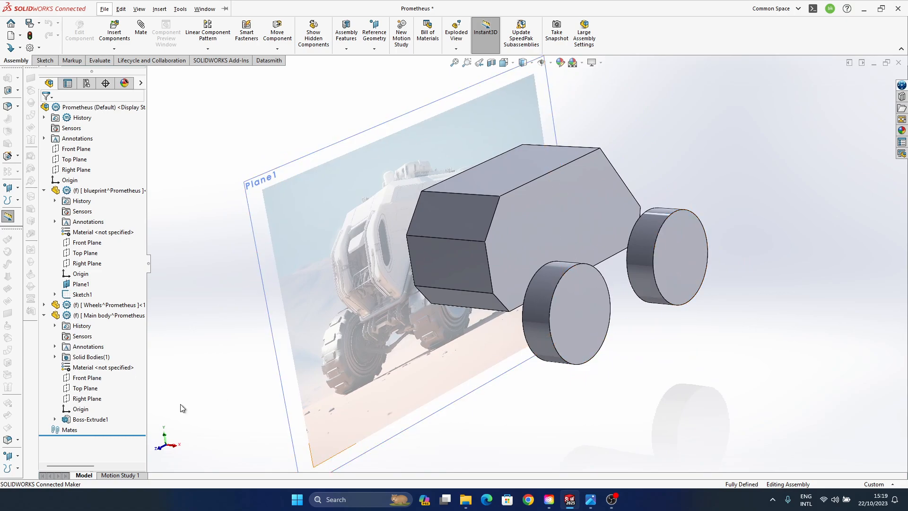
click(593, 321)
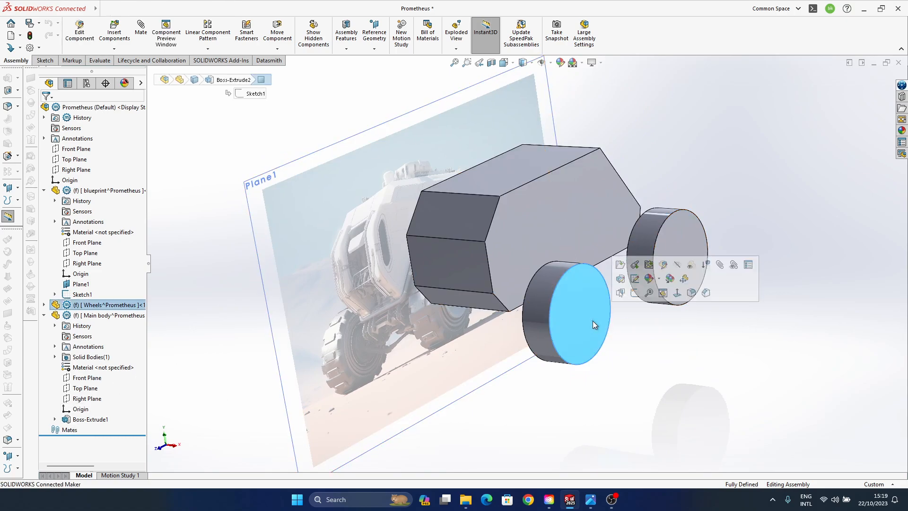
right_click(95, 304)
click(145, 146)
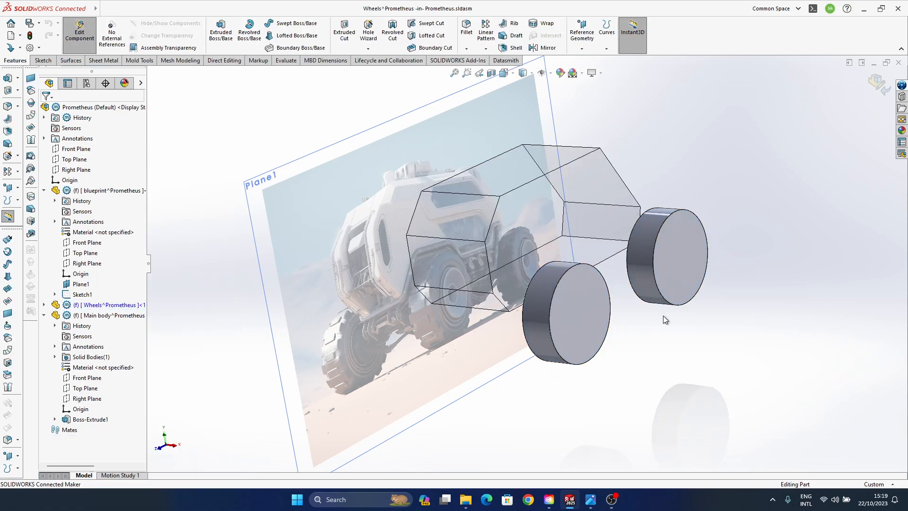
middle_drag(637, 401, 492, 280)
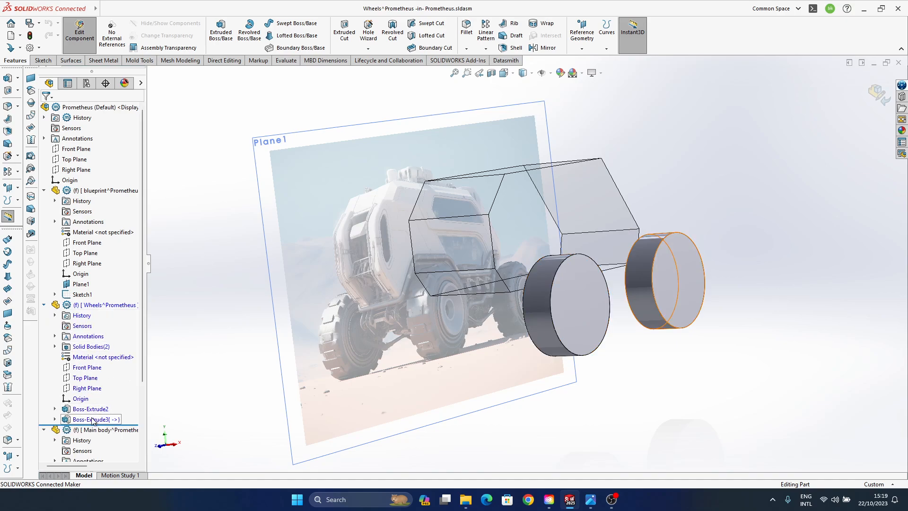
- Start a mirror of the wheel extrusions with the Wheels part's Right Plane as the mirror plane
click(94, 419)
ctrl+click(91, 409)
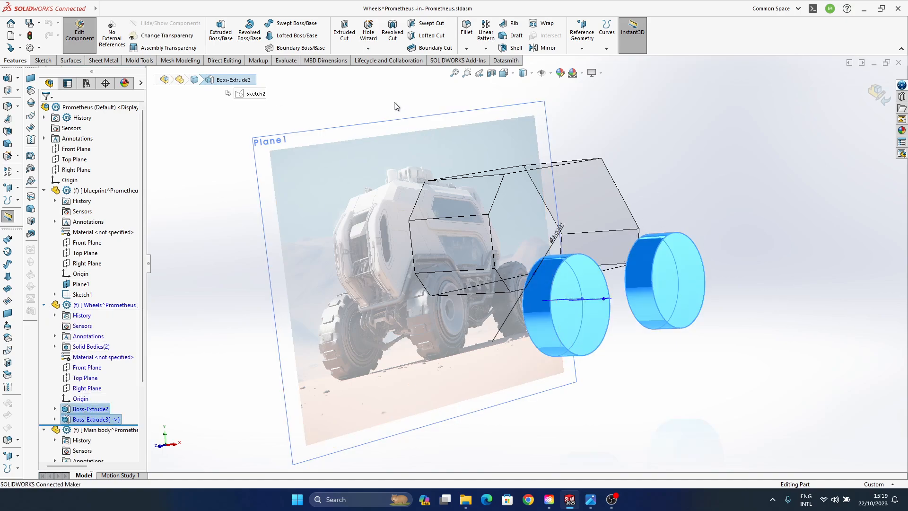
click(546, 48)
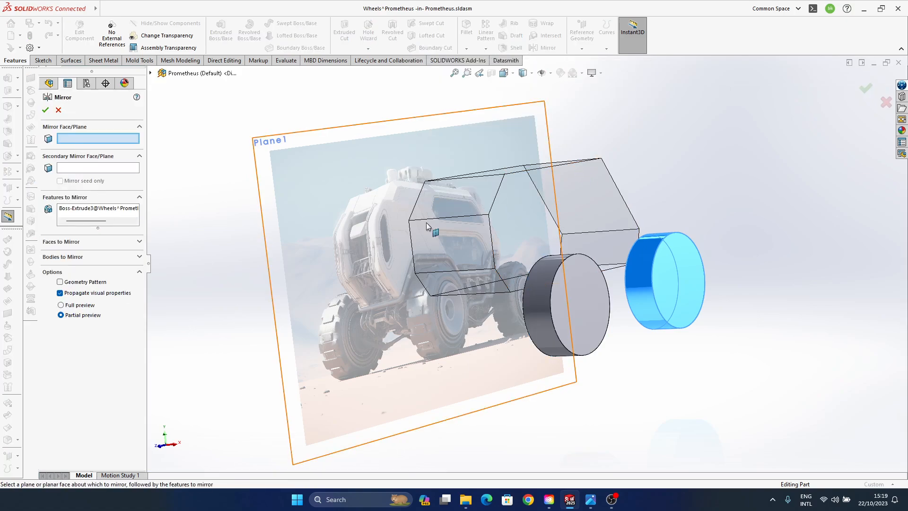
click(151, 73)
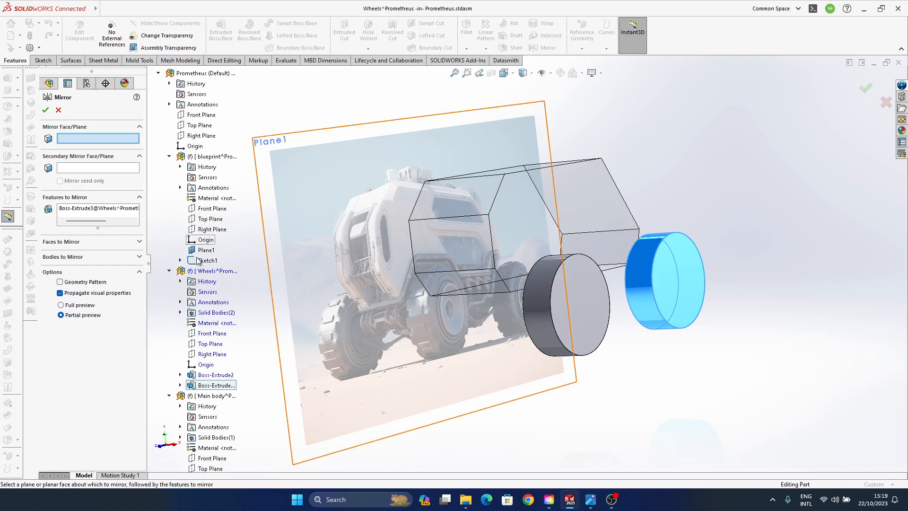
click(211, 355)
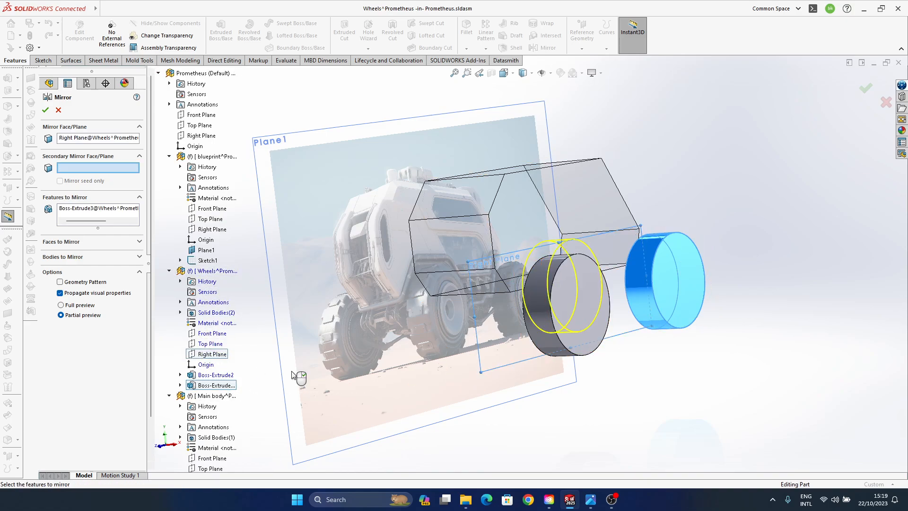
middle_drag(298, 377, 547, 266)
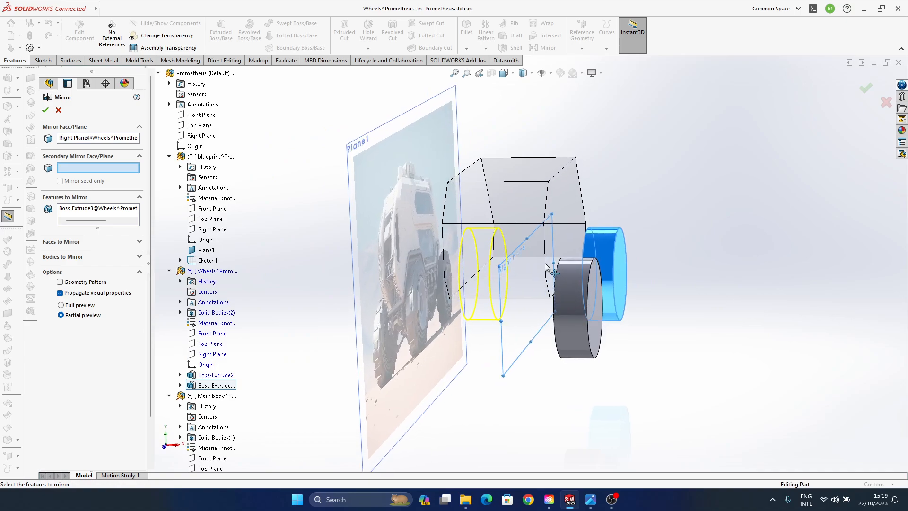
- Add Boss-Extrude2 to the features to mirror, try to apply the mirror, and turn off Geometry Pattern
click(86, 209)
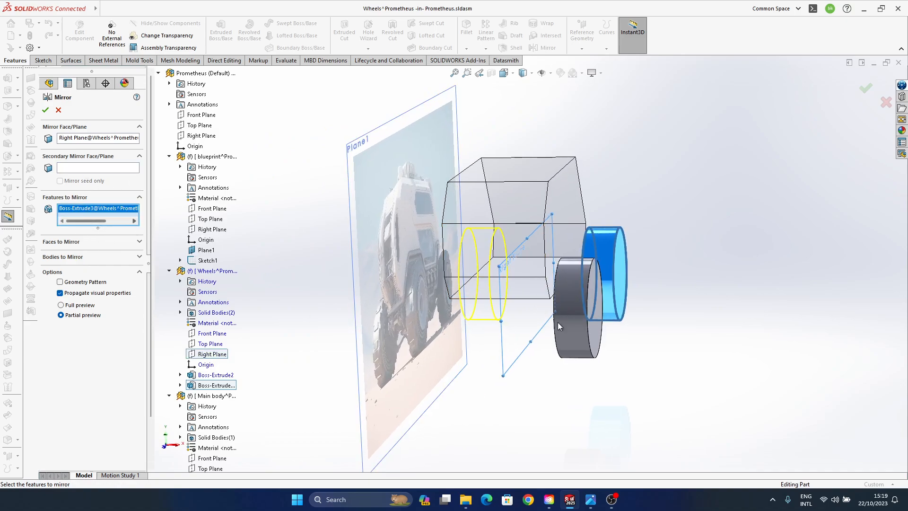
click(573, 331)
middle_drag(653, 306, 603, 308)
click(864, 88)
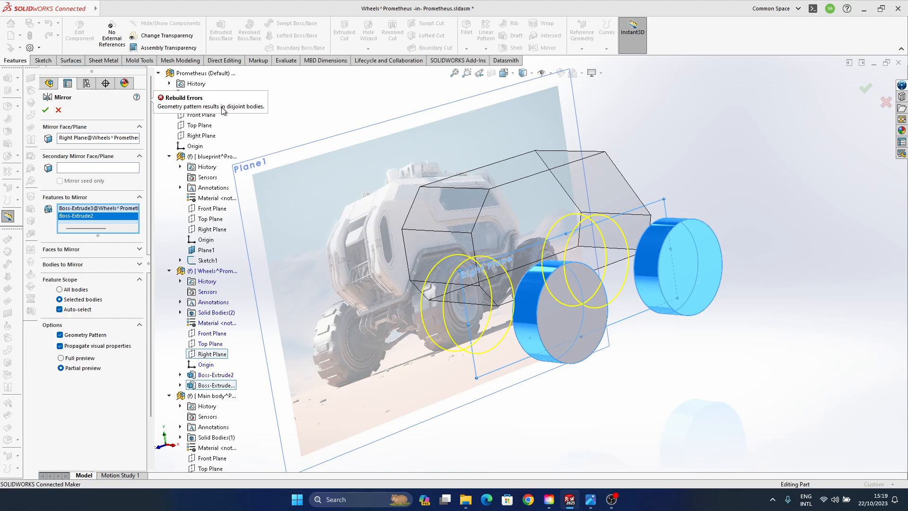
click(60, 335)
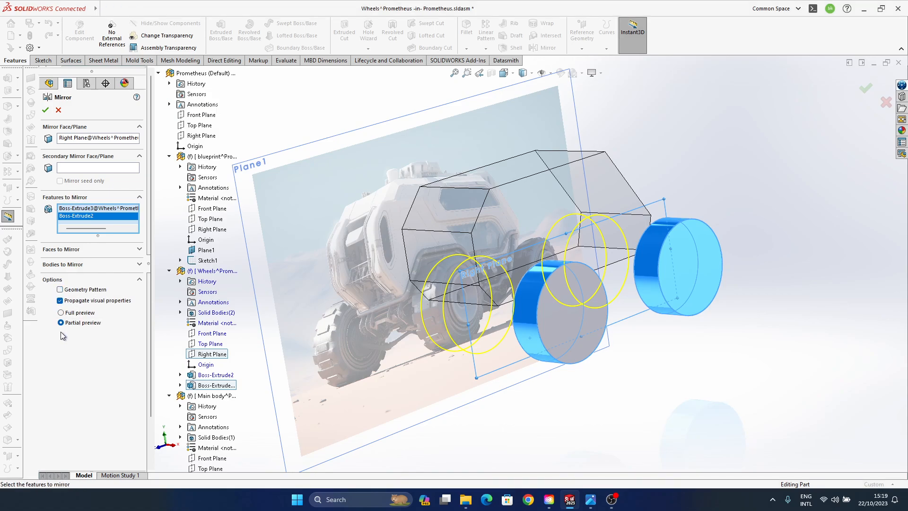
- Switch the mirror to full preview, clear the features to mirror, and mirror the two solid wheel bodies instead
click(64, 314)
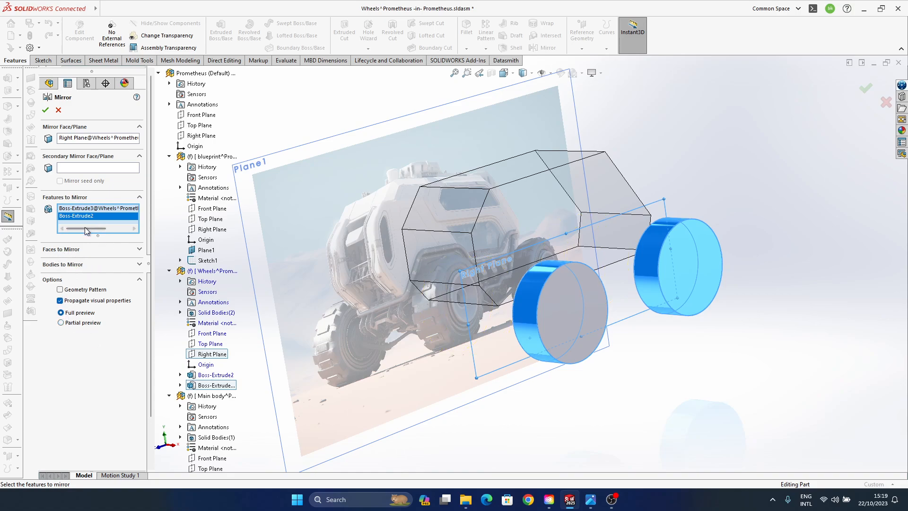
click(86, 208)
right_click(88, 214)
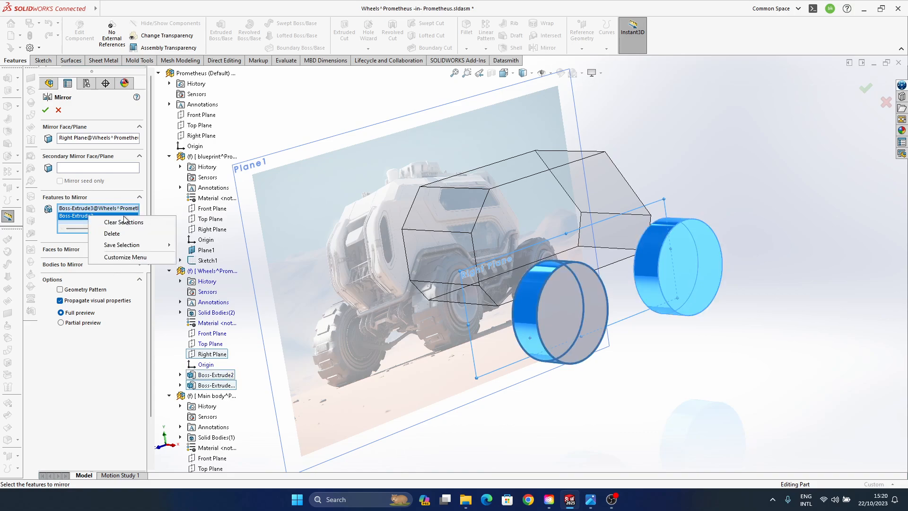
click(118, 222)
click(108, 248)
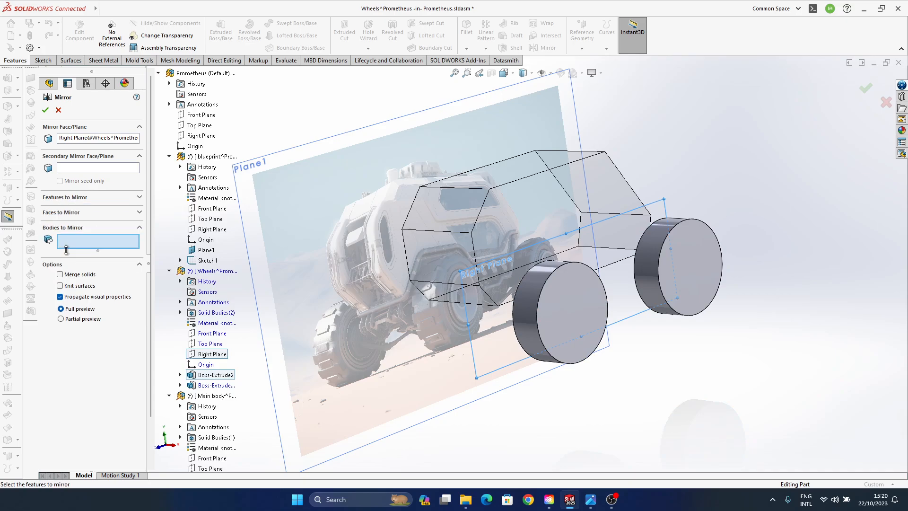
click(569, 331)
click(708, 286)
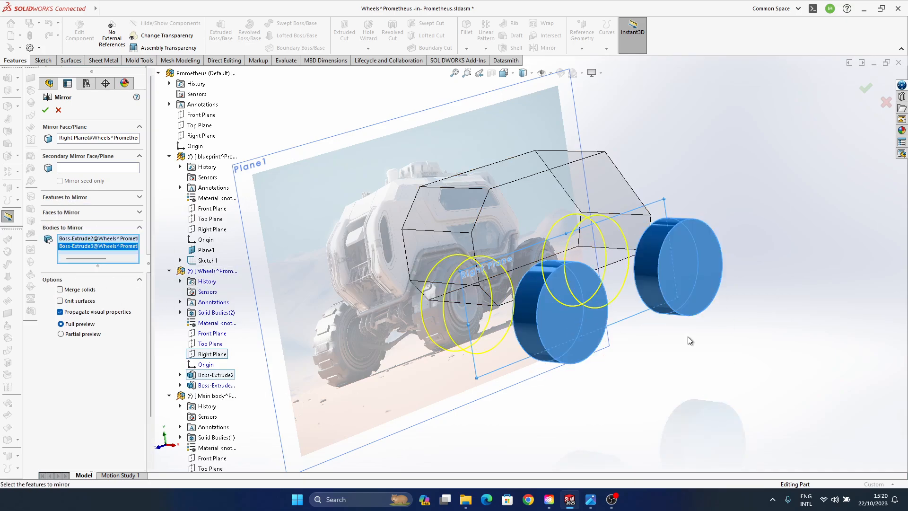
click(866, 88)
- Accept the mirror of the wheel bodies and leave the Wheels part edit to return to the assembly
middle_drag(523, 257, 829, 80)
middle_drag(569, 328, 433, 348)
click(81, 284)
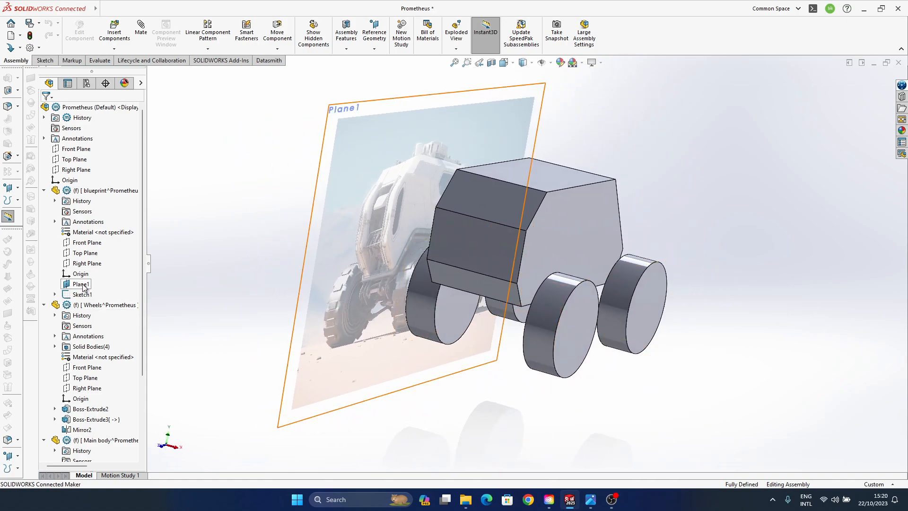
- Edit the blueprint part in context, move Plane1 with the picture farther sideways from the vehicle, and return to the assembly
click(122, 190)
click(142, 158)
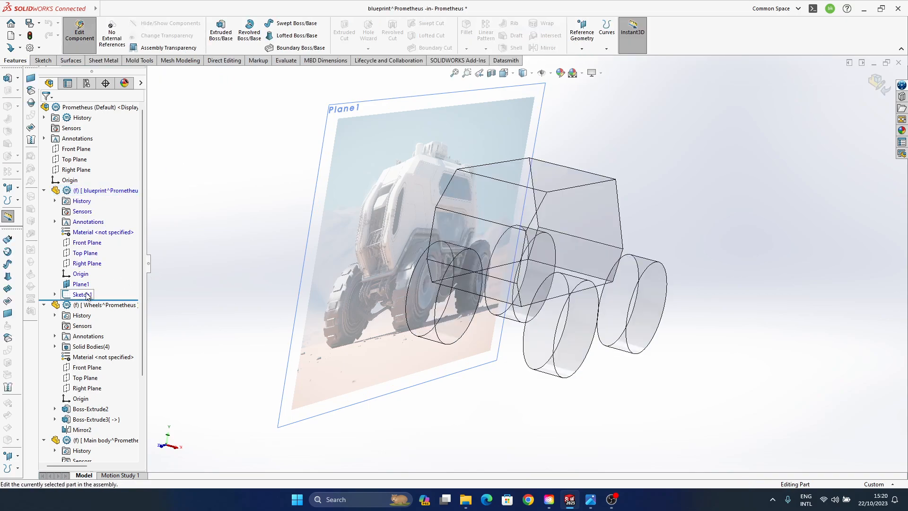
click(81, 284)
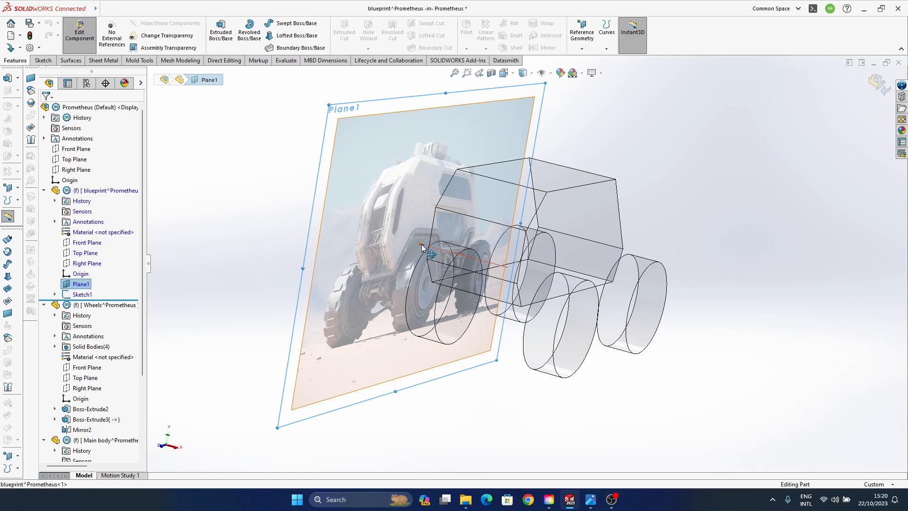
drag(422, 247, 339, 224)
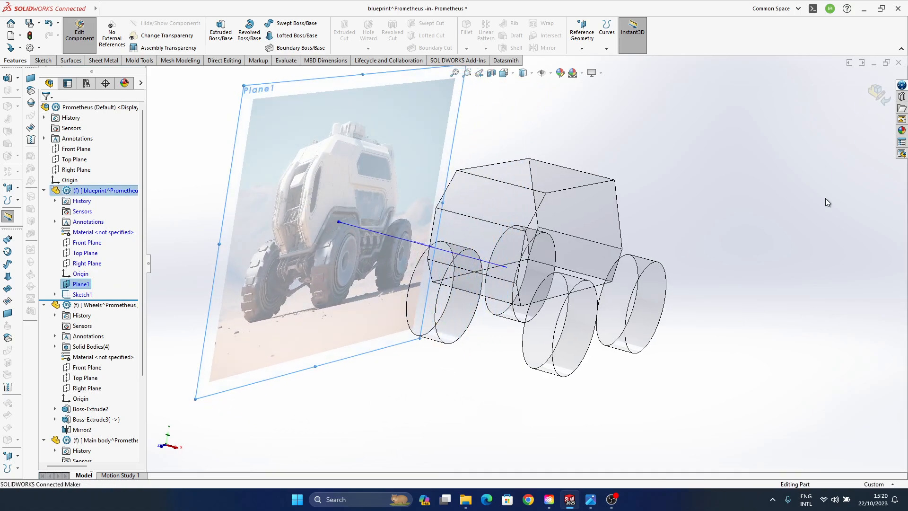
click(874, 97)
mouse_move(610, 203)
middle_down()
mouse_move(547, 217)
mouse_move(557, 190)
mouse_move(575, 307)
mouse_move(615, 315)
middle_up()
middle_drag(482, 265, 468, 236)
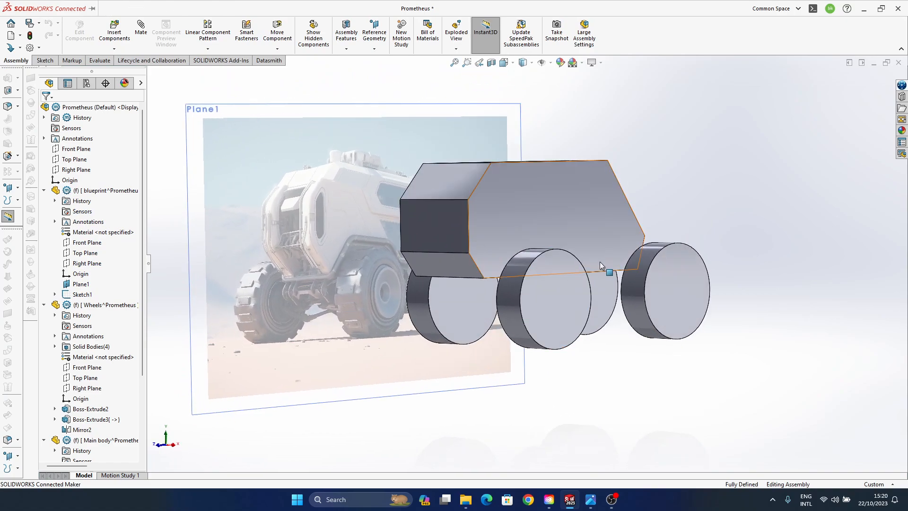
- Check the Perspective view setting and compare the vehicle with the blueprint picture
ctrl+middle_drag(577, 266, 604, 278)
click(598, 62)
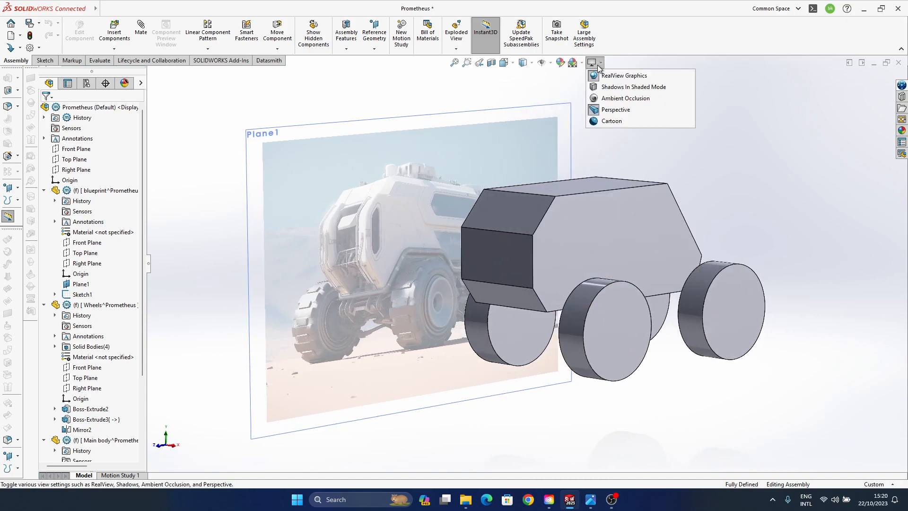
click(615, 107)
middle_drag(536, 259, 492, 253)
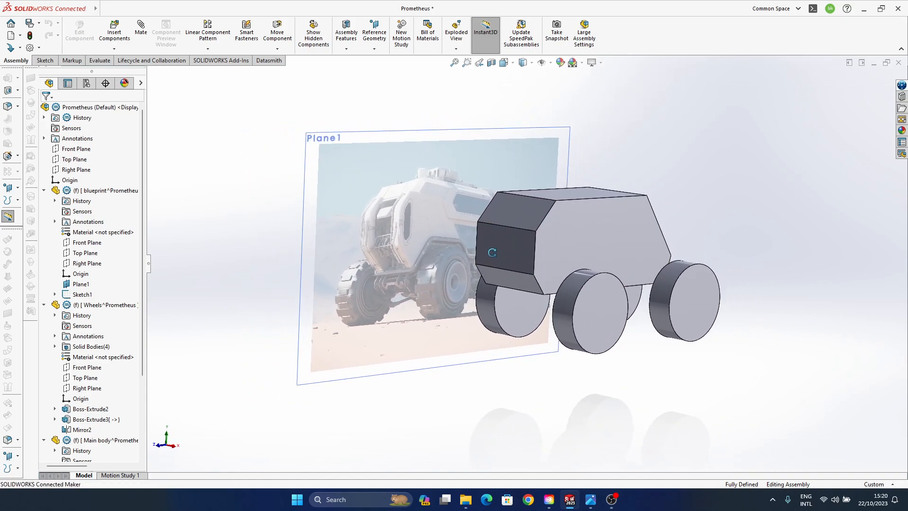
middle_drag(552, 295, 668, 335)
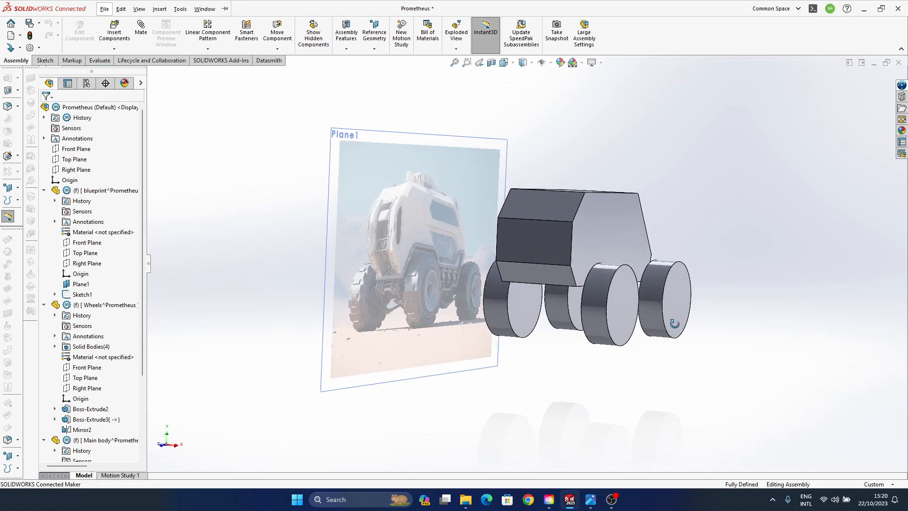
- Open the Wheels part for editing in the assembly and select the front wheel extrusion, Boss-Extrude2
click(587, 295)
click(260, 330)
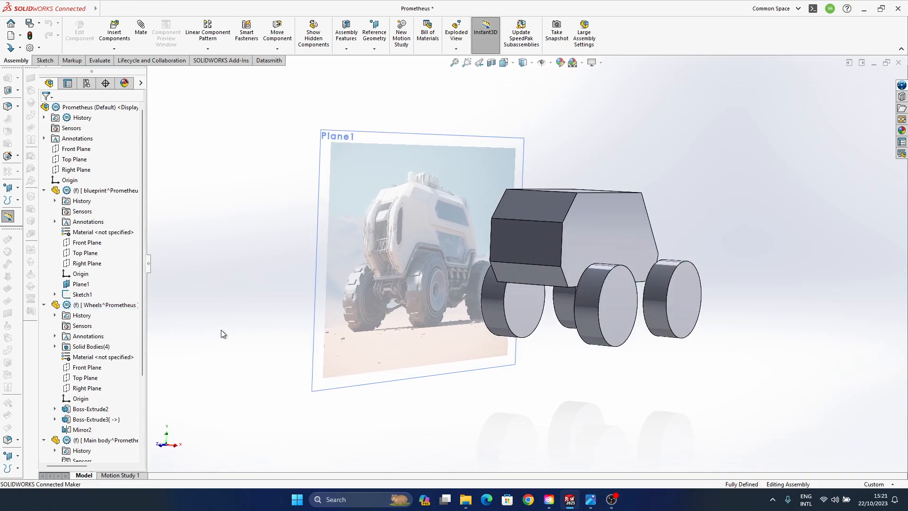
click(90, 409)
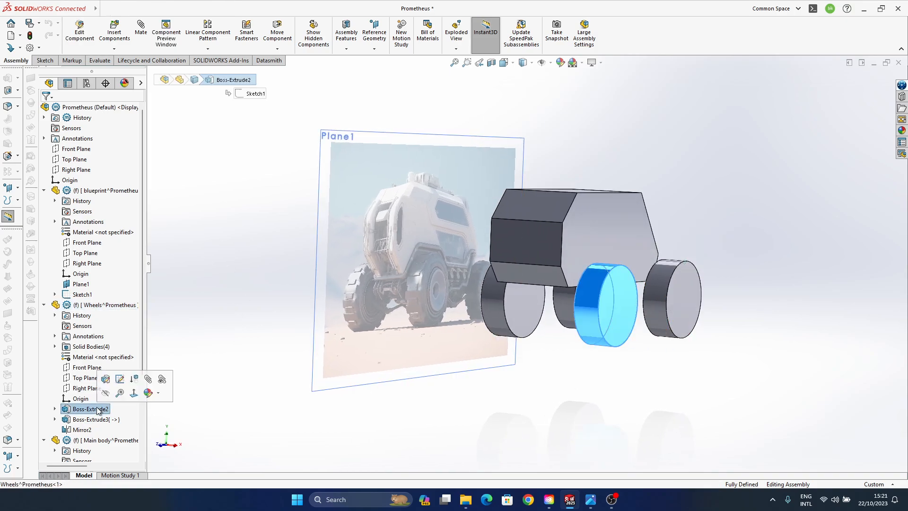
click(101, 306)
click(152, 280)
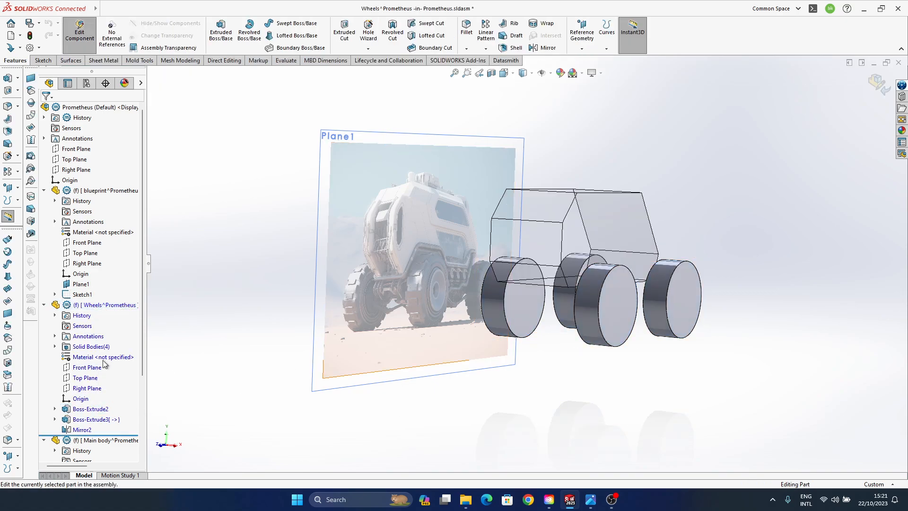
click(88, 410)
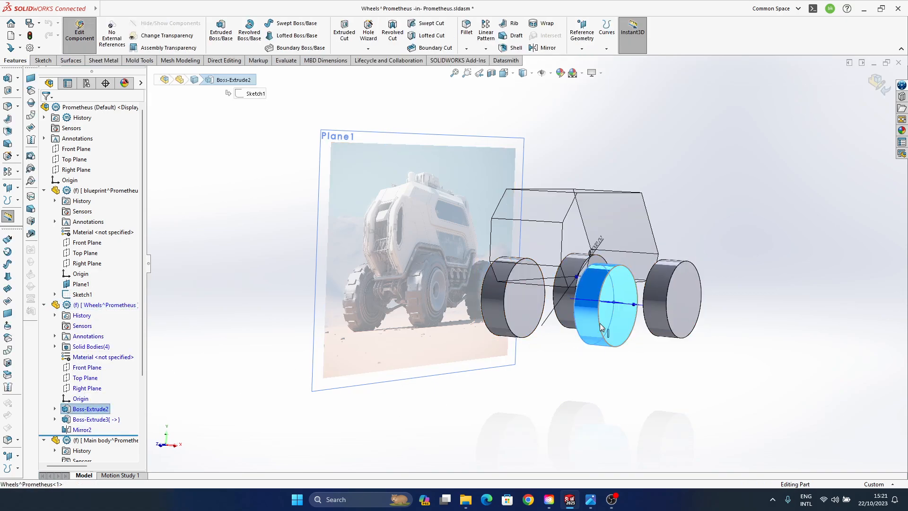
- Try a greater extrusion depth for the front wheel and compare its thickness with the picture
middle_drag(602, 328, 572, 387)
scroll(646, 294, down, 4)
middle_drag(606, 322, 614, 257)
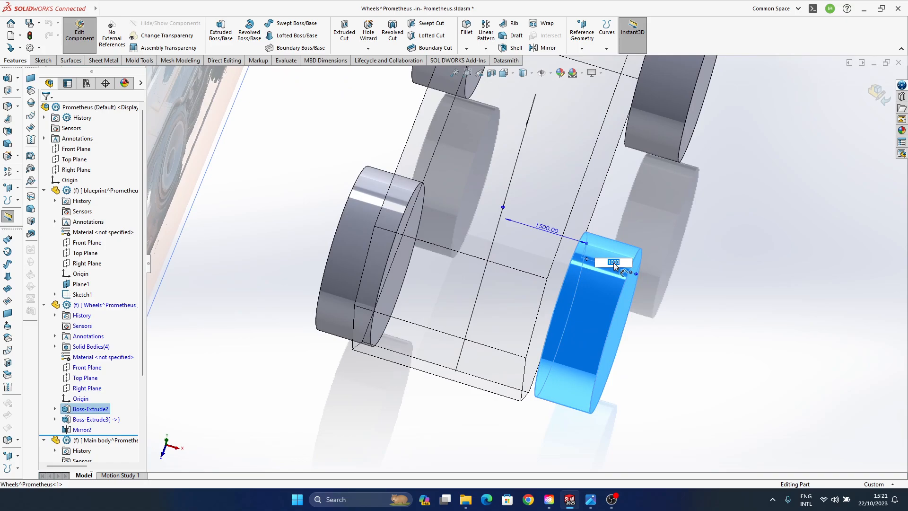
key(Return)
middle_drag(555, 303, 550, 237)
middle_drag(551, 368, 510, 303)
scroll(508, 298, up, 4)
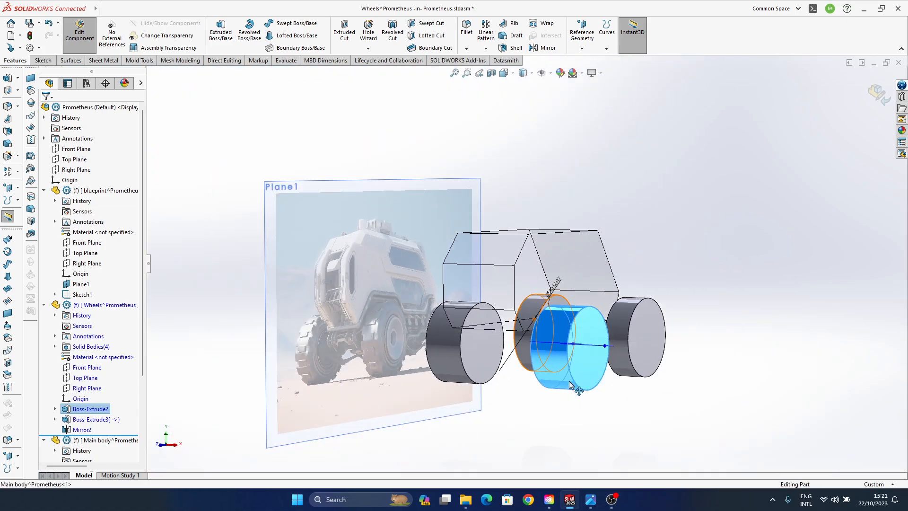
mouse_move(578, 390)
middle_down()
mouse_move(584, 351)
mouse_move(574, 372)
mouse_move(584, 380)
middle_up()
key(alt)
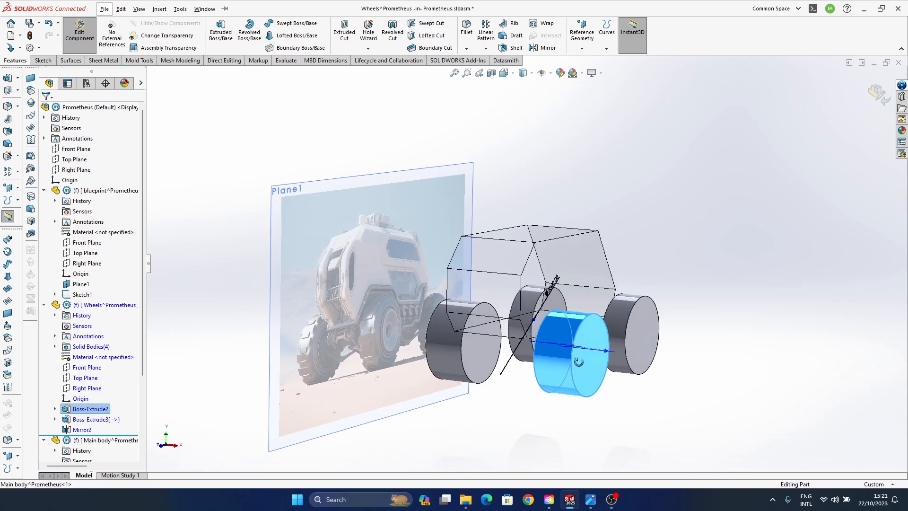
- Set the extrusion depth of the front wheel, Boss-Extrude2, to 1300 mm
scroll(578, 364, down, 3)
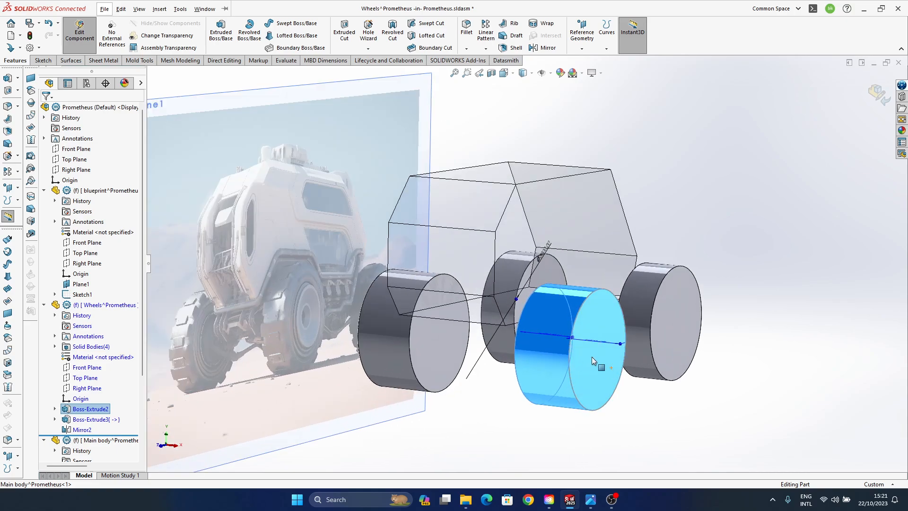
middle_drag(592, 357, 617, 298)
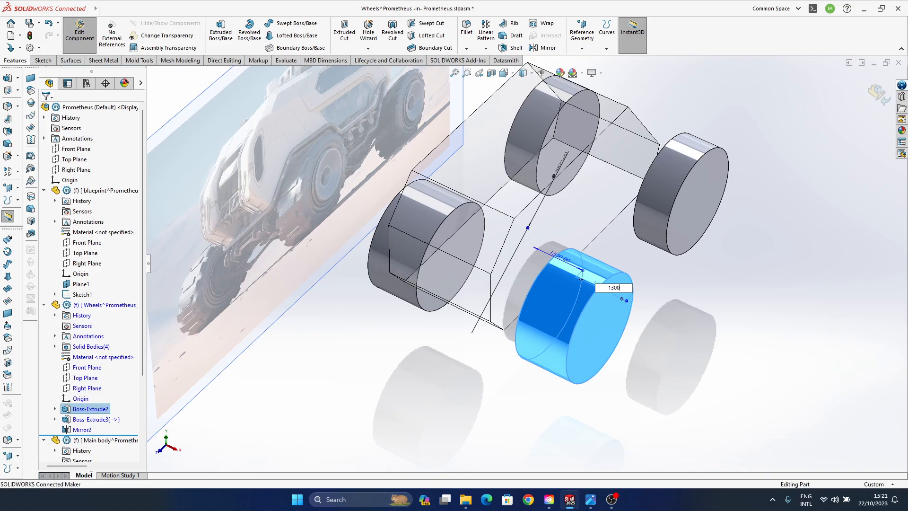
key(Return)
middle_drag(579, 313, 582, 235)
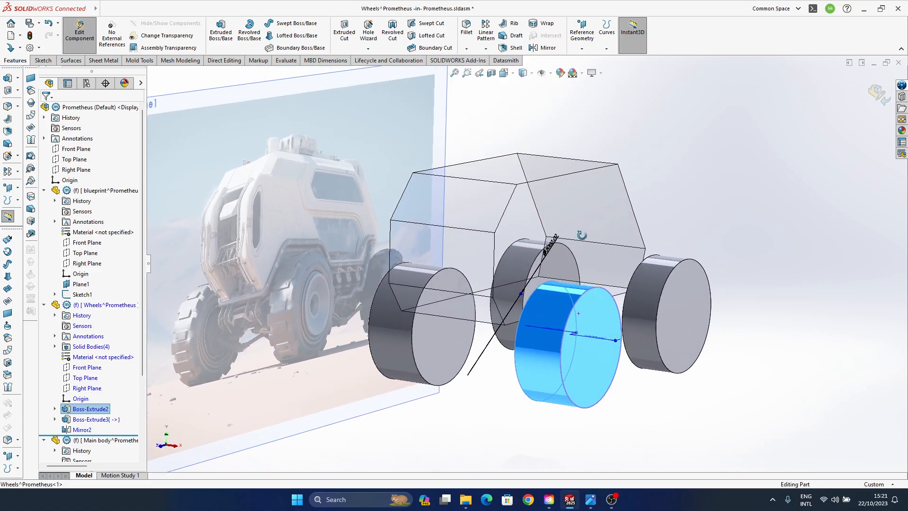
click(733, 221)
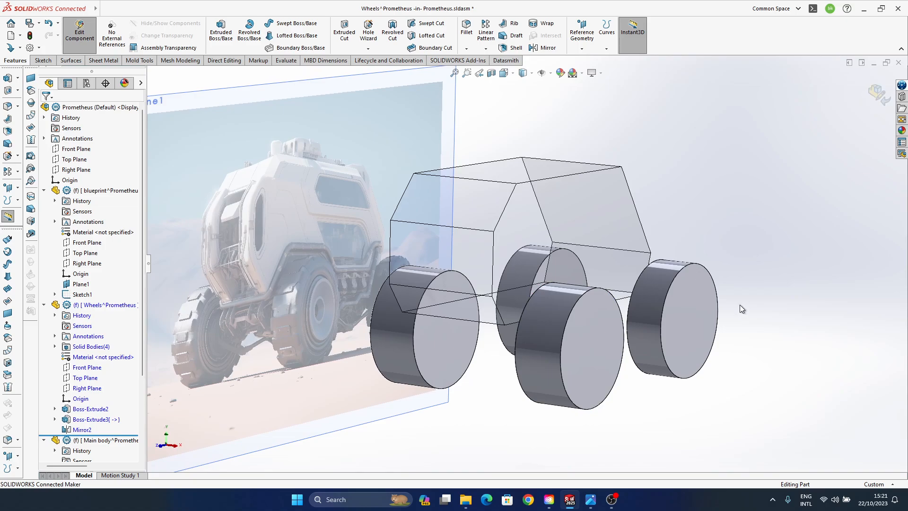
- Set the extrusion depth of the rear wheel, Boss-Extrude3, to 1300 mm
click(678, 296)
middle_drag(757, 251, 796, 204)
click(796, 203)
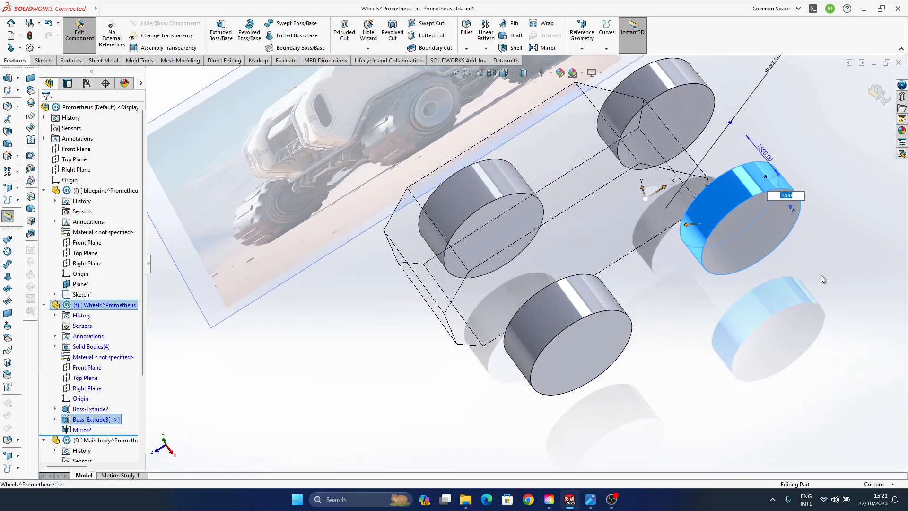
text(1300)
key(Return)
middle_drag(571, 307, 590, 197)
click(728, 407)
middle_drag(690, 392, 423, 309)
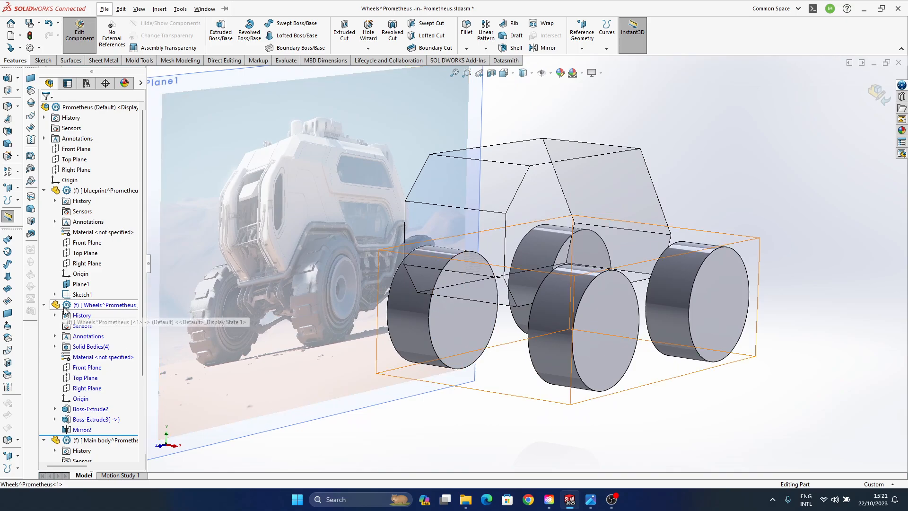
- Switch to editing the blueprint part, shift Plane1 even farther from the vehicle, and return to the assembly
click(128, 191)
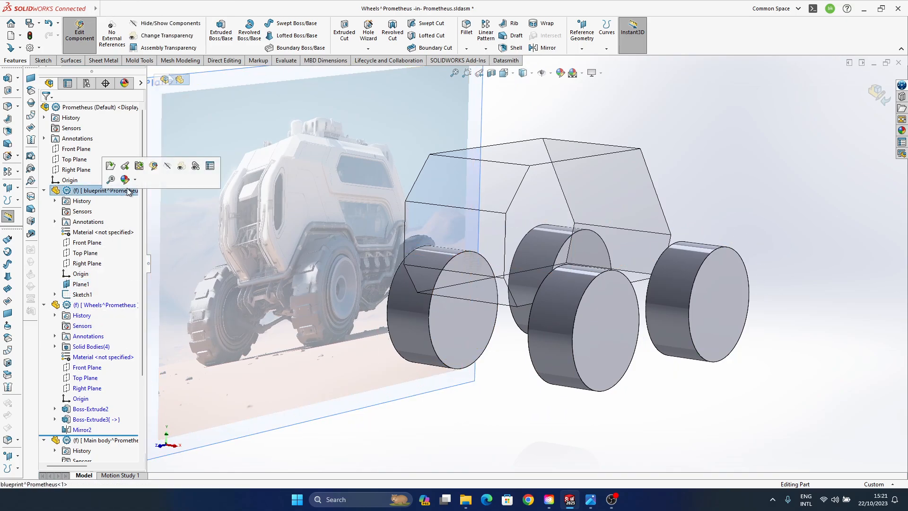
click(154, 166)
mouse_move(361, 250)
middle_down()
mouse_move(348, 186)
mouse_move(491, 262)
mouse_move(491, 252)
mouse_move(487, 326)
mouse_move(517, 284)
mouse_move(423, 356)
mouse_move(674, 353)
mouse_move(658, 362)
middle_up()
ctrl+middle_drag(599, 337, 606, 319)
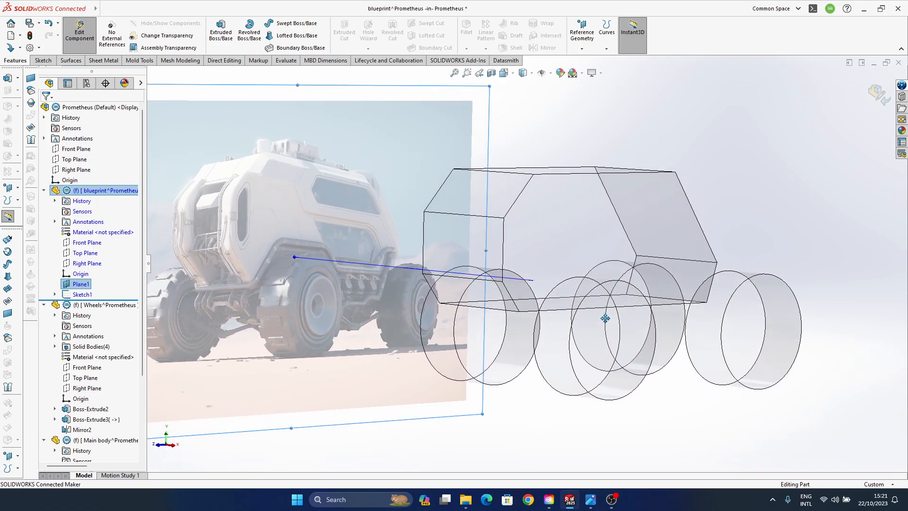
click(878, 99)
mouse_move(511, 321)
middle_down()
mouse_move(424, 331)
mouse_move(549, 358)
mouse_move(492, 312)
mouse_move(460, 328)
mouse_move(439, 321)
middle_up()
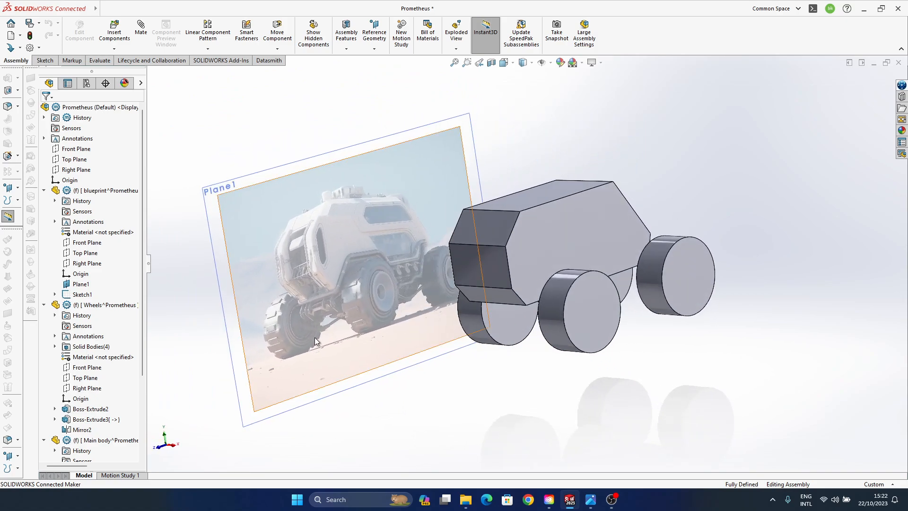
- Compare the wheels with the blueprint picture and expand the rear wheel extrusion, Boss-Extrude3, to reveal its sketch
middle_drag(299, 332, 512, 316)
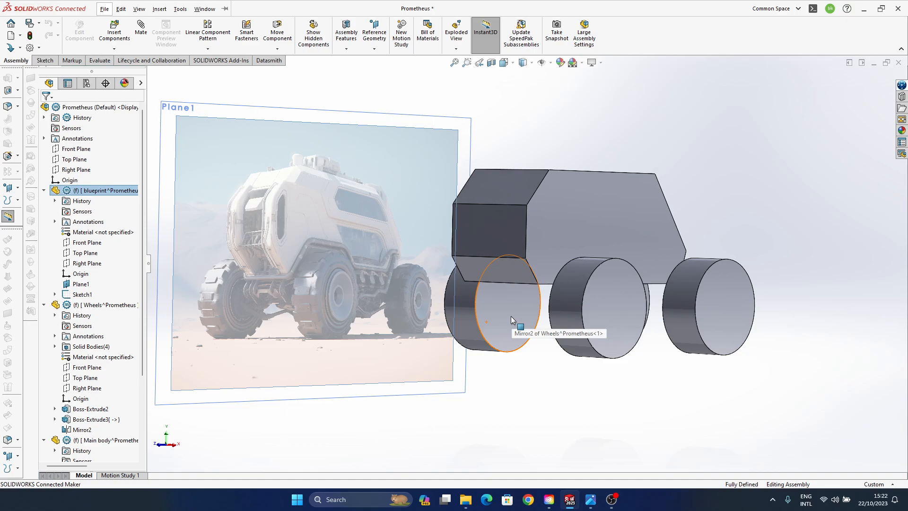
middle_drag(511, 315, 694, 311)
click(694, 312)
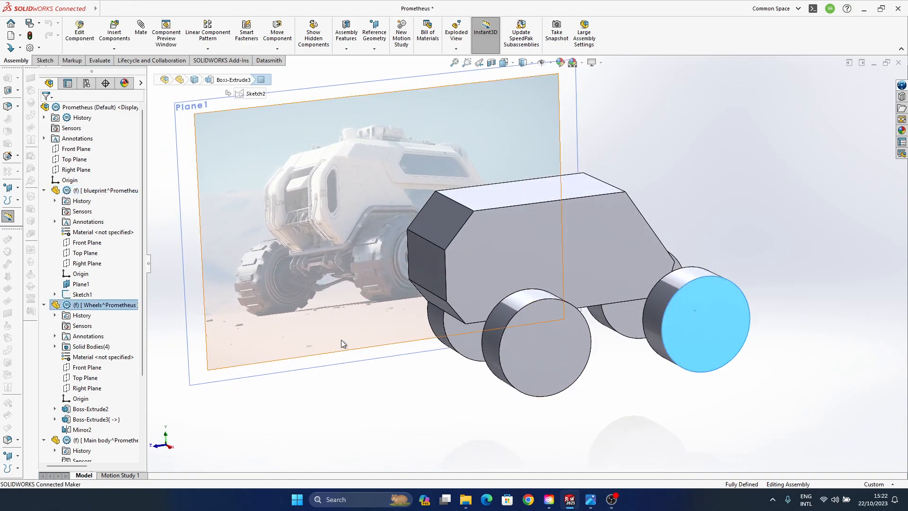
click(93, 420)
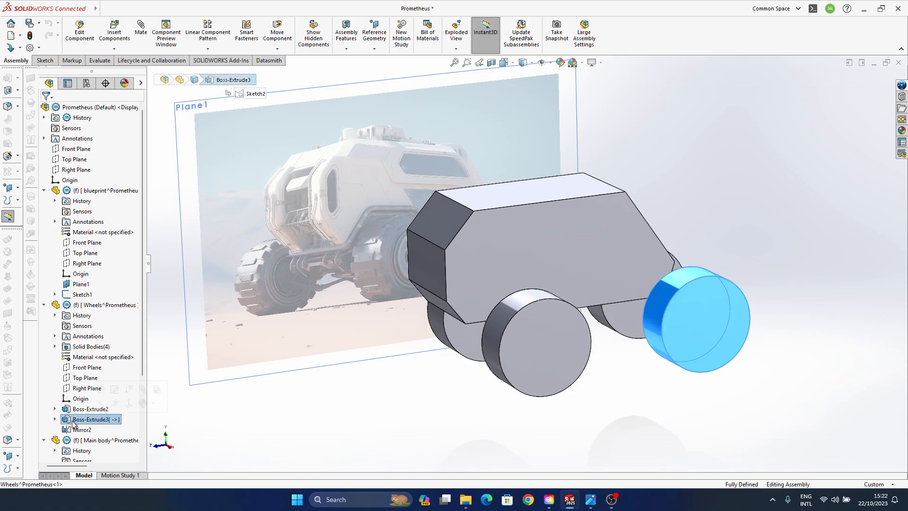
click(55, 419)
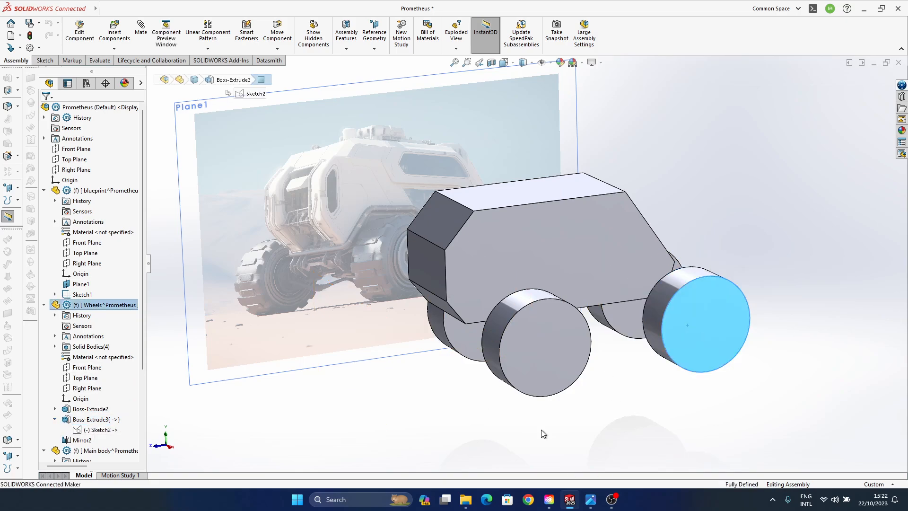
middle_drag(541, 429, 250, 373)
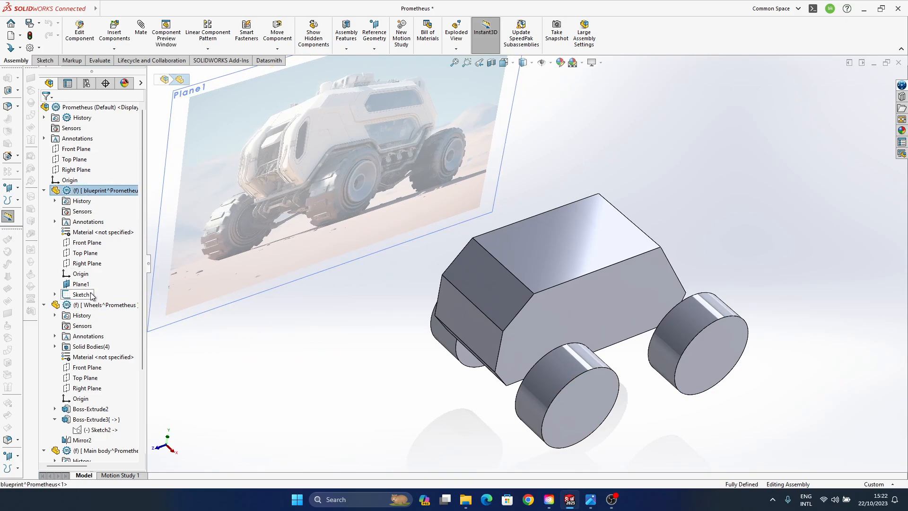
- Open the Wheels part for editing in the assembly and set the rear wheel's diameter to 2500 mm
click(98, 306)
click(148, 285)
middle_drag(619, 401, 735, 271)
click(680, 351)
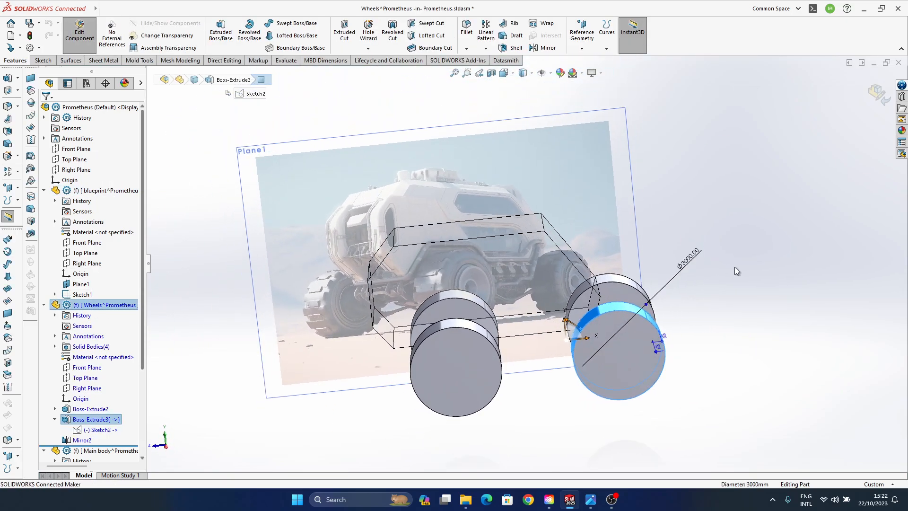
click(685, 263)
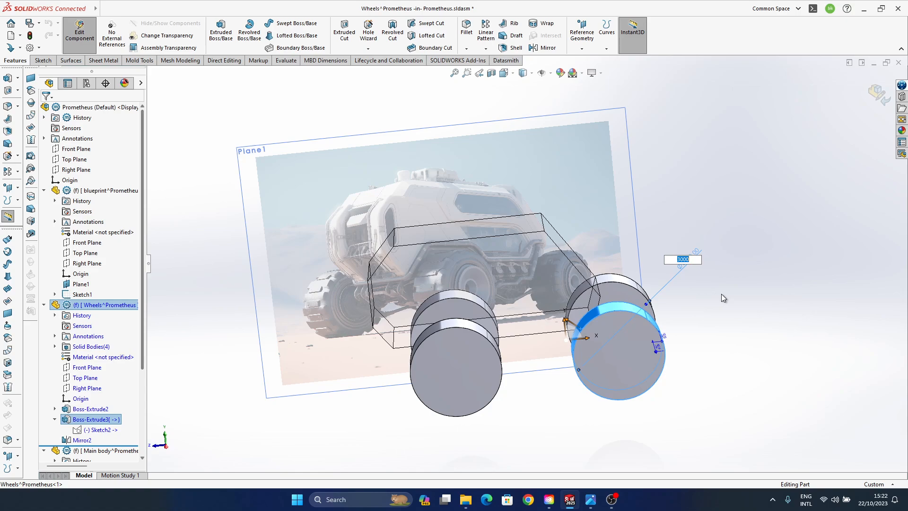
text(250)
key(Return)
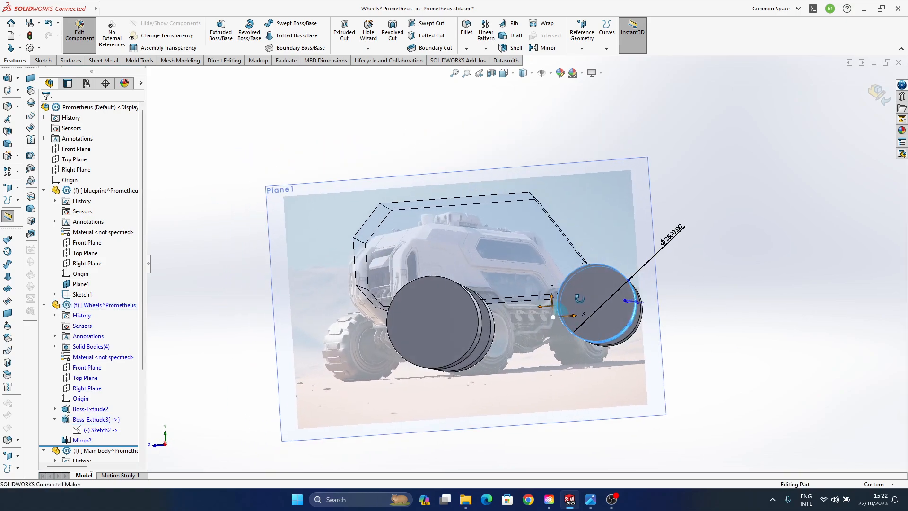
- Deselect the rear wheel and view the assembly in the standard Right orientation
click(742, 283)
middle_drag(603, 304, 636, 300)
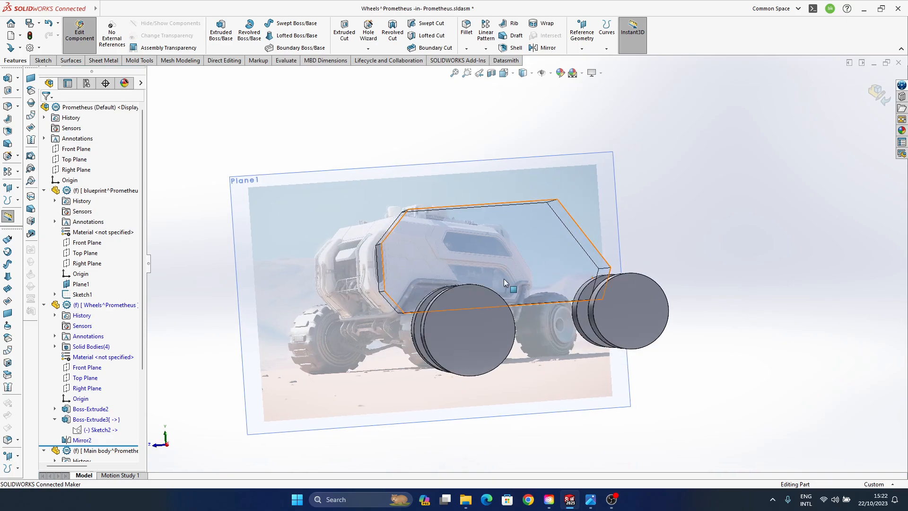
key(space)
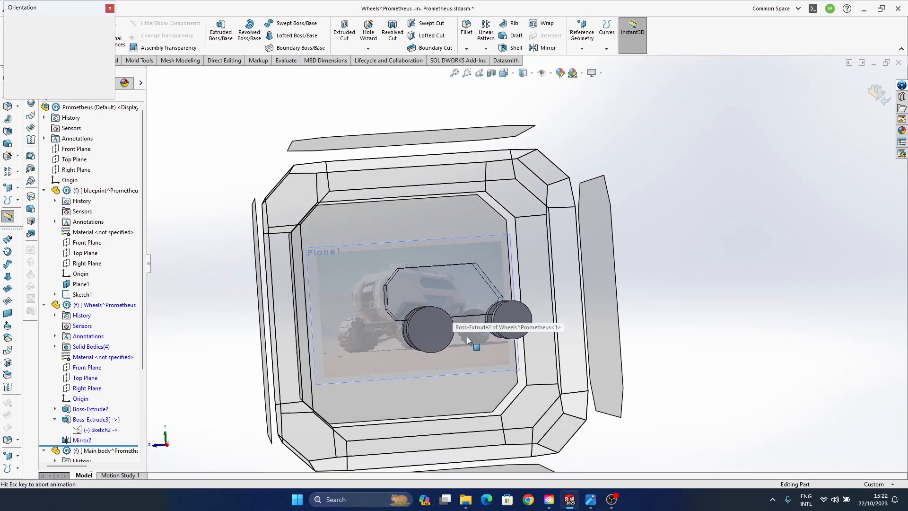
click(441, 263)
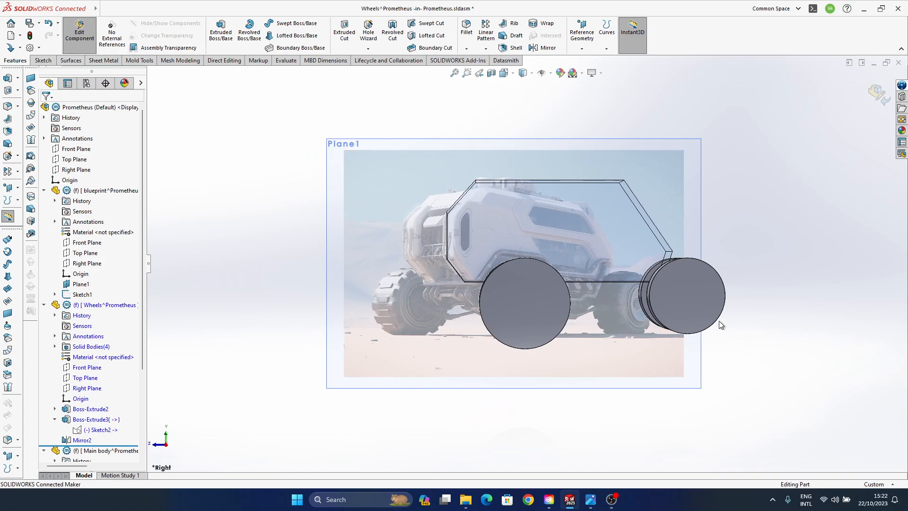
click(695, 299)
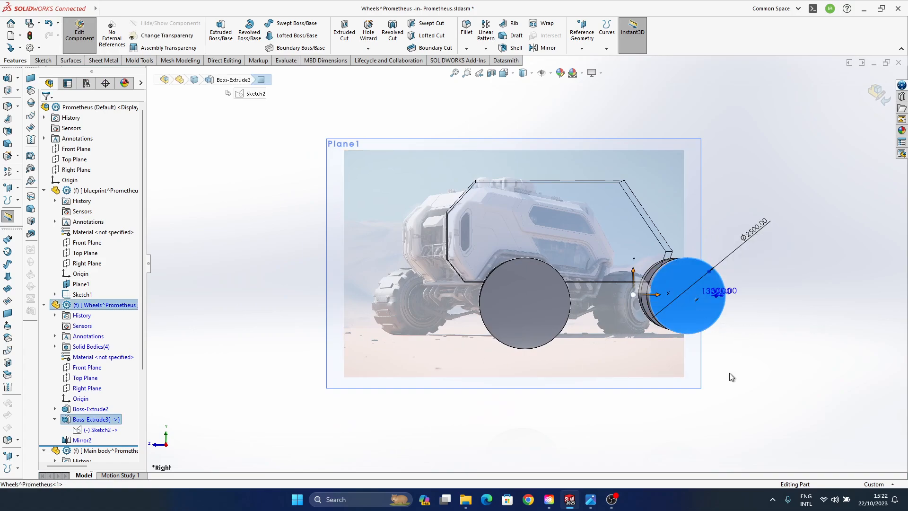
click(734, 387)
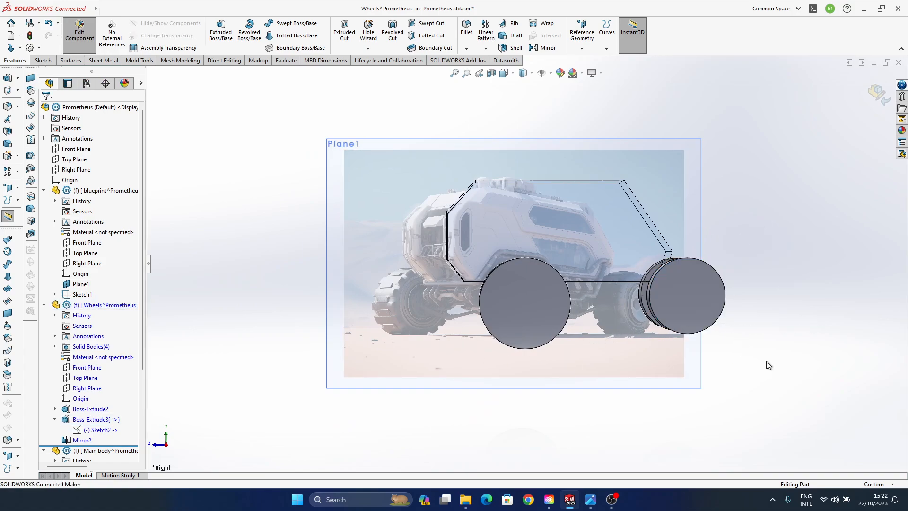
click(99, 430)
click(105, 402)
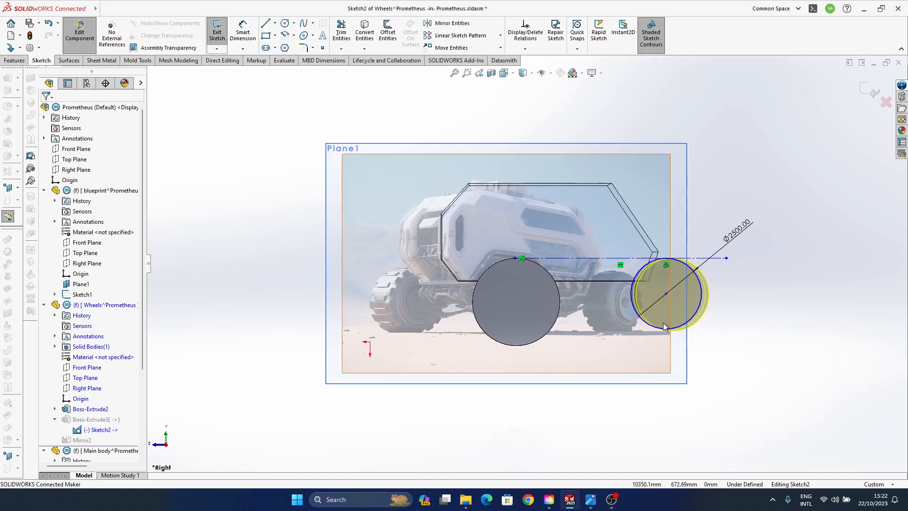
scroll(674, 321, down, 3)
scroll(672, 317, down, 1)
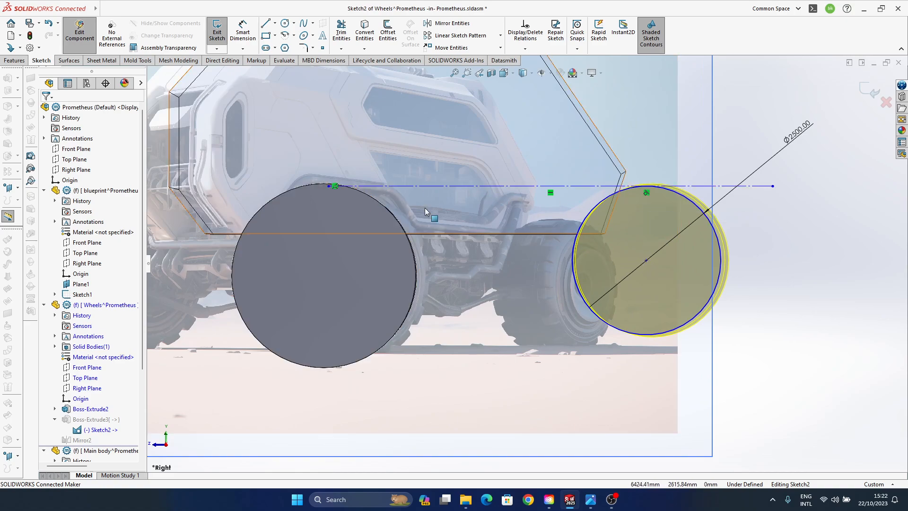
click(601, 74)
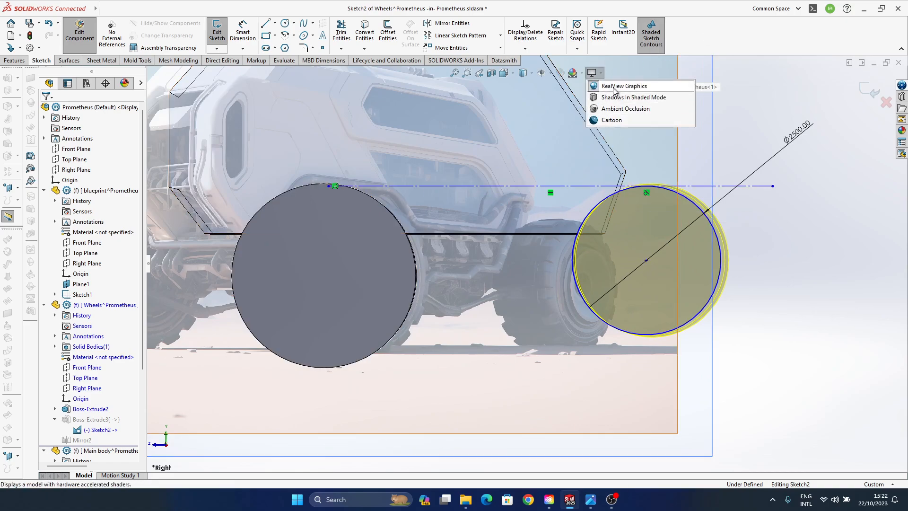
click(877, 96)
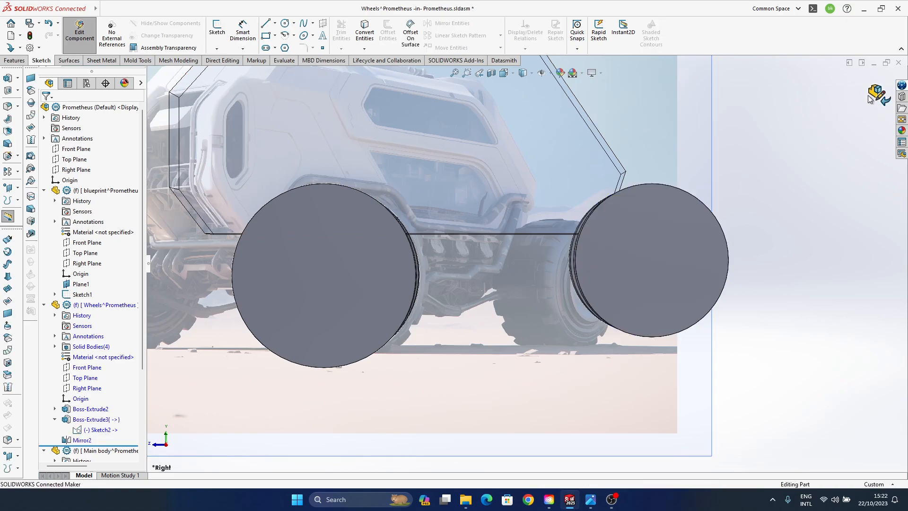
- Turn off the Perspective display so the assembly shows in a flat Right view
click(601, 75)
click(615, 120)
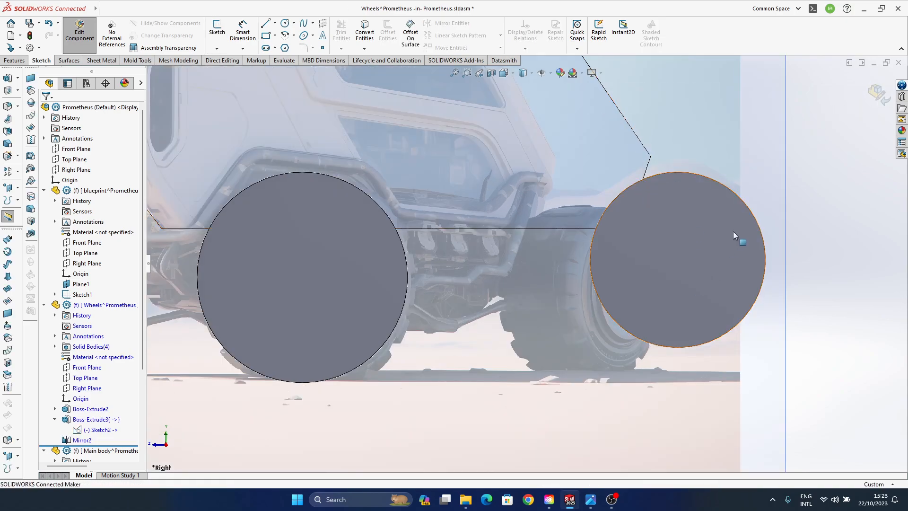
scroll(481, 303, up, 2)
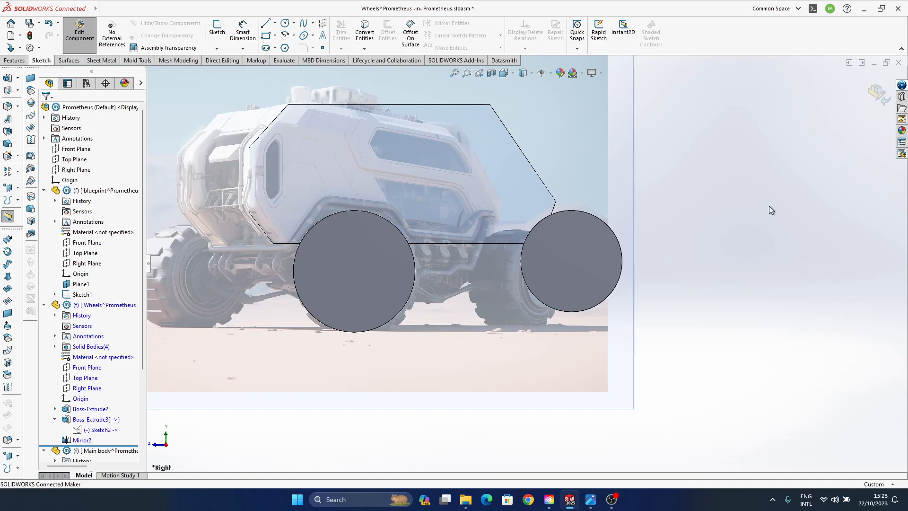
- Open the rear wheel's Sketch2 for editing and delete the horizontal construction line along the top of the circle
click(100, 434)
click(112, 404)
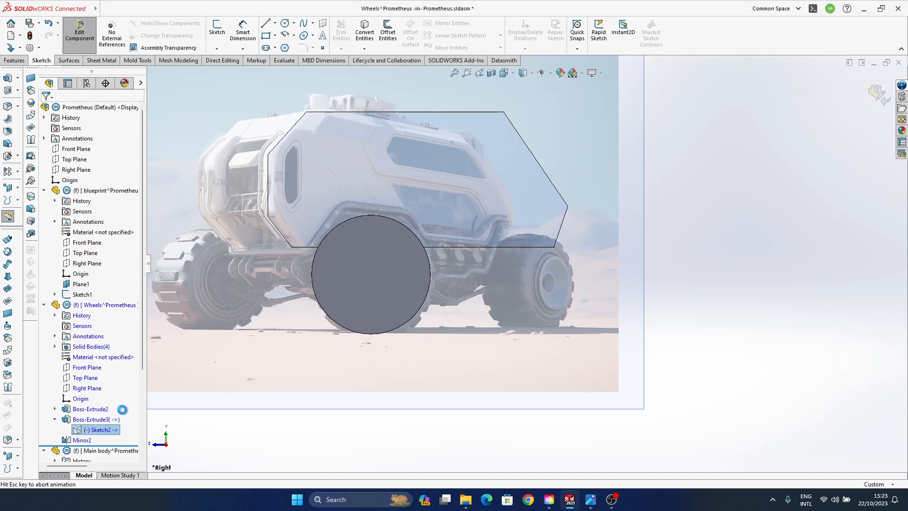
scroll(507, 299, down, 2)
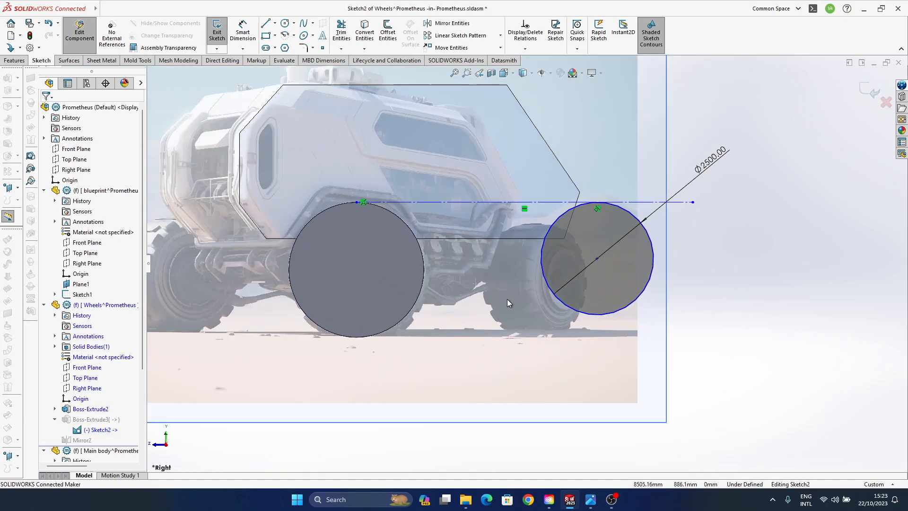
click(451, 202)
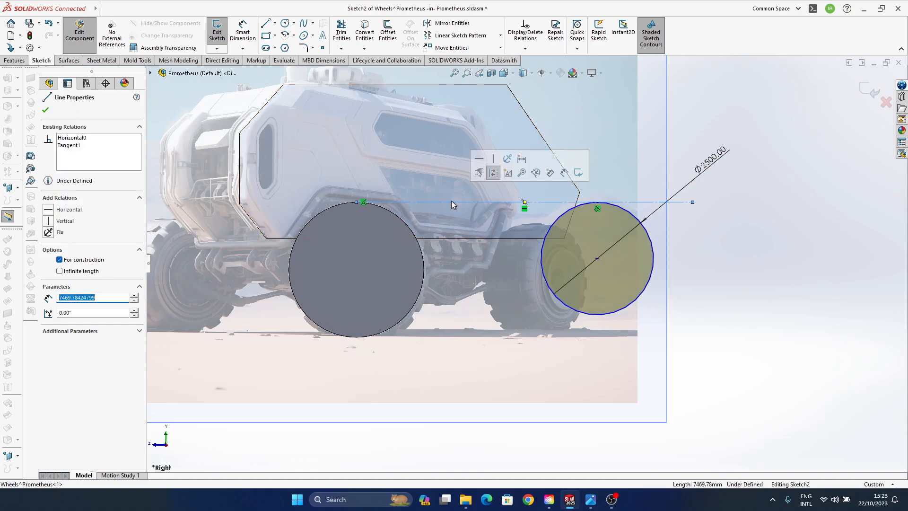
key(Delete)
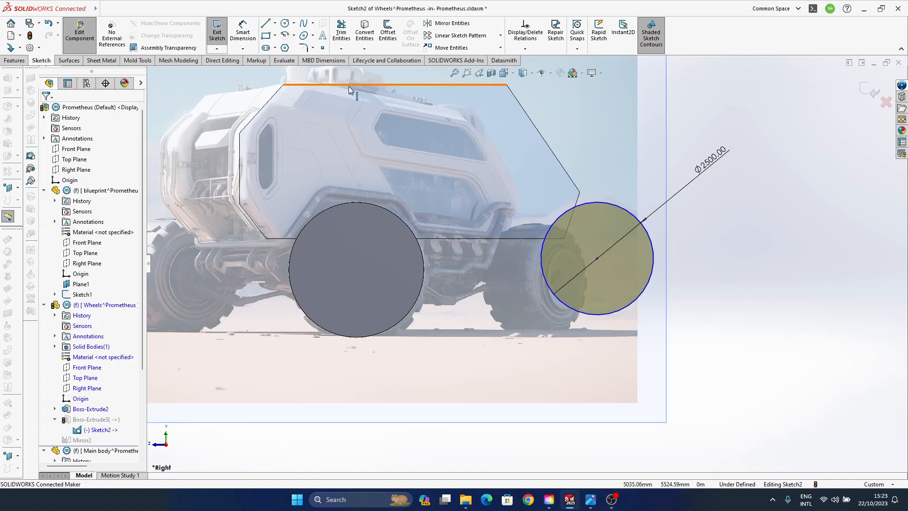
- Sketch a horizontal construction line about 8689 mm long from the lowest point of the front wheel, extending past the rear wheel
click(265, 23)
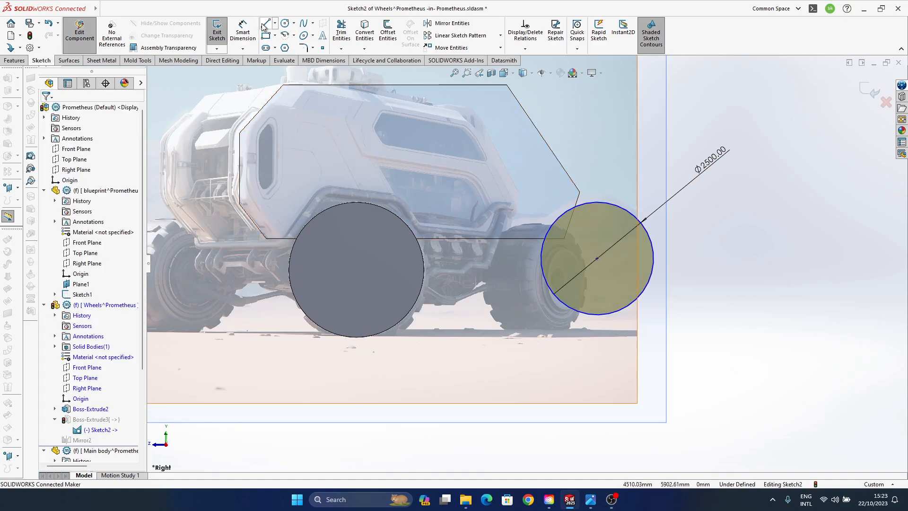
click(356, 336)
click(748, 337)
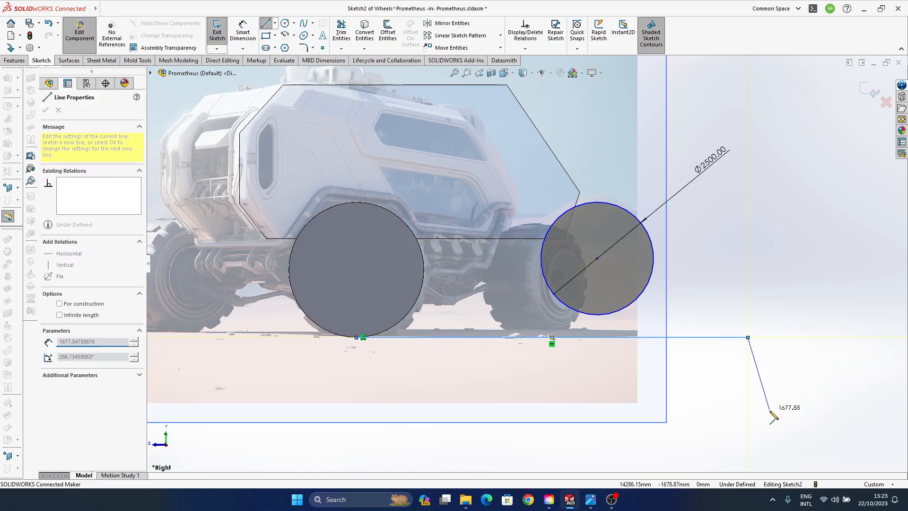
key(Escape)
click(740, 338)
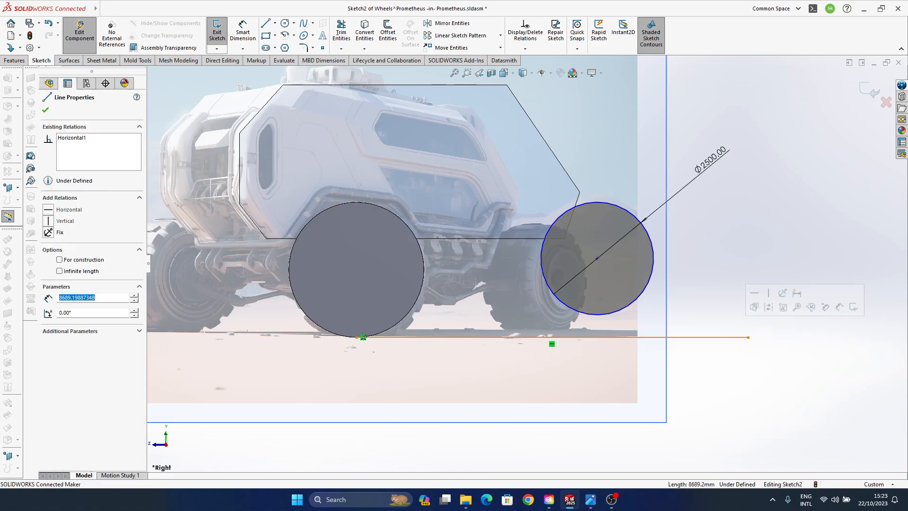
click(768, 307)
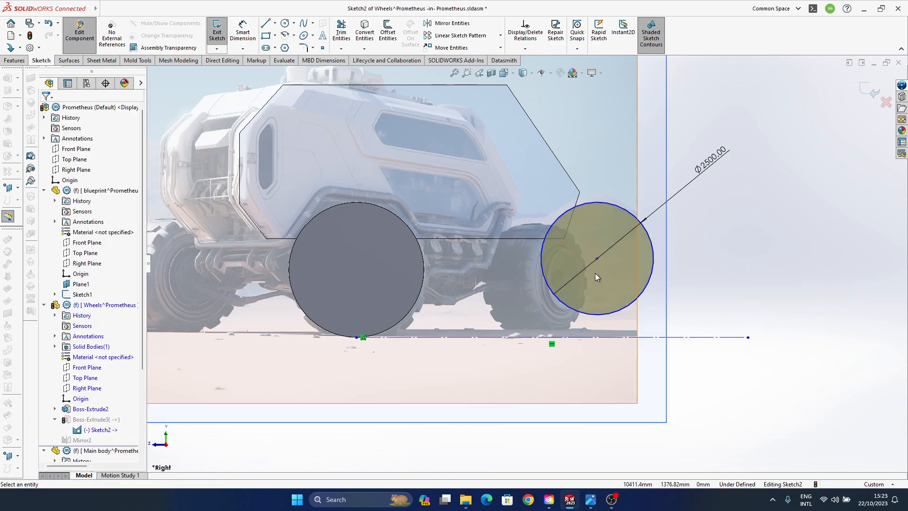
- Make the rear wheel circle tangent to the construction line below it and finish editing back to the assembly
click(602, 319)
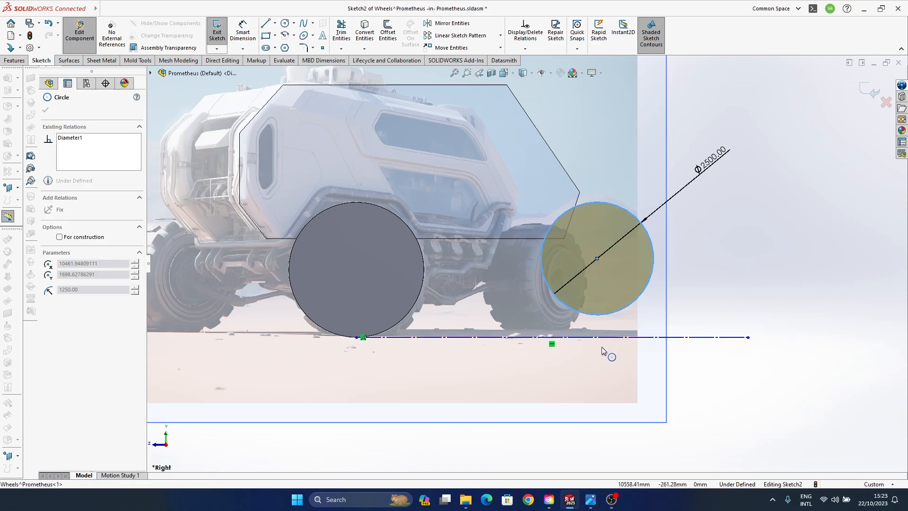
ctrl+click(614, 340)
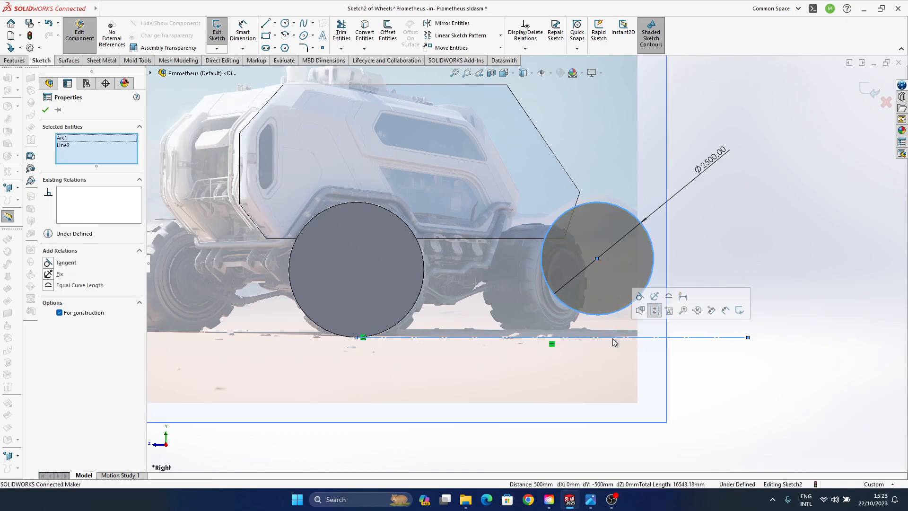
click(640, 296)
click(778, 238)
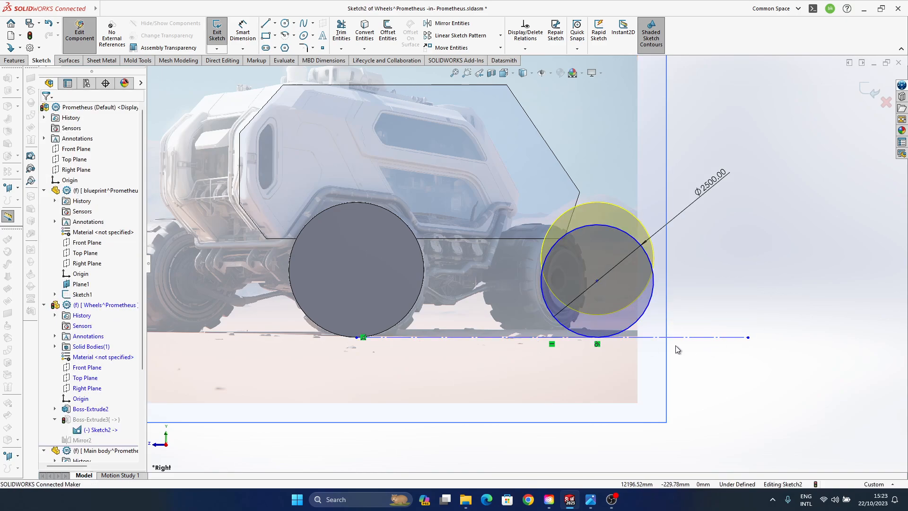
click(864, 90)
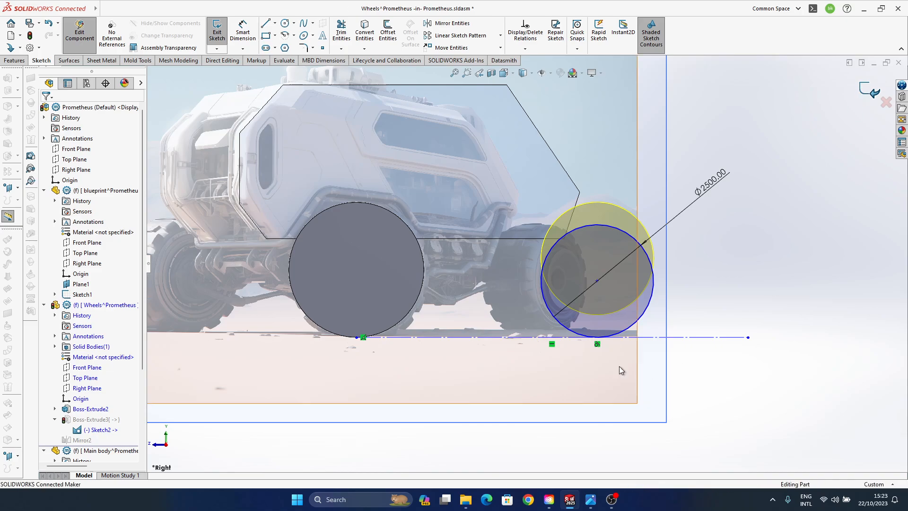
click(869, 89)
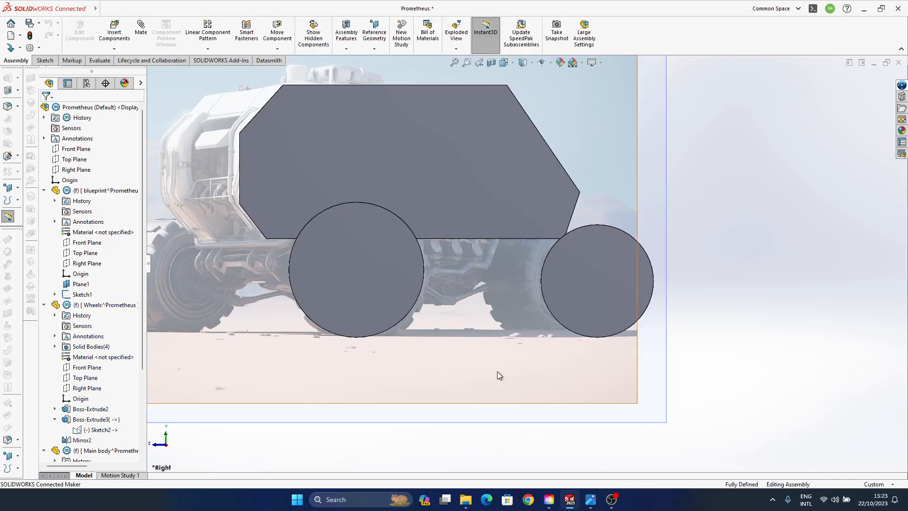
- Compare the vehicle's body width and wheel proportions with the blueprint picture from angled and front views
middle_drag(466, 312, 507, 330)
scroll(532, 380, up, 2)
middle_drag(531, 381, 593, 371)
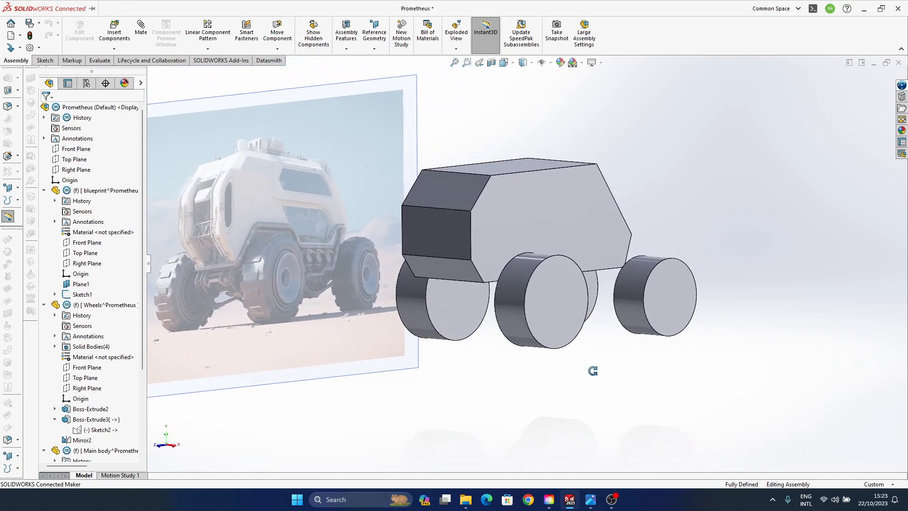
ctrl+middle_drag(505, 286, 523, 299)
mouse_move(473, 283)
middle_down()
mouse_move(526, 278)
mouse_move(449, 277)
mouse_move(482, 280)
middle_up()
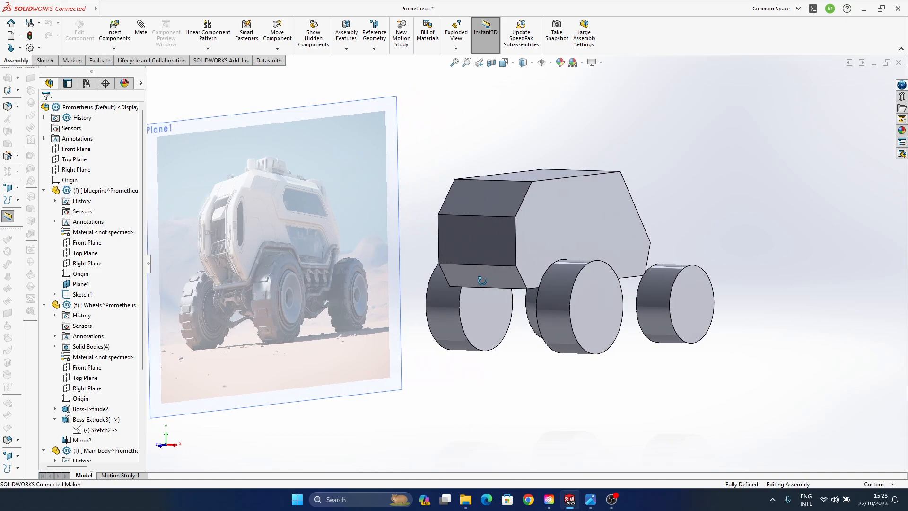
key(ctrl+1)
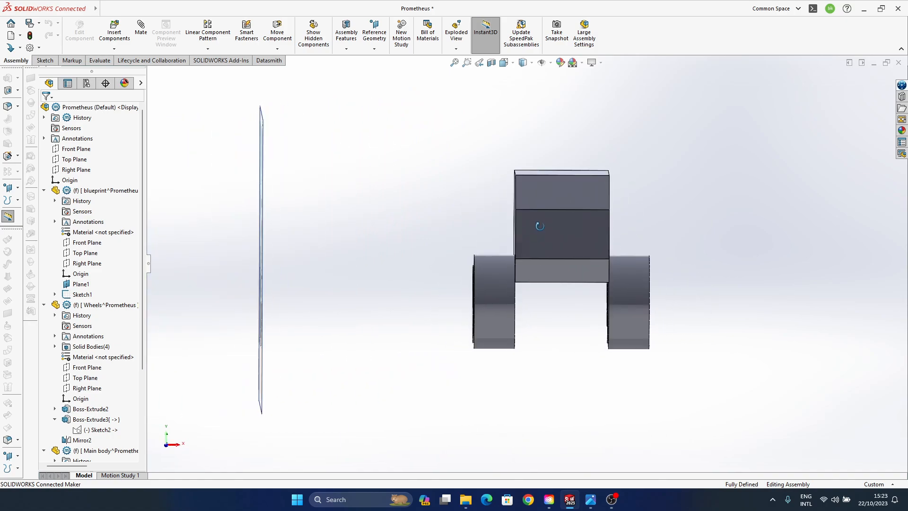
middle_drag(581, 298, 545, 304)
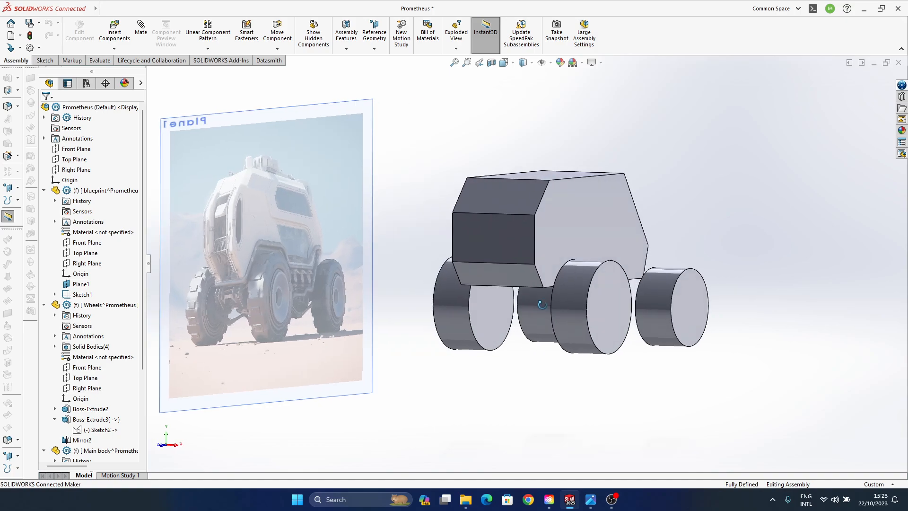
- Edit the Main body part in the assembly, set its extrusion depth to 1700 mm in both directions, and return to the assembly
scroll(84, 379, down, 4)
click(109, 336)
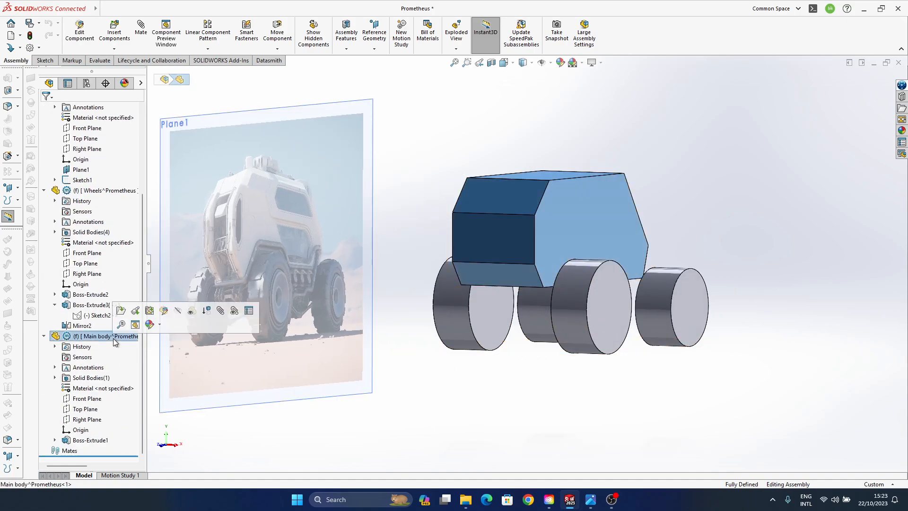
click(164, 311)
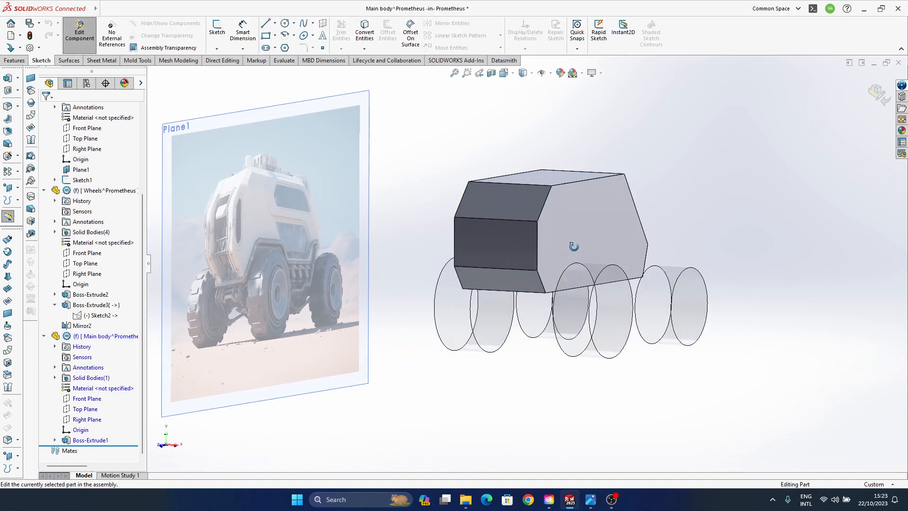
click(584, 234)
middle_drag(586, 237, 515, 421)
middle_drag(553, 289, 547, 349)
click(608, 181)
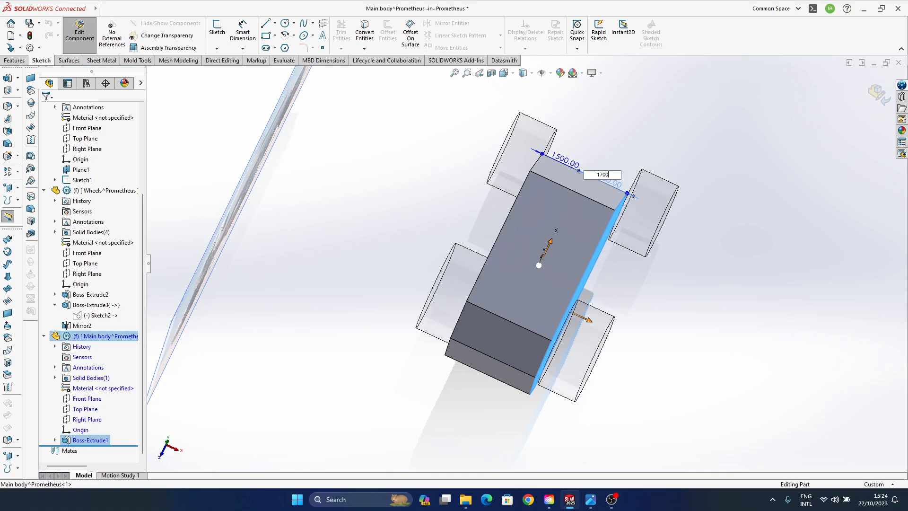
text(1700)
key(Return)
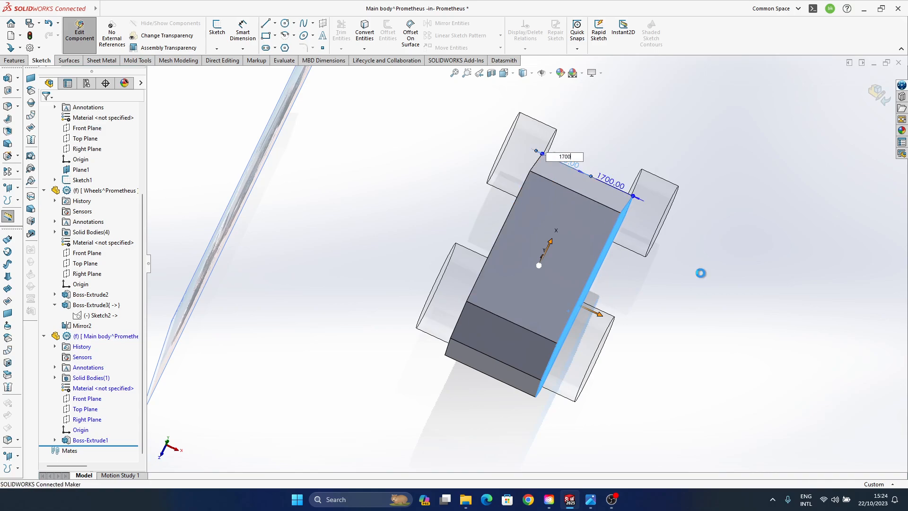
click(883, 97)
- View the vehicle beside the blueprint picture and turn on the Cartoon effect and Perspective display
middle_drag(444, 367, 552, 272)
click(599, 63)
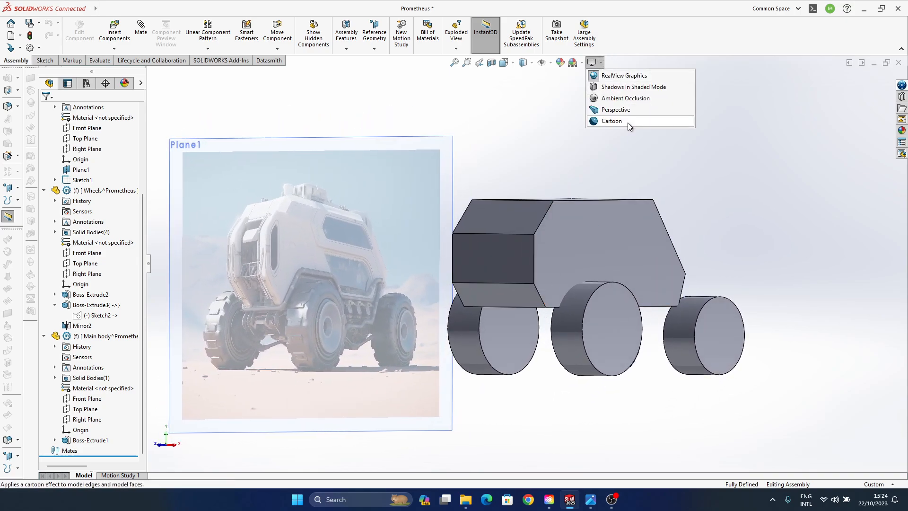
click(627, 121)
click(600, 62)
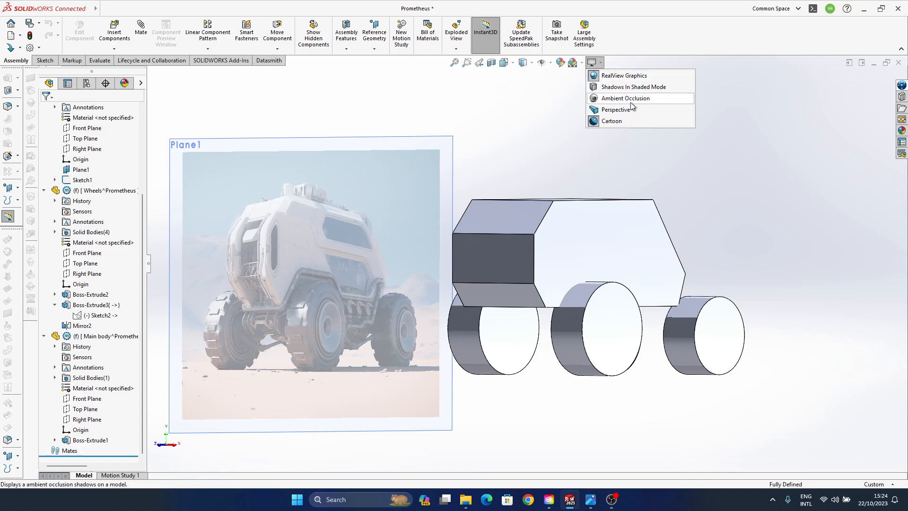
click(630, 107)
- Turn off RealView Graphics and the Cartoon effect
click(600, 62)
click(610, 76)
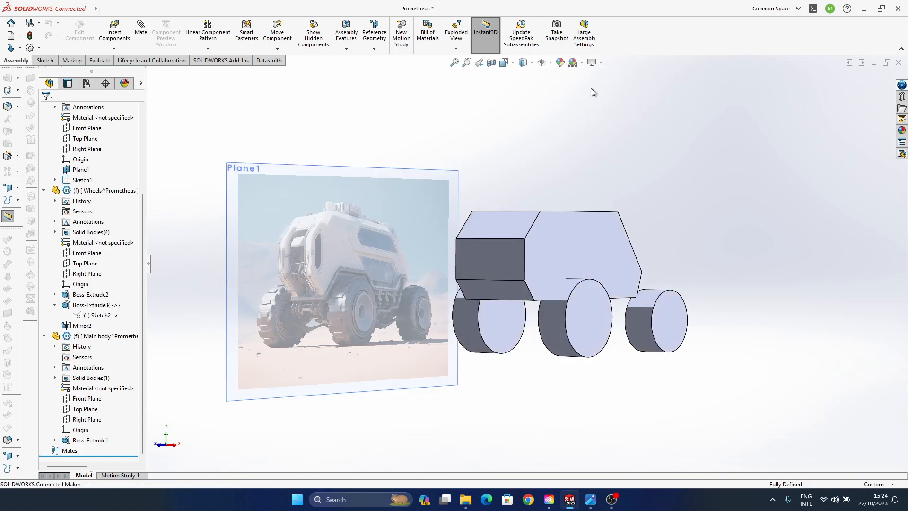
click(600, 63)
click(615, 120)
- Turn RealView Graphics back on and compare the vehicle with the blueprint picture from an angled view
click(599, 62)
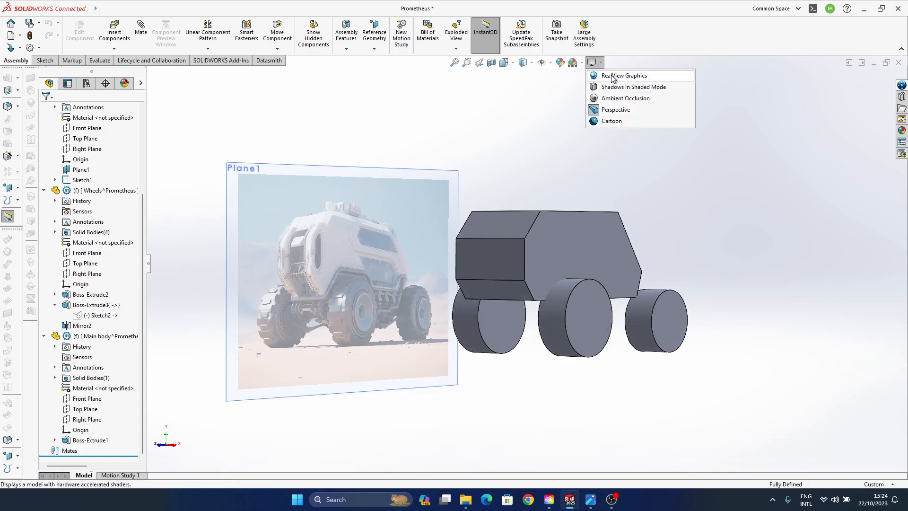
click(631, 86)
click(599, 62)
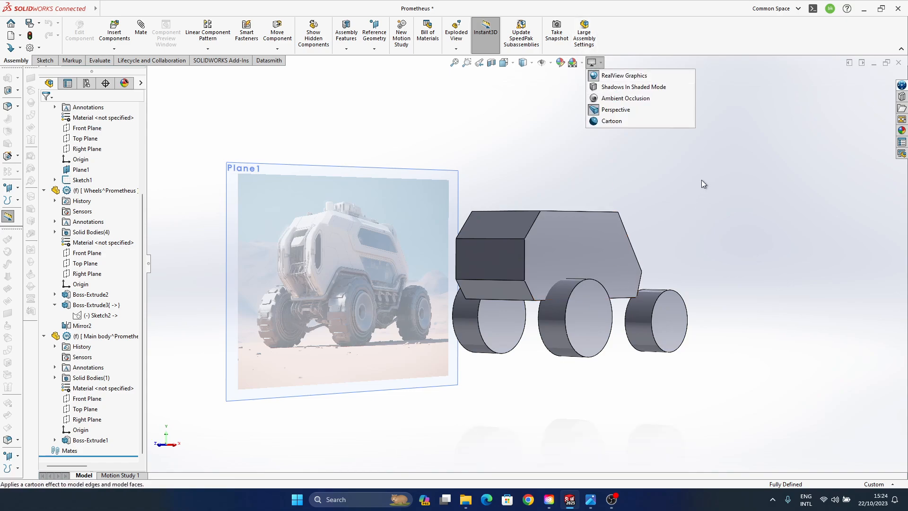
middle_drag(702, 194, 566, 250)
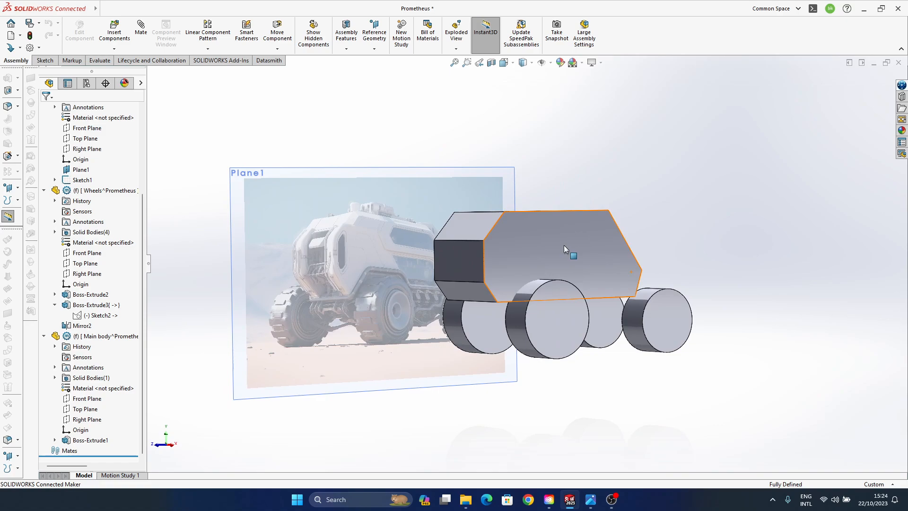
- Compare the vehicle model from an angled view with the full-size reference image in the image viewer
middle_drag(551, 248, 474, 240)
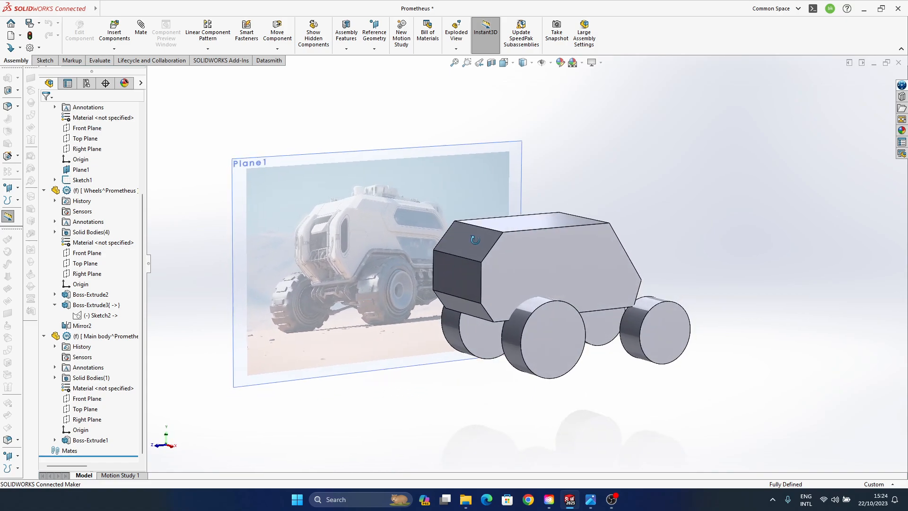
click(591, 500)
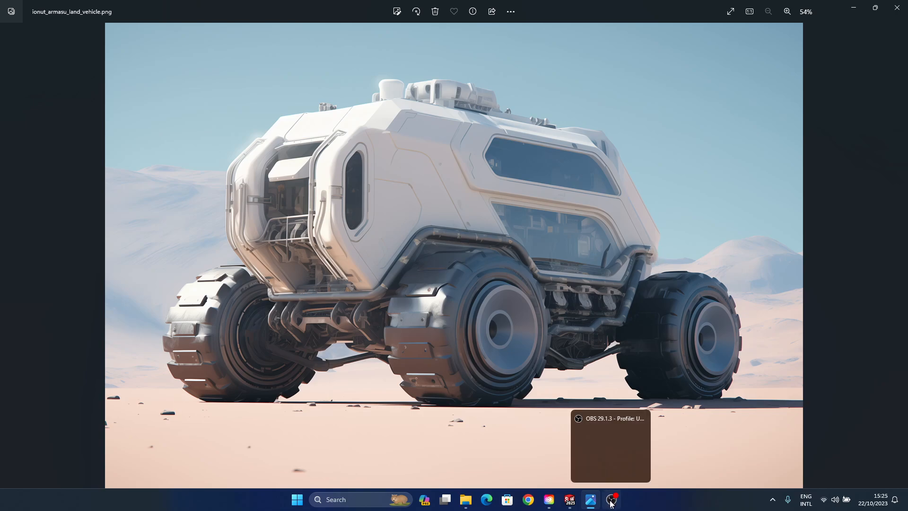
click(569, 505)
middle_drag(590, 345, 594, 326)
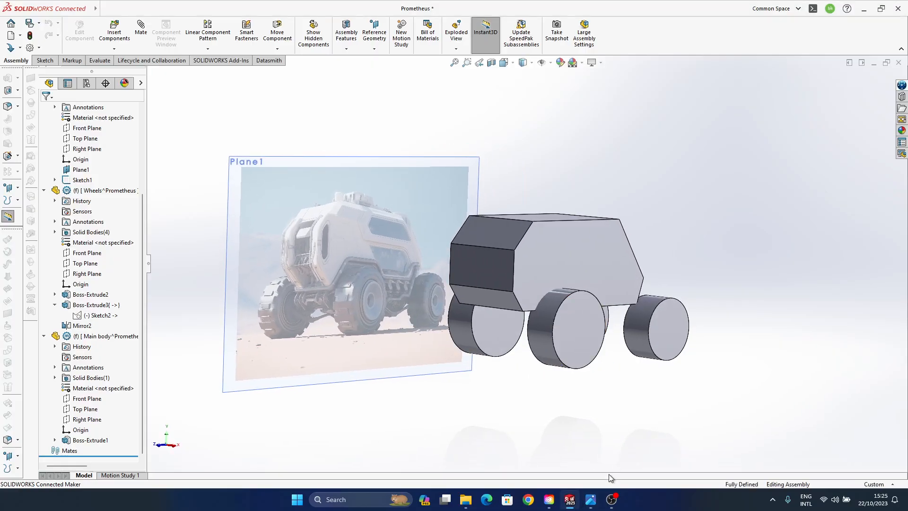
click(597, 502)
click(598, 501)
- Edit the Main body profile sketch, moving the rear corner to about (10584, 3256) mm and the upper rear corner to about (8987, 5545) mm
click(54, 440)
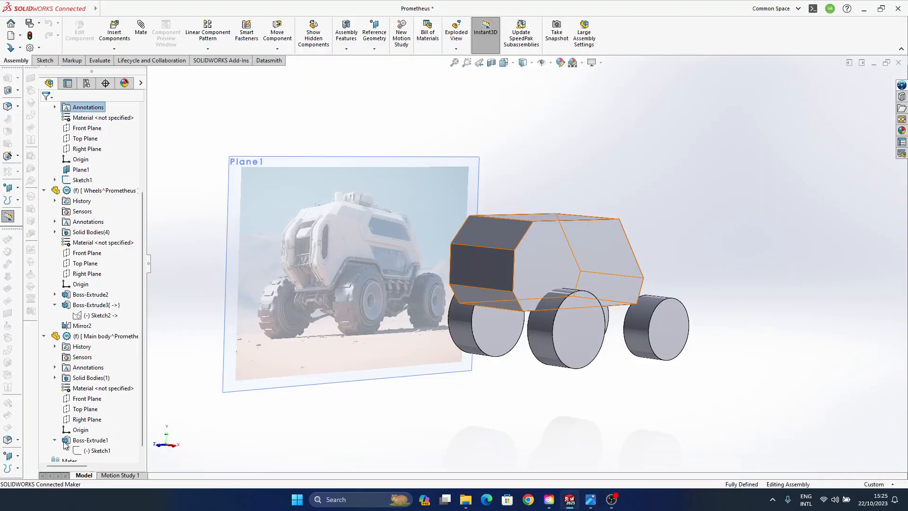
click(88, 452)
click(95, 424)
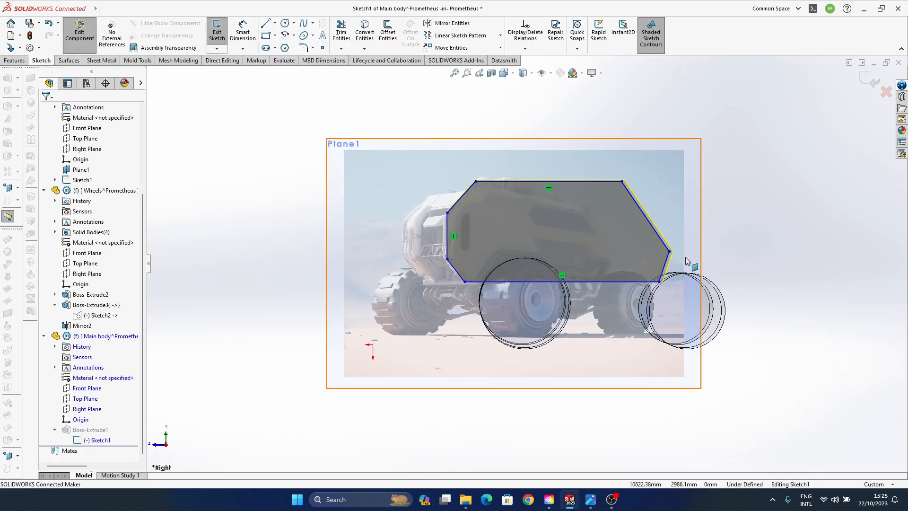
scroll(674, 262, down, 3)
mouse_move(642, 260)
mouse_down()
mouse_move(661, 273)
mouse_move(661, 247)
mouse_move(674, 244)
mouse_up()
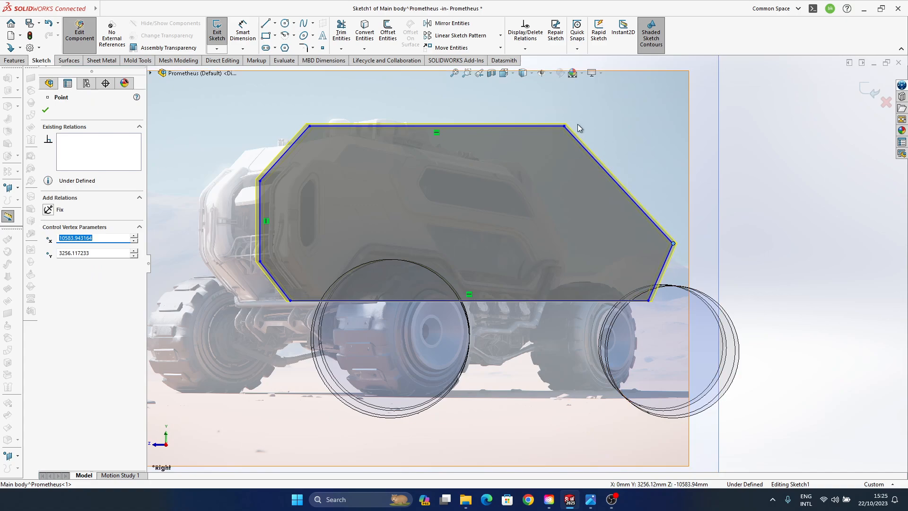
drag(566, 126, 592, 127)
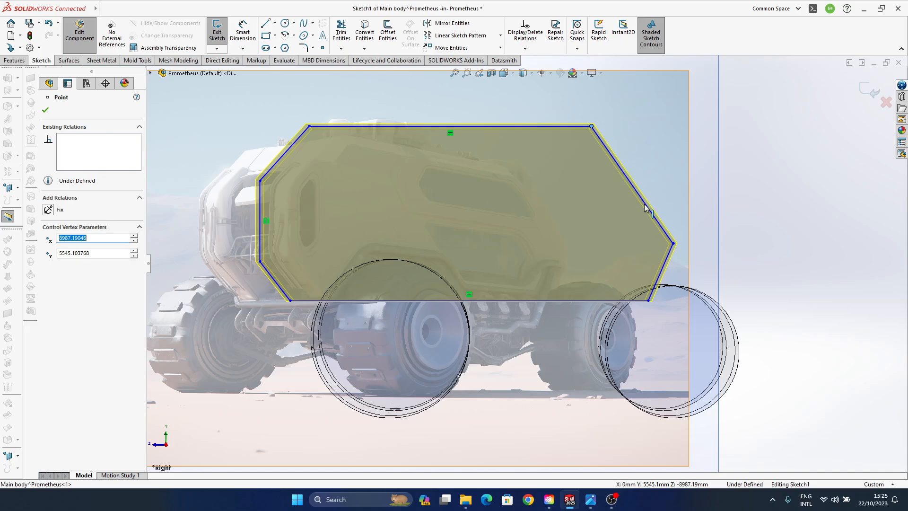
click(863, 97)
middle_drag(501, 346, 539, 329)
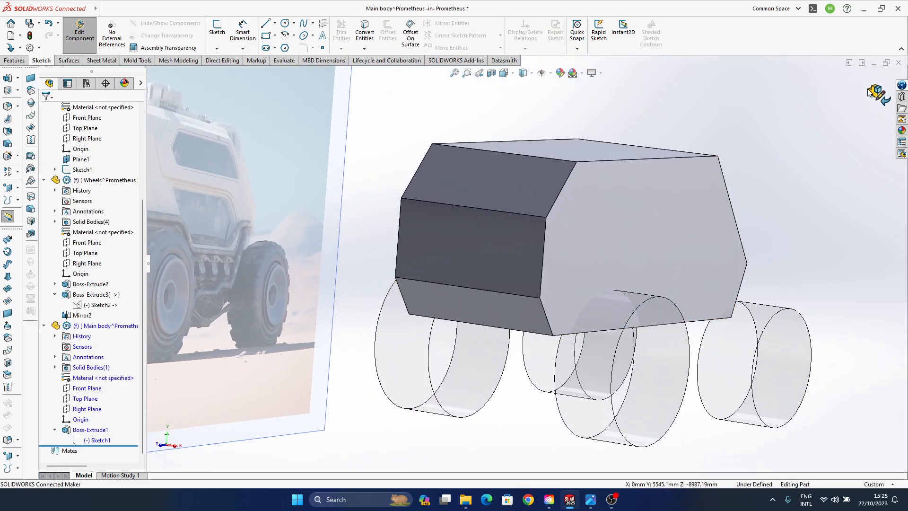
click(876, 95)
- Collapse the Main body, Wheels and blueprint components in the assembly's feature tree
scroll(478, 305, up, 4)
middle_drag(476, 304, 568, 233)
middle_drag(598, 237, 515, 324)
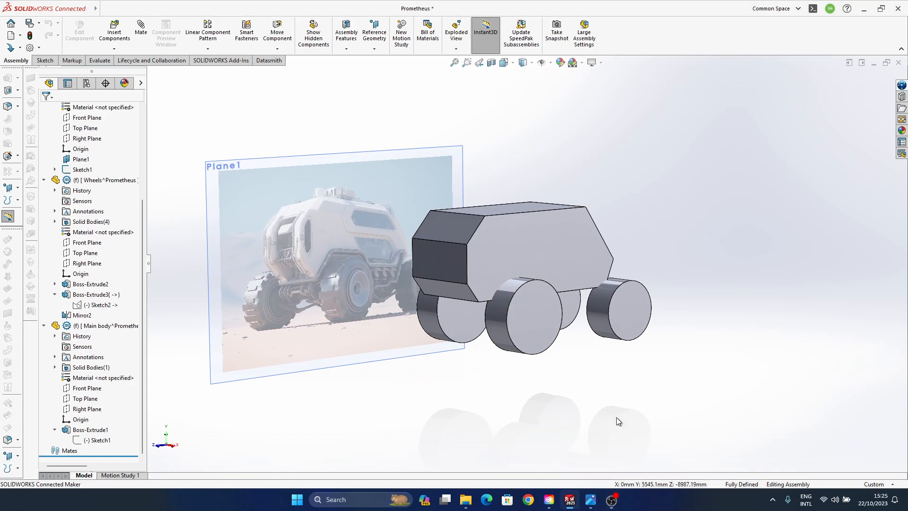
middle_drag(616, 418, 536, 293)
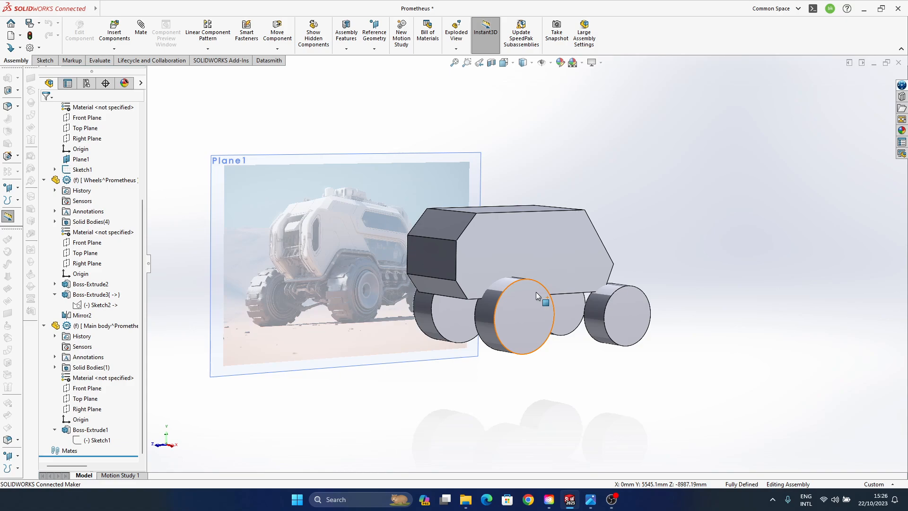
middle_drag(535, 292, 470, 345)
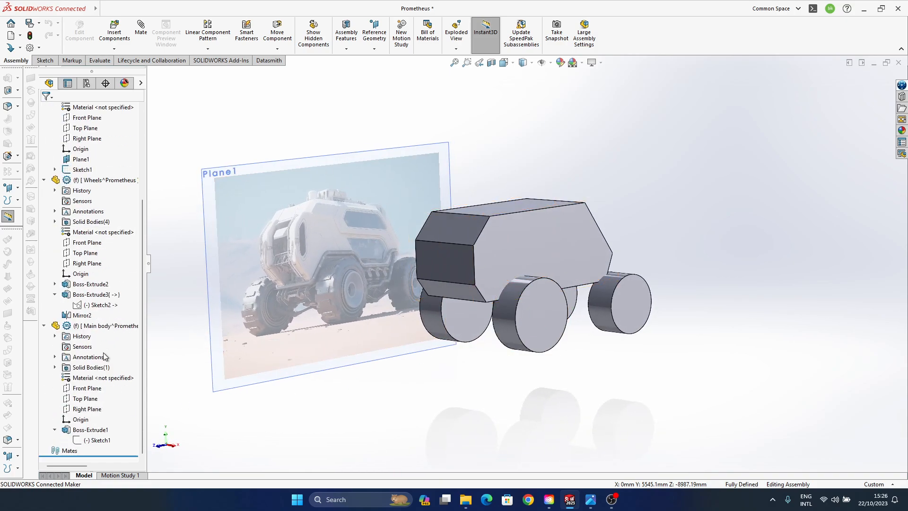
click(43, 326)
click(44, 304)
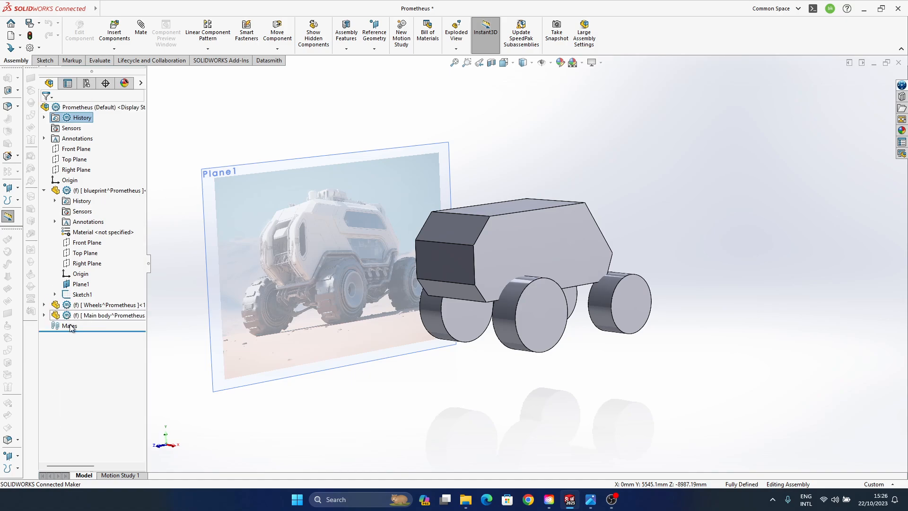
click(44, 190)
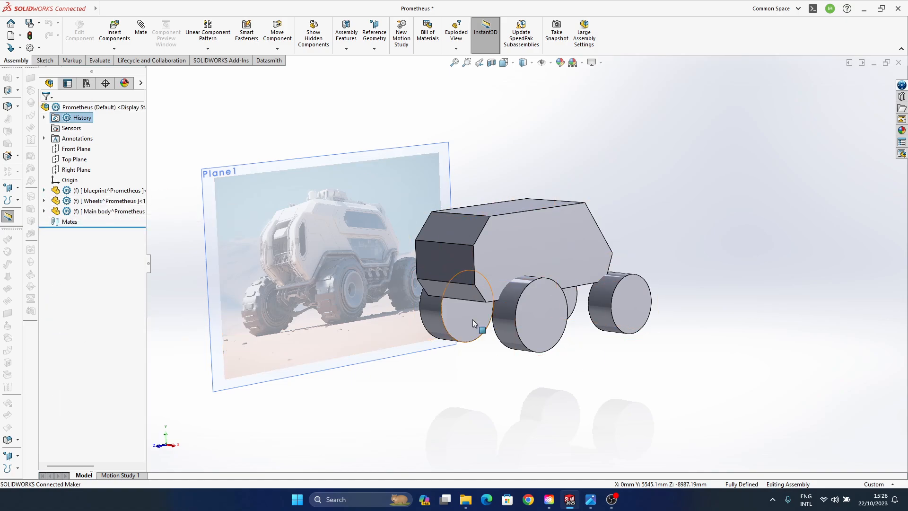
- Expand the blueprint component and its Sketch1 down to the sketch picture
middle_drag(474, 323, 528, 327)
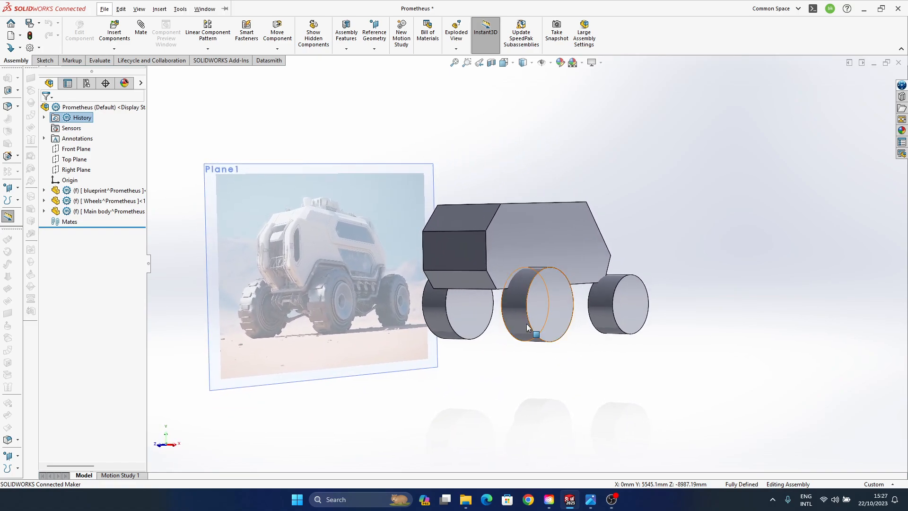
scroll(475, 274, down, 3)
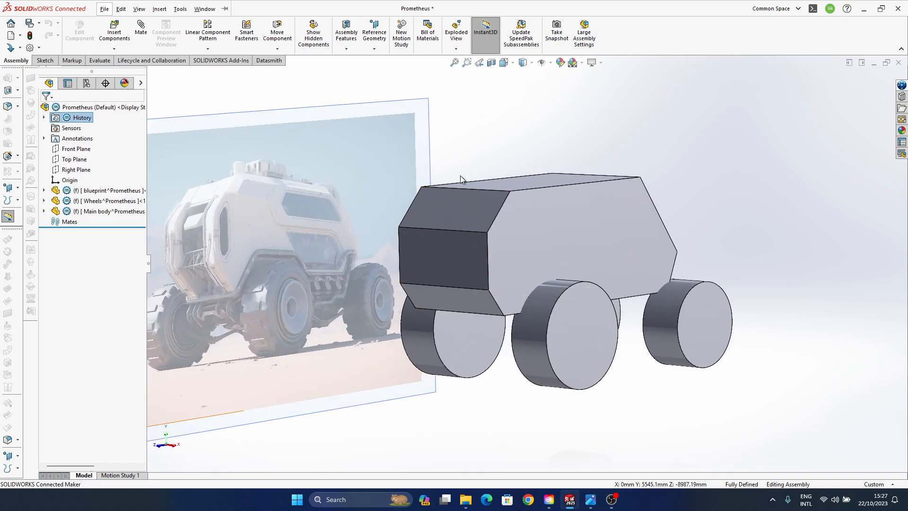
click(44, 190)
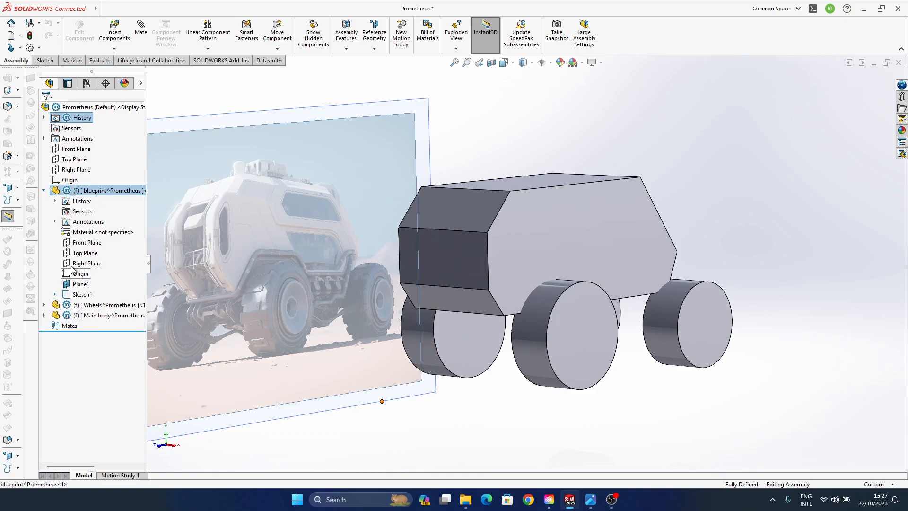
click(55, 295)
click(98, 305)
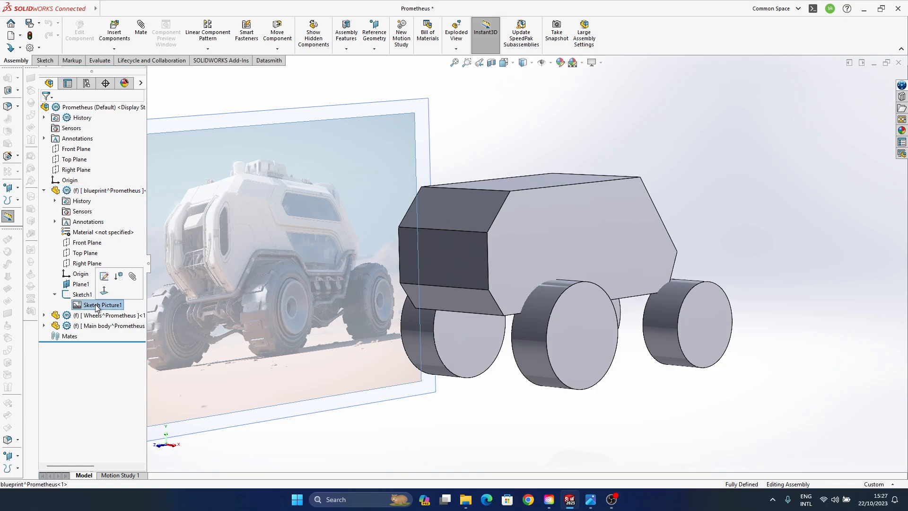
click(97, 305)
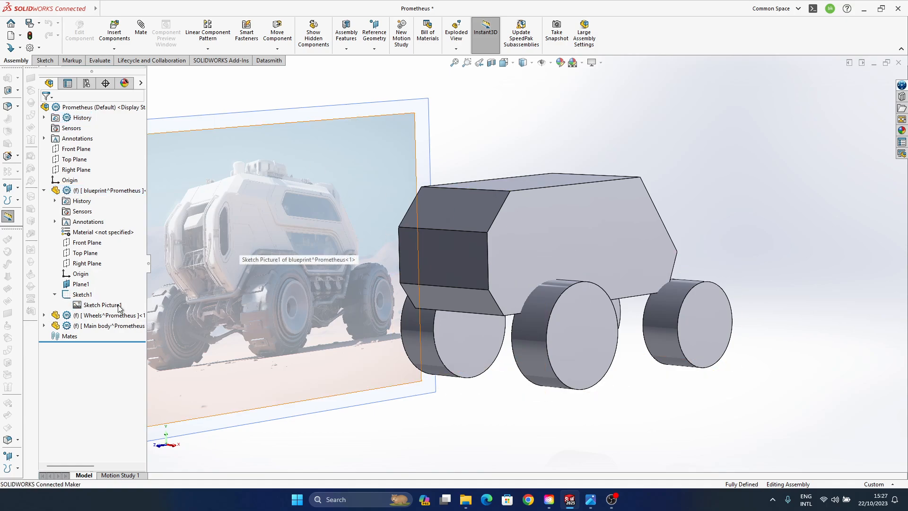
click(98, 305)
right_click(99, 305)
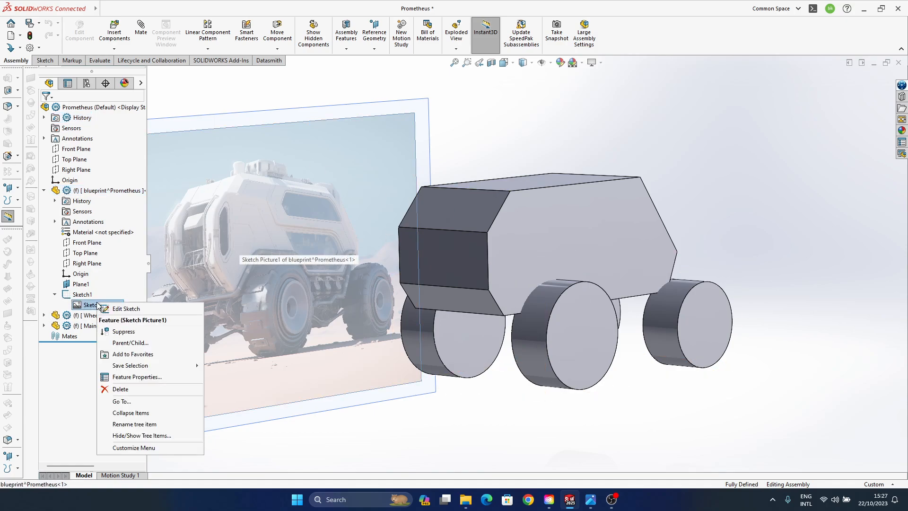
click(521, 154)
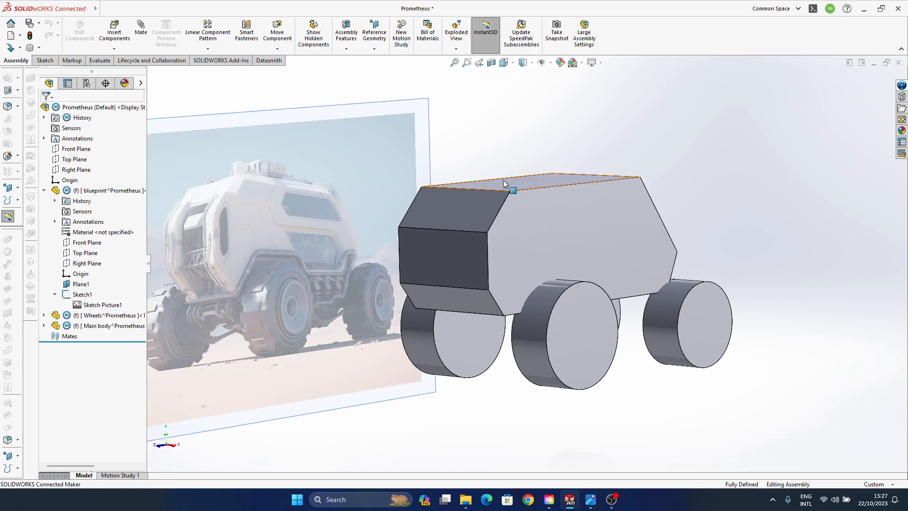
click(104, 194)
click(142, 171)
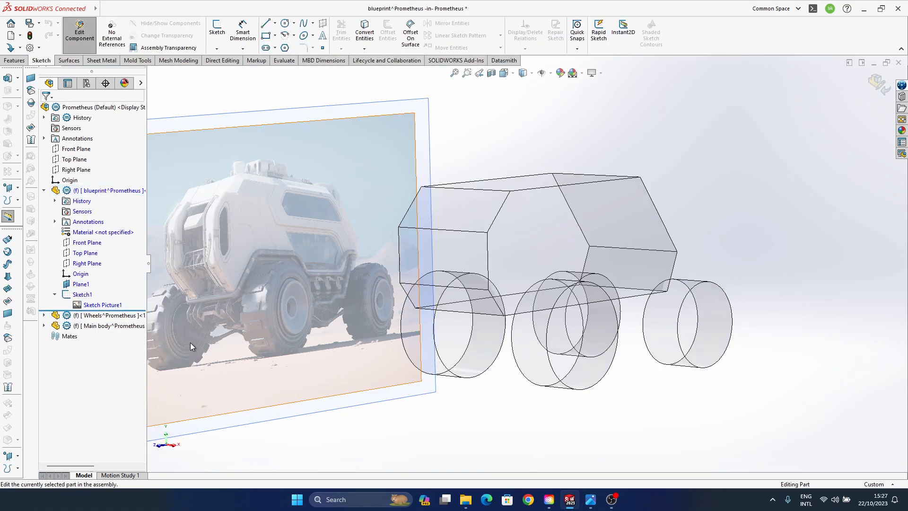
right_click(107, 306)
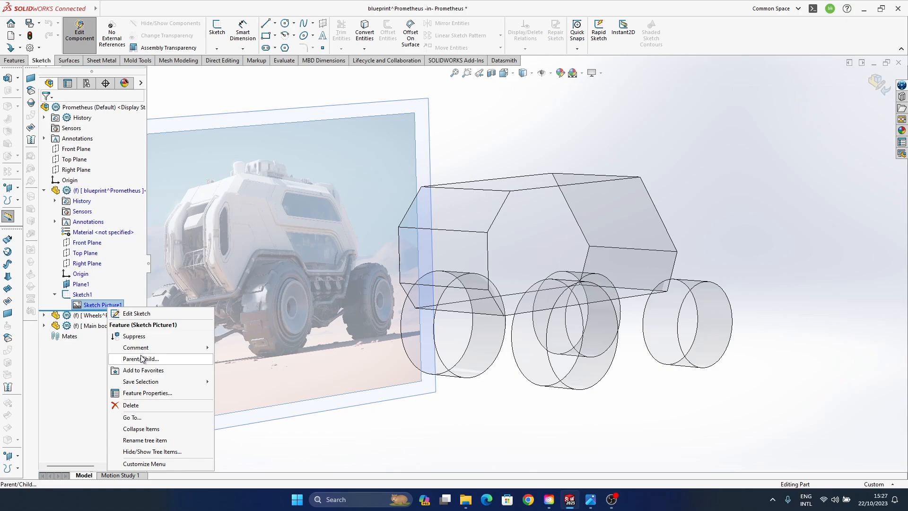
click(85, 297)
right_click(104, 306)
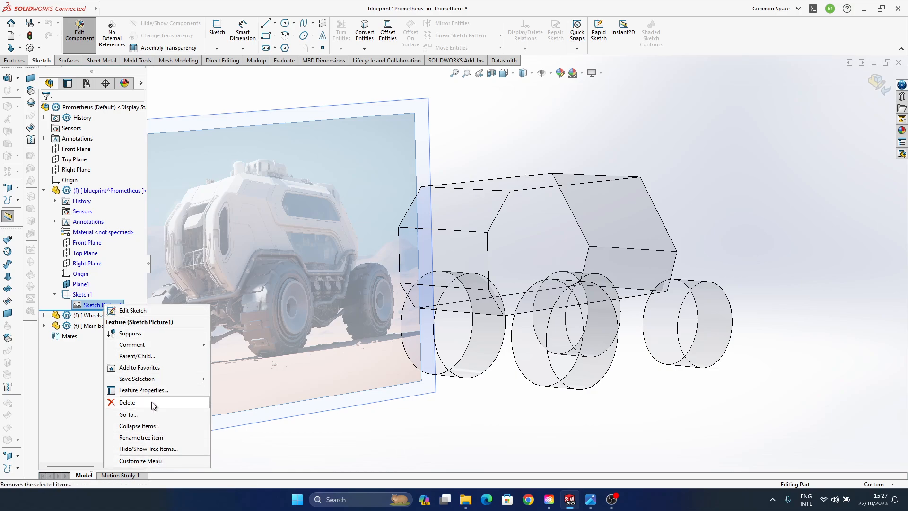
click(78, 295)
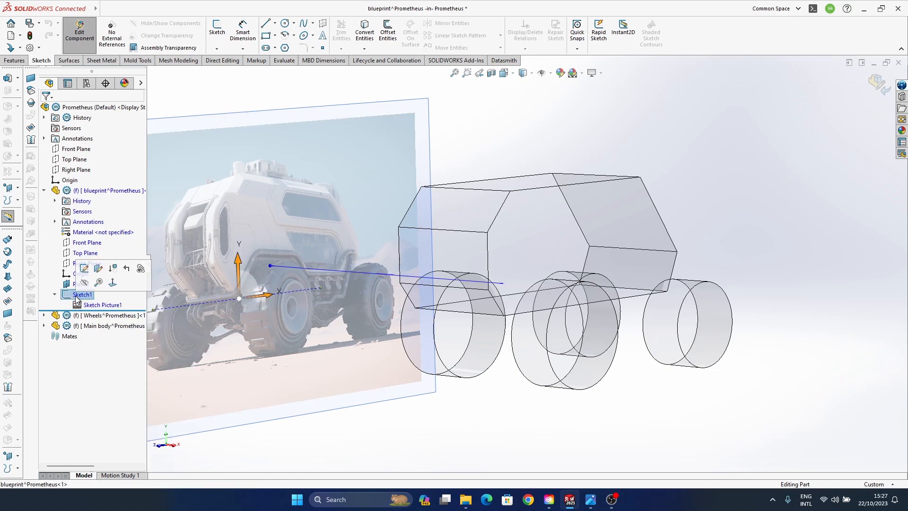
click(100, 305)
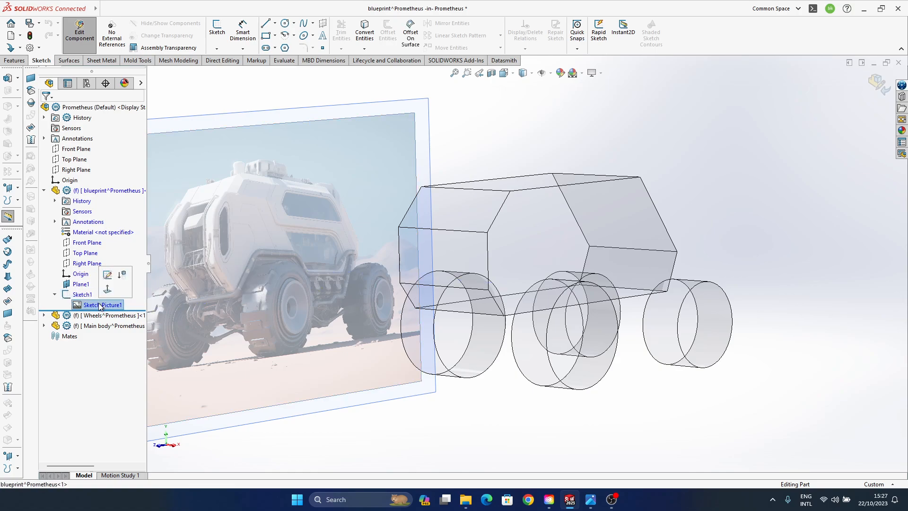
click(605, 142)
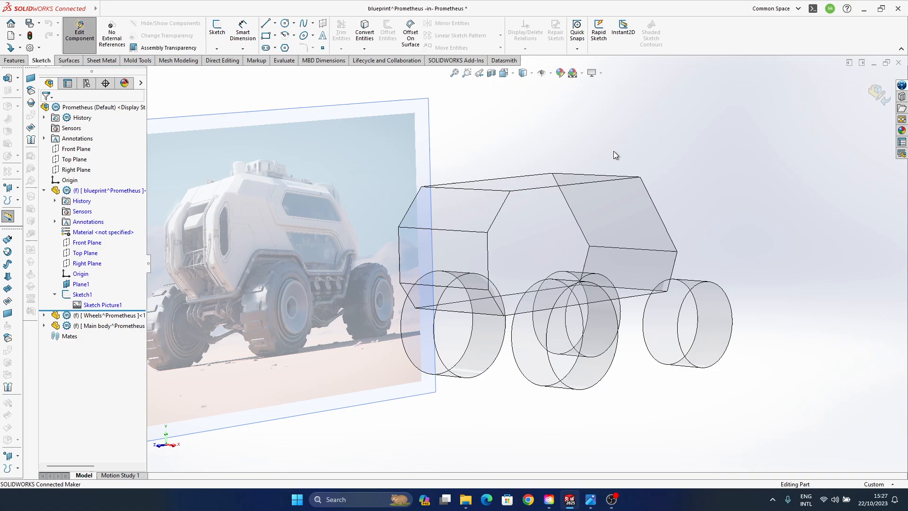
click(76, 286)
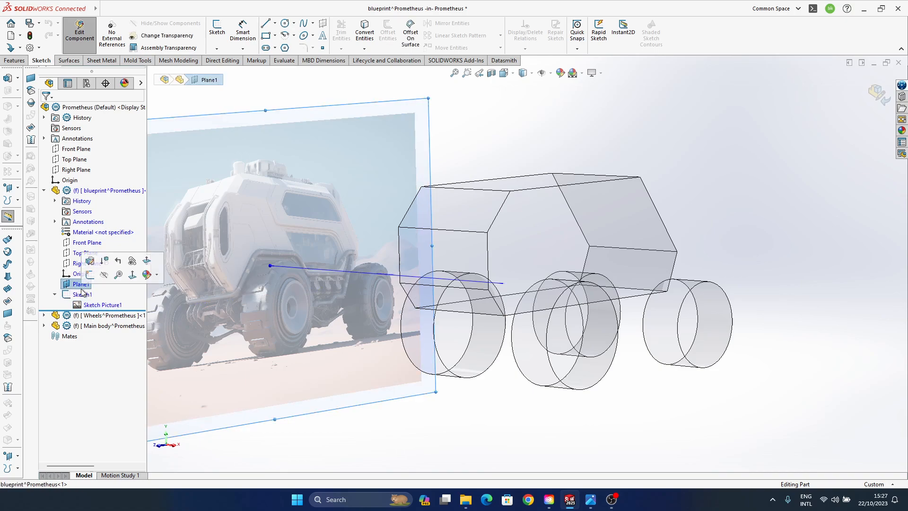
click(82, 294)
right_click(84, 295)
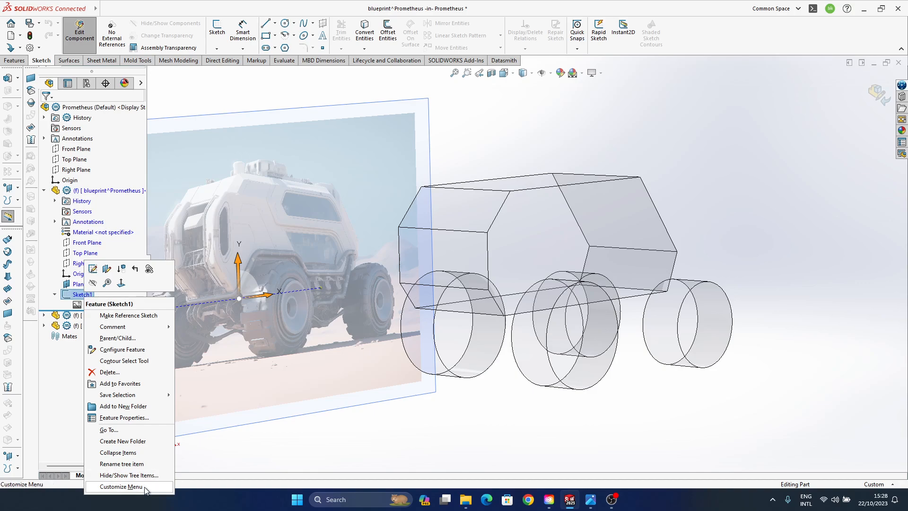
click(312, 441)
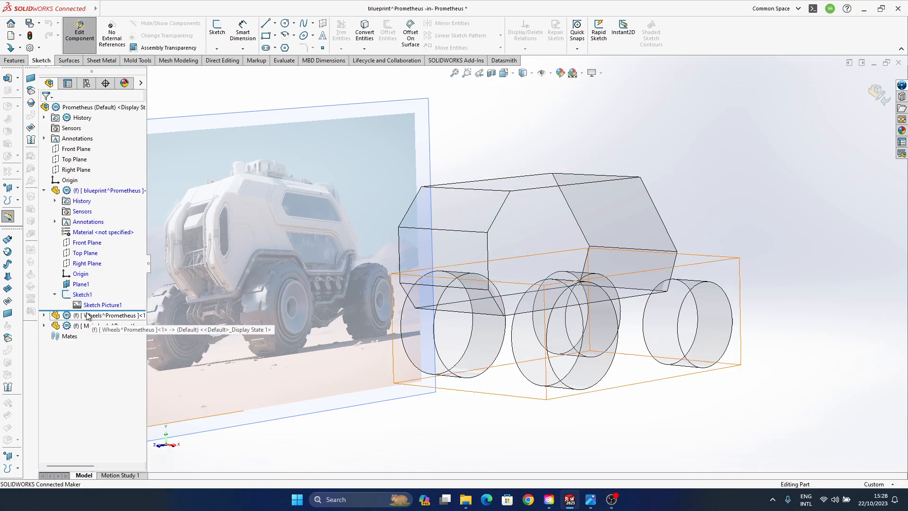
click(97, 305)
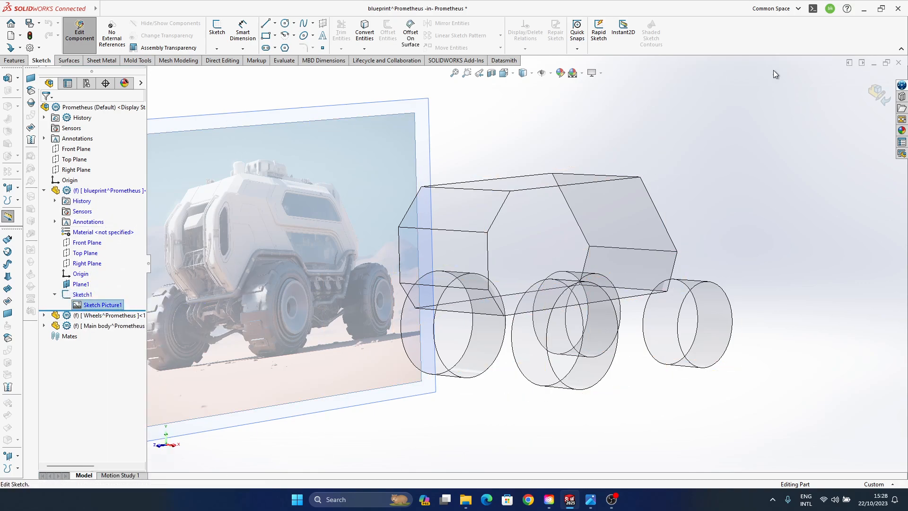
click(878, 93)
- Set the full-image transparency of the blueprint's Sketch Picture1 to 0.35
right_click(99, 306)
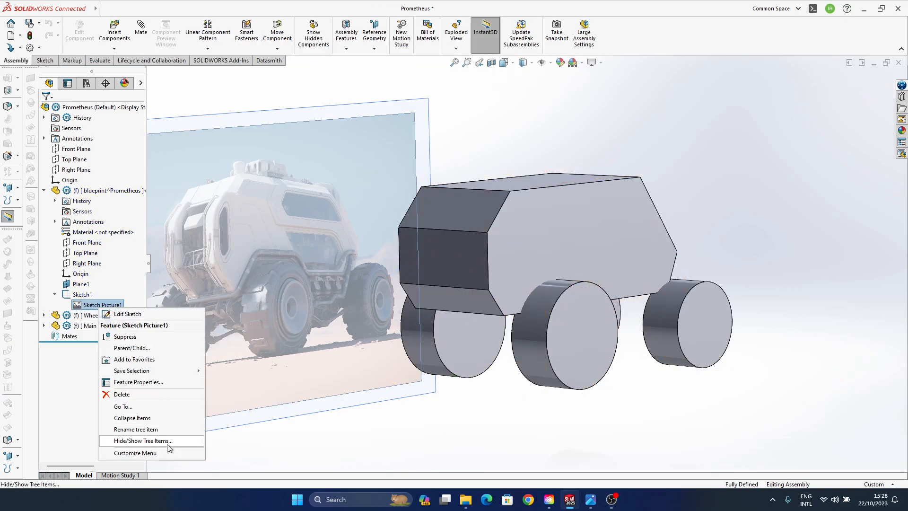
click(143, 385)
drag(86, 314, 77, 316)
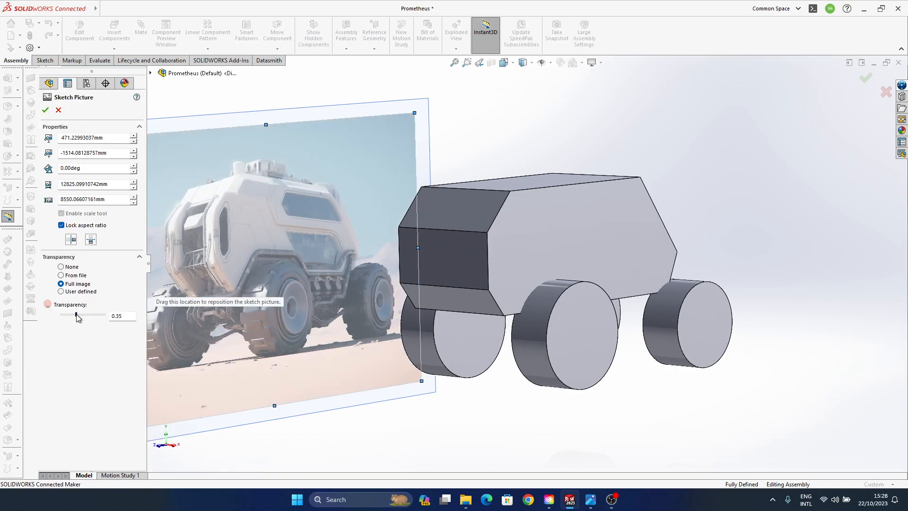
click(865, 79)
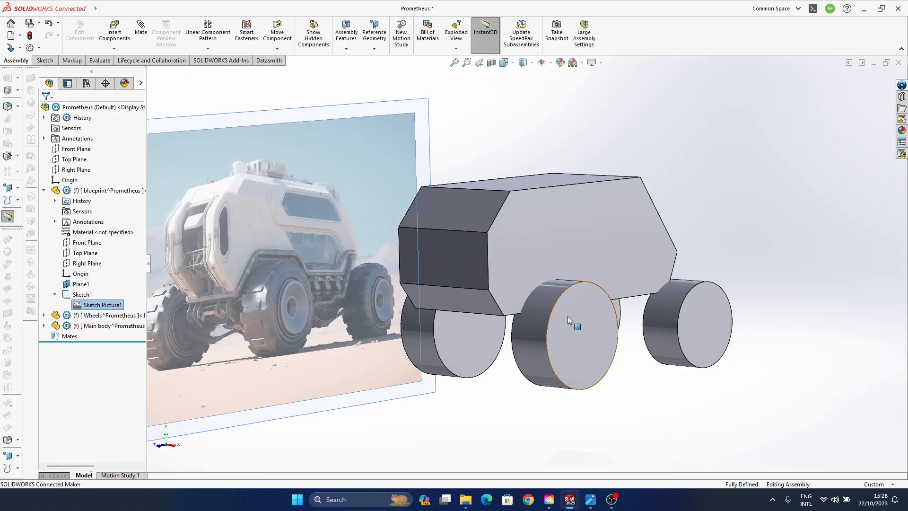
- Insert a new empty part into the Prometheus assembly and select it in the feature tree
click(702, 148)
mouse_move(443, 302)
middle_down()
mouse_move(458, 279)
mouse_move(432, 271)
mouse_move(438, 280)
middle_up()
click(94, 108)
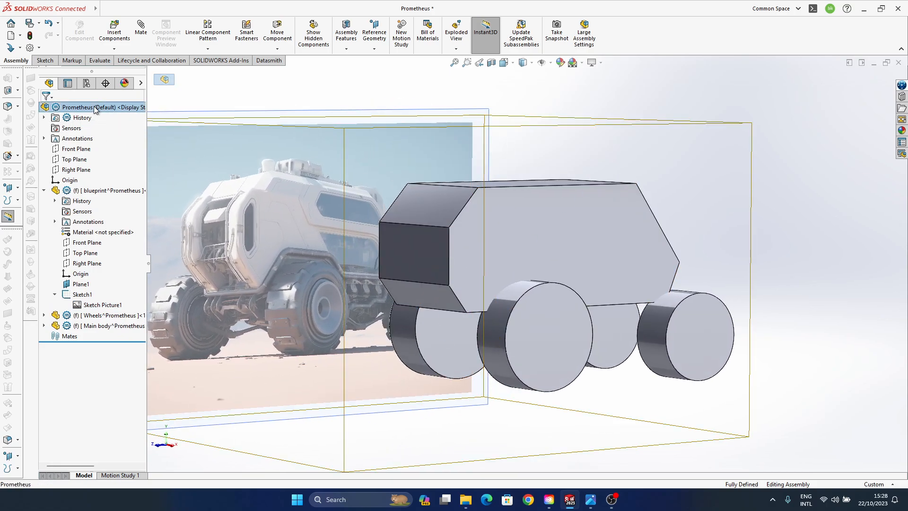
click(114, 48)
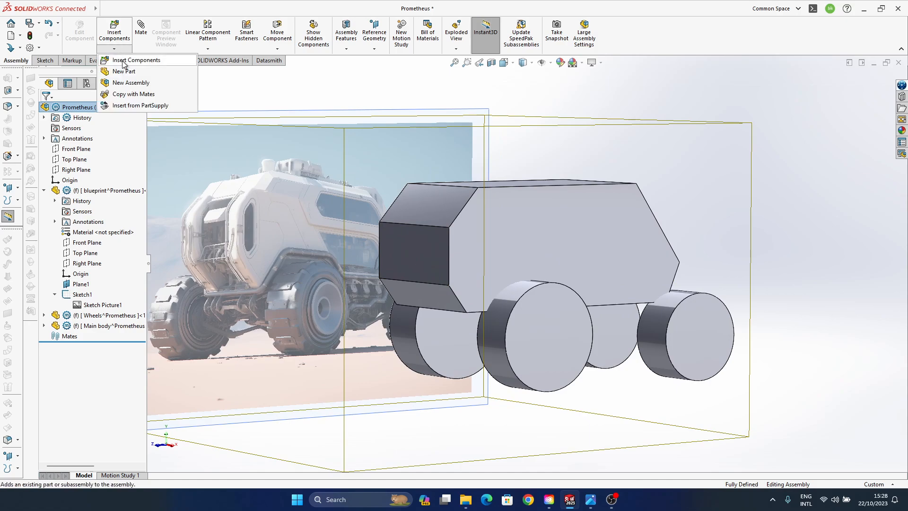
click(124, 71)
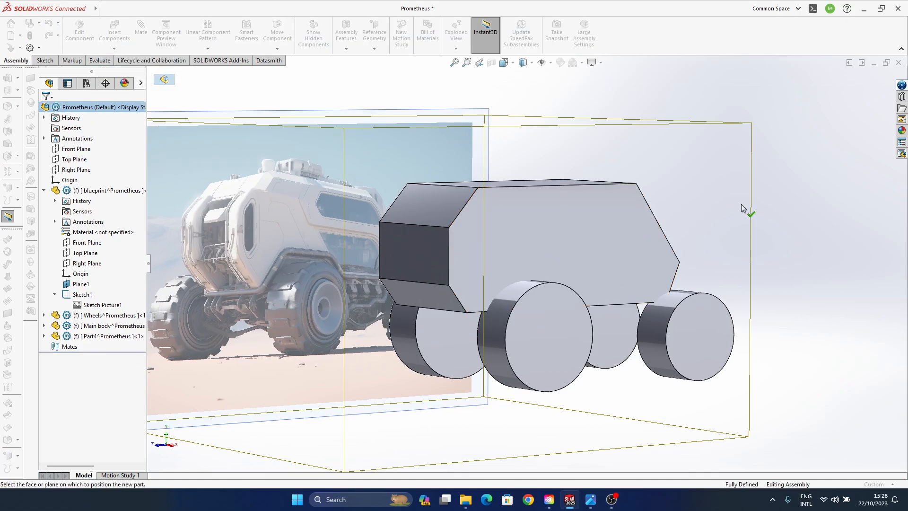
click(785, 235)
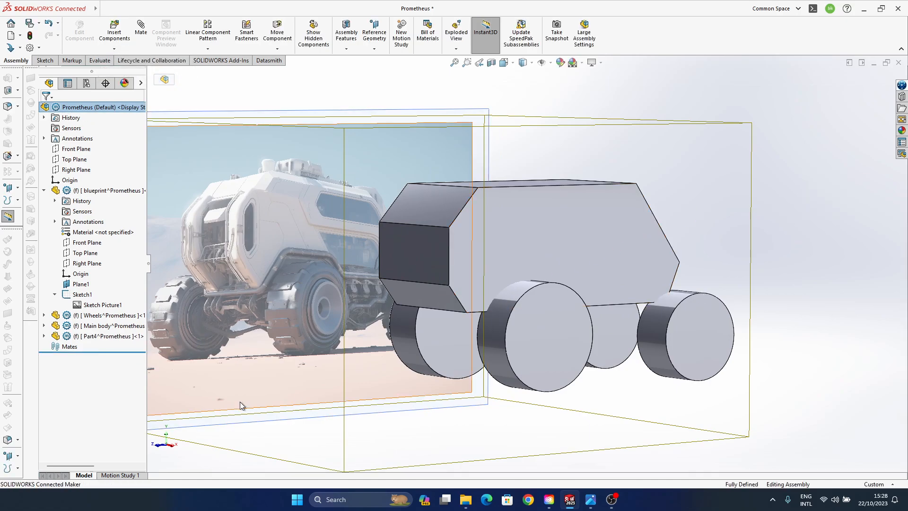
click(97, 337)
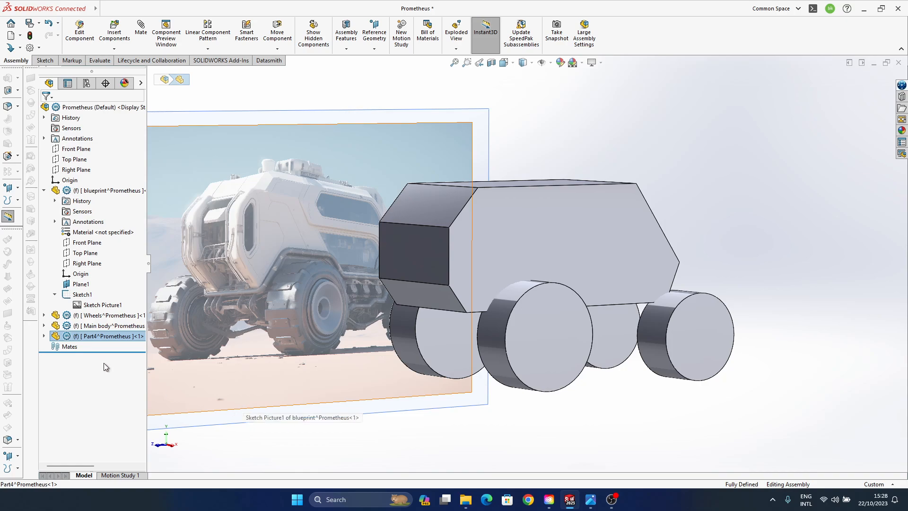
- Rename the existing Main body component as blocks
click(90, 326)
right_click(91, 328)
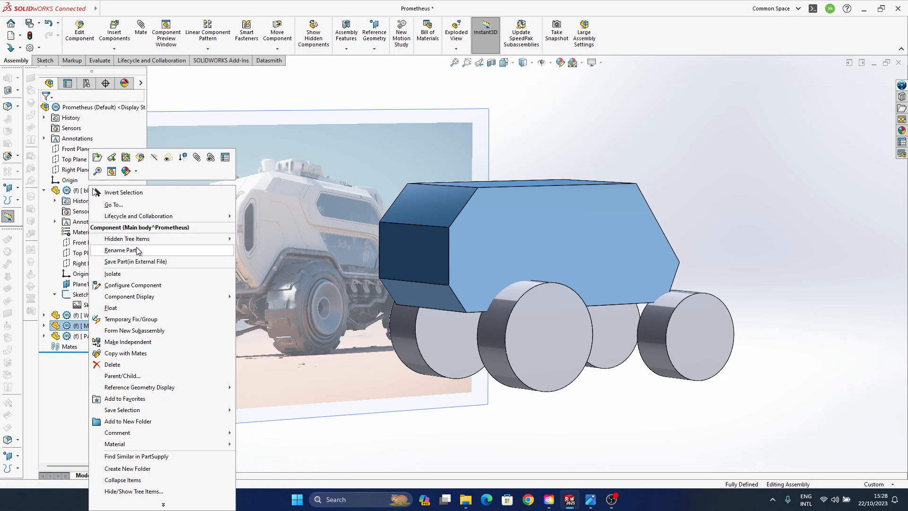
click(120, 249)
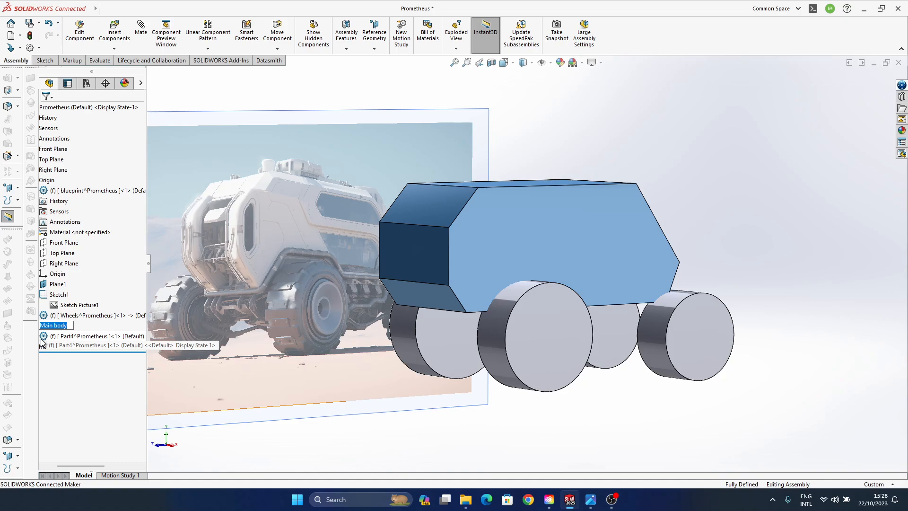
text(blocks)
key(Return)
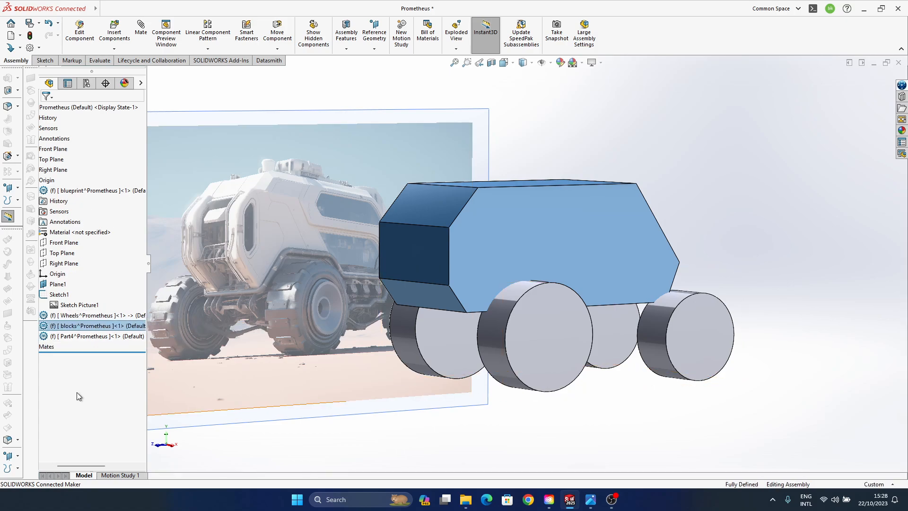
- Rename the newly inserted part as Main body
click(69, 337)
right_click(69, 338)
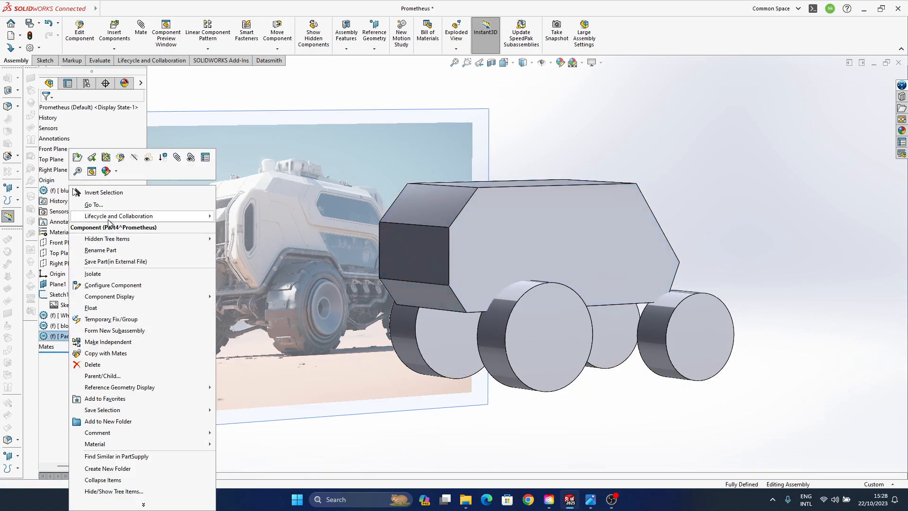
click(112, 251)
text(Ma)
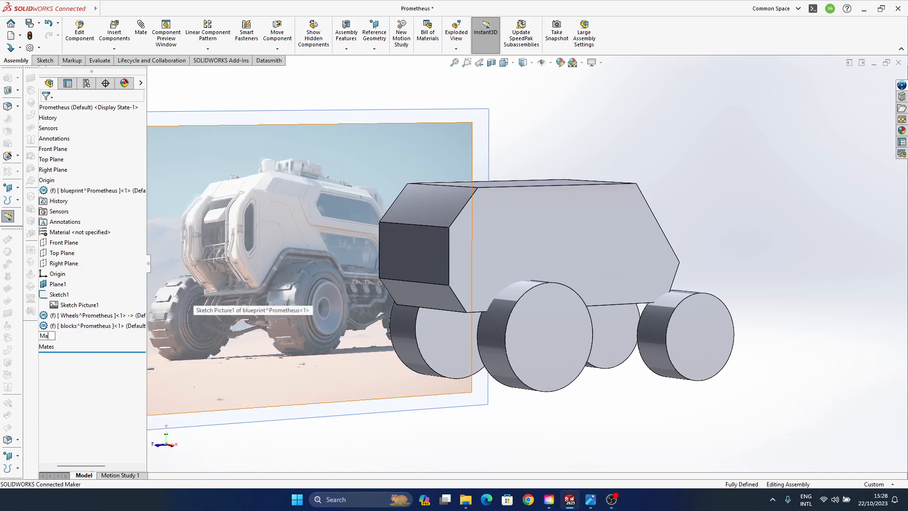
text(in body)
key(Return)
middle_drag(540, 311, 504, 314)
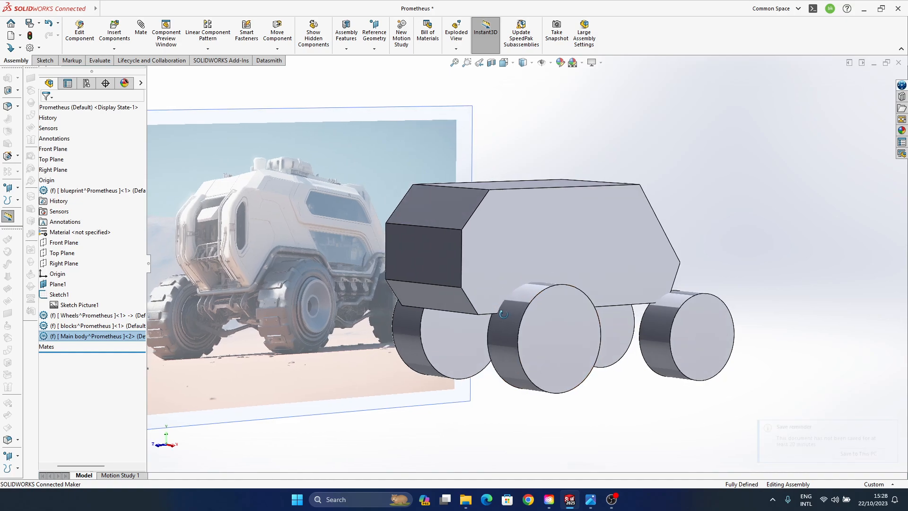
- Open the new Main body part for editing within the assembly
right_click(105, 336)
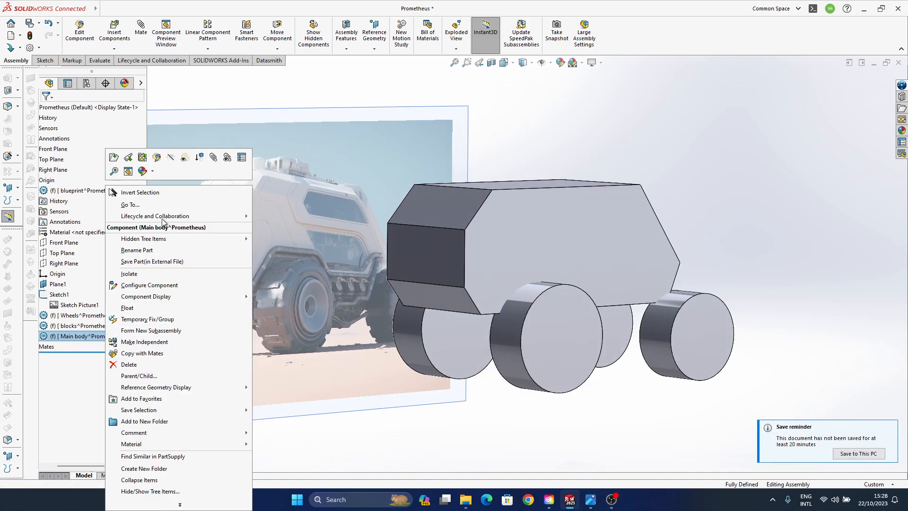
click(158, 160)
mouse_move(531, 380)
middle_down()
mouse_move(538, 357)
mouse_move(453, 360)
mouse_move(521, 338)
middle_up()
middle_drag(521, 279, 546, 341)
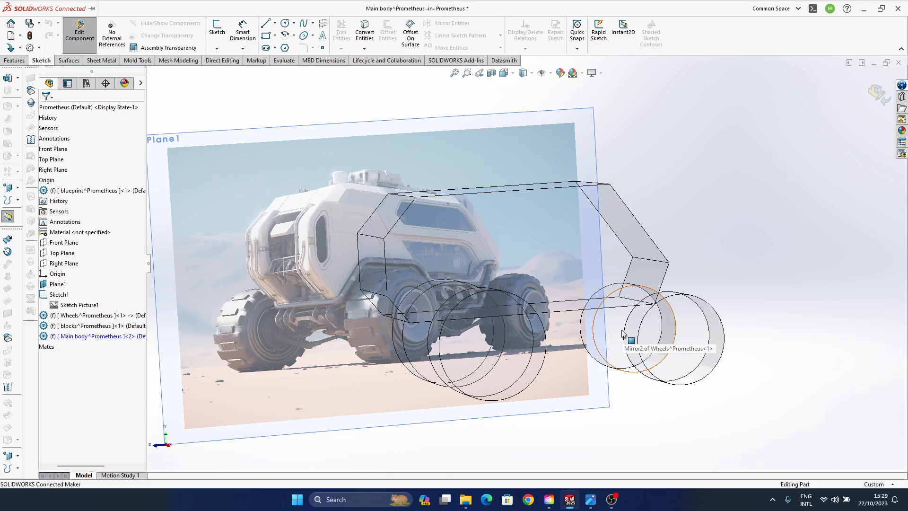
mouse_move(713, 183)
middle_down()
mouse_move(745, 189)
mouse_move(707, 175)
middle_up()
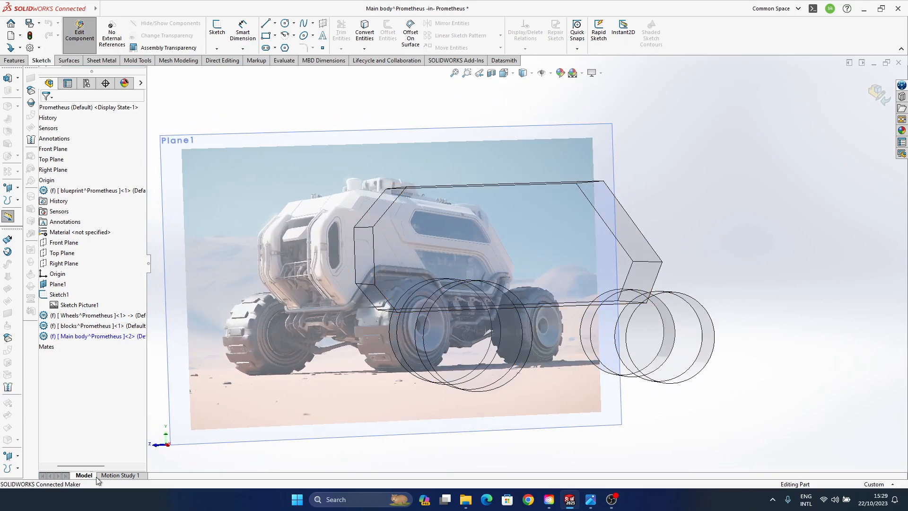
- Expand the new Main body part in the feature tree and start a sketch on its Right Plane
drag(87, 468, 65, 465)
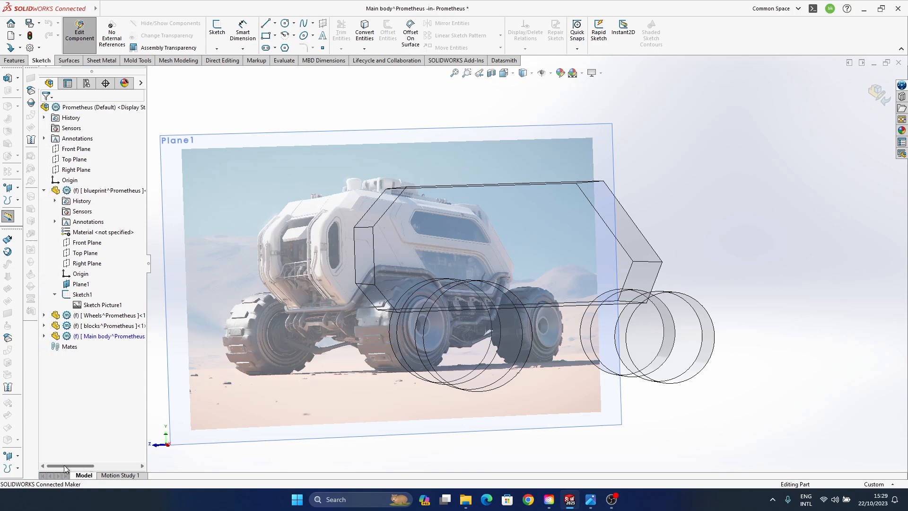
click(44, 336)
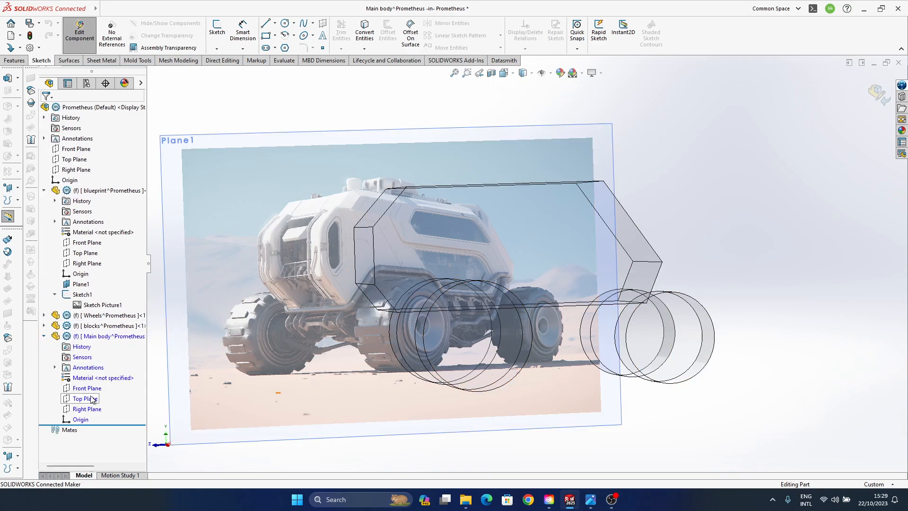
click(89, 409)
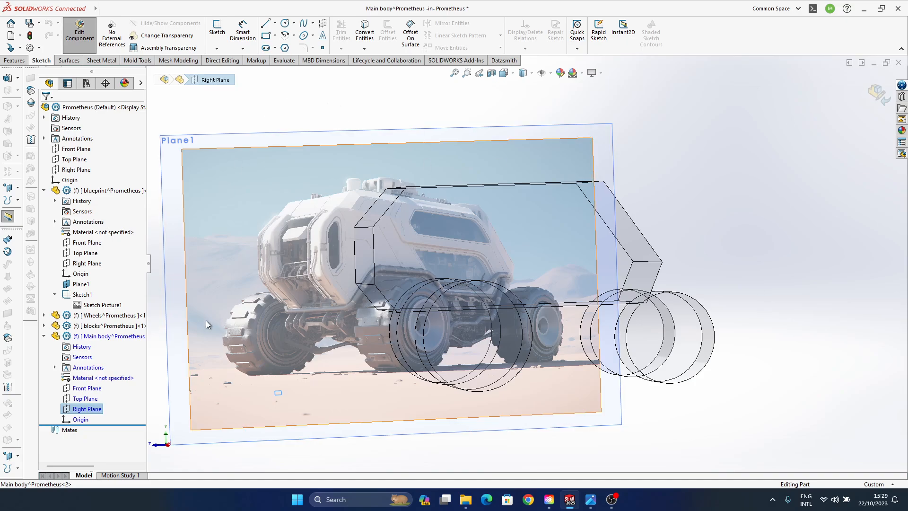
right_click(93, 408)
click(101, 332)
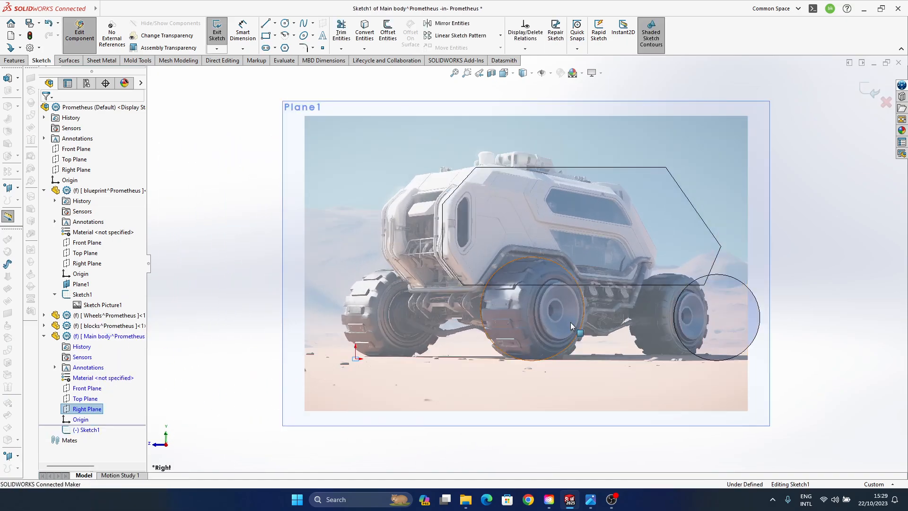
ctrl+middle_drag(593, 199, 483, 230)
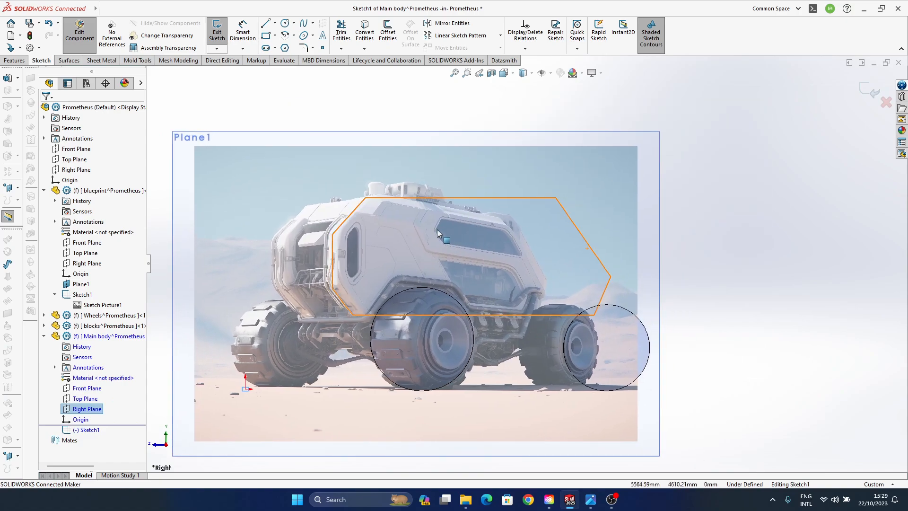
scroll(437, 228, down, 1)
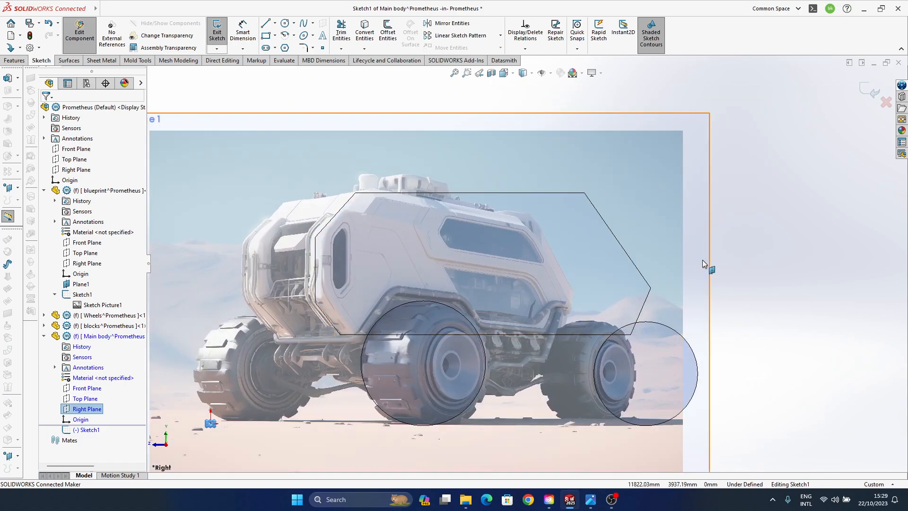
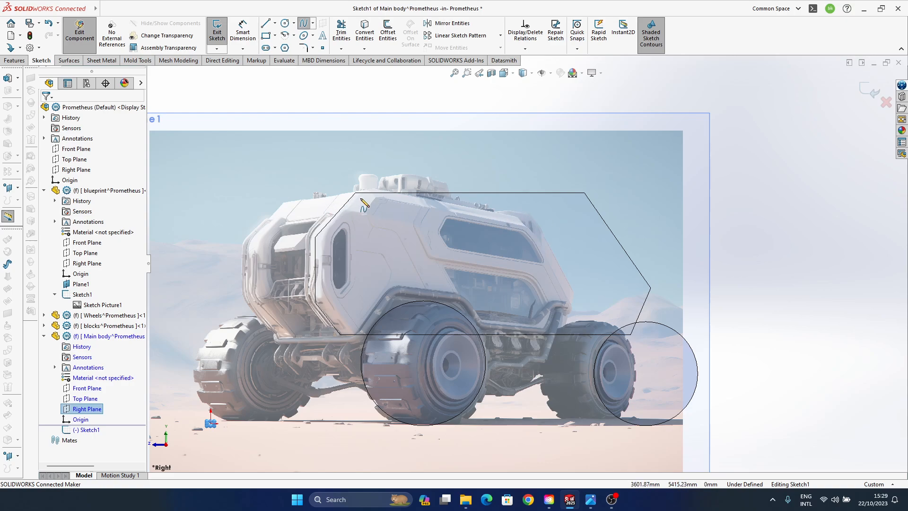
- Sketch a three-point spline along the roof line of the rough block, extending past both of its ends
click(345, 195)
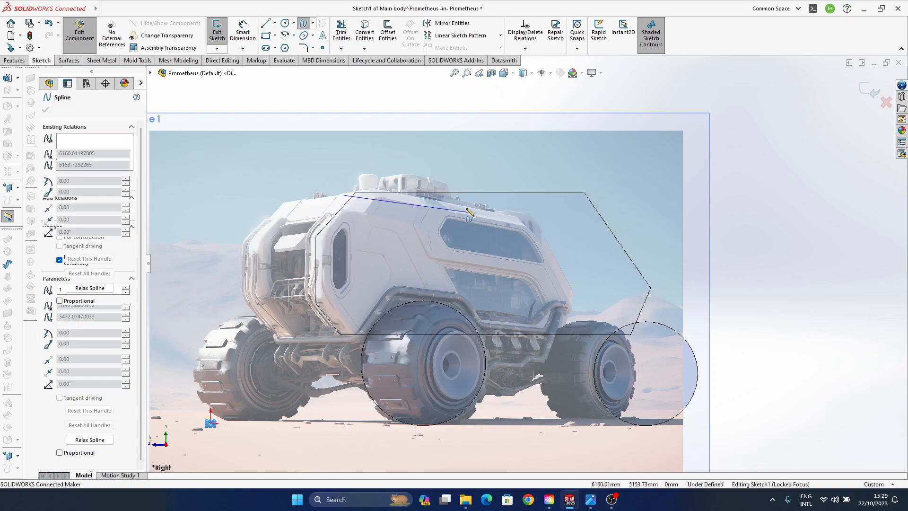
click(475, 193)
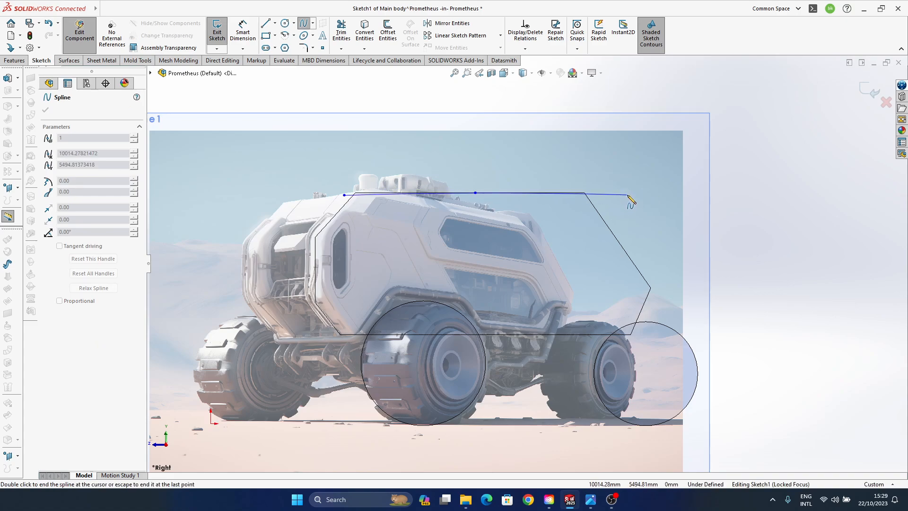
click(628, 195)
key(Escape)
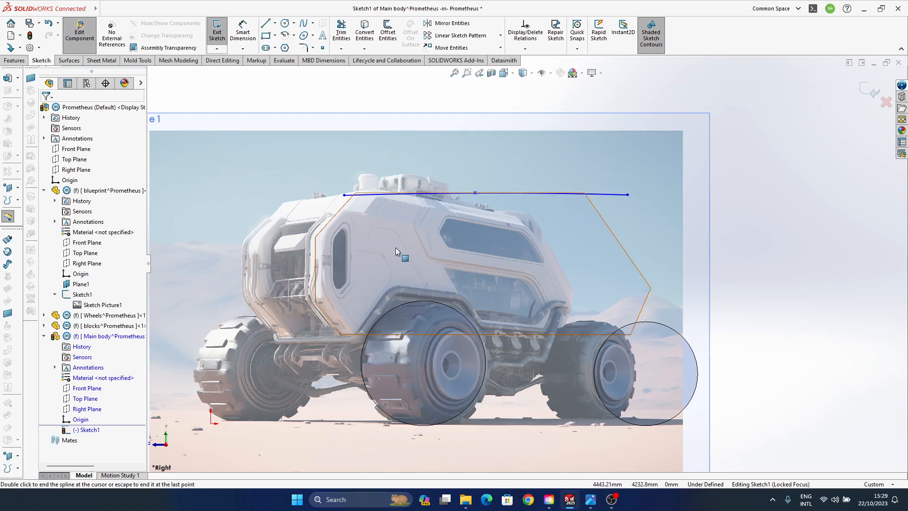
- Fine-tune both end points of the roof spline so it follows the block's top edge with a slight curve
scroll(318, 180, down, 5)
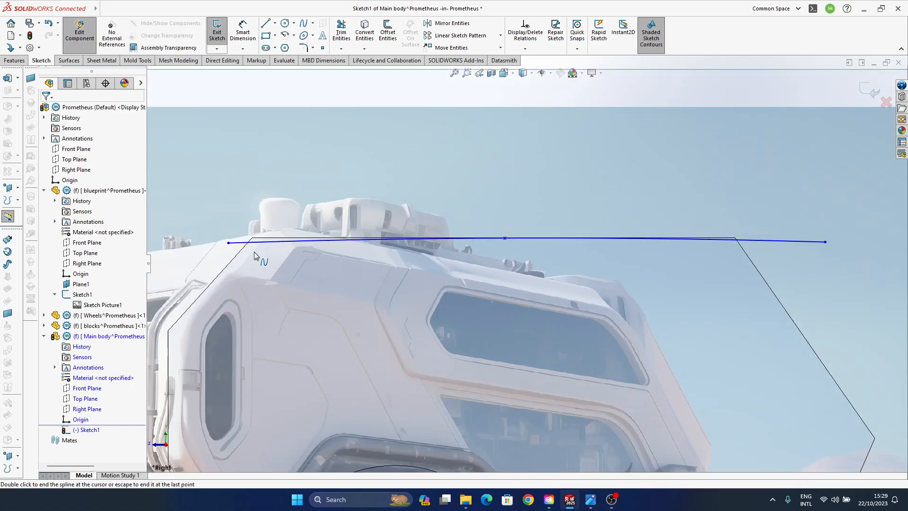
mouse_move(228, 243)
mouse_down()
mouse_move(217, 242)
mouse_move(225, 241)
mouse_up()
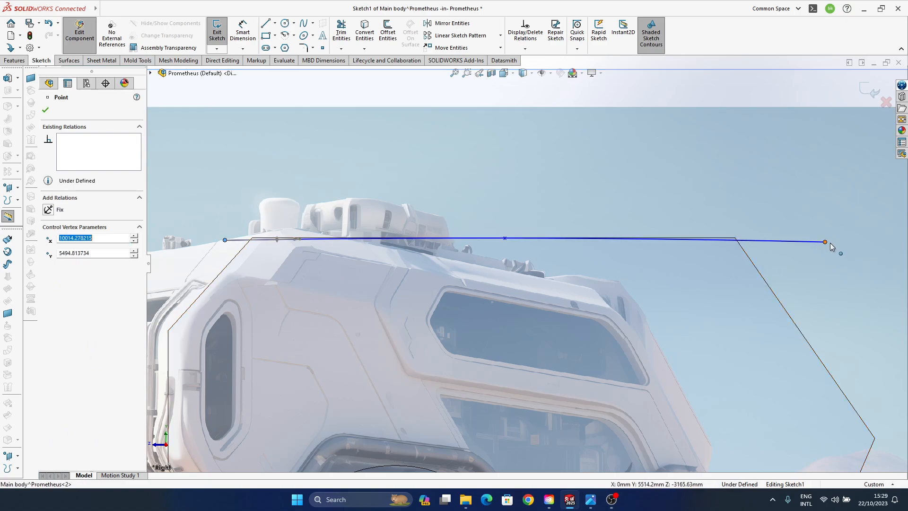
drag(826, 242, 836, 242)
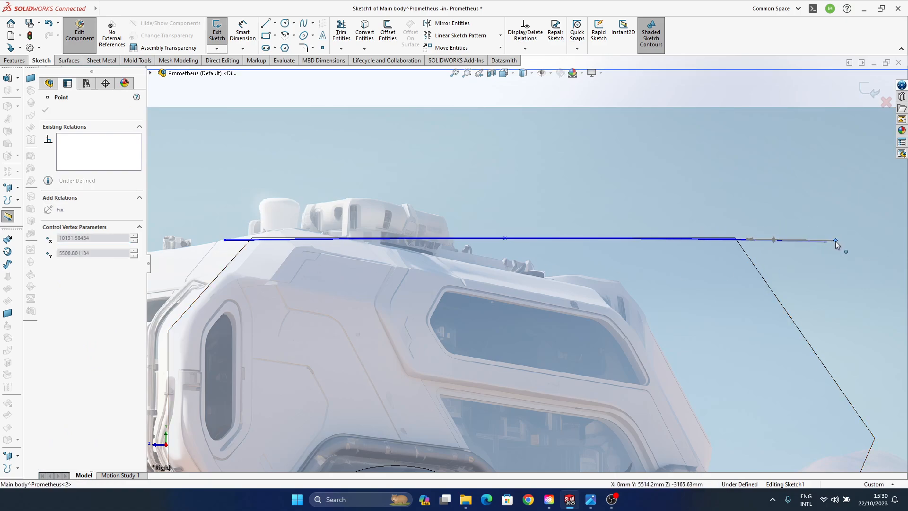
- Finish the sketch and surface-extrude the roof spline sideways past the side face of the rough block
click(869, 90)
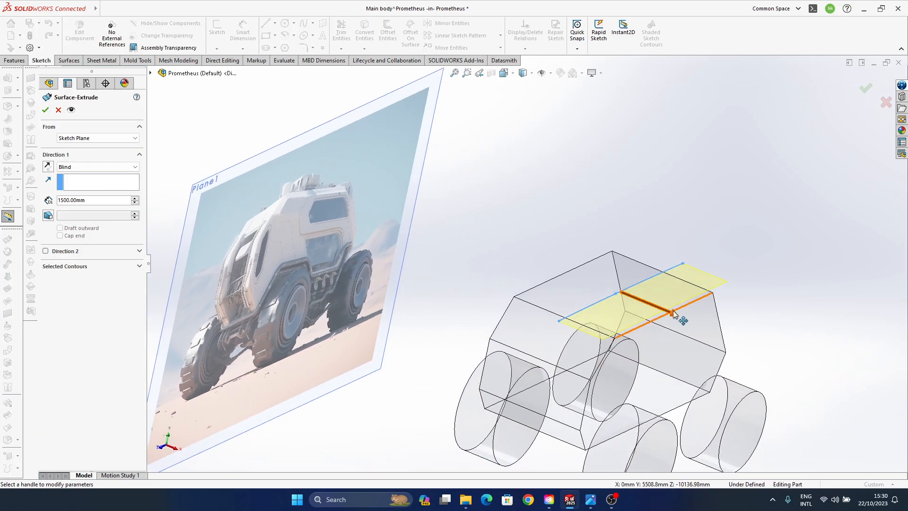
click(866, 88)
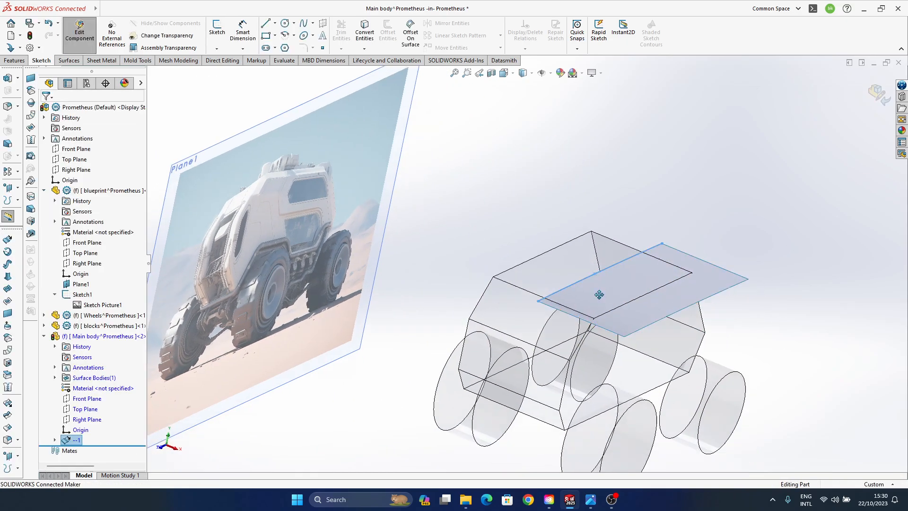
ctrl+middle_drag(599, 295, 550, 248)
middle_drag(550, 248, 561, 201)
scroll(541, 271, down, 4)
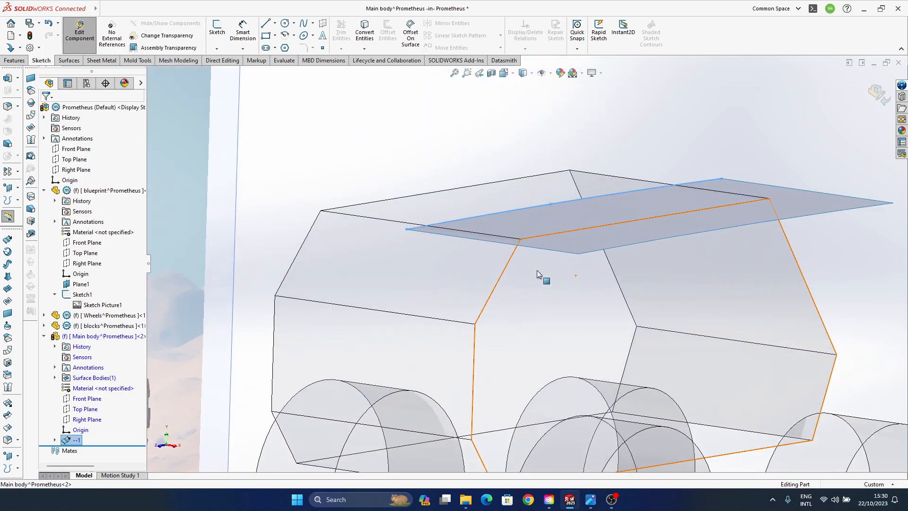
scroll(537, 271, up, 5)
middle_drag(527, 295, 525, 263)
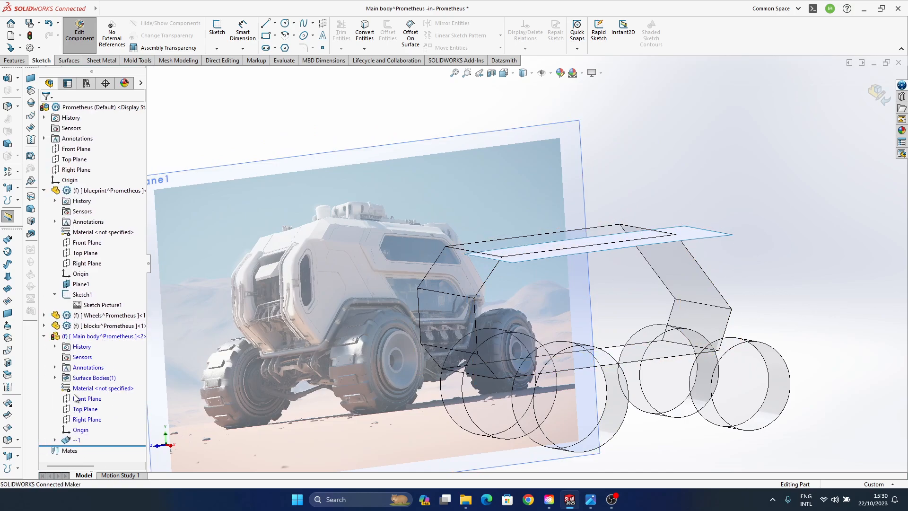
- On the Main body's Right Plane, sketch a three-point spline along the block's upper slanted front edge, overshooting both ends
click(86, 420)
click(95, 409)
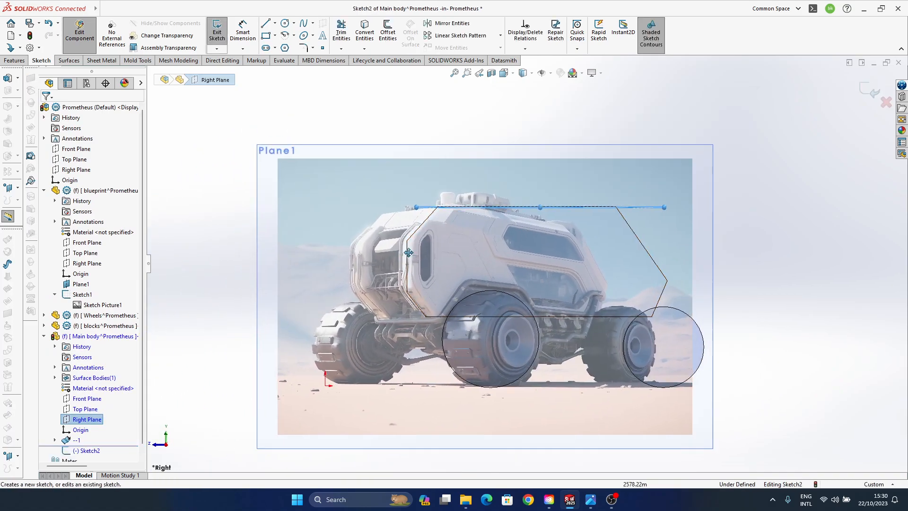
scroll(414, 231, down, 5)
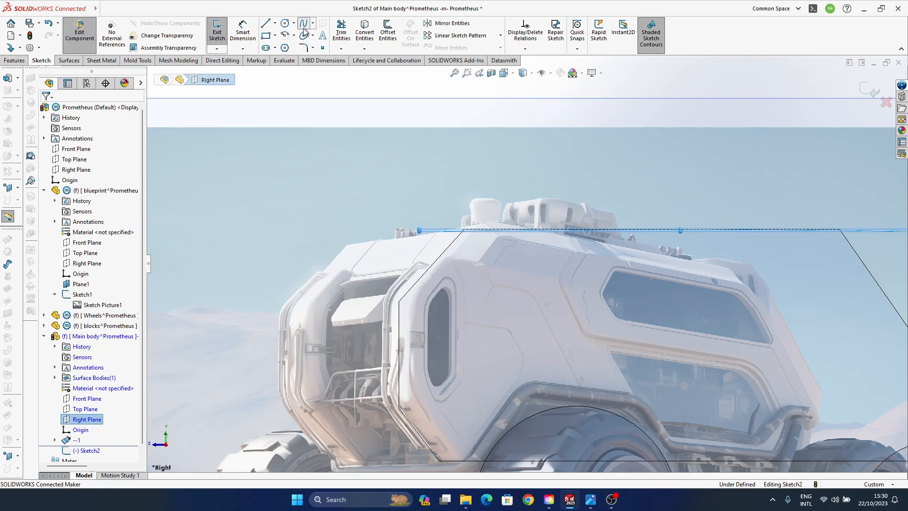
click(495, 208)
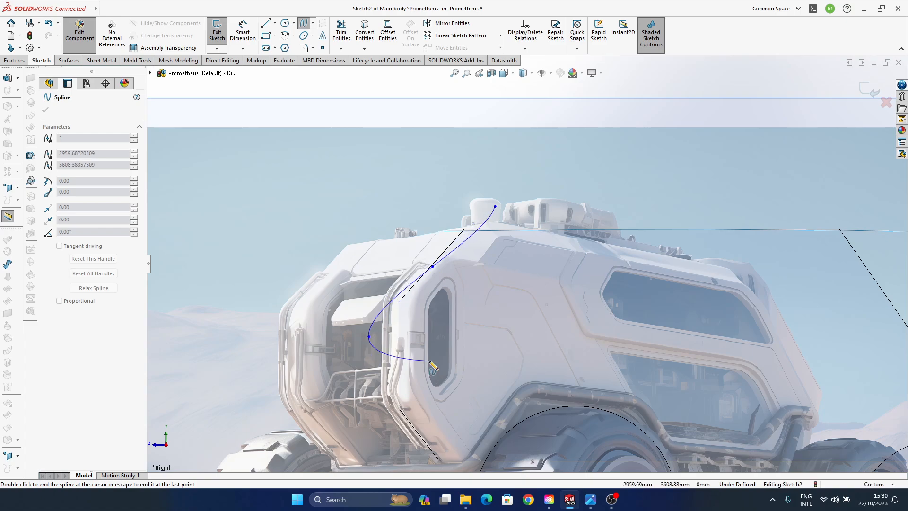
double_click(369, 337)
- Fine-tune the end and middle points of the slanted spline so it closely follows the block's front edge
mouse_move(495, 207)
mouse_down()
mouse_move(491, 175)
mouse_move(487, 203)
mouse_move(499, 198)
mouse_up()
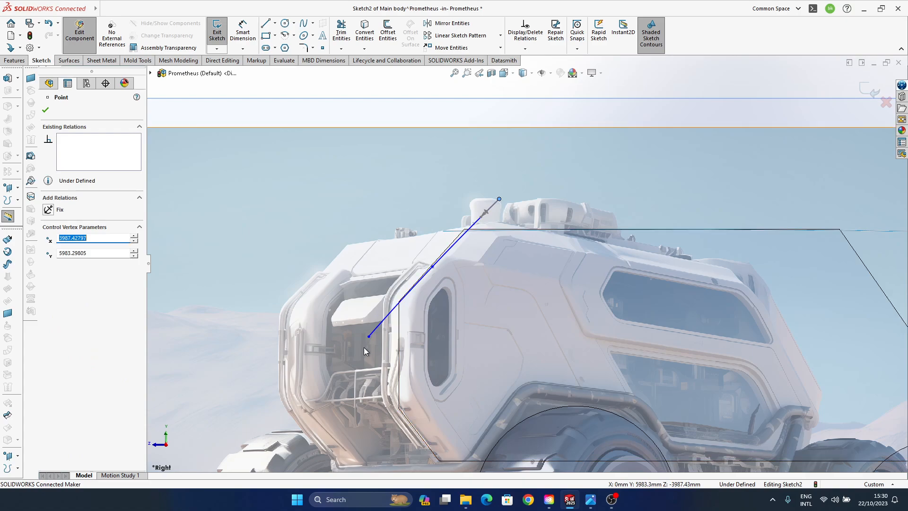
drag(369, 336, 369, 340)
scroll(440, 266, down, 4)
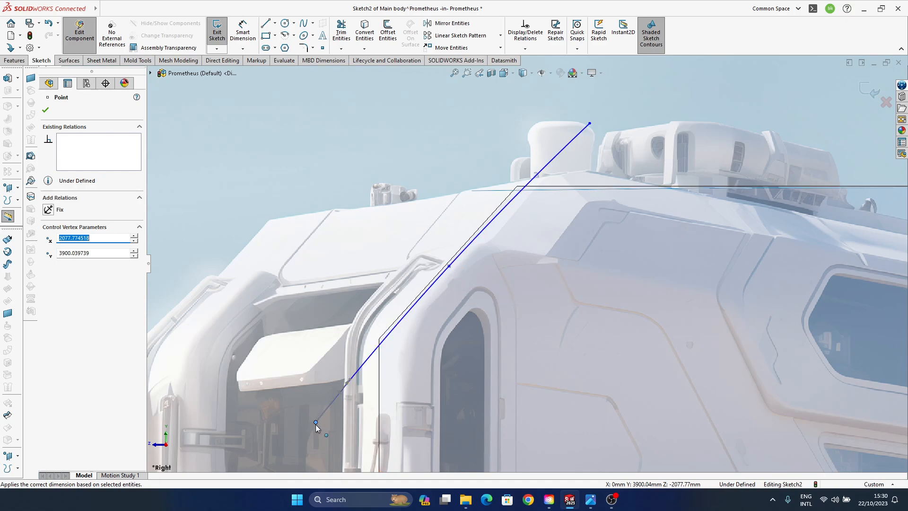
mouse_move(316, 424)
mouse_down()
mouse_move(325, 425)
mouse_move(316, 421)
mouse_up()
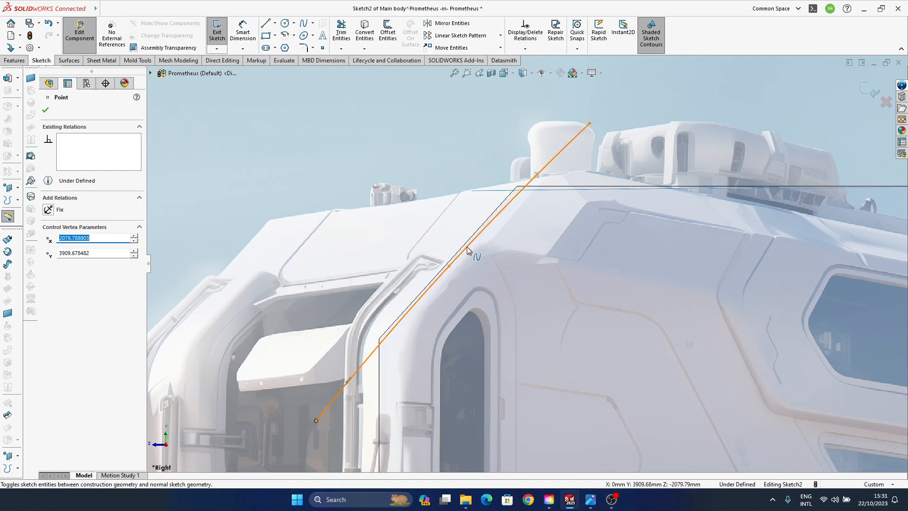
drag(449, 266, 451, 263)
click(589, 124)
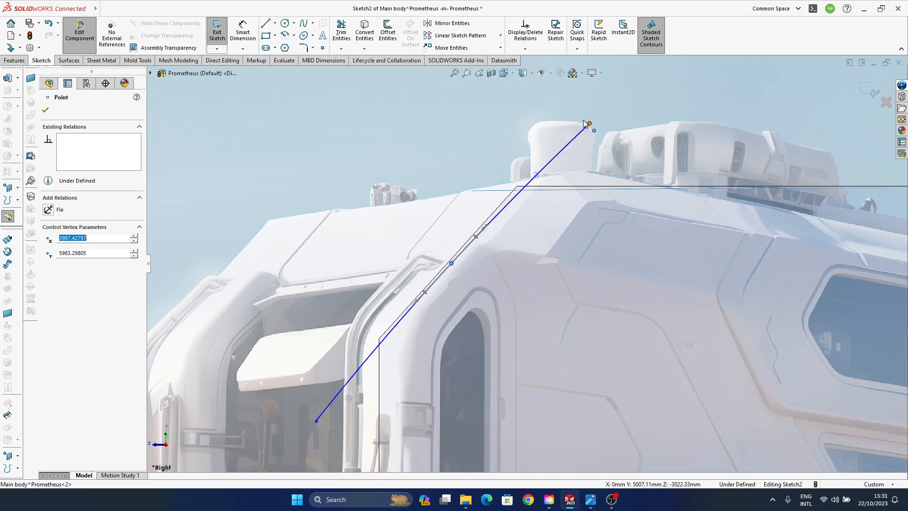
drag(584, 122, 585, 122)
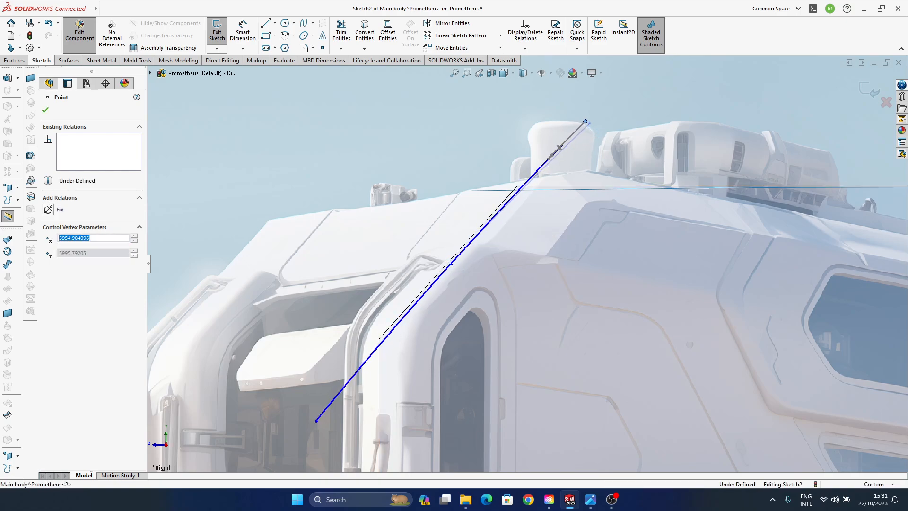
- Finish the sketch and surface-extrude the slanted front spline by 2922 mm
click(872, 92)
scroll(452, 306, up, 5)
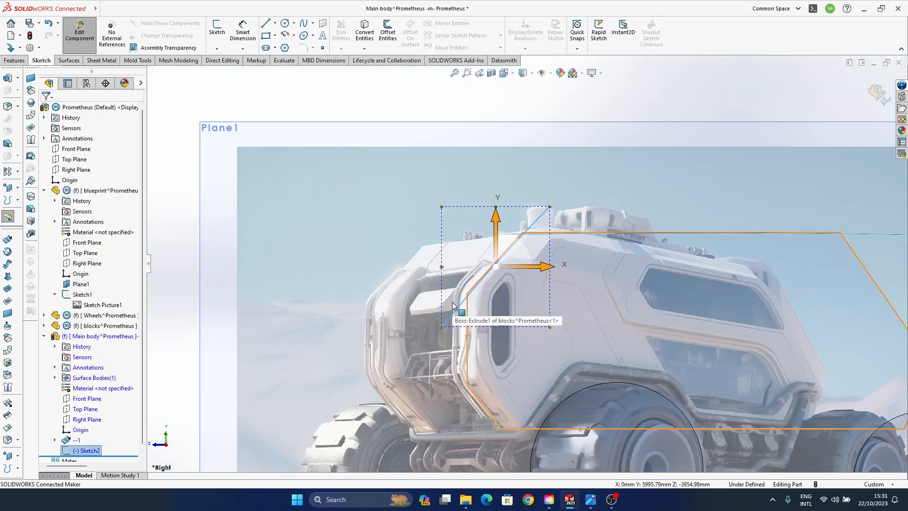
middle_drag(601, 242, 306, 115)
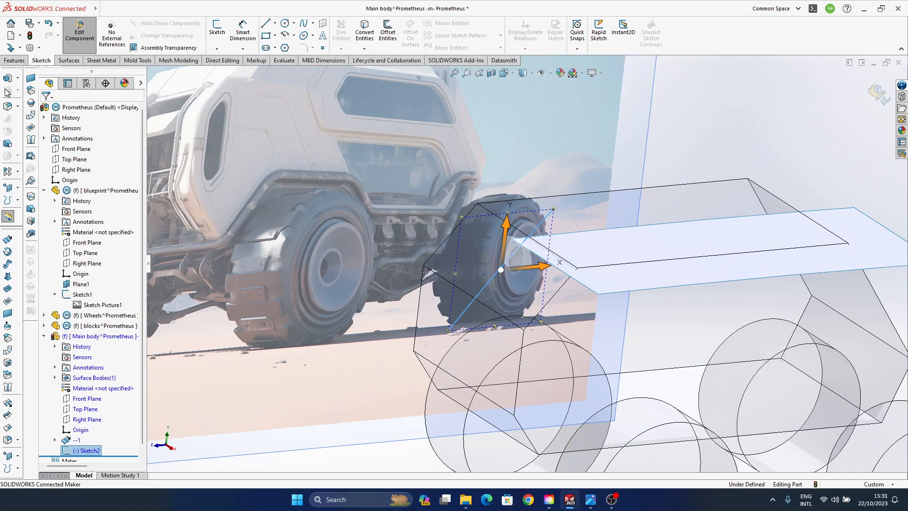
click(8, 252)
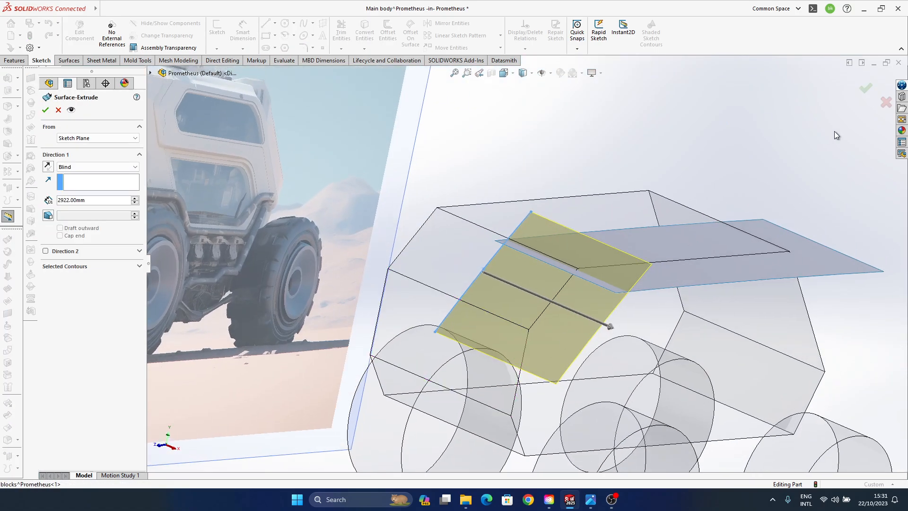
click(858, 97)
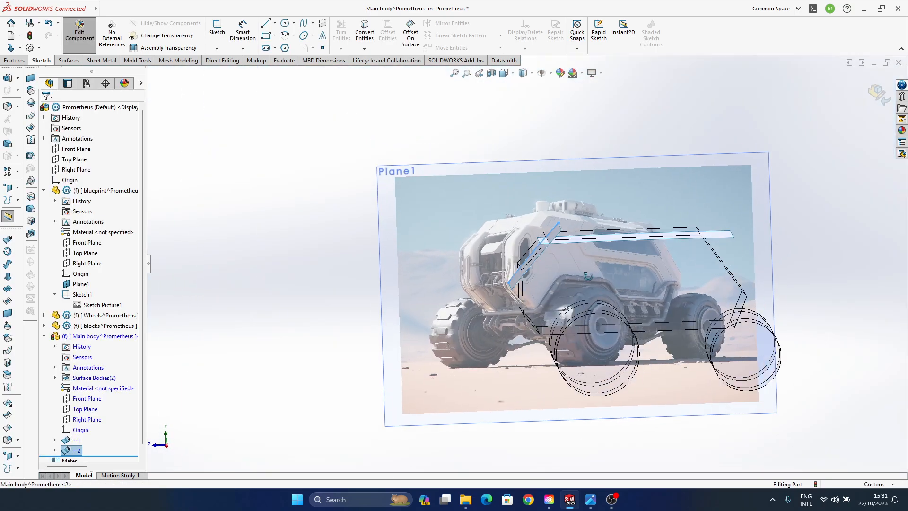
- Examine the roof and slanted front surfaces from several angles against the blocks and the blueprint picture
scroll(81, 383, down, 1)
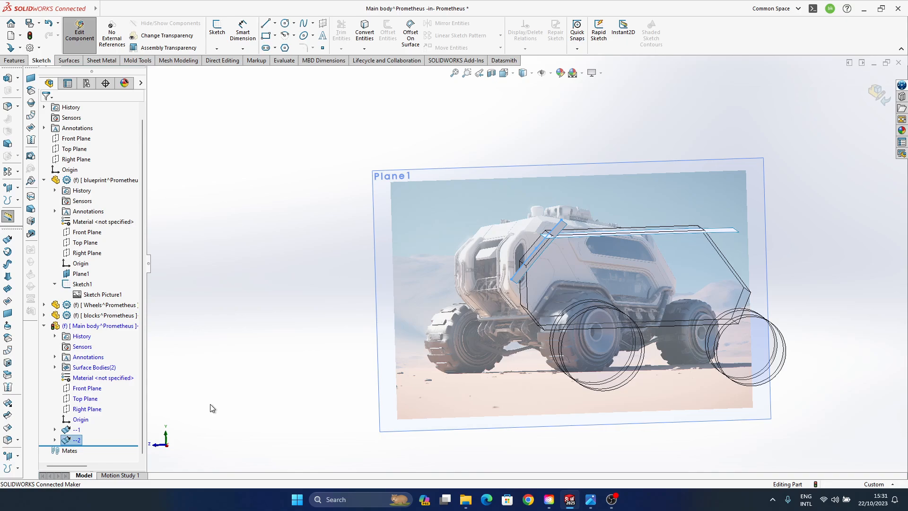
mouse_move(553, 264)
middle_down()
mouse_move(550, 252)
mouse_move(541, 255)
middle_up()
scroll(540, 254, down, 4)
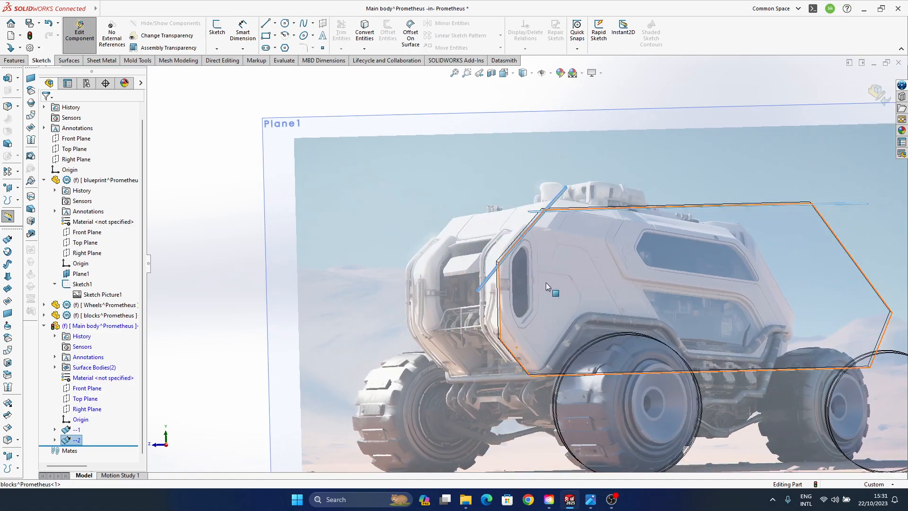
middle_drag(546, 282, 557, 259)
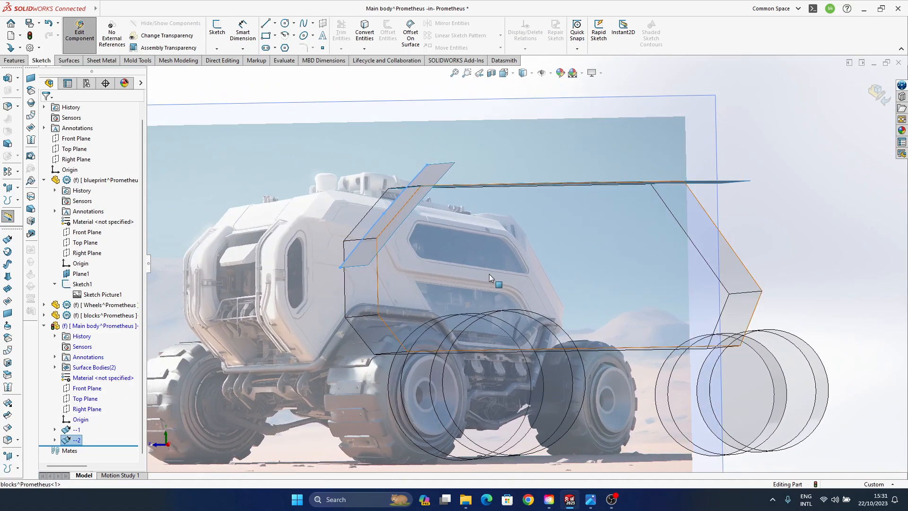
mouse_move(295, 376)
middle_down()
mouse_move(420, 284)
mouse_move(324, 186)
middle_up()
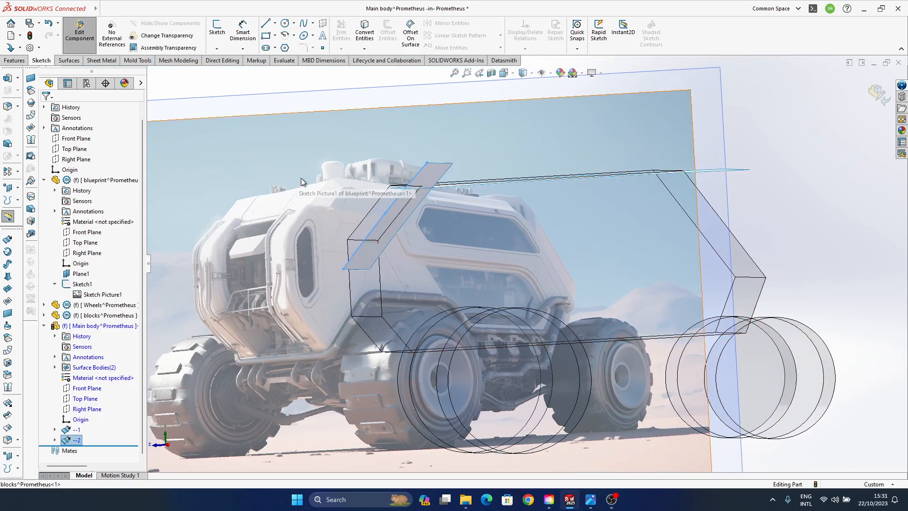
middle_drag(423, 293, 464, 303)
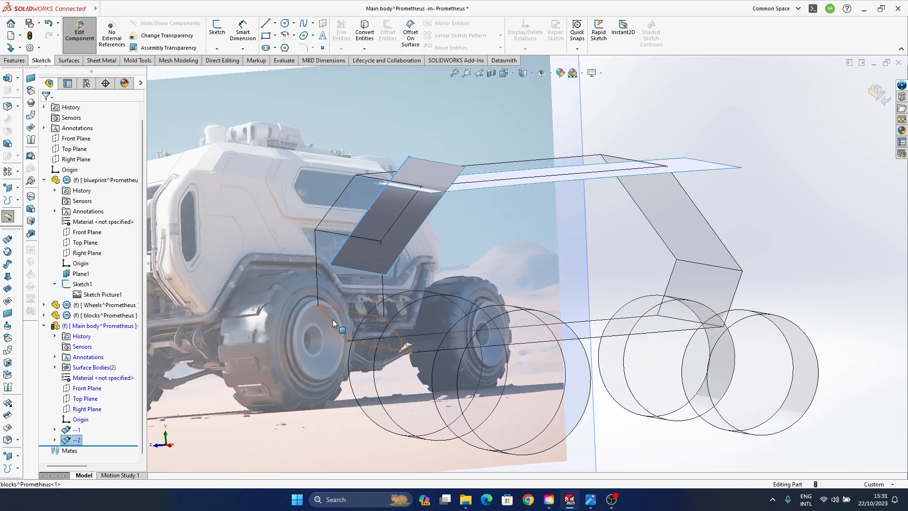
mouse_move(333, 320)
middle_down()
mouse_move(366, 271)
mouse_move(338, 255)
middle_up()
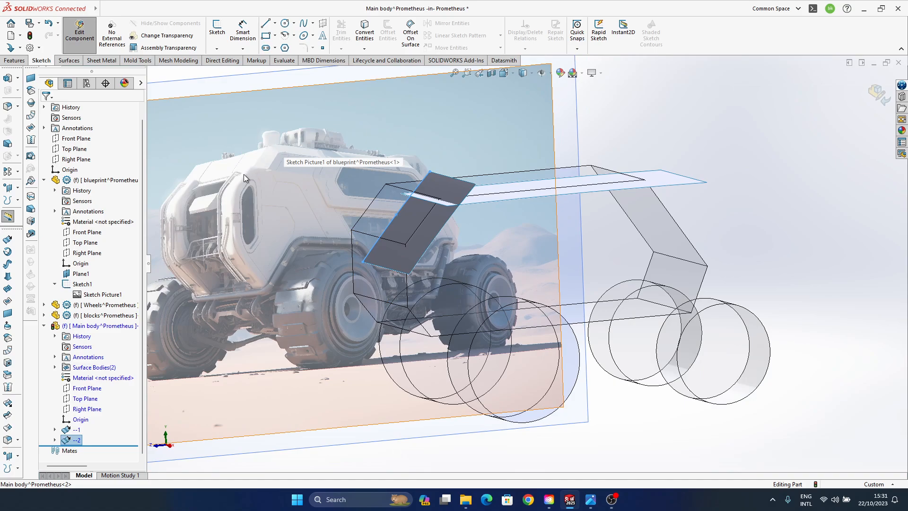
click(834, 141)
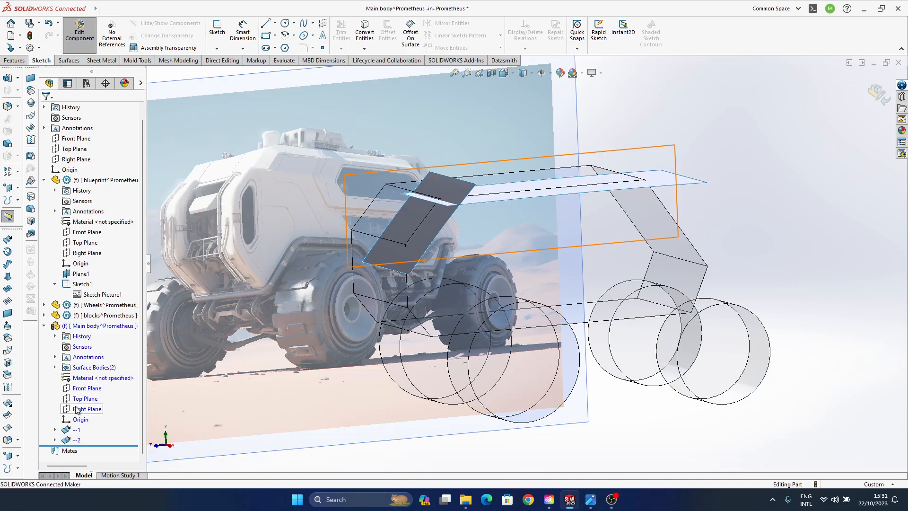
- On the Main body's Right Plane, sketch a three-point spline down the block's vertical front edge, overshooting both ends
click(86, 410)
click(97, 397)
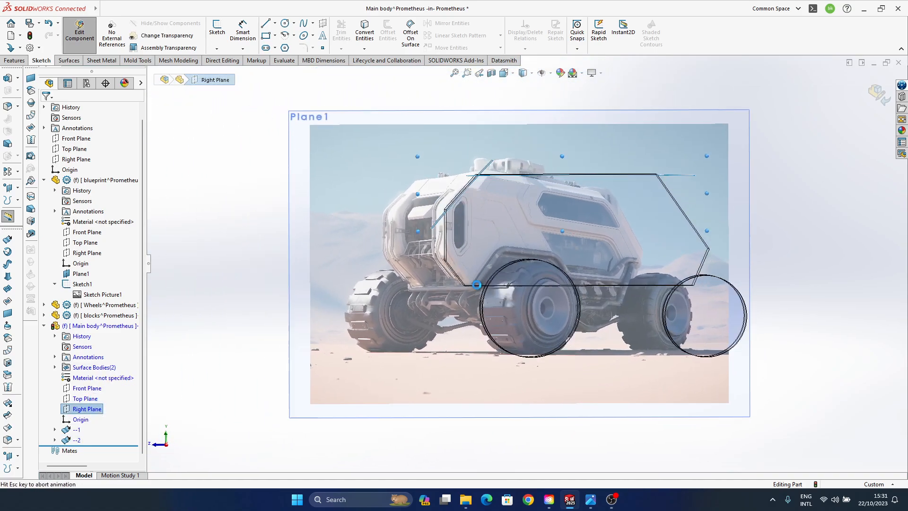
scroll(574, 187, down, 2)
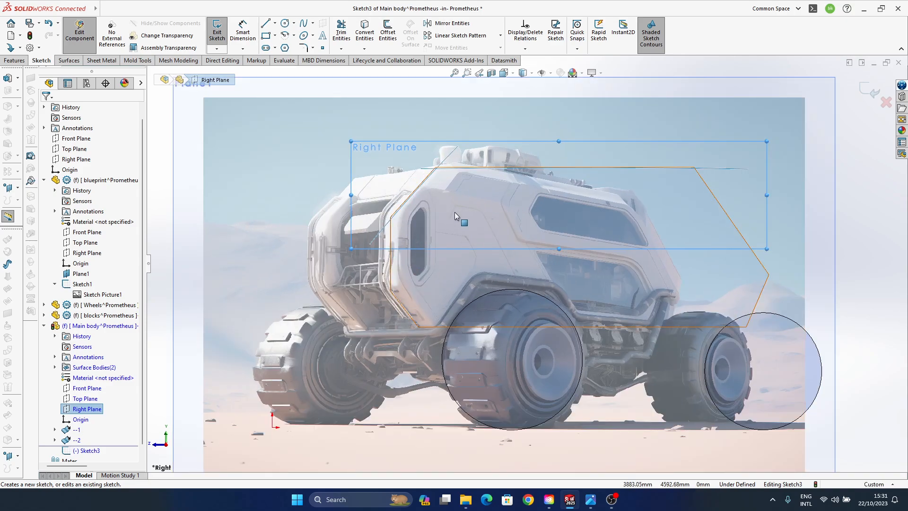
click(303, 34)
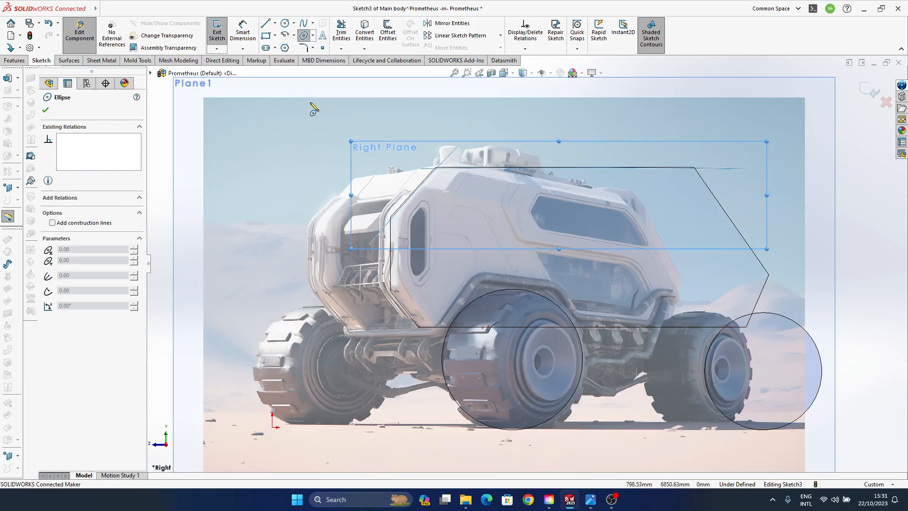
click(392, 209)
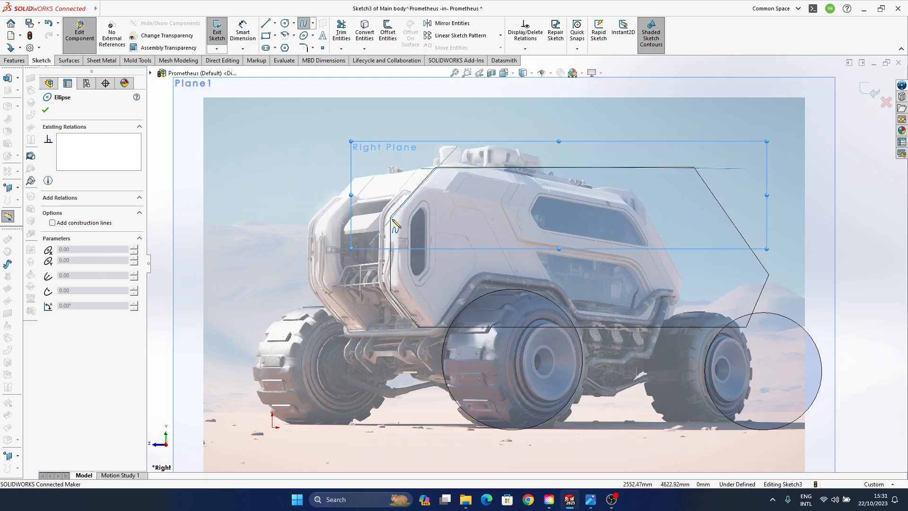
scroll(399, 273, down, 5)
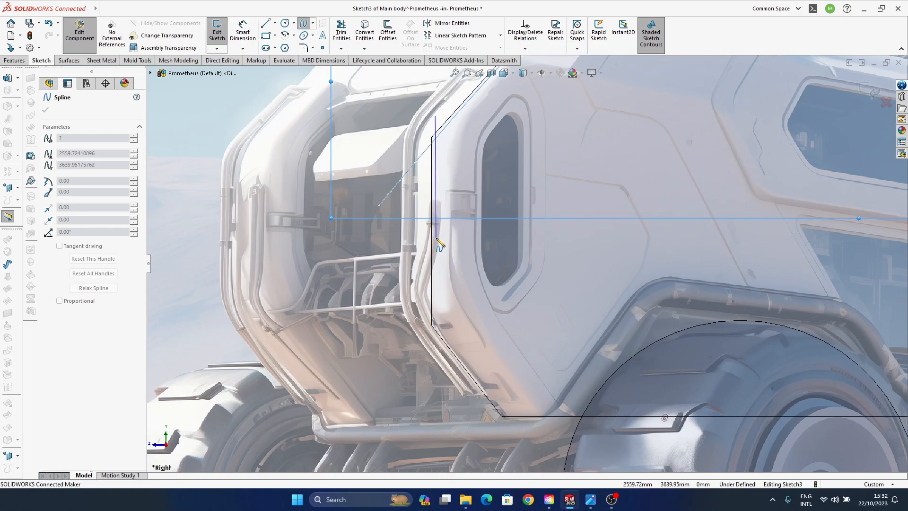
scroll(439, 243, down, 2)
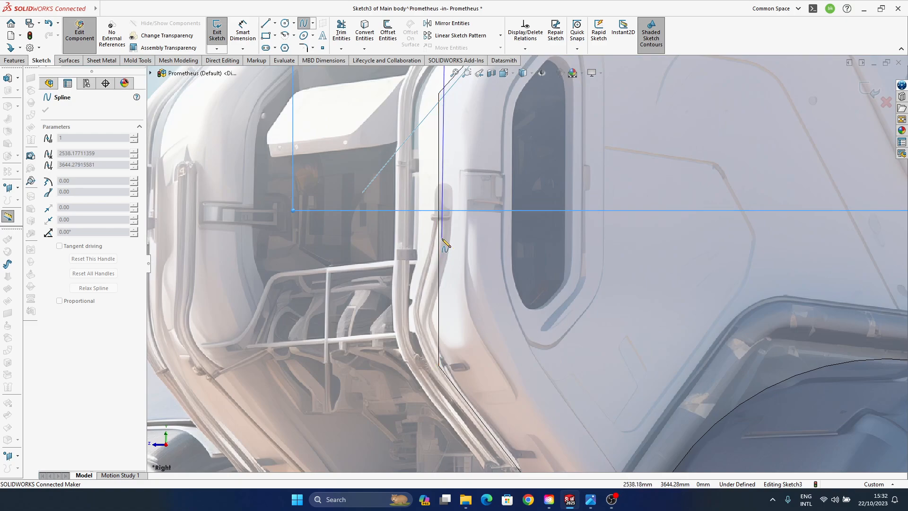
click(443, 241)
scroll(463, 350, up, 3)
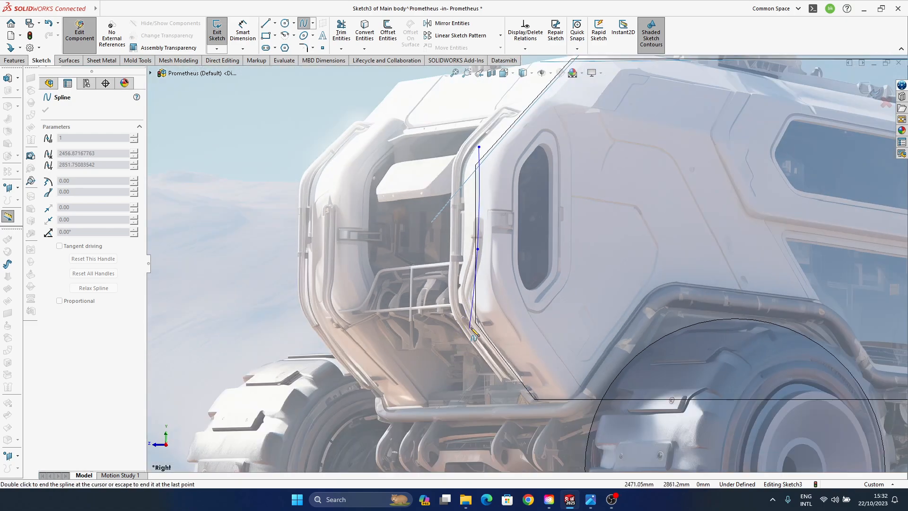
double_click(486, 365)
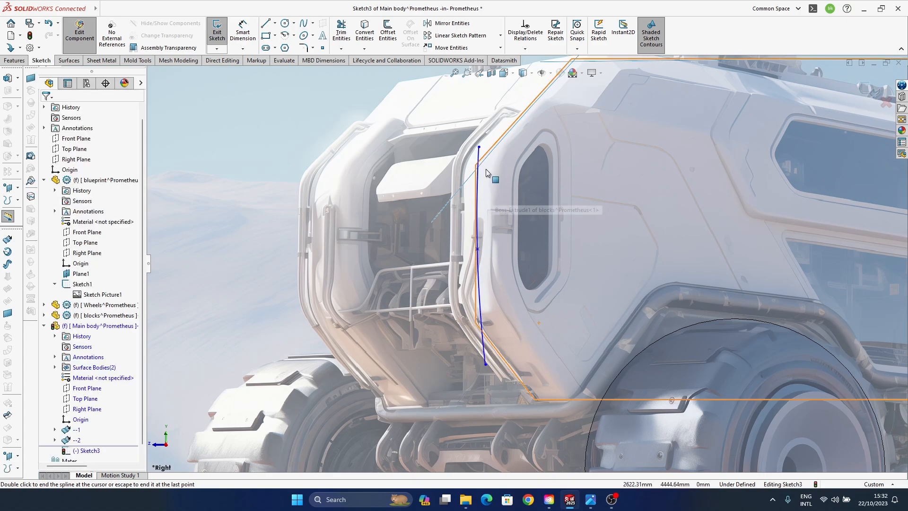
- Fine-tune the upper, middle and lower points of the vertical spline so it follows the block's front edge in a slight curve
drag(479, 147, 479, 141)
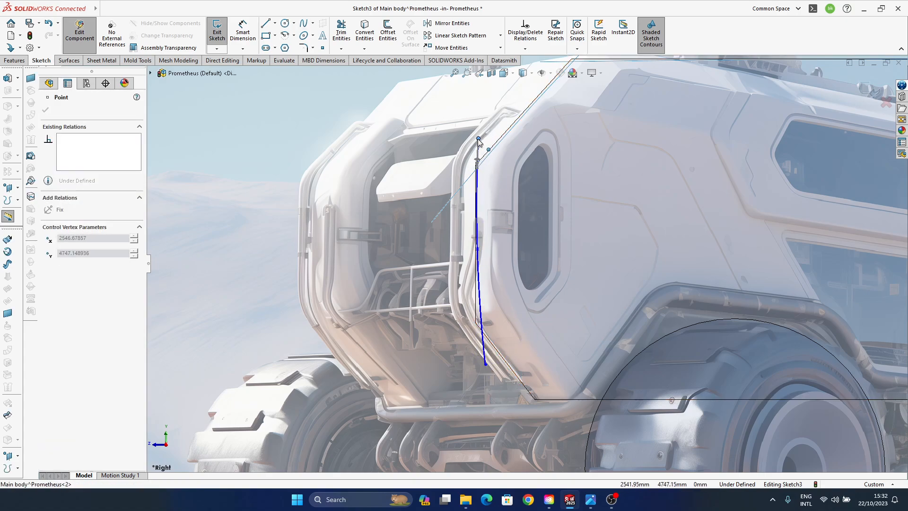
click(479, 254)
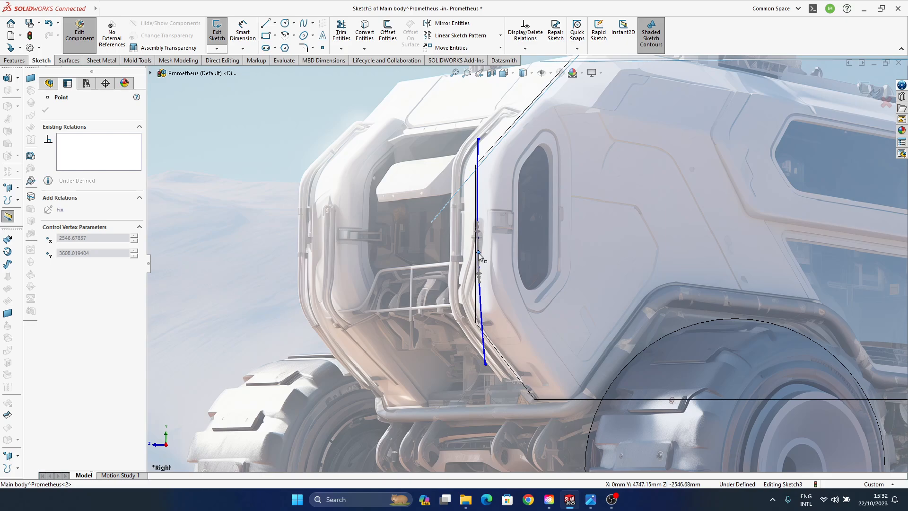
drag(486, 365, 483, 365)
- Finish the sketch and surface-extrude the vertical front spline by 2922 mm
scroll(520, 360, up, 3)
click(875, 90)
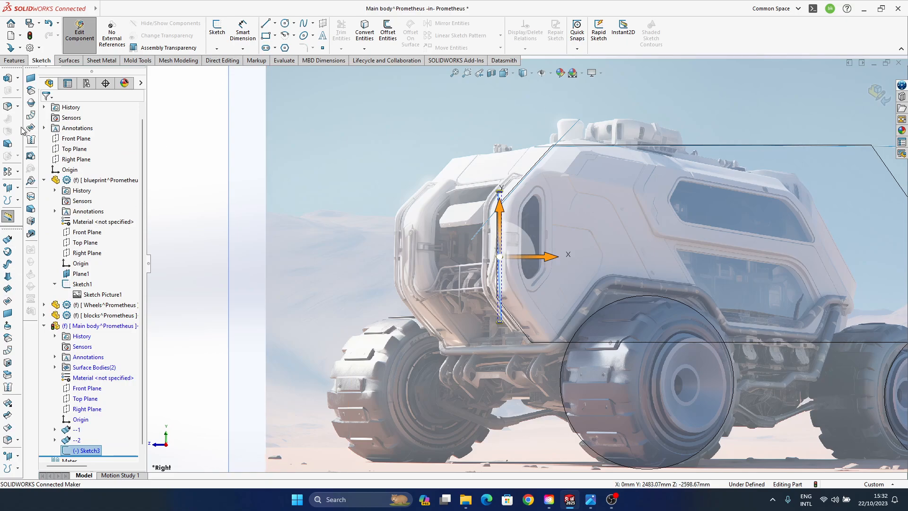
click(6, 240)
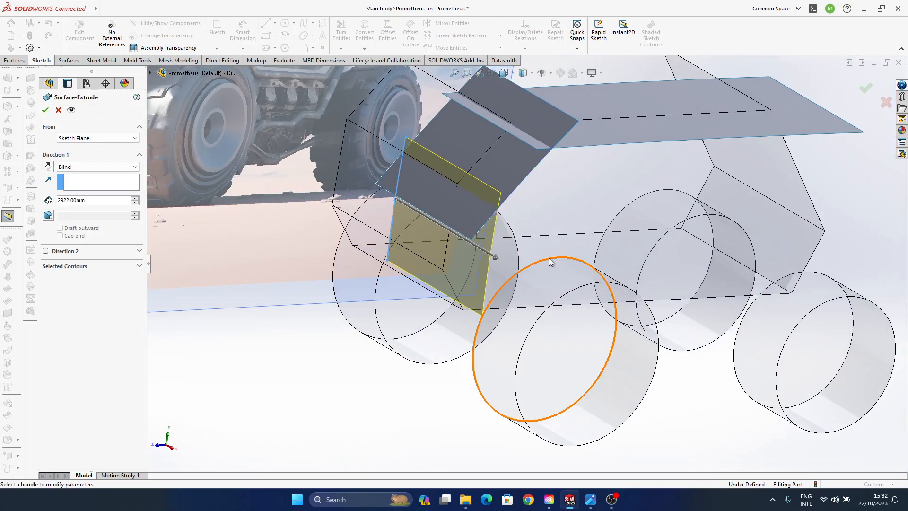
click(864, 89)
- Examine the roof, slanted front and vertical front surfaces from several angles against the blocks and the blueprint picture
middle_drag(529, 285, 495, 251)
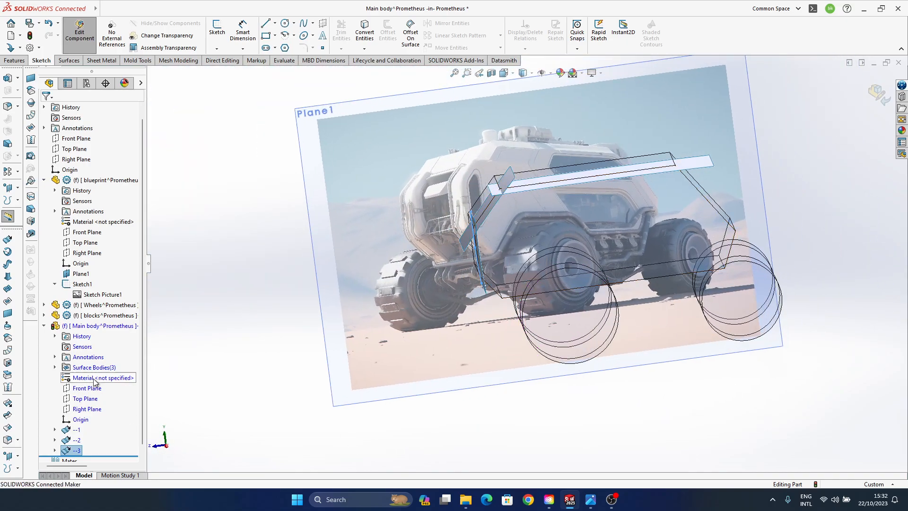
scroll(90, 378, down, 1)
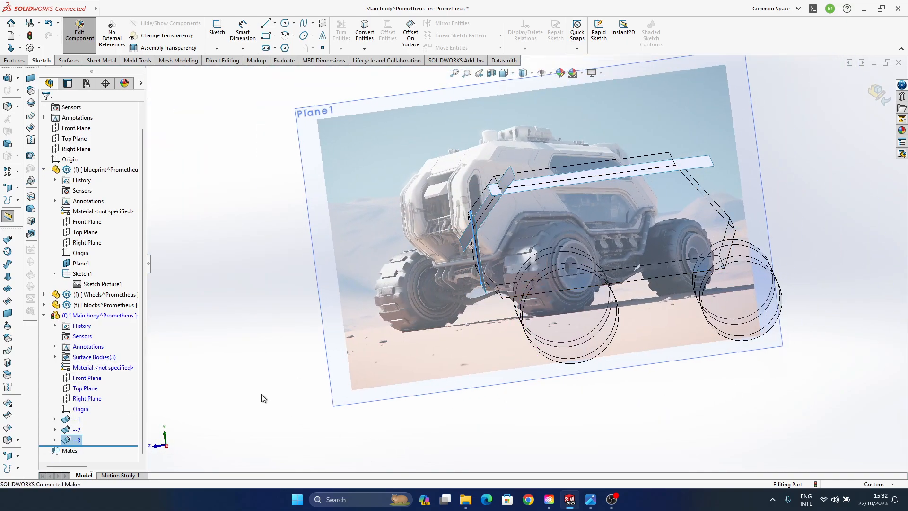
click(266, 354)
middle_drag(502, 211, 402, 249)
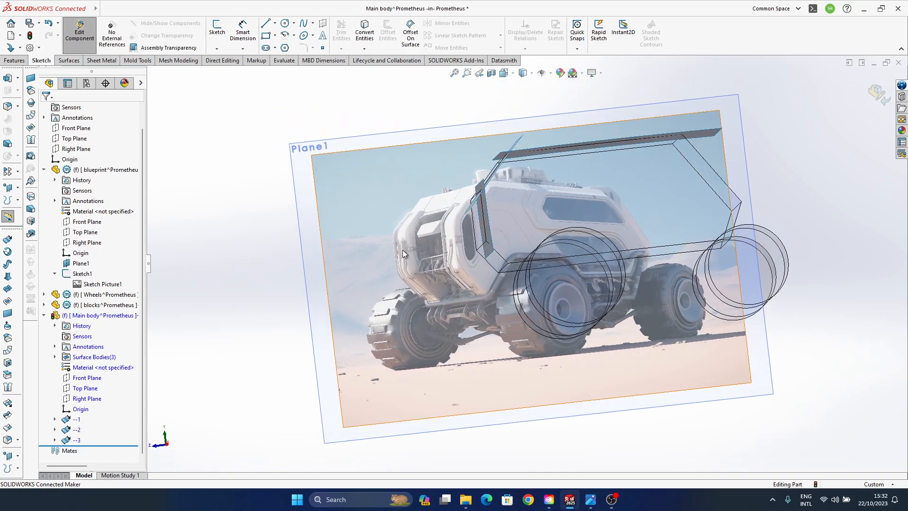
middle_drag(511, 303, 522, 297)
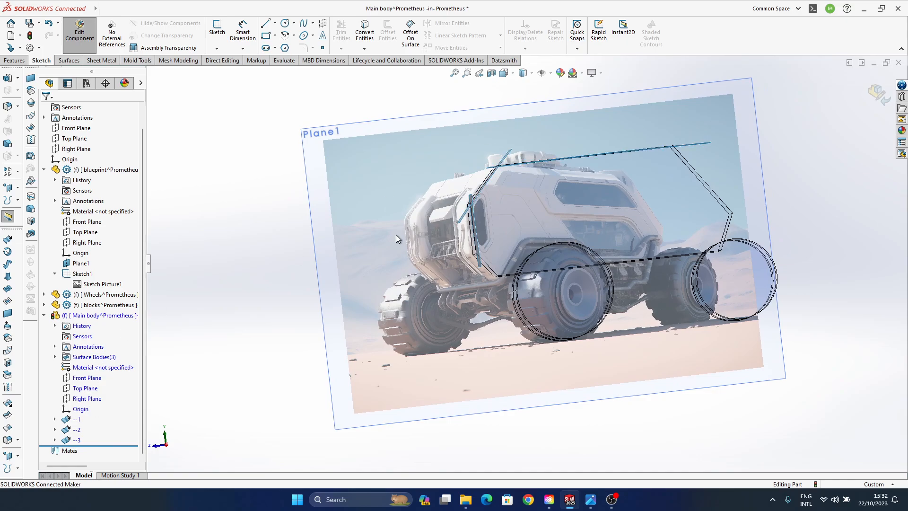
mouse_move(395, 234)
middle_down()
mouse_move(438, 275)
mouse_move(445, 166)
middle_up()
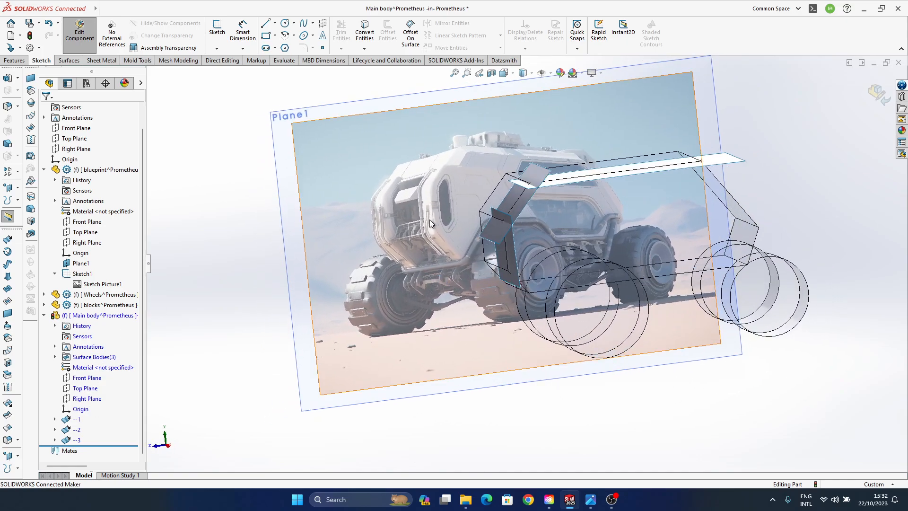
middle_drag(475, 341, 249, 400)
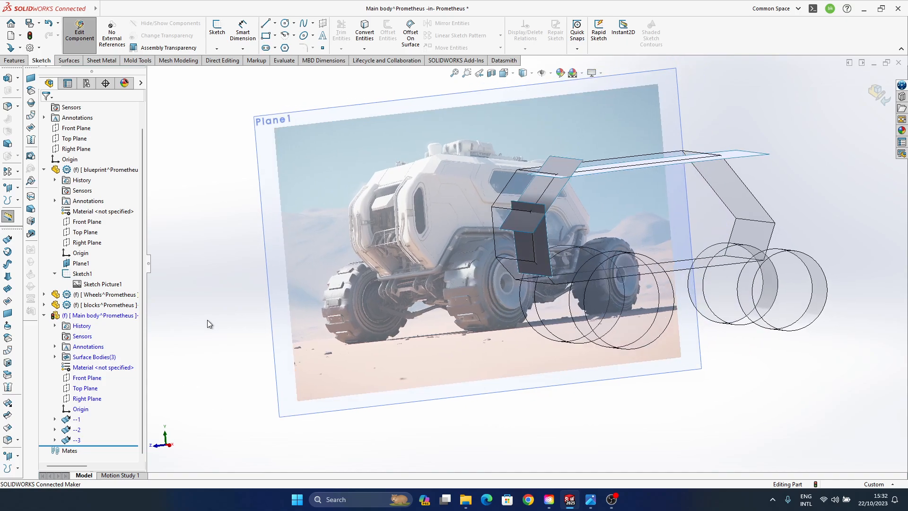
- On the Main body's Right Plane, sketch a three-point spline along the block's lower slanted front edge, overshooting both ends, and finish the sketch
click(87, 398)
click(114, 378)
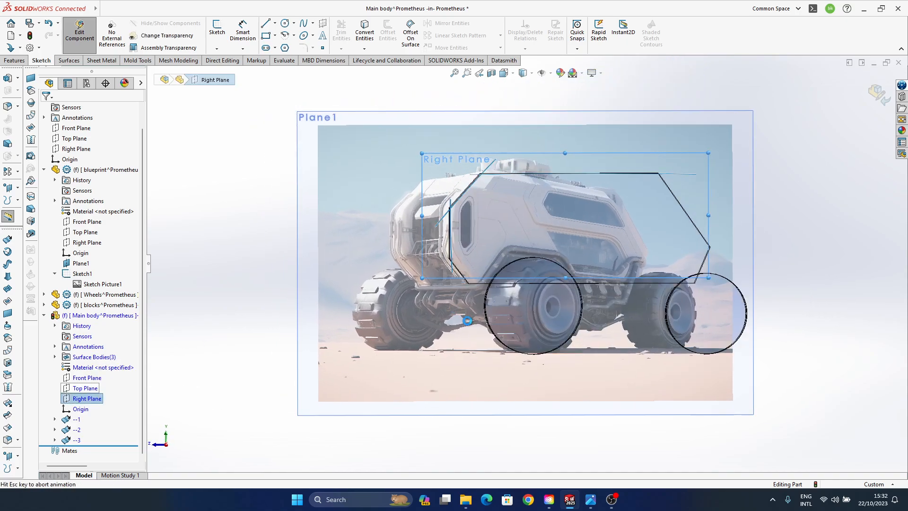
scroll(509, 269, down, 4)
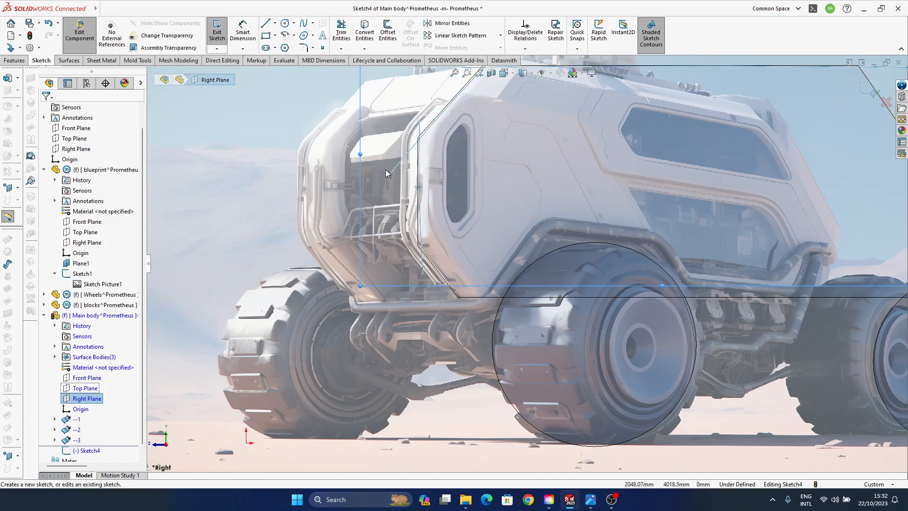
click(303, 23)
scroll(438, 270, down, 3)
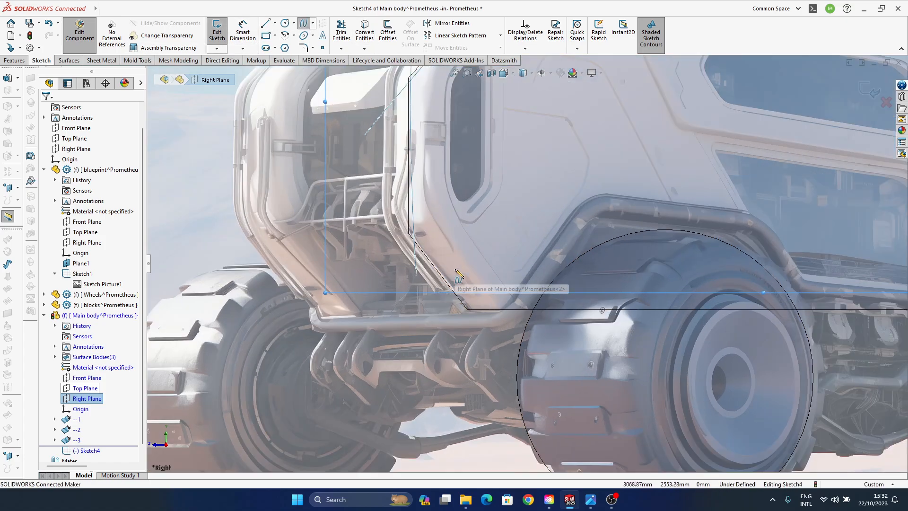
click(397, 209)
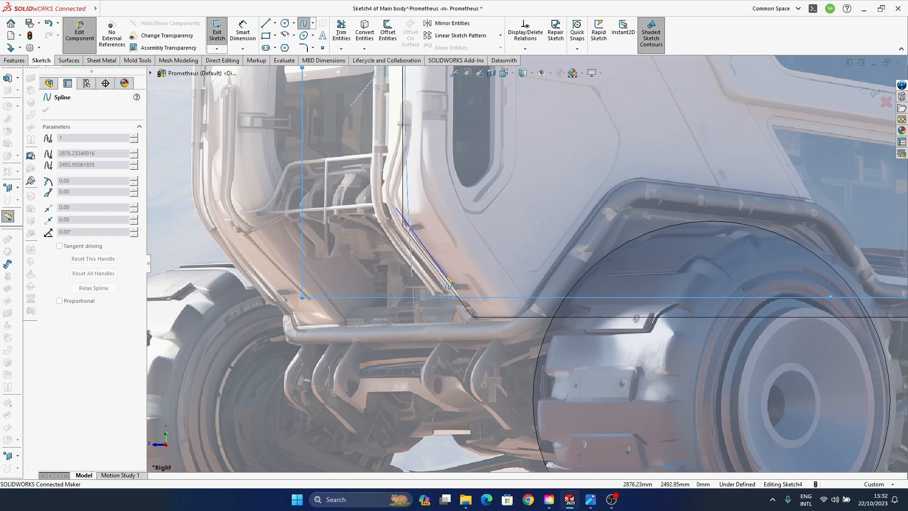
click(444, 279)
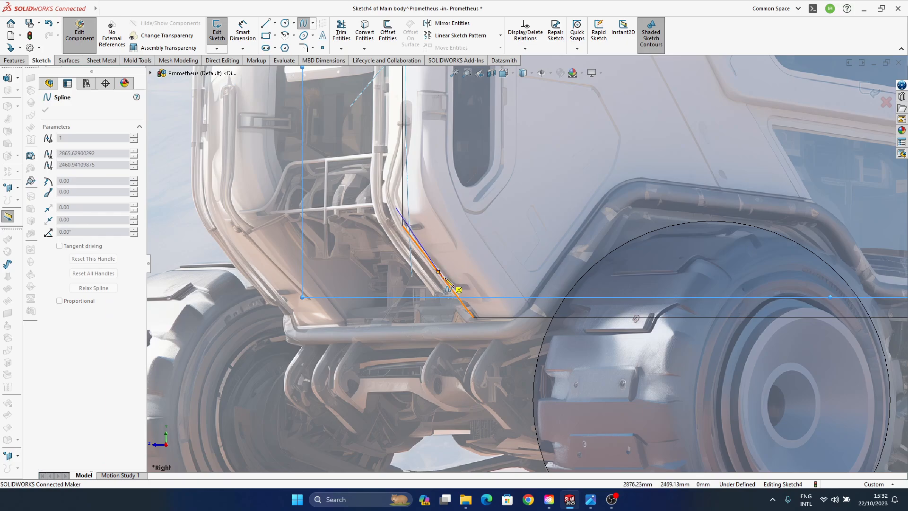
double_click(497, 338)
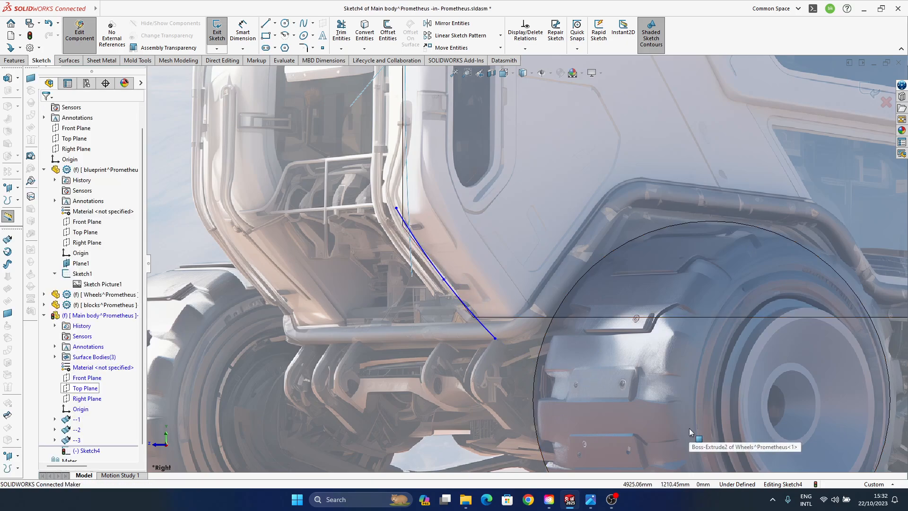
click(870, 89)
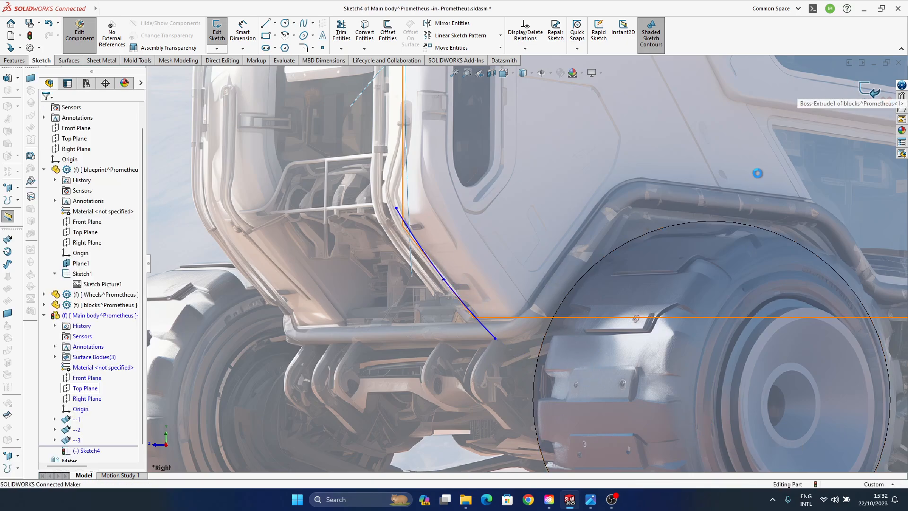
- Start a Freeform on the roof surface's face and set the continuity of its long edge on the Right Plane to Curvature
scroll(546, 256, down, 9)
ctrl+middle_drag(546, 256, 439, 287)
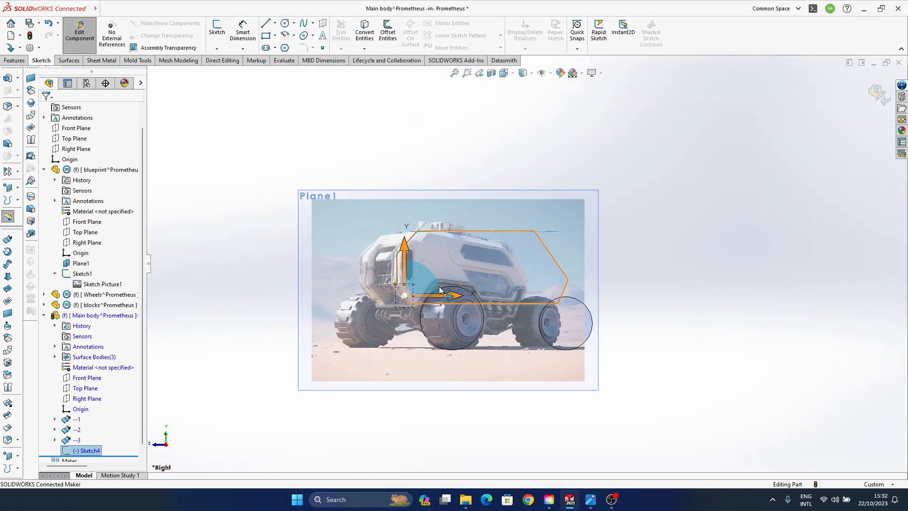
scroll(439, 286, up, 3)
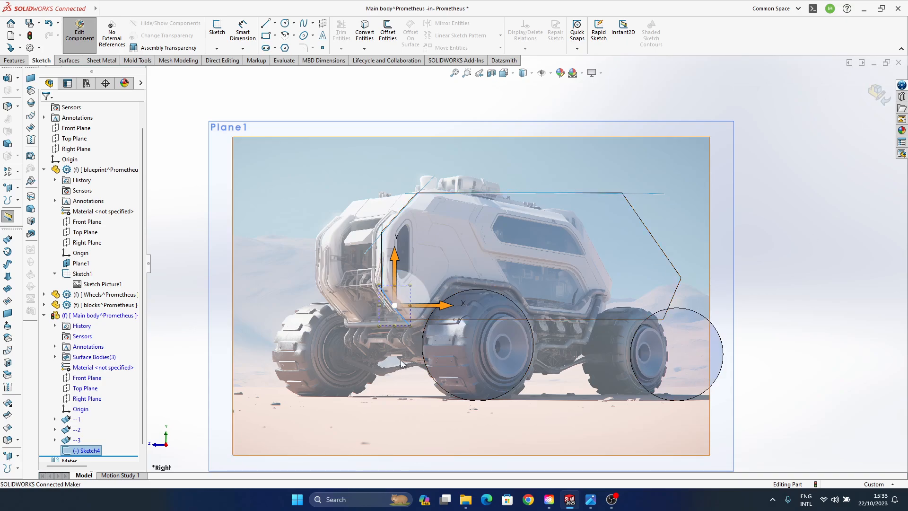
middle_drag(401, 360, 469, 334)
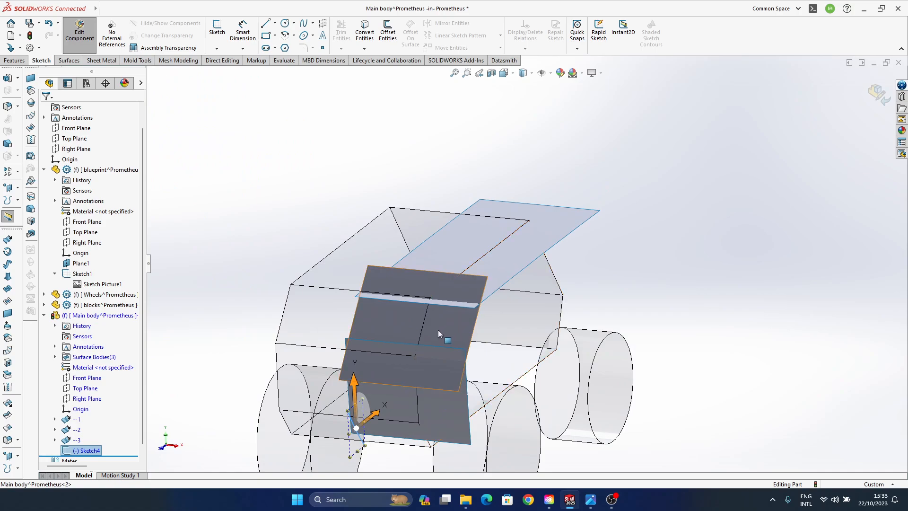
click(616, 288)
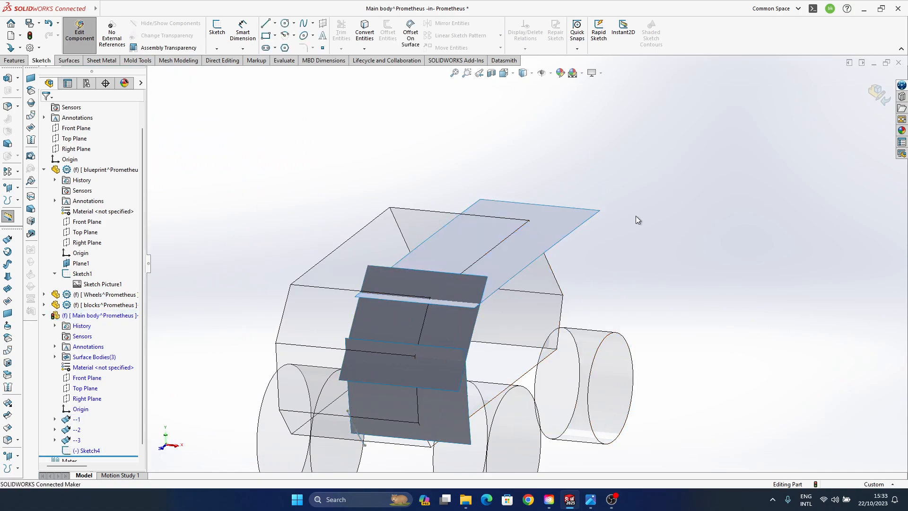
click(562, 222)
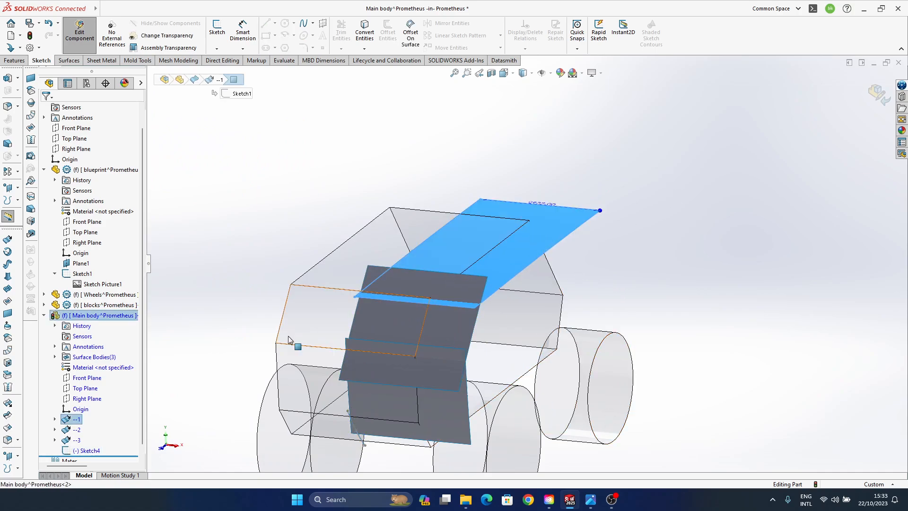
click(7, 326)
middle_drag(497, 311, 438, 218)
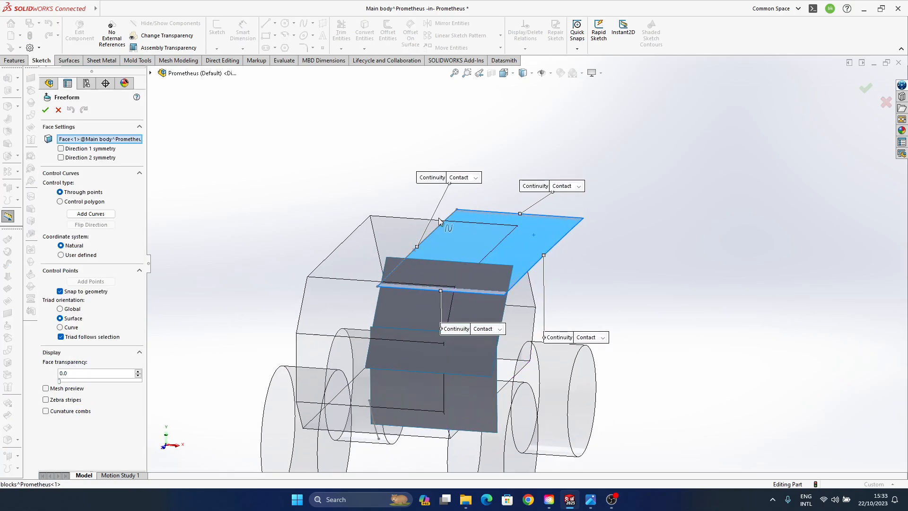
scroll(438, 218, down, 3)
click(464, 173)
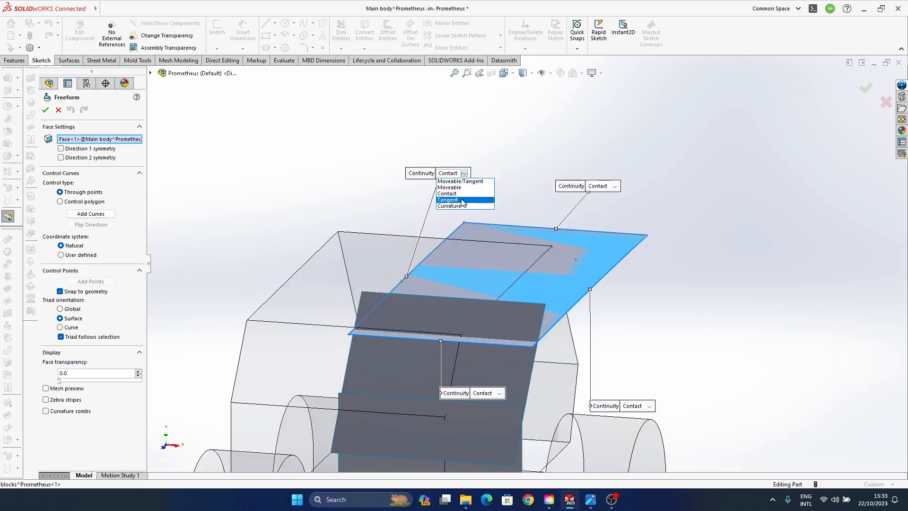
click(462, 206)
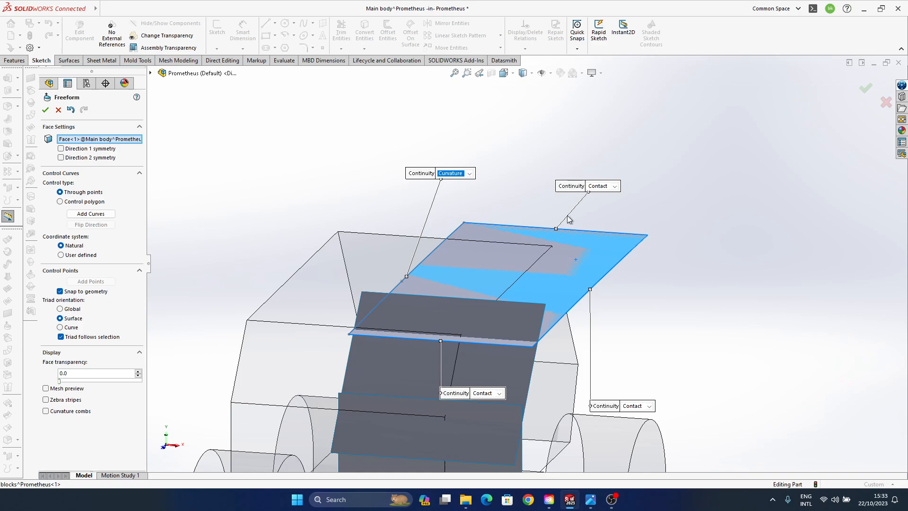
- Set the continuity of the roof face's rear short edge to Moveable
click(613, 186)
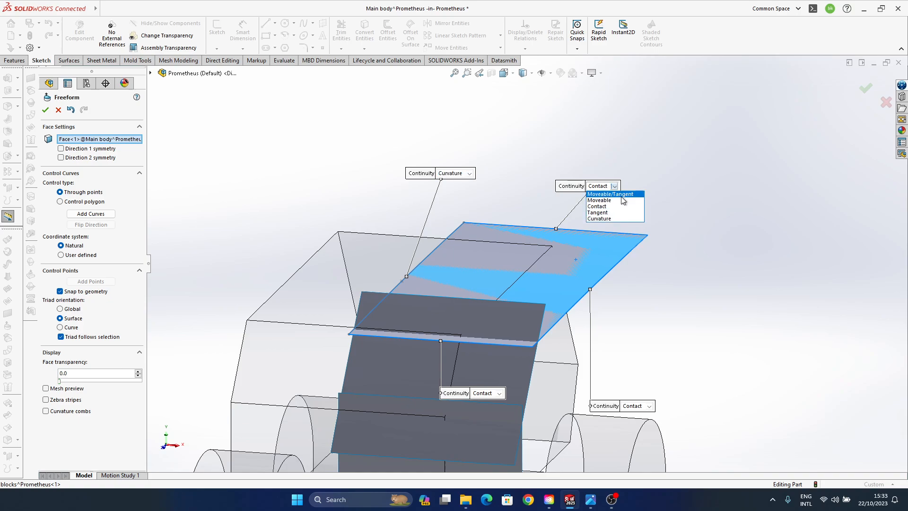
click(622, 196)
click(626, 187)
click(619, 201)
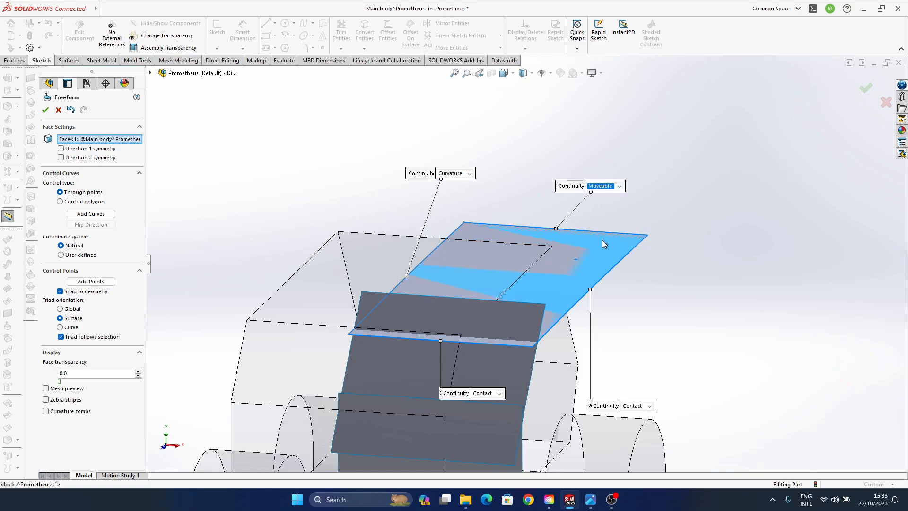
- Set the continuity of the roof face's front short edge and outer long edge to Moveable/Tangent
scroll(603, 240, up, 2)
click(515, 359)
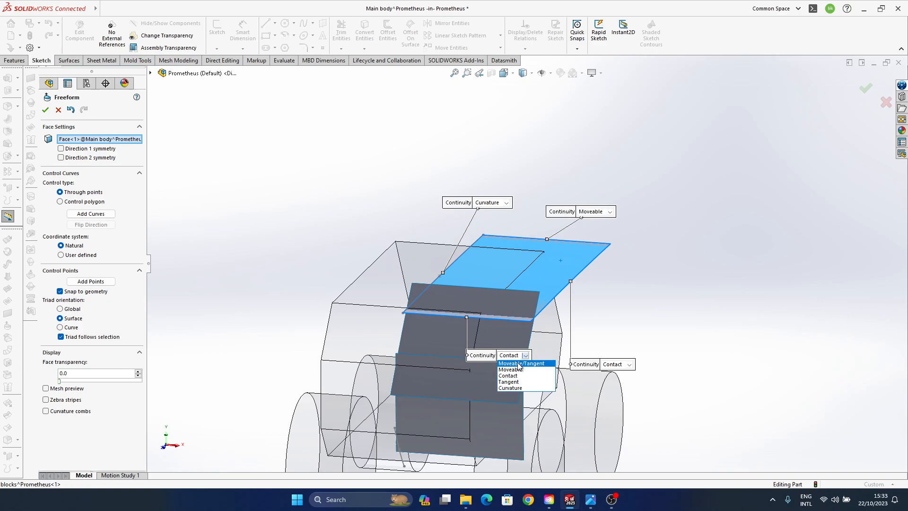
click(519, 364)
click(617, 364)
click(634, 379)
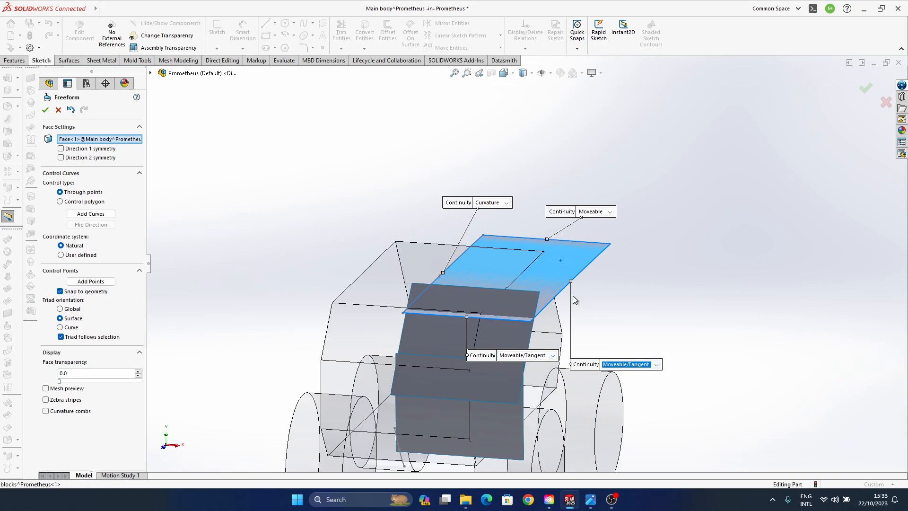
- Select the outer long edge's front corner control point and set that edge's continuity to Moveable
scroll(572, 296, down, 2)
click(587, 251)
middle_drag(531, 349, 505, 284)
click(506, 281)
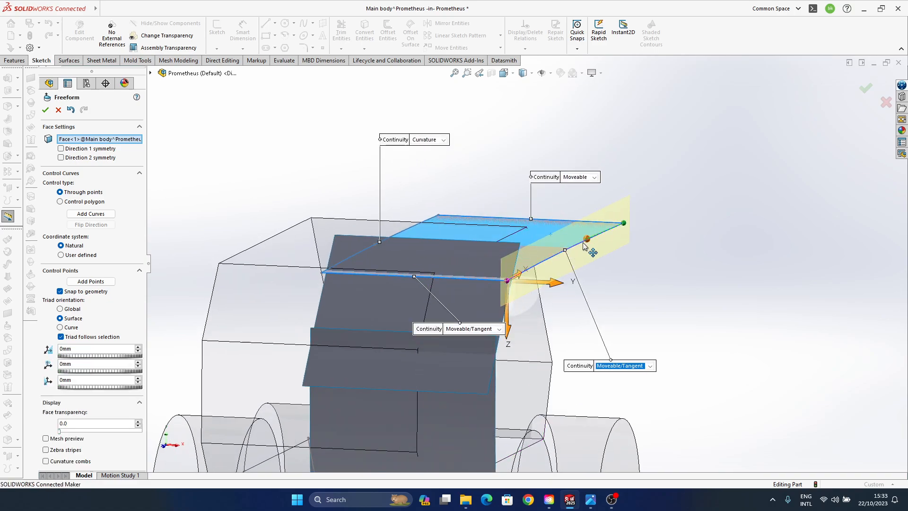
middle_drag(571, 301, 465, 291)
click(505, 403)
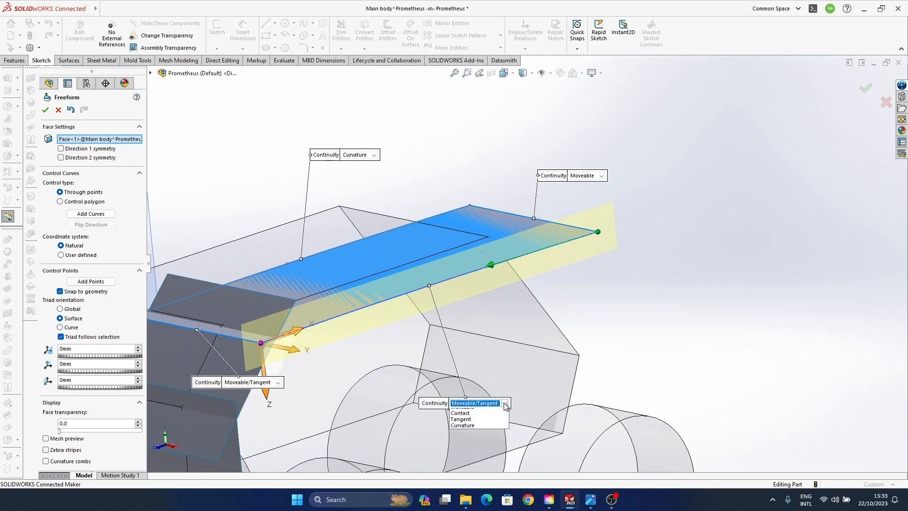
click(489, 418)
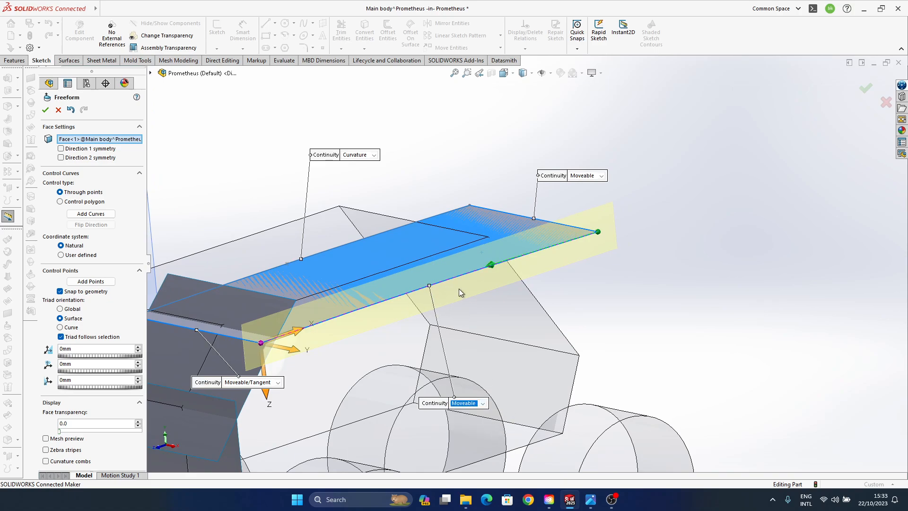
- Clear the outer edge selection and set the continuity of the roof face's front short edge to Moveable
click(355, 311)
click(642, 291)
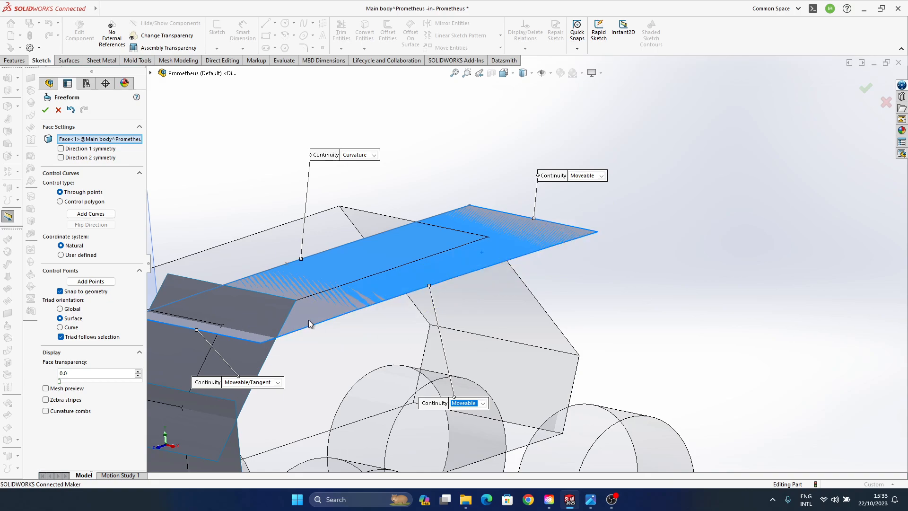
click(243, 339)
click(255, 383)
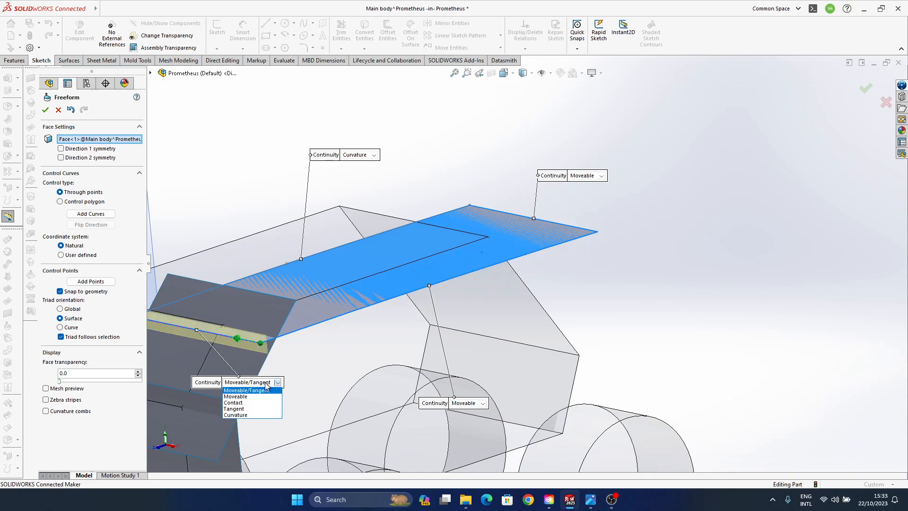
click(244, 400)
click(635, 216)
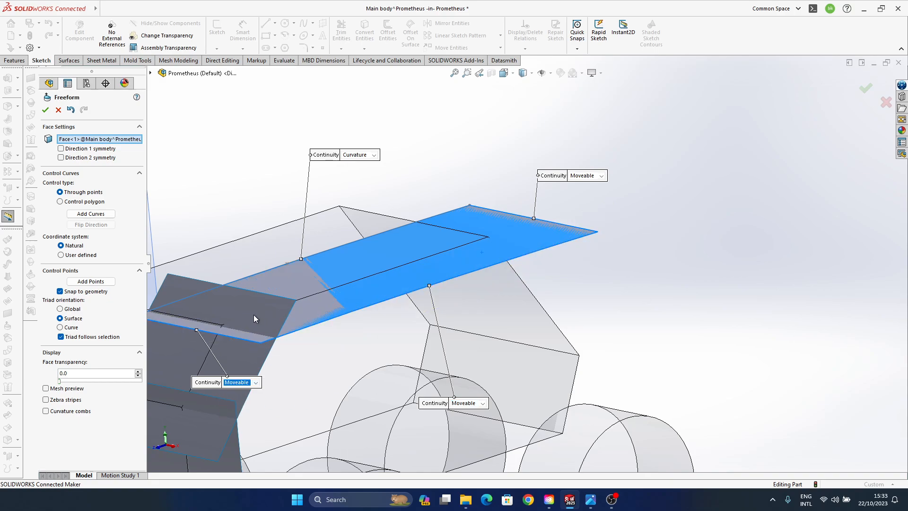
- Select all four control points of the roof face's outer long edge and move them slightly down along Z
click(275, 339)
click(261, 344)
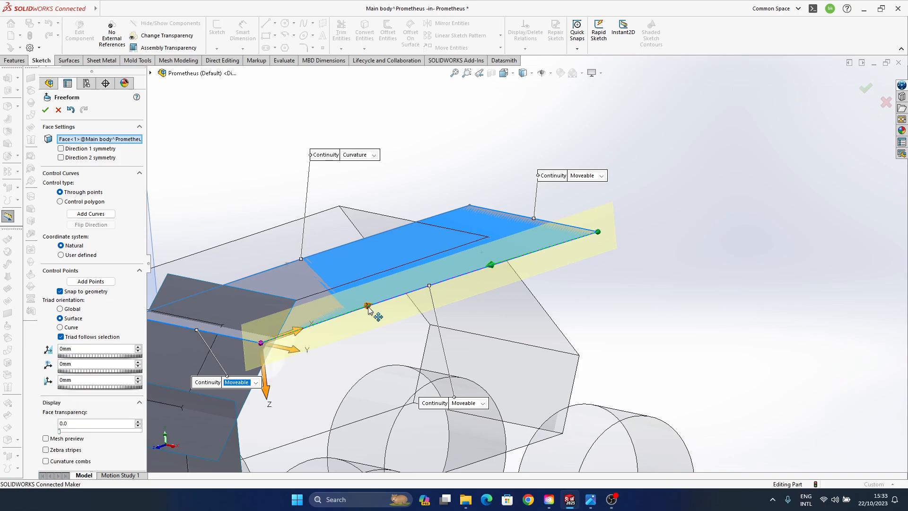
click(368, 306)
click(492, 265)
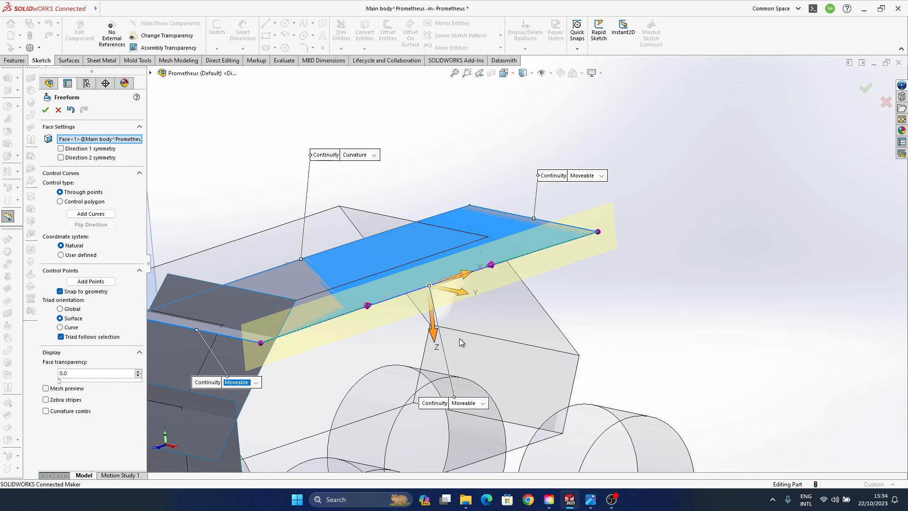
middle_drag(459, 339, 562, 244)
scroll(578, 237, down, 1)
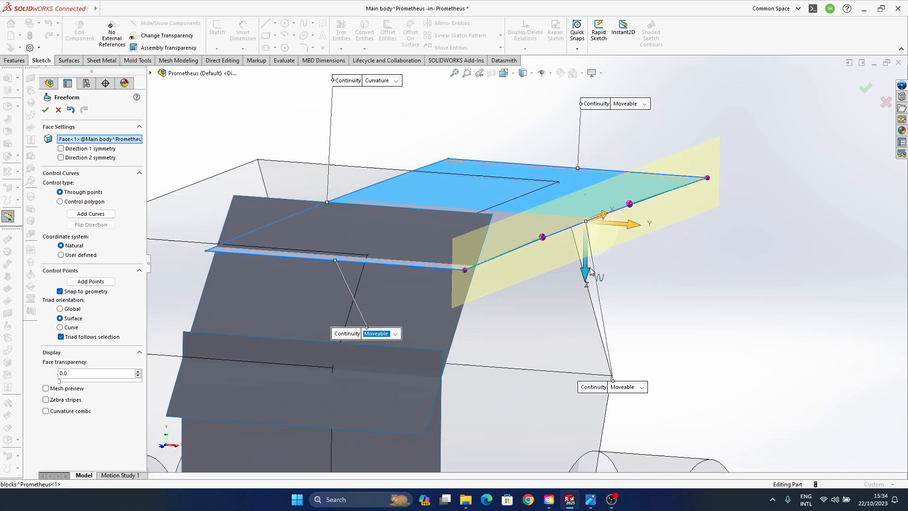
drag(606, 238, 608, 246)
- Check the lowered outer edge against the front surfaces, reselect its control points and undo their move
middle_drag(449, 296, 466, 289)
click(437, 272)
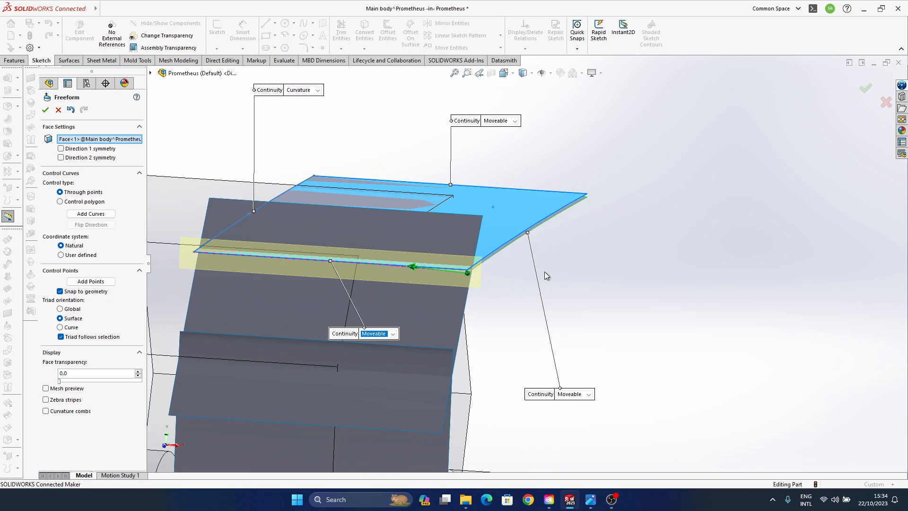
middle_drag(544, 272, 515, 304)
ctrl+middle_drag(407, 299, 600, 216)
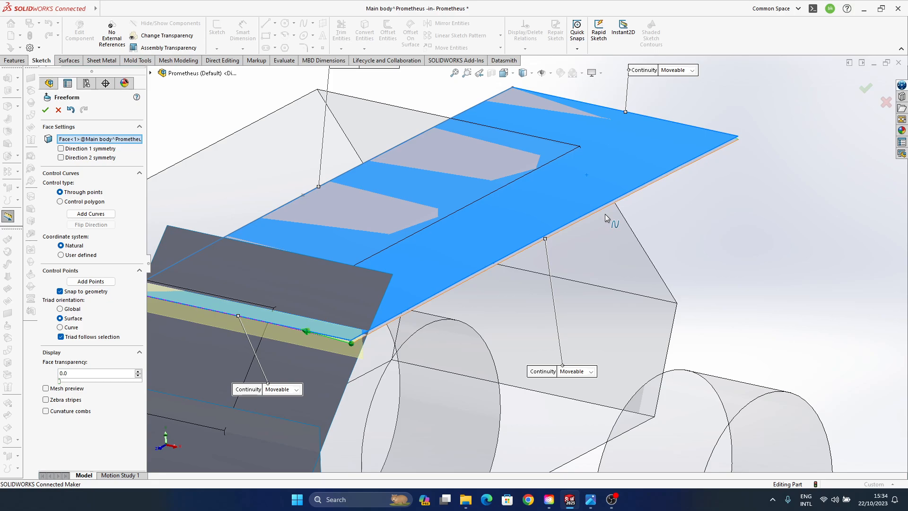
middle_drag(512, 211, 456, 268)
click(451, 297)
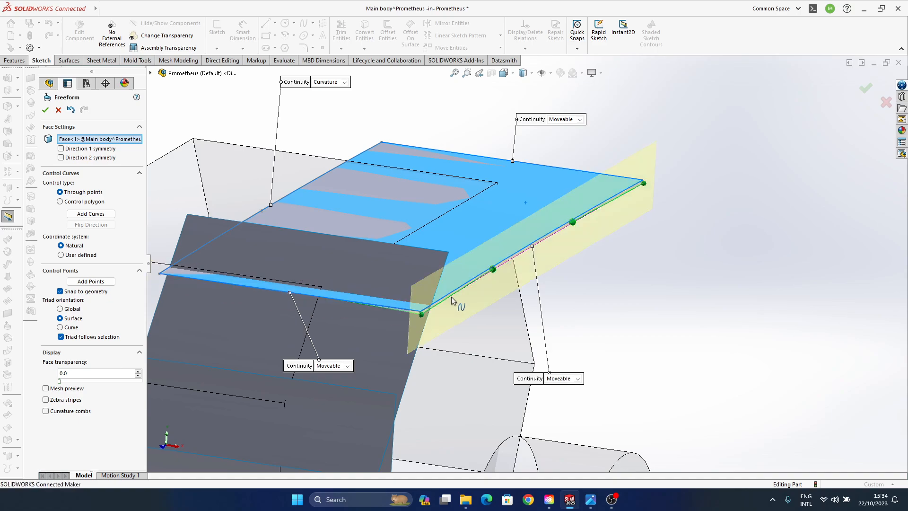
click(421, 315)
click(493, 270)
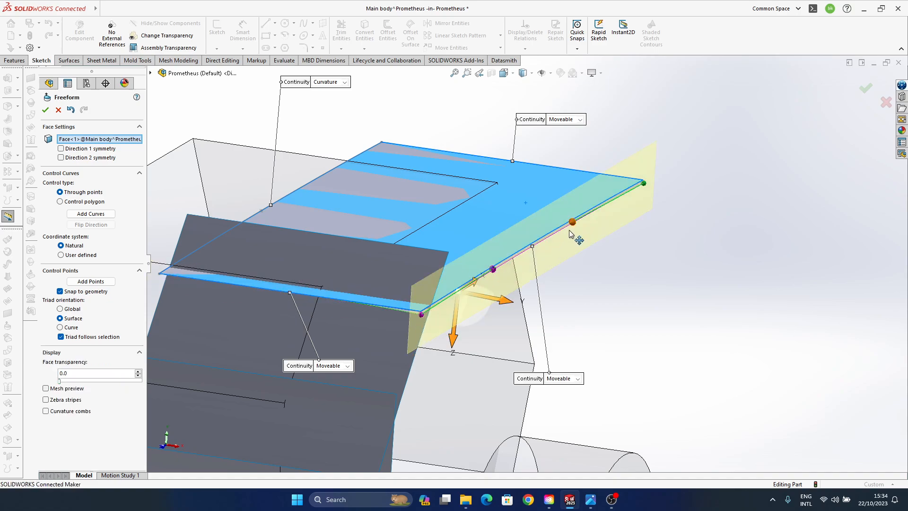
middle_drag(557, 290, 543, 334)
key(ctrl+z)
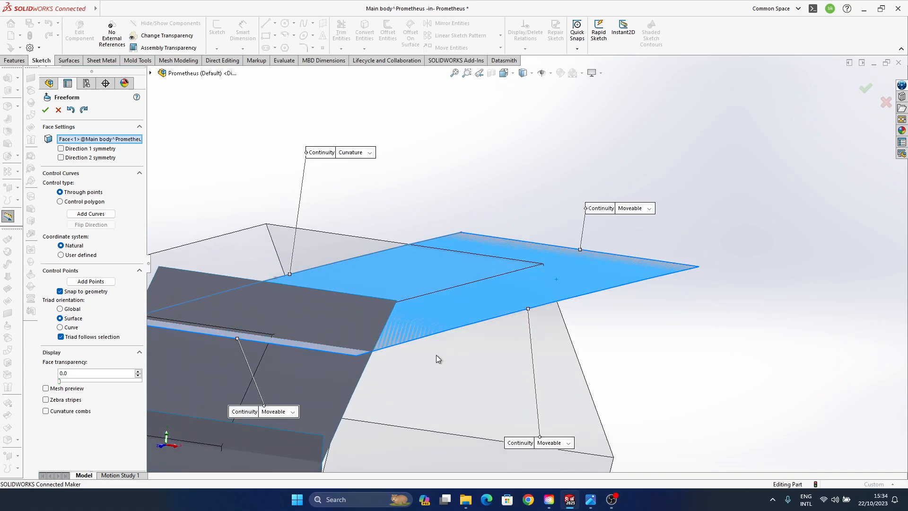
- Select the four control points along the roof face's outer long edge and pull them down along Z to curve the roof
click(398, 344)
middle_drag(566, 289, 580, 354)
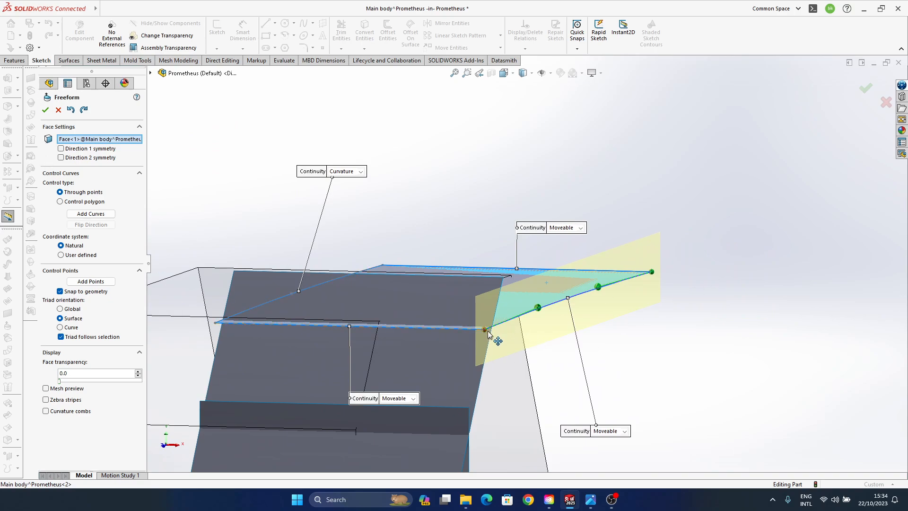
click(435, 331)
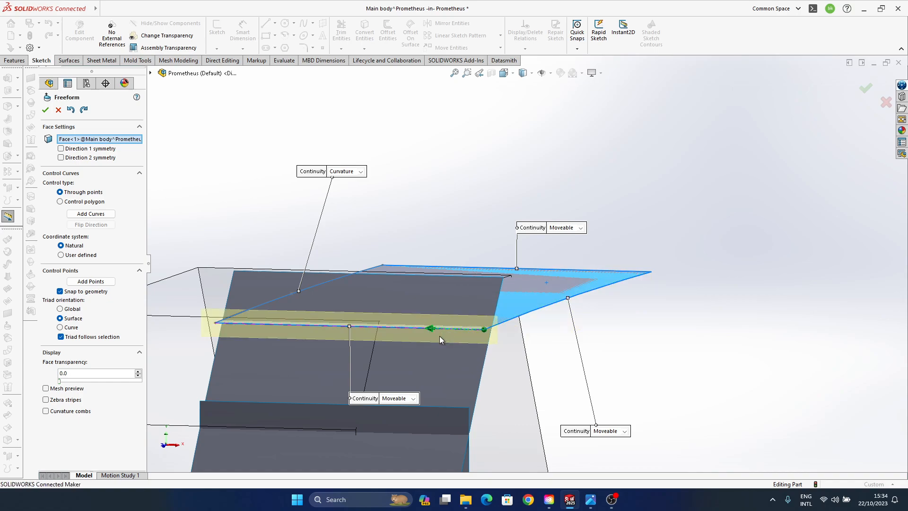
click(527, 316)
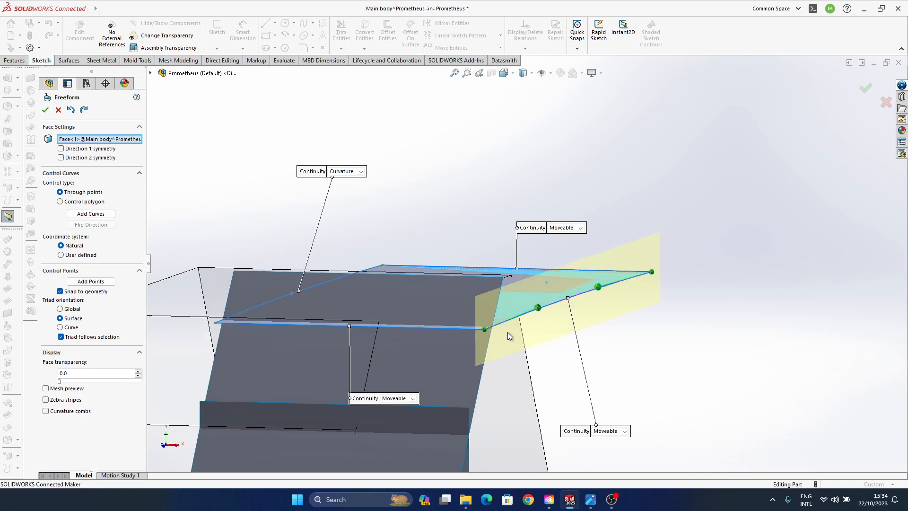
click(537, 307)
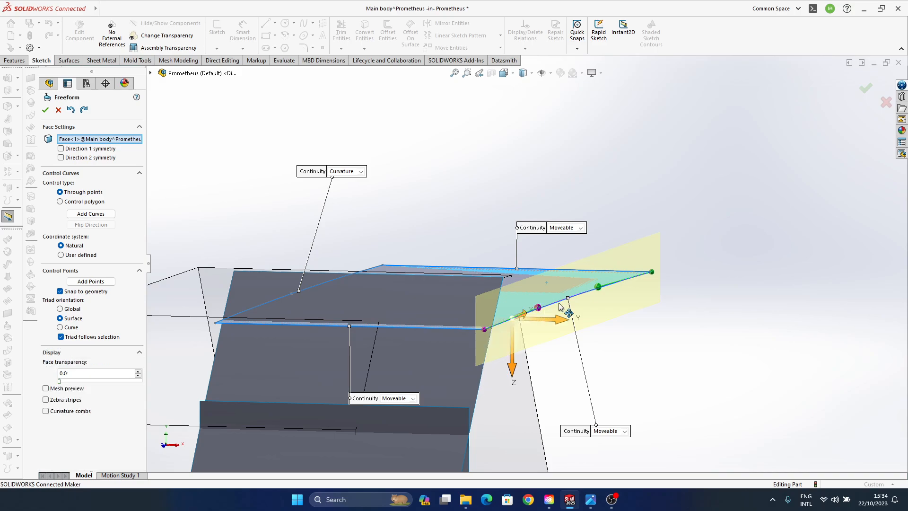
ctrl+click(595, 288)
ctrl+click(655, 277)
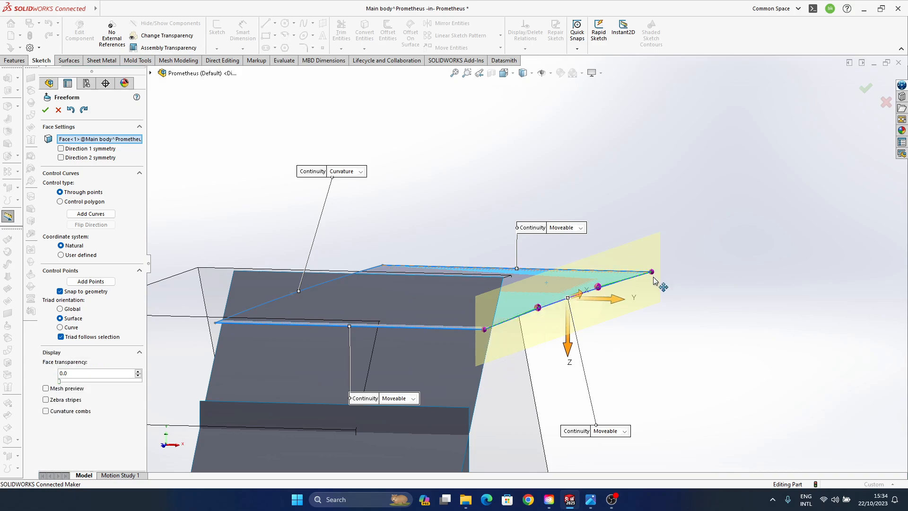
scroll(567, 340, down, 5)
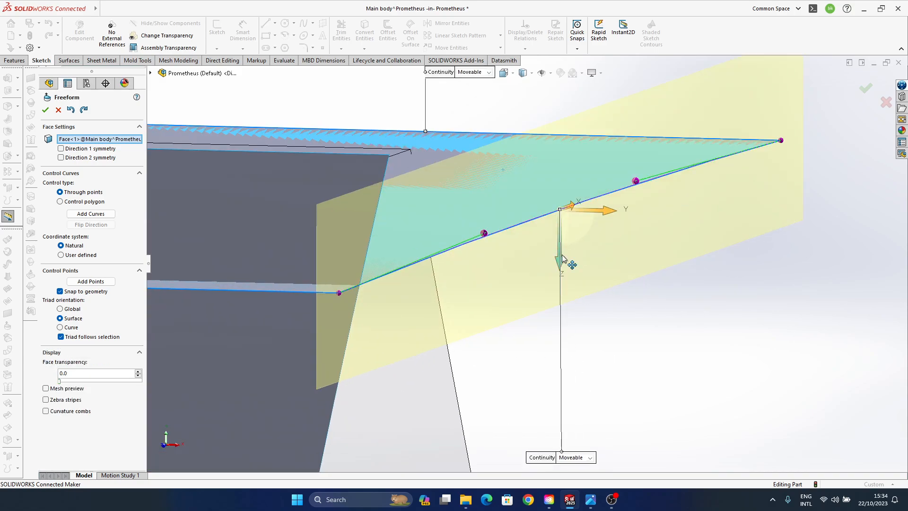
drag(563, 258, 584, 280)
- Select the control point along the front short edge and undo the last control-point change
middle_drag(399, 325, 661, 289)
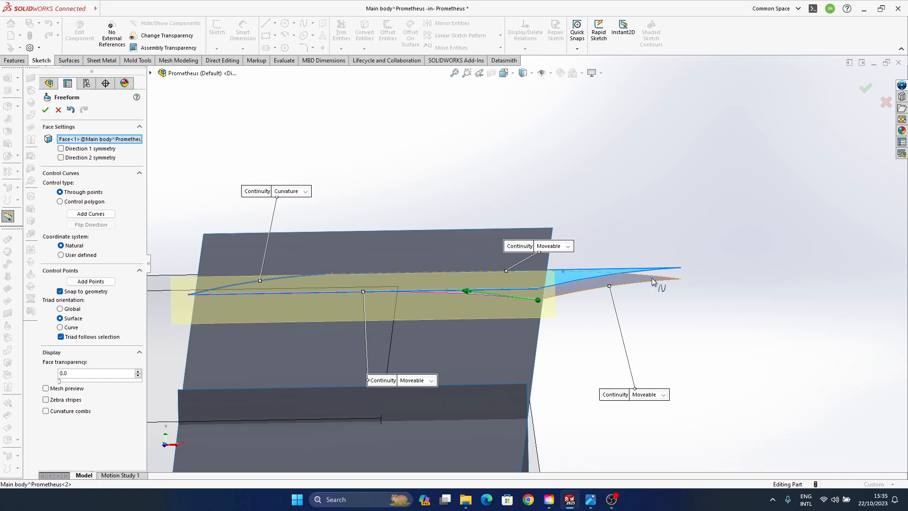
click(650, 278)
click(507, 299)
click(468, 292)
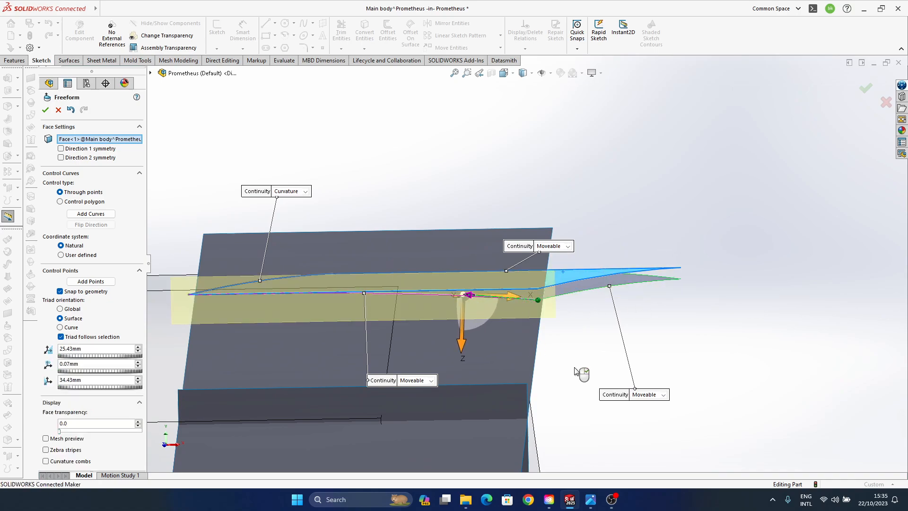
key(ctrl+z)
- Check the curved roof face from the front and accept the Freeform
middle_drag(603, 296, 547, 341)
scroll(424, 319, up, 1)
middle_drag(466, 314, 529, 305)
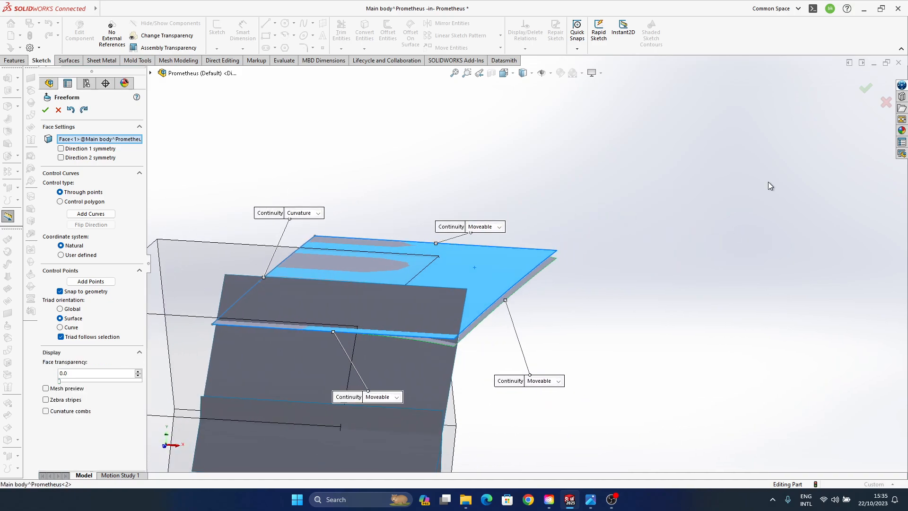
click(864, 89)
- Shorten the roof surface's extrusion --1 so its outer edge overshoots the block's side edge only slightly
middle_drag(444, 311, 254, 382)
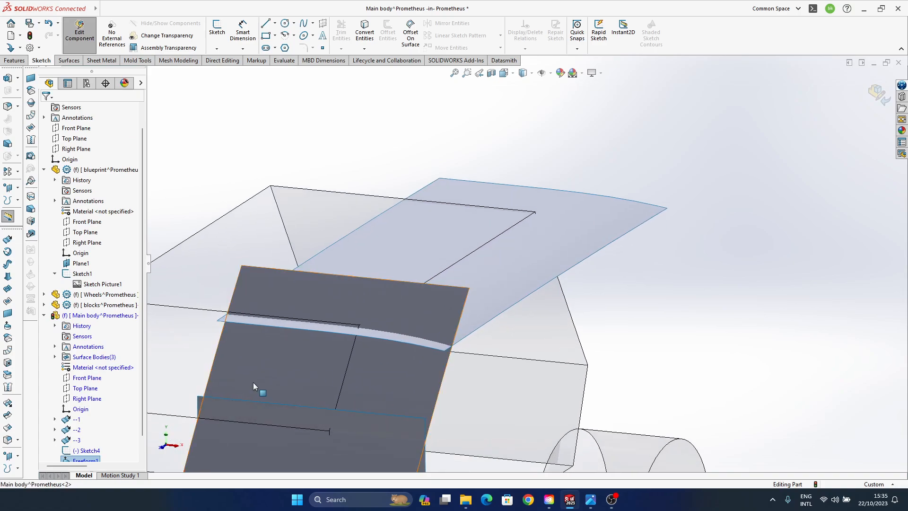
click(77, 399)
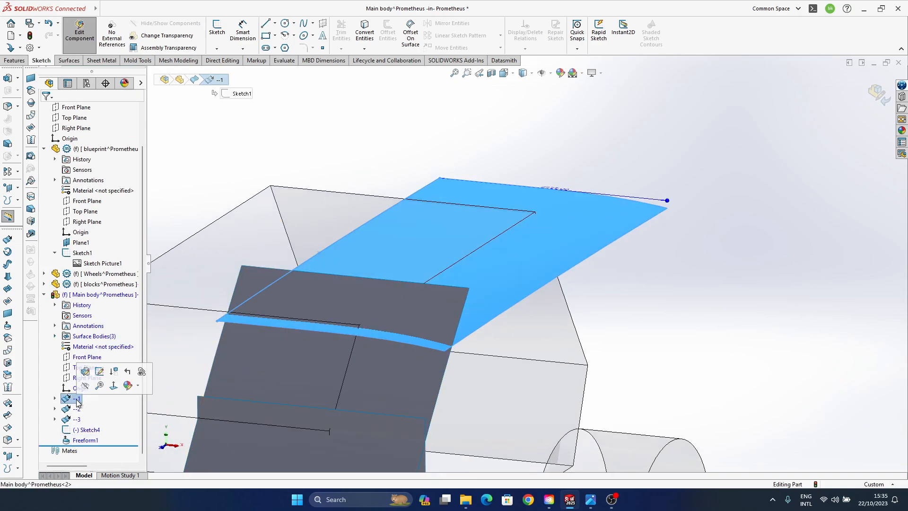
drag(667, 201, 604, 194)
middle_drag(459, 265, 756, 231)
click(641, 187)
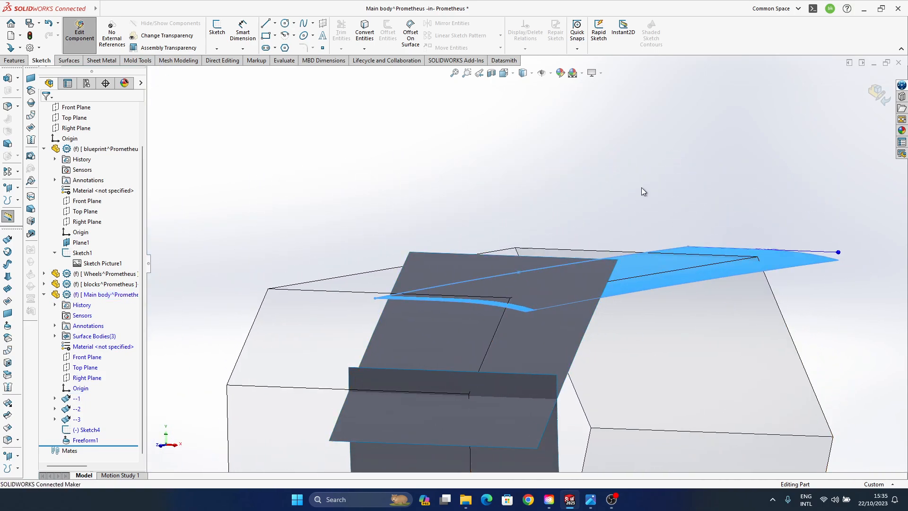
middle_drag(579, 279, 562, 292)
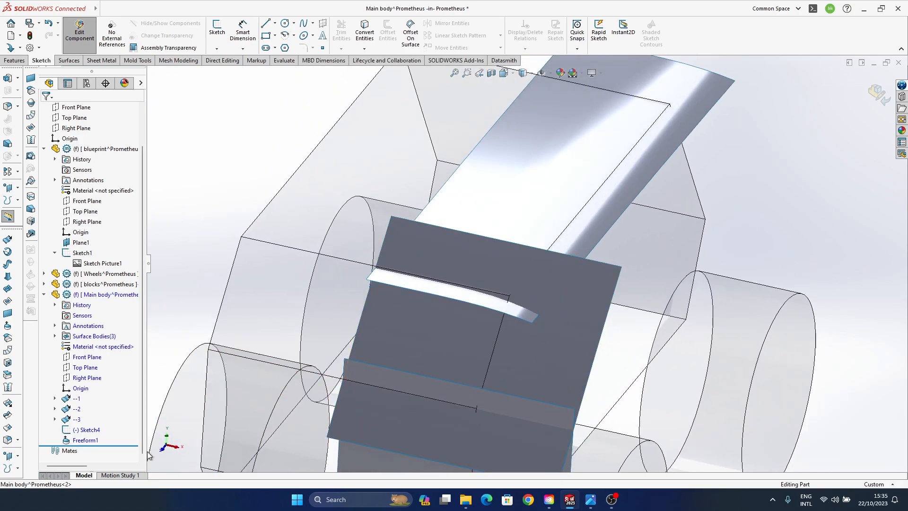
- Edit Freeform1 and raise the four control points along the roof face's outer long edge along Z to flatten the curve
click(85, 440)
click(92, 413)
middle_drag(603, 297, 577, 303)
click(577, 302)
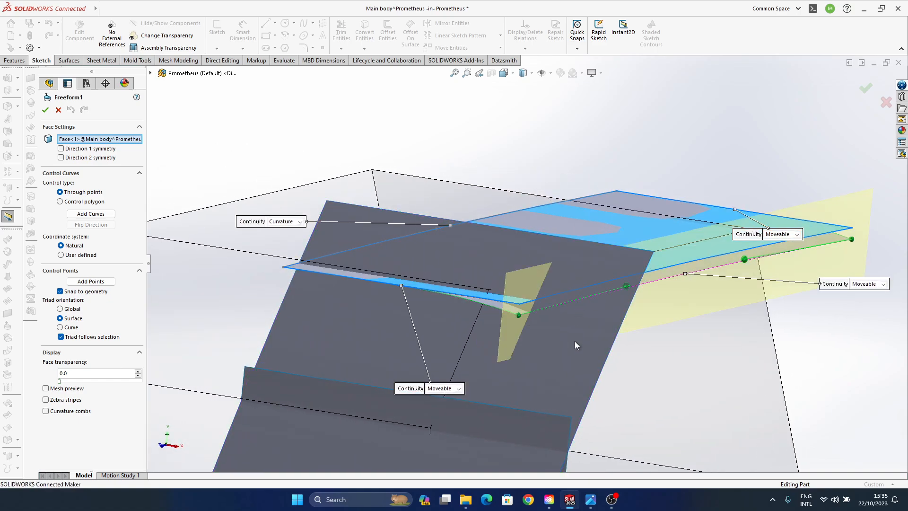
click(516, 314)
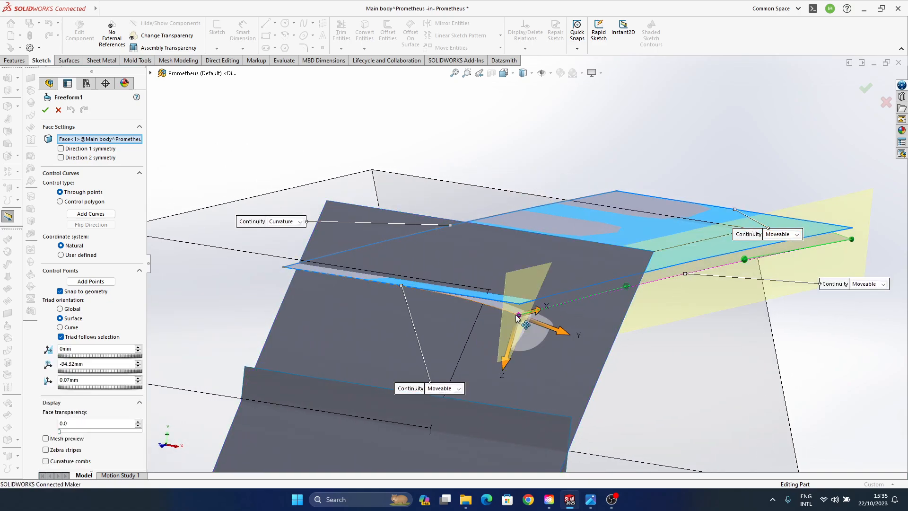
ctrl+click(627, 286)
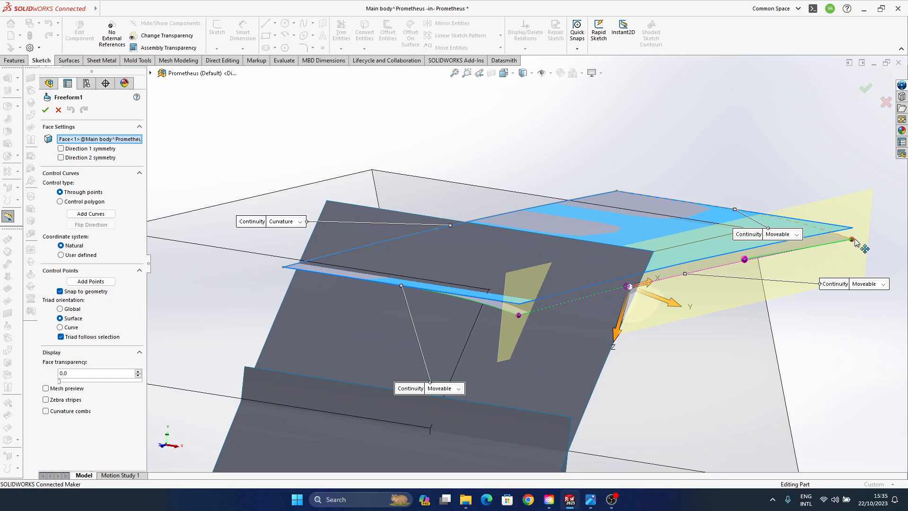
middle_drag(651, 322, 678, 319)
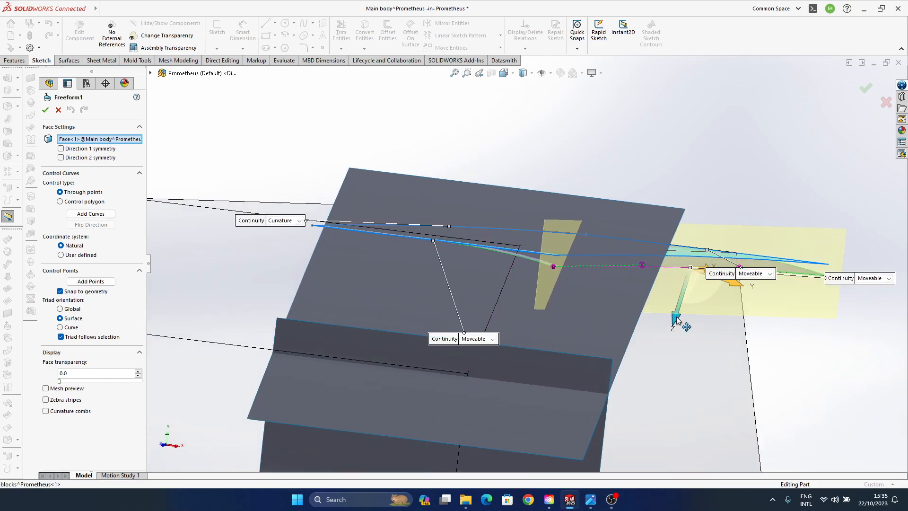
drag(676, 321, 680, 312)
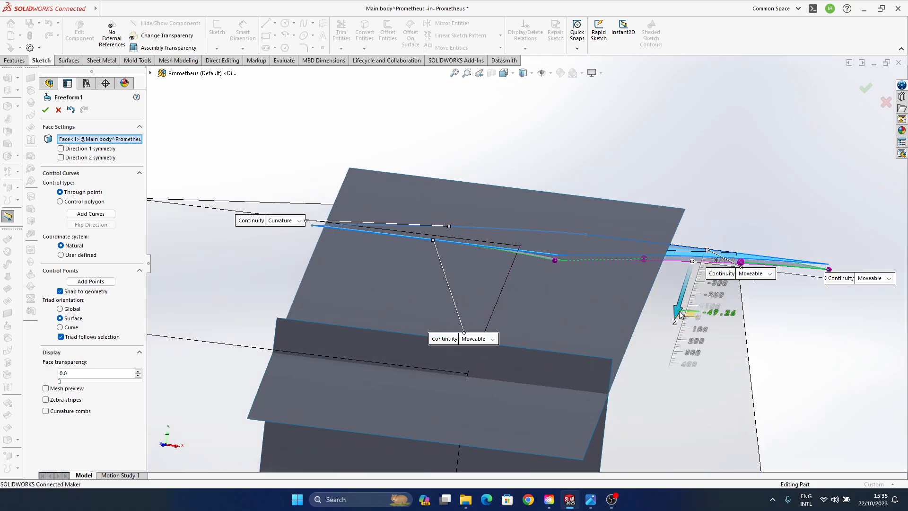
middle_drag(680, 315, 530, 296)
- Try to reshape the roof face's front short edge by moving its control point, and undo the change
click(539, 307)
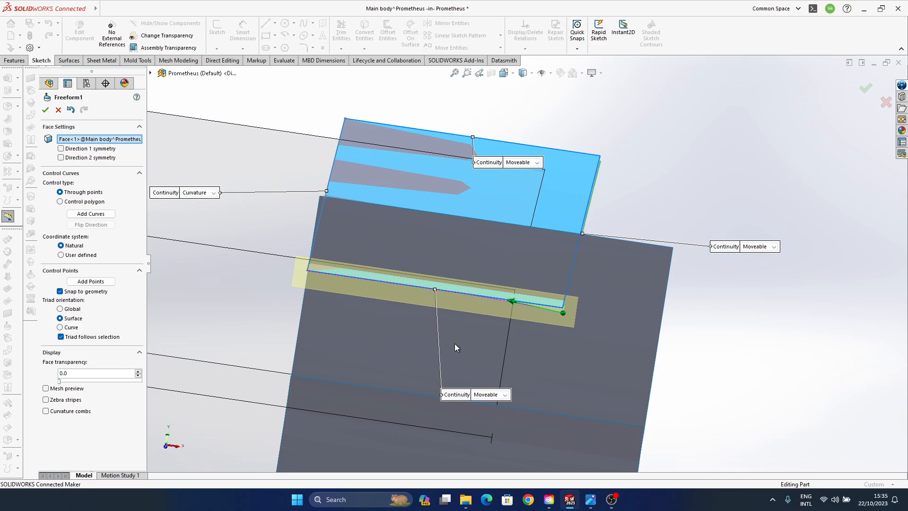
click(510, 301)
middle_drag(547, 369, 555, 316)
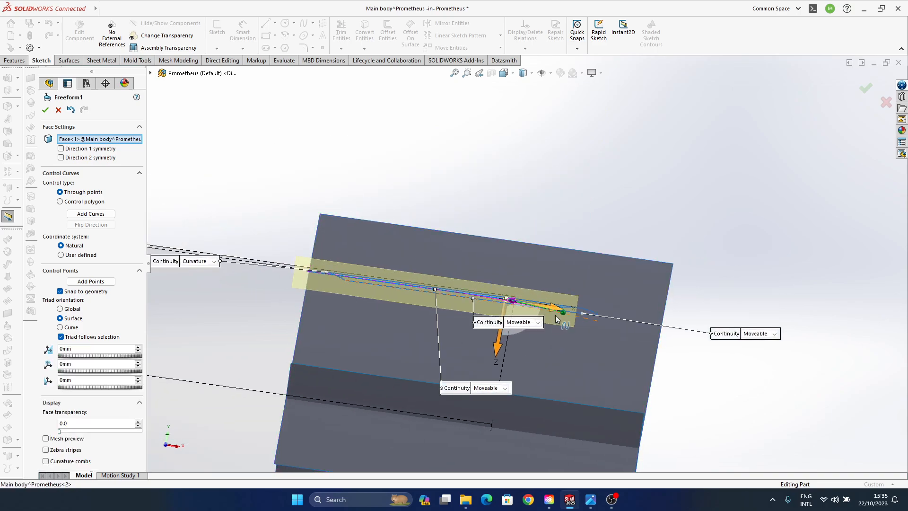
drag(552, 308, 510, 280)
middle_drag(510, 280, 520, 306)
key(ctrl+z)
middle_drag(503, 345, 523, 337)
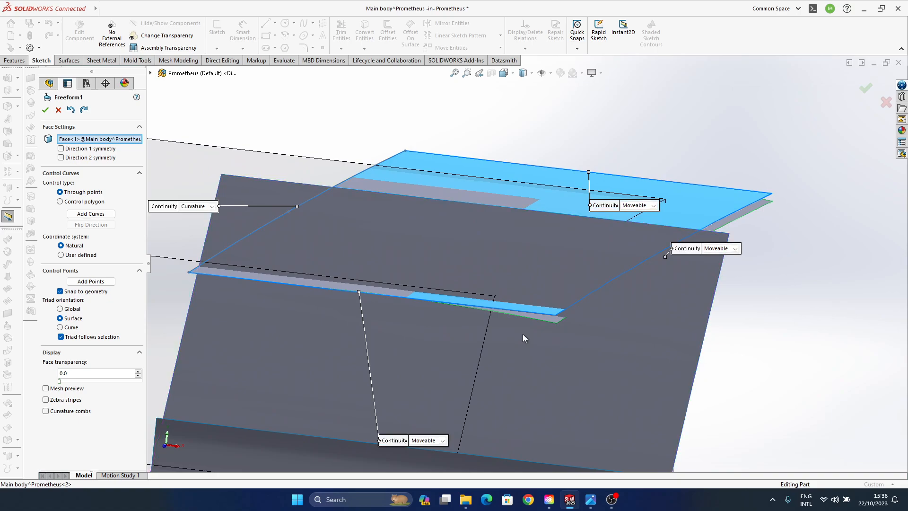
- Check the control points on the roof face's front short and outer long edges and accept the Freeform
click(515, 315)
middle_drag(495, 345, 502, 346)
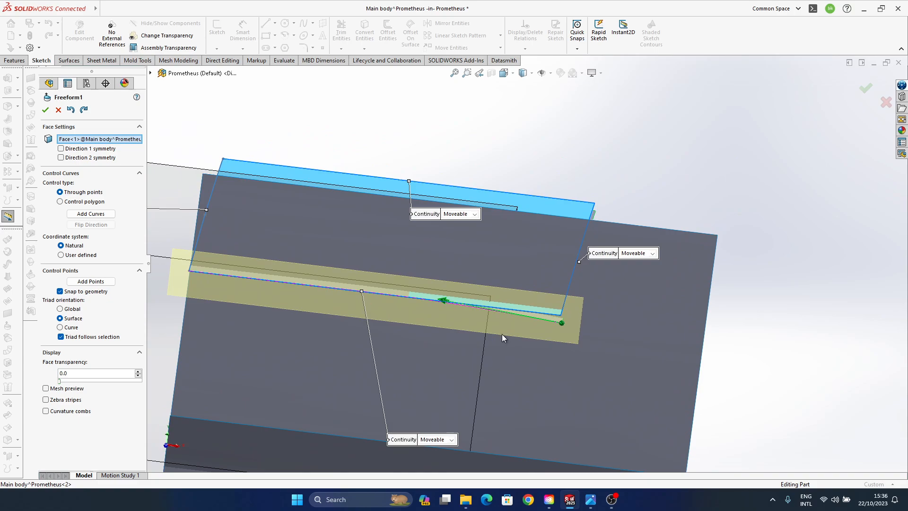
middle_drag(501, 334, 509, 305)
click(581, 319)
middle_drag(581, 319, 437, 375)
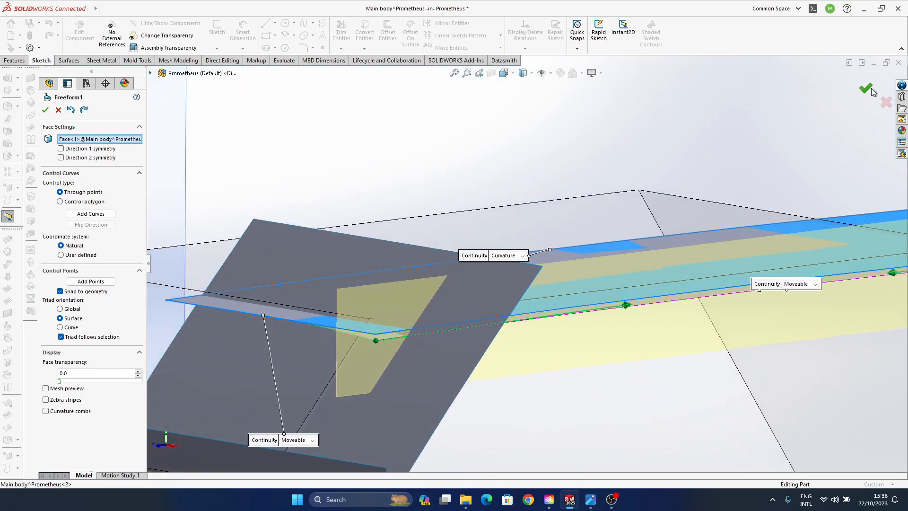
click(866, 89)
- Reopen Freeform1 and move the front short edge's middle control point along the edge towards the outer corner
middle_drag(447, 325, 515, 331)
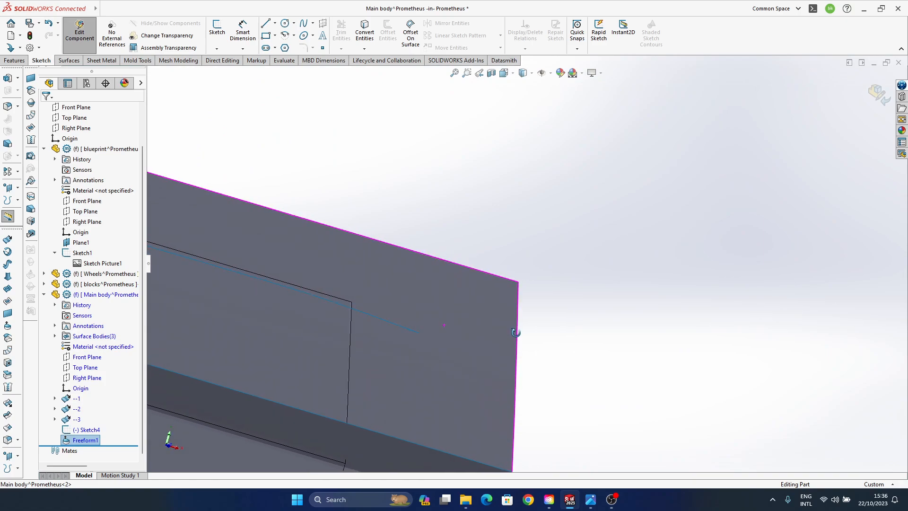
middle_drag(411, 337, 462, 251)
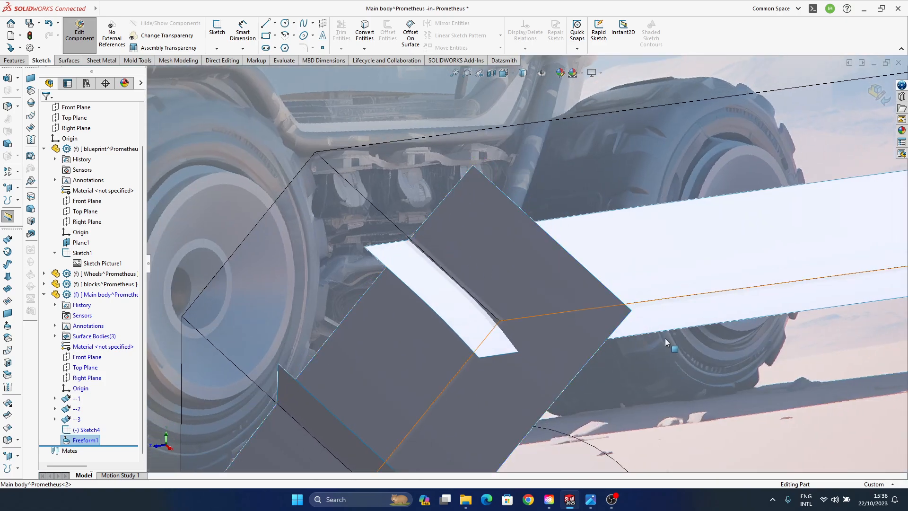
click(88, 440)
click(97, 412)
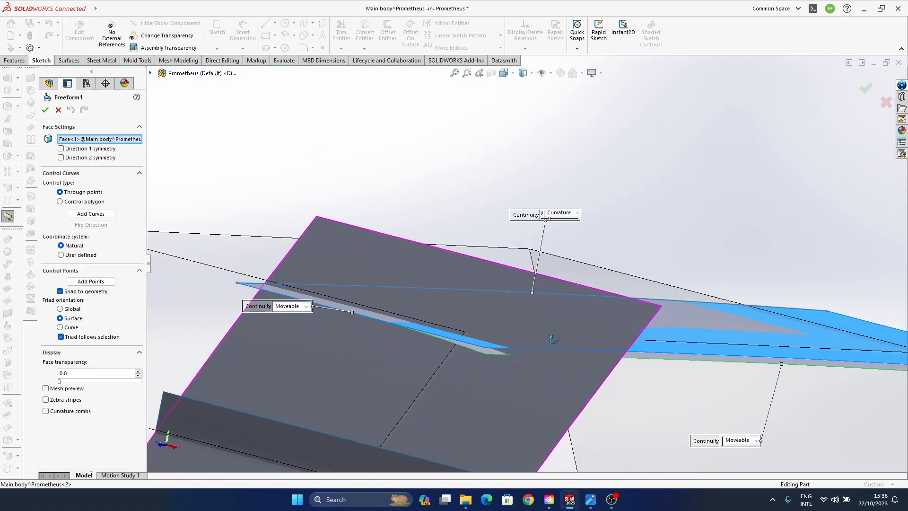
middle_drag(556, 364, 542, 334)
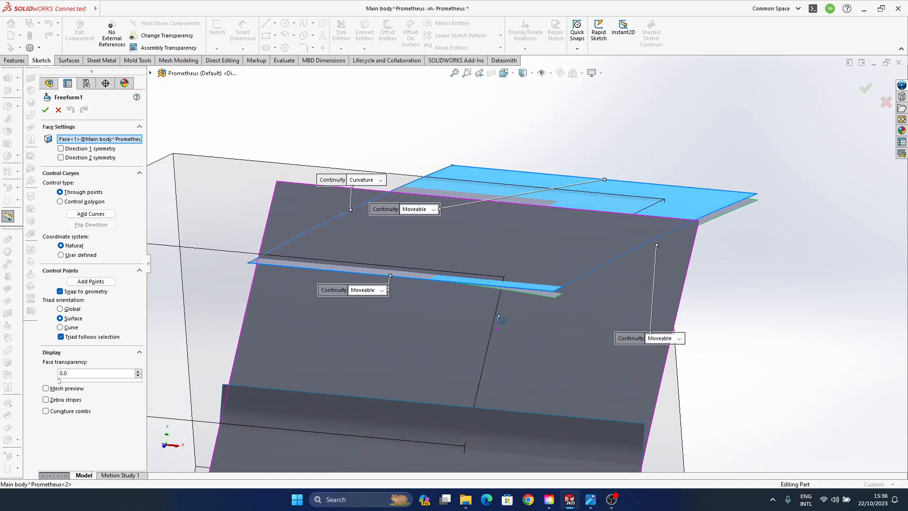
click(527, 294)
middle_drag(527, 294, 418, 291)
click(459, 281)
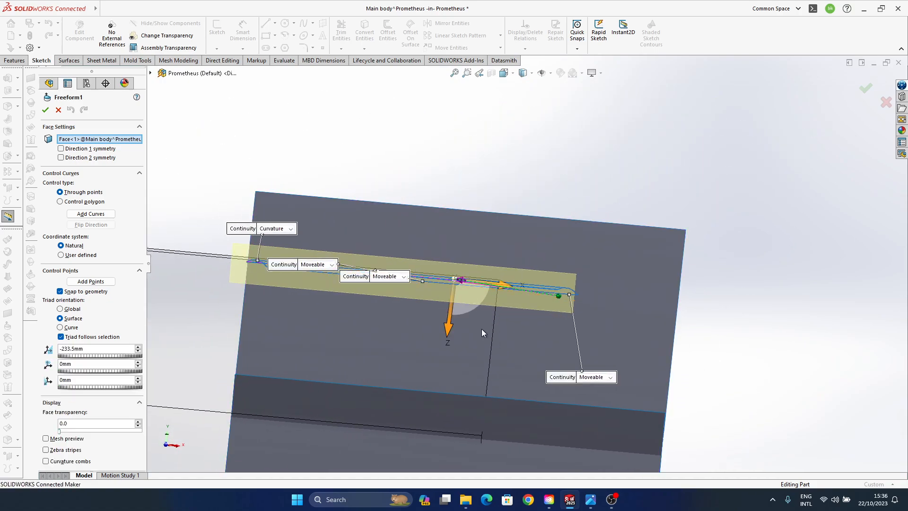
drag(472, 306, 421, 296)
- Fine-tune the same control point on the front short edge, check the roof curve and accept the Freeform
middle_drag(542, 279, 434, 340)
scroll(546, 313, down, 4)
click(517, 321)
ctrl+middle_drag(357, 196, 453, 207)
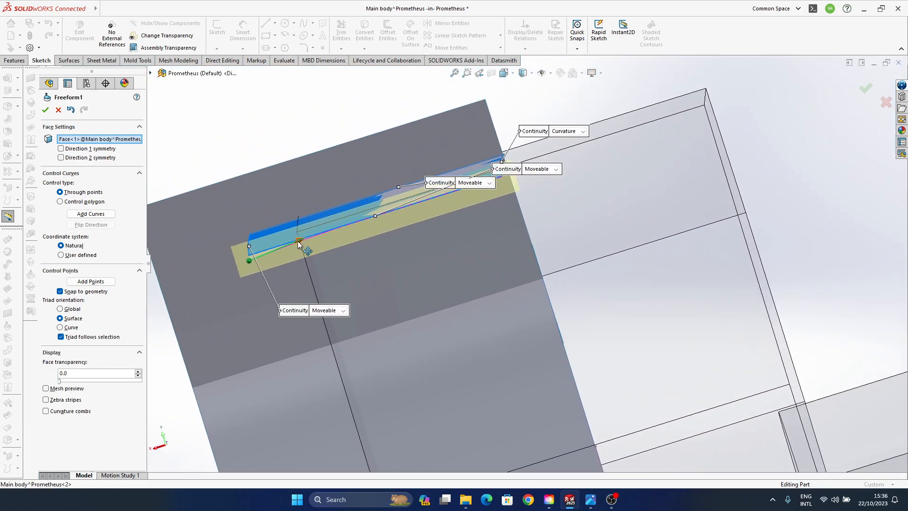
click(298, 243)
drag(291, 260, 372, 237)
middle_drag(348, 264, 565, 250)
click(866, 88)
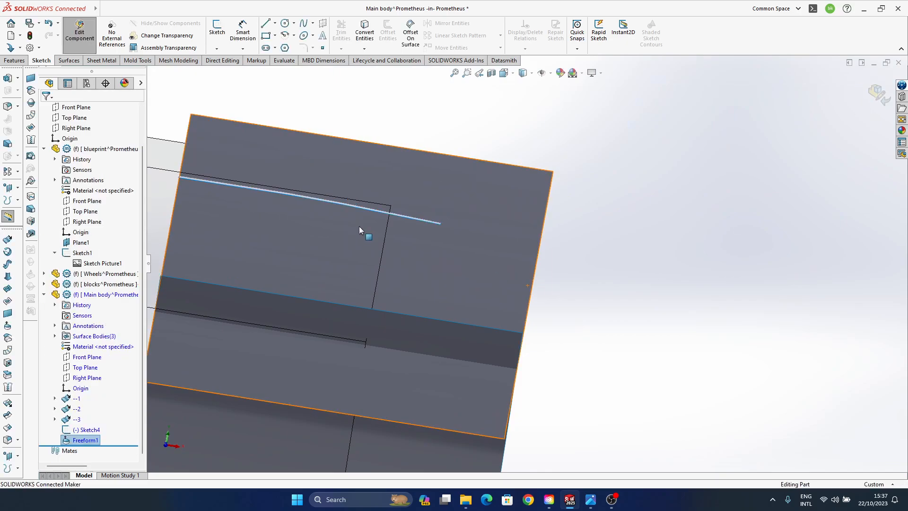
middle_drag(364, 231, 535, 359)
scroll(534, 361, up, 4)
middle_drag(580, 321, 538, 259)
scroll(535, 258, up, 3)
scroll(492, 208, down, 5)
middle_drag(457, 222, 456, 244)
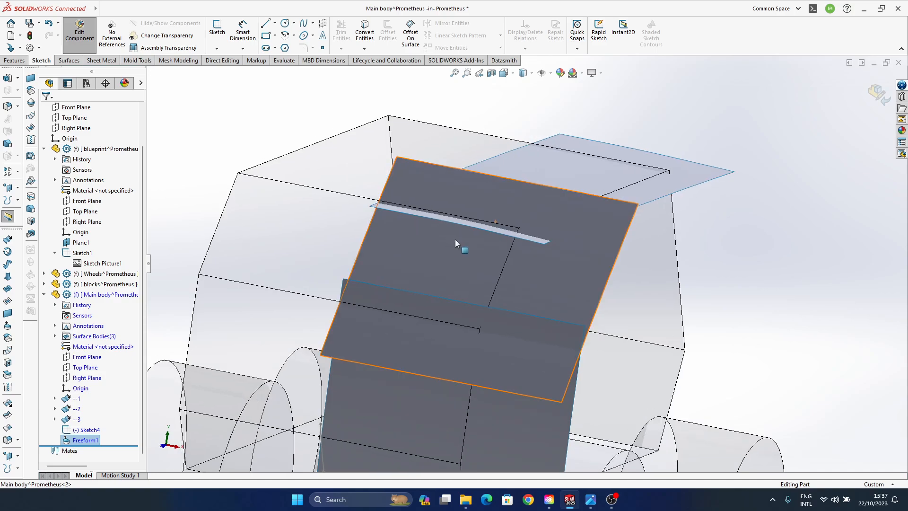
- Set the document's image quality to the highest resolution for both shaded and wireframe display
click(160, 9)
mouse_move(180, 8)
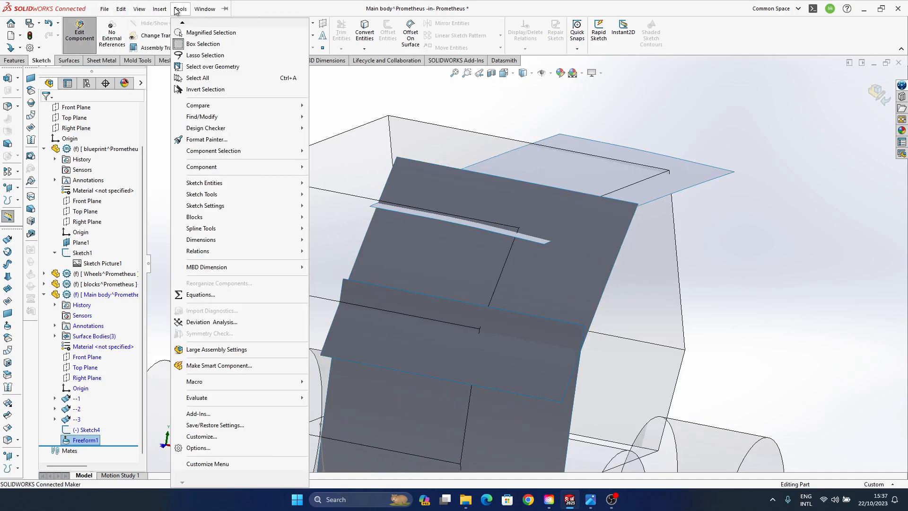
click(198, 448)
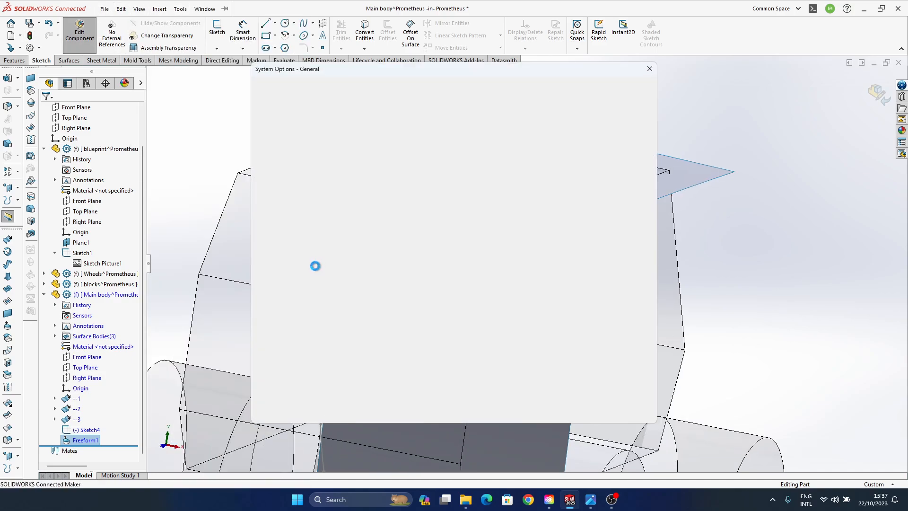
click(331, 86)
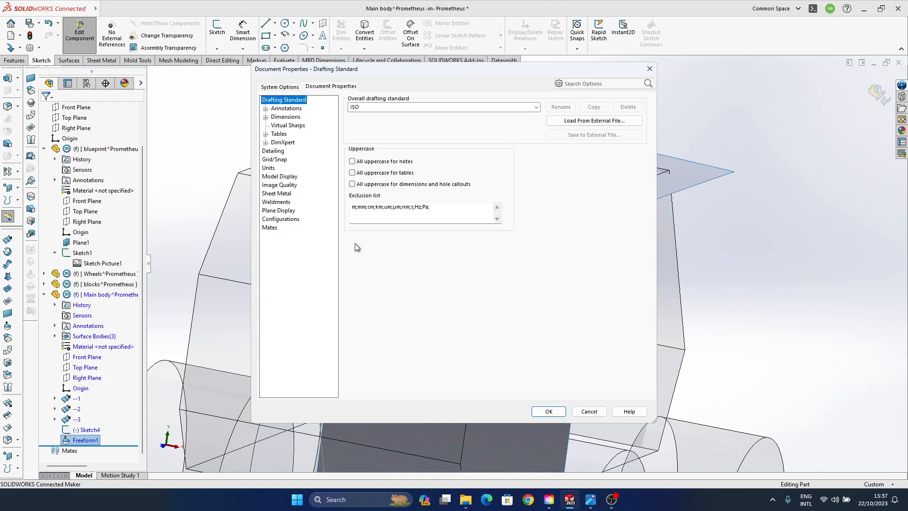
click(283, 185)
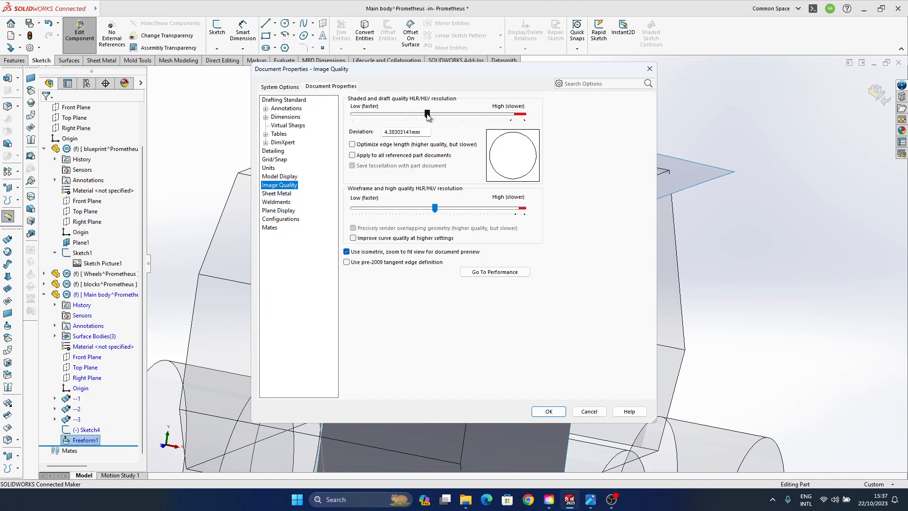
drag(428, 116, 524, 114)
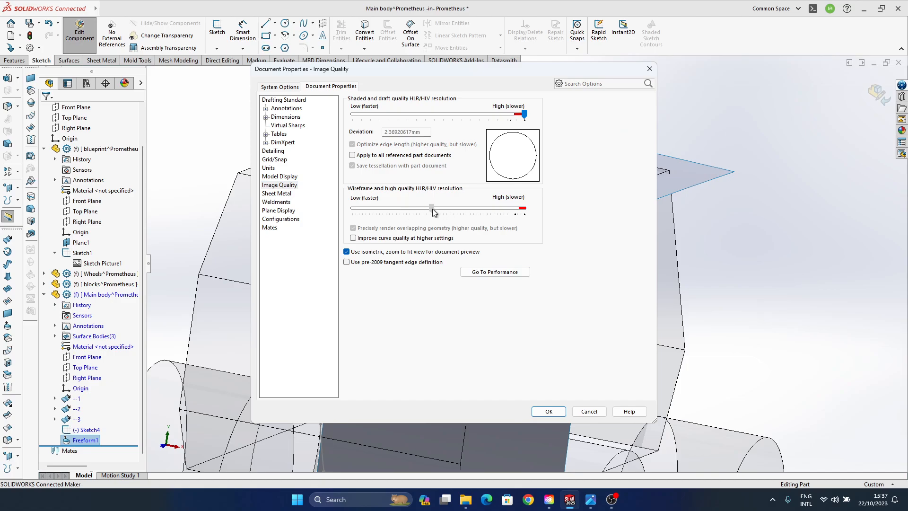
drag(433, 210, 524, 209)
click(544, 411)
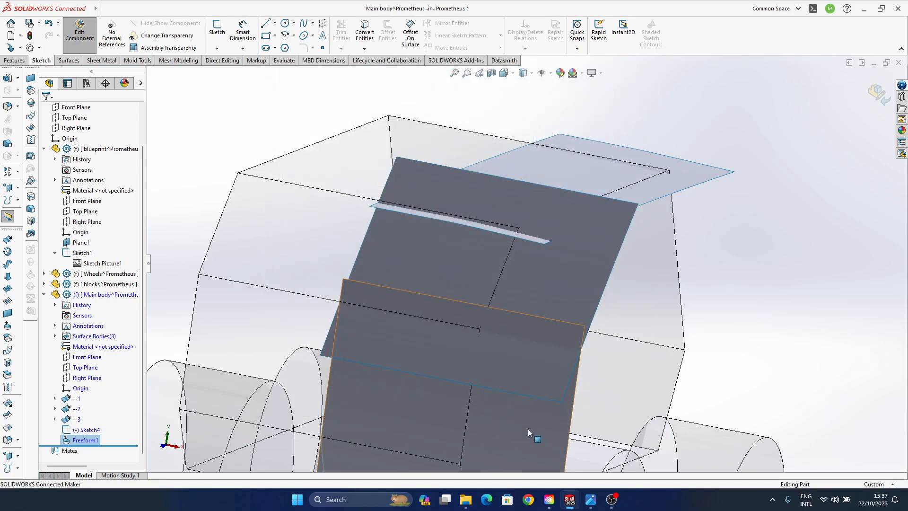
- Edit Freeform1 again and shift the four control points of the roof face's outer long edge slightly up along Z
middle_drag(521, 221, 530, 294)
scroll(478, 315, down, 6)
middle_drag(416, 308, 480, 329)
scroll(442, 325, up, 2)
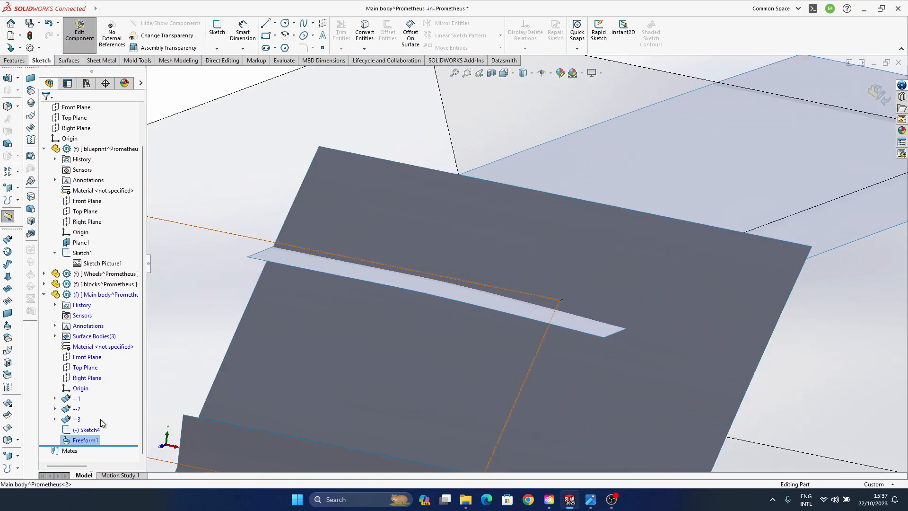
click(85, 439)
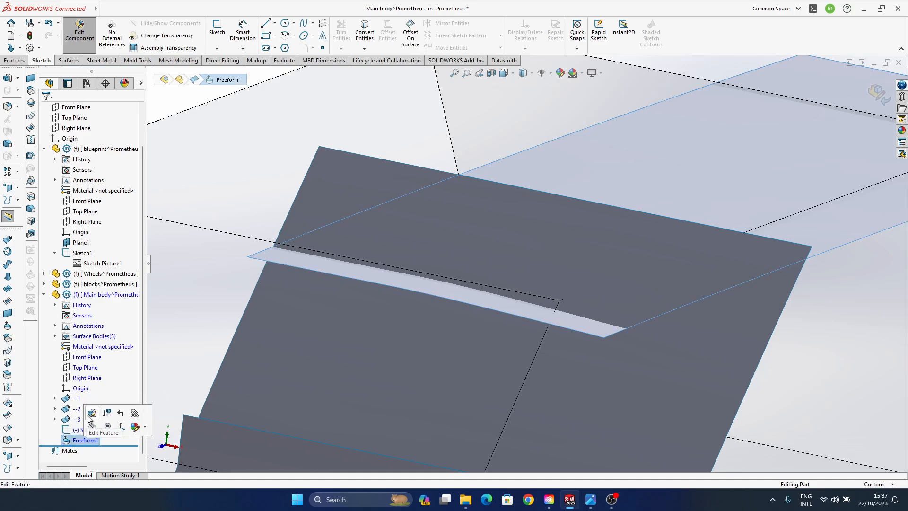
click(90, 415)
middle_drag(629, 327, 604, 300)
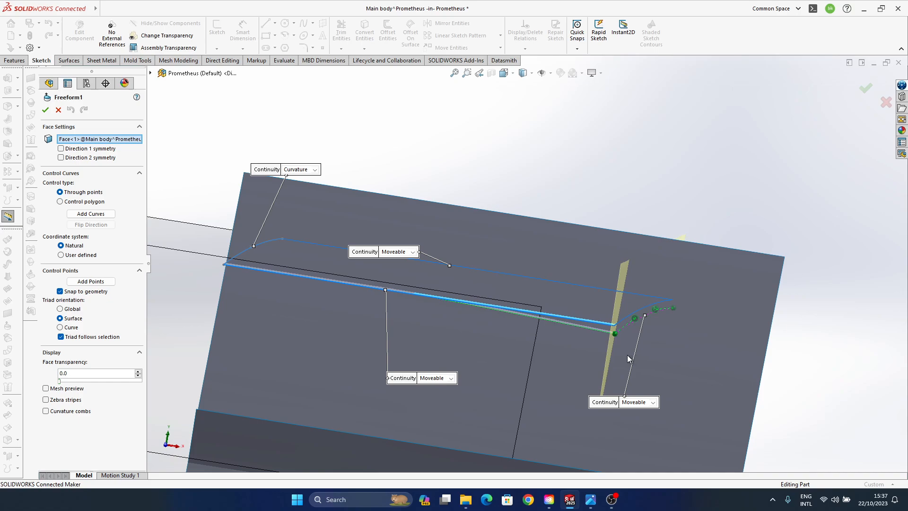
click(614, 335)
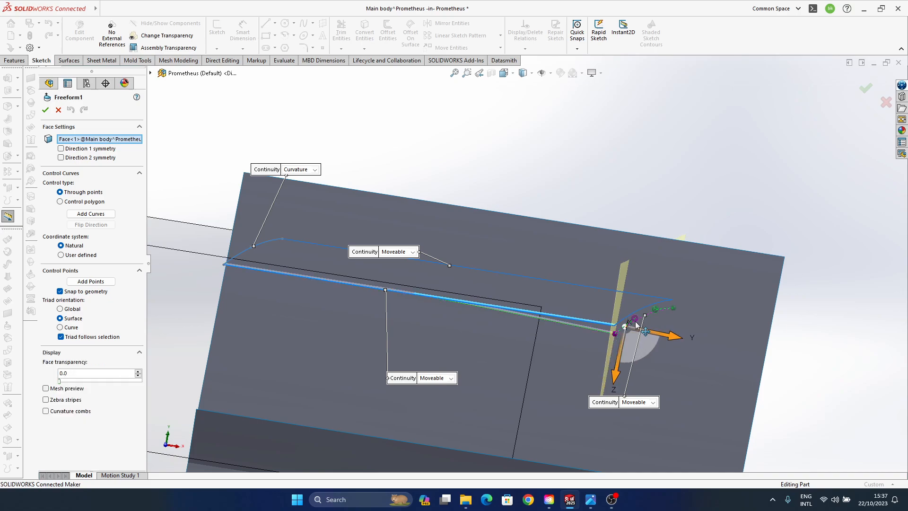
ctrl+click(655, 310)
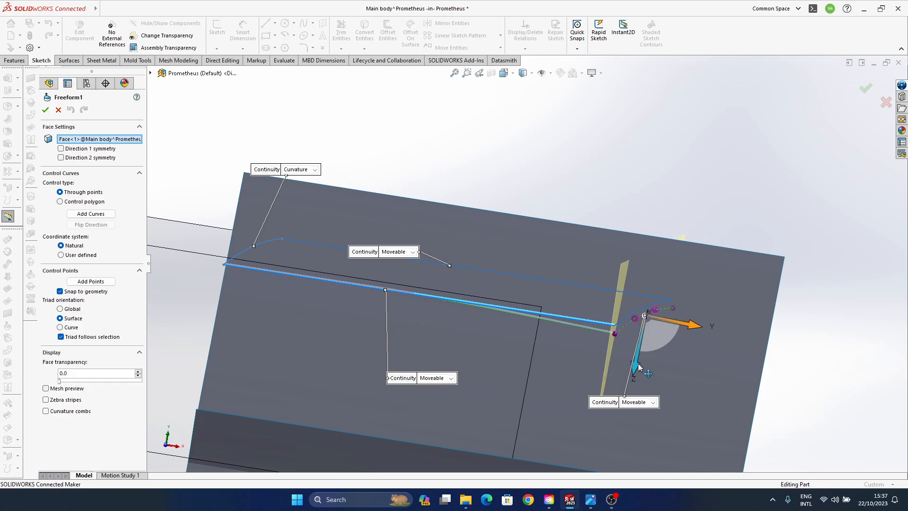
drag(637, 370, 636, 381)
- Try Moveable/Tangent continuity on the roof face's Curvature edge in Freeform1 and return it to Curvature
click(571, 324)
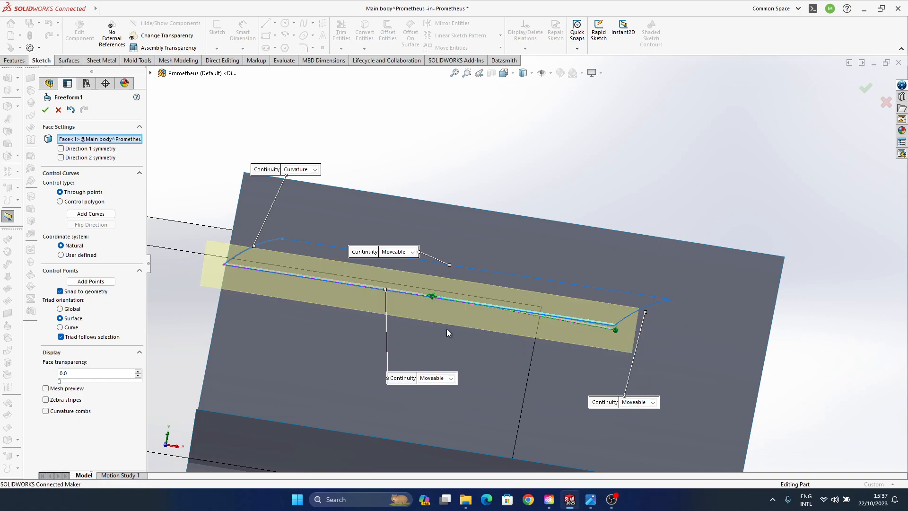
middle_drag(447, 333, 342, 327)
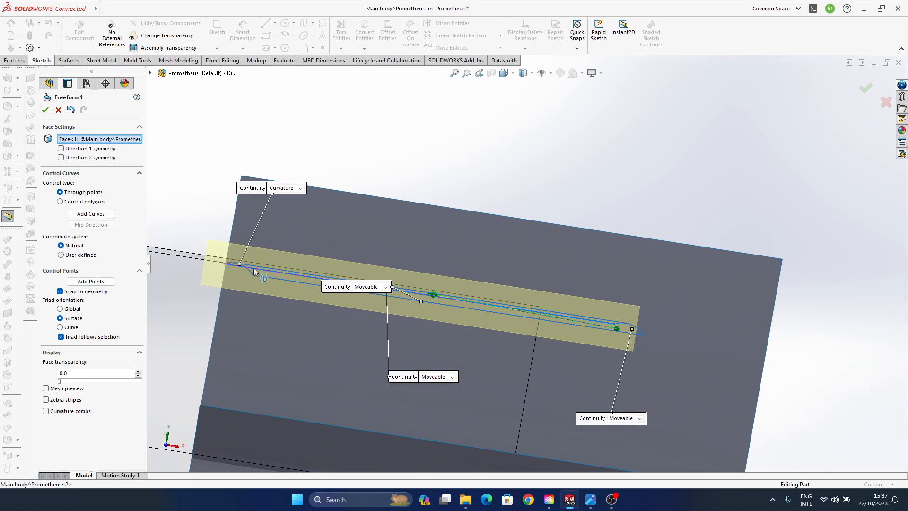
middle_drag(338, 292, 425, 300)
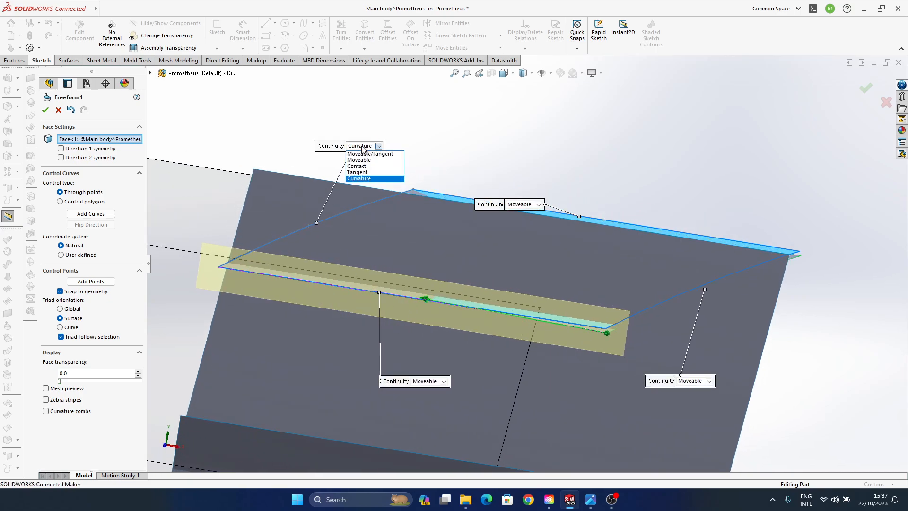
click(373, 155)
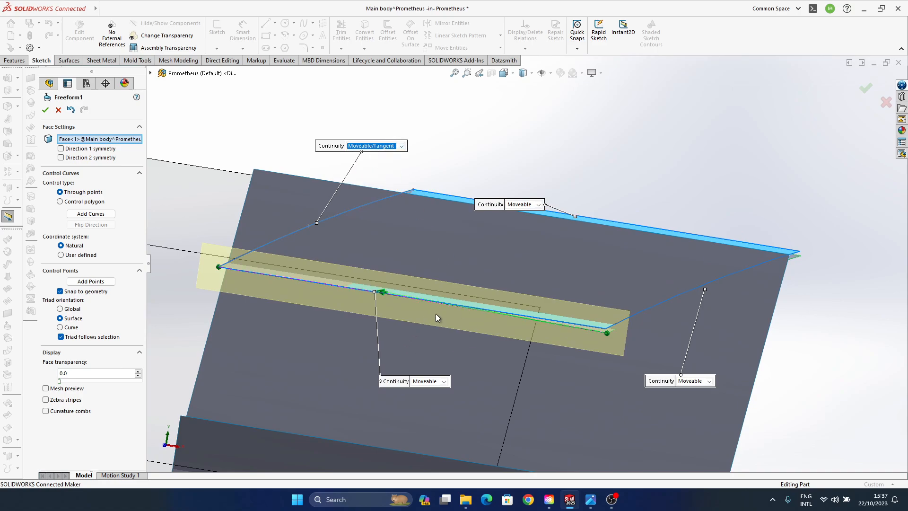
middle_drag(436, 317, 407, 316)
click(220, 268)
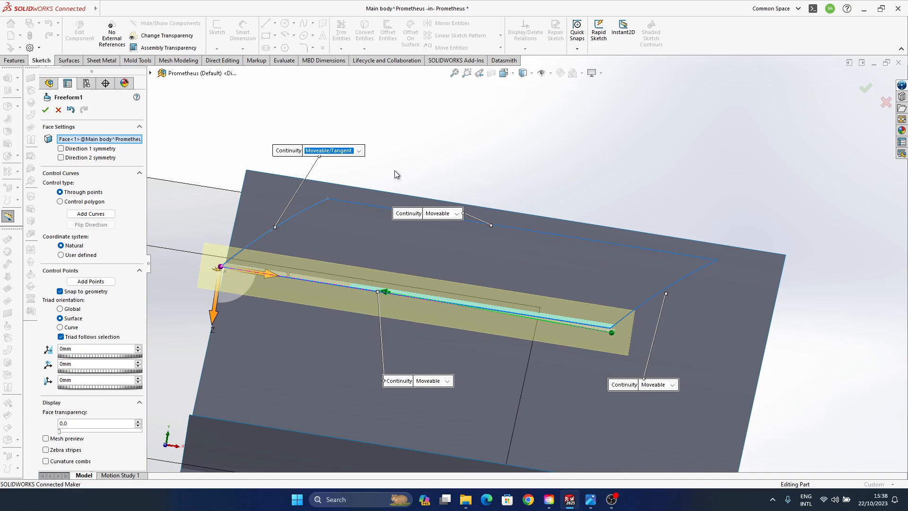
click(340, 151)
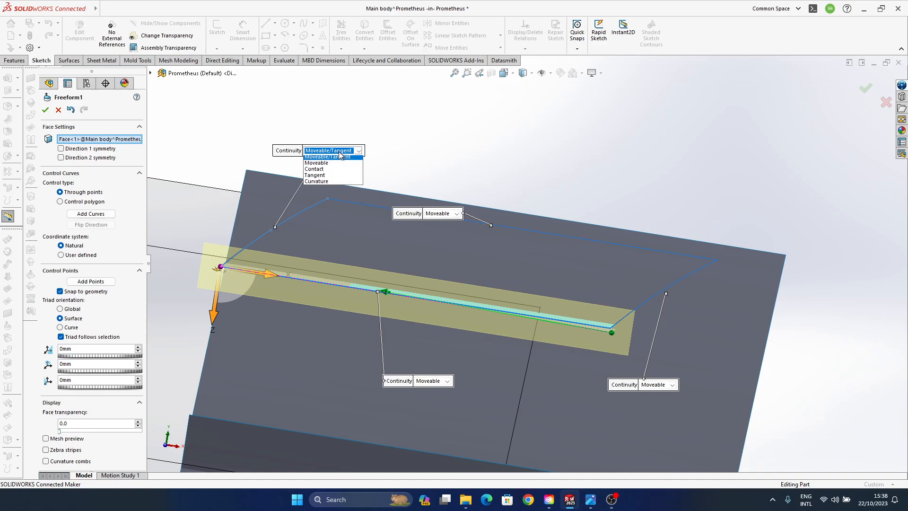
click(337, 184)
- Accept the Freeform1 edit and look over the roof's front corner
mouse_move(602, 314)
middle_down()
mouse_move(608, 301)
mouse_move(604, 308)
middle_up()
middle_drag(283, 215, 432, 360)
click(866, 89)
scroll(549, 313, up, 3)
scroll(431, 360, down, 3)
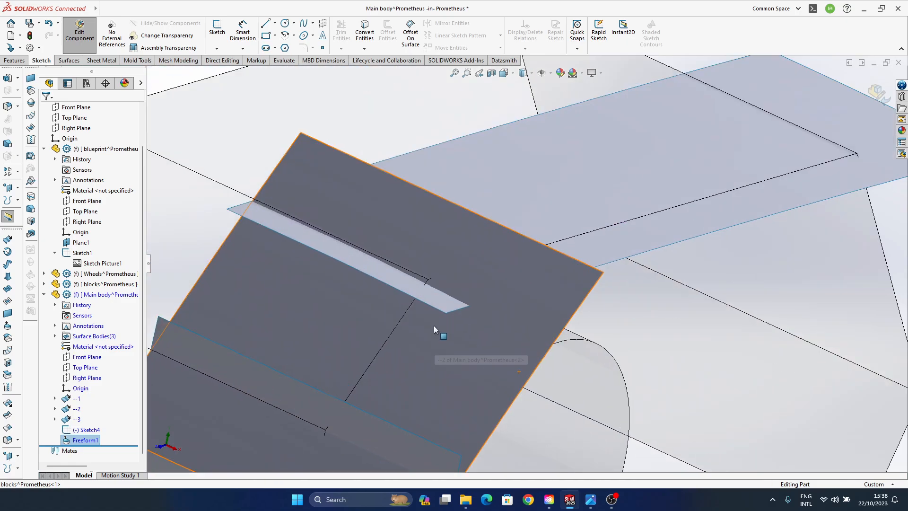
- Edit Freeform1 again and shift the front short edge's middle control point along the edge towards the outer corner
right_click(85, 440)
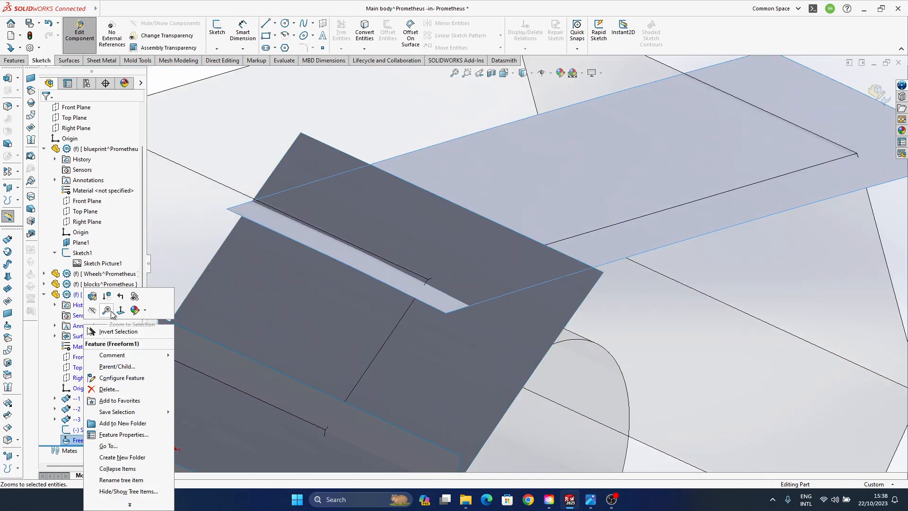
click(93, 297)
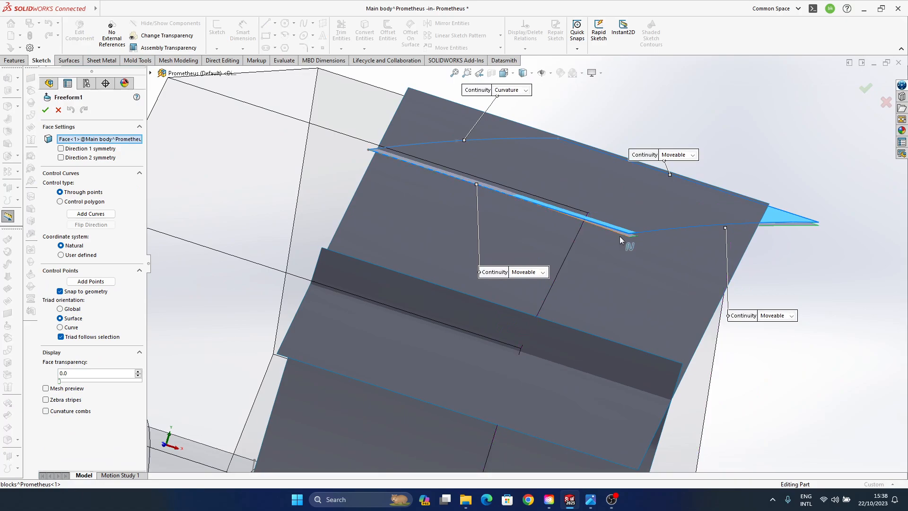
click(509, 195)
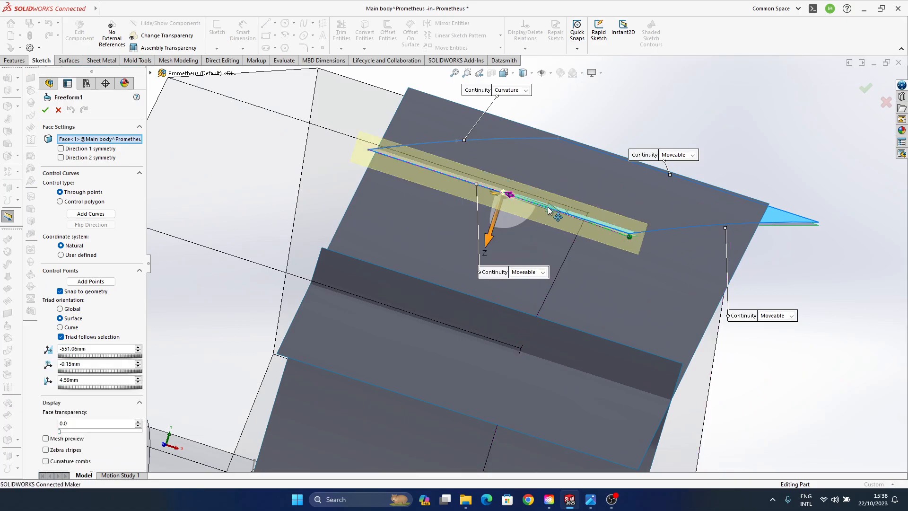
drag(548, 206, 584, 223)
middle_drag(597, 264, 255, 293)
scroll(541, 319, up, 7)
middle_drag(492, 309, 546, 319)
scroll(553, 303, down, 6)
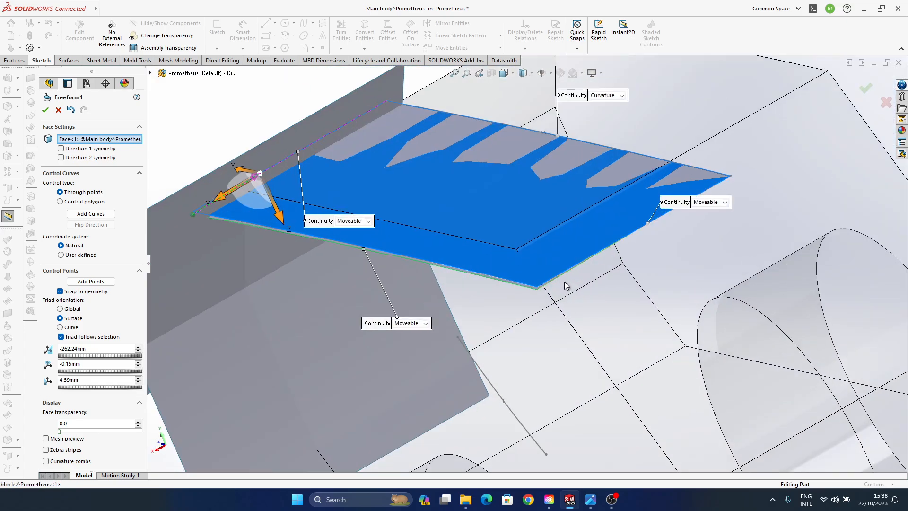
- Move the same control point further towards the outer corner, to about -188 mm along X, and accept the Freeform
click(622, 243)
drag(592, 263, 550, 284)
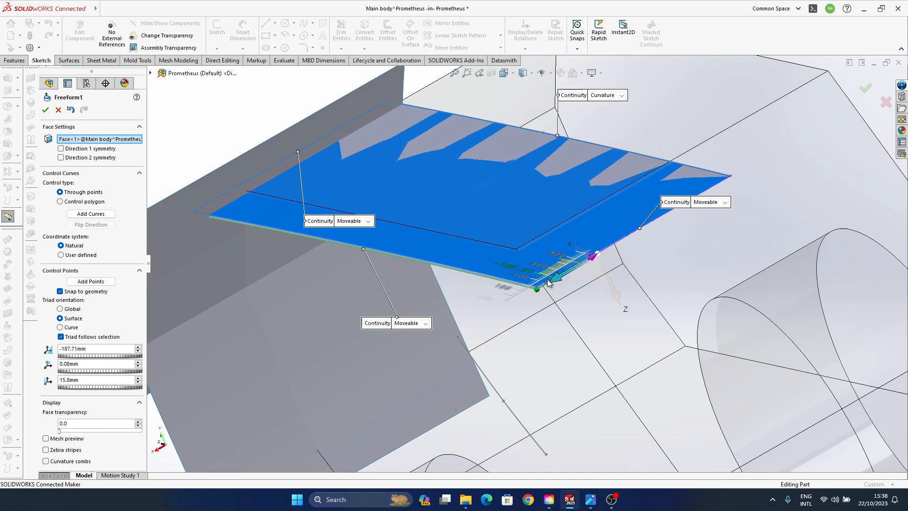
click(870, 89)
- Examine the roof's curvature against the side surfaces and block outline from several angles
middle_drag(570, 320, 502, 323)
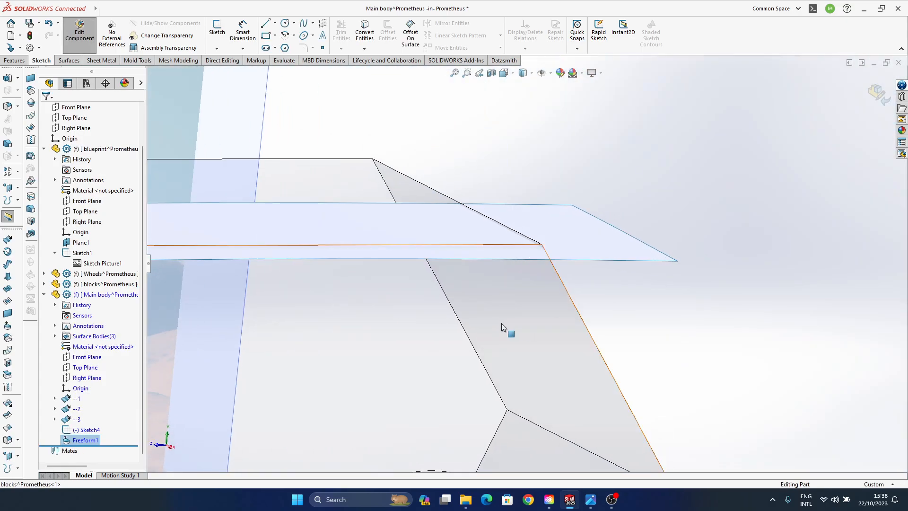
scroll(501, 323, up, 5)
ctrl+middle_drag(371, 309, 426, 316)
middle_drag(345, 326, 397, 350)
scroll(366, 275, down, 3)
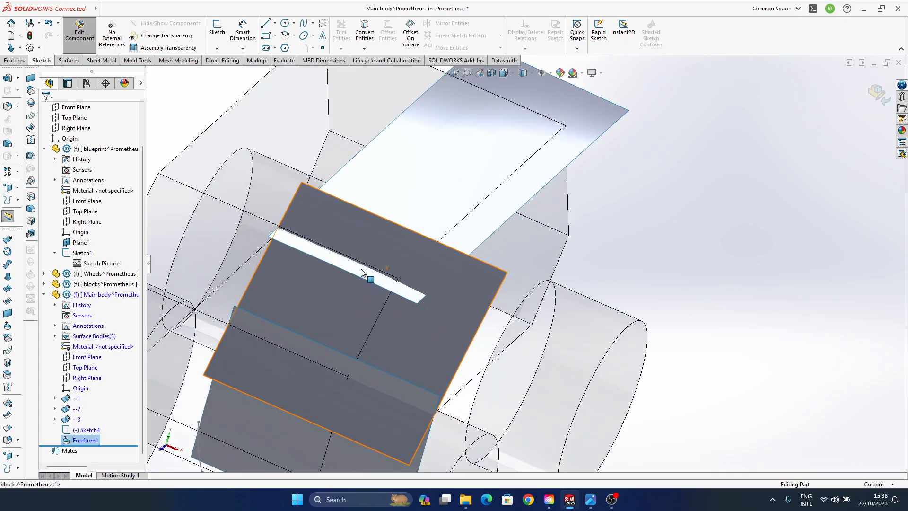
ctrl+middle_drag(366, 275, 387, 317)
middle_drag(530, 251, 473, 227)
ctrl+middle_drag(473, 227, 597, 250)
middle_drag(420, 359, 446, 352)
- Try a Freeform on surface --2 with the sketch-side edge set to Curvature and the other three edges to Moveable
click(446, 241)
middle_drag(411, 326, 449, 315)
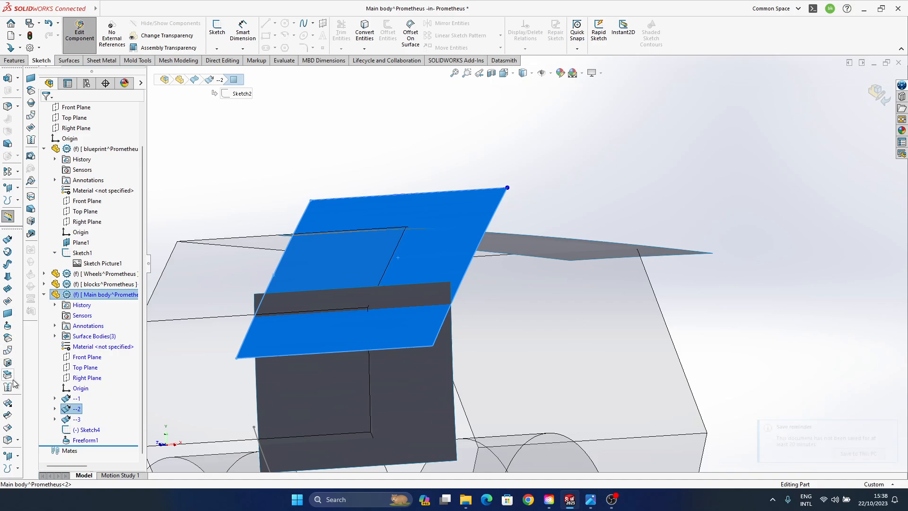
click(7, 326)
middle_drag(404, 338, 356, 285)
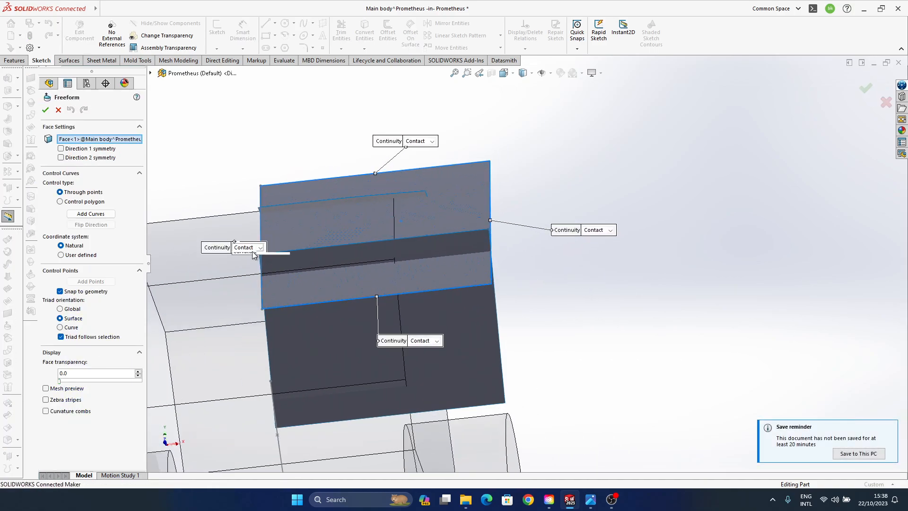
click(248, 278)
click(420, 145)
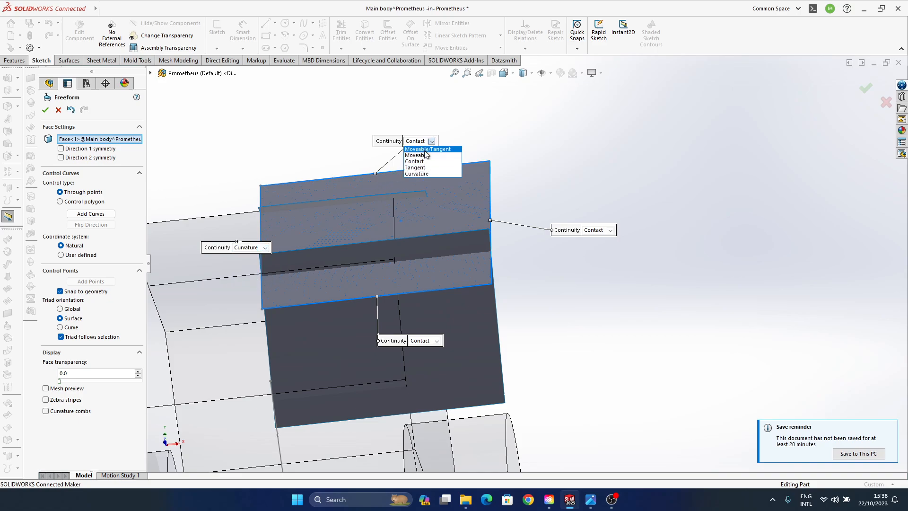
click(420, 171)
click(428, 343)
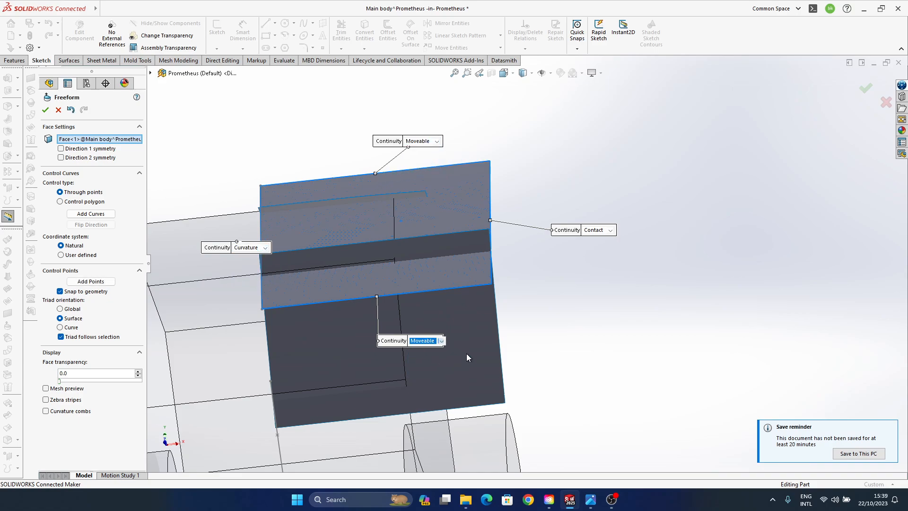
click(594, 231)
click(612, 245)
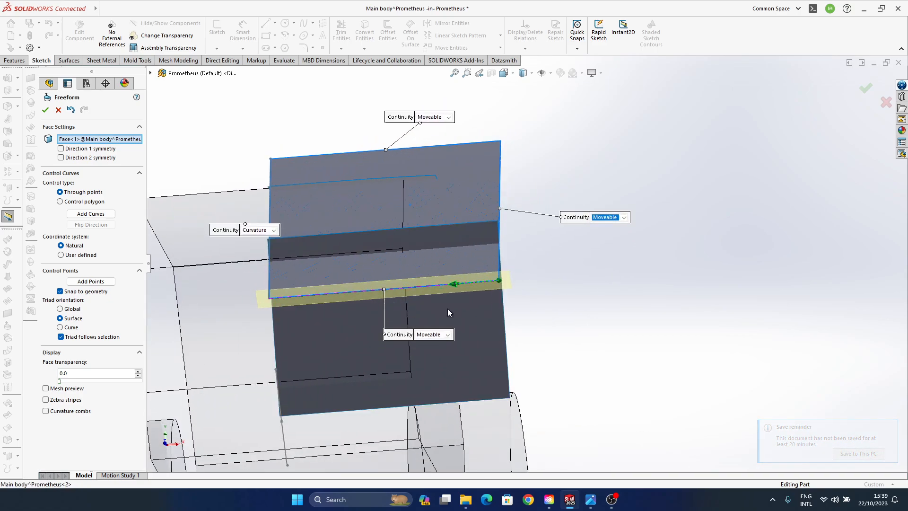
click(866, 88)
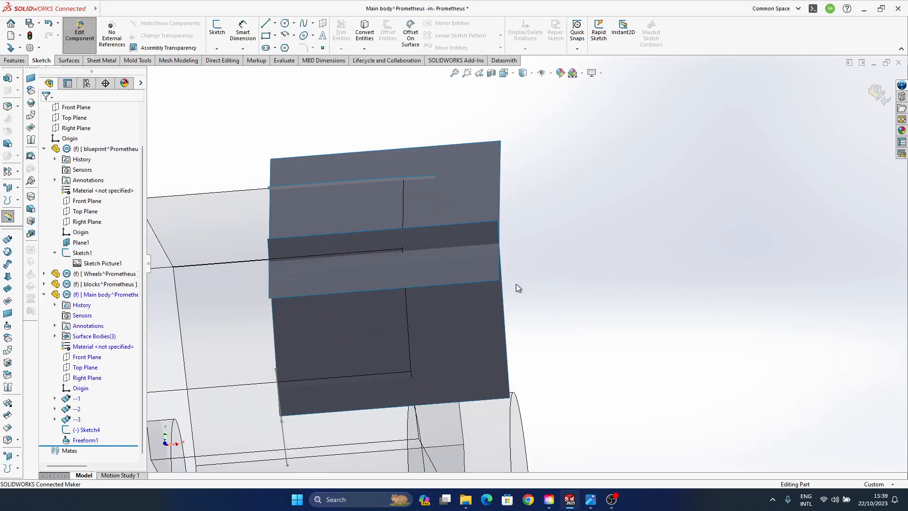
- Shorten extruded surfaces --2 and --3 by pulling their outer ends in towards the sketch side
click(484, 314)
drag(505, 141, 448, 145)
click(560, 317)
click(444, 276)
click(467, 300)
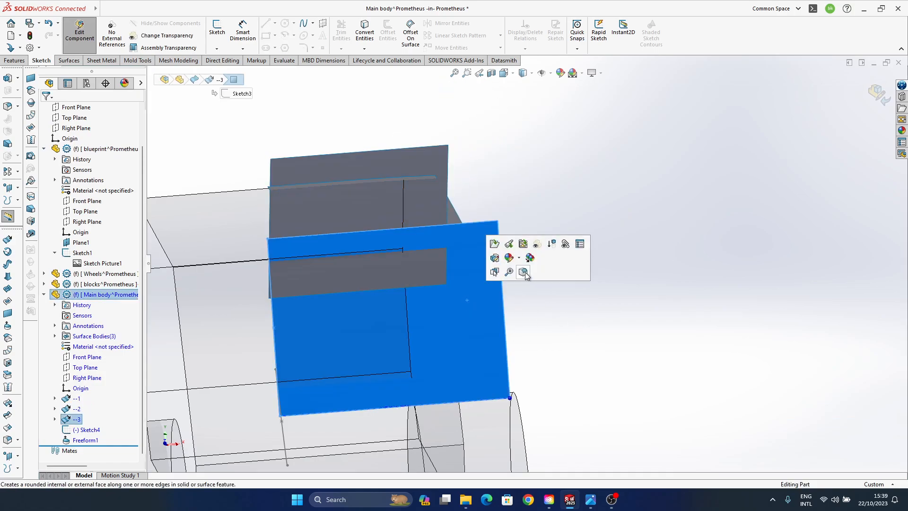
drag(510, 398, 462, 401)
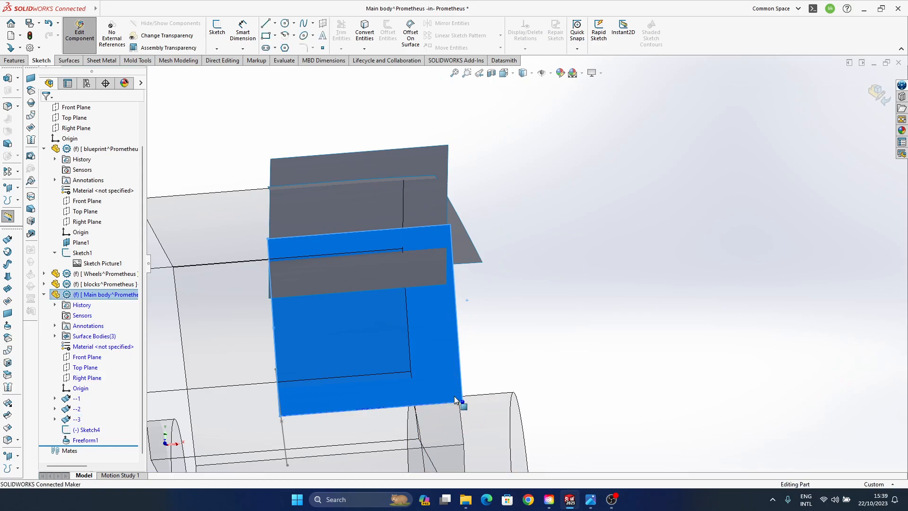
middle_drag(462, 401, 499, 408)
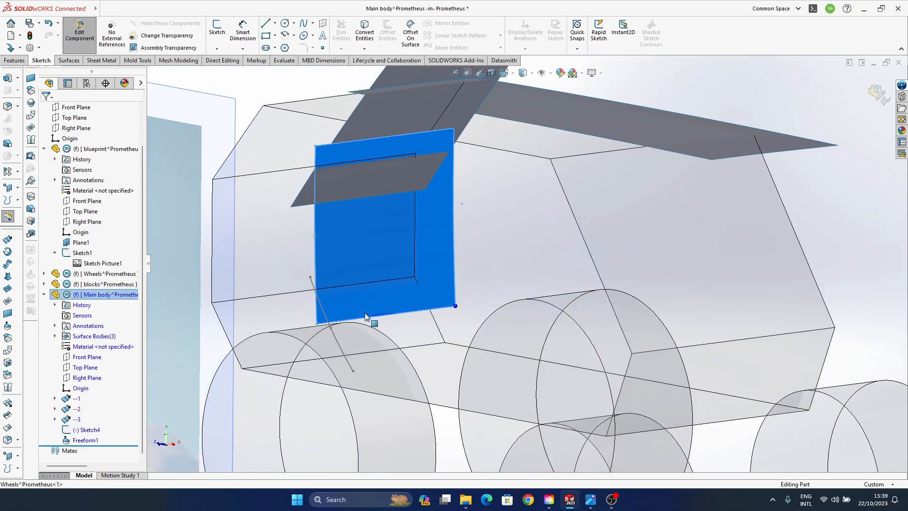
- Extrude the Sketch4 spline as a 2217 mm surface and reorder the new feature above Freeform1 in the feature tree
double_click(336, 332)
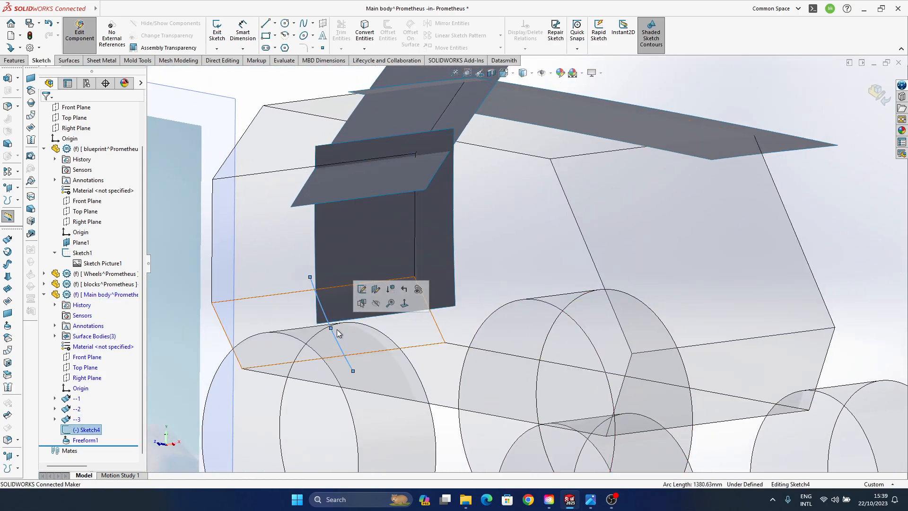
click(7, 240)
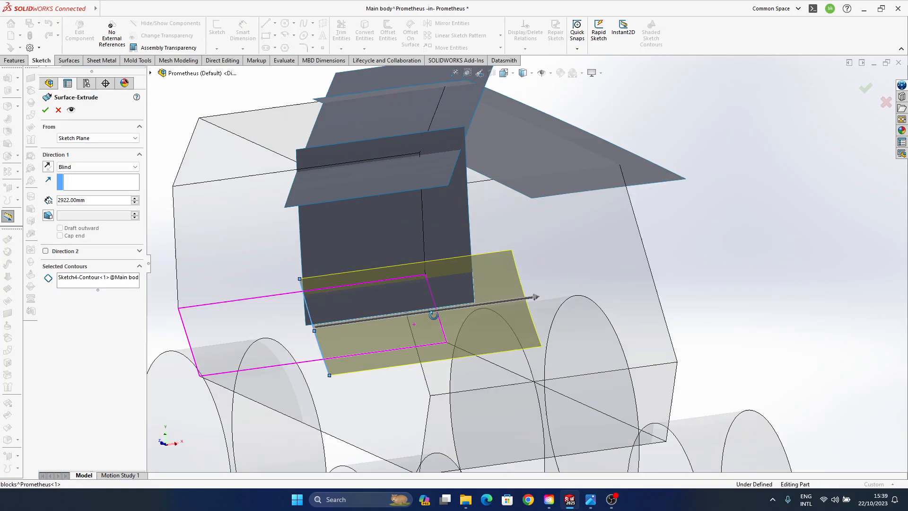
click(480, 312)
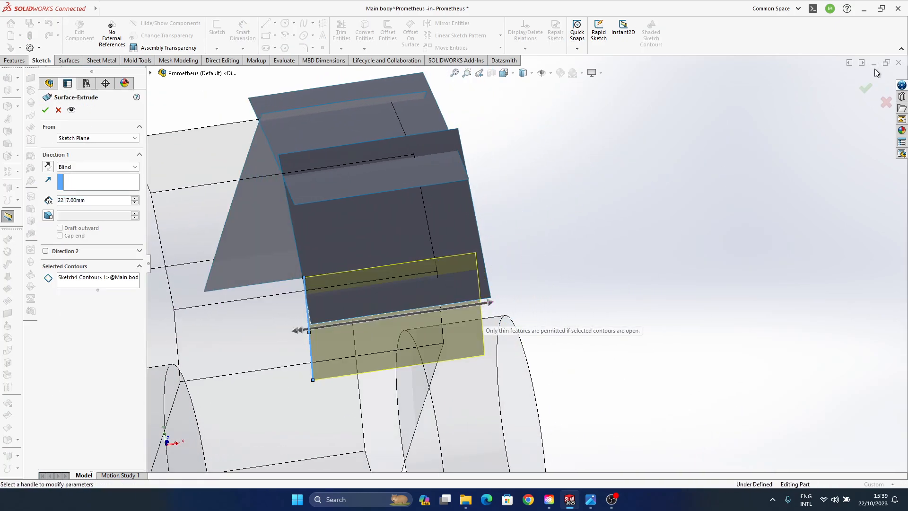
click(863, 91)
middle_drag(484, 323, 347, 300)
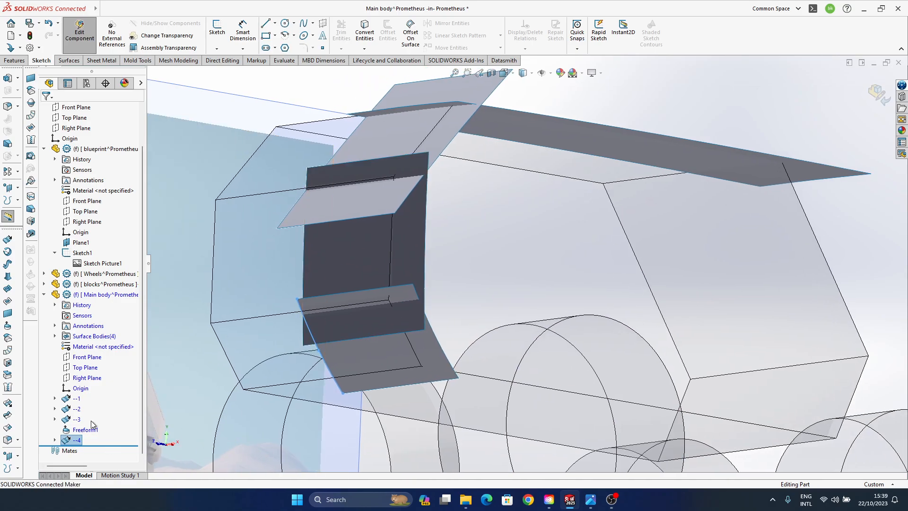
drag(79, 443, 80, 420)
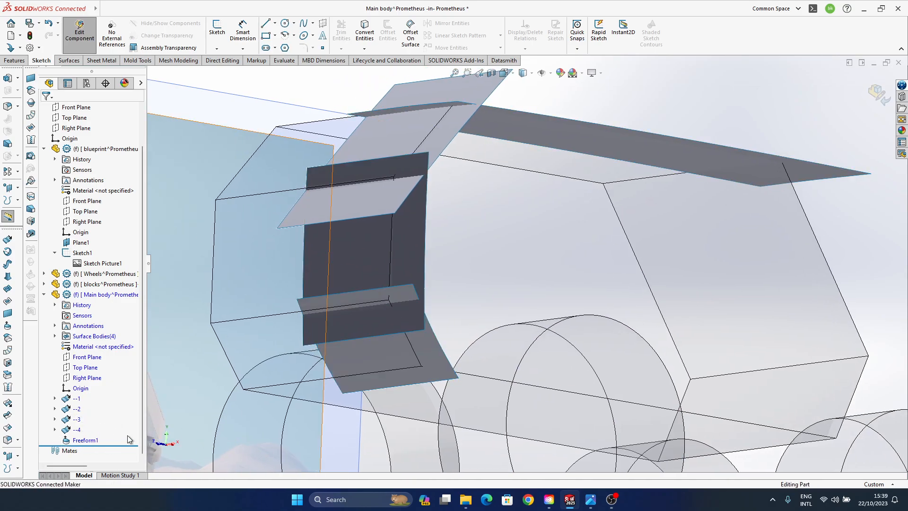
- Start a Freeform on surface --2 with the sketch-side edge set to Curvature and the other three edges to Moveable
ctrl+middle_drag(467, 276, 511, 330)
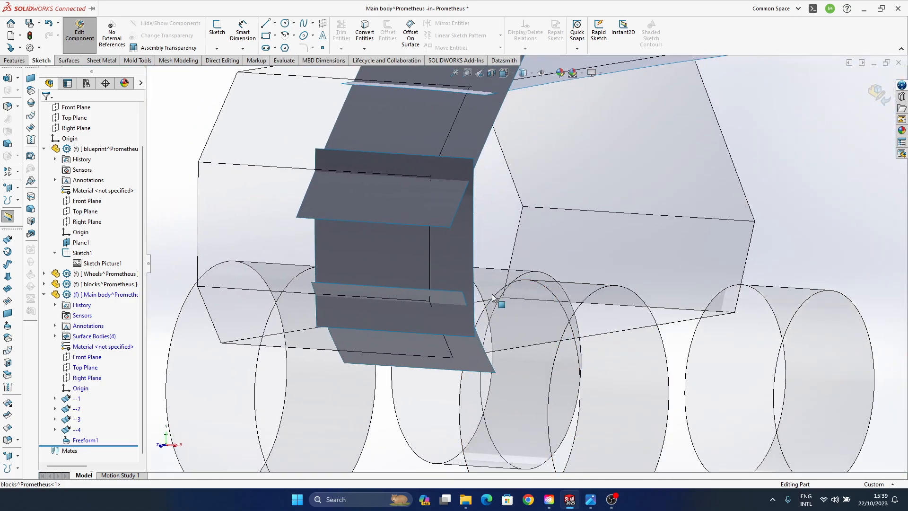
mouse_move(492, 297)
middle_down()
mouse_move(462, 331)
mouse_move(405, 263)
middle_up()
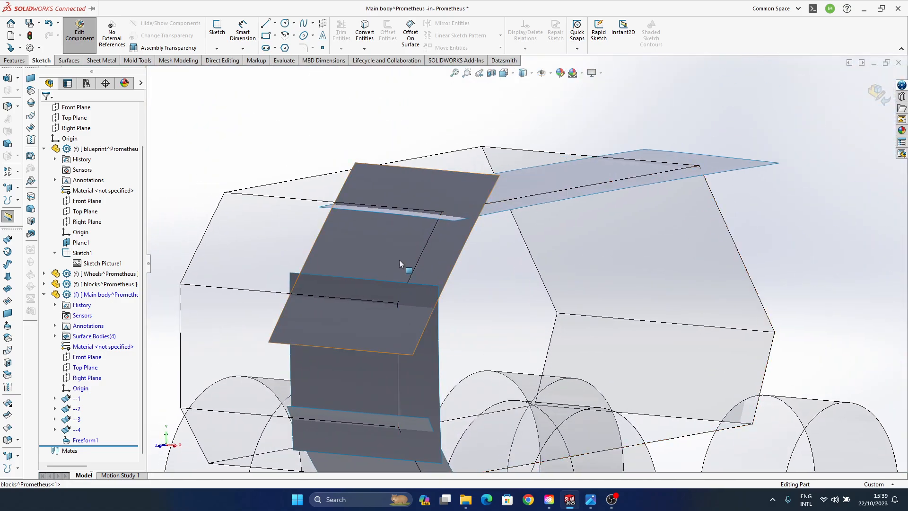
click(405, 264)
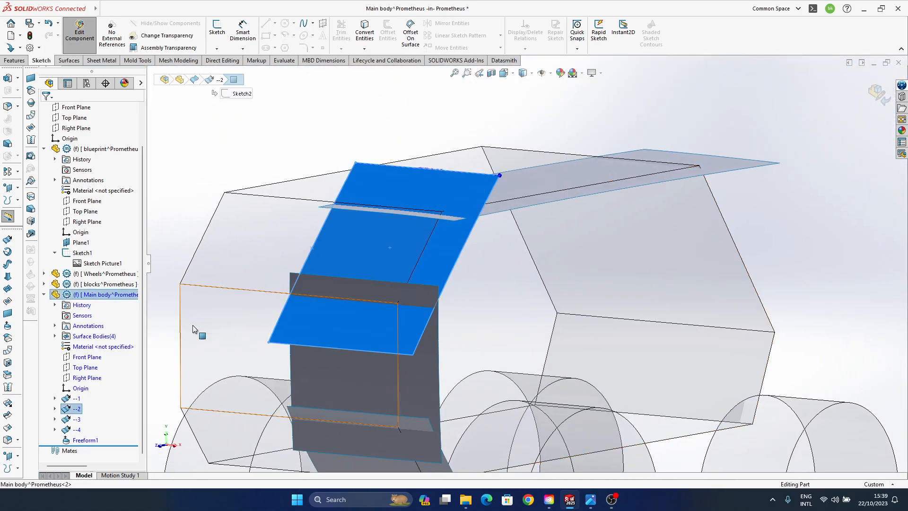
click(9, 326)
click(287, 257)
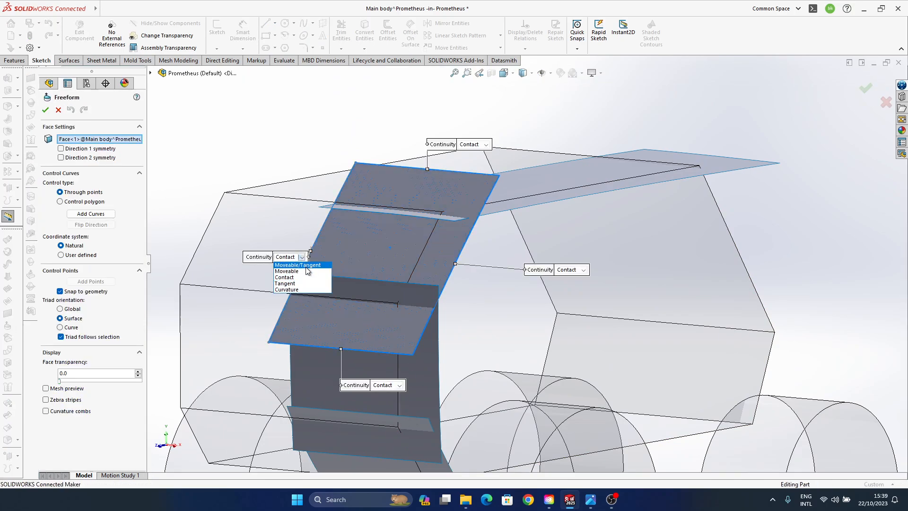
click(302, 290)
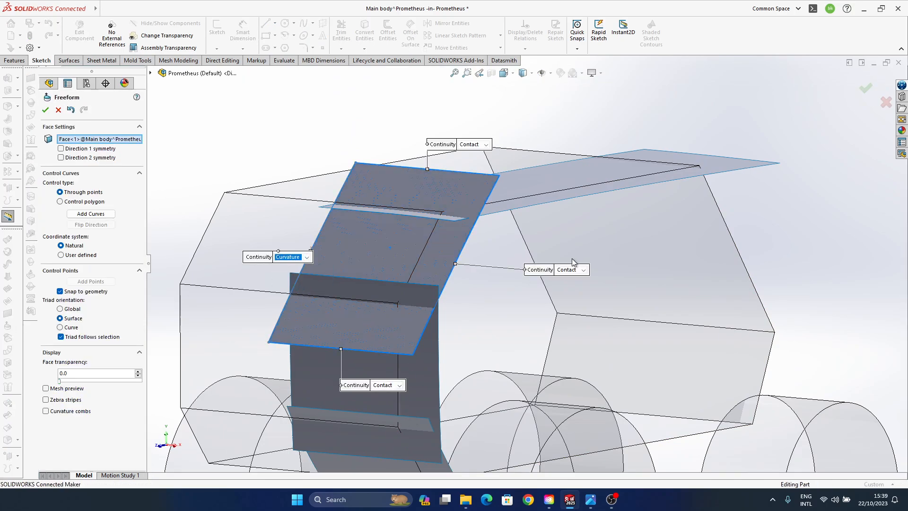
click(476, 146)
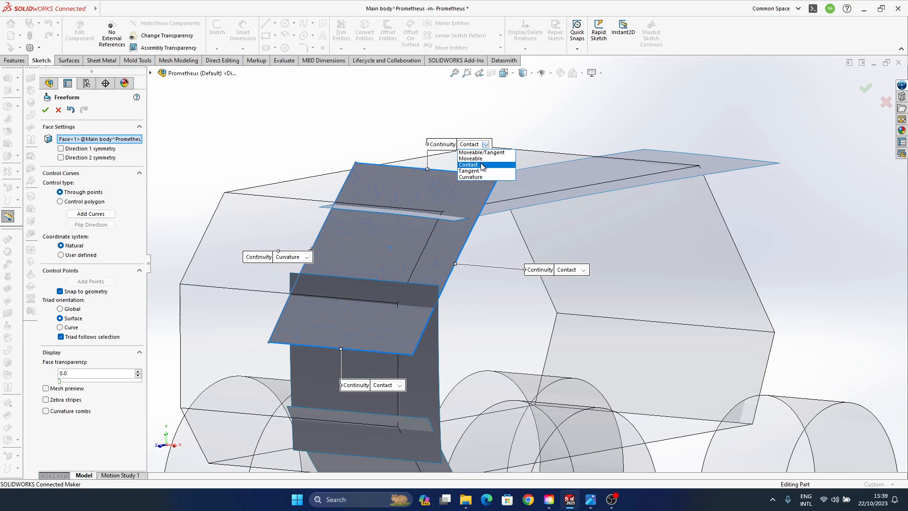
click(471, 159)
click(581, 270)
click(581, 284)
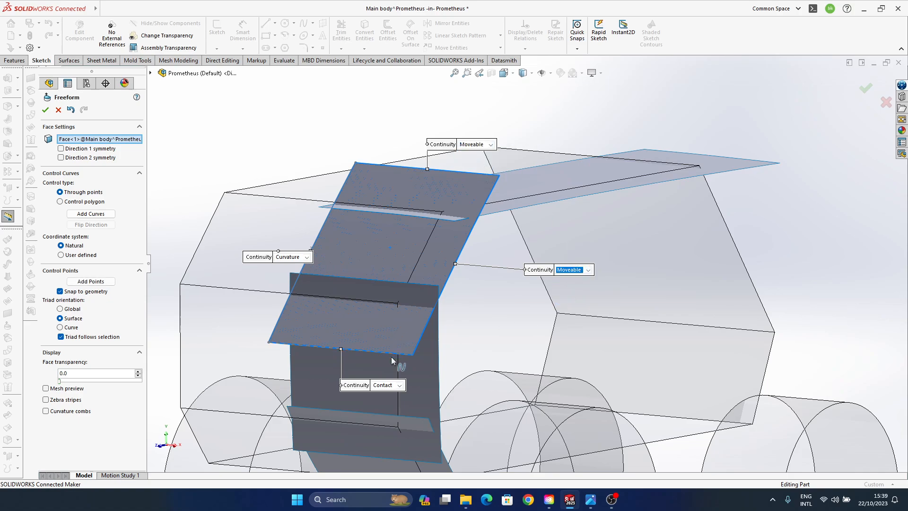
click(393, 385)
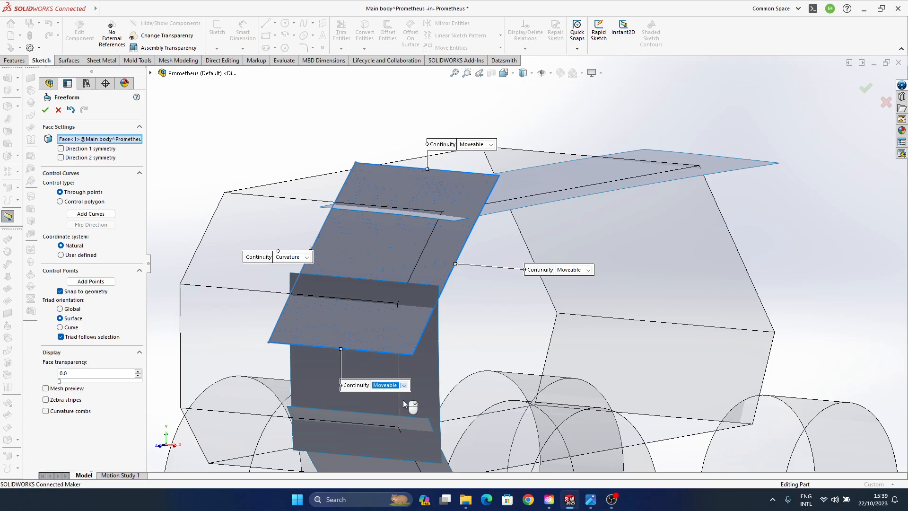
- Try to pull the whole outer edge of surface --2 inward by its four control points, and undo the move
middle_drag(403, 399, 433, 338)
click(429, 331)
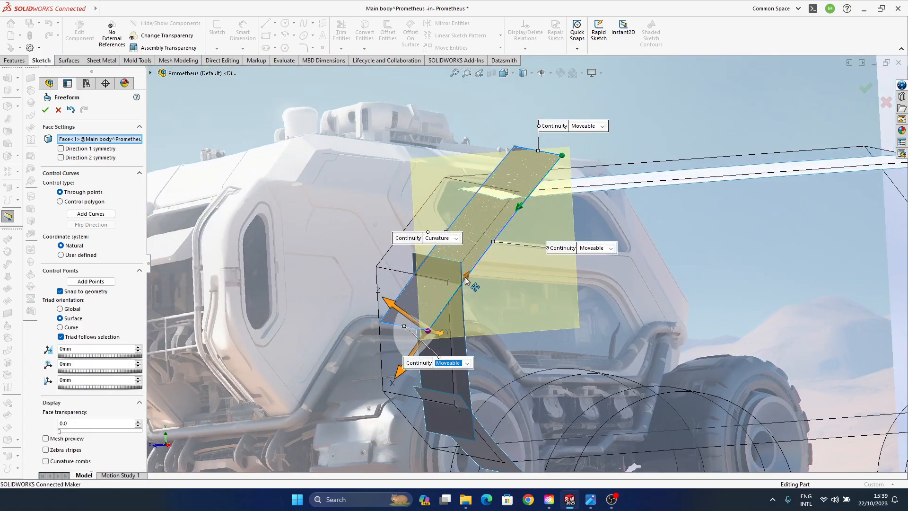
ctrl+click(466, 277)
ctrl+click(520, 207)
ctrl+click(561, 155)
middle_drag(471, 271, 486, 246)
scroll(487, 244, down, 3)
middle_drag(447, 312, 476, 216)
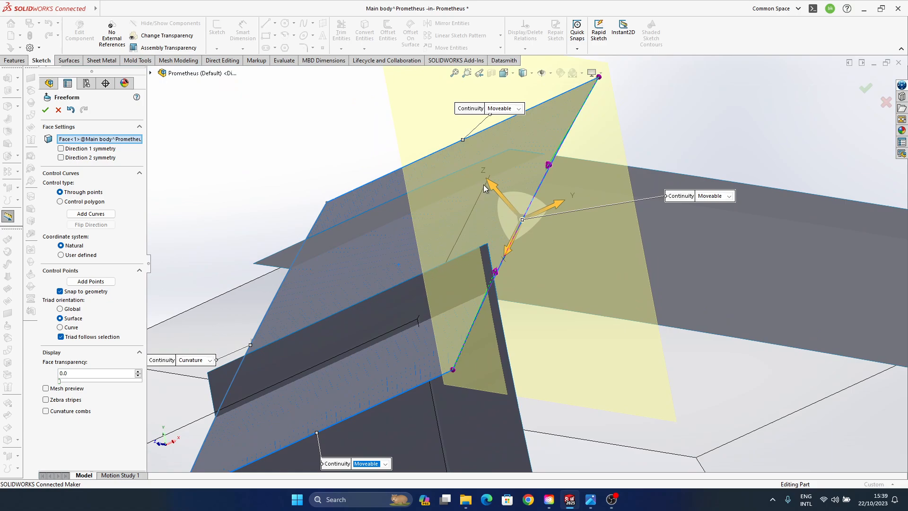
drag(484, 188, 512, 211)
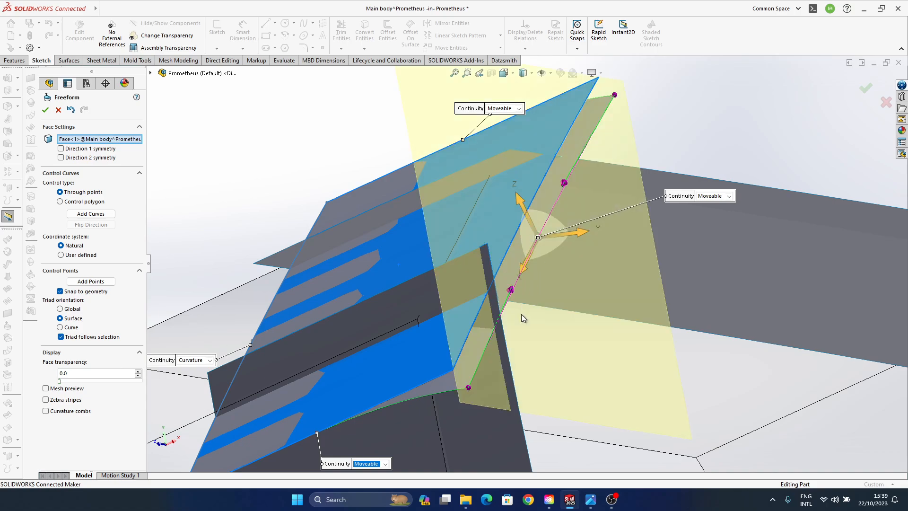
middle_drag(530, 263, 479, 277)
click(72, 111)
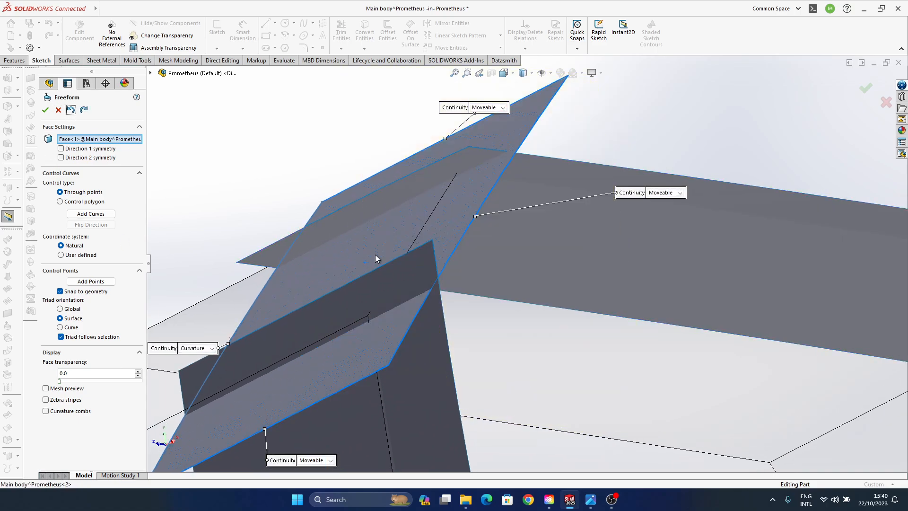
- Select all four control points on the outer edge of surface --2 and shift the edge slightly inward, normal to the surface
click(401, 361)
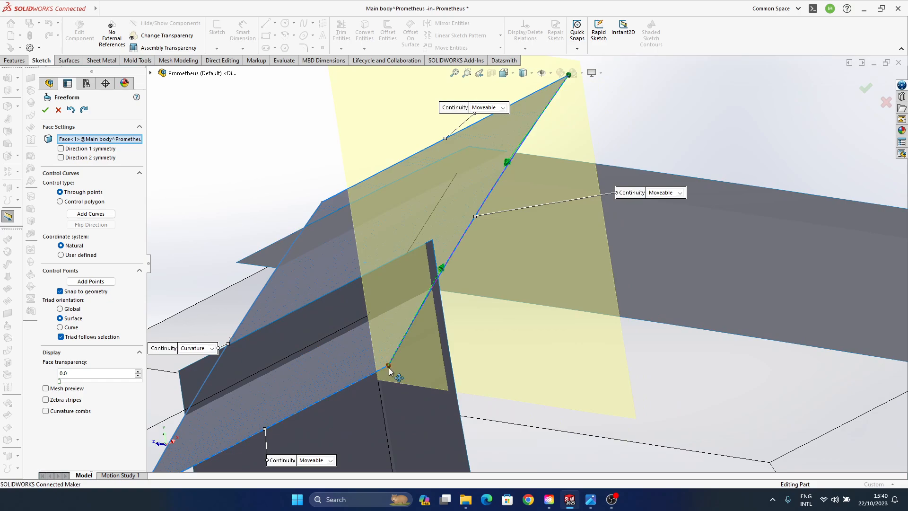
click(389, 367)
ctrl+click(440, 269)
ctrl+click(508, 163)
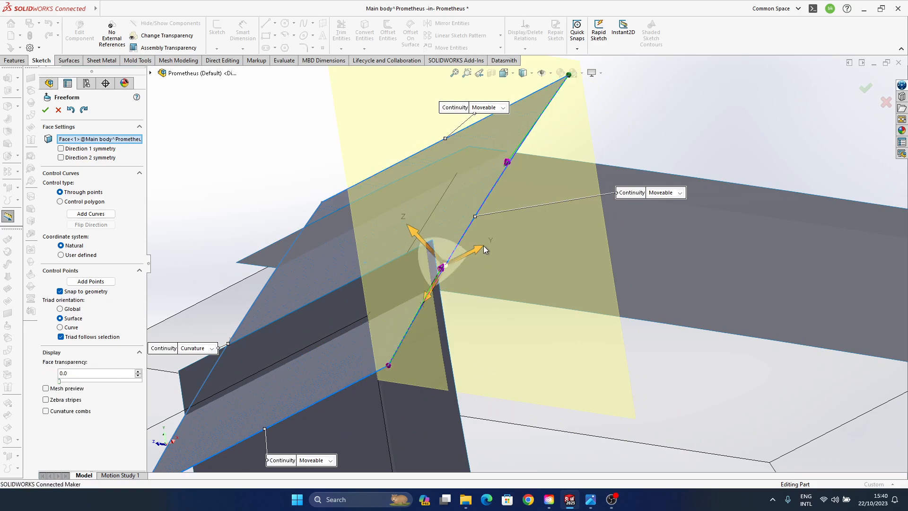
ctrl+middle_drag(577, 78, 558, 171)
ctrl+click(551, 169)
ctrl+middle_drag(438, 340, 444, 275)
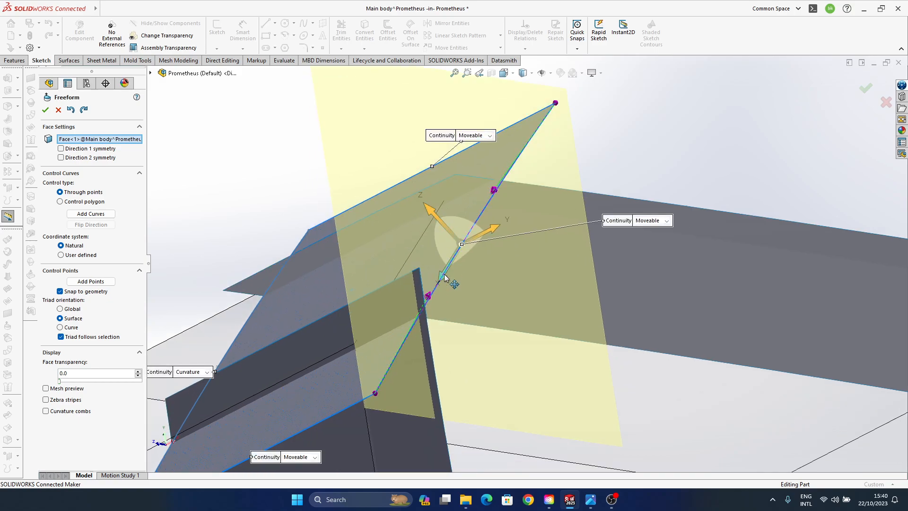
scroll(411, 299, down, 1)
ctrl+middle_drag(402, 297, 427, 257)
drag(468, 166, 475, 171)
- Move the inner control point on the lower edge of surface --2 slightly inward, normal to the surface
middle_drag(486, 192, 470, 296)
click(468, 290)
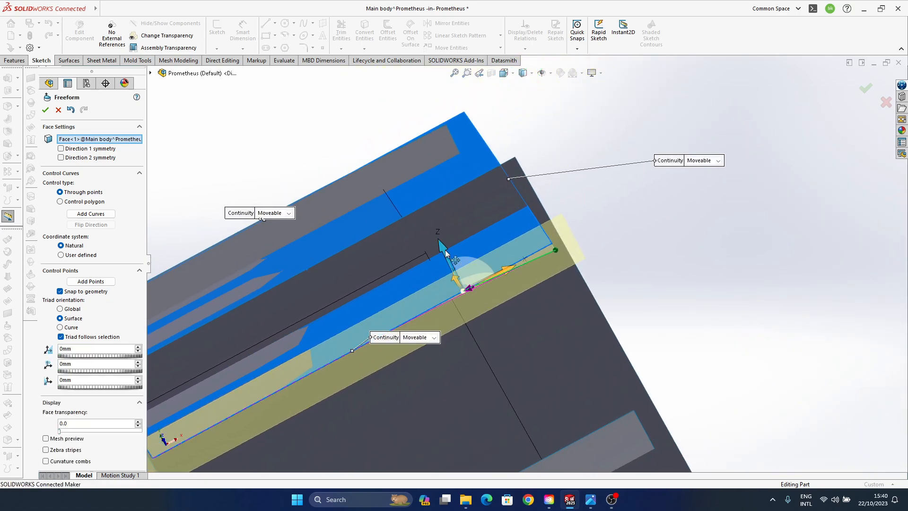
middle_drag(445, 254, 423, 328)
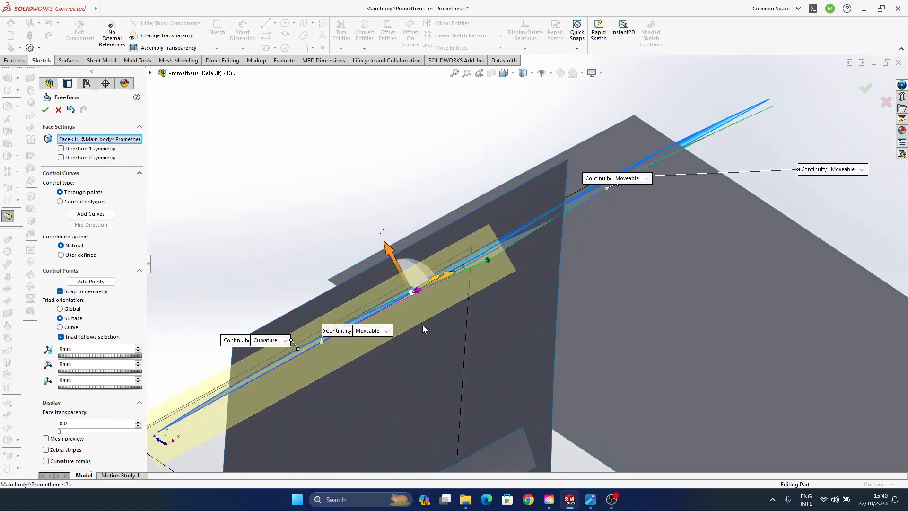
drag(388, 251, 389, 258)
middle_drag(389, 258, 444, 313)
- Move the inner control point on the upper edge of surface --2 inward by about 23 mm and accept the Freeform
click(414, 285)
click(421, 280)
middle_drag(422, 284, 384, 256)
drag(379, 256, 375, 248)
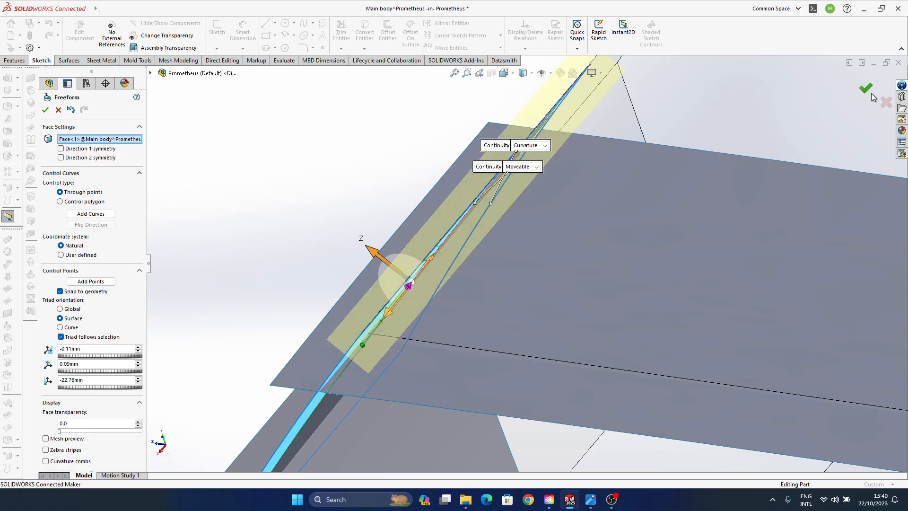
click(865, 88)
- Start a Freeform on surface --3 with the sketch-side edge set to Curvature and the other three edges to Moveable
middle_drag(426, 350, 387, 349)
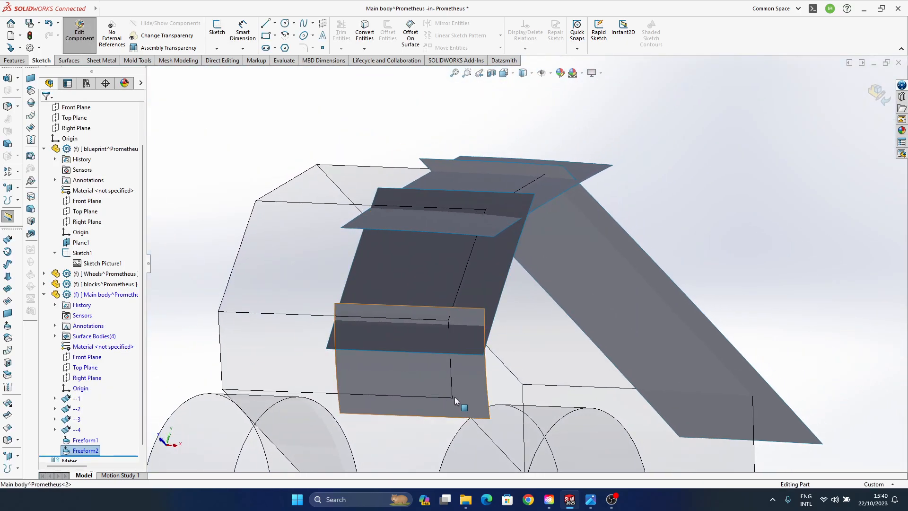
click(472, 268)
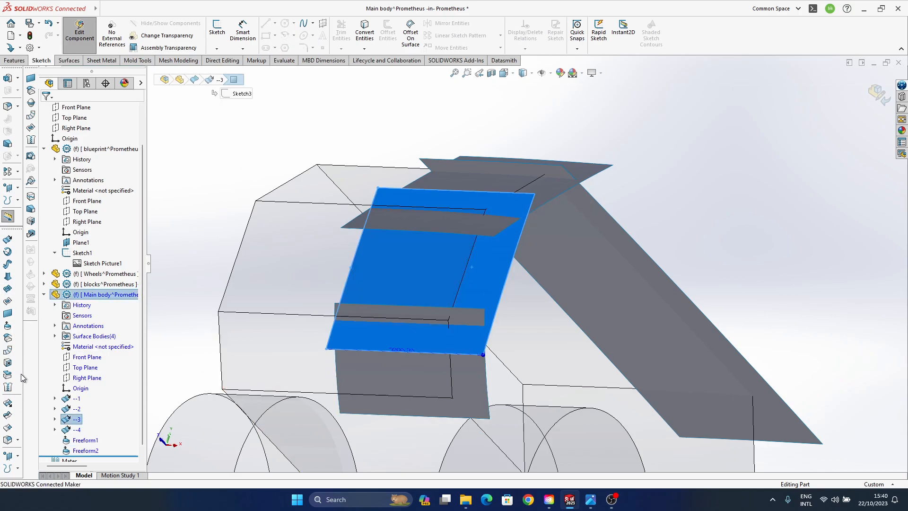
click(7, 325)
middle_drag(426, 331, 464, 255)
scroll(464, 255, down, 3)
click(275, 308)
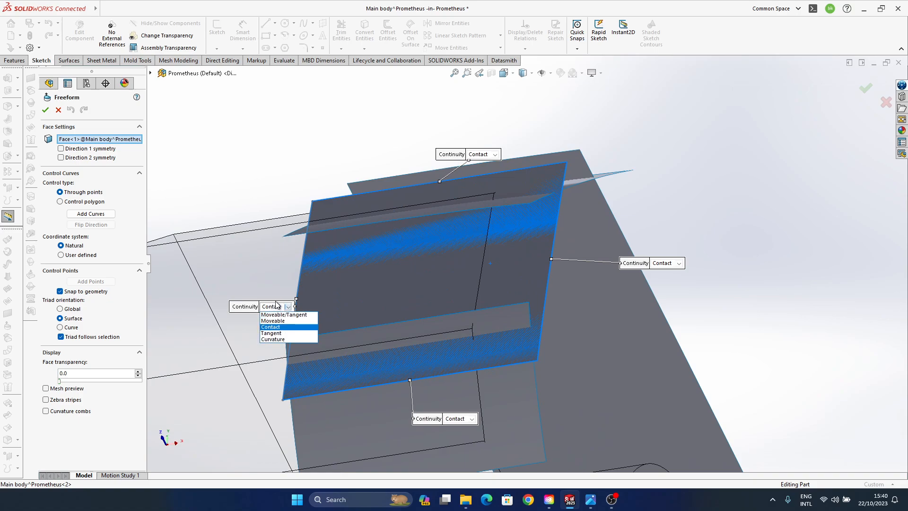
click(290, 339)
click(484, 155)
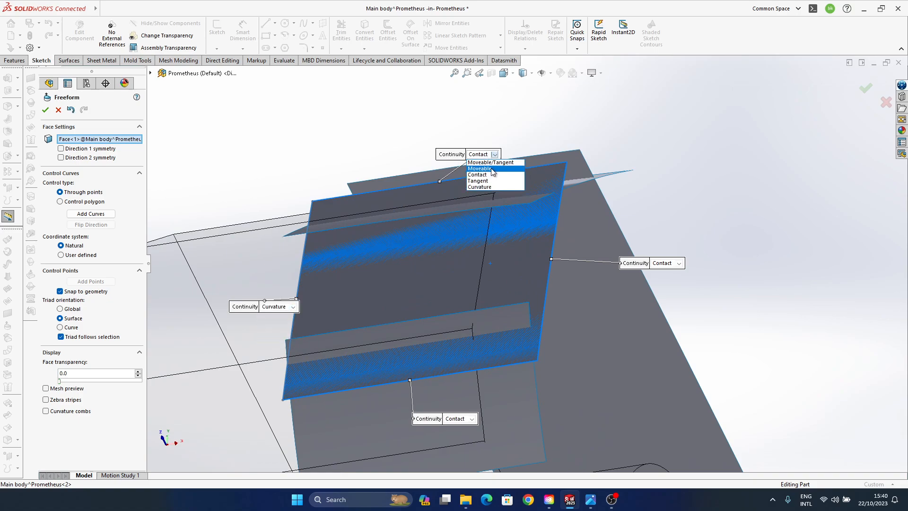
click(491, 169)
click(676, 263)
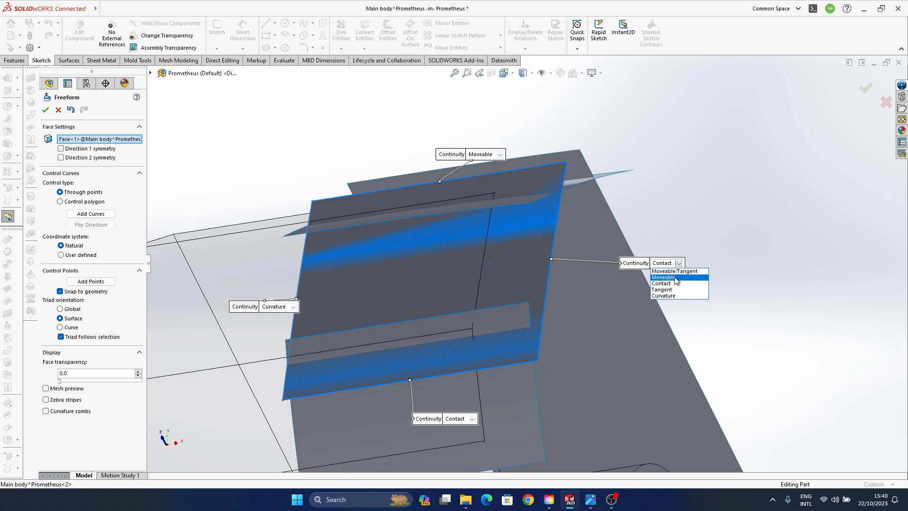
click(665, 277)
click(471, 419)
click(475, 433)
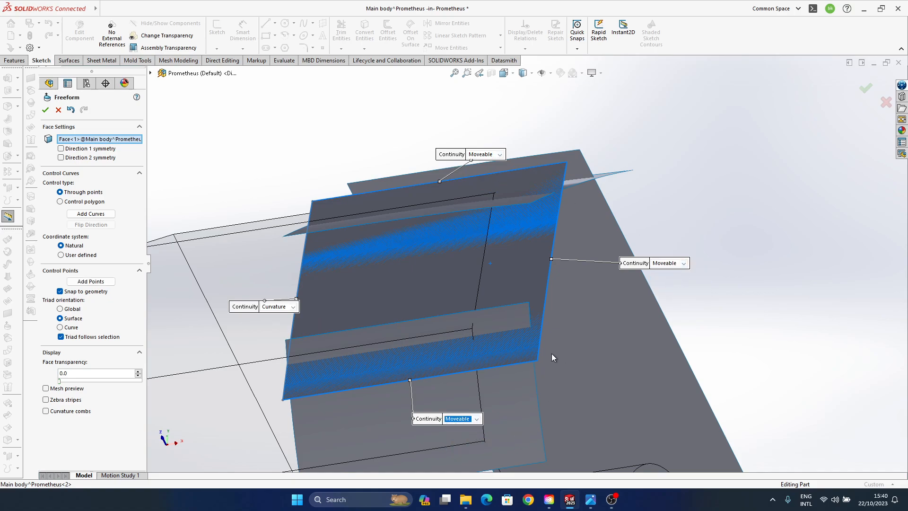
- Select all four control points on the outer edge of surface --3 and shift the edge slightly inward
ctrl+middle_drag(487, 359, 484, 326)
click(543, 297)
middle_drag(543, 297, 494, 297)
click(521, 327)
ctrl+click(556, 264)
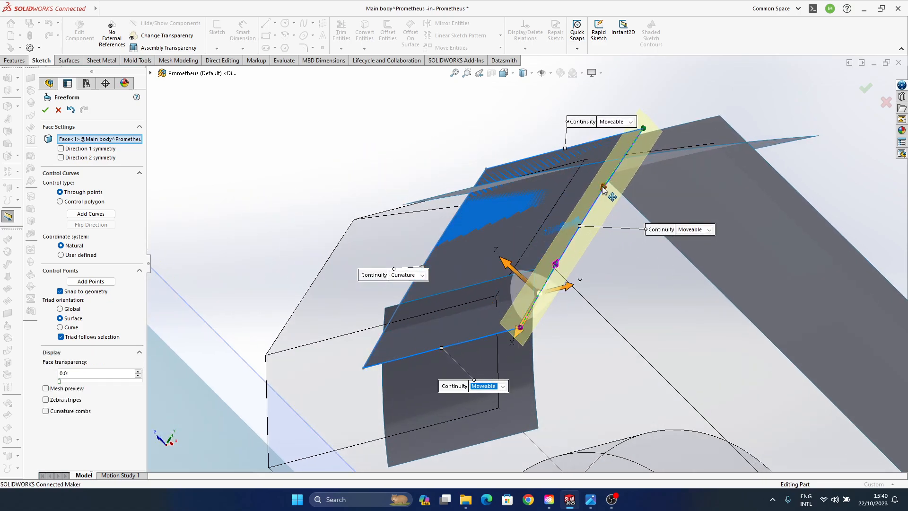
ctrl+click(604, 187)
ctrl+click(643, 129)
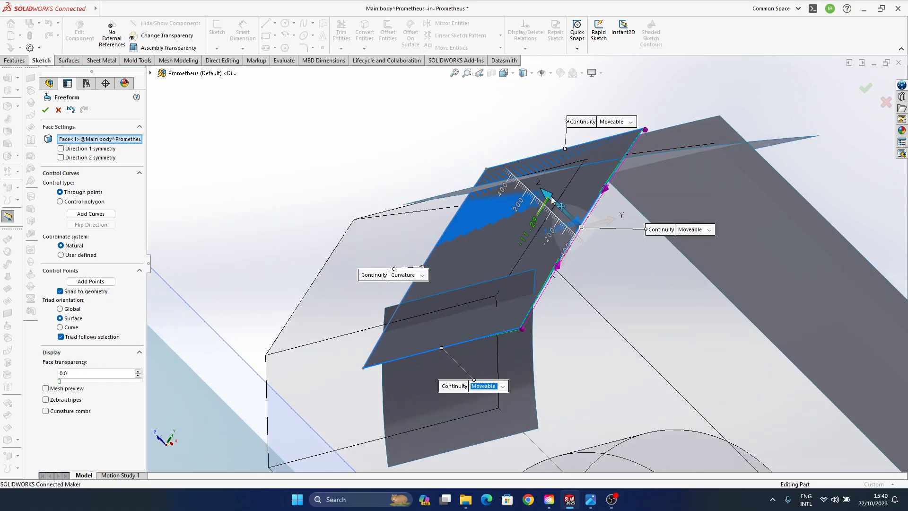
drag(552, 197, 553, 198)
- Move the inner control point on the lower edge of surface --3 inward by about 25 mm
click(505, 335)
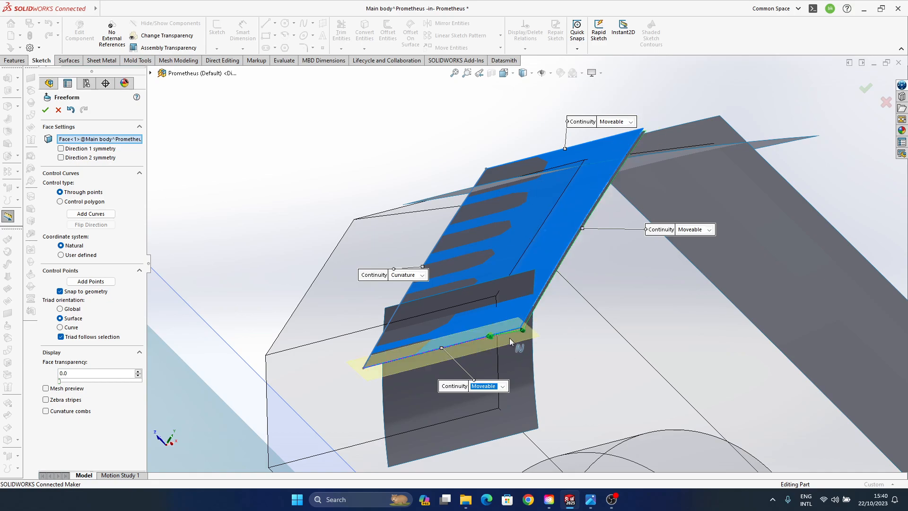
middle_drag(510, 338, 529, 313)
click(522, 312)
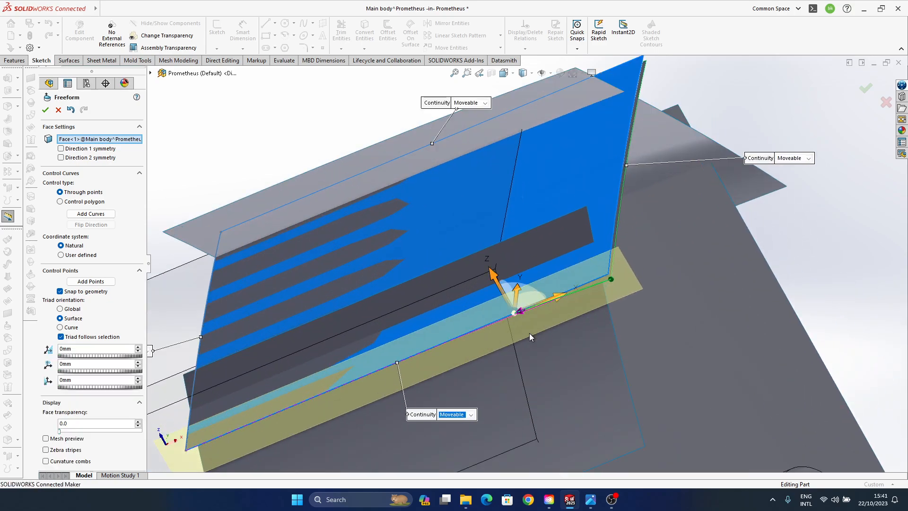
drag(494, 278, 492, 282)
ctrl+middle_drag(491, 283, 511, 311)
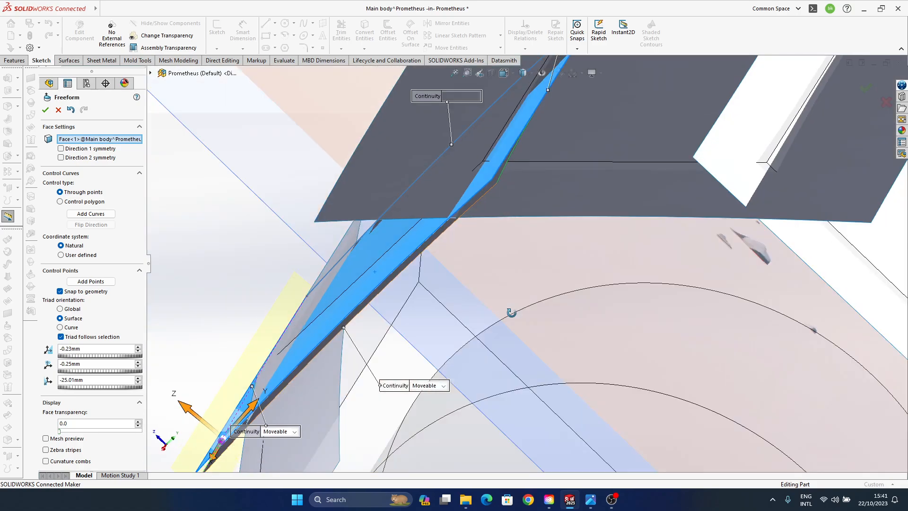
- Adjust the inner control point on the upper edge of surface --3 along the surface normal and accept the Freeform
ctrl+middle_drag(528, 259, 566, 343)
click(496, 253)
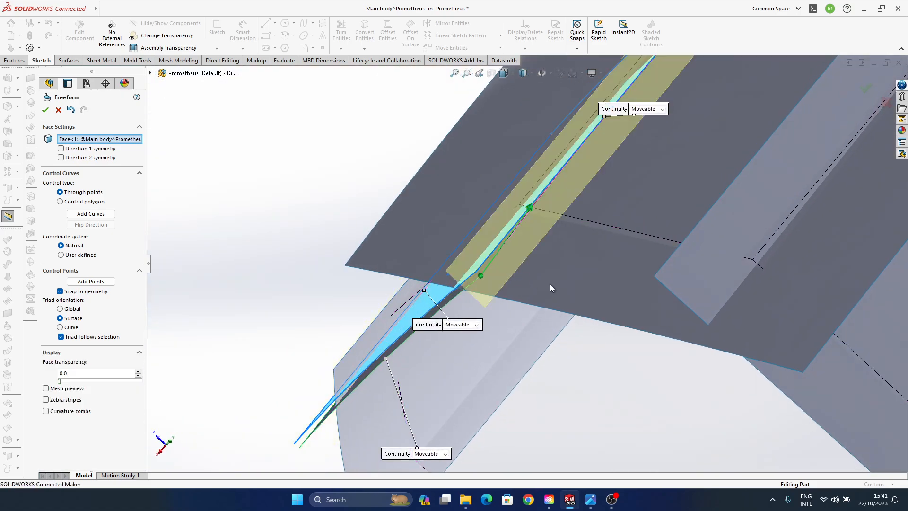
ctrl+middle_drag(534, 220, 517, 259)
click(509, 262)
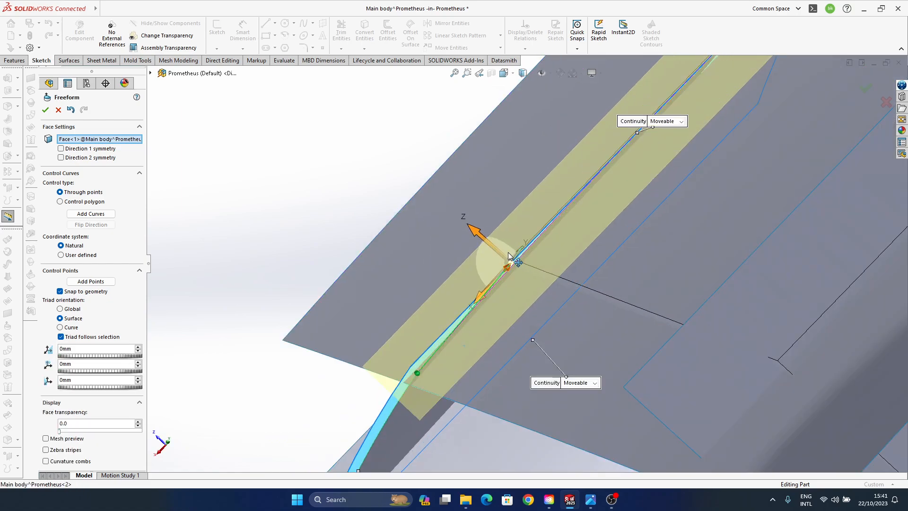
drag(470, 226, 475, 224)
scroll(473, 306, up, 5)
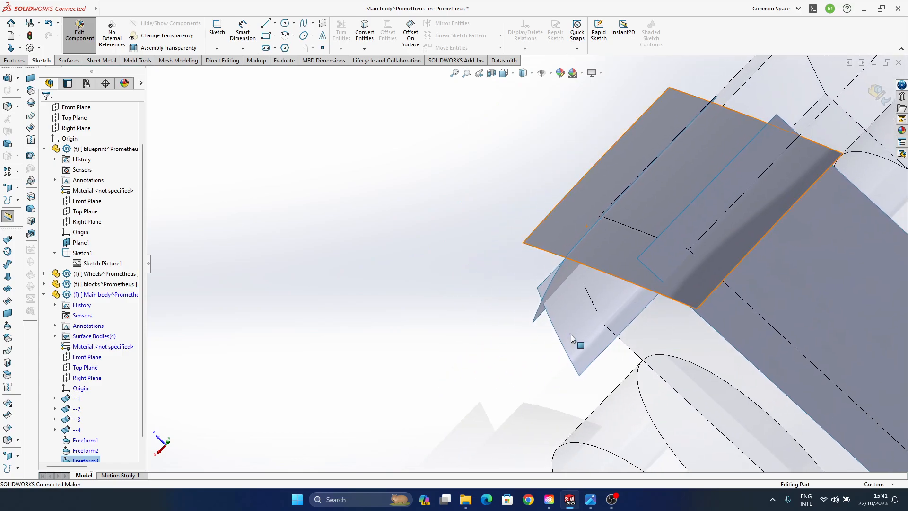
- Start a Freeform on surface --4 with the sketch-side edge set to Curvature and the other three edges to Moveable
middle_drag(593, 342, 503, 319)
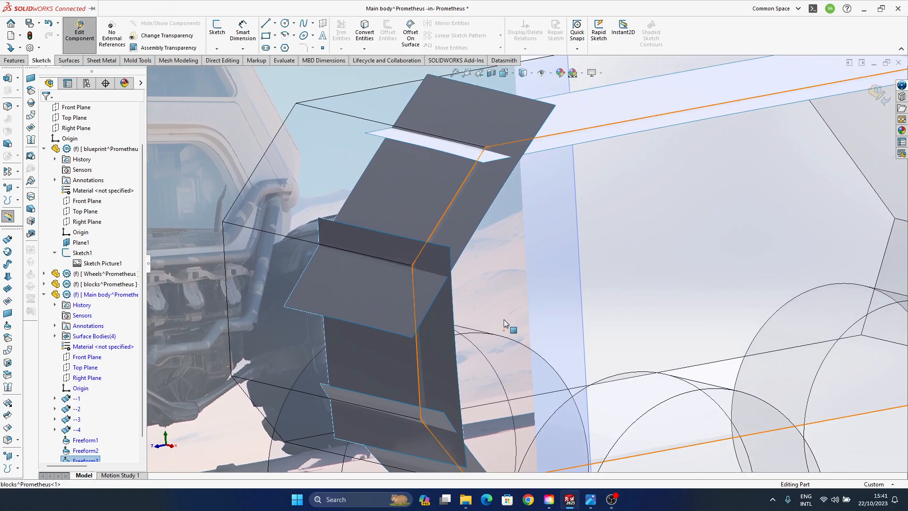
mouse_move(504, 319)
middle_down()
mouse_move(455, 292)
mouse_move(413, 342)
mouse_move(494, 331)
middle_up()
click(494, 330)
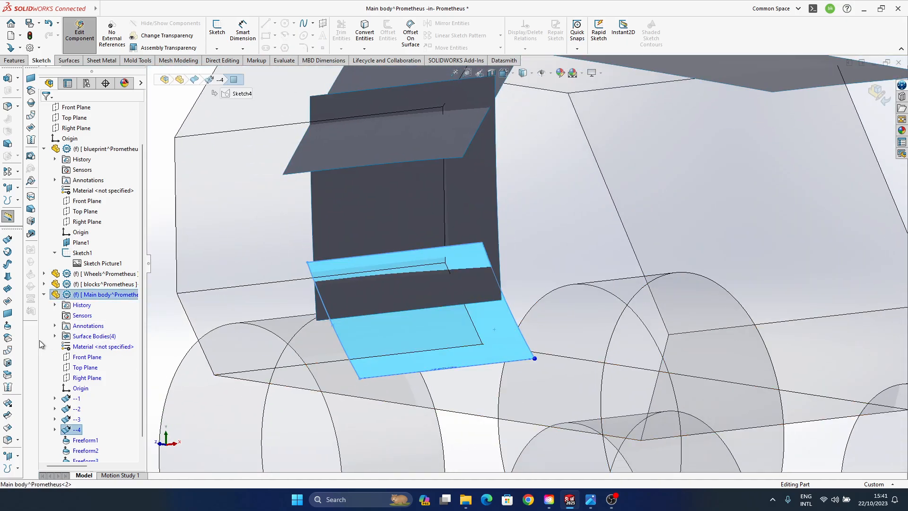
click(14, 338)
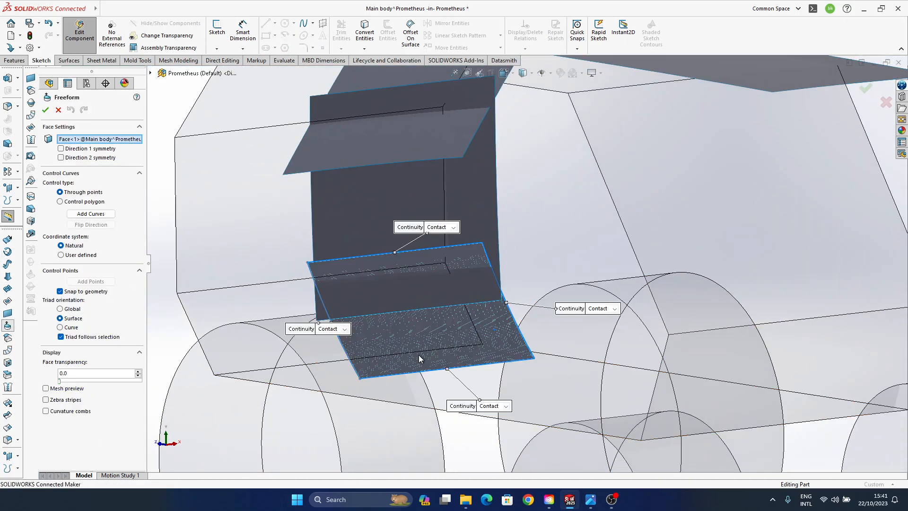
click(333, 330)
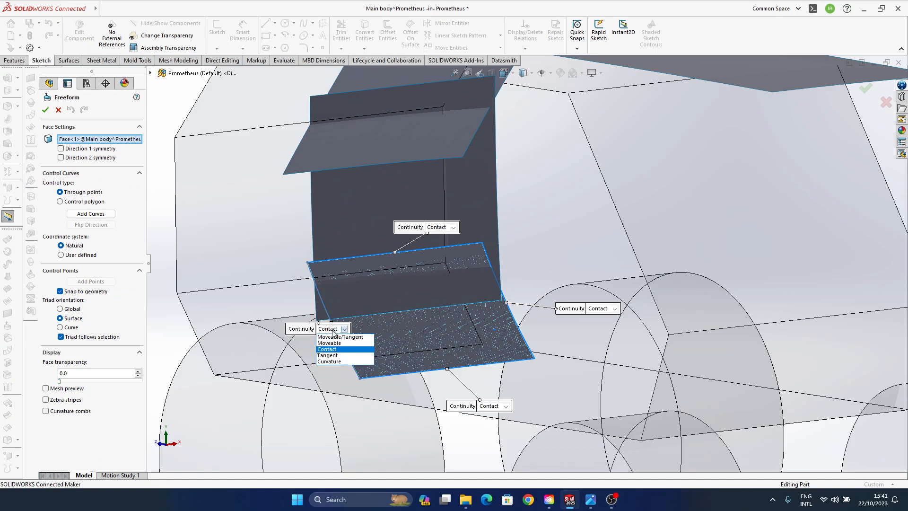
click(341, 362)
click(453, 227)
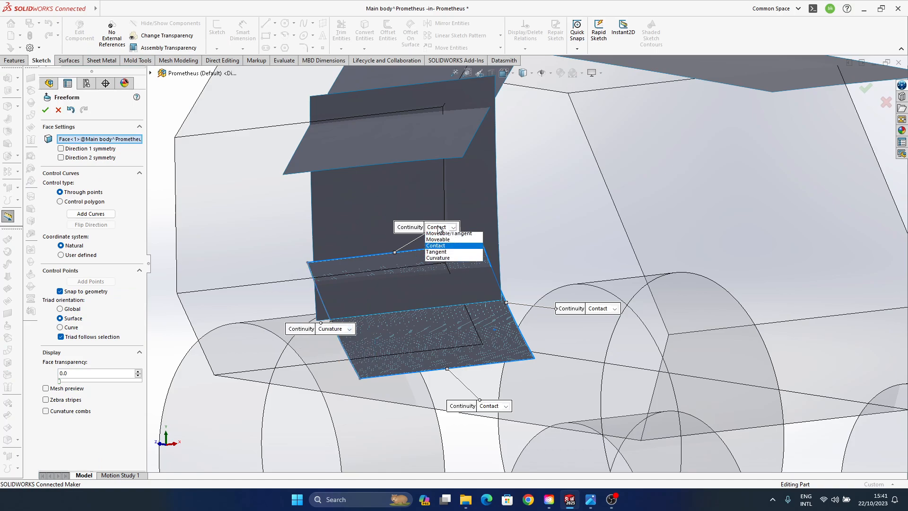
click(454, 242)
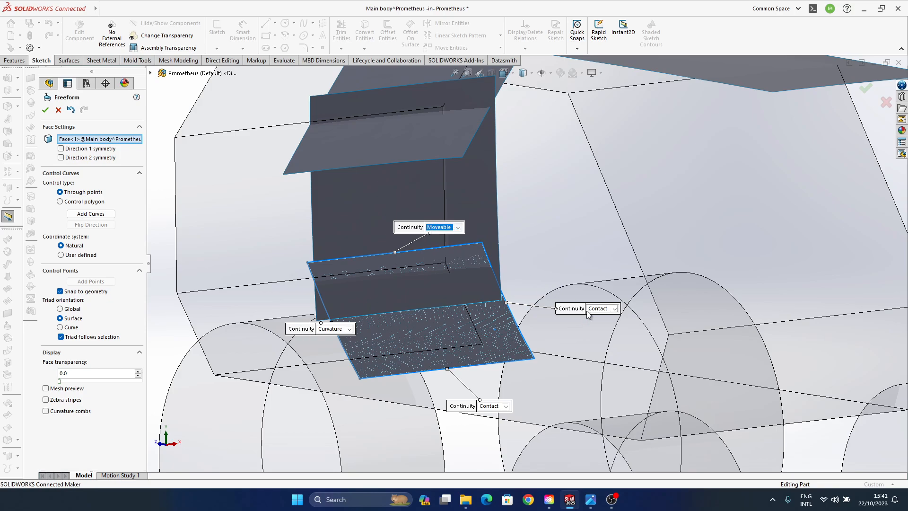
click(598, 309)
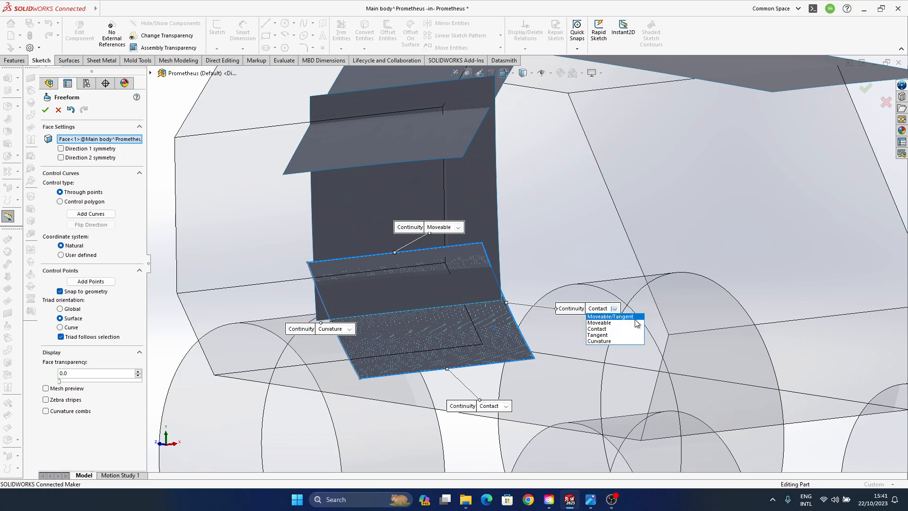
click(487, 406)
click(512, 421)
- Select the control points along the outer edge of surface --4 and shift the edge slightly along the surface normal
middle_drag(501, 330, 514, 330)
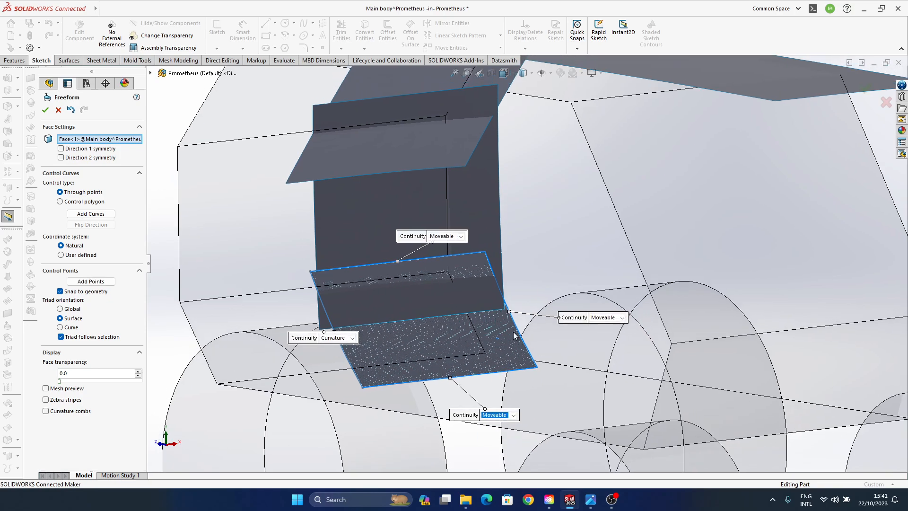
click(520, 327)
middle_drag(587, 428, 482, 376)
scroll(461, 266, down, 3)
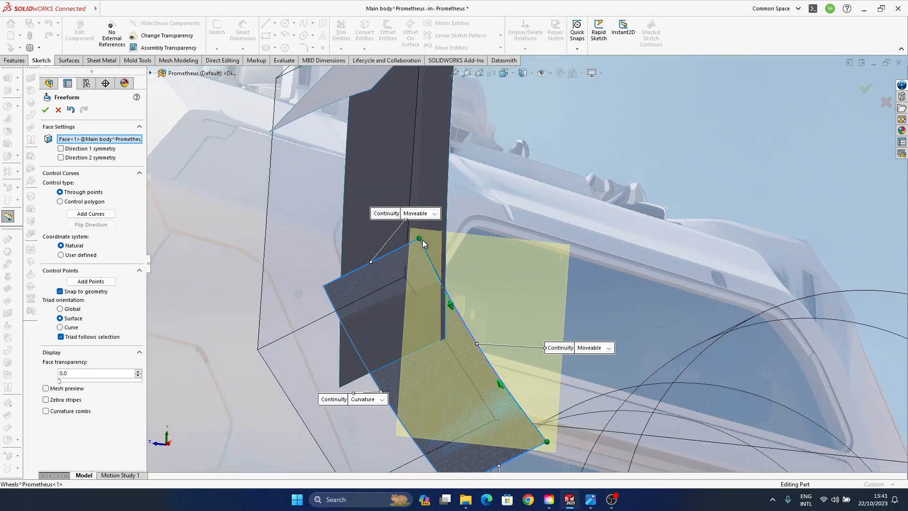
click(421, 240)
click(453, 307)
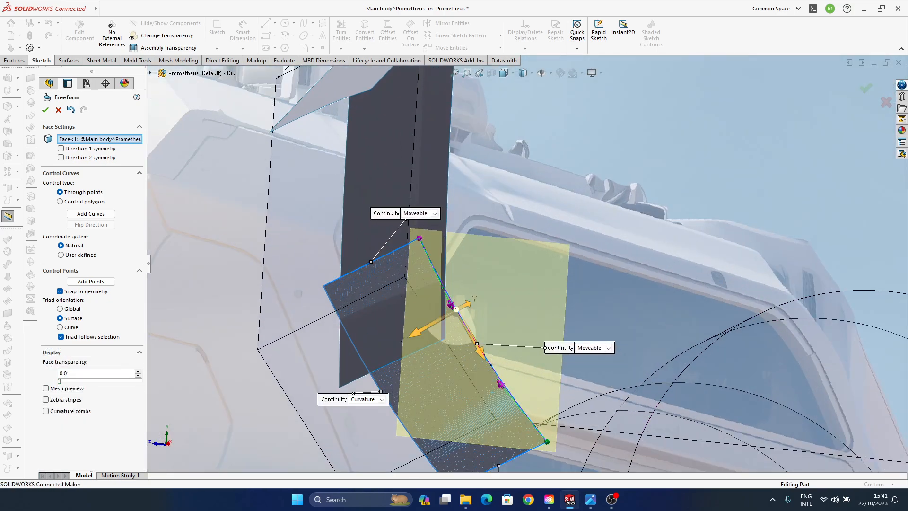
middle_drag(474, 367, 463, 362)
drag(430, 369, 438, 362)
- Move the inner control point on the upper edge of surface --4 by about 21 mm along the surface normal
middle_drag(439, 362, 531, 298)
click(513, 290)
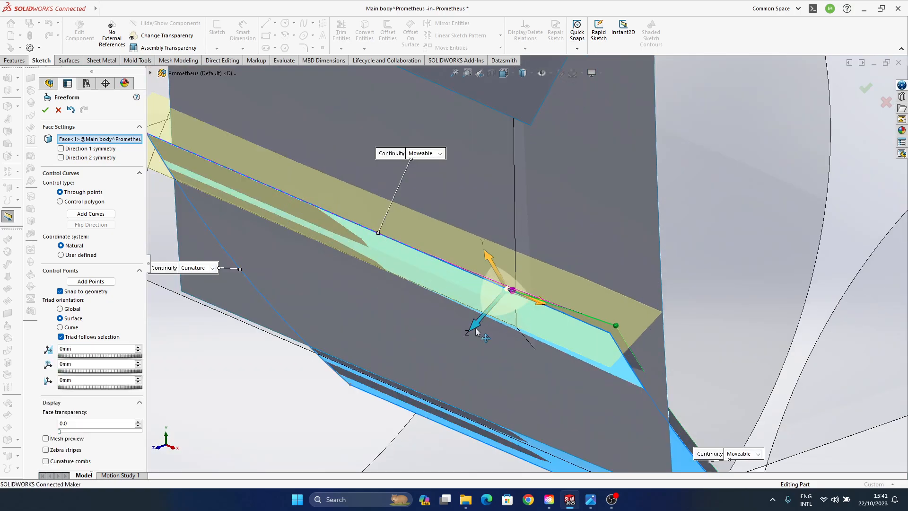
drag(473, 324, 475, 318)
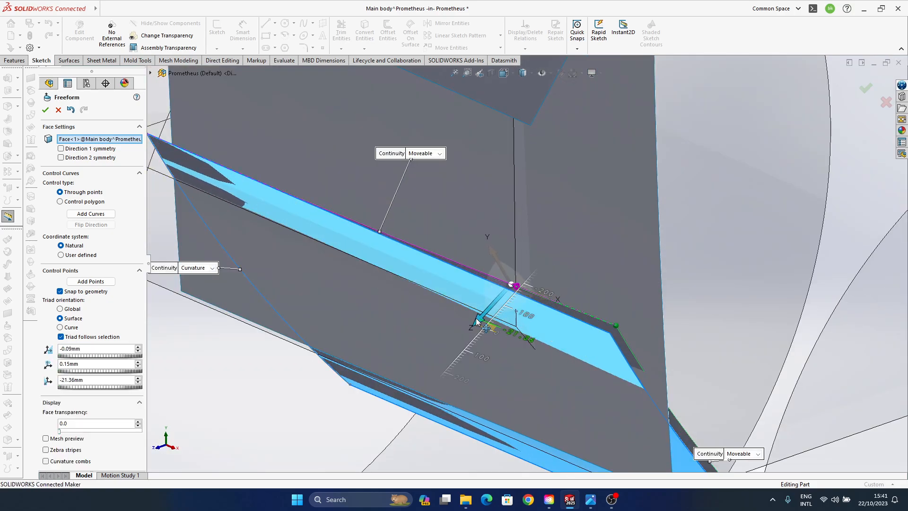
- Move the inner control point on the lower edge of surface --4 by about 10 mm along the normal and accept the Freeform
ctrl+middle_drag(550, 427, 567, 354)
scroll(486, 325, up, 4)
scroll(566, 351, down, 6)
ctrl+middle_drag(446, 333, 638, 302)
click(718, 273)
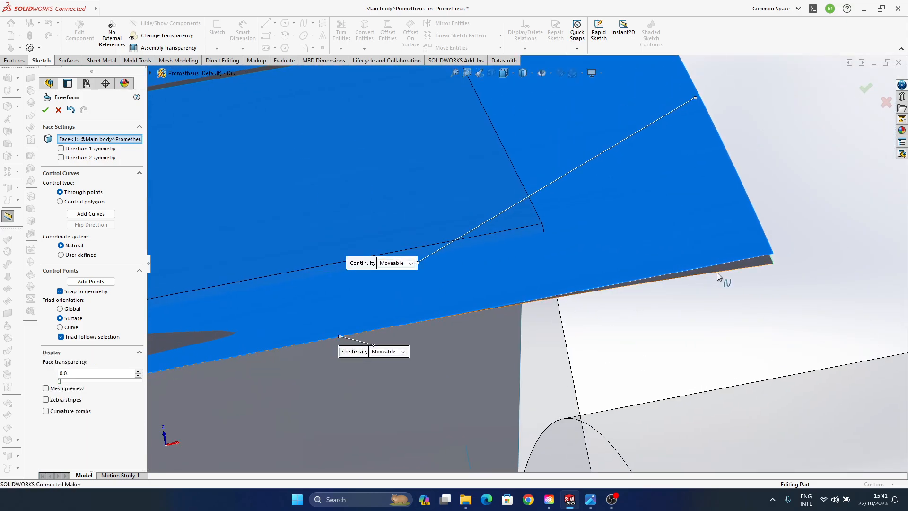
middle_drag(509, 369, 487, 215)
click(574, 149)
mouse_move(569, 117)
mouse_down()
mouse_move(570, 128)
mouse_move(566, 113)
mouse_up()
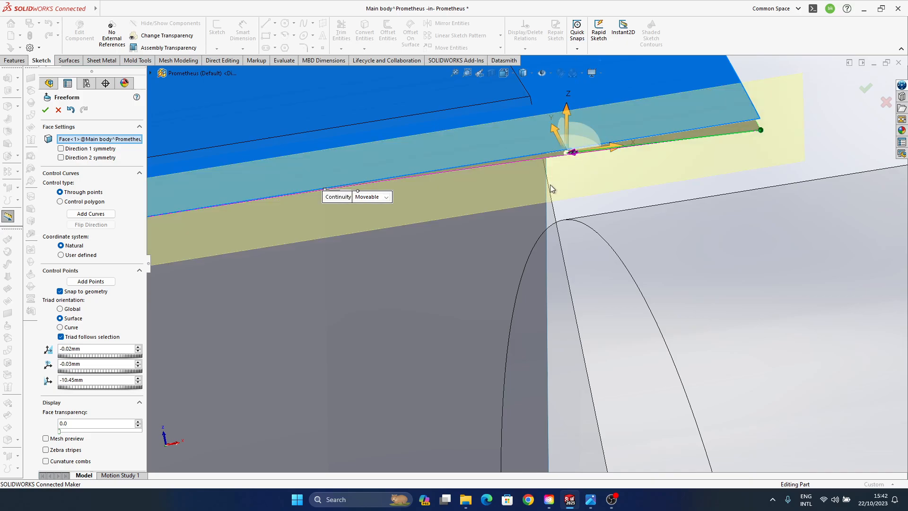
middle_drag(551, 190, 536, 291)
scroll(530, 265, up, 6)
middle_drag(565, 238, 662, 360)
middle_drag(416, 208, 432, 375)
click(864, 88)
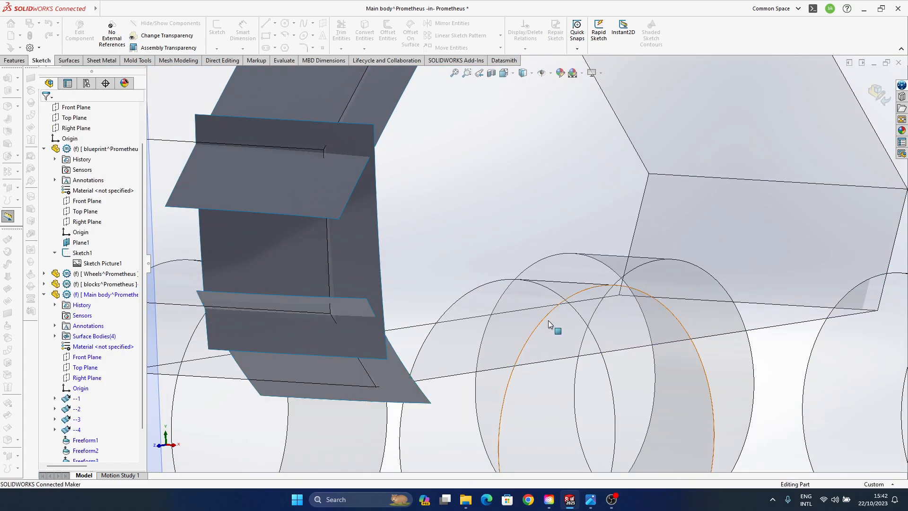
- Compare the curved front and roof surfaces with the body panels and their rounded transitions in the blueprint picture
middle_drag(548, 319, 436, 367)
scroll(494, 354, up, 8)
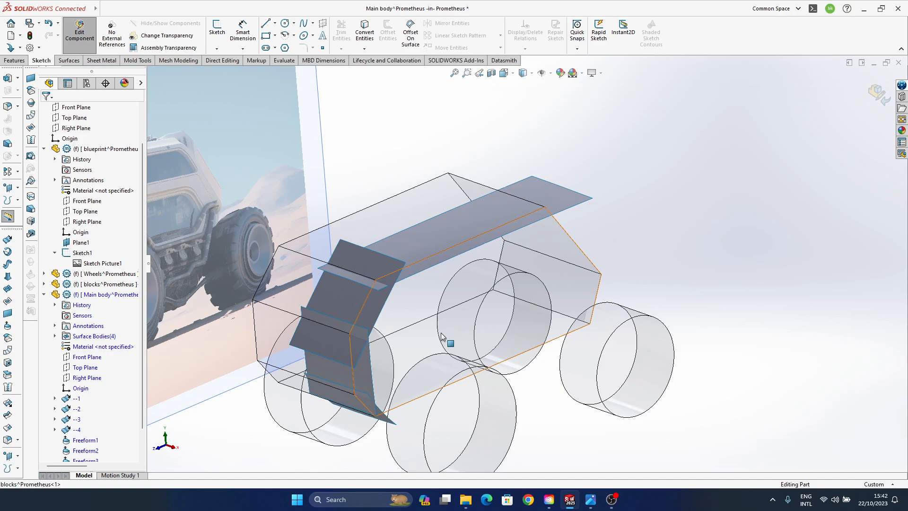
middle_drag(406, 305, 413, 300)
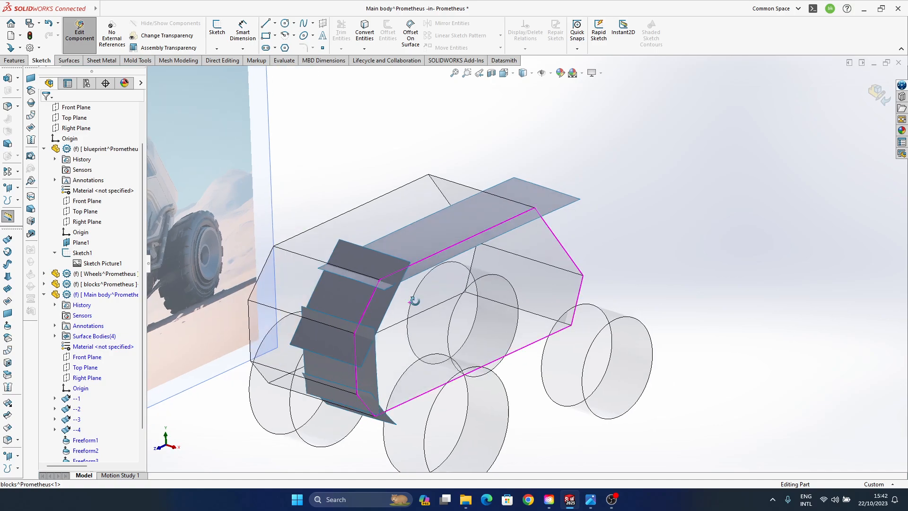
ctrl+middle_drag(458, 344, 591, 336)
ctrl+middle_drag(423, 281, 546, 270)
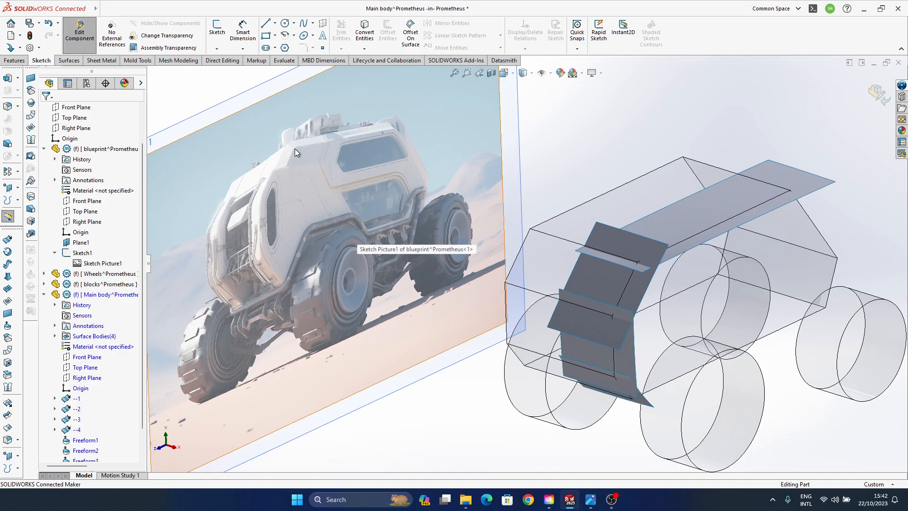
middle_drag(644, 322, 626, 314)
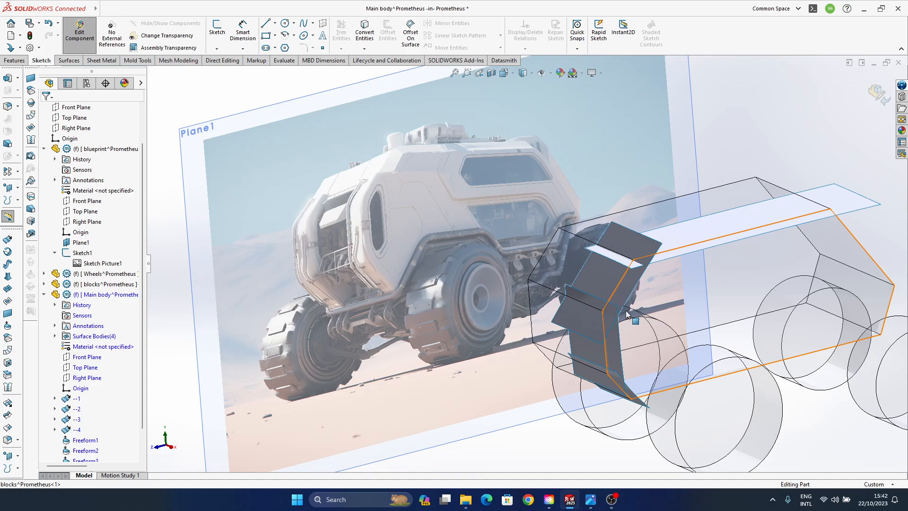
ctrl+middle_drag(677, 282, 598, 283)
middle_drag(513, 341, 517, 346)
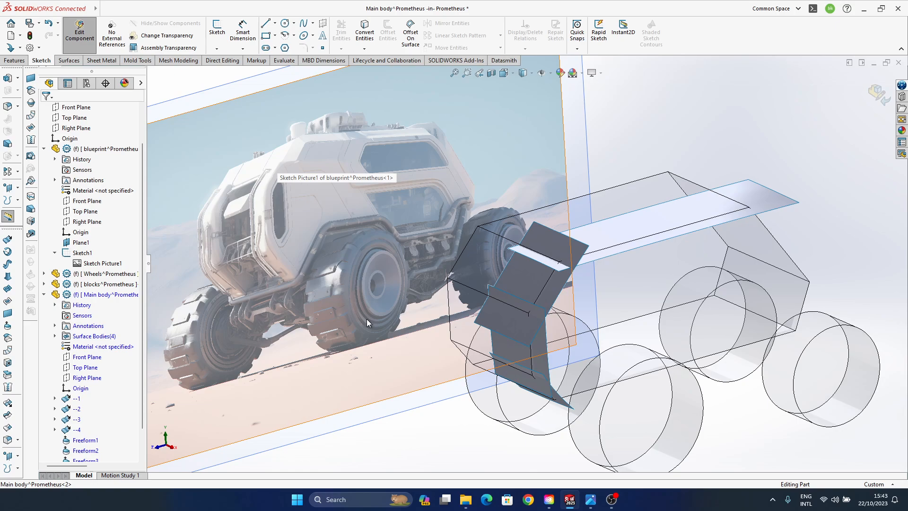
ctrl+middle_drag(483, 350, 517, 307)
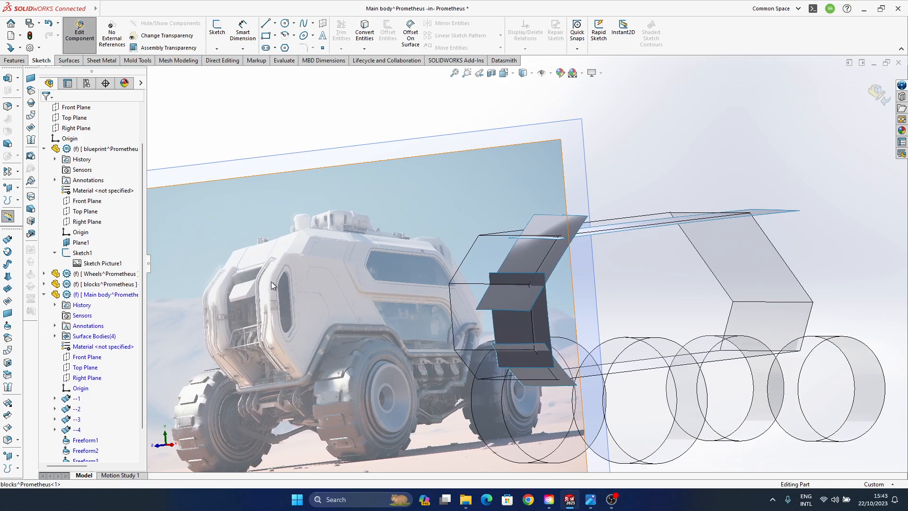
middle_drag(302, 399, 543, 293)
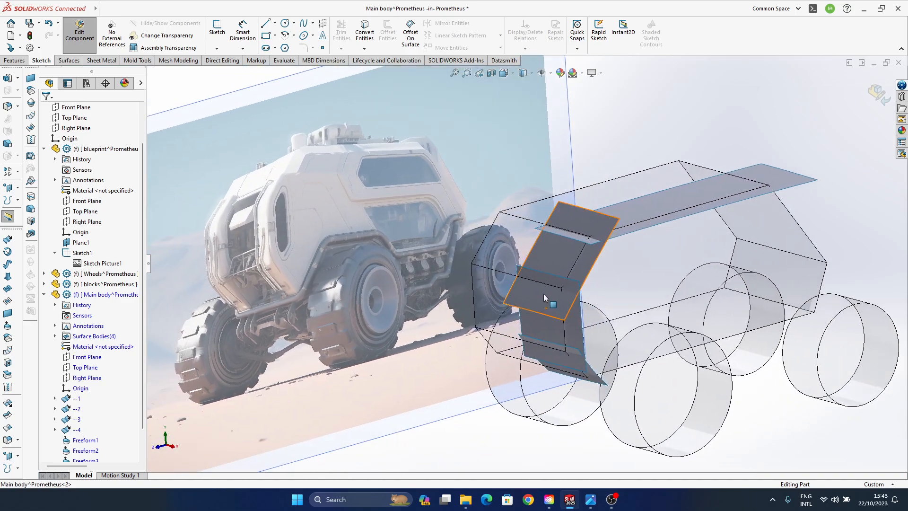
scroll(543, 294, down, 5)
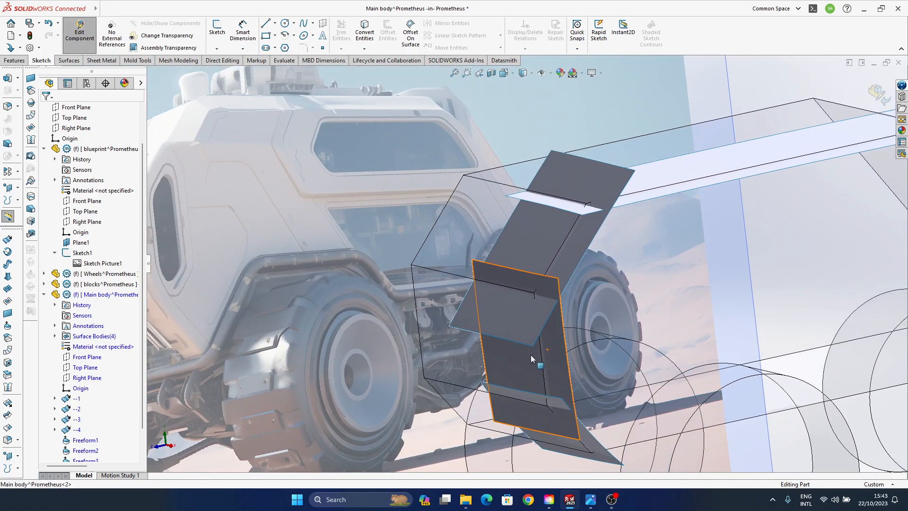
ctrl+middle_drag(531, 355, 500, 316)
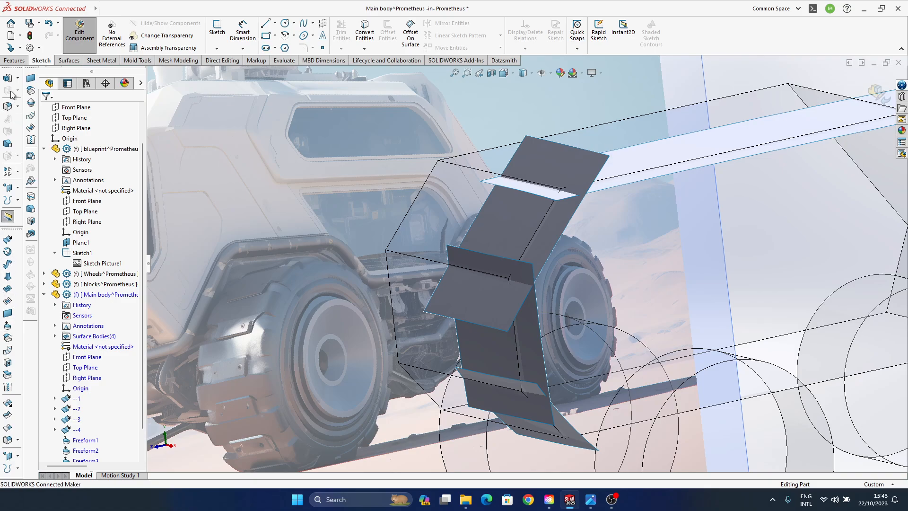
- Start a face fillet between the upper sloped front surface and the vertical front surface below it
click(18, 108)
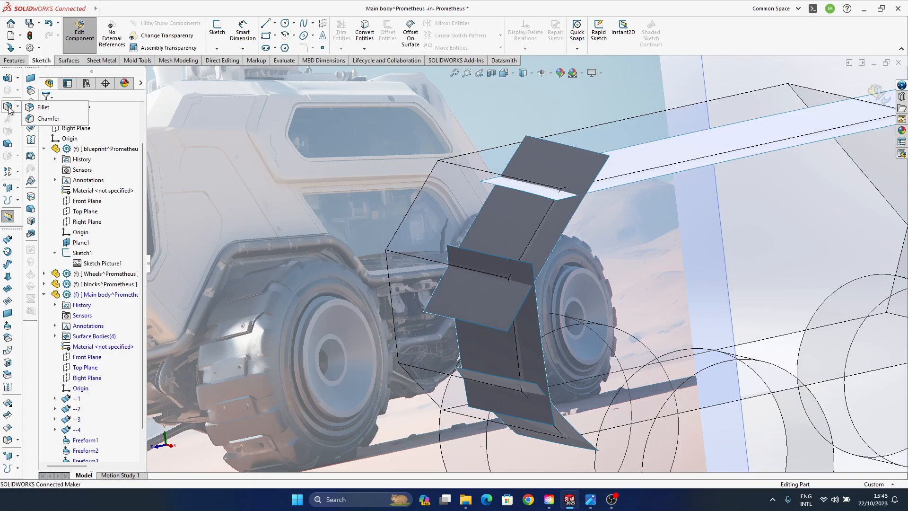
click(7, 441)
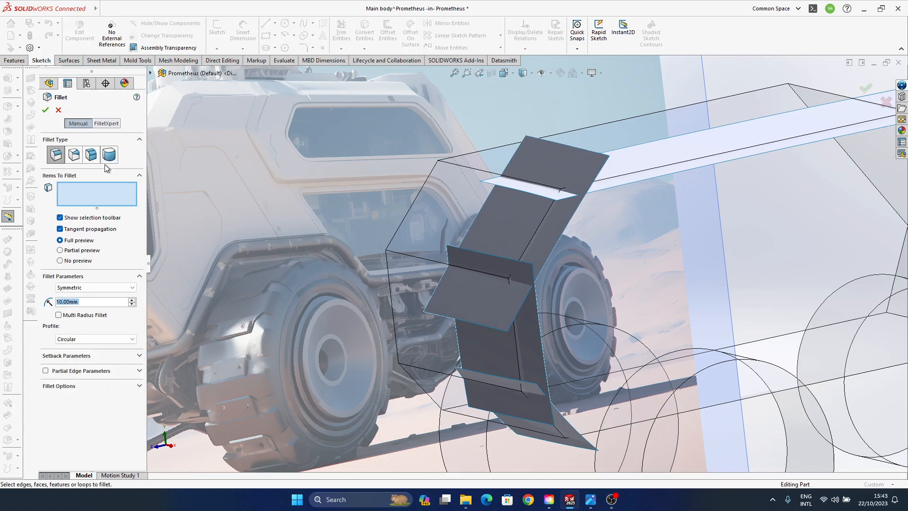
click(91, 154)
click(507, 236)
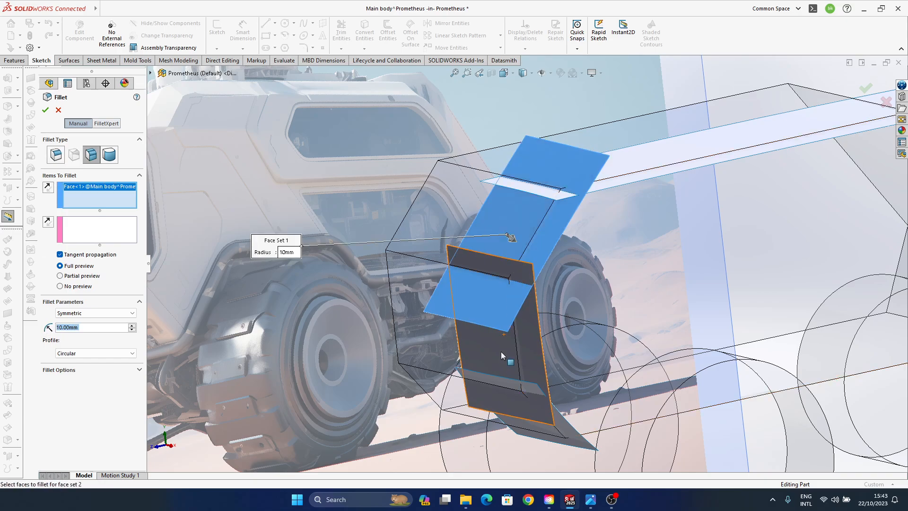
click(532, 348)
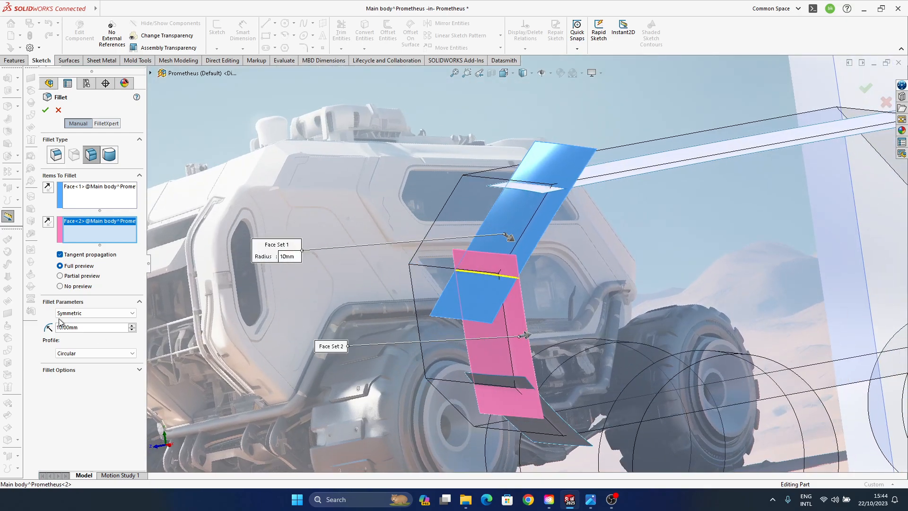
ctrl+middle_drag(467, 290, 461, 314)
scroll(460, 314, up, 2)
ctrl+middle_drag(542, 302, 555, 289)
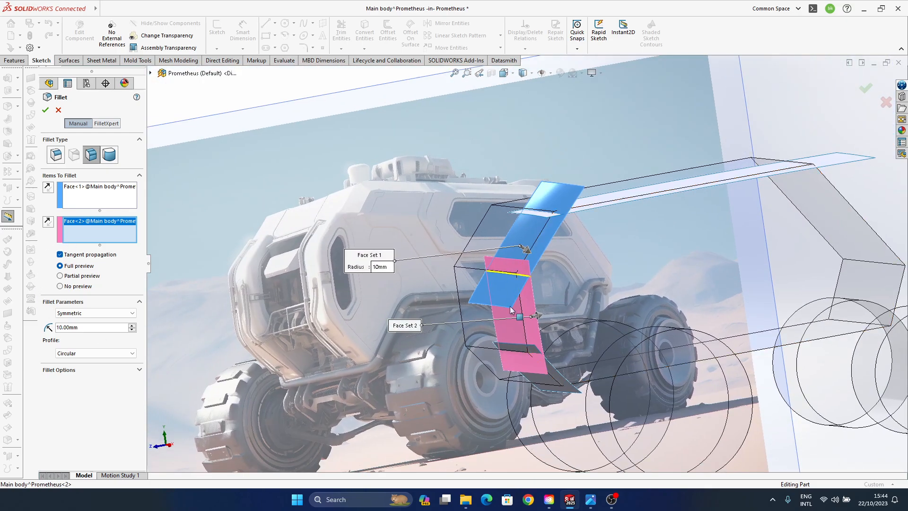
- Set the face fillet's profile to Curvature Continuous and its radius to 200 mm
drag(97, 327, 0, 325)
click(86, 356)
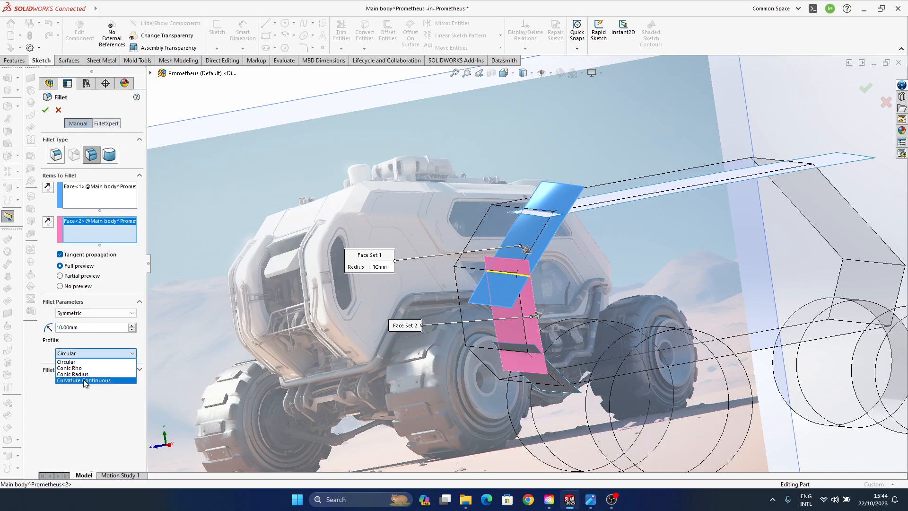
click(83, 379)
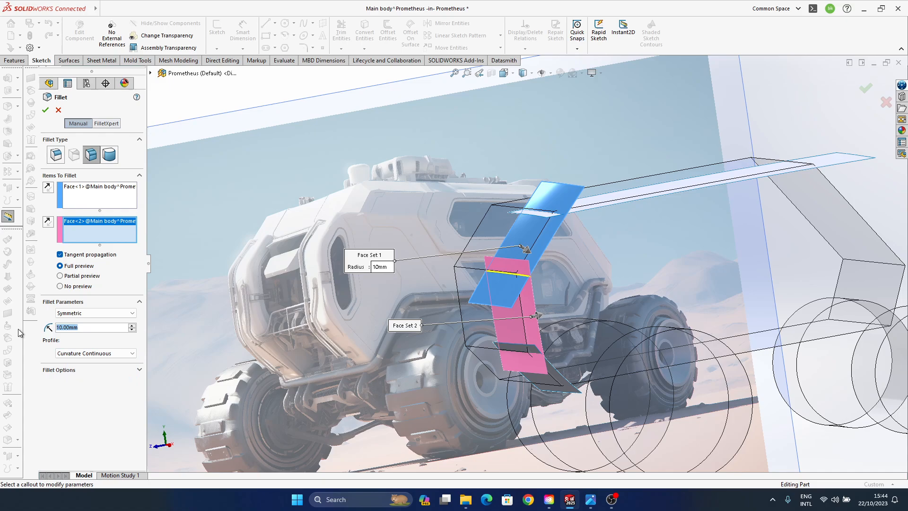
text(200)
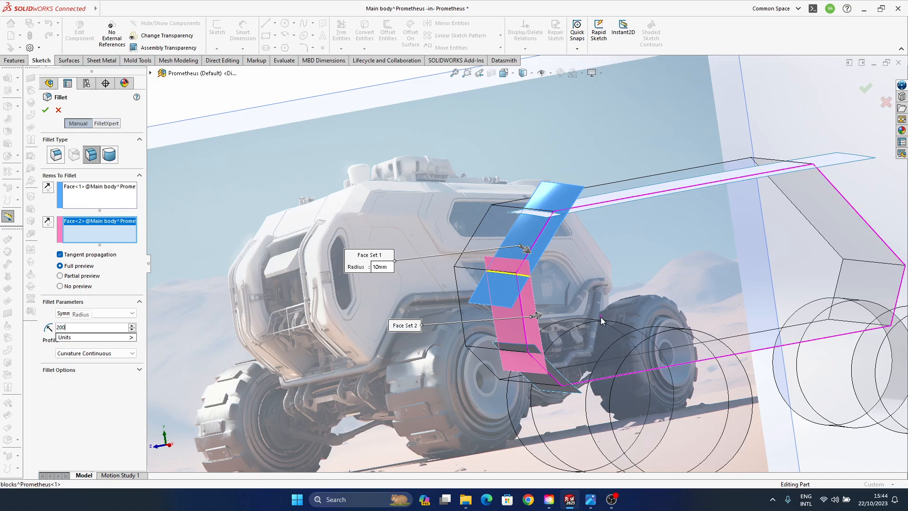
middle_drag(600, 317, 589, 339)
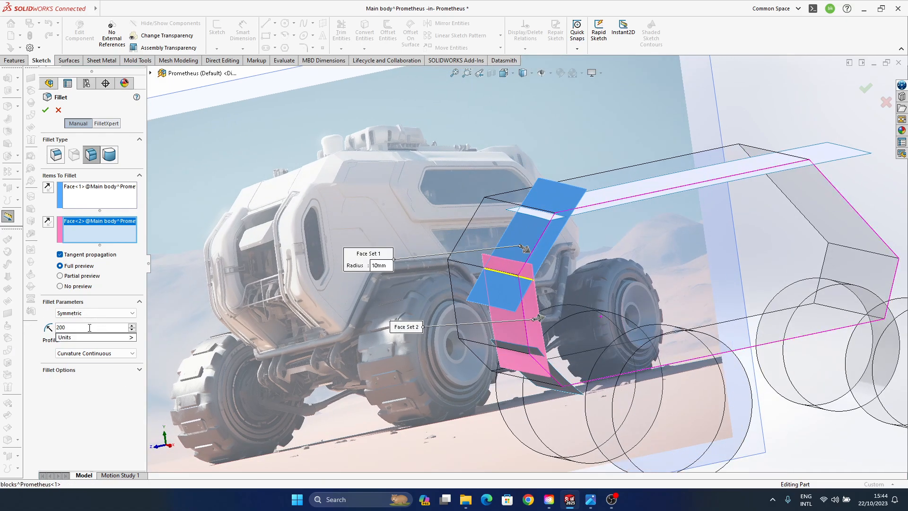
key(Return)
middle_drag(474, 370, 489, 381)
- Set the face fillet's radius to 800 mm and accept the blend between the upper sloped and vertical front surfaces
drag(84, 326, 50, 327)
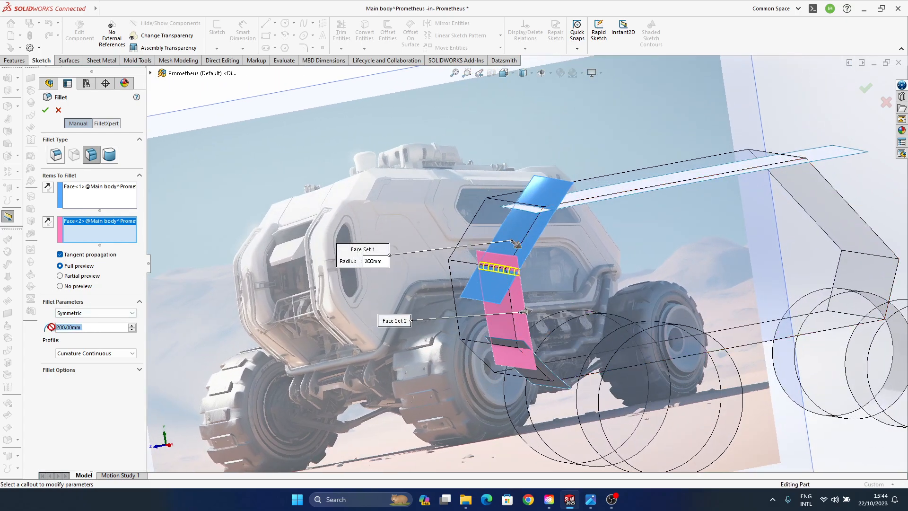
text(800)
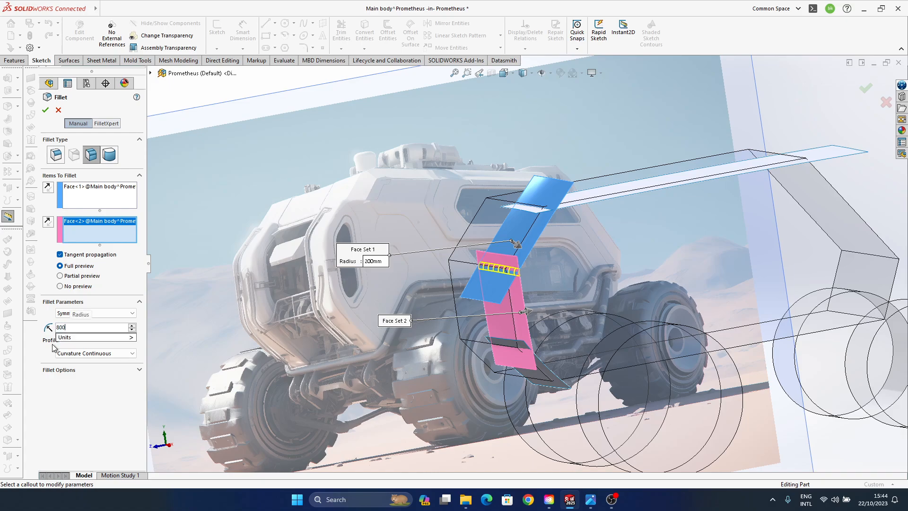
key(Return)
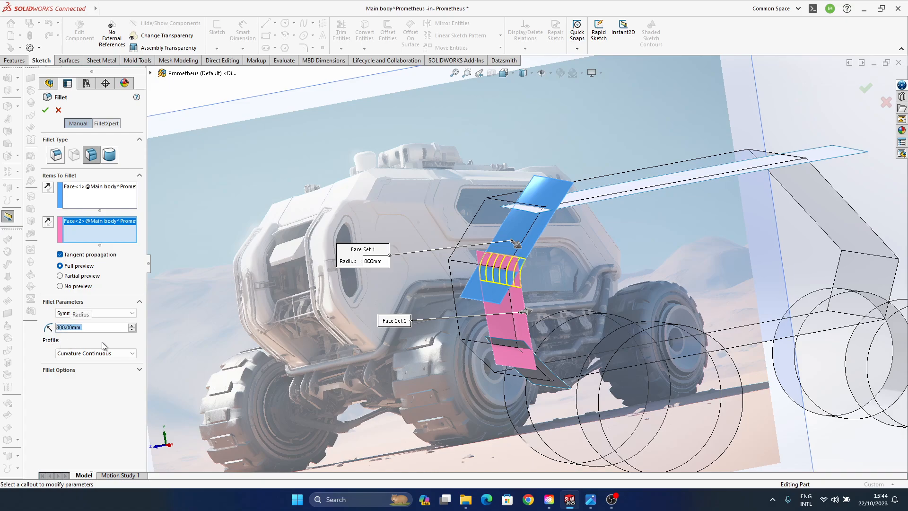
click(865, 89)
- Add an 800 mm curvature-continuous face fillet between the lower sloped surface and the vertical front surface
middle_drag(501, 312, 508, 236)
scroll(504, 300, down, 5)
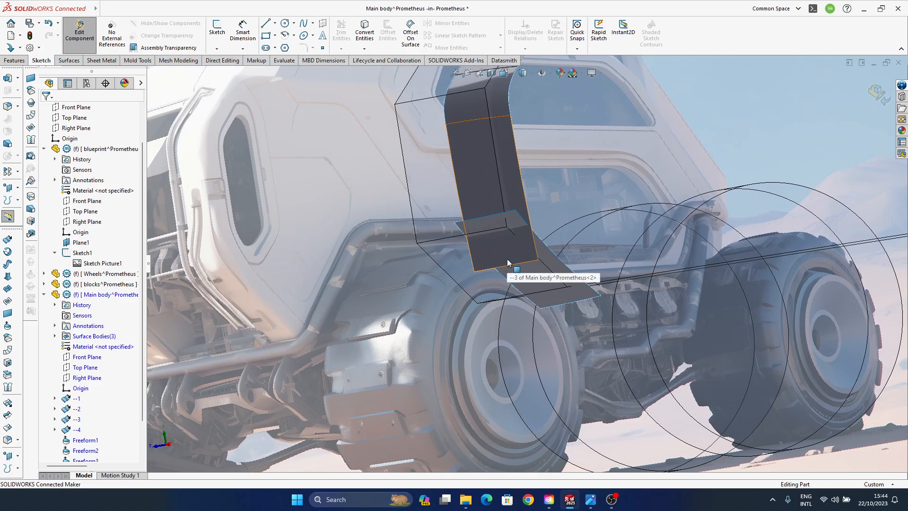
click(9, 439)
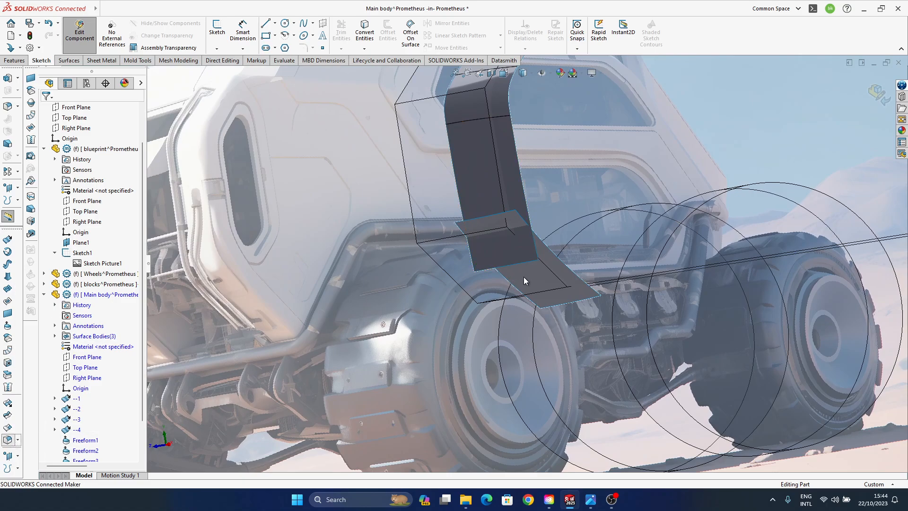
click(562, 279)
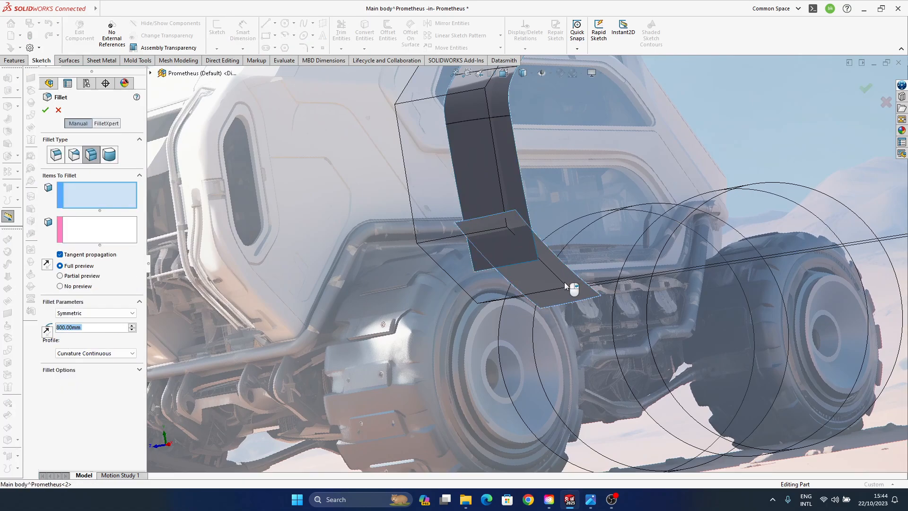
click(514, 189)
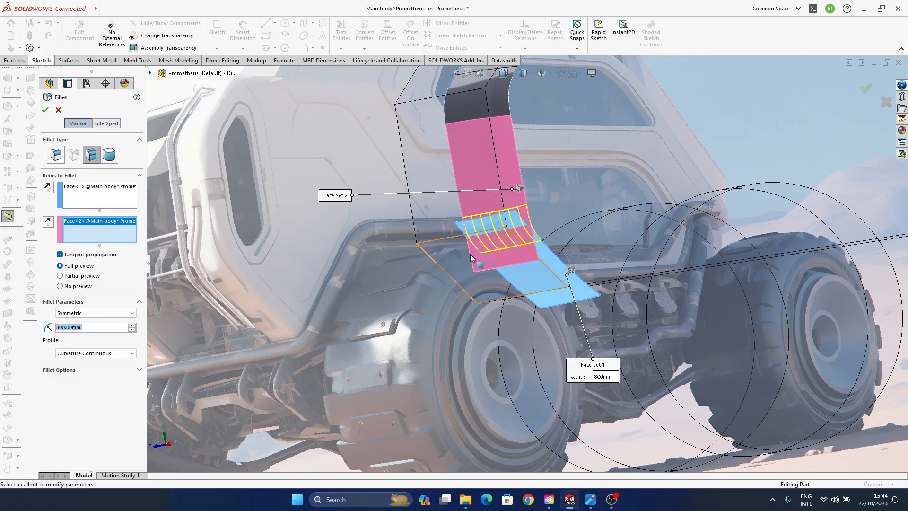
middle_drag(510, 348, 495, 288)
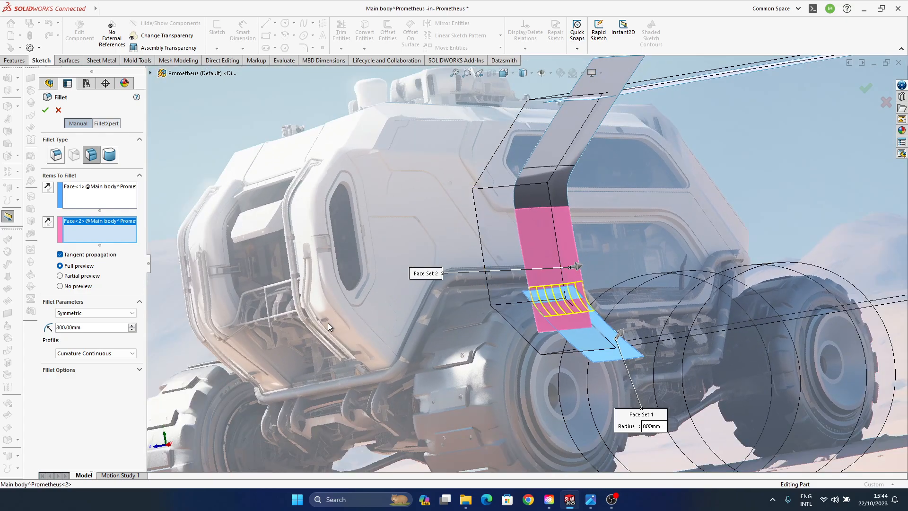
click(866, 89)
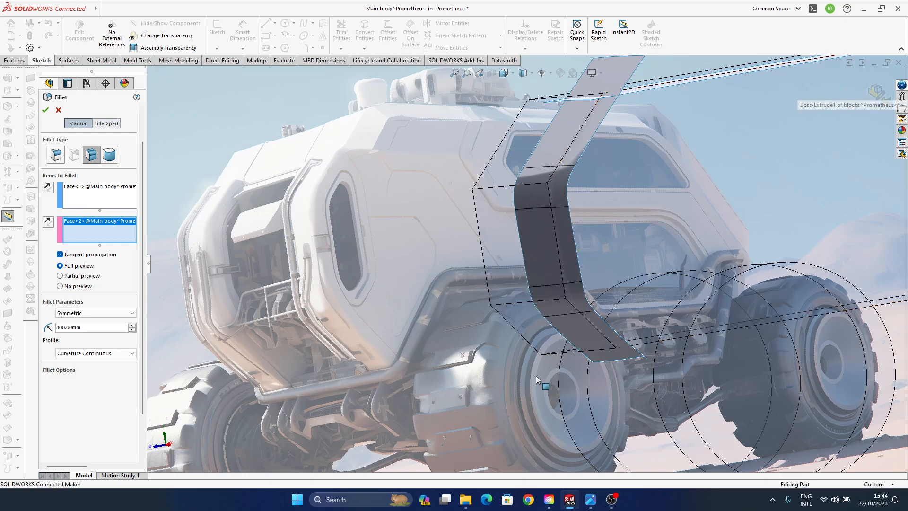
- Set the display style to shaded without edges and apply the Reflective Floor Black scene
middle_drag(444, 307, 473, 301)
middle_drag(383, 290, 671, 156)
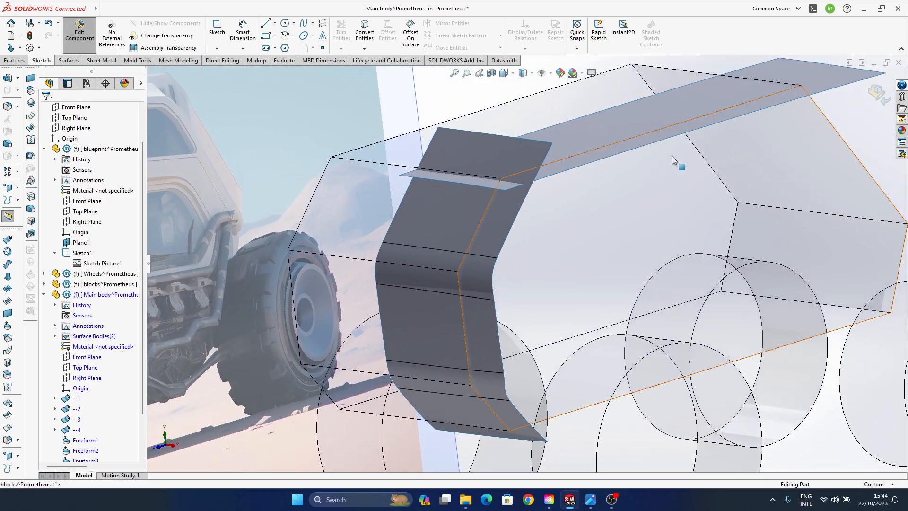
click(523, 73)
click(524, 100)
middle_drag(532, 309, 596, 110)
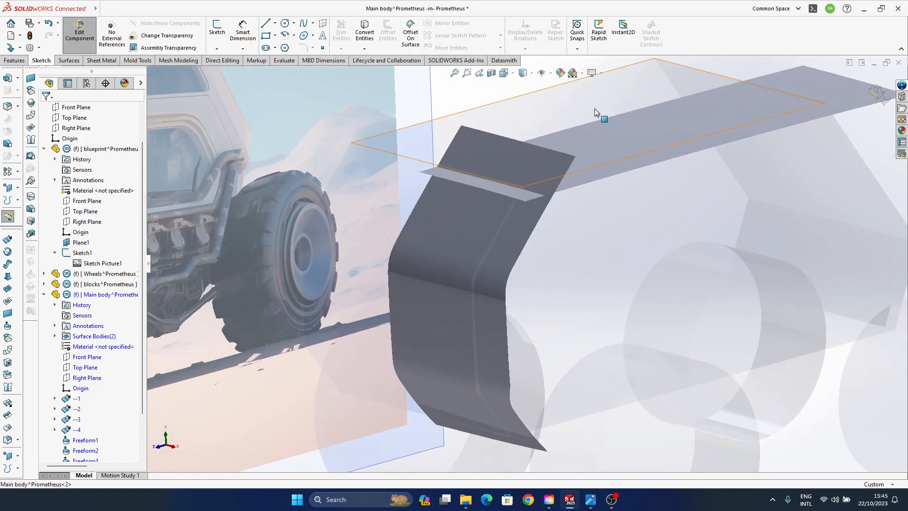
click(581, 73)
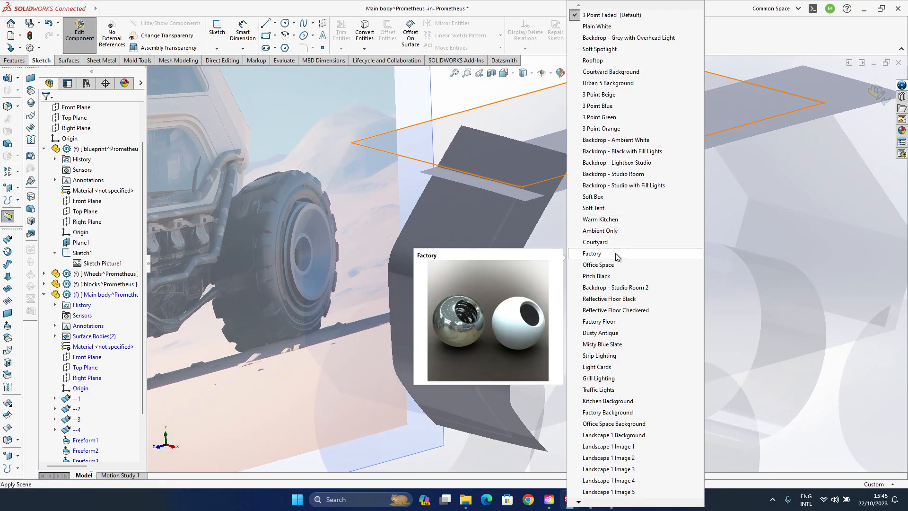
click(615, 299)
- Examine the reflections across the front surfaces and their two fillet blends from several angles
scroll(504, 305, down, 5)
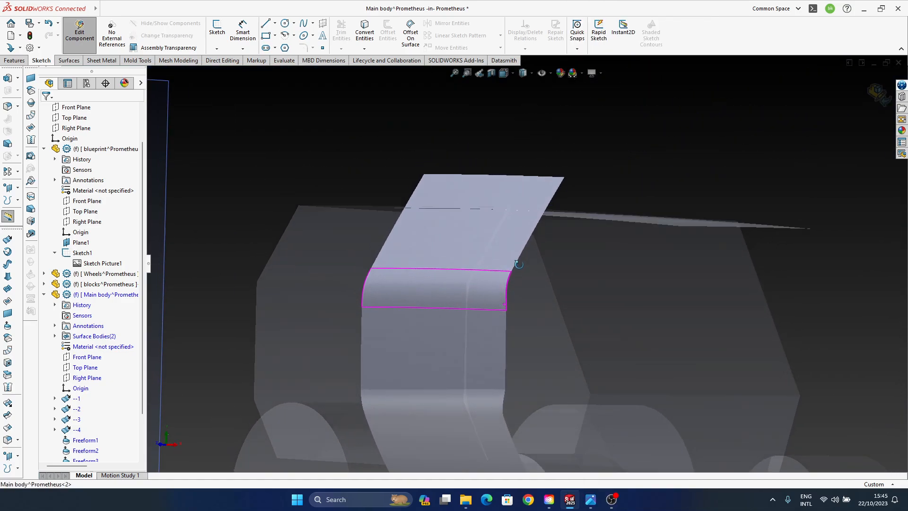
middle_drag(534, 270, 407, 238)
scroll(452, 304, down, 3)
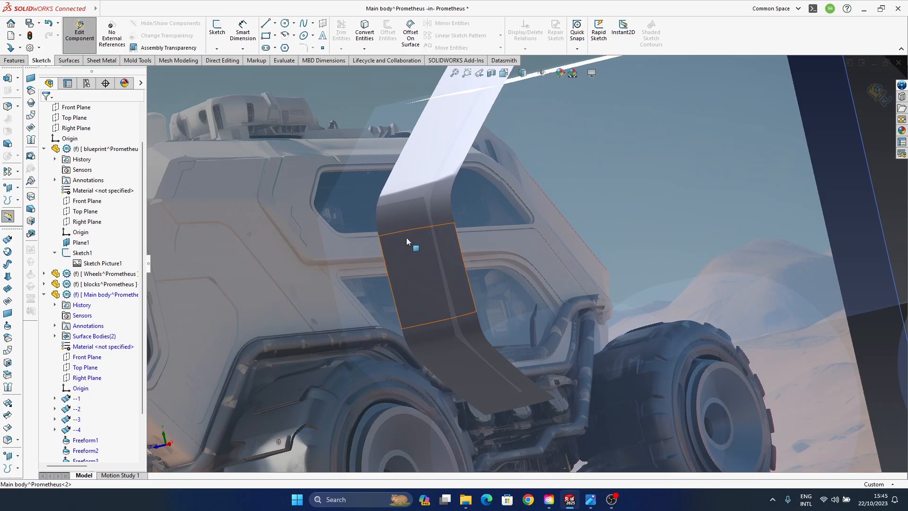
scroll(465, 310, up, 1)
middle_drag(461, 308, 408, 296)
scroll(94, 378, down, 2)
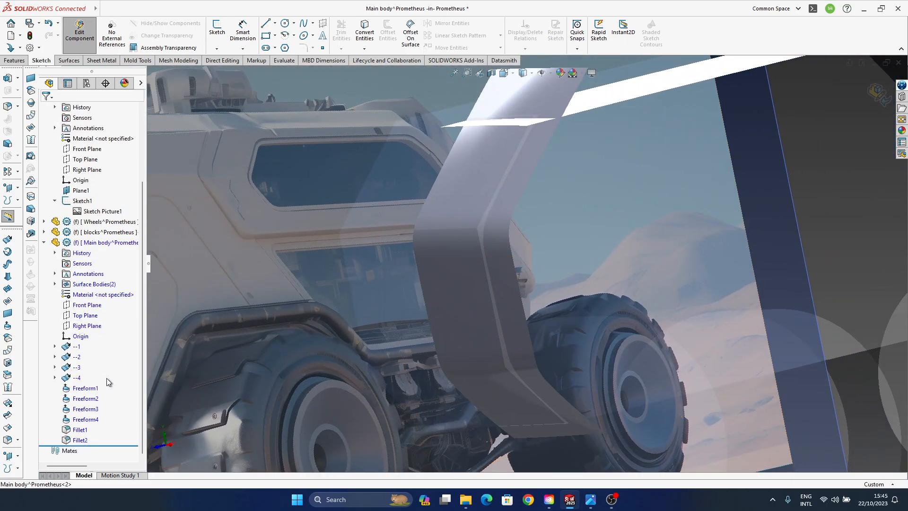
click(86, 410)
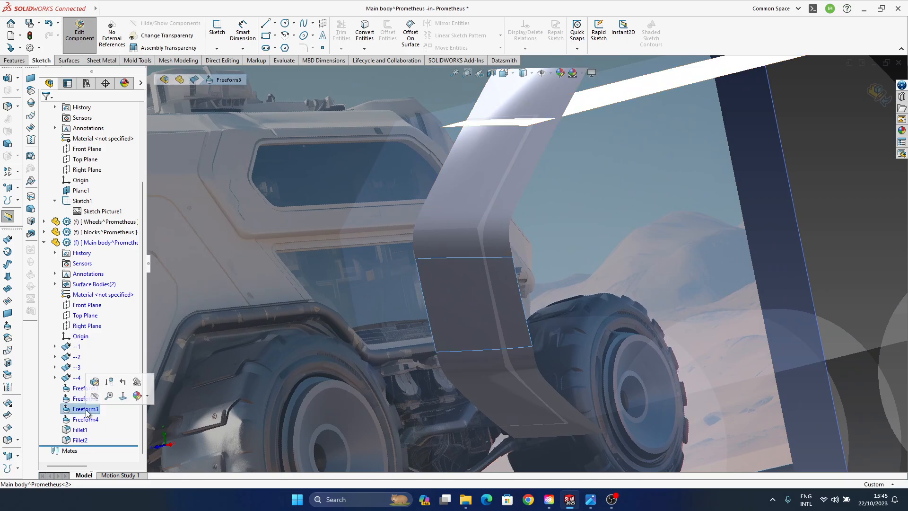
click(94, 382)
middle_drag(454, 331, 485, 364)
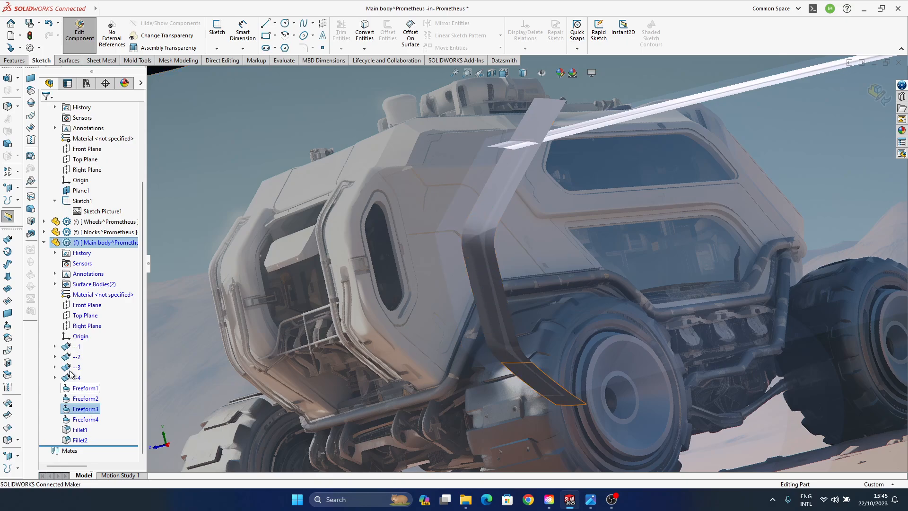
- Show the sketch of surface --3 and set the Right view to see it against the blueprint picture
click(77, 357)
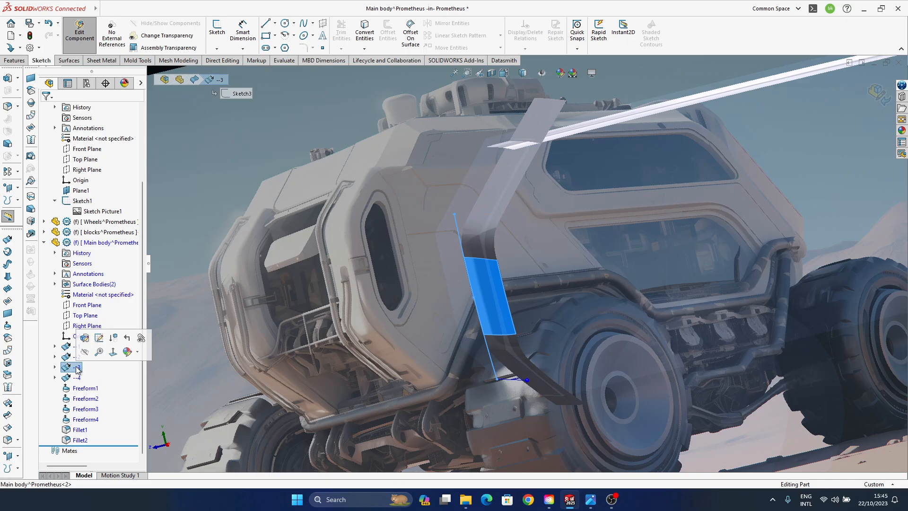
middle_drag(575, 356, 541, 354)
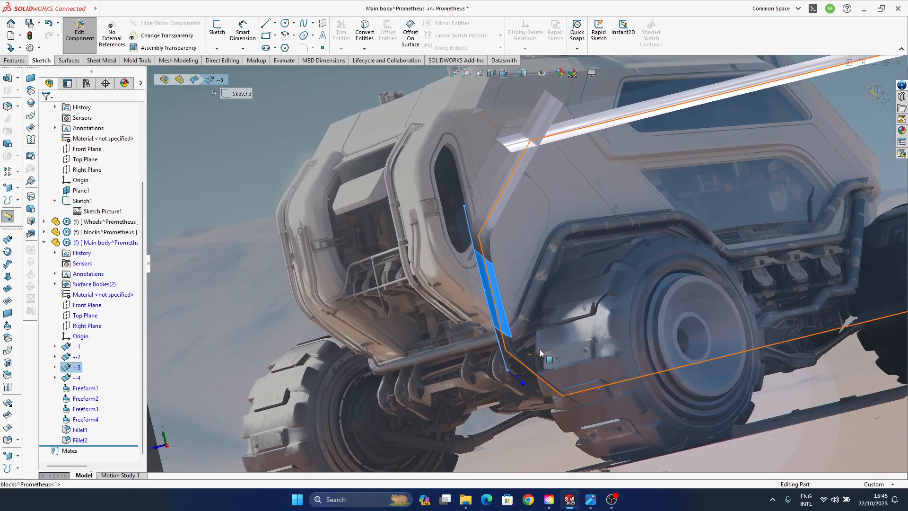
key(space)
click(479, 307)
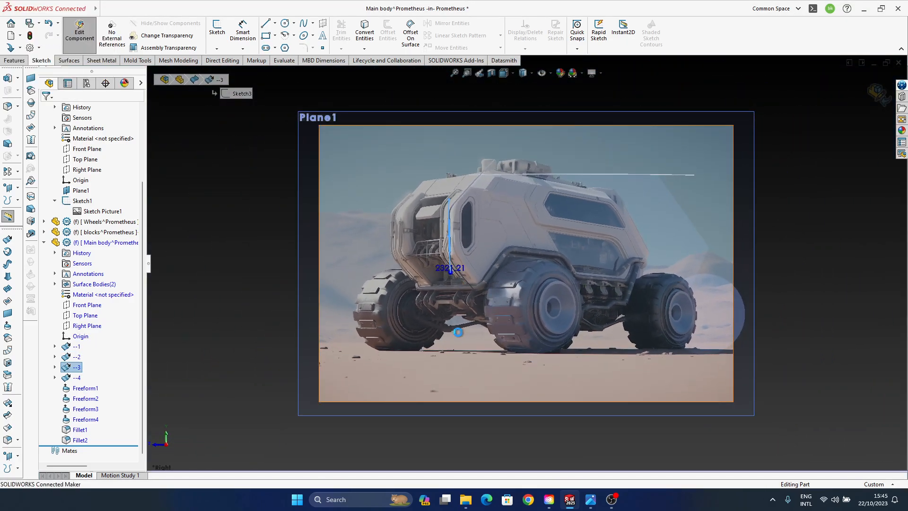
scroll(458, 332, down, 6)
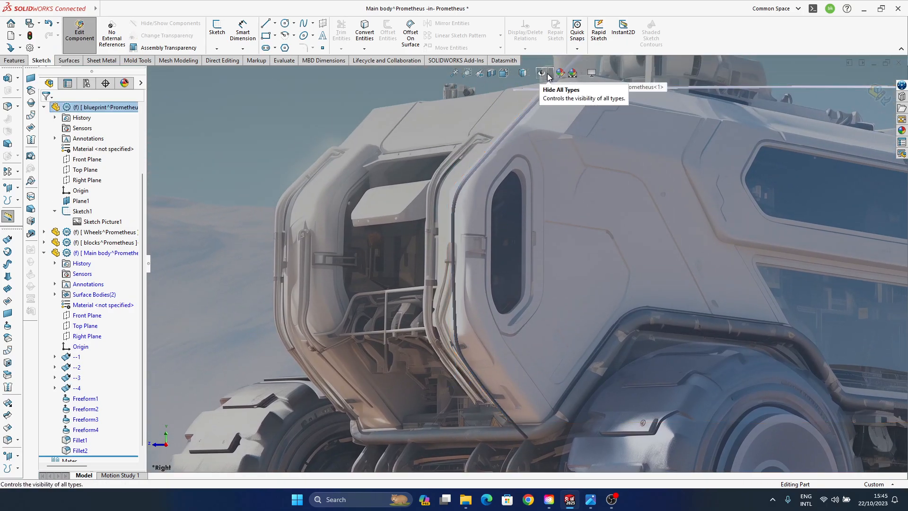
click(76, 368)
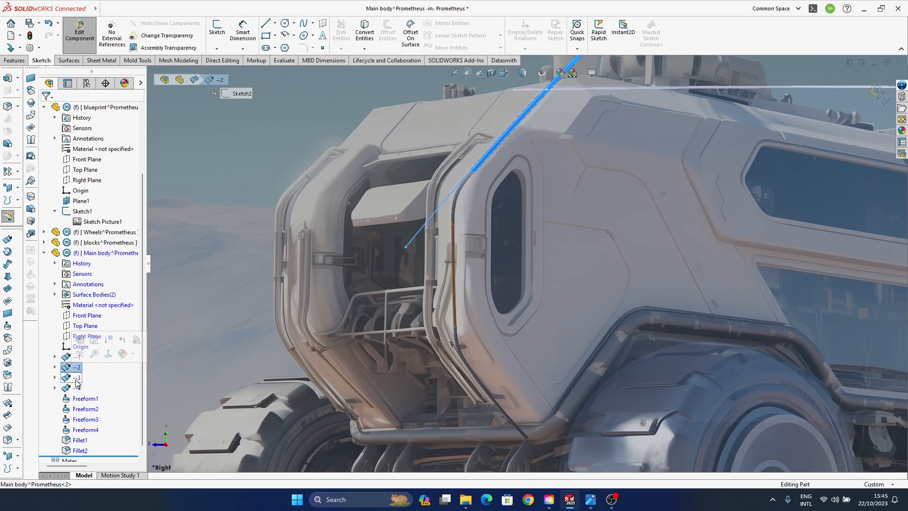
double_click(77, 379)
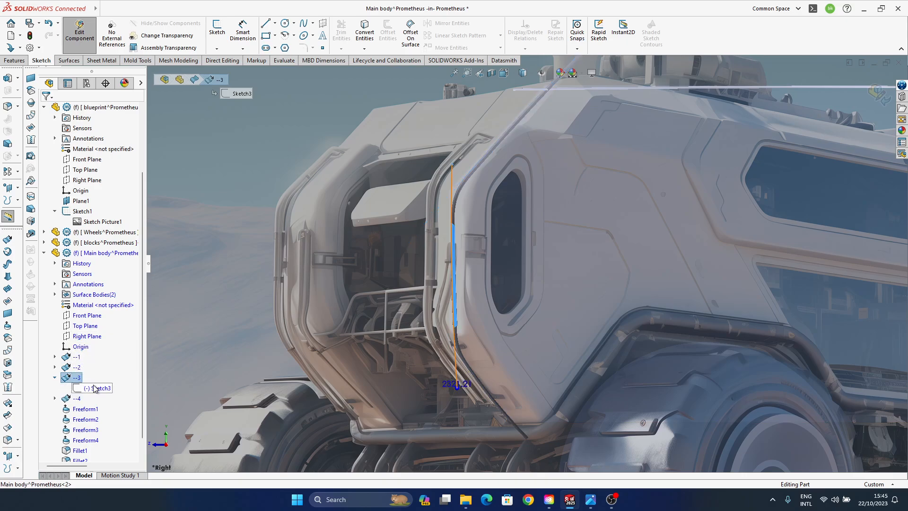
click(94, 386)
click(102, 372)
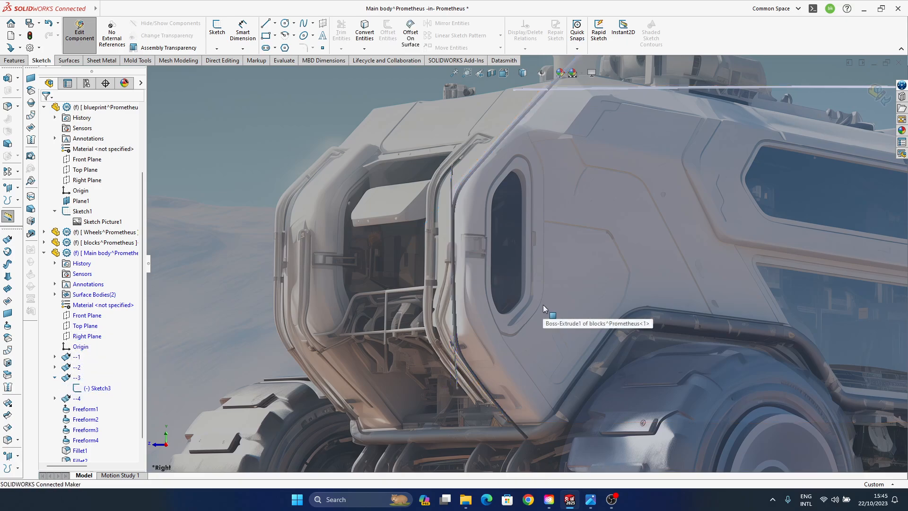
- Move the middle point of surface --3's sketch spline slightly toward the vehicle's front and leave the sketch
scroll(472, 288, down, 3)
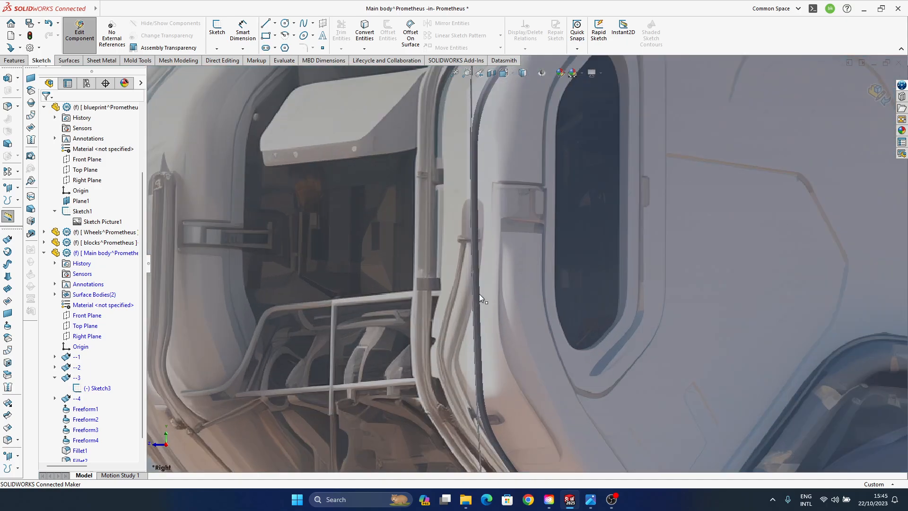
ctrl+middle_drag(478, 294, 440, 309)
drag(434, 288, 432, 287)
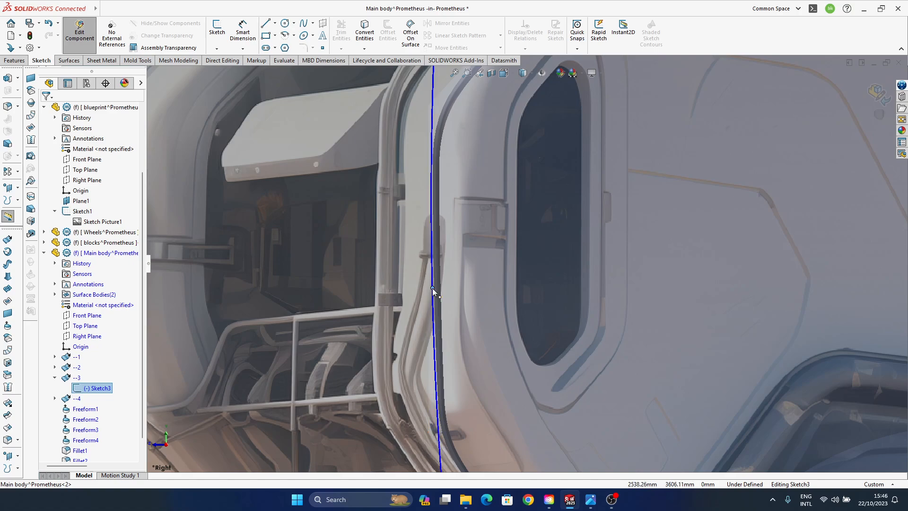
double_click(546, 293)
- Check the smoothness of the front surfaces and fillet blends from several angles, using Zebra Stripes
scroll(487, 297, up, 7)
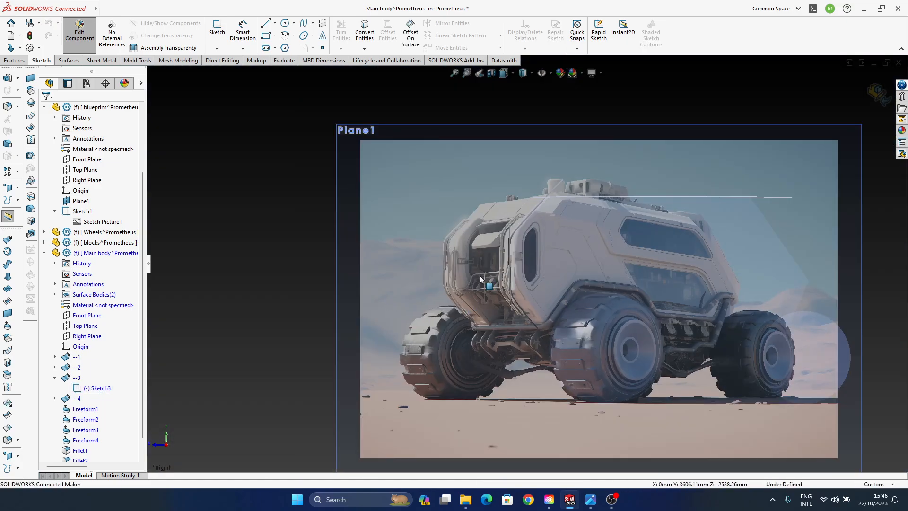
middle_drag(486, 285, 526, 288)
mouse_move(649, 293)
ctrl+middle_down()
mouse_move(463, 336)
mouse_move(501, 362)
mouse_move(554, 347)
mouse_move(460, 306)
mouse_move(466, 320)
mouse_move(512, 324)
mouse_move(519, 307)
mouse_move(510, 322)
mouse_move(506, 307)
mouse_move(499, 331)
mouse_move(504, 386)
mouse_move(504, 333)
mouse_move(537, 287)
mouse_move(563, 193)
ctrl+middle_up()
scroll(466, 320, down, 2)
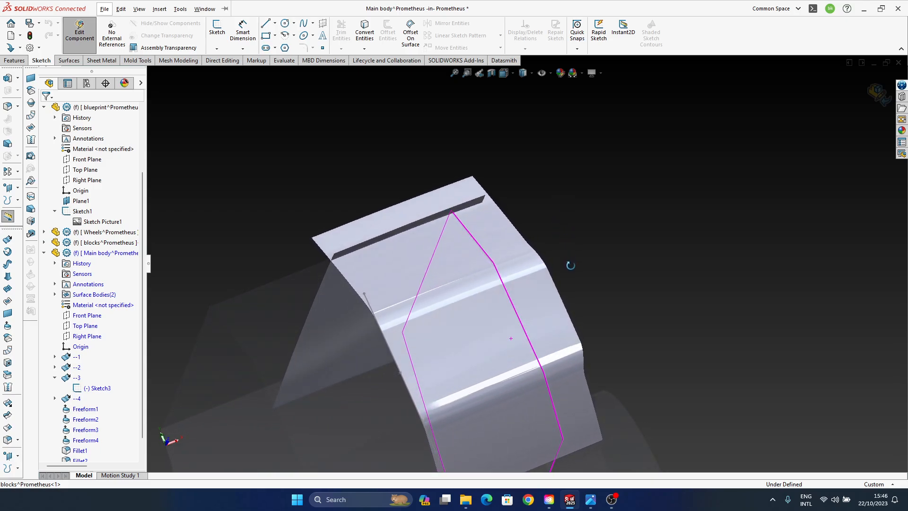
middle_drag(570, 266, 442, 345)
scroll(541, 384, up, 3)
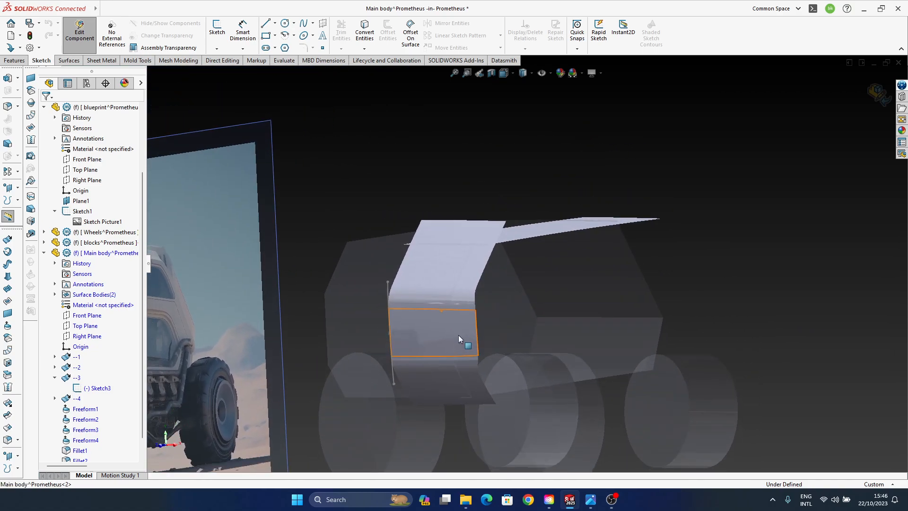
click(286, 61)
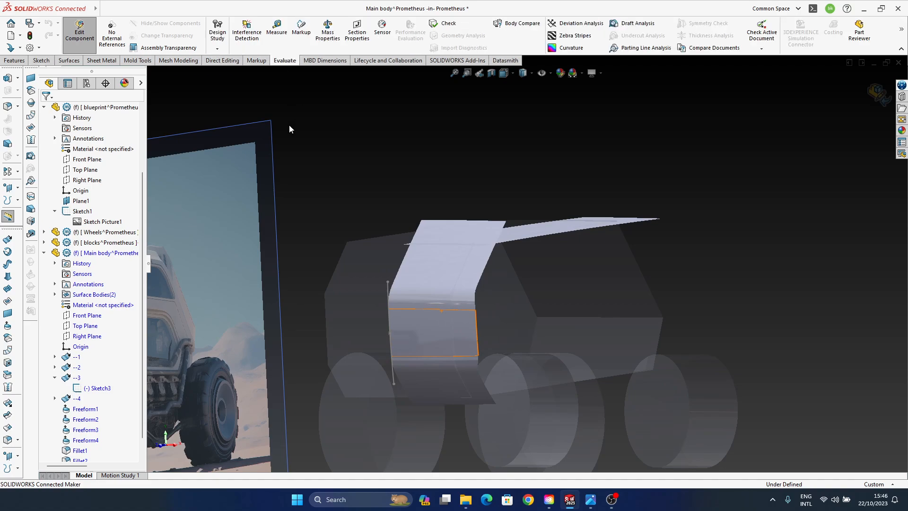
click(572, 35)
key(Escape)
middle_drag(476, 310, 559, 330)
scroll(432, 319, down, 3)
click(574, 35)
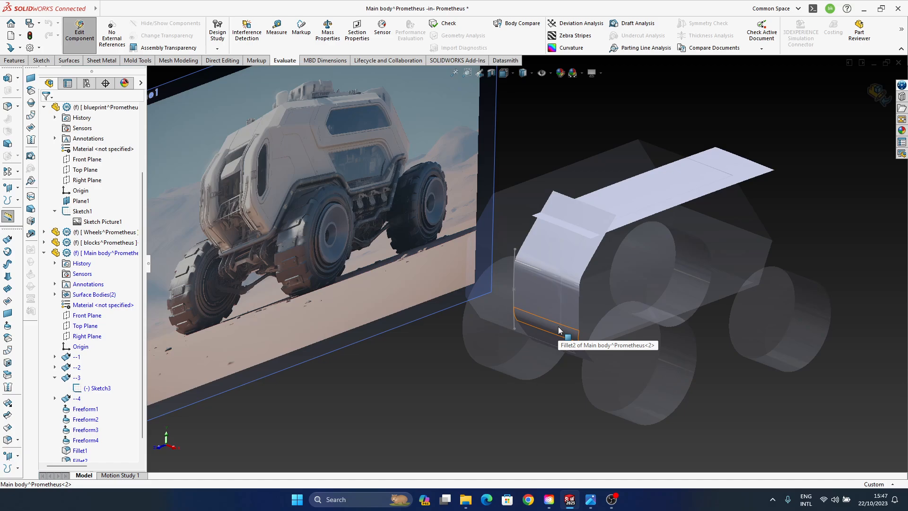
- Compare the front surfaces with the blueprint picture and switch to the image viewer showing the original vehicle image
middle_drag(559, 329, 472, 341)
middle_drag(350, 328, 500, 340)
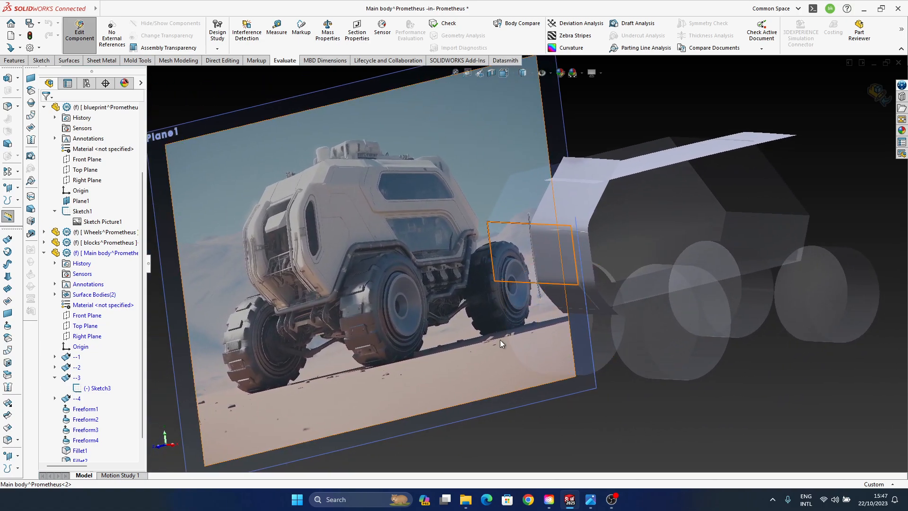
click(591, 500)
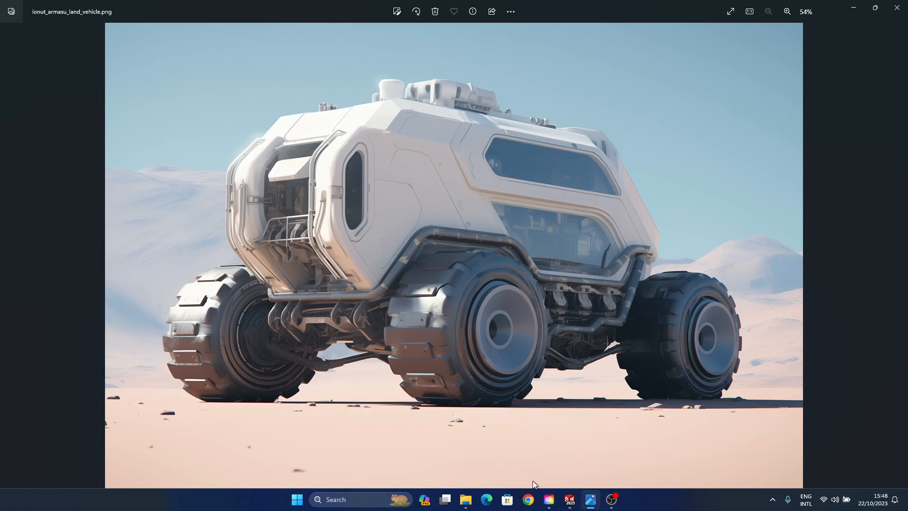
- Switch back to SOLIDWORKS and compare the front and roof surfaces with the blueprint picture from several angles
click(570, 506)
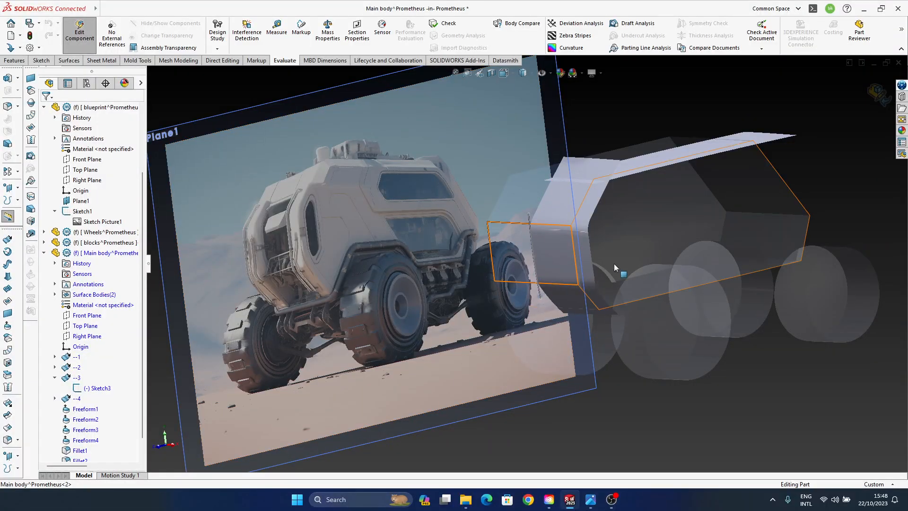
middle_drag(614, 264, 520, 291)
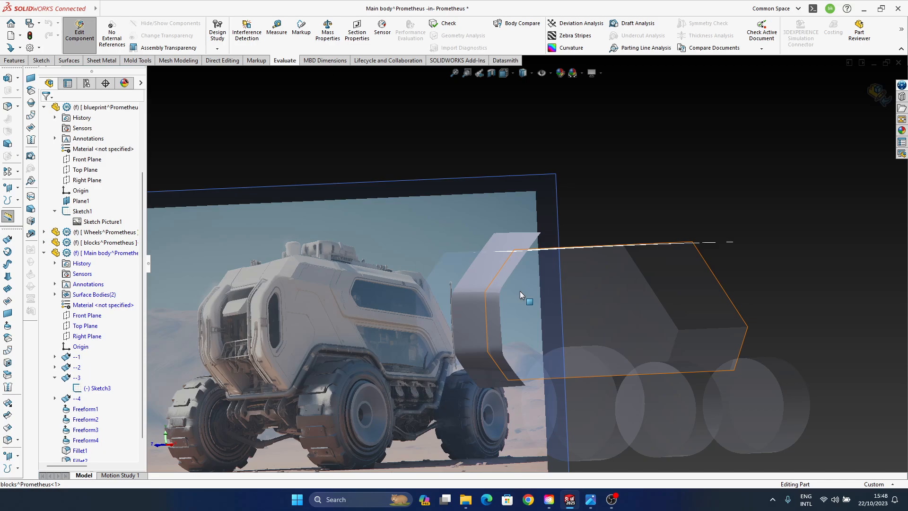
middle_drag(520, 291, 567, 273)
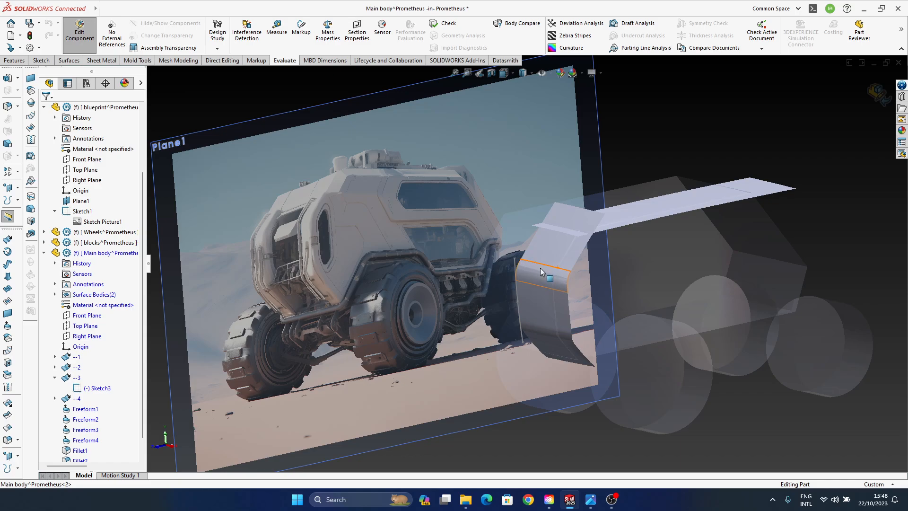
ctrl+middle_drag(591, 263, 533, 266)
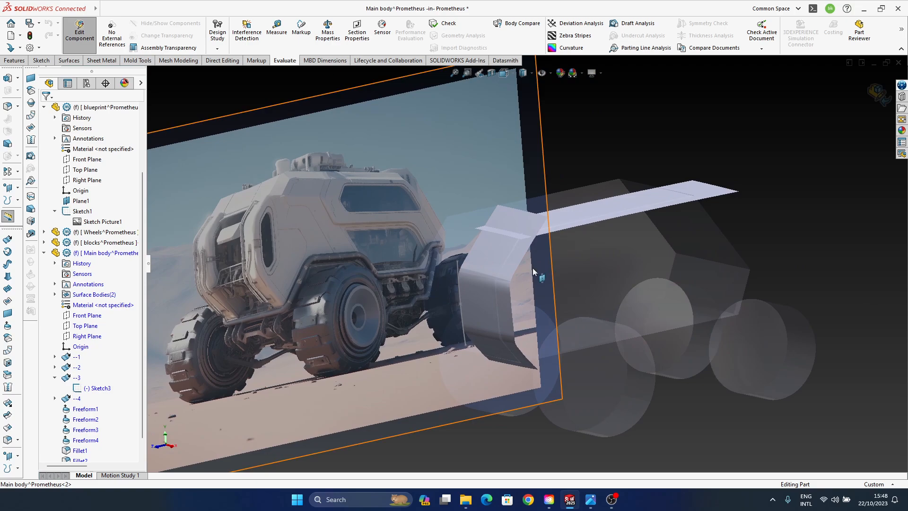
middle_click(518, 258)
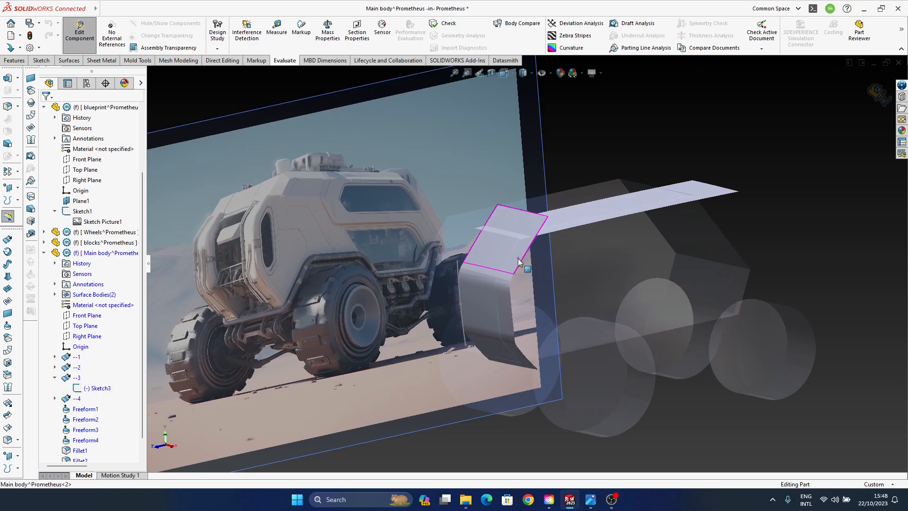
middle_drag(518, 259, 544, 281)
ctrl+middle_drag(544, 281, 522, 326)
scroll(523, 325, down, 3)
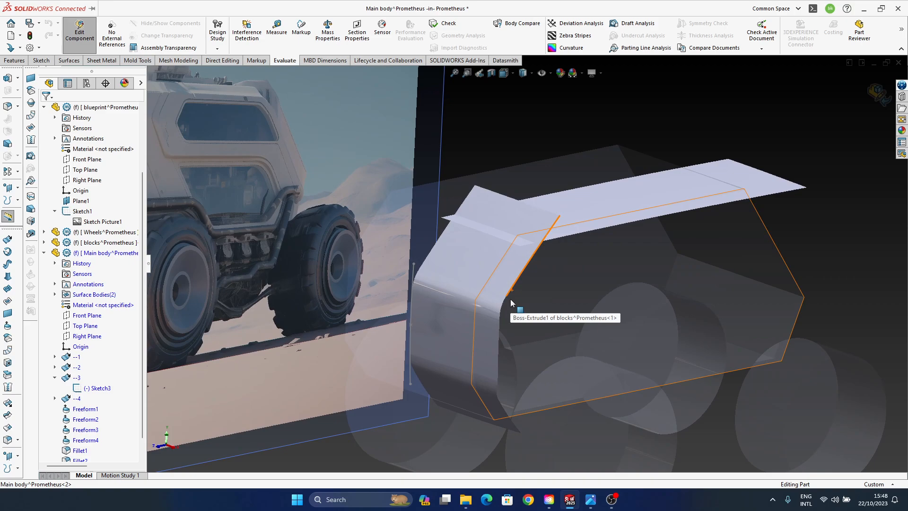
middle_drag(472, 318, 510, 315)
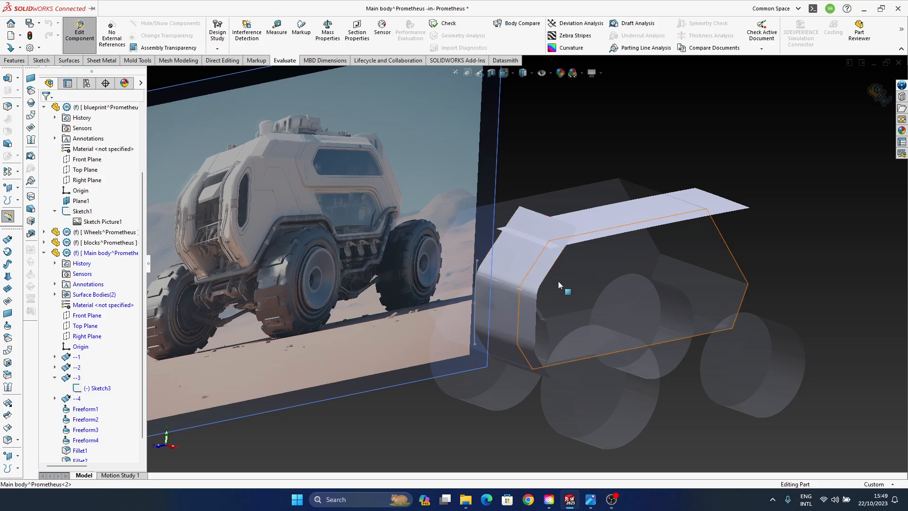
ctrl+middle_drag(548, 273, 562, 283)
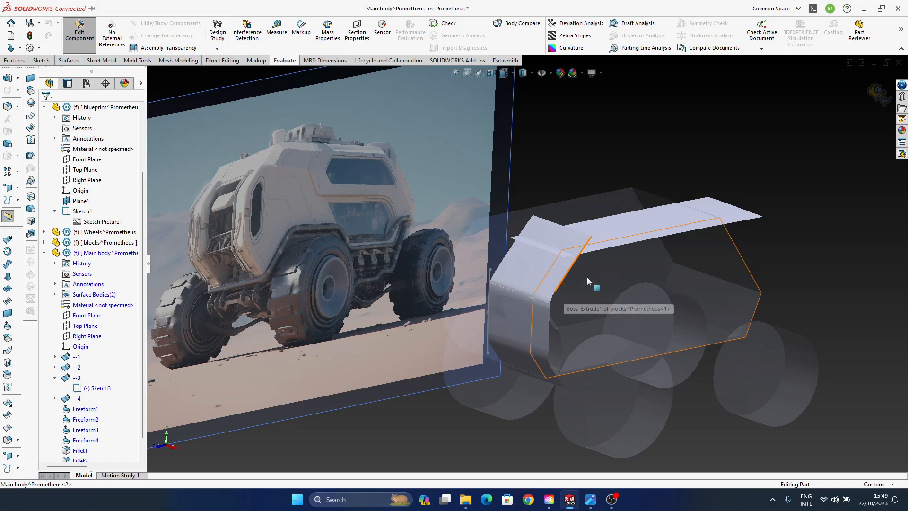
middle_drag(584, 284, 475, 291)
scroll(543, 244, down, 3)
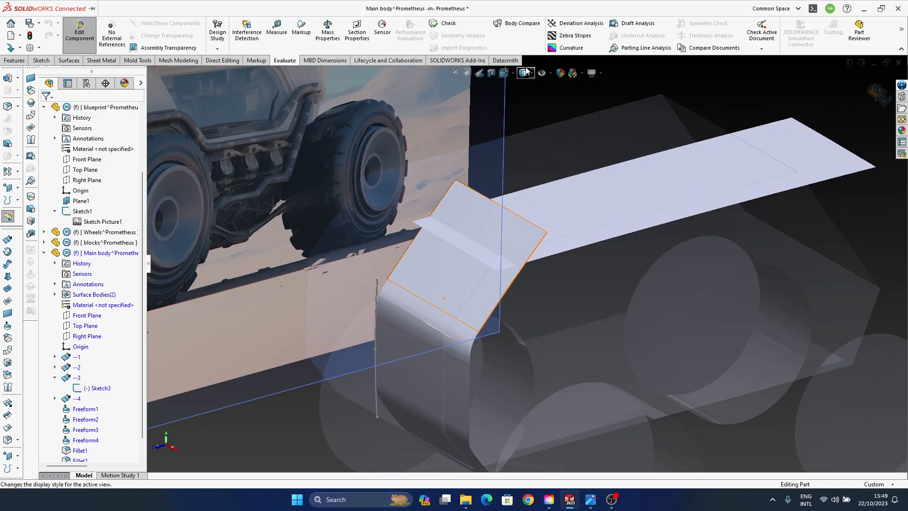
- Set the display style to shaded with visible edges
click(533, 73)
click(527, 87)
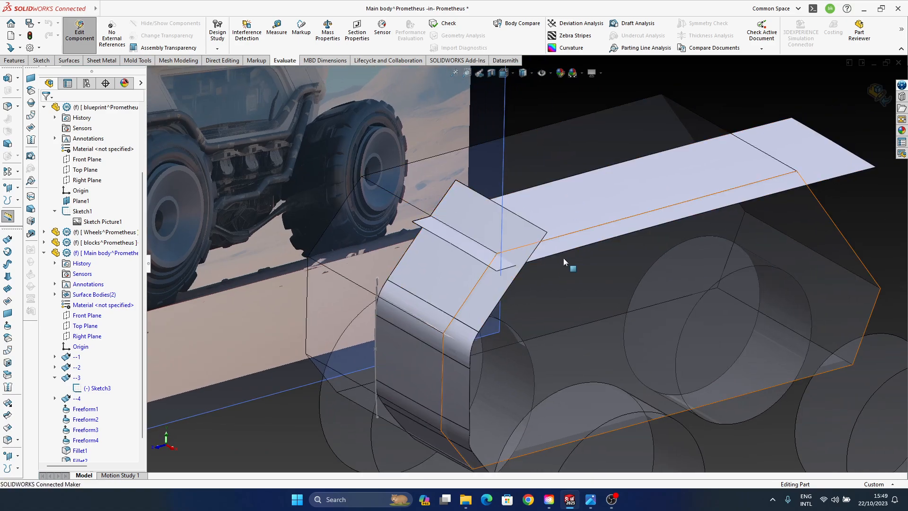
scroll(532, 268, up, 3)
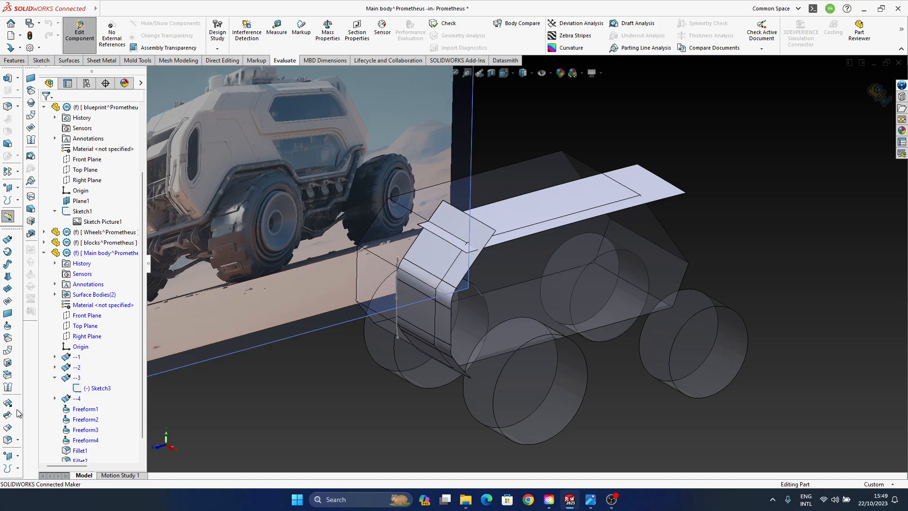
- Set up a curvature-continuous face fillet between the slanted upper front face and the roof surface, reversing the roof's face normal
click(7, 439)
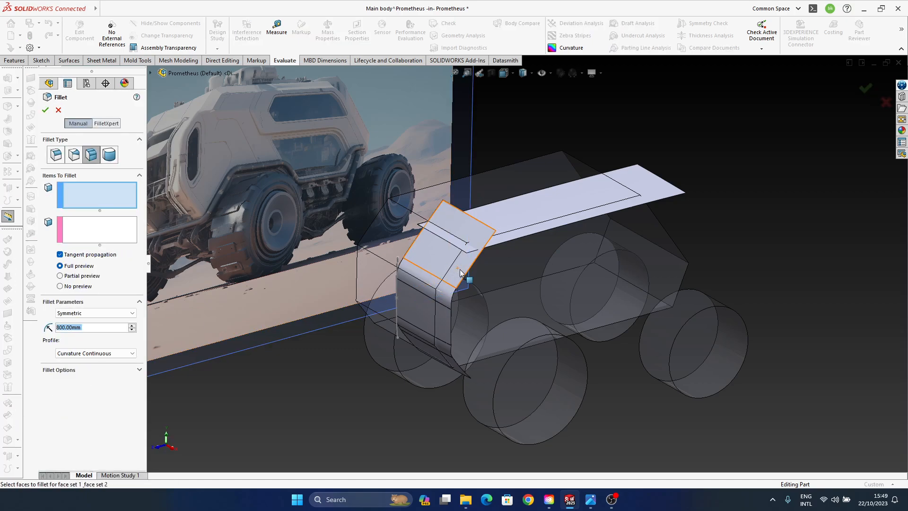
click(463, 264)
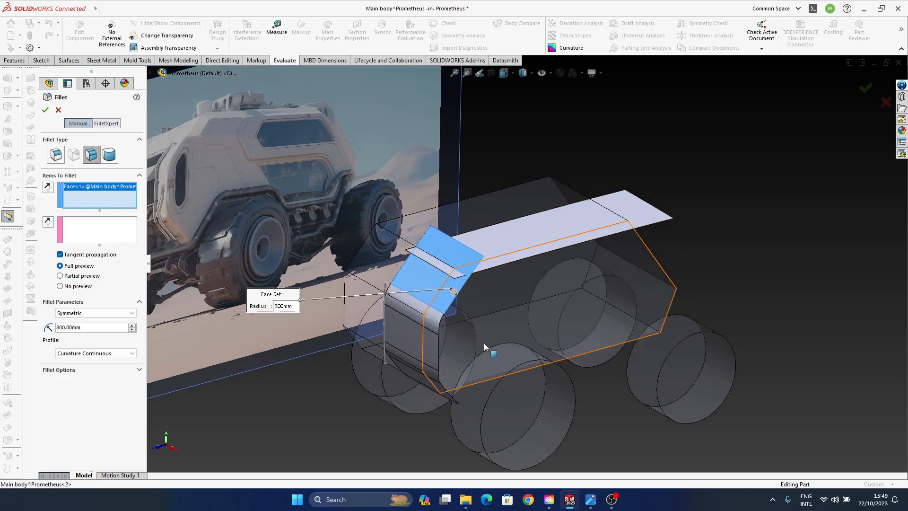
click(71, 236)
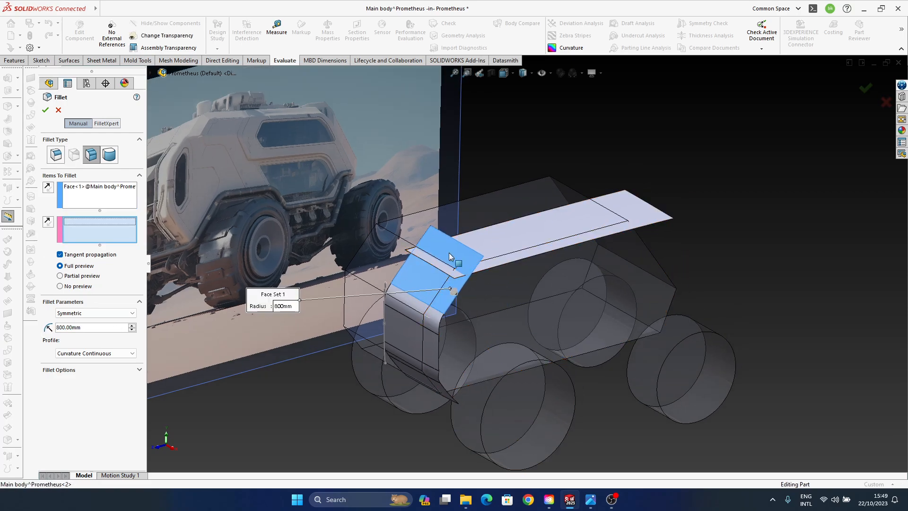
click(512, 240)
scroll(521, 238, down, 2)
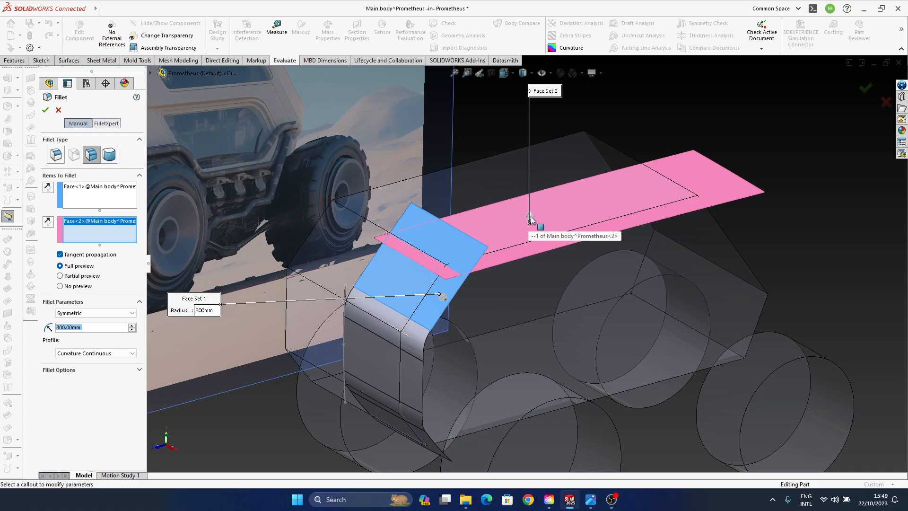
click(531, 217)
click(536, 219)
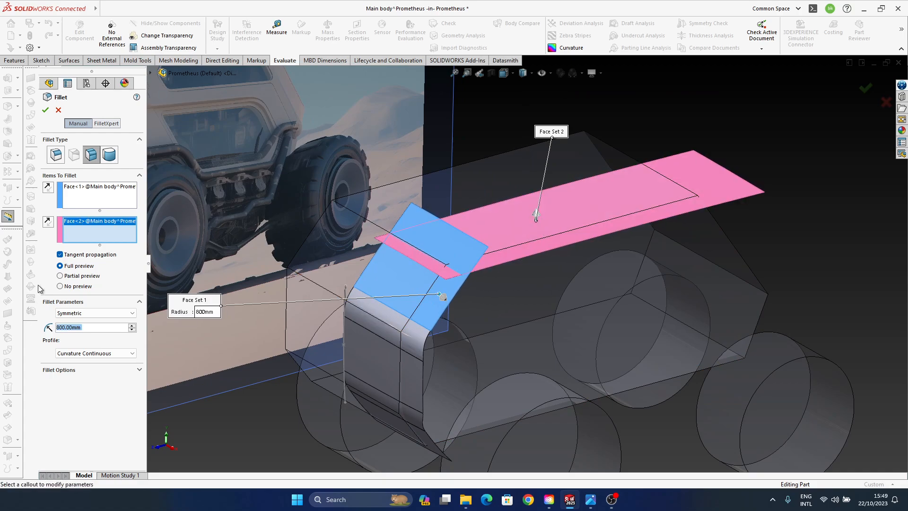
ctrl+middle_drag(568, 307, 568, 287)
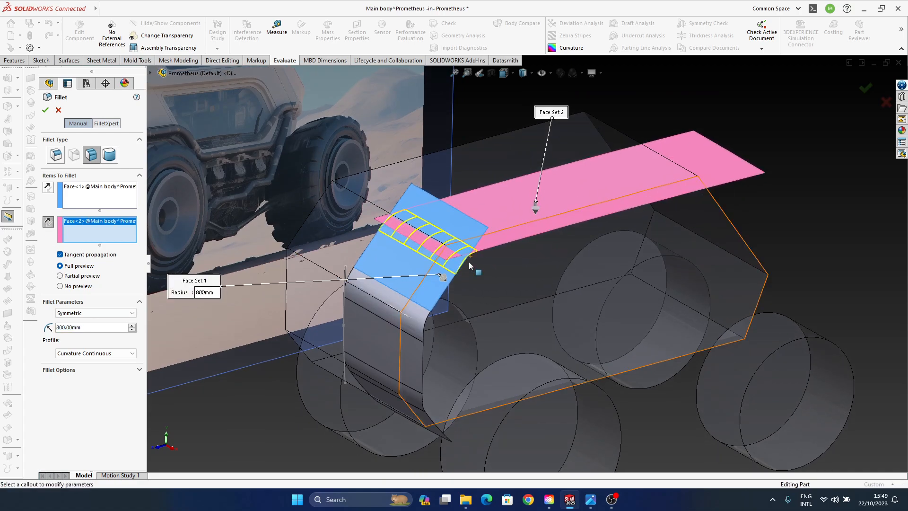
- Set the face fillet's radius to 100 mm and accept it
drag(90, 327, 1, 329)
text(100)
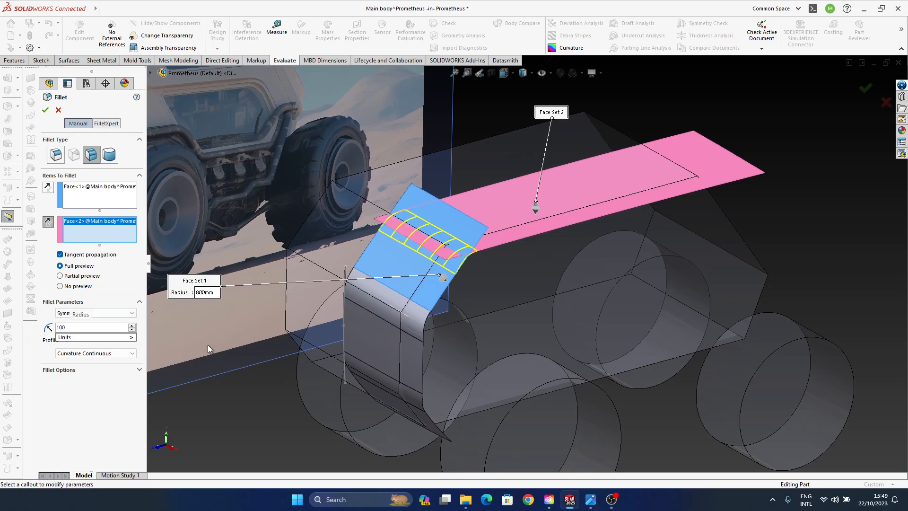
key(Return)
middle_drag(513, 326, 516, 282)
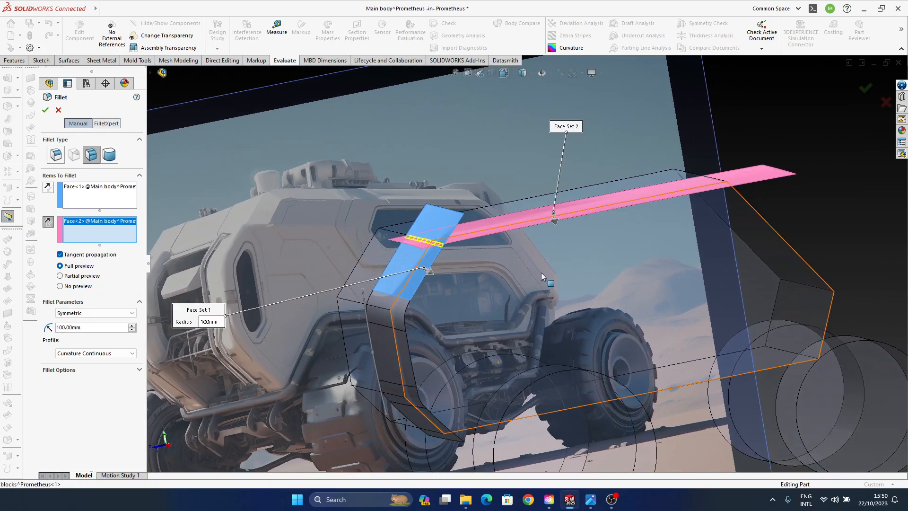
click(865, 88)
- Reopen the fillet between the front and roof surfaces to review its radius and profile settings
middle_drag(370, 256, 449, 249)
scroll(449, 249, down, 2)
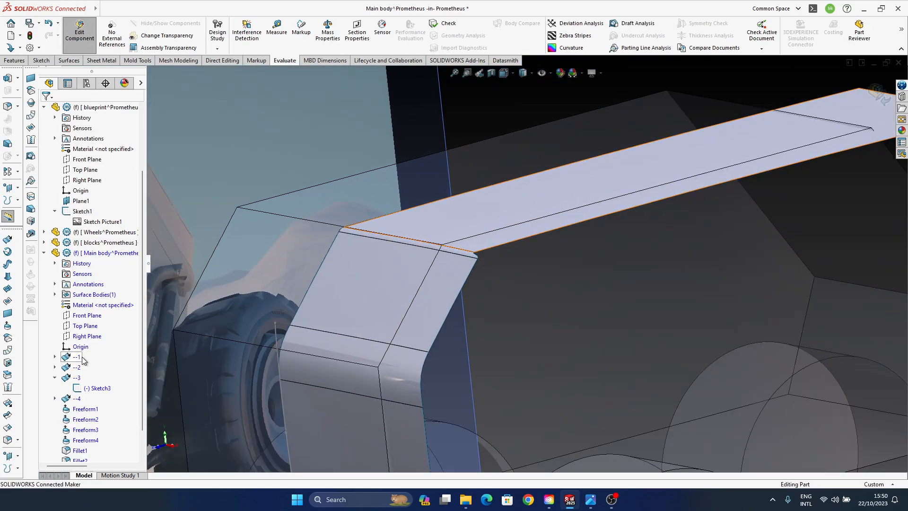
scroll(109, 394, down, 1)
right_click(84, 440)
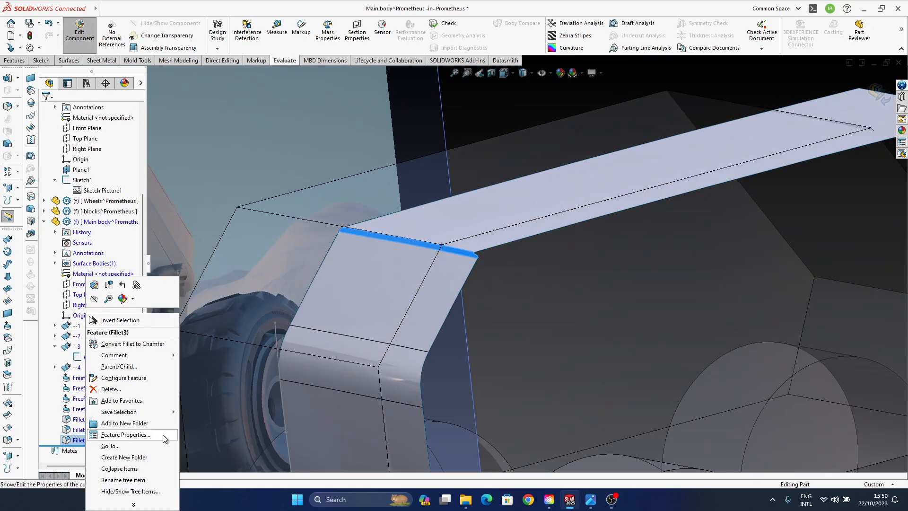
click(94, 285)
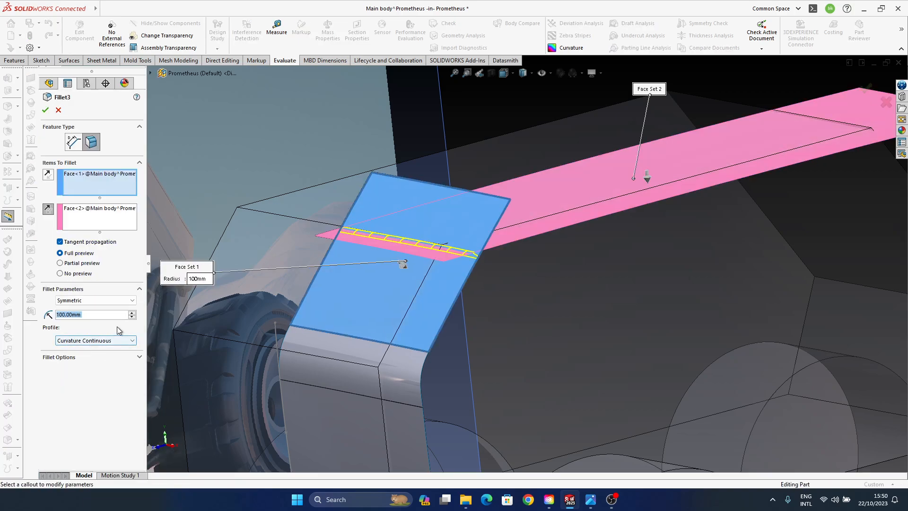
click(867, 89)
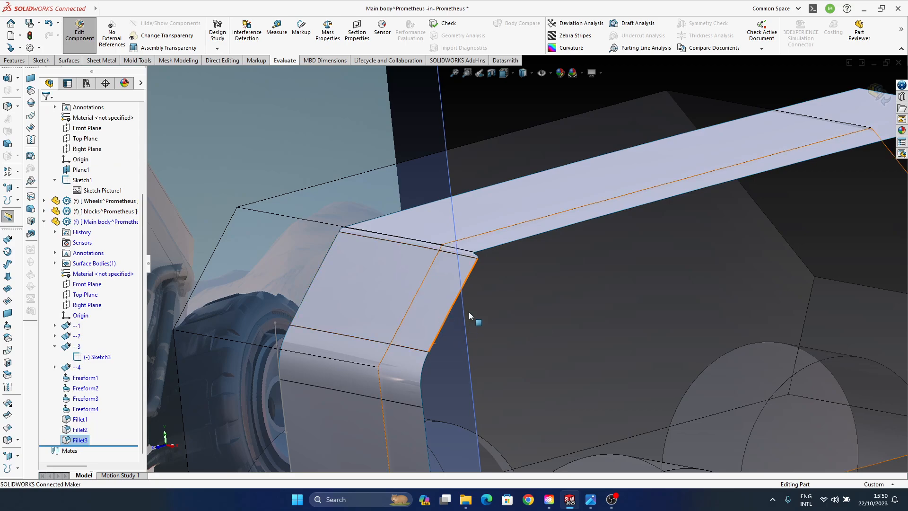
- Examine the filleted front and roof surfaces from several angles against the body block and the blueprint picture
middle_drag(464, 256, 399, 330)
scroll(427, 379, up, 3)
scroll(402, 331, down, 4)
middle_drag(458, 351, 612, 301)
scroll(415, 361, down, 5)
scroll(450, 346, up, 5)
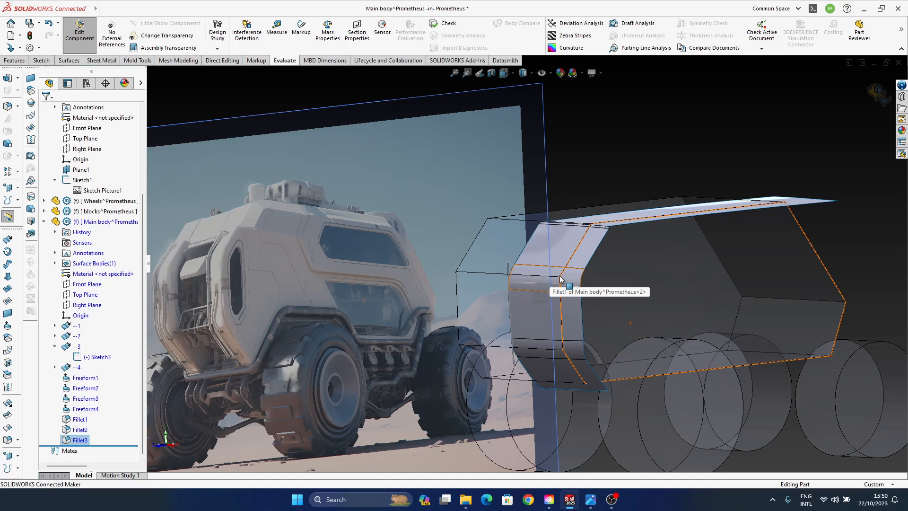
ctrl+middle_drag(591, 282, 566, 288)
mouse_move(560, 241)
ctrl+middle_down()
mouse_move(538, 314)
mouse_move(579, 327)
ctrl+middle_up()
scroll(314, 281, up, 2)
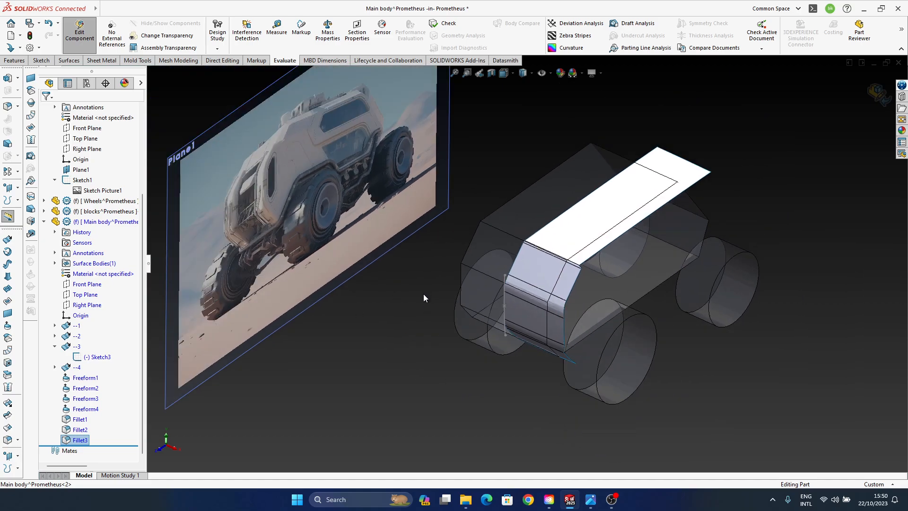
mouse_move(423, 298)
middle_down()
mouse_move(477, 267)
mouse_move(330, 178)
middle_up()
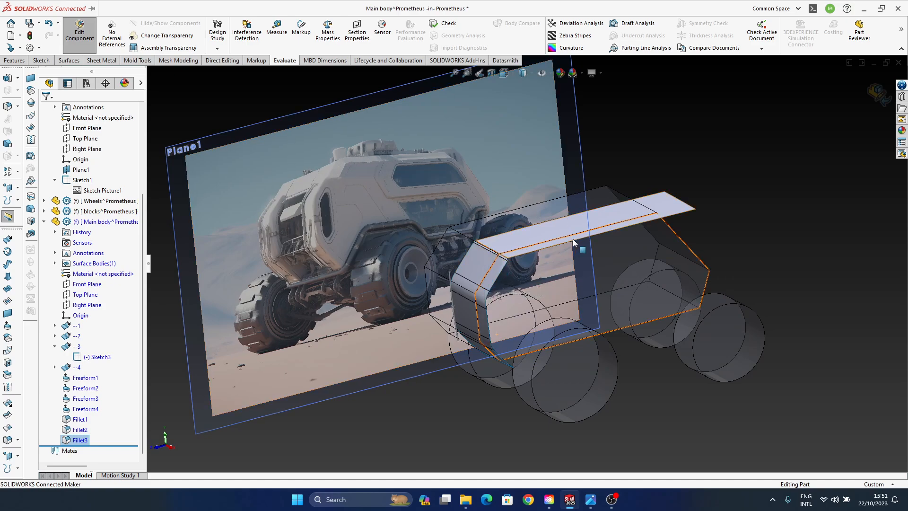
middle_drag(544, 271, 535, 308)
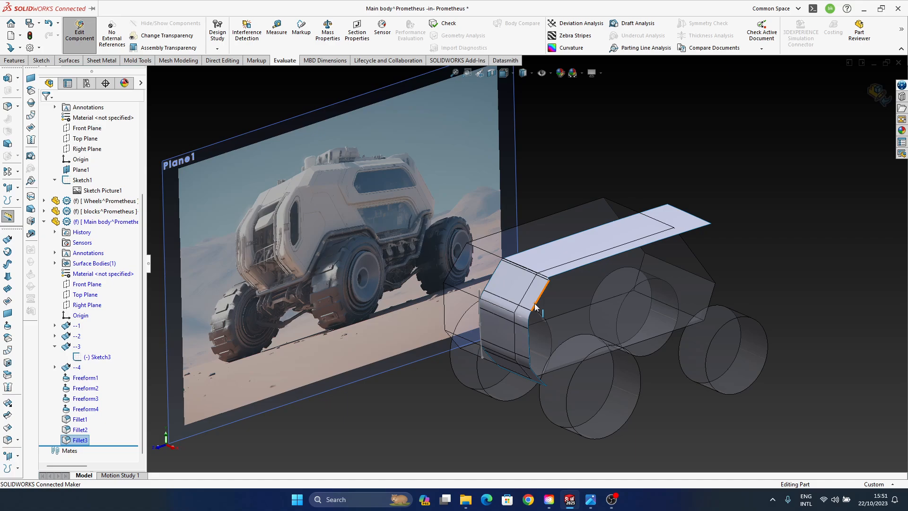
middle_drag(536, 308, 392, 330)
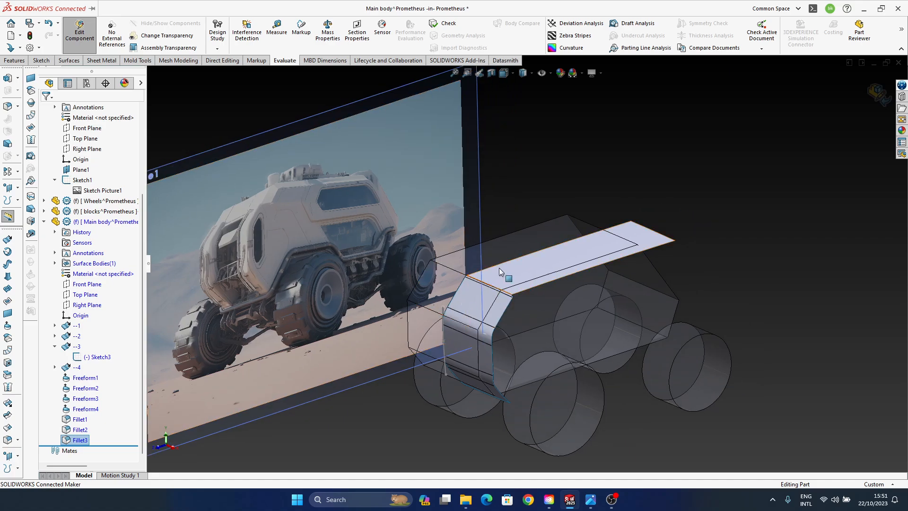
middle_drag(504, 275, 565, 352)
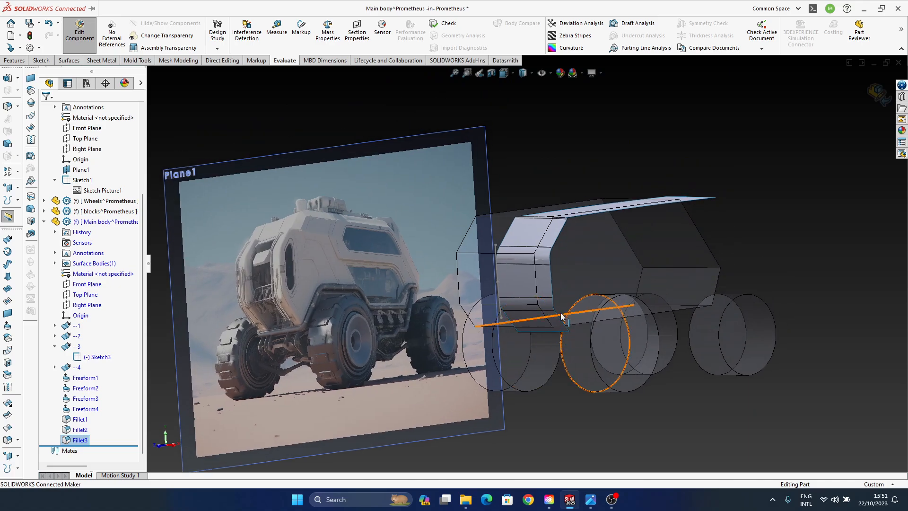
middle_drag(563, 316, 558, 338)
scroll(558, 337, down, 2)
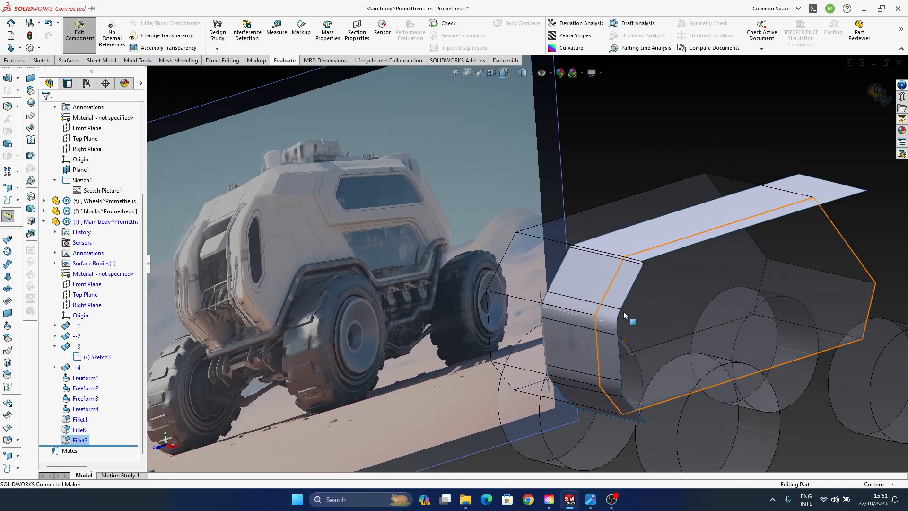
middle_drag(594, 309, 568, 286)
scroll(614, 281, up, 1)
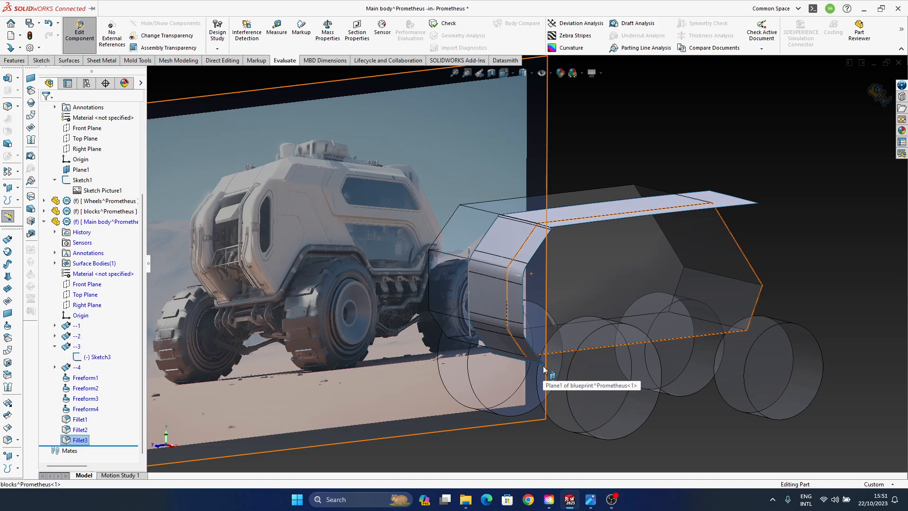
mouse_move(544, 369)
middle_down()
mouse_move(424, 380)
mouse_move(492, 392)
mouse_move(445, 326)
mouse_move(530, 345)
middle_up()
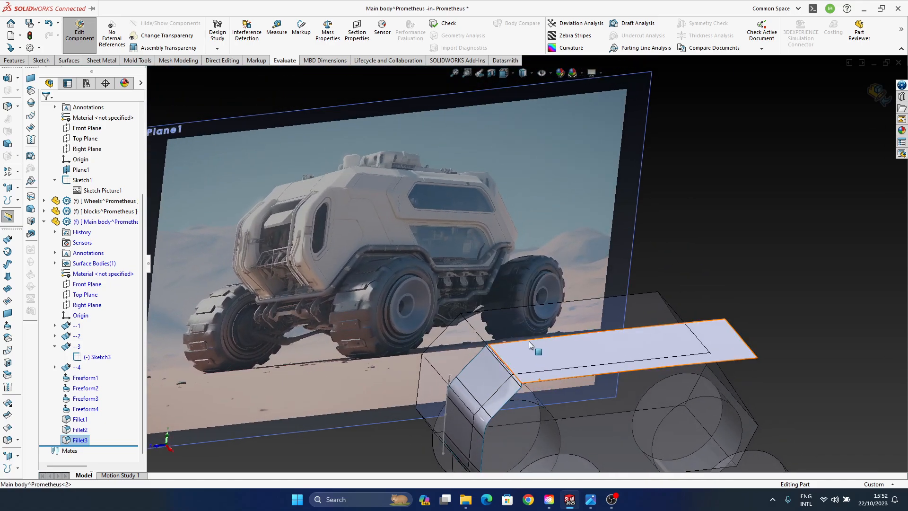
middle_drag(530, 345, 497, 212)
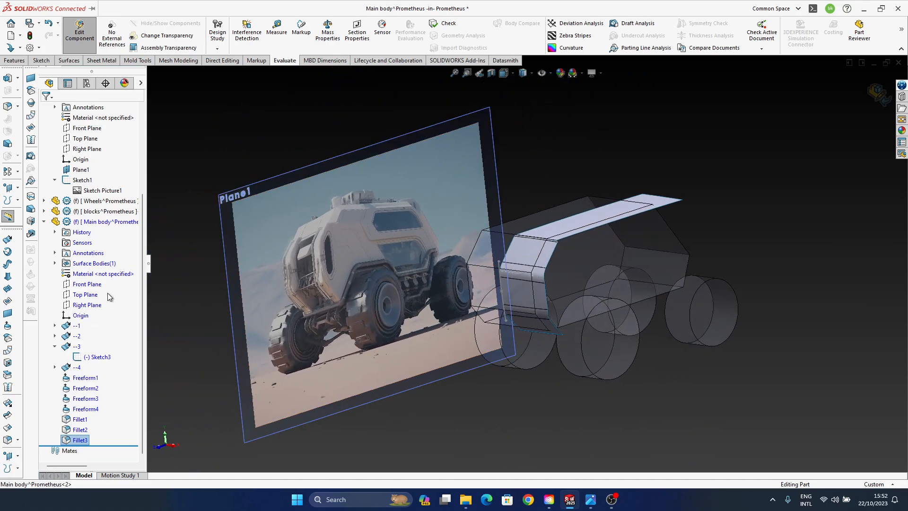
- Sketch a near-vertical three-point spline about 4670 mm long on the Main body's Front Plane, just inside the body's outer side
click(79, 295)
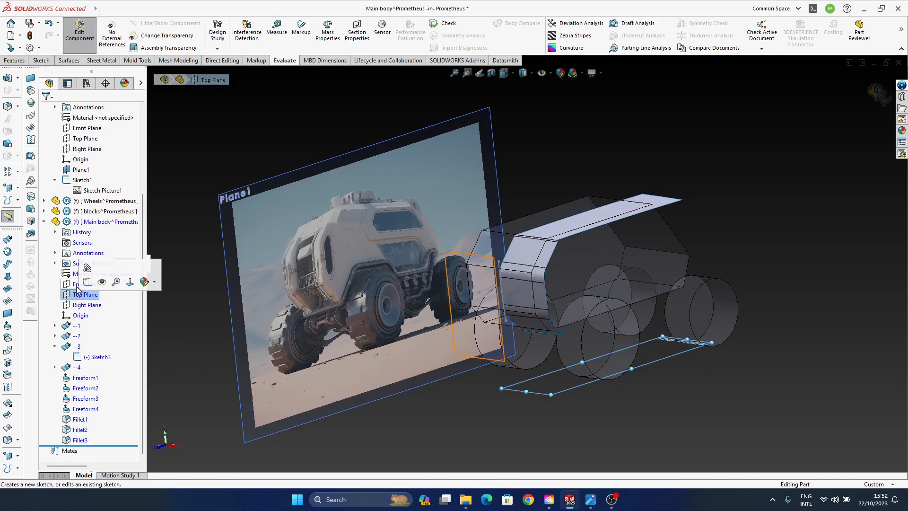
click(81, 283)
click(85, 272)
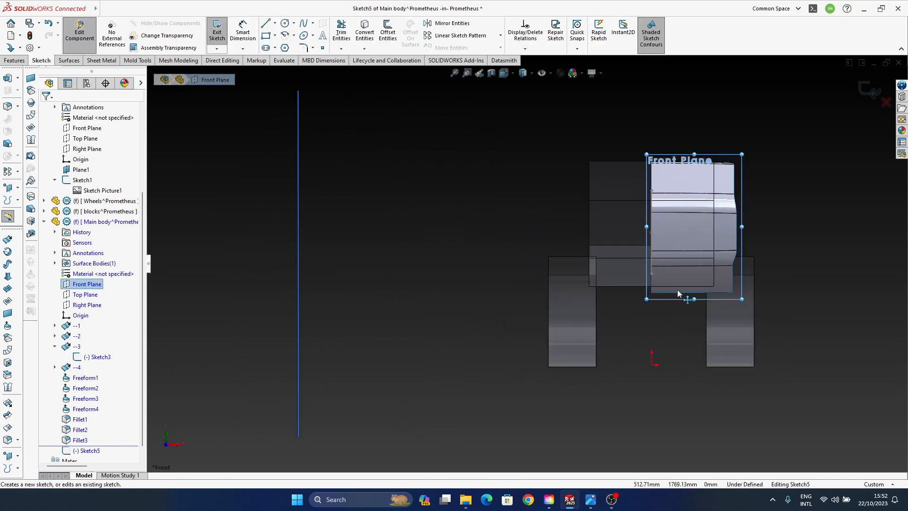
scroll(454, 313, down, 3)
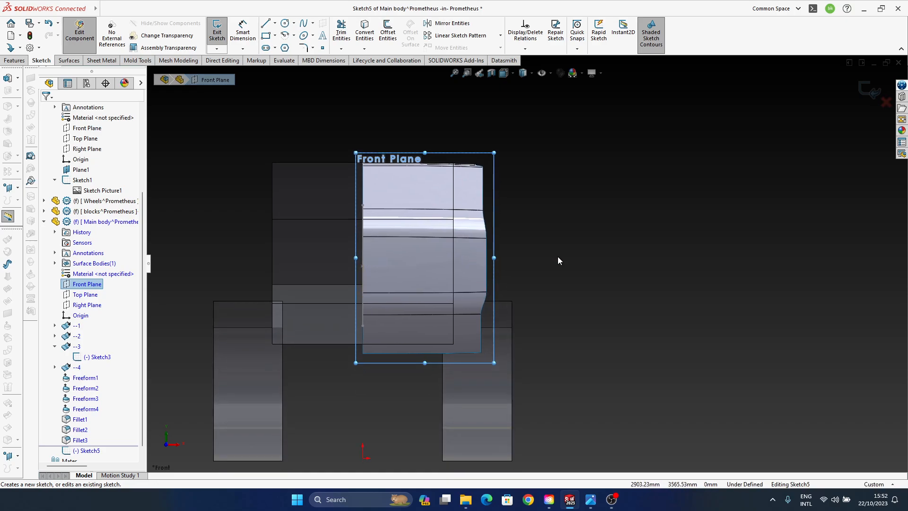
click(609, 223)
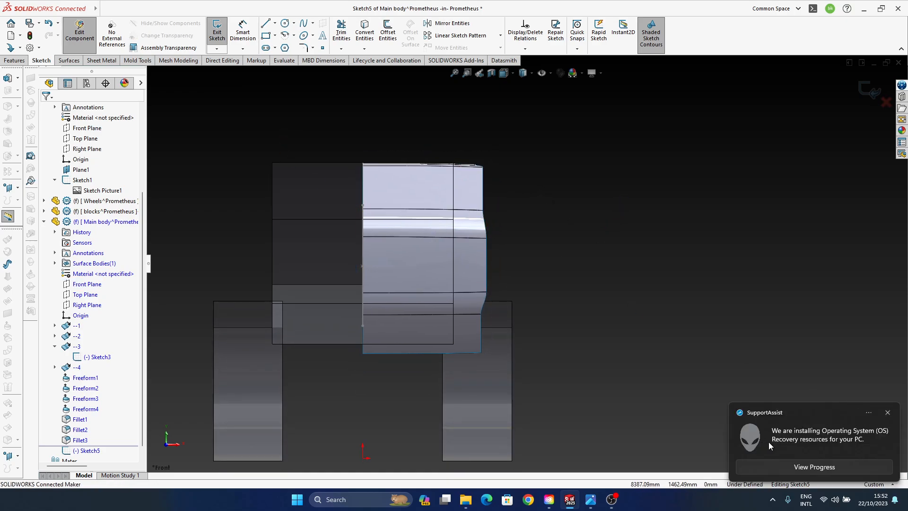
click(887, 413)
click(303, 23)
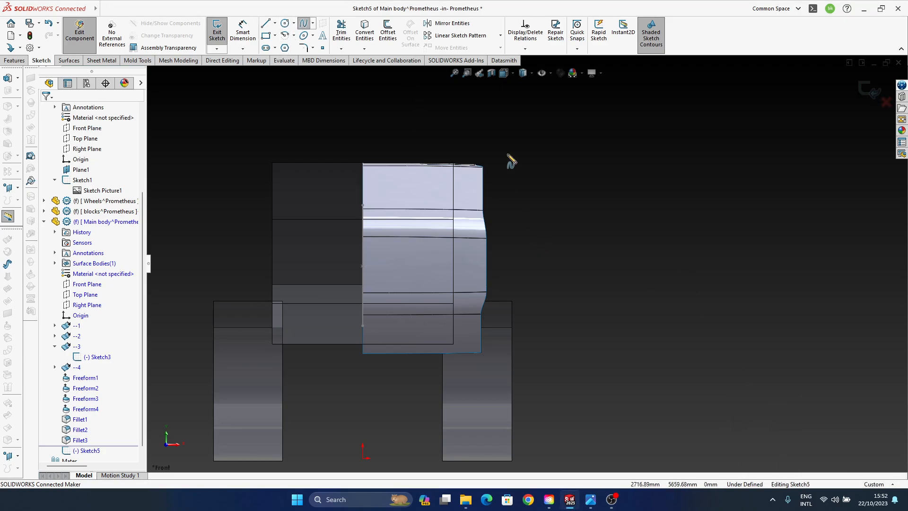
click(461, 131)
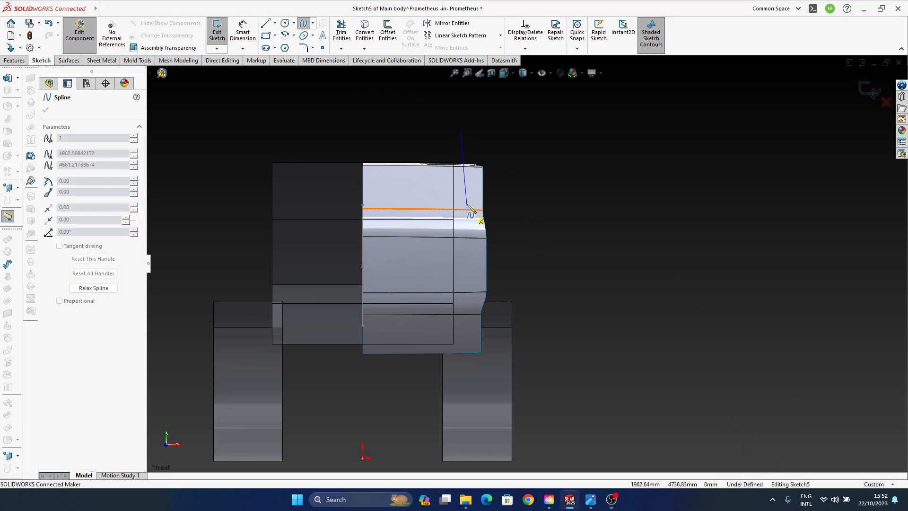
click(462, 266)
click(460, 378)
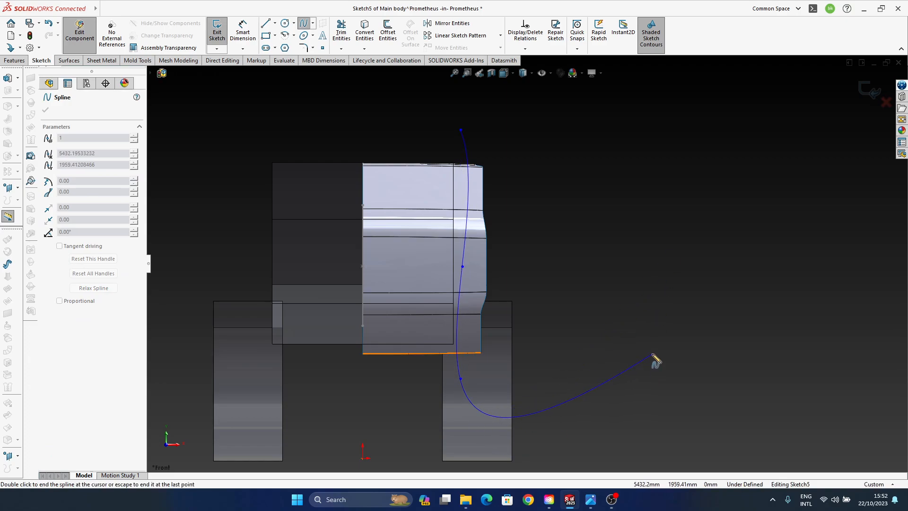
key(Escape)
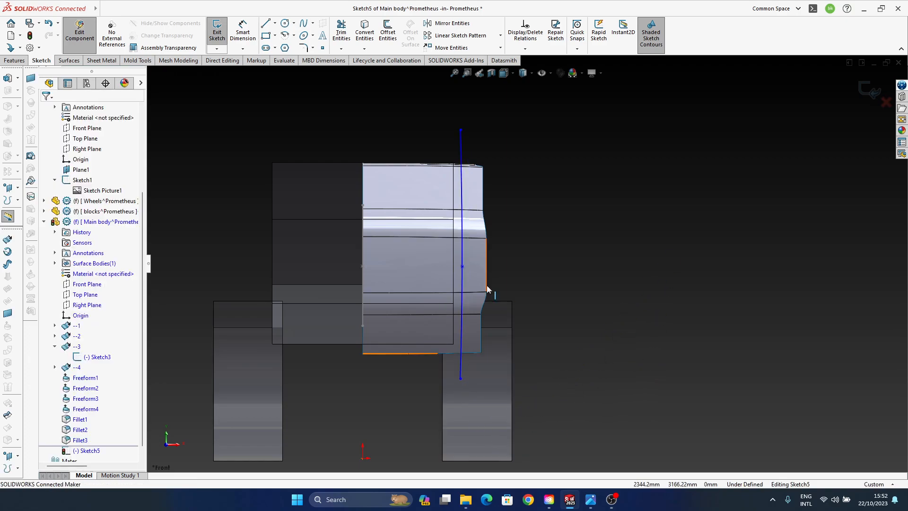
- Adjust the spline's points inward so it bows slightly outward at the middle, and exit the sketch
click(462, 266)
mouse_move(461, 266)
mouse_down()
mouse_move(450, 251)
mouse_move(458, 252)
mouse_up()
click(613, 192)
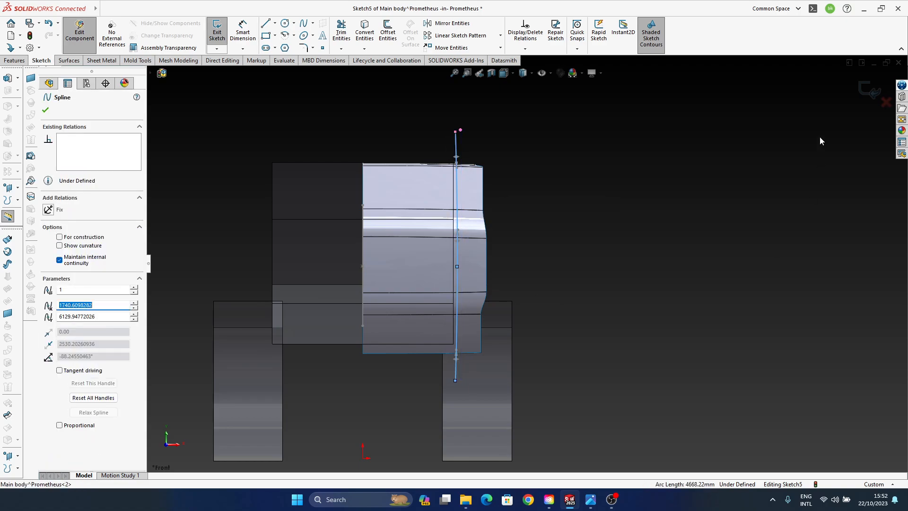
click(869, 90)
- Extrude the spline as a surface in the reversed direction, long enough to span the whole vehicle body as a side wall
middle_drag(415, 355, 459, 333)
scroll(466, 317, up, 7)
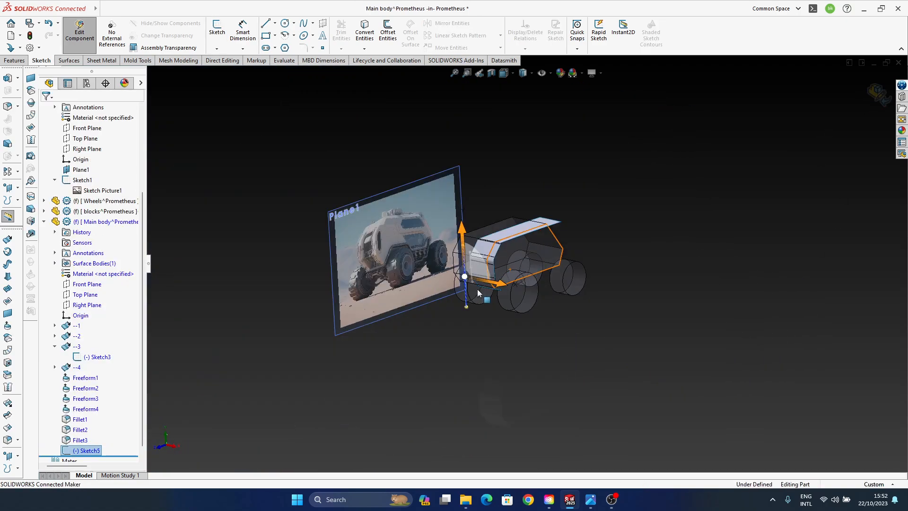
ctrl+middle_drag(578, 281, 564, 364)
scroll(482, 318, down, 3)
middle_drag(480, 320, 411, 291)
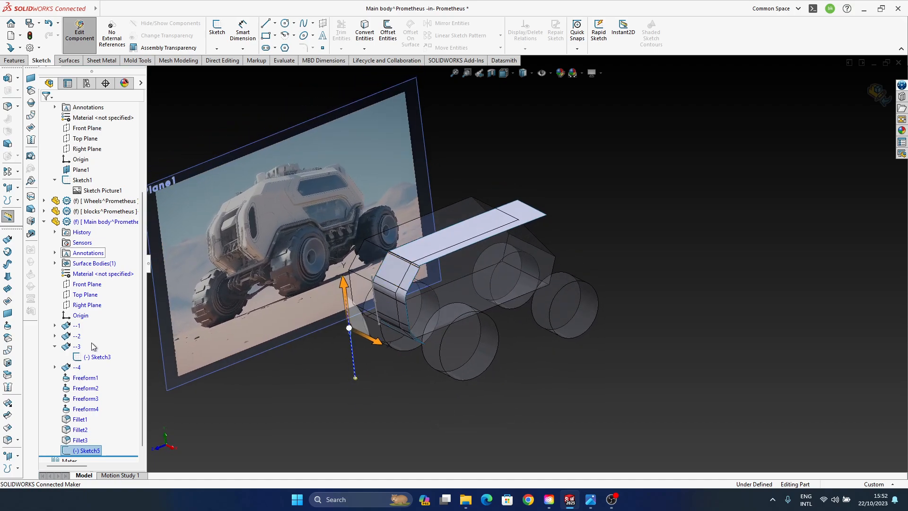
click(7, 240)
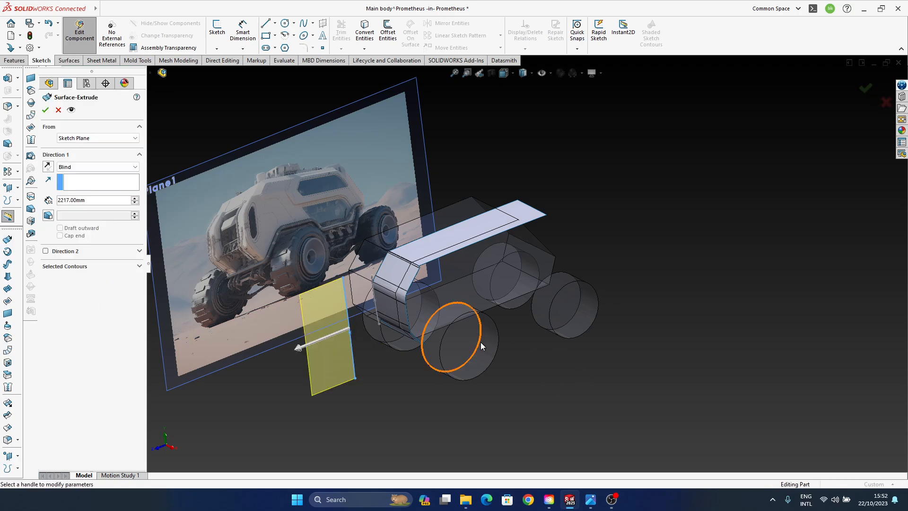
click(298, 349)
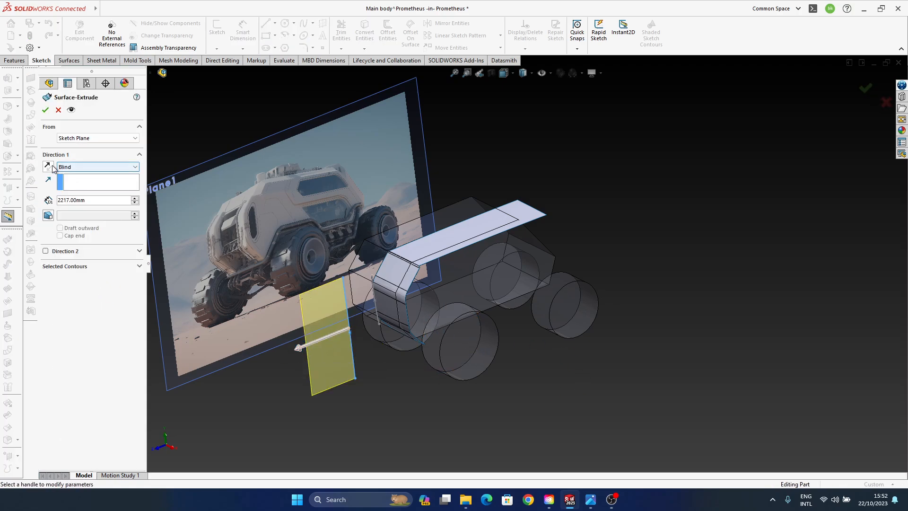
drag(407, 309, 604, 226)
click(865, 96)
- Examine how the extruded side surface crosses the front and roof surfaces, comparing it with the blueprint picture
middle_drag(498, 297, 495, 274)
scroll(466, 289, down, 3)
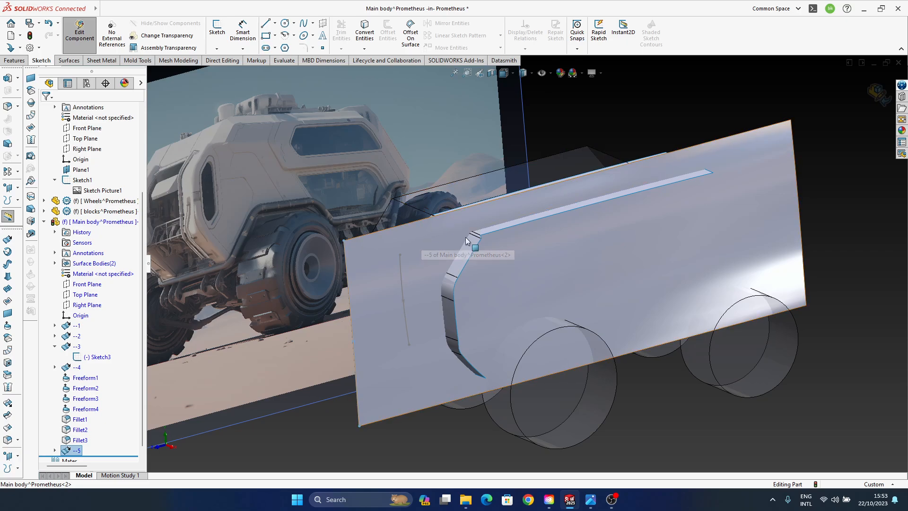
middle_drag(465, 237, 459, 254)
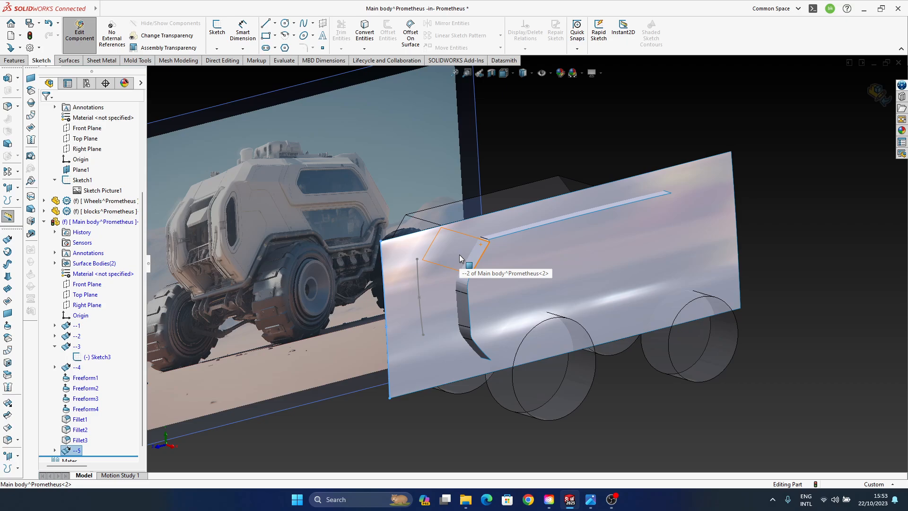
middle_drag(481, 315, 478, 312)
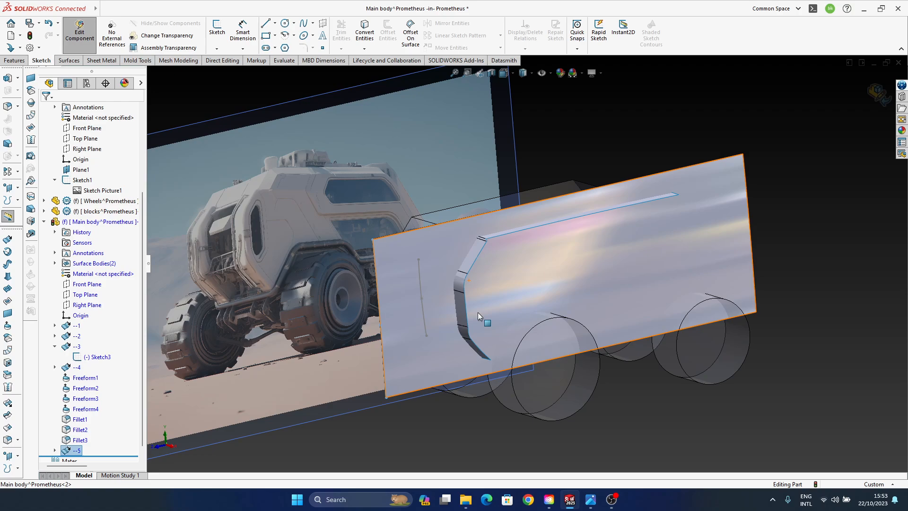
middle_drag(495, 246, 525, 286)
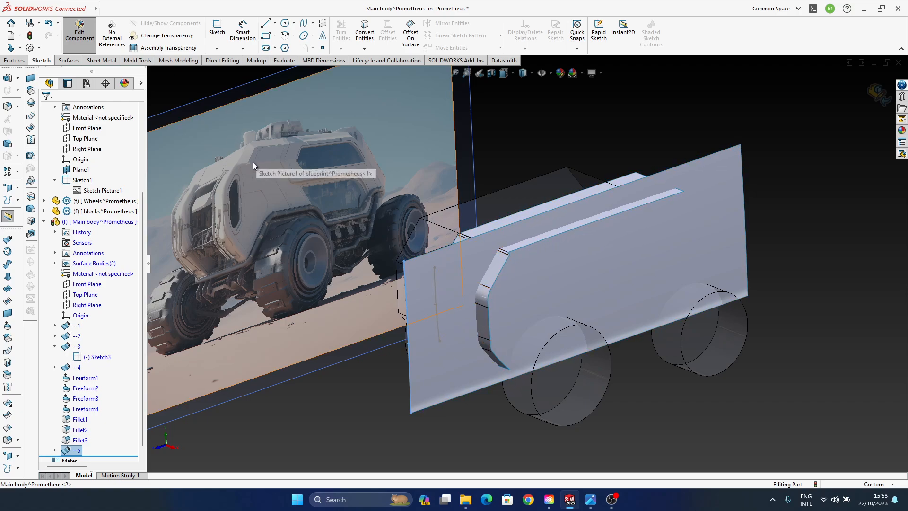
ctrl+middle_drag(541, 256, 525, 245)
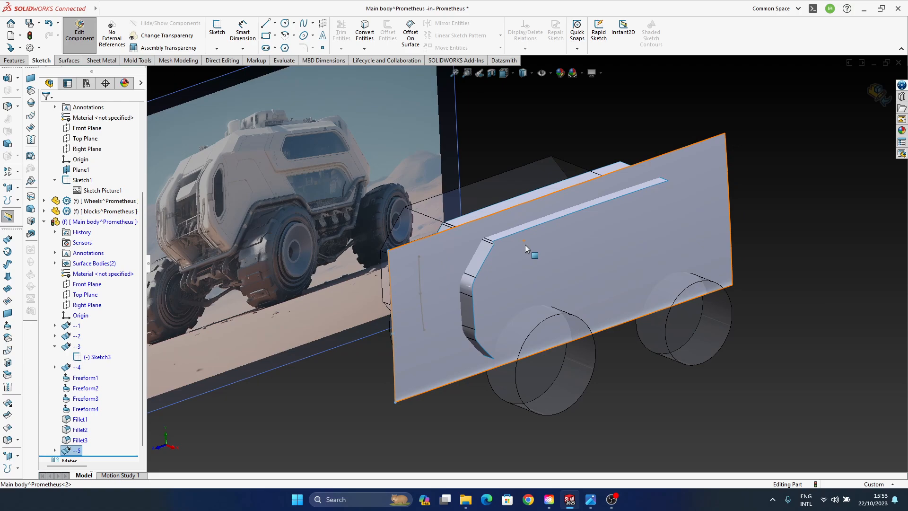
- Start a Freeform feature on the large extruded side surface
mouse_move(531, 271)
middle_down()
mouse_move(467, 265)
mouse_move(563, 301)
mouse_move(594, 385)
mouse_move(578, 416)
mouse_move(567, 248)
mouse_move(608, 302)
mouse_move(603, 317)
middle_up()
click(603, 318)
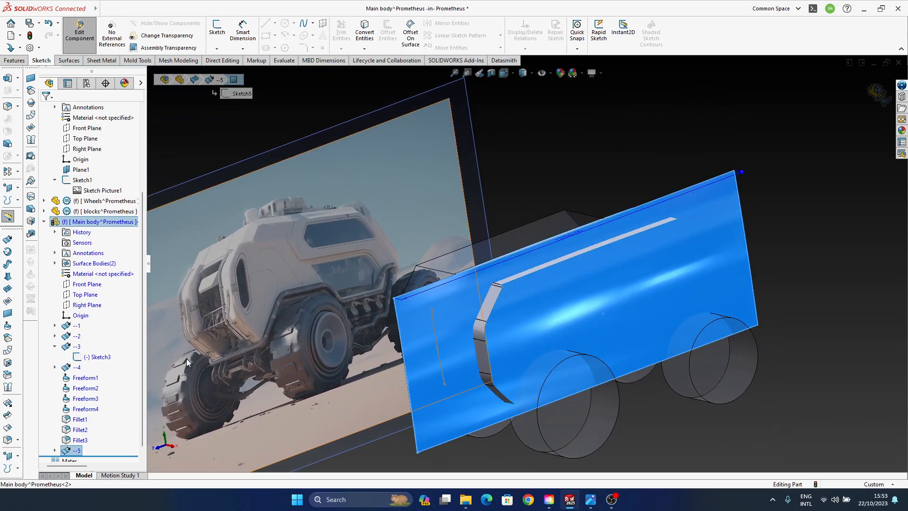
click(8, 326)
middle_drag(646, 334, 566, 326)
- Set the continuity of the side surface's front and rear edges to Curvature
click(469, 438)
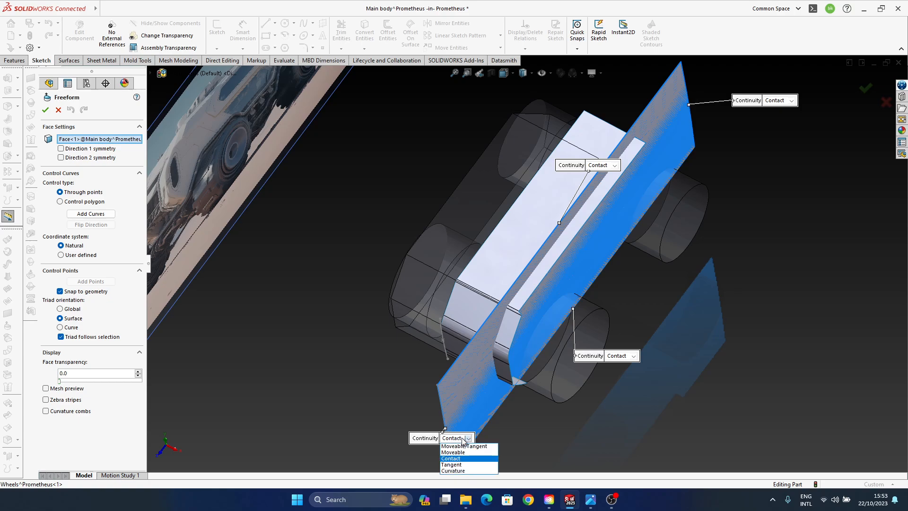
click(455, 458)
click(773, 101)
click(799, 137)
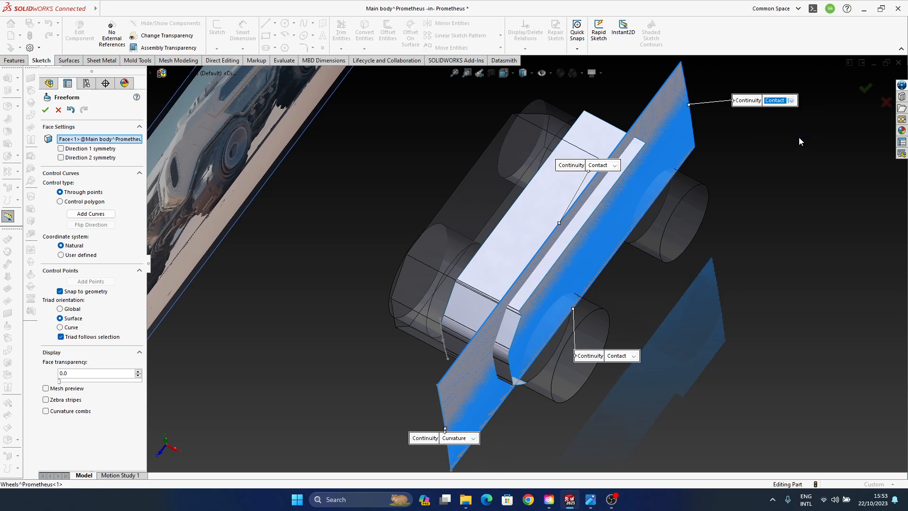
click(791, 100)
click(789, 132)
- Set the continuity of the side surface's upper and lower edges to Moveable
click(608, 167)
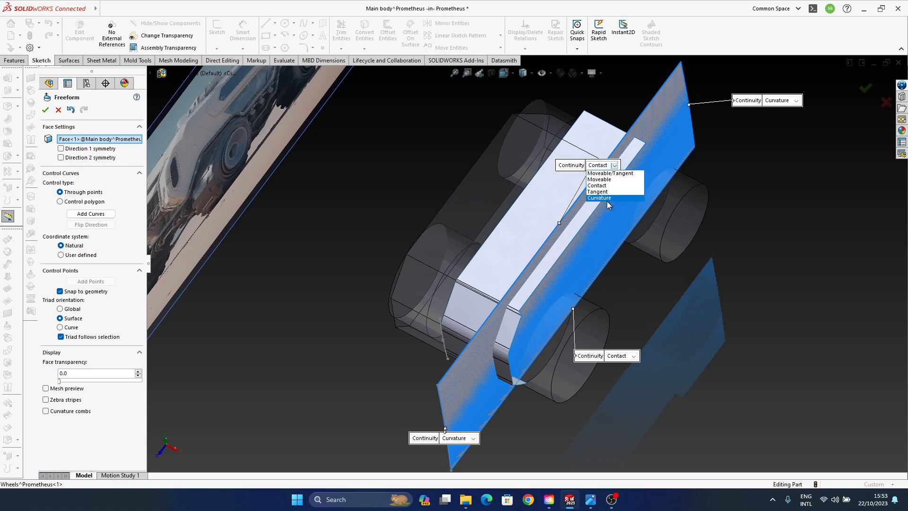
click(599, 179)
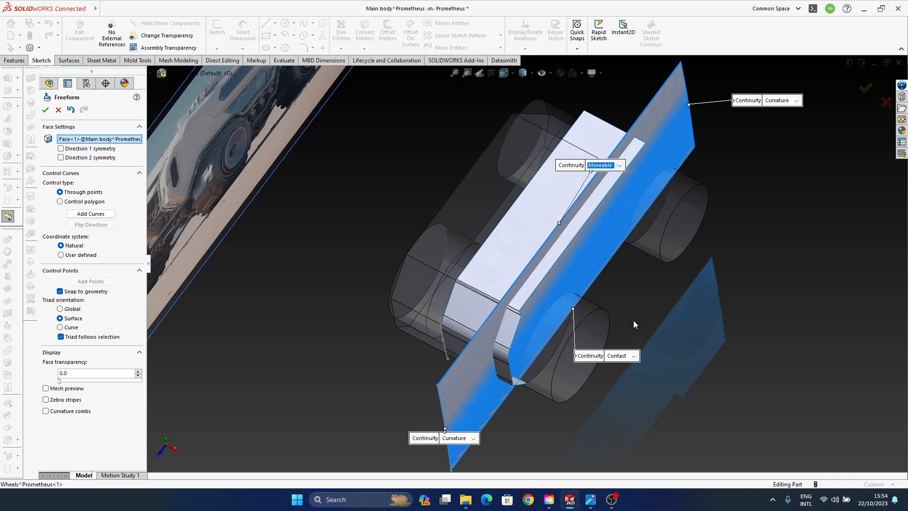
click(623, 357)
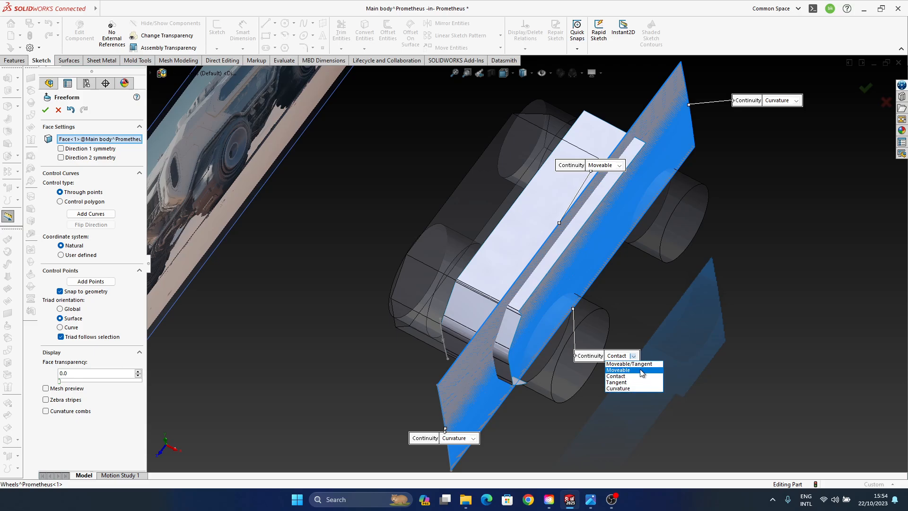
click(633, 370)
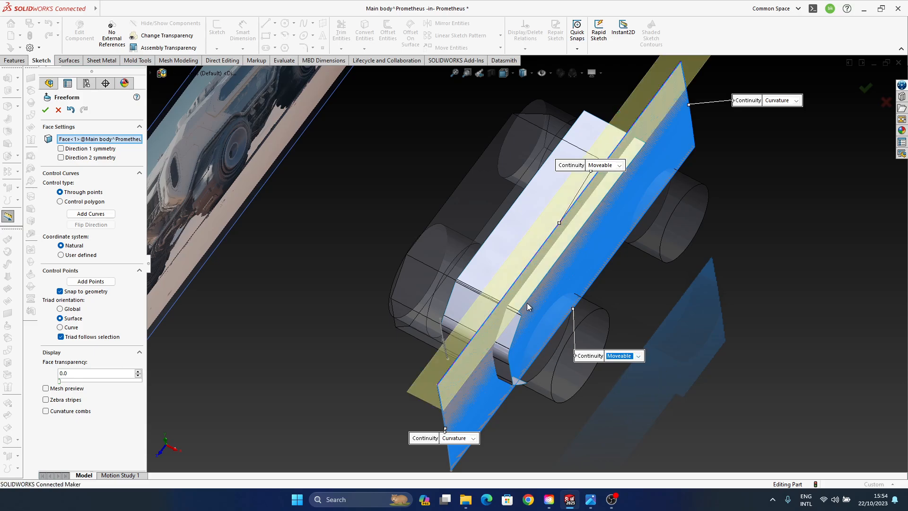
- Set the side surface's rear and front edges to Moveable continuity, keeping the lower edge Moveable as well
middle_drag(516, 326, 573, 316)
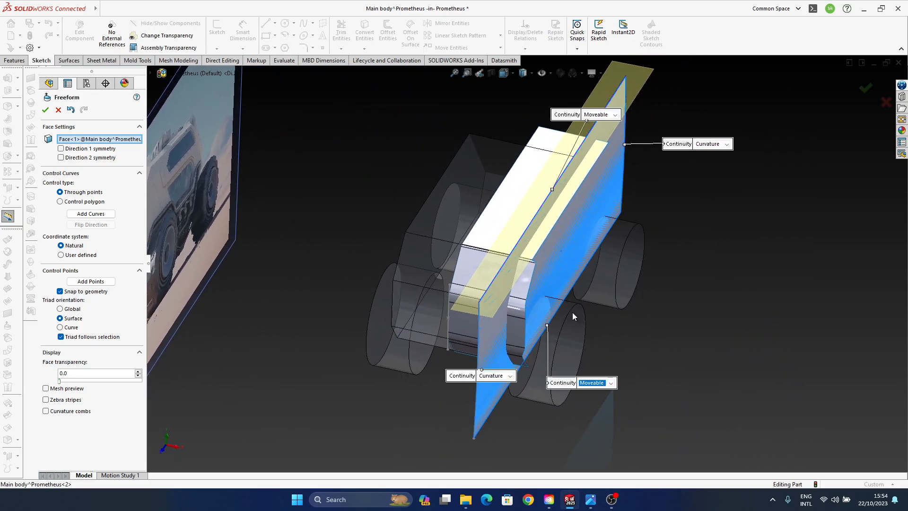
middle_drag(626, 390, 617, 378)
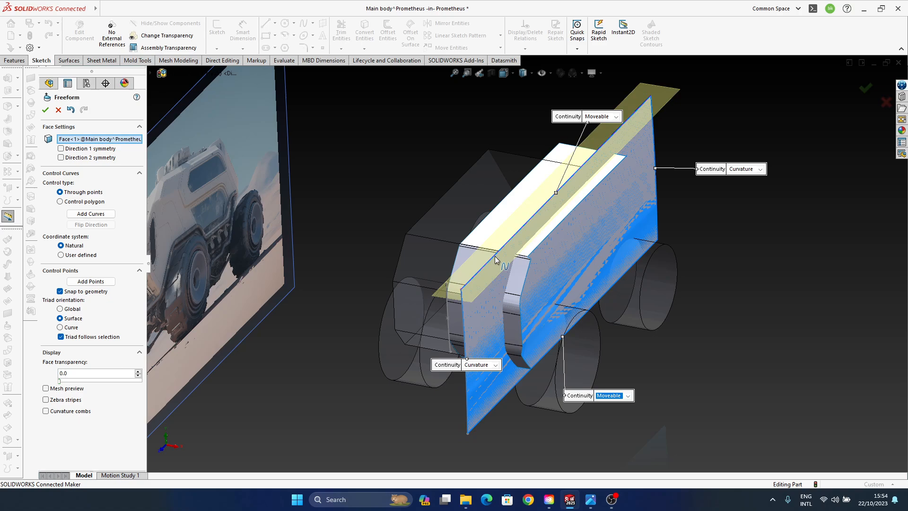
click(751, 173)
click(743, 183)
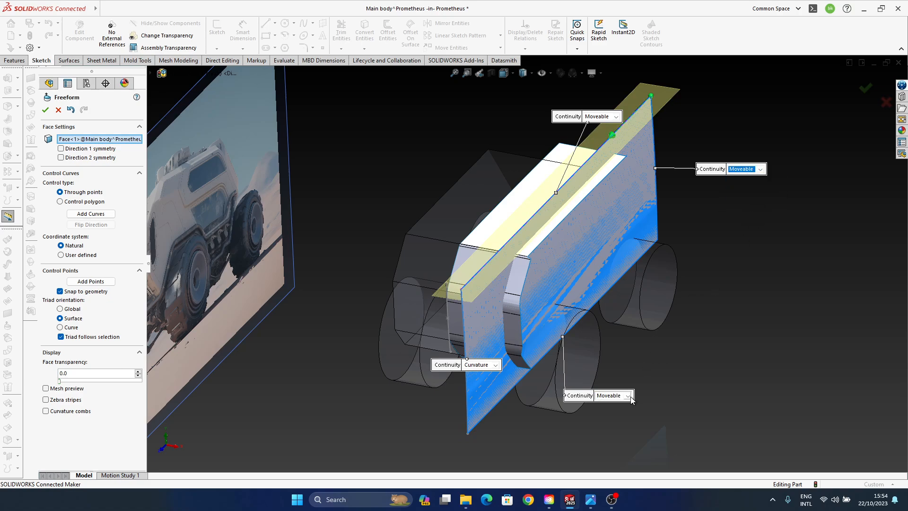
click(628, 396)
click(635, 412)
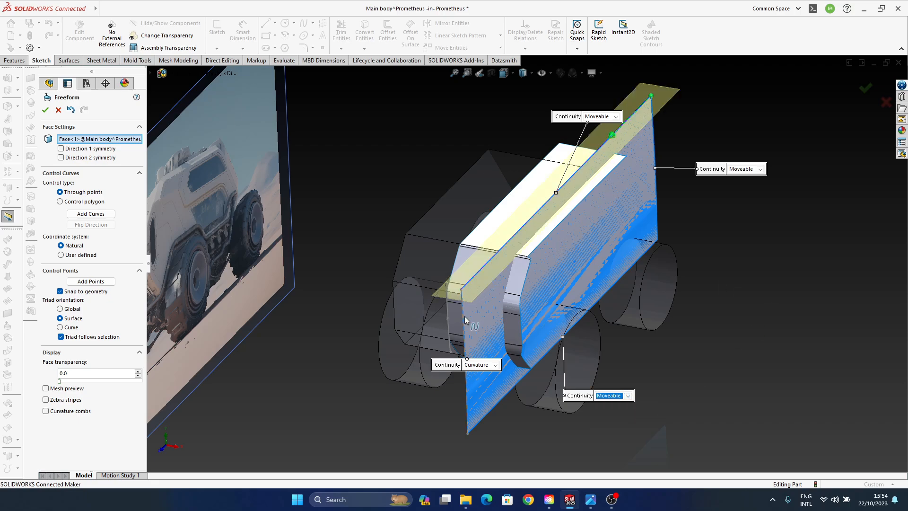
click(494, 365)
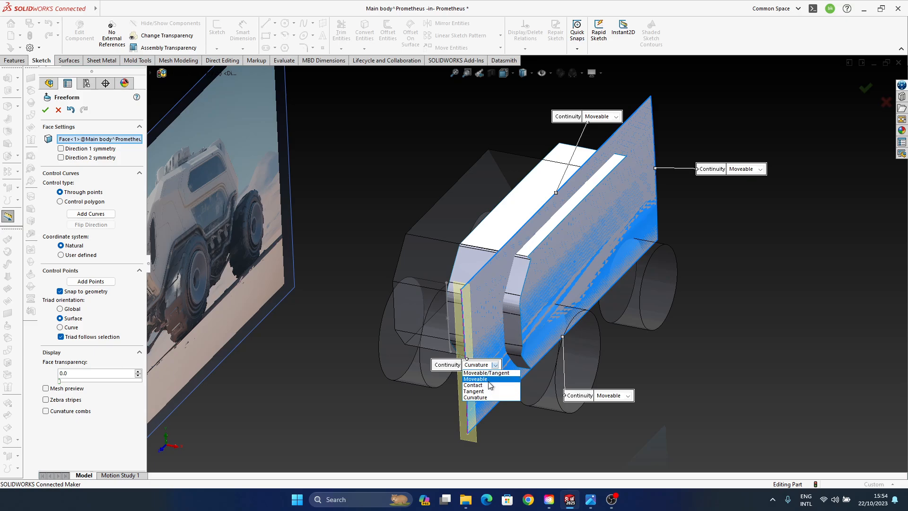
click(475, 379)
- Select the two inner control points of the side surface's upper edge and pull them slightly outward along the Z direction
middle_drag(572, 310, 569, 338)
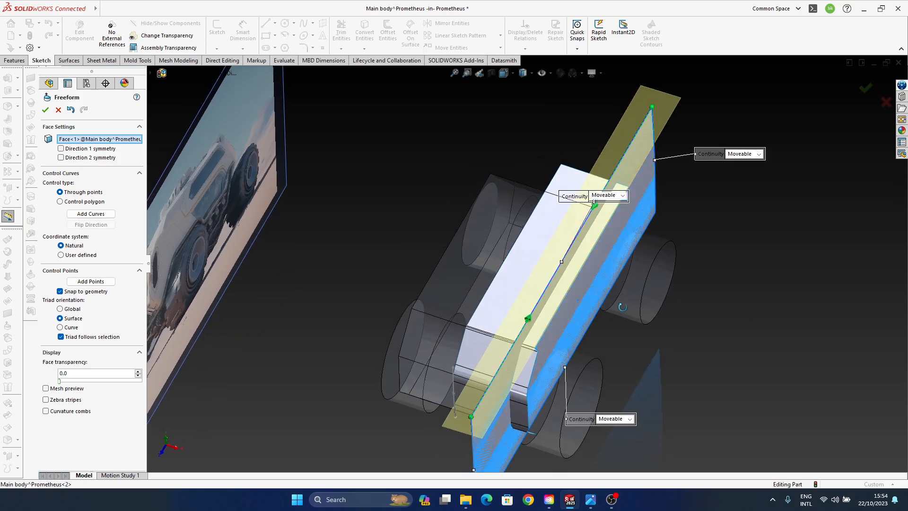
ctrl+middle_drag(564, 294, 569, 243)
click(529, 288)
click(598, 178)
scroll(569, 243, down, 1)
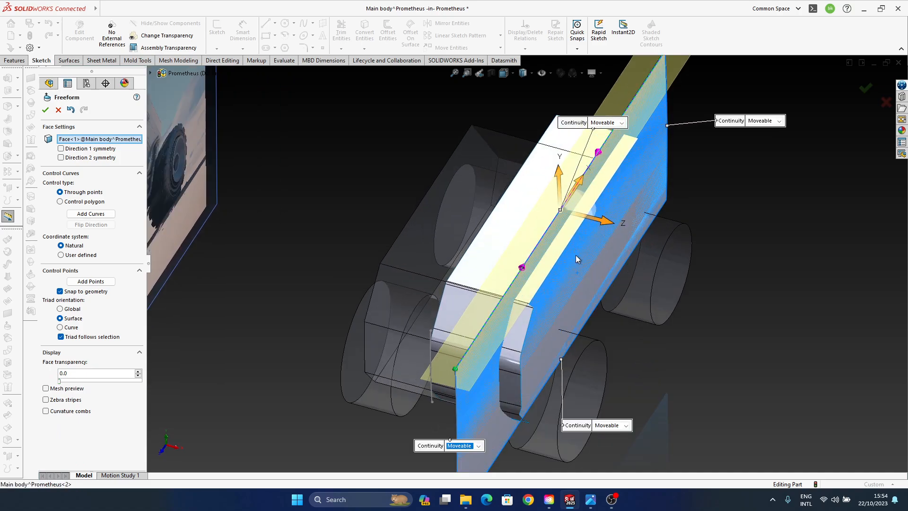
drag(608, 221, 611, 225)
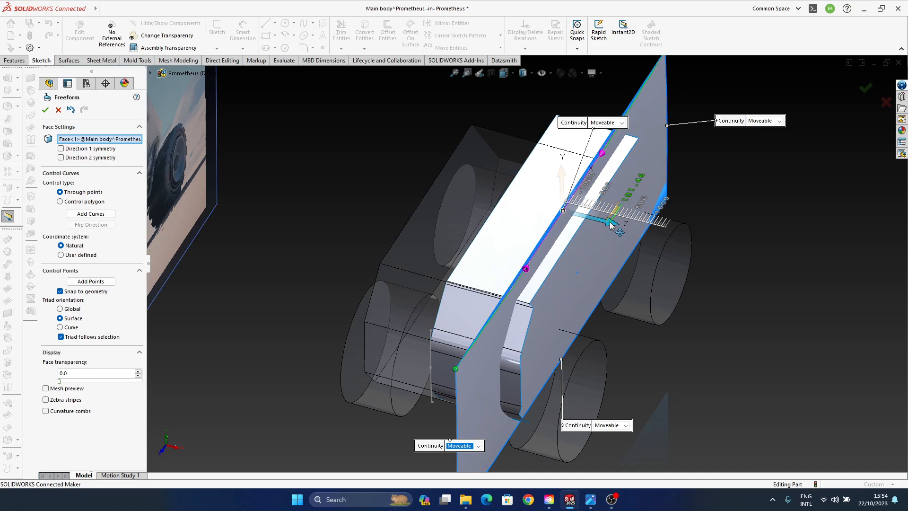
drag(610, 224, 611, 225)
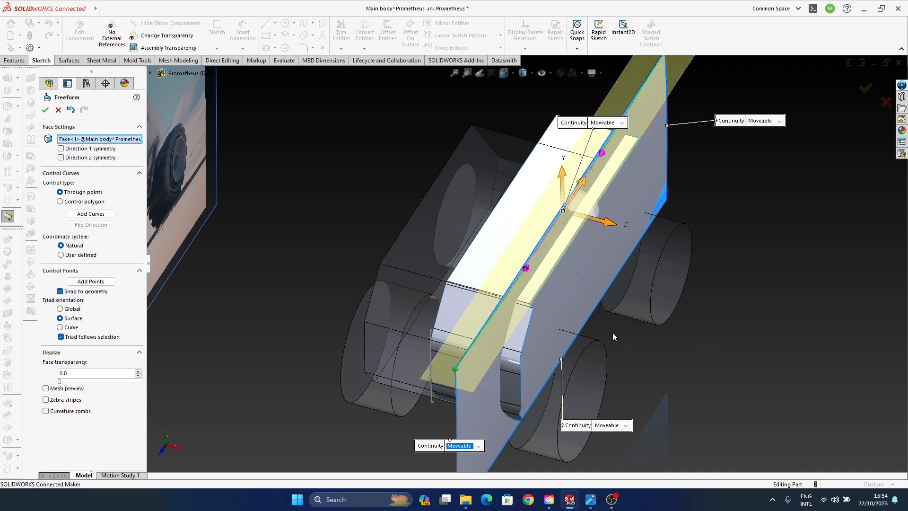
- Try to pull the two inner control points of the side surface's lower edge outward along the Z direction
middle_drag(612, 334, 631, 280)
click(591, 326)
click(529, 347)
ctrl+click(637, 253)
drag(635, 318, 637, 318)
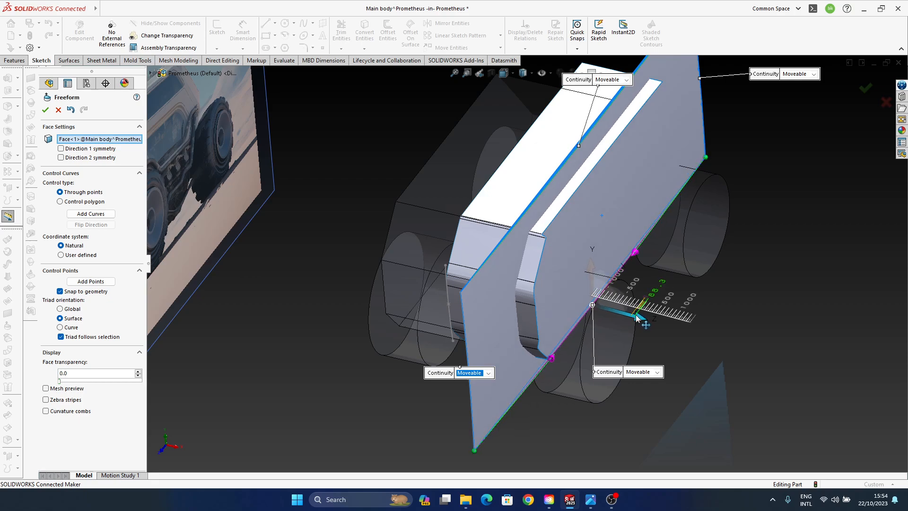
drag(637, 318, 637, 318)
click(66, 111)
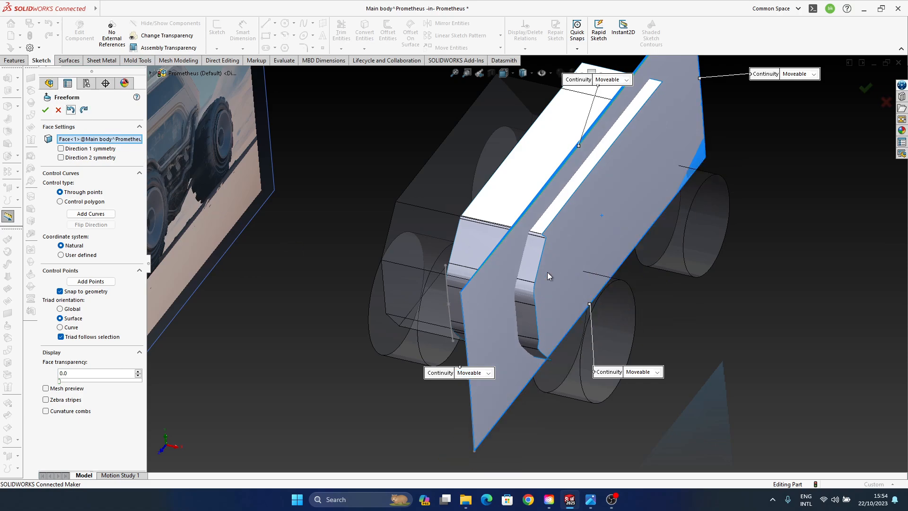
- Pull the two inner control points of the side surface's lower edge slightly outward along Z and accept the Freeform
scroll(609, 299, down, 4)
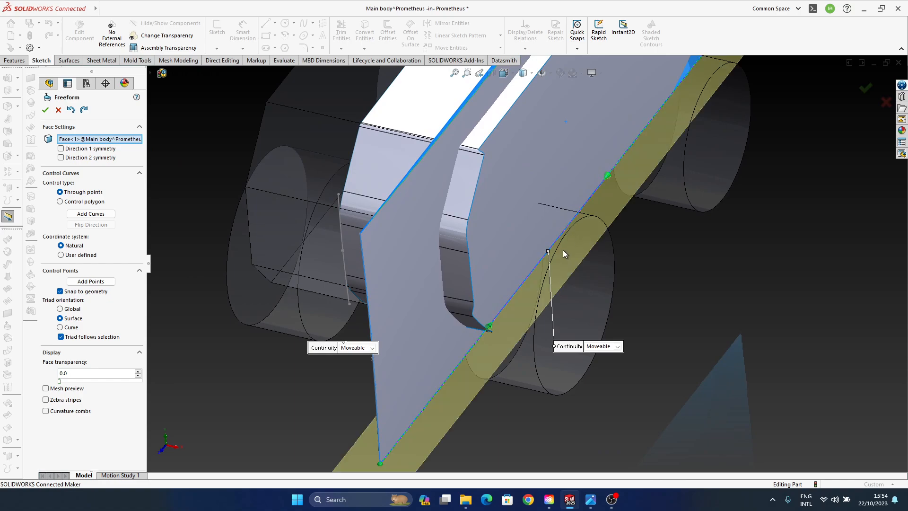
click(491, 323)
click(548, 252)
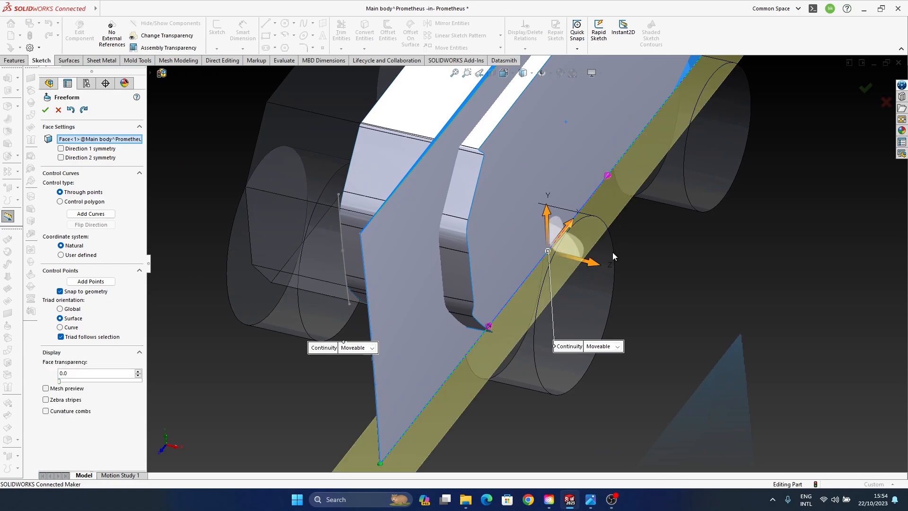
drag(591, 268, 598, 265)
click(799, 301)
scroll(568, 236, up, 4)
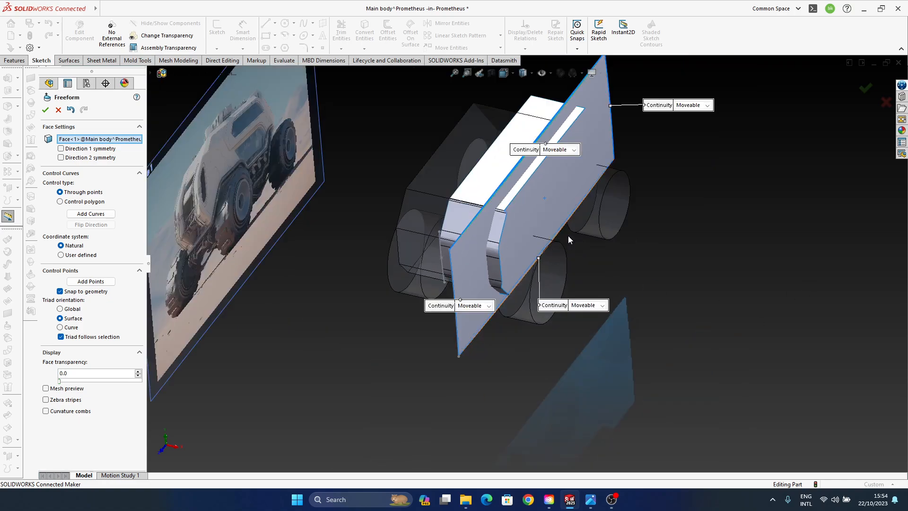
middle_drag(568, 235, 576, 280)
click(866, 88)
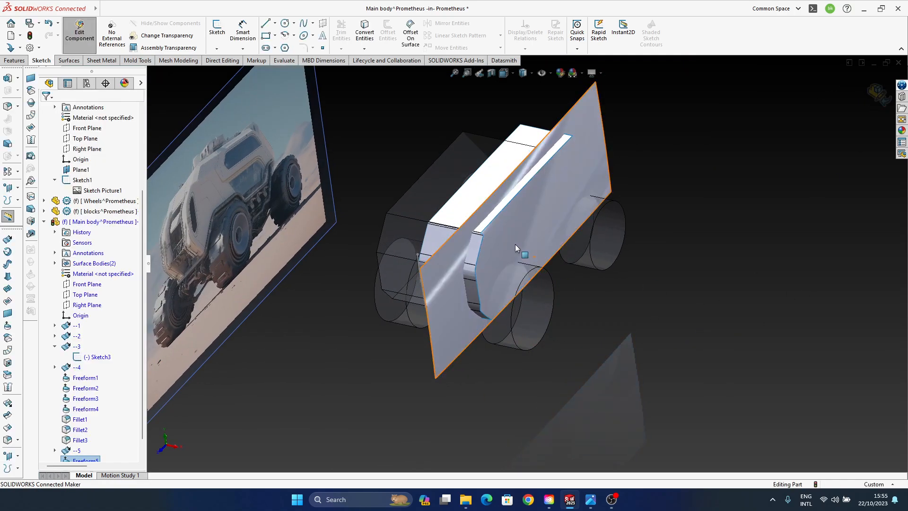
- Compare the curved side surface with the vehicle's side in the blueprint picture from several angles
mouse_move(515, 244)
middle_down()
mouse_move(498, 281)
mouse_move(596, 248)
mouse_move(602, 257)
mouse_move(557, 280)
mouse_move(492, 337)
mouse_move(537, 369)
mouse_move(620, 256)
mouse_move(595, 256)
middle_up()
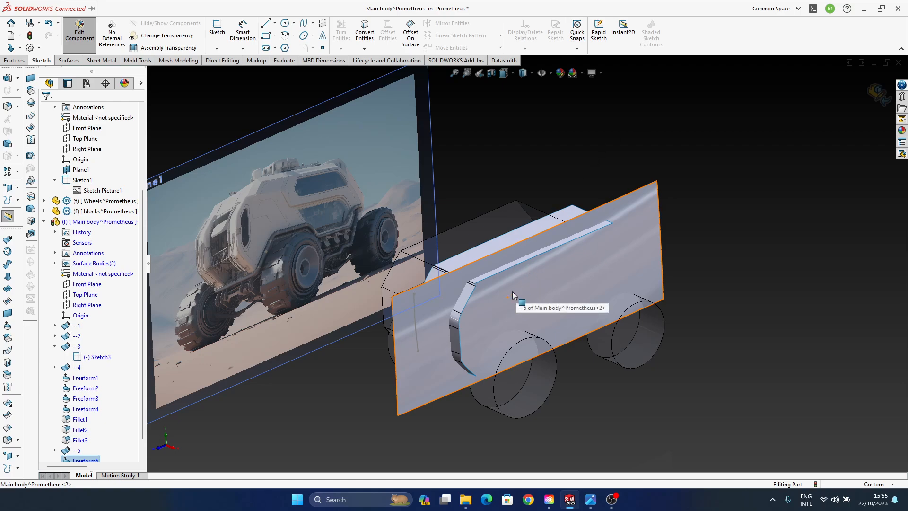
scroll(462, 297, down, 2)
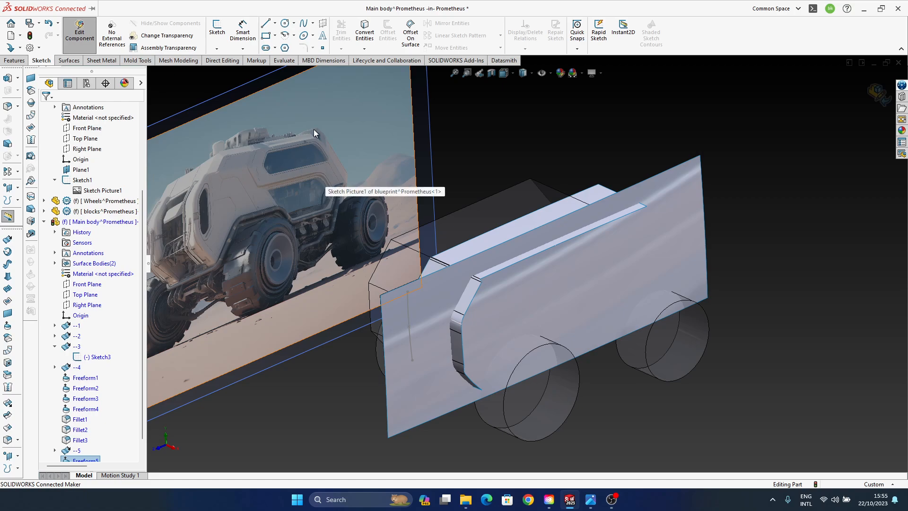
click(612, 504)
ctrl+middle_drag(496, 333, 558, 325)
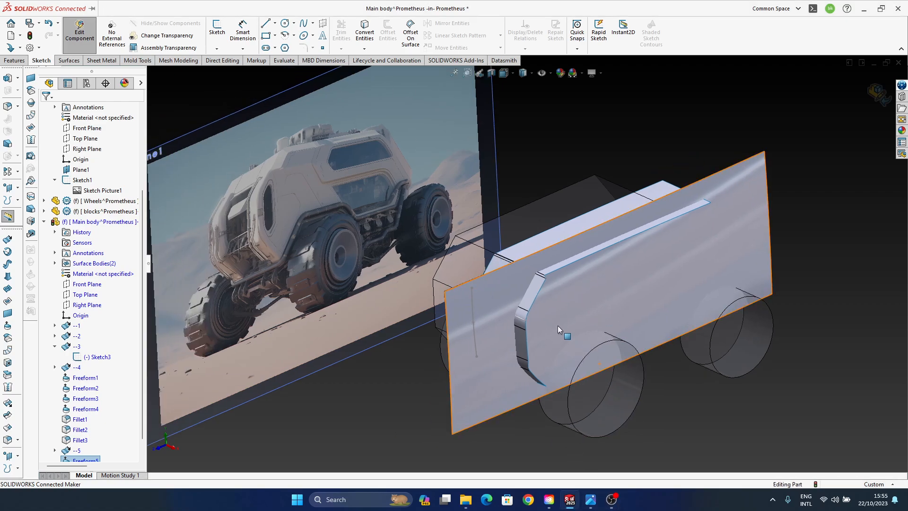
ctrl+middle_drag(490, 287, 520, 296)
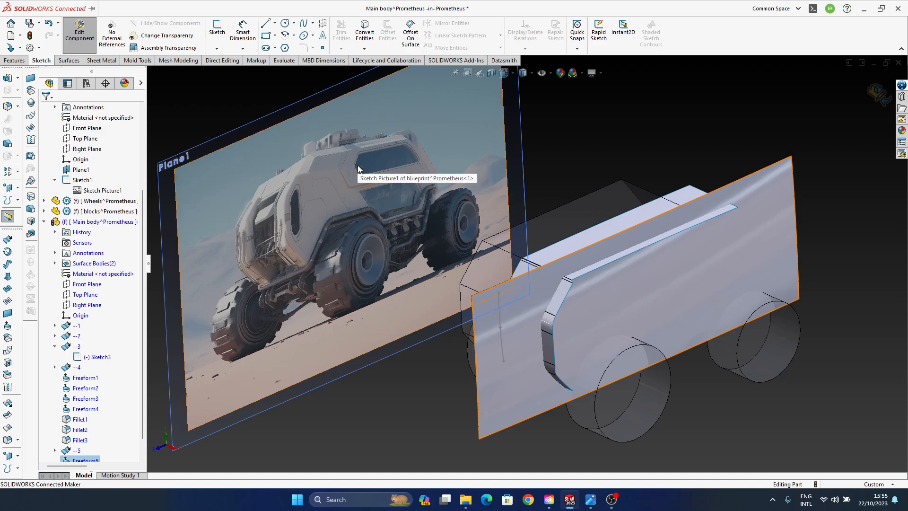
middle_drag(478, 319, 564, 320)
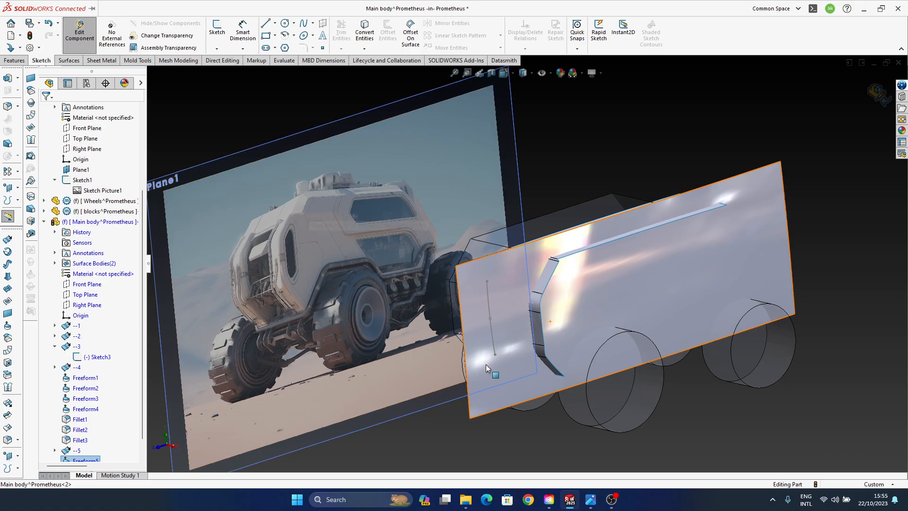
middle_drag(498, 332, 535, 240)
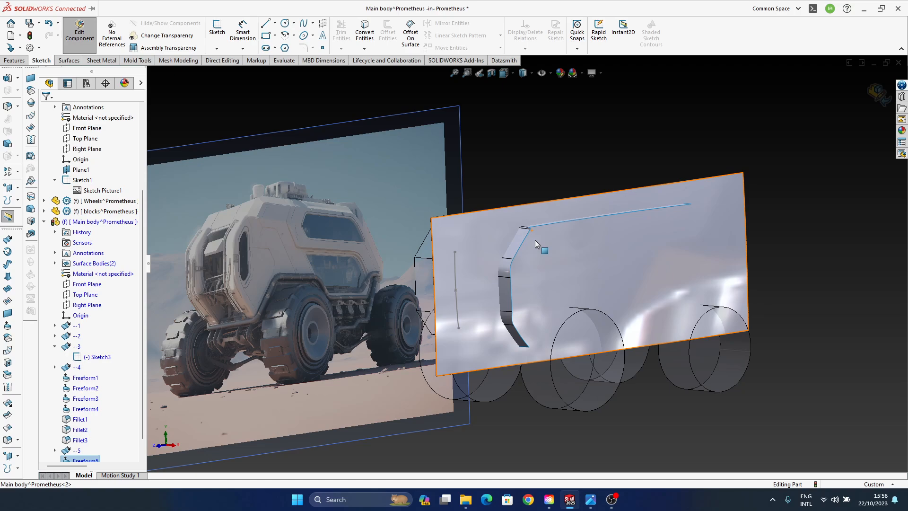
scroll(544, 284, down, 5)
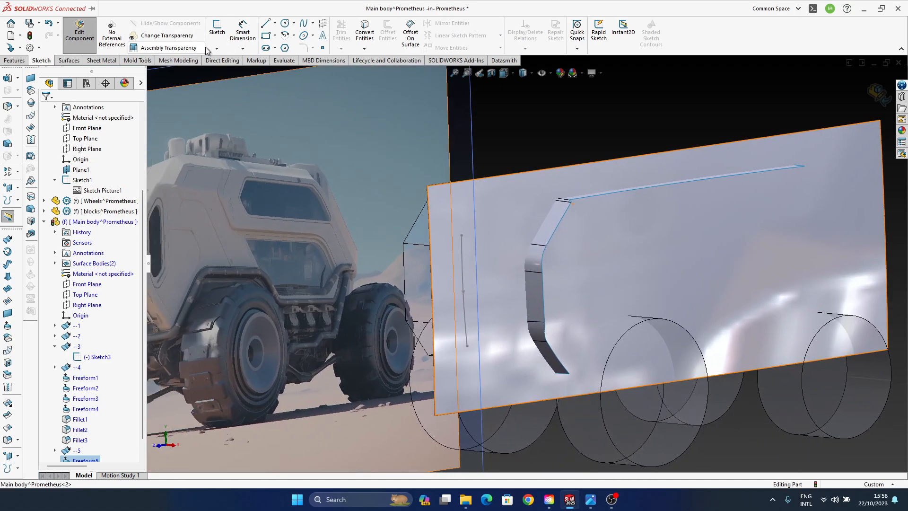
- Start a new 3D sketch in the Main body part
click(217, 49)
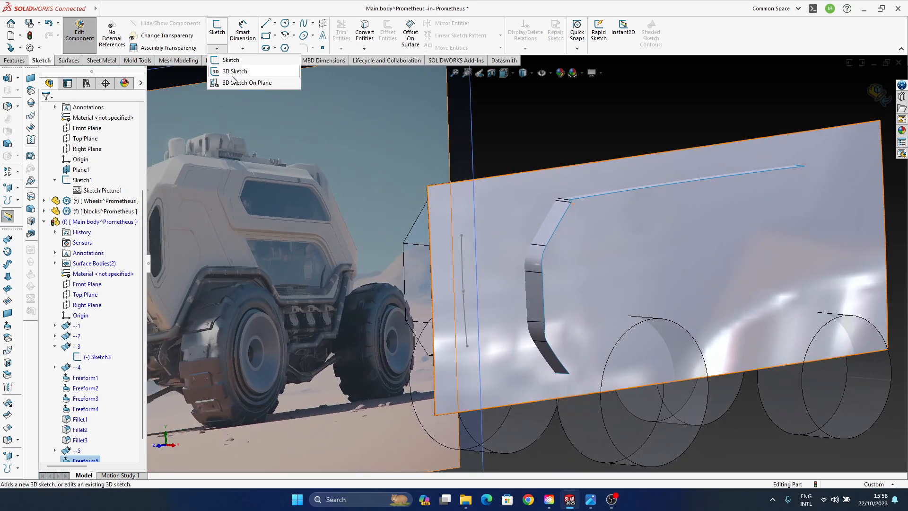
click(253, 72)
ctrl+middle_drag(643, 294, 593, 294)
scroll(565, 272, up, 3)
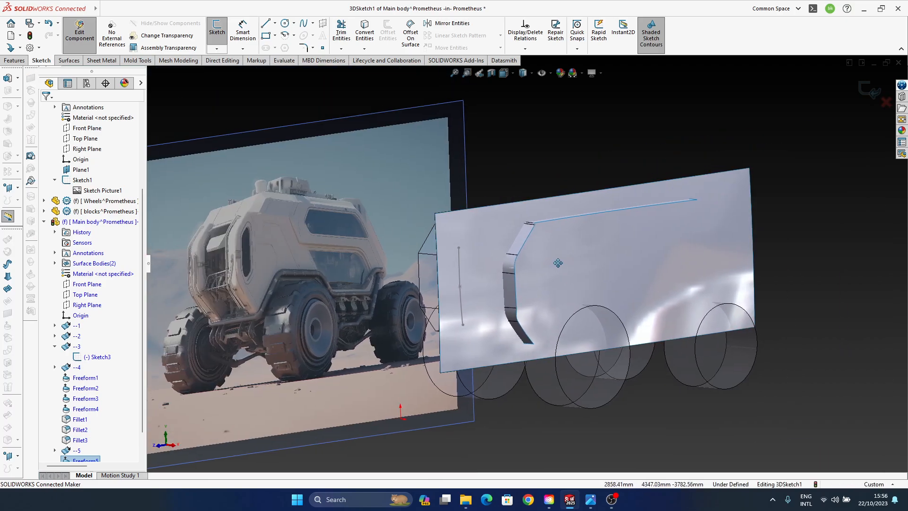
click(528, 235)
middle_drag(563, 279, 588, 299)
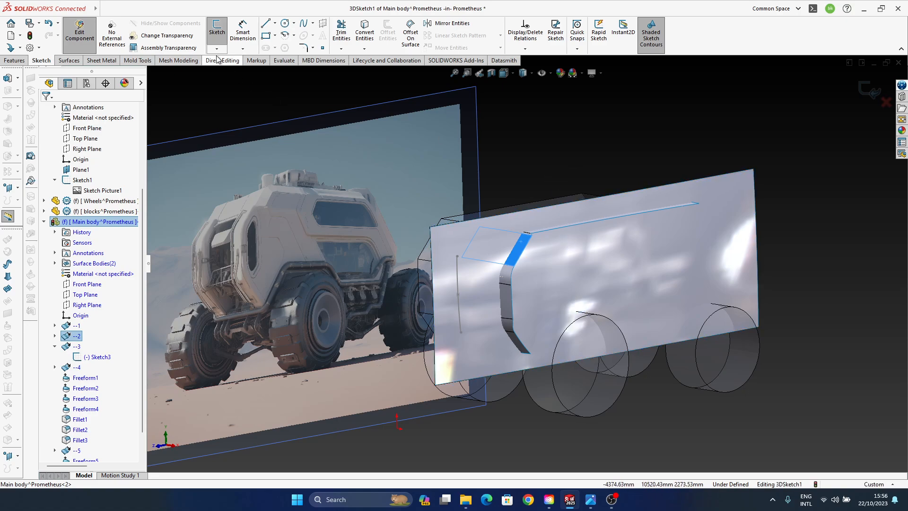
ctrl+middle_drag(561, 293, 559, 275)
middle_drag(516, 299, 509, 300)
ctrl+middle_drag(539, 260, 542, 292)
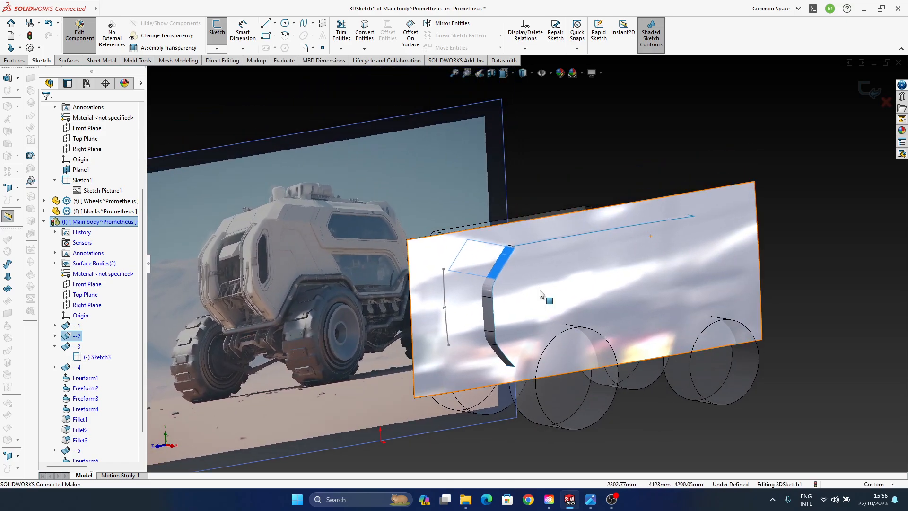
scroll(528, 223, down, 2)
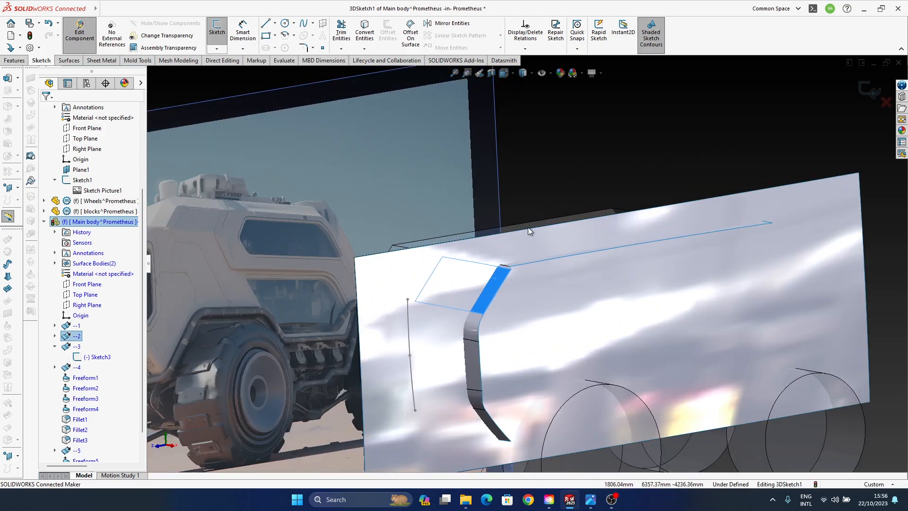
click(506, 284)
middle_drag(506, 298, 532, 328)
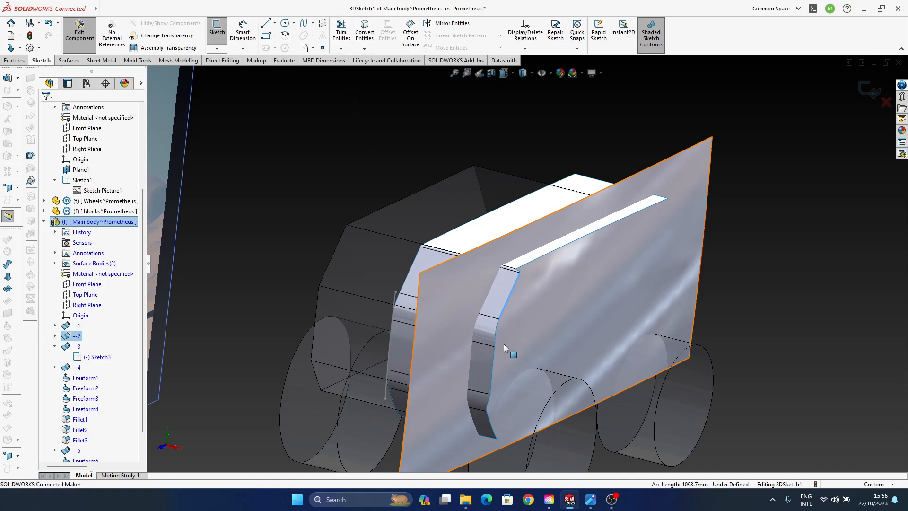
click(503, 282)
click(365, 49)
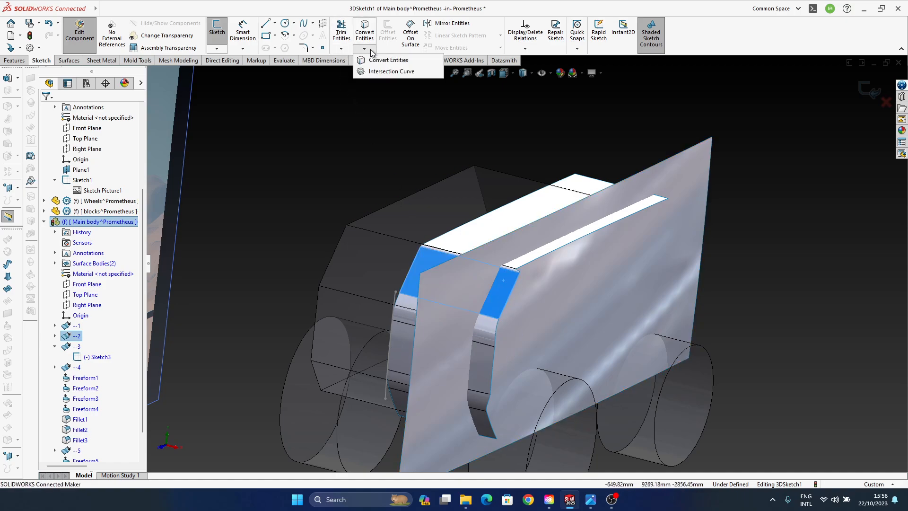
click(502, 282)
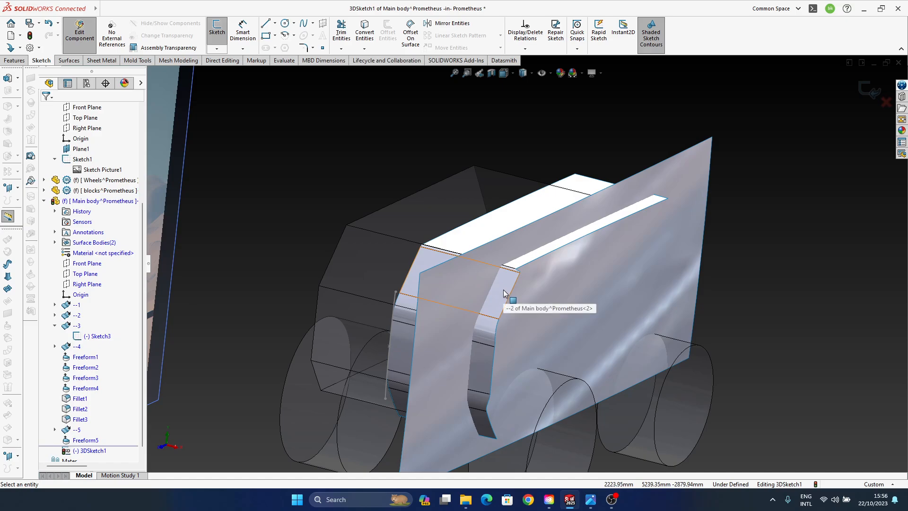
- Create an intersection curve between the sloped upper front surface and the side surface in the 3D sketch
click(504, 293)
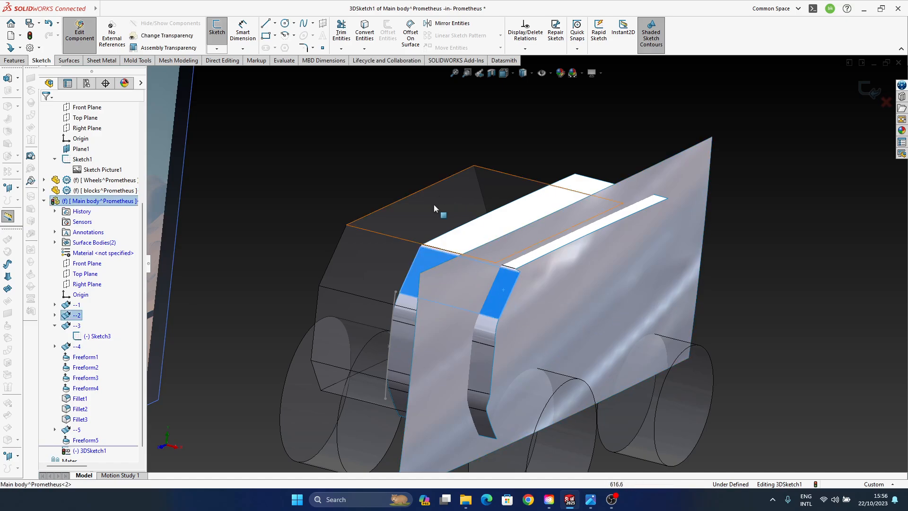
middle_drag(433, 204, 587, 319)
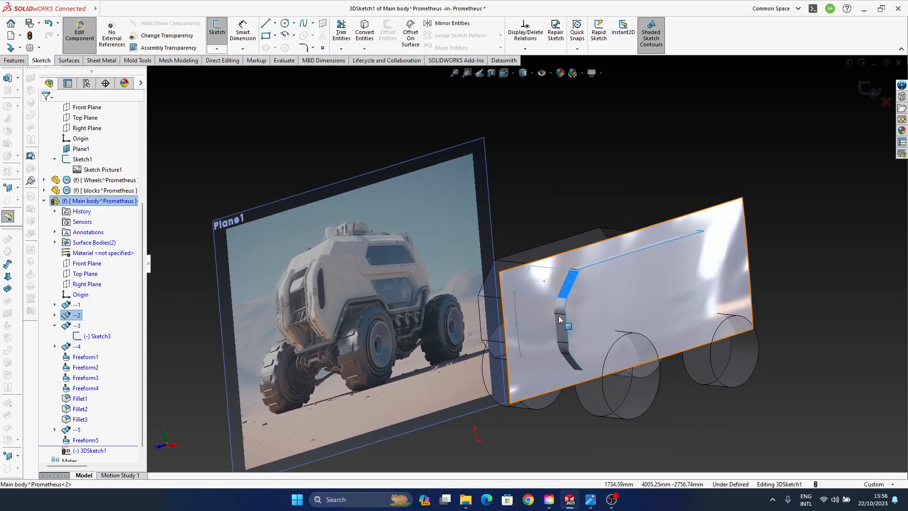
click(600, 297)
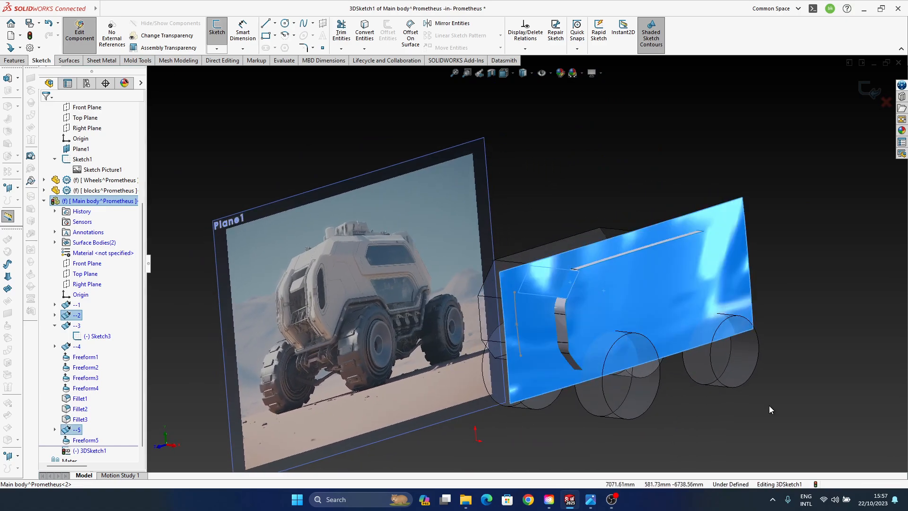
click(364, 48)
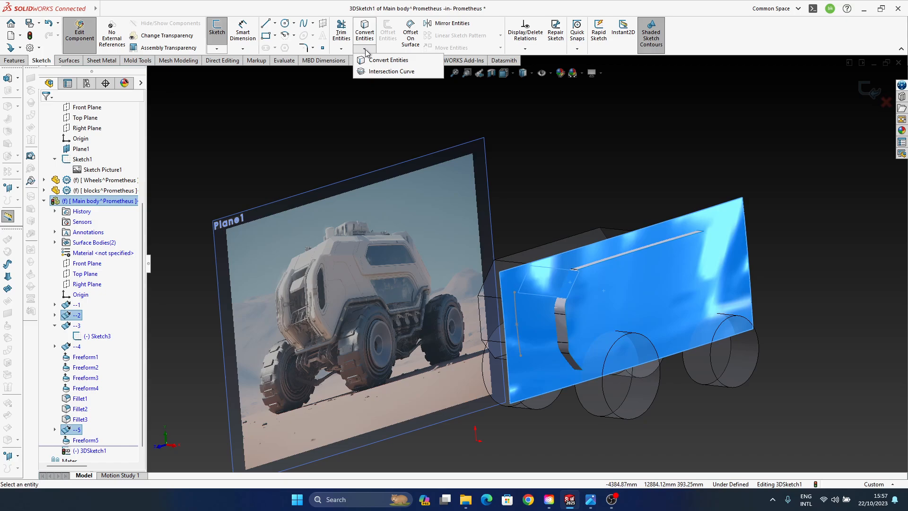
click(384, 72)
- Create an intersection curve between the roof surface and the side surface in the same 3D sketch
middle_drag(565, 303, 488, 197)
scroll(463, 285, down, 4)
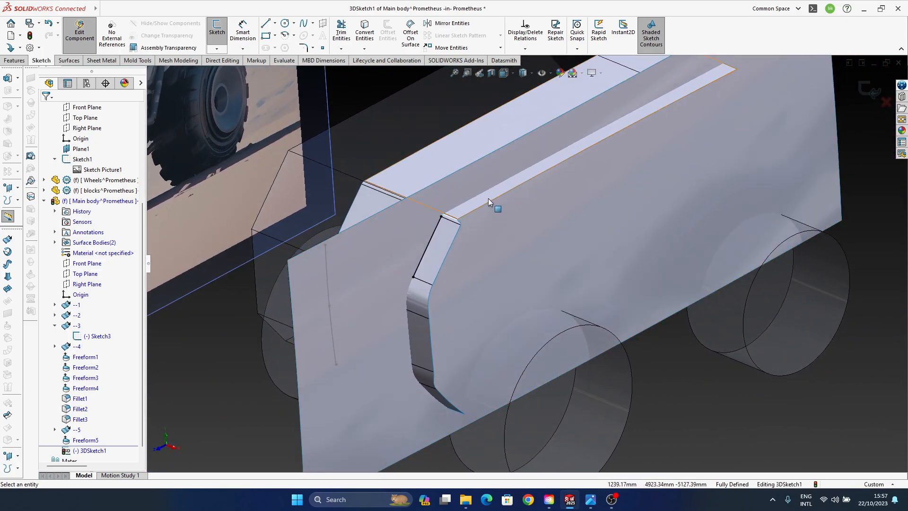
click(488, 198)
click(506, 242)
click(364, 48)
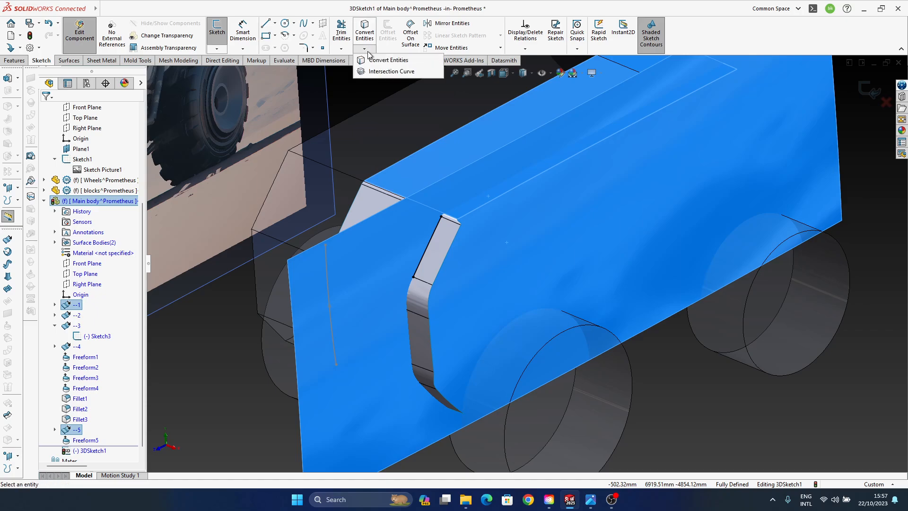
click(368, 72)
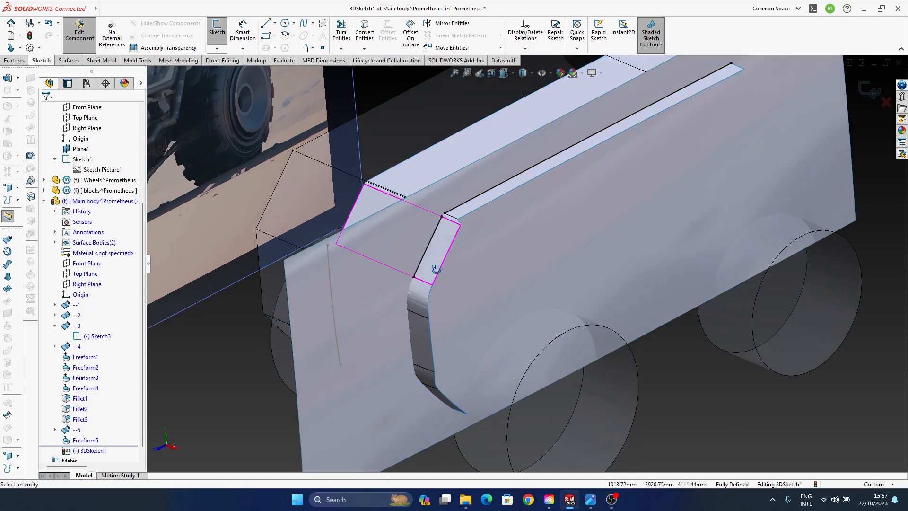
scroll(455, 298, down, 3)
ctrl+middle_drag(455, 295, 384, 276)
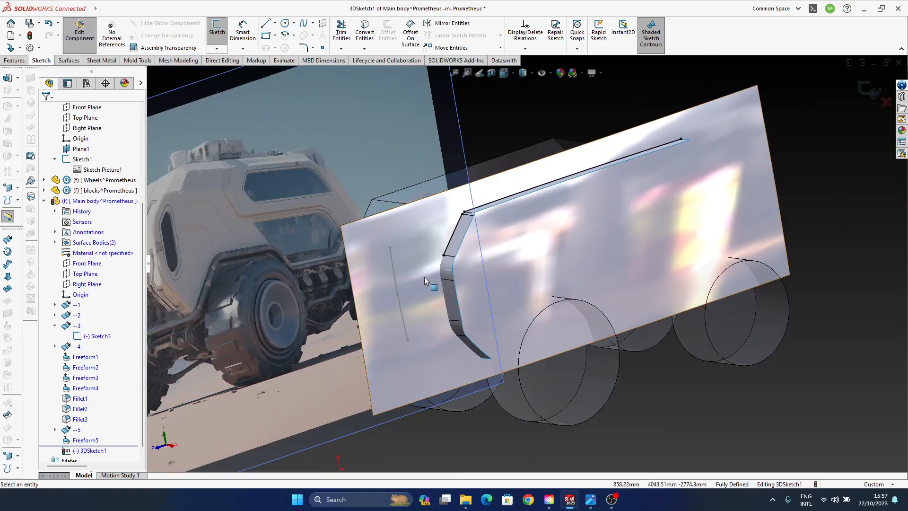
ctrl+middle_drag(458, 263, 516, 266)
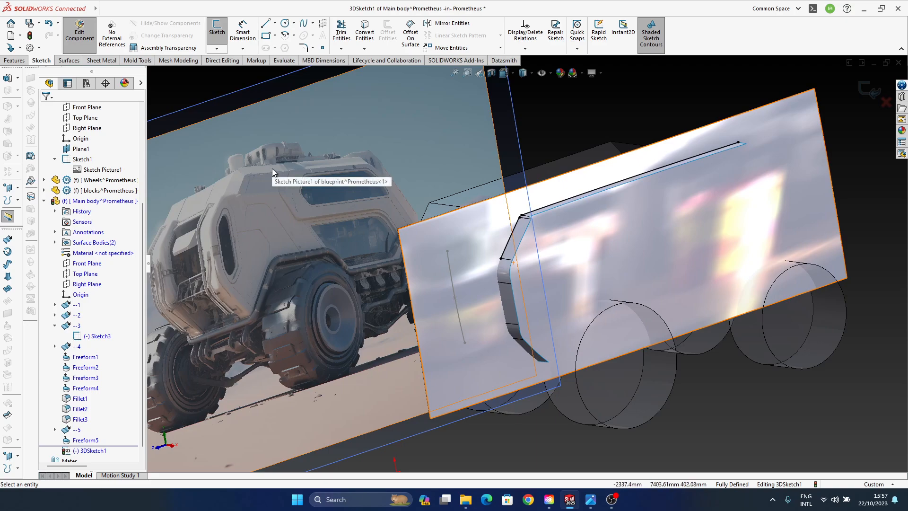
ctrl+middle_drag(596, 331, 465, 323)
click(454, 253)
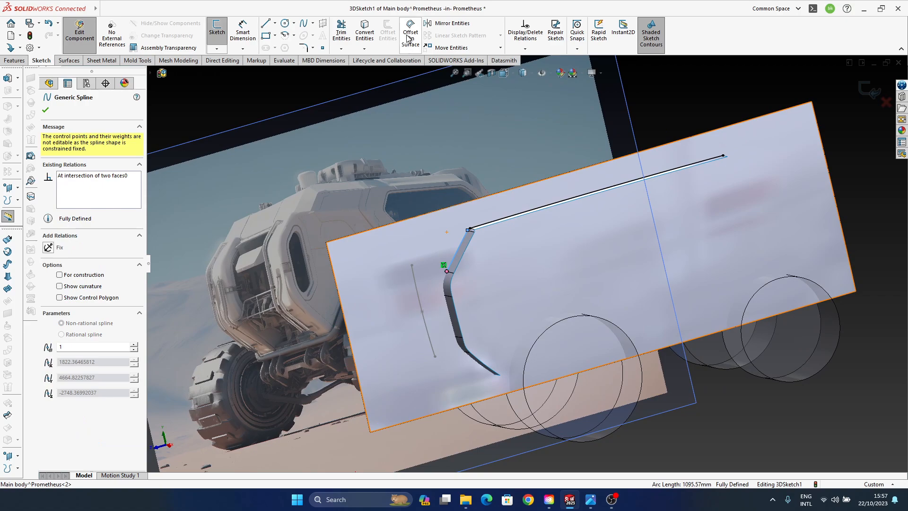
click(410, 37)
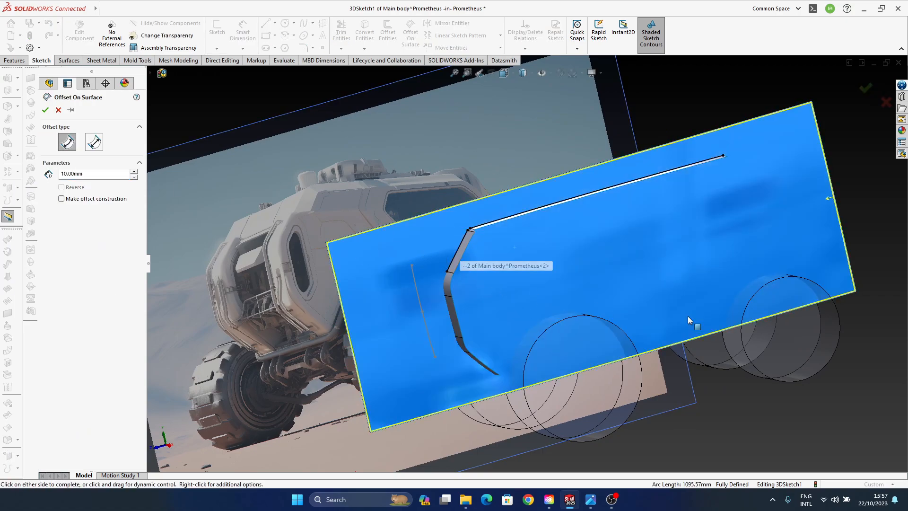
middle_drag(574, 294, 563, 278)
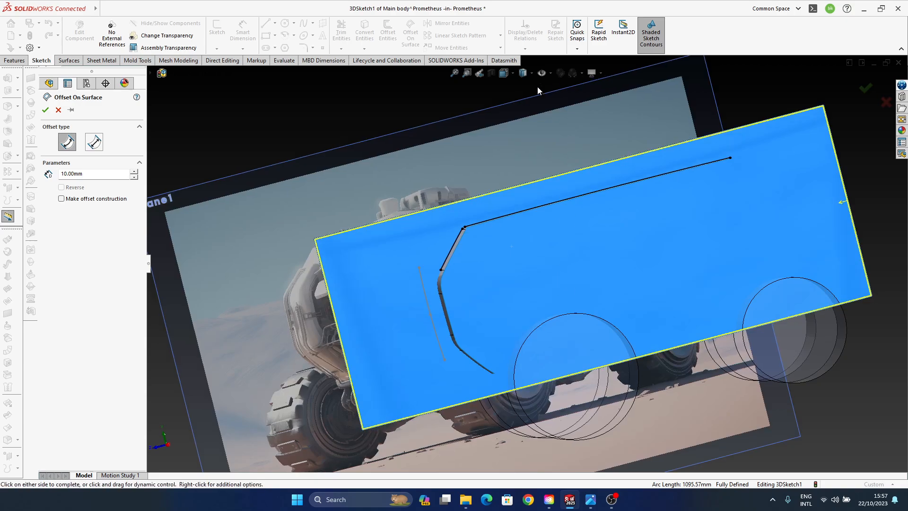
click(882, 105)
- Try to offset the sloped front intersection curve on the surface by 10 mm
click(452, 249)
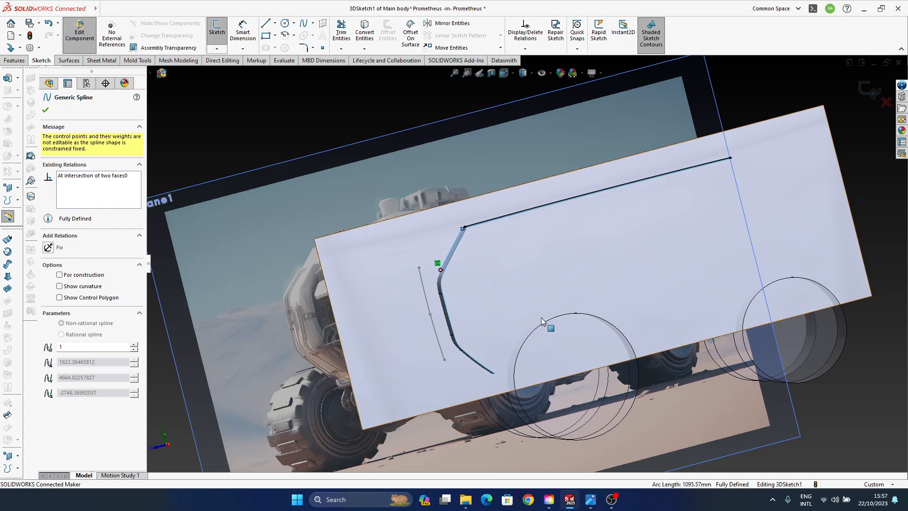
middle_drag(543, 322, 423, 236)
scroll(441, 246, down, 5)
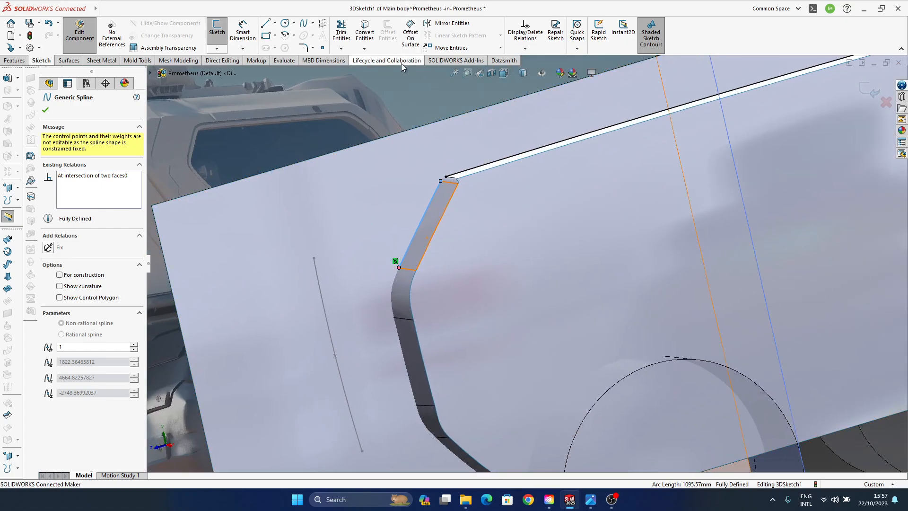
click(410, 32)
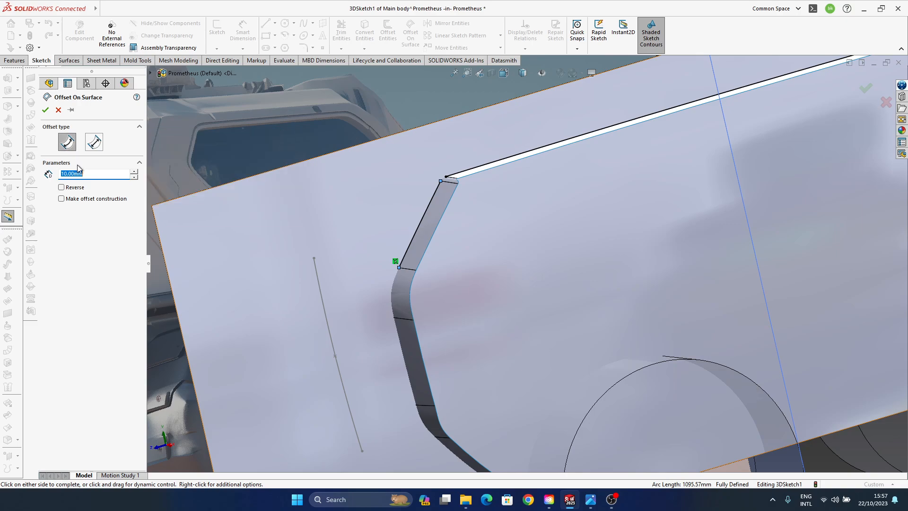
click(45, 110)
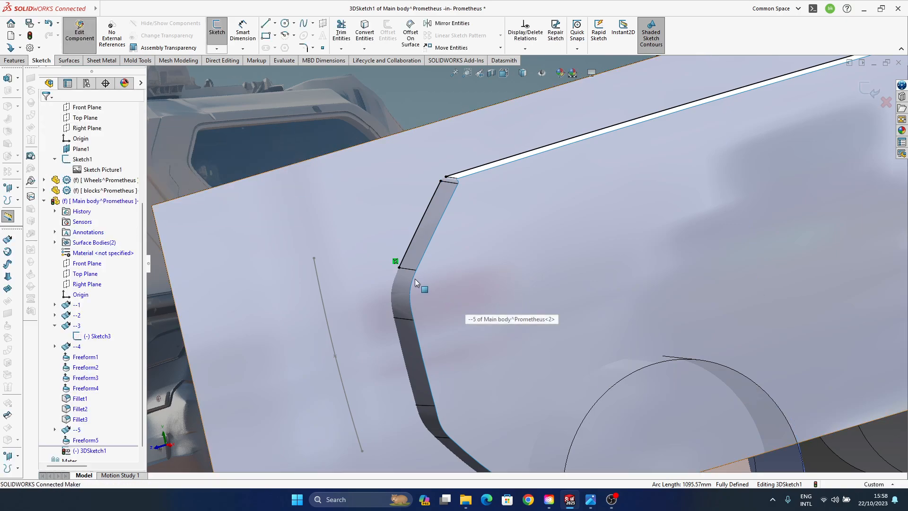
- Examine the intersection curves along the side surface and finish the 3D sketch
mouse_move(416, 283)
middle_down()
mouse_move(373, 266)
mouse_move(370, 288)
mouse_move(420, 274)
middle_up()
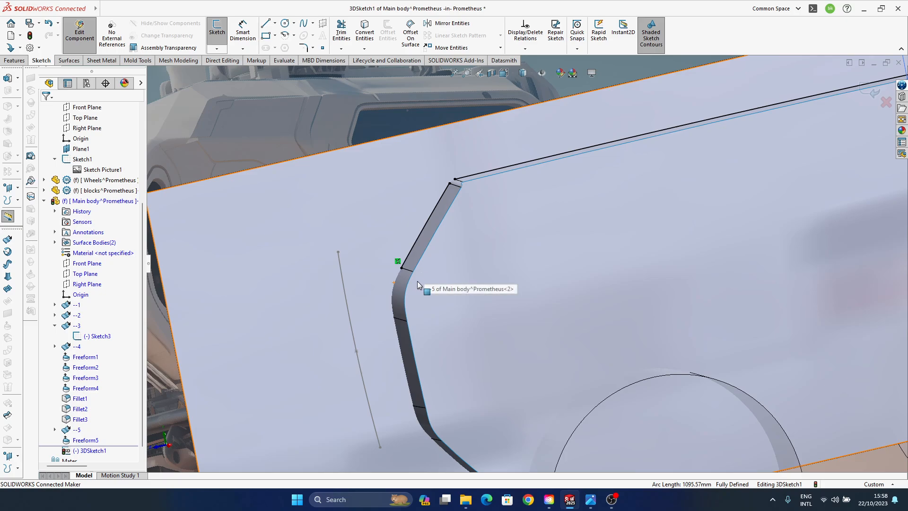
middle_drag(417, 281, 376, 211)
middle_drag(404, 267, 462, 307)
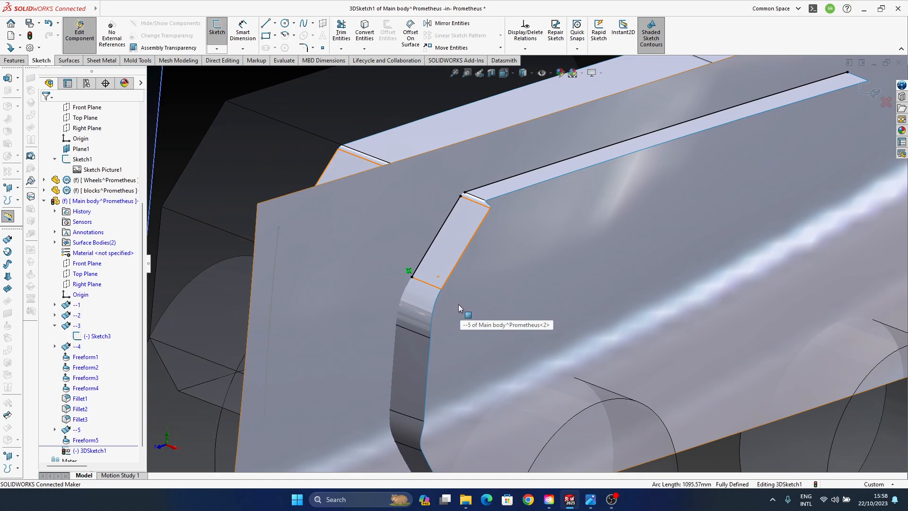
click(871, 89)
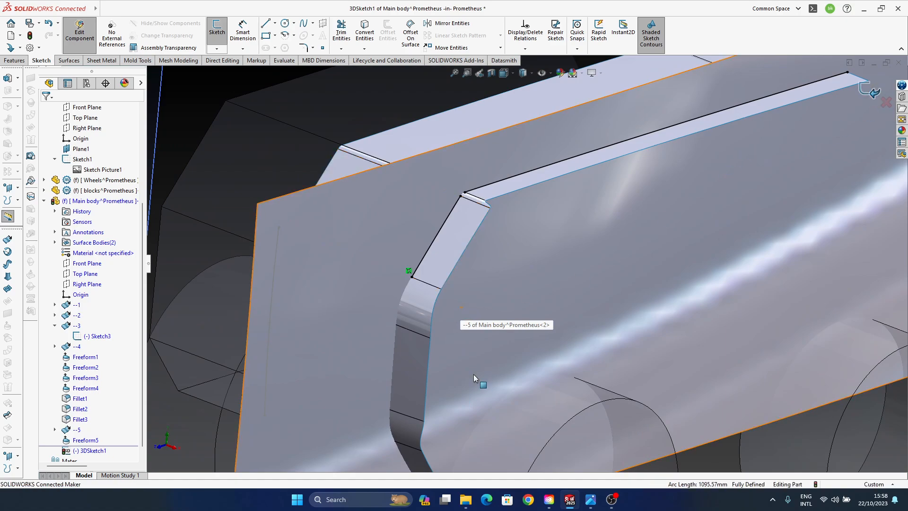
scroll(466, 314, up, 5)
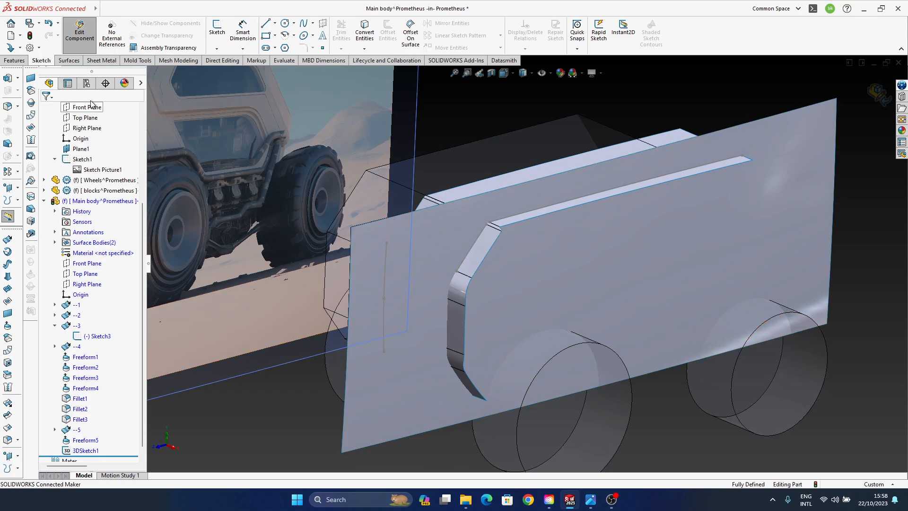
- Start a surface extrusion of the sloped front intersection curve along the Right Plane's normal and reverse its direction
click(8, 239)
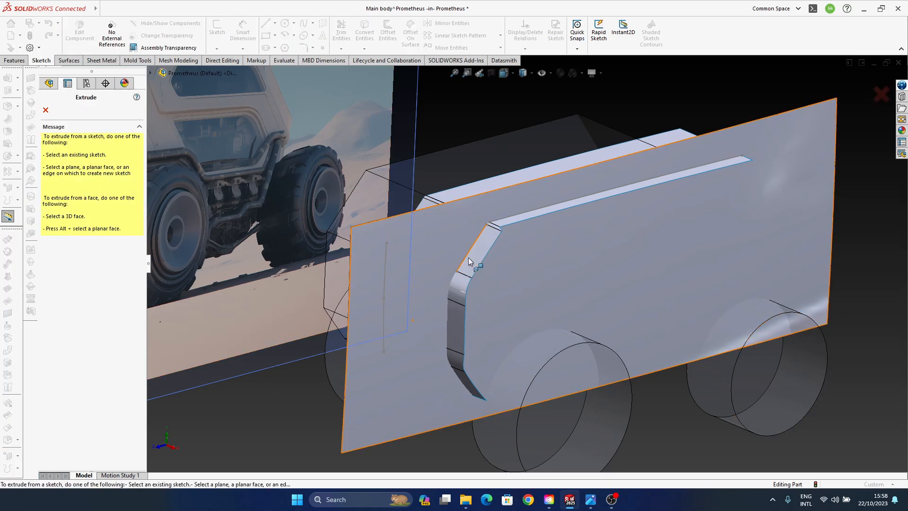
click(468, 261)
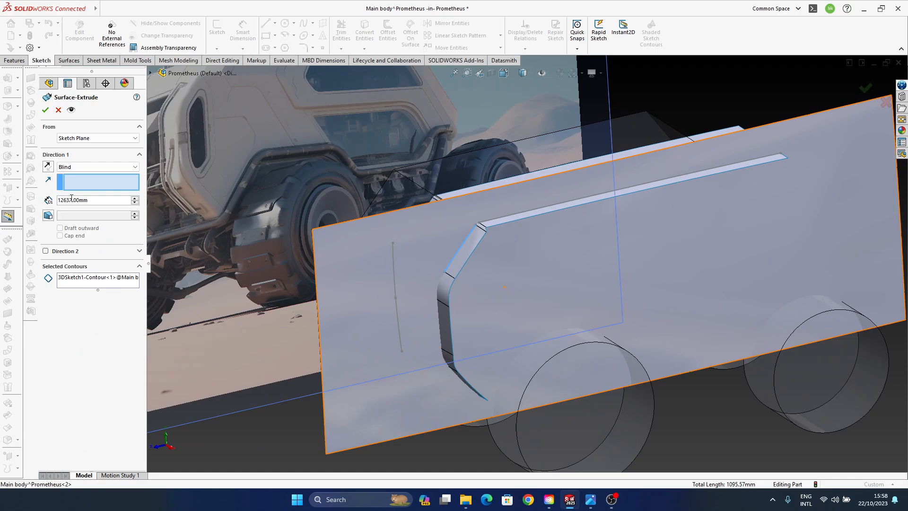
click(81, 187)
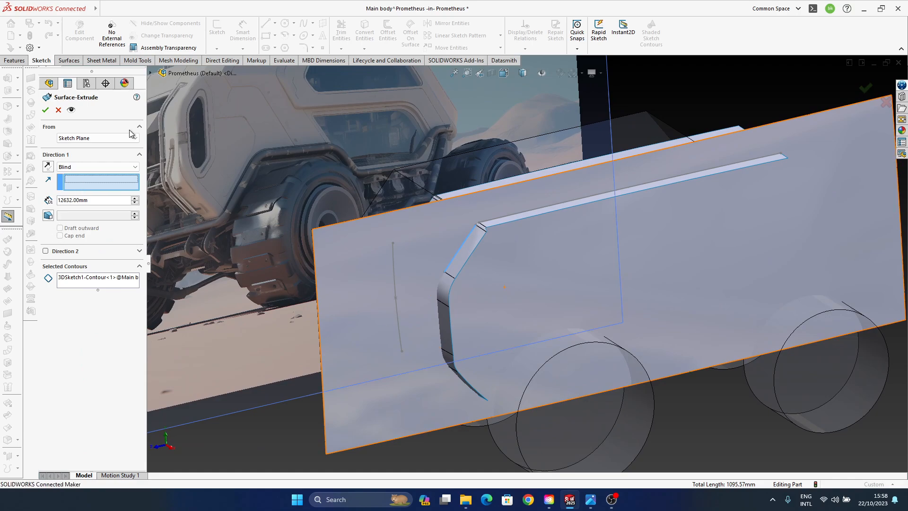
click(151, 75)
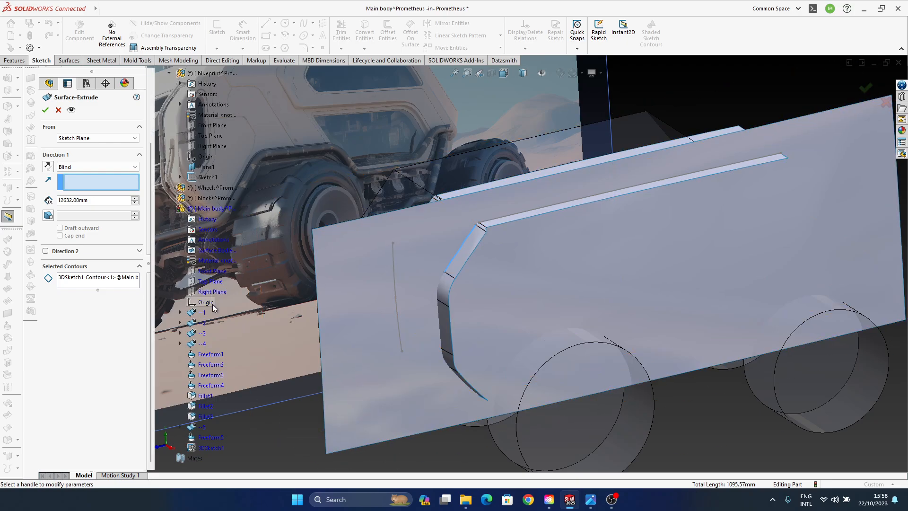
click(213, 292)
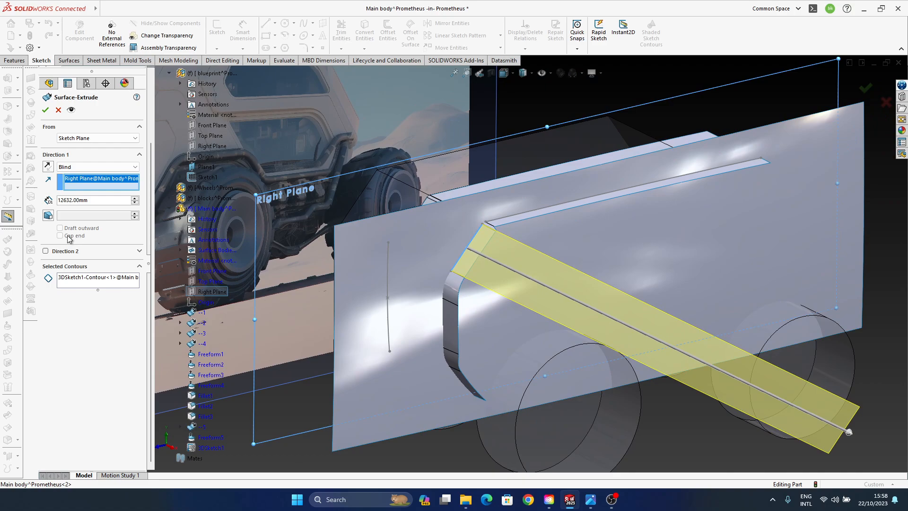
click(47, 167)
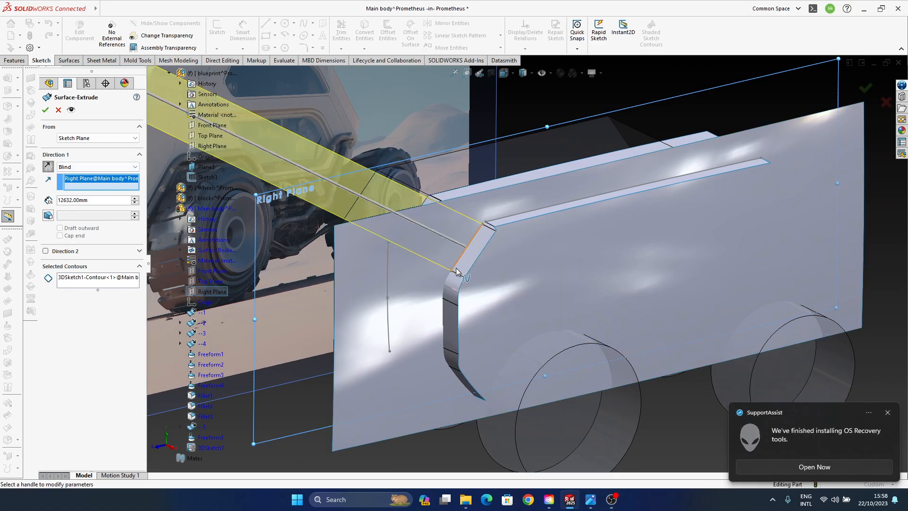
- Shorten the blind surface extrusion to 532 mm and point it outward from the side surface
scroll(470, 276, up, 2)
ctrl+middle_drag(471, 277, 482, 292)
drag(239, 145, 485, 258)
middle_drag(497, 257, 480, 290)
scroll(486, 279, down, 5)
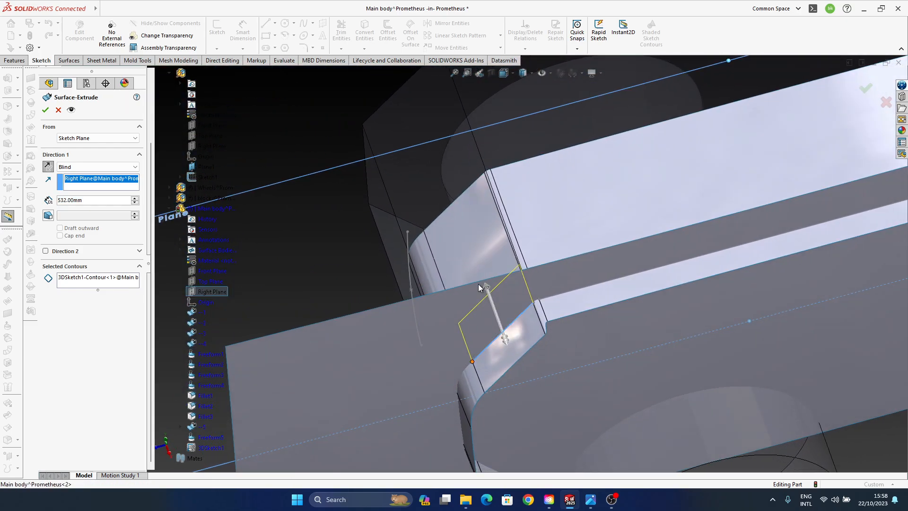
middle_drag(479, 325, 501, 316)
- Give the surface extrusion a 45-degree outward draft and complete it
click(48, 215)
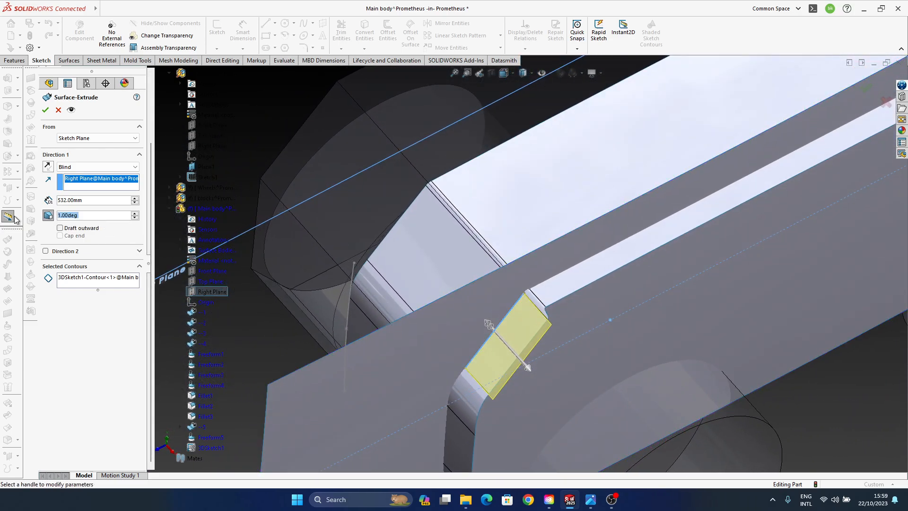
text(45)
middle_drag(528, 312, 473, 305)
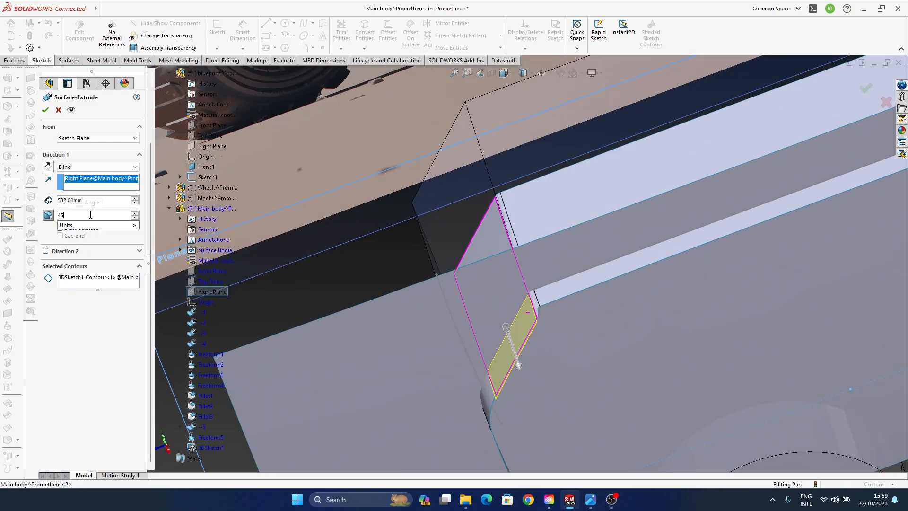
key(Return)
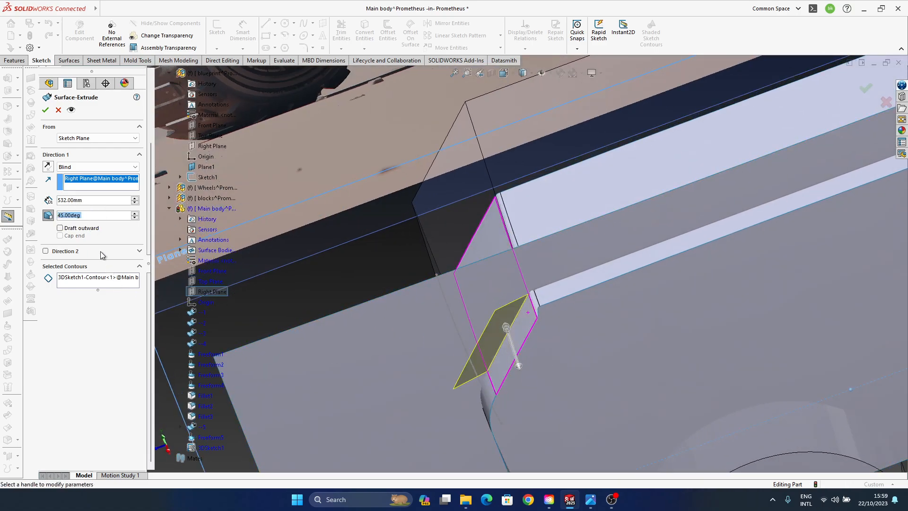
click(78, 231)
middle_drag(468, 298, 457, 328)
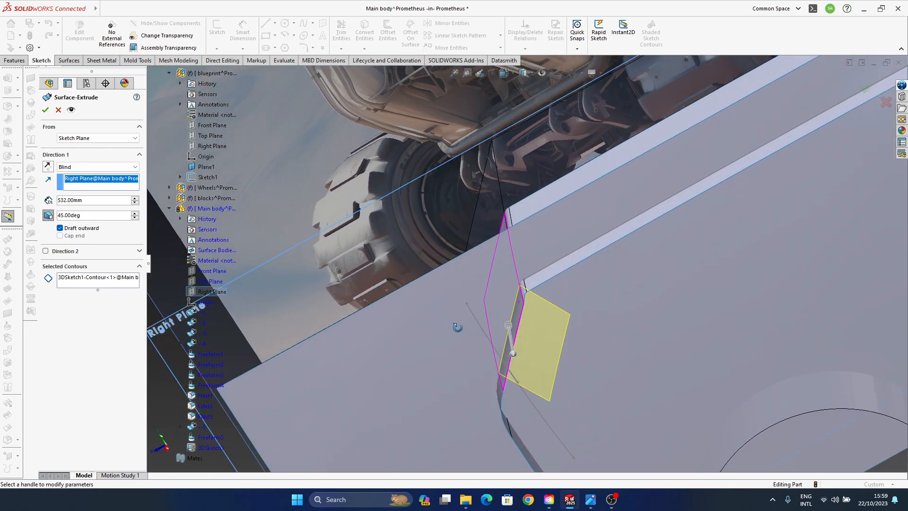
click(864, 90)
mouse_move(506, 302)
middle_down()
mouse_move(549, 292)
mouse_move(633, 303)
mouse_move(455, 319)
mouse_move(503, 283)
mouse_move(431, 207)
mouse_move(413, 239)
mouse_move(415, 272)
mouse_move(510, 346)
mouse_move(551, 349)
mouse_move(540, 356)
middle_up()
middle_drag(508, 319, 606, 290)
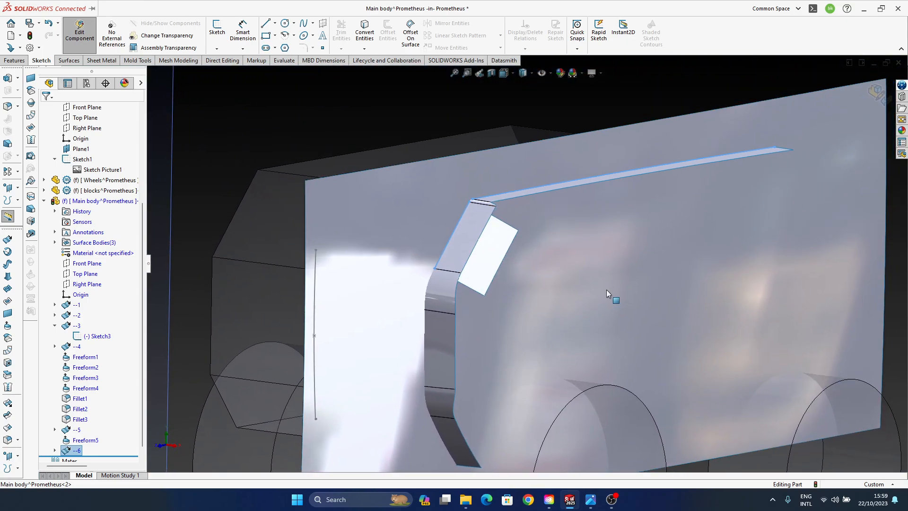
click(607, 285)
right_click(77, 432)
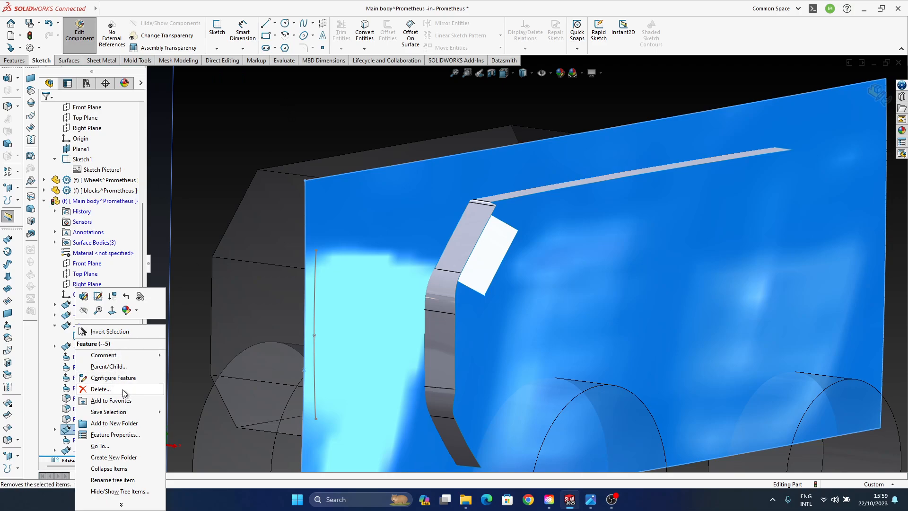
click(299, 115)
click(580, 239)
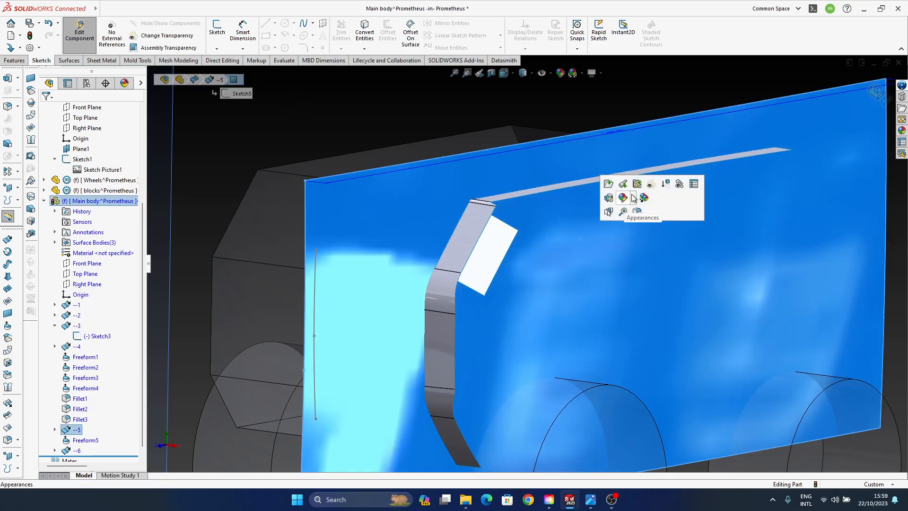
click(84, 419)
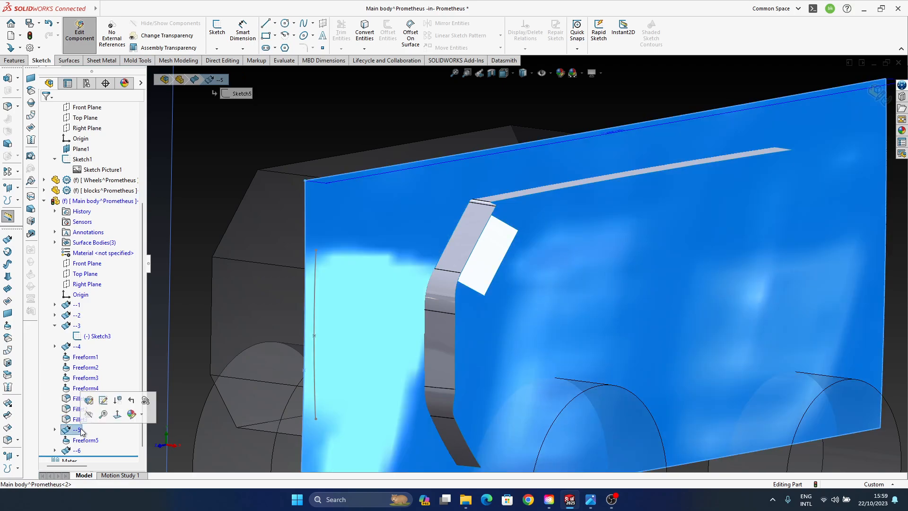
right_click(79, 431)
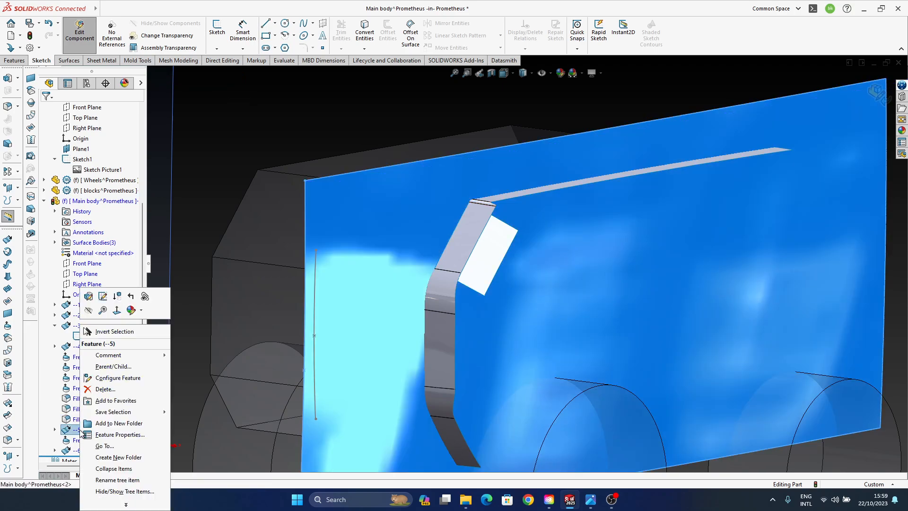
click(277, 140)
click(473, 281)
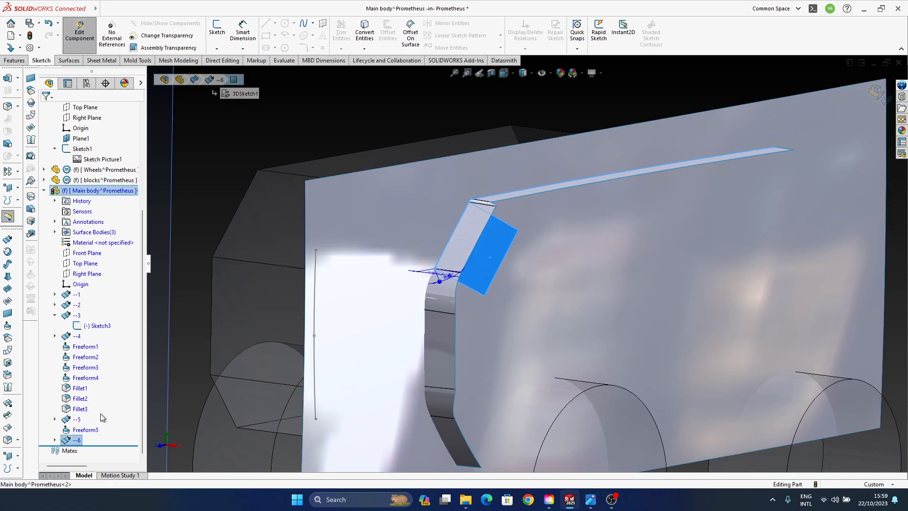
click(74, 441)
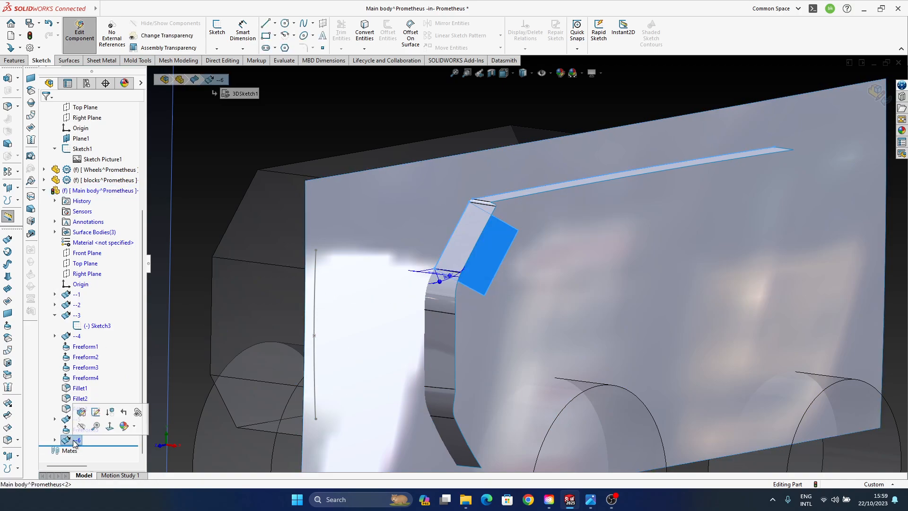
right_click(74, 441)
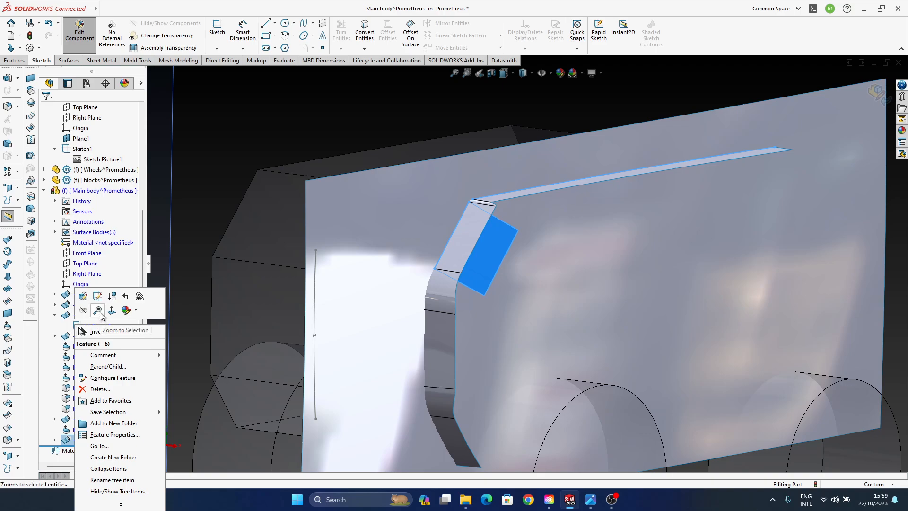
click(310, 131)
click(484, 247)
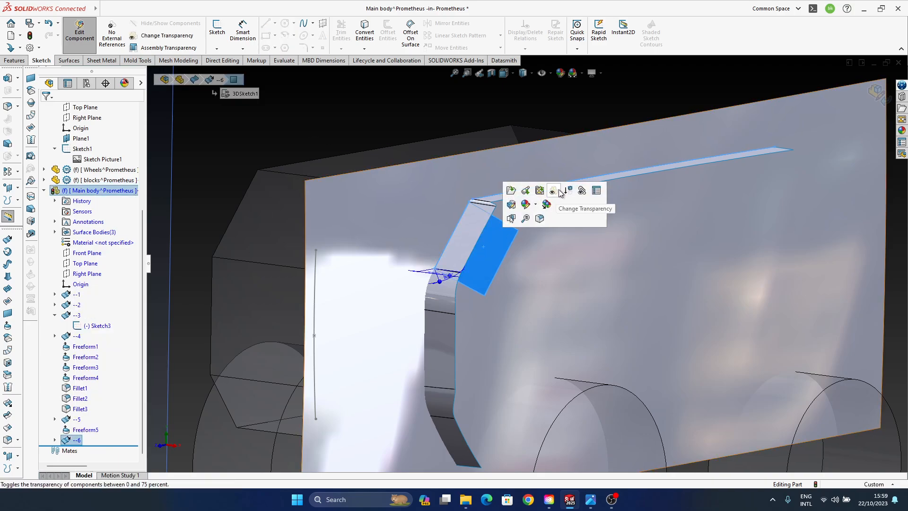
click(427, 112)
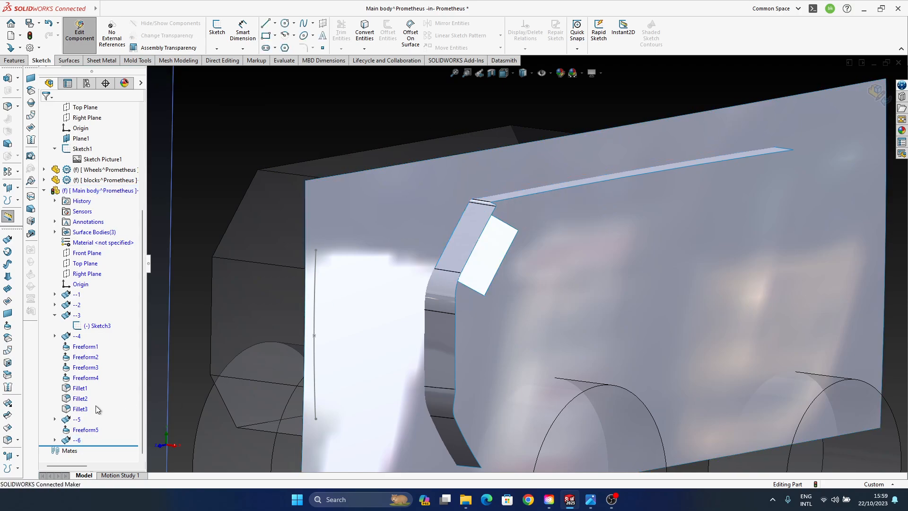
click(100, 190)
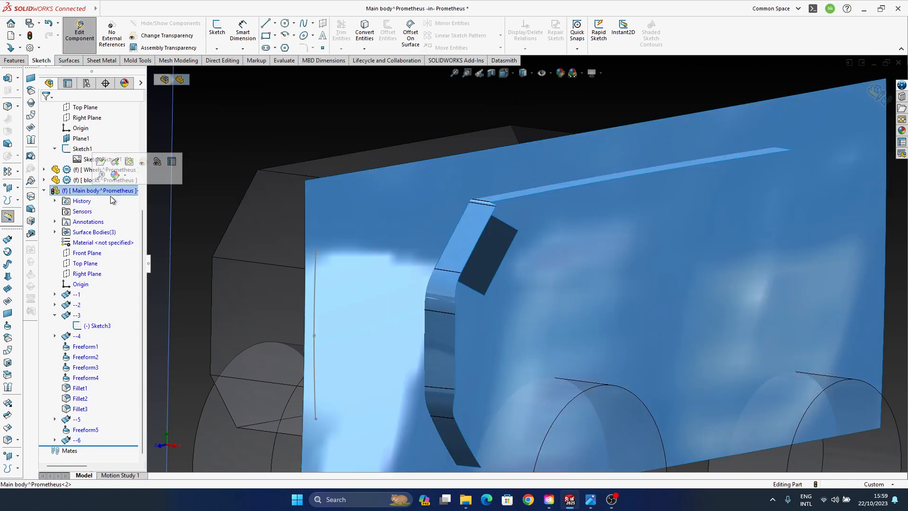
click(486, 267)
- Hide the newly drafted extruded surface and show it again
click(76, 440)
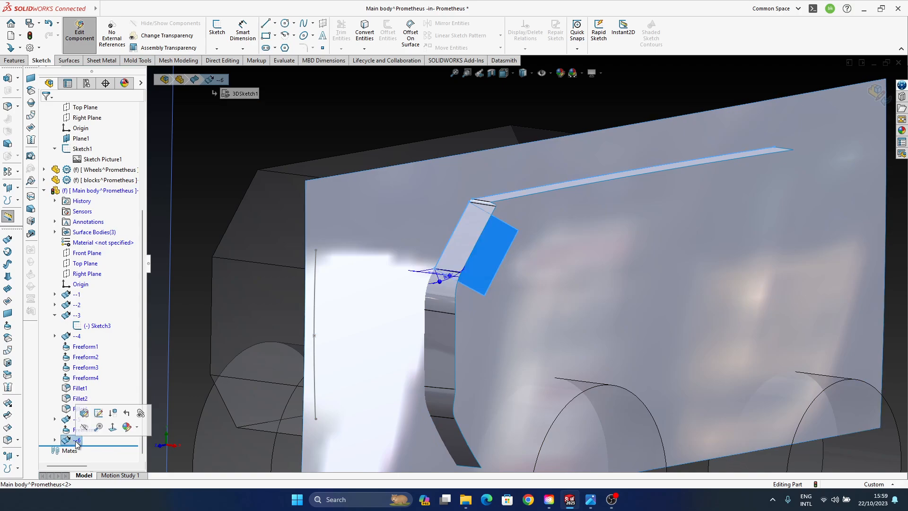
click(84, 428)
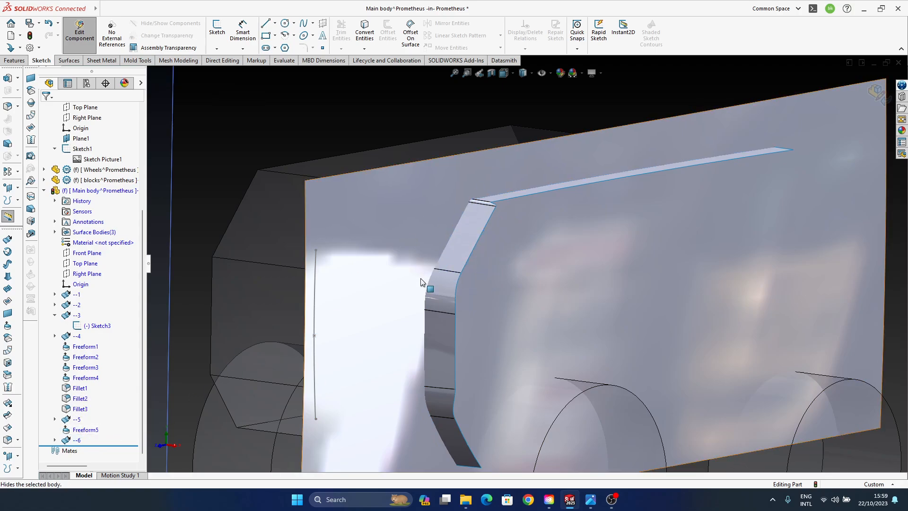
click(75, 442)
click(86, 428)
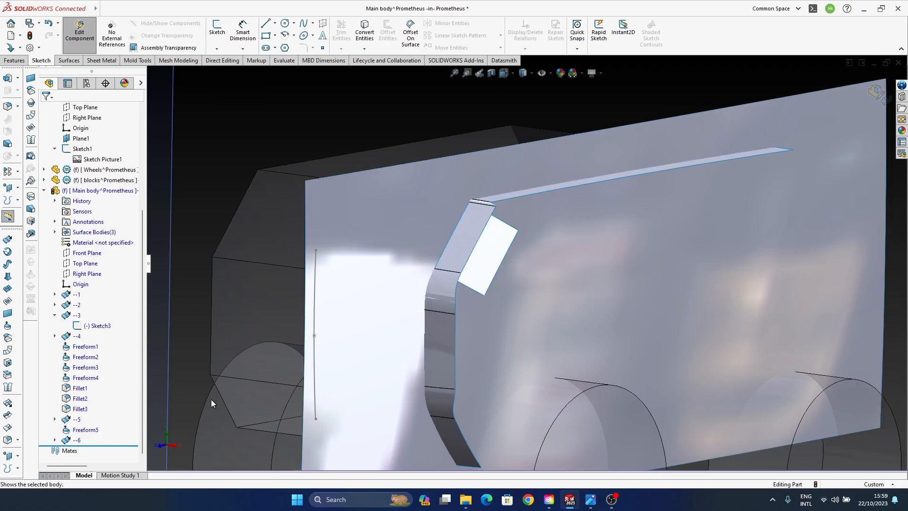
- Hide the large curved side surface so the drafted surface stands against the front and roof surfaces
click(543, 292)
click(76, 420)
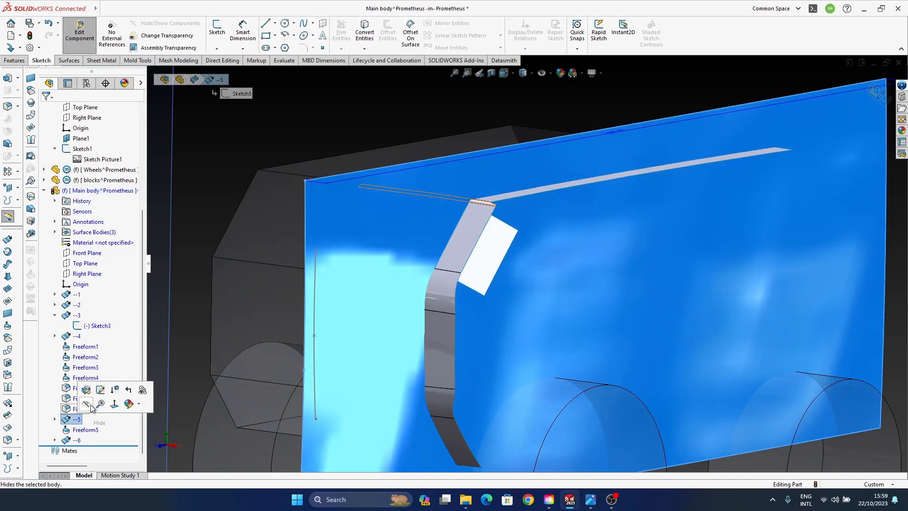
click(85, 406)
middle_drag(518, 282, 614, 293)
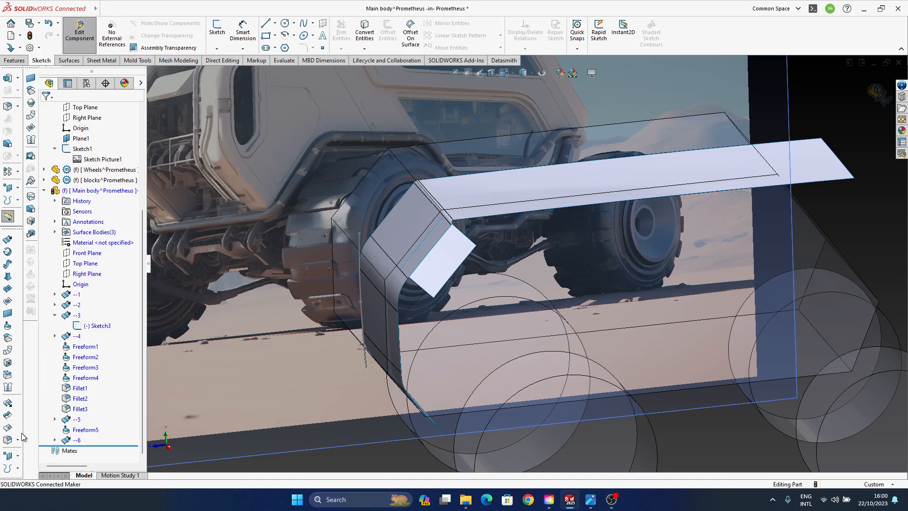
- Extend the drafted surface's inner edge by 300.5 mm through the slanted front surface, using Distance and Same surface
click(9, 403)
click(421, 244)
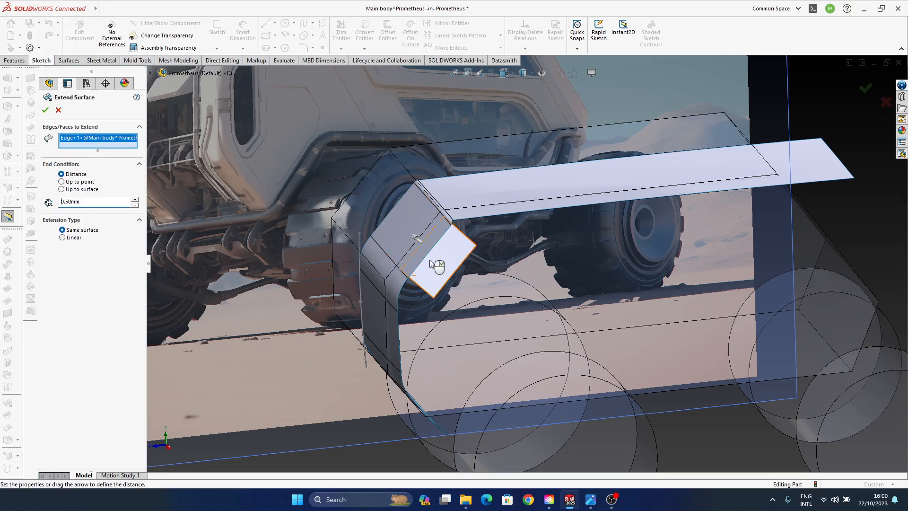
middle_drag(424, 245, 451, 294)
scroll(438, 261, down, 4)
drag(435, 253, 418, 234)
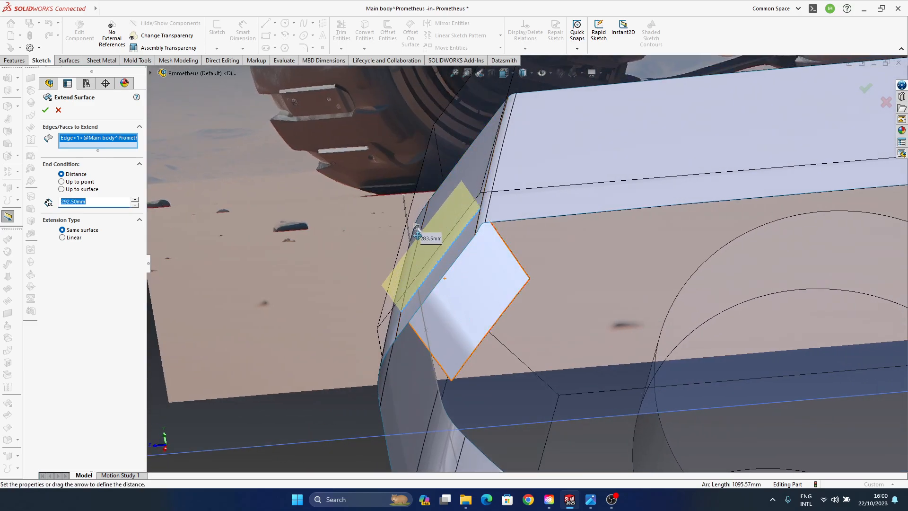
middle_drag(433, 317, 260, 302)
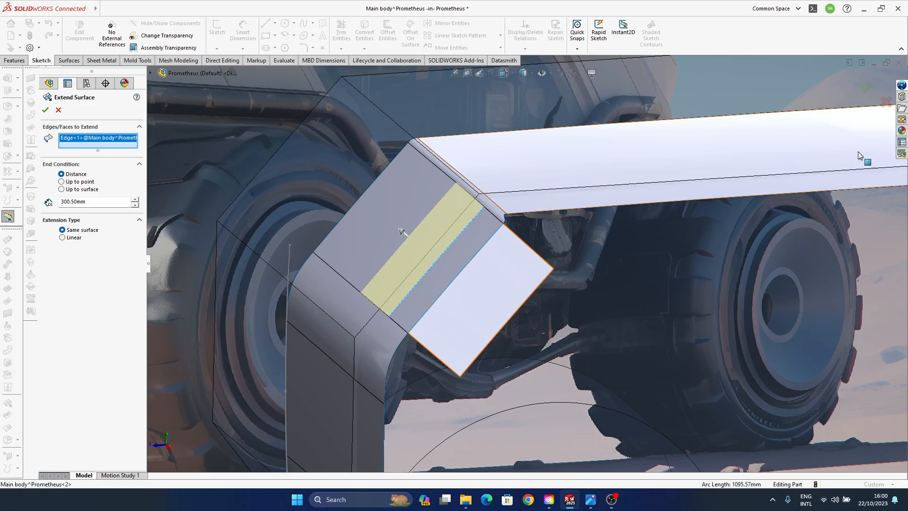
click(866, 88)
- Show the hidden large curved side surface again
mouse_move(456, 307)
middle_down()
mouse_move(462, 258)
mouse_move(453, 244)
mouse_move(426, 307)
mouse_move(398, 345)
mouse_move(414, 282)
mouse_move(361, 377)
mouse_move(383, 312)
mouse_move(398, 205)
mouse_move(377, 211)
mouse_move(532, 254)
mouse_move(542, 268)
mouse_move(441, 263)
mouse_move(460, 290)
mouse_move(563, 295)
mouse_move(535, 219)
mouse_move(513, 246)
mouse_move(491, 310)
mouse_move(516, 278)
mouse_move(487, 331)
middle_up()
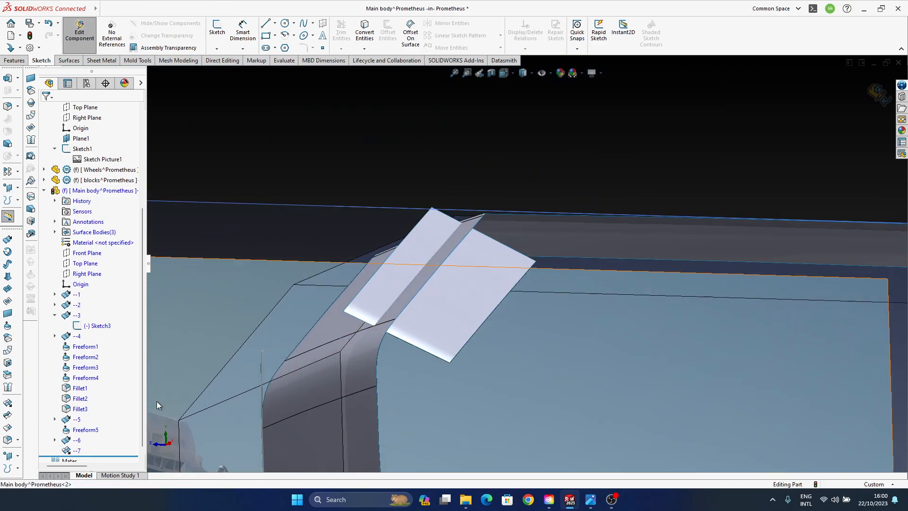
click(80, 421)
click(87, 408)
middle_drag(437, 259, 469, 307)
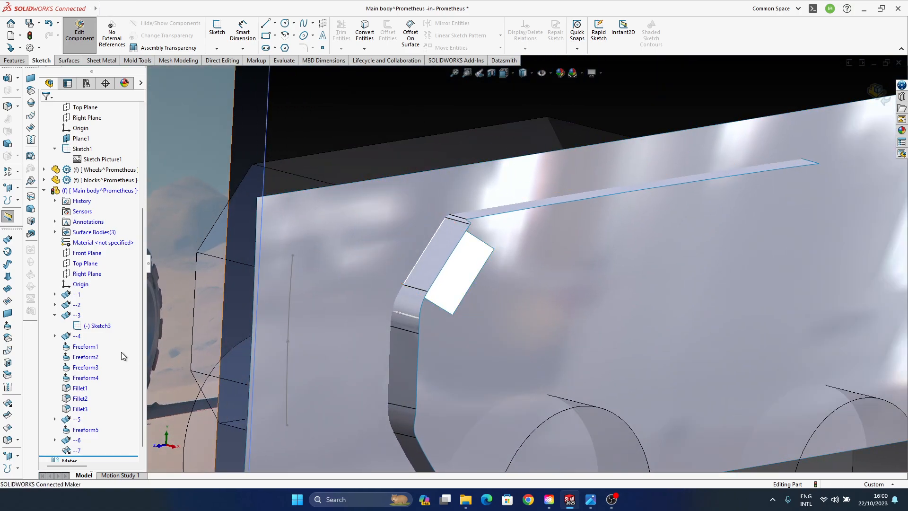
- Offset the drafted surface by 200 mm with the offset direction flipped
click(8, 338)
click(459, 291)
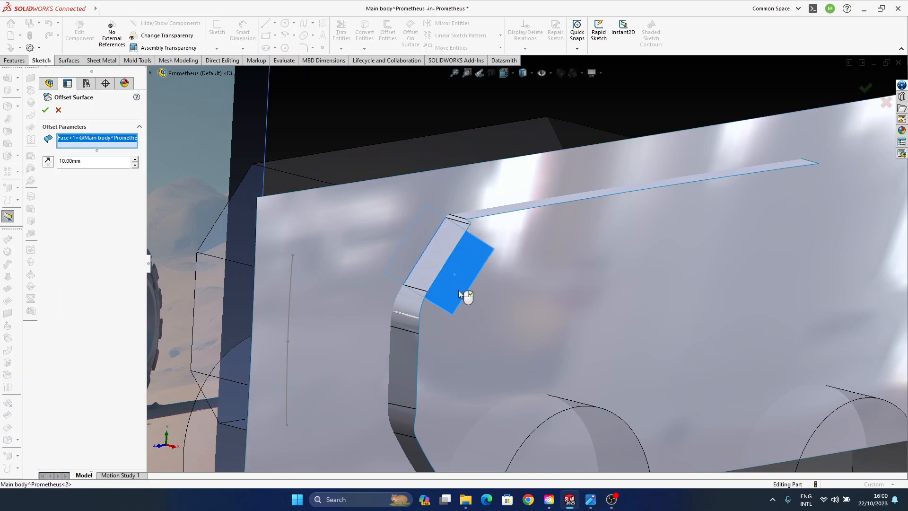
middle_drag(458, 291, 393, 302)
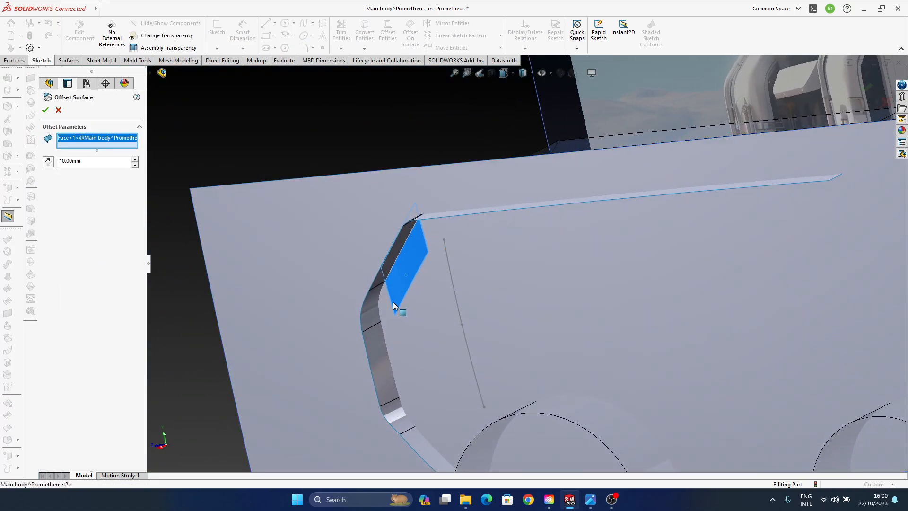
click(49, 163)
middle_drag(466, 331, 489, 332)
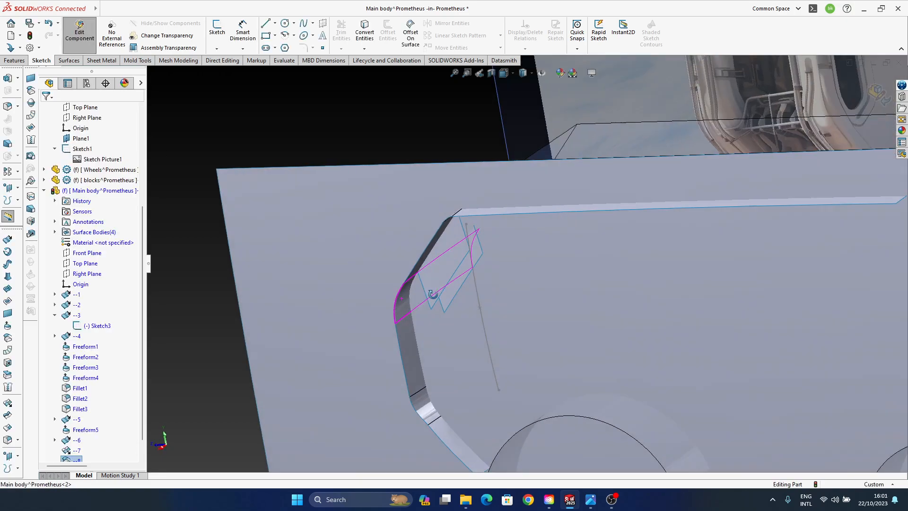
scroll(455, 260, down, 3)
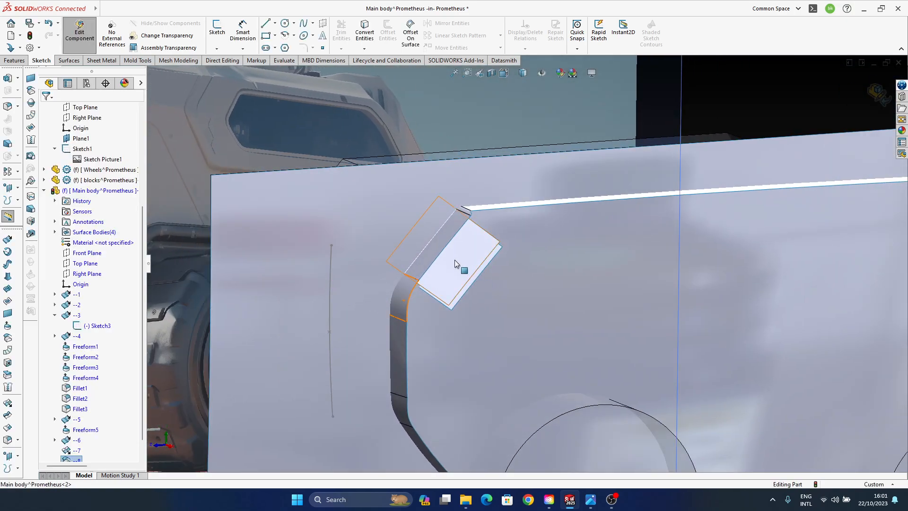
- Hide the large curved side surface again, leaving the drafted surface and its offset copy against the front surface
click(455, 260)
scroll(107, 378, down, 1)
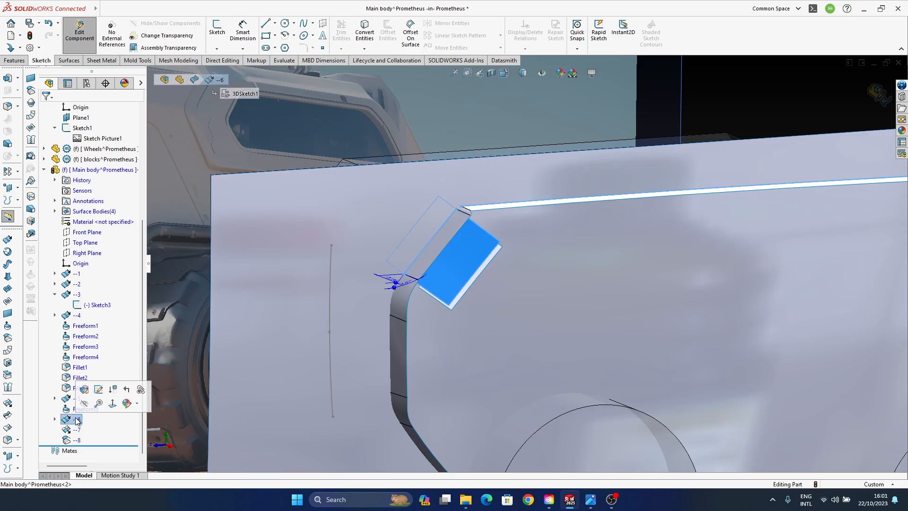
middle_drag(464, 253, 428, 223)
click(505, 299)
click(76, 398)
click(96, 387)
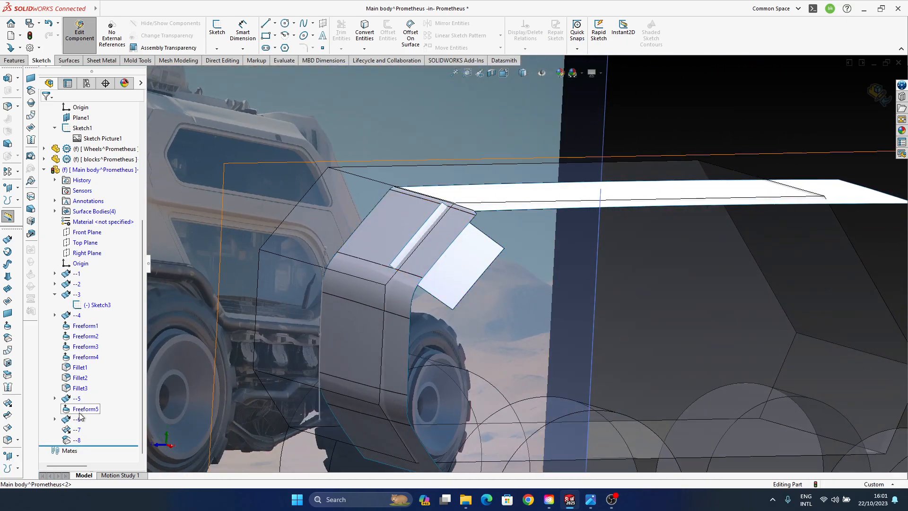
- Lengthen the surface extension so the drafted surface reaches much farther through the slanted front surface
click(77, 430)
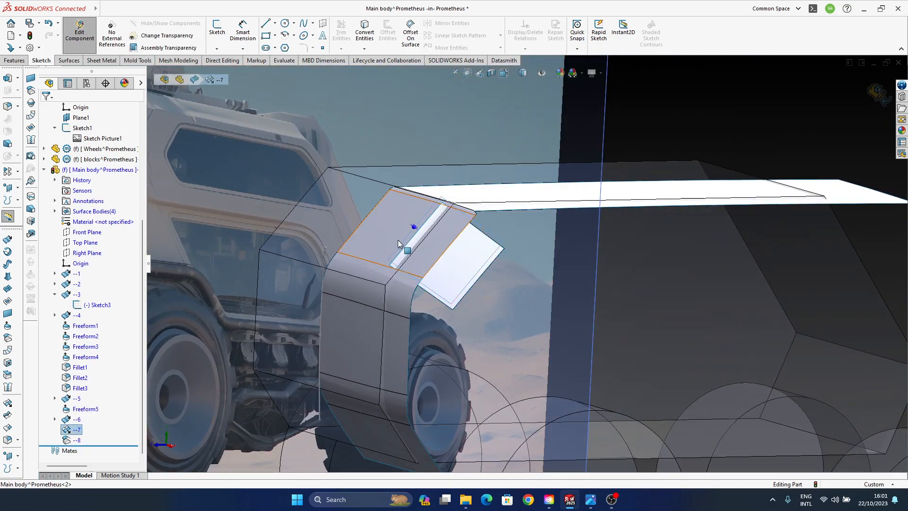
middle_drag(398, 242, 418, 243)
drag(415, 230, 390, 211)
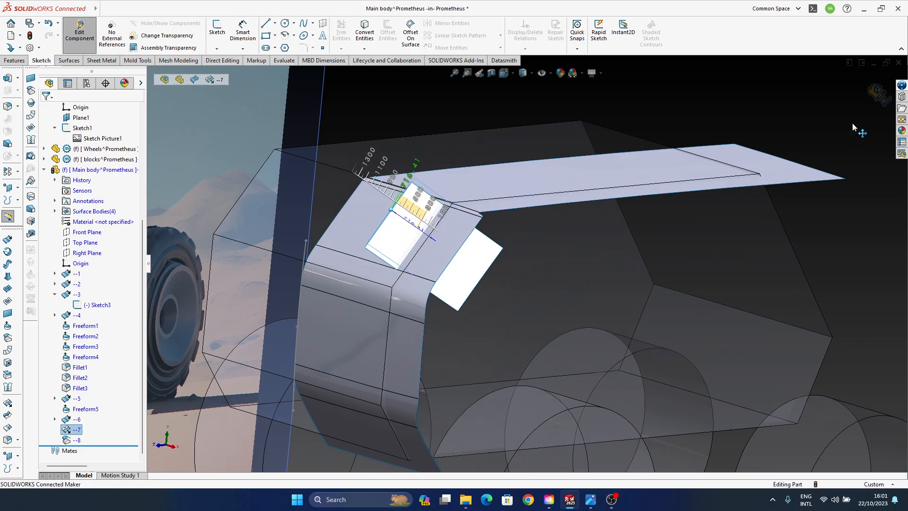
click(837, 109)
middle_drag(504, 273, 422, 274)
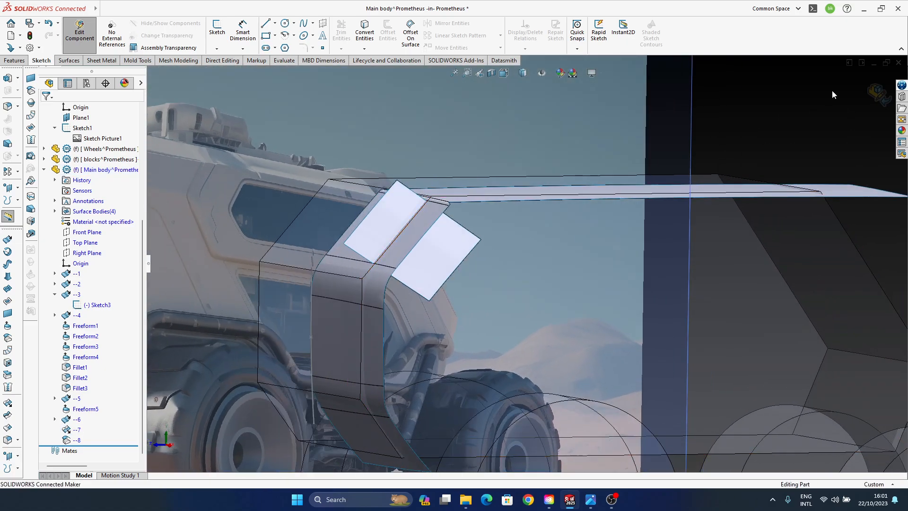
- Start a Freeform on the offset surface and set the continuity of its two opposite outer end edges to Moveable
click(430, 262)
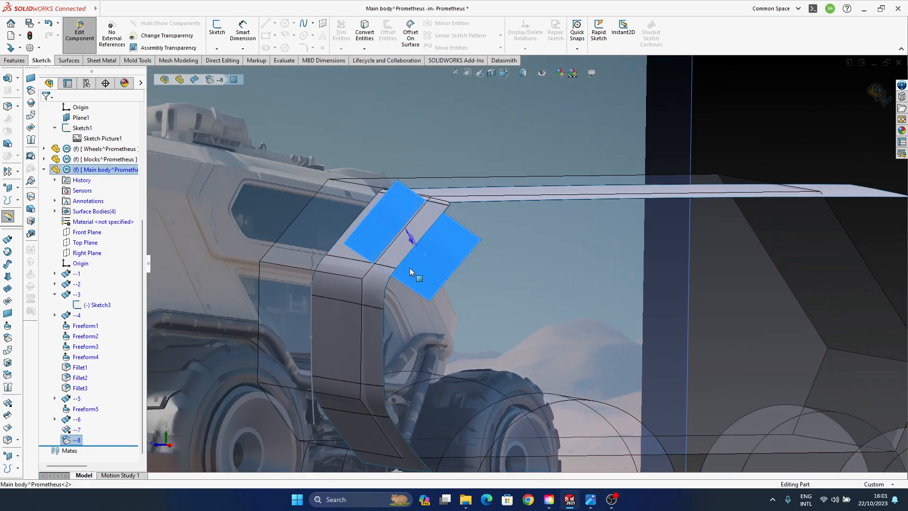
middle_drag(410, 272, 416, 210)
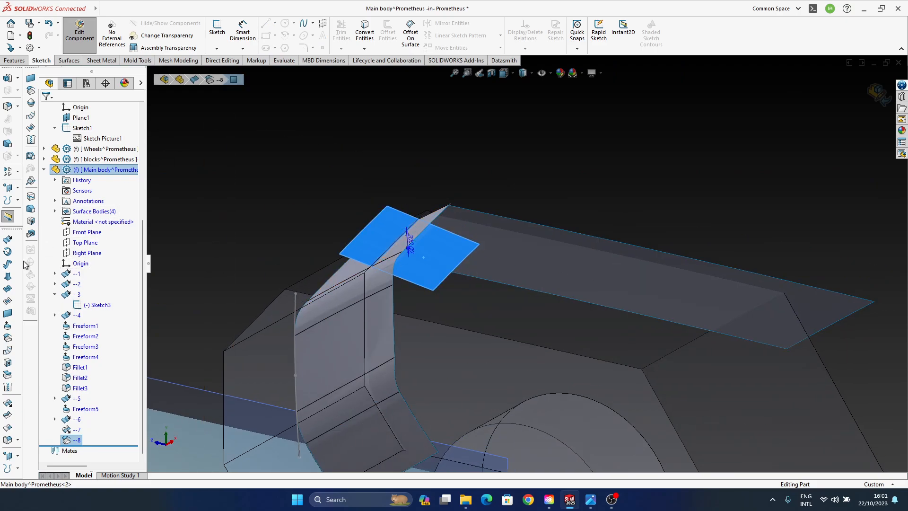
click(21, 313)
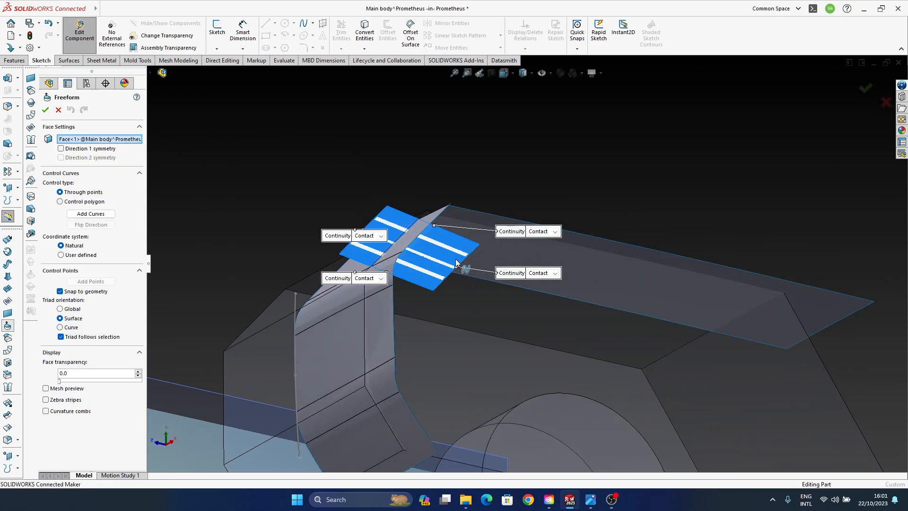
scroll(412, 239, down, 3)
click(259, 238)
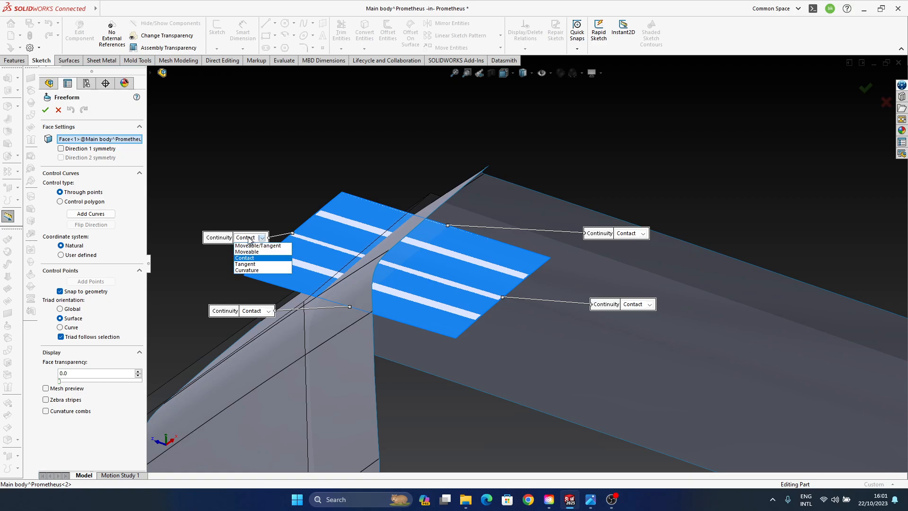
click(266, 312)
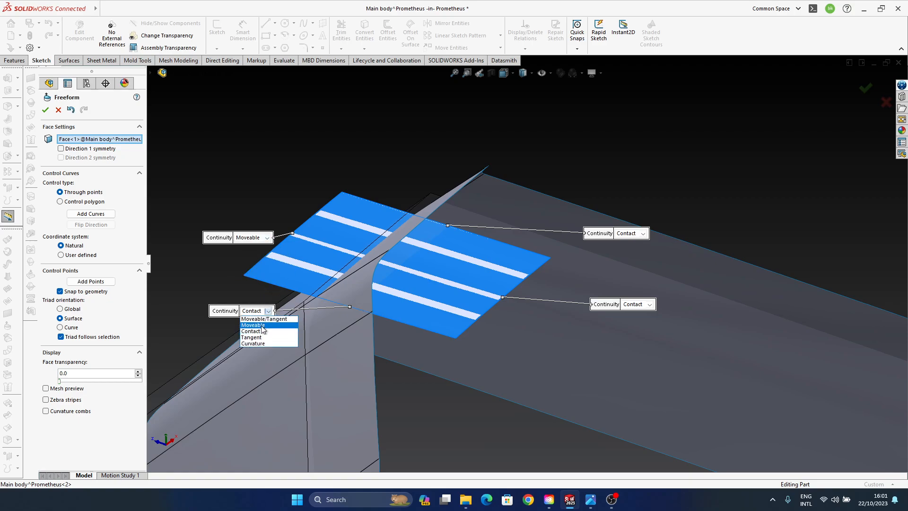
click(264, 331)
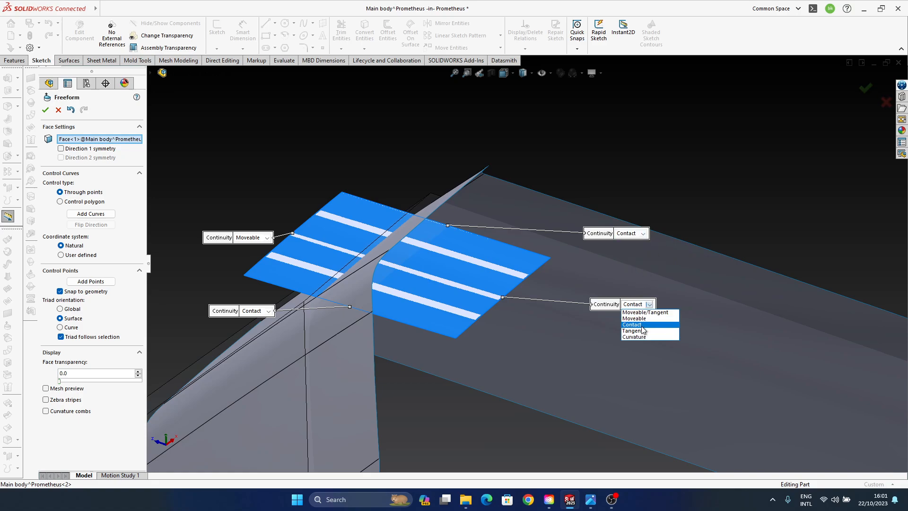
middle_drag(510, 274, 646, 289)
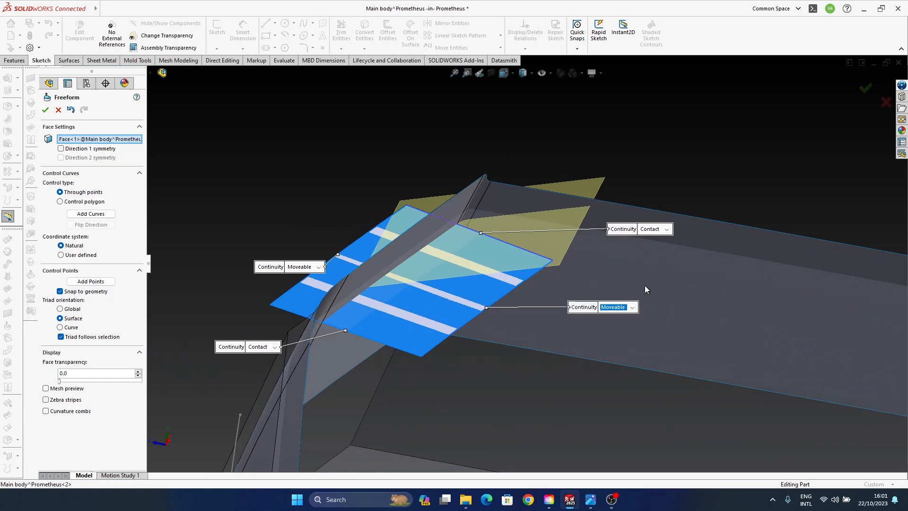
- Try to set the continuity of the Freeform surface's upper crossing edge to Moveable
click(663, 249)
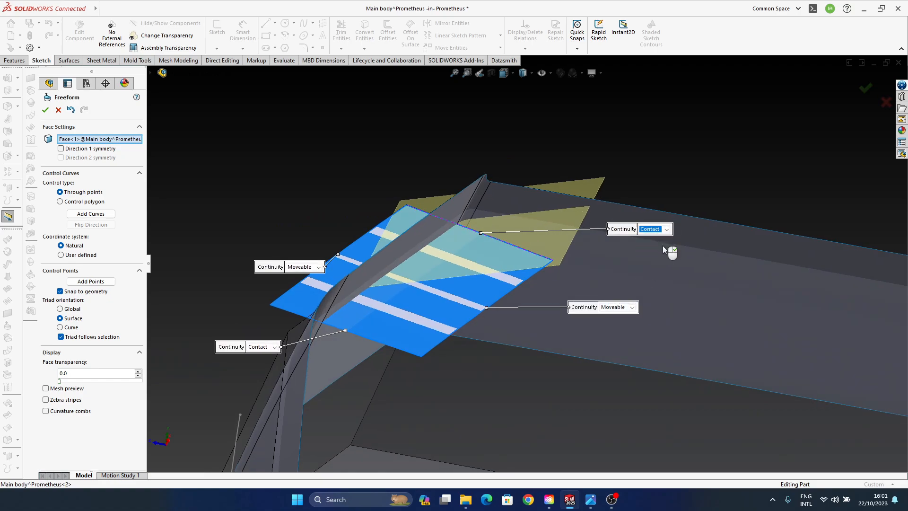
middle_drag(477, 258, 499, 261)
click(658, 230)
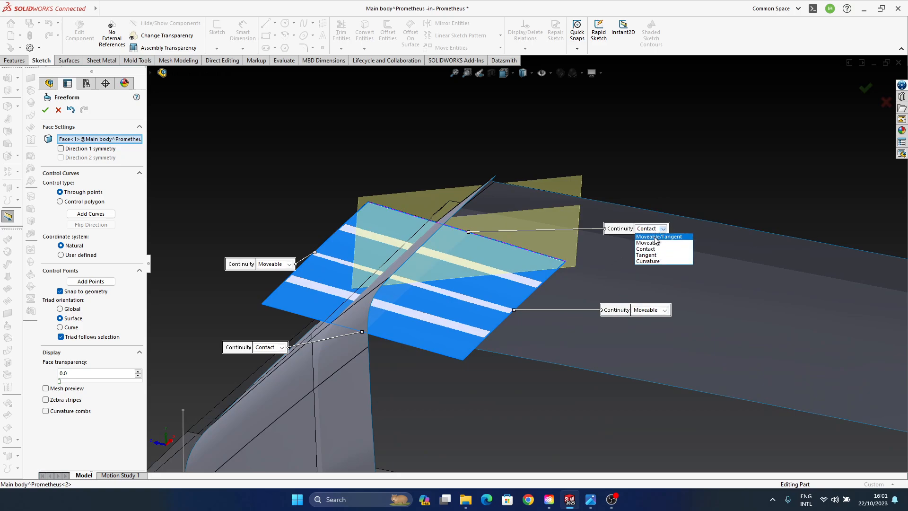
click(655, 242)
click(653, 232)
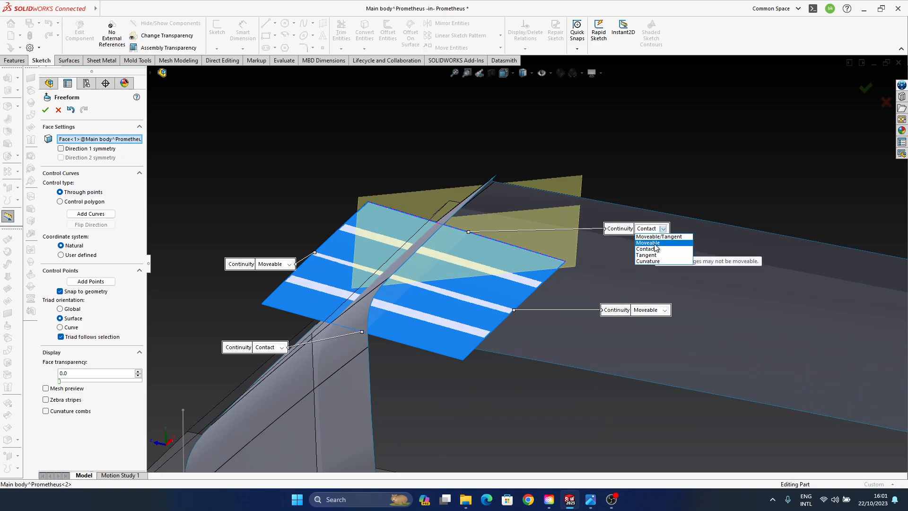
click(656, 245)
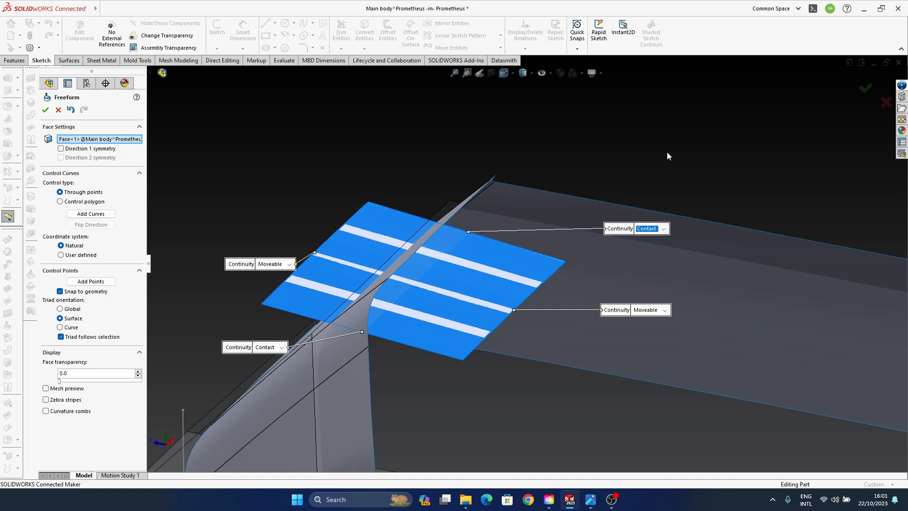
- Try Moveable, Moveable/Tangent and Tangent continuity on the Freeform's lower crossing edge, then restore Contact
middle_drag(466, 284, 493, 300)
click(510, 330)
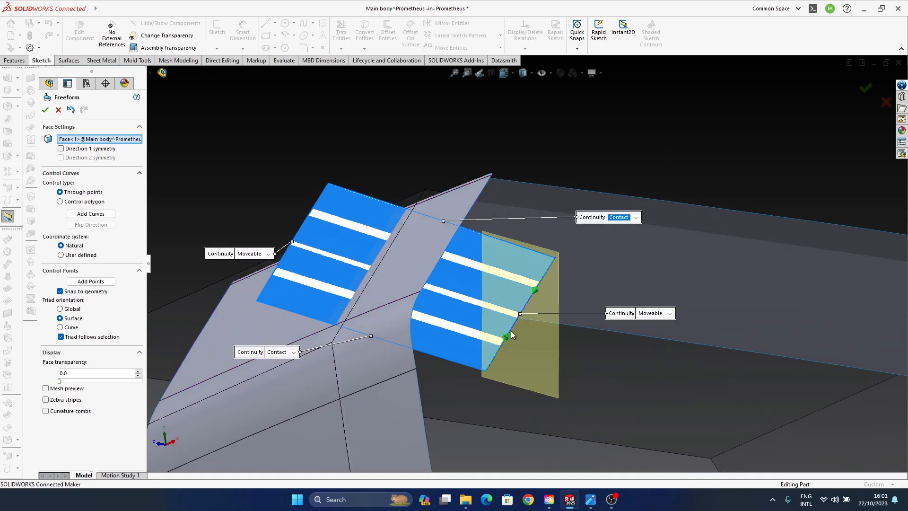
middle_drag(511, 330, 505, 300)
click(319, 322)
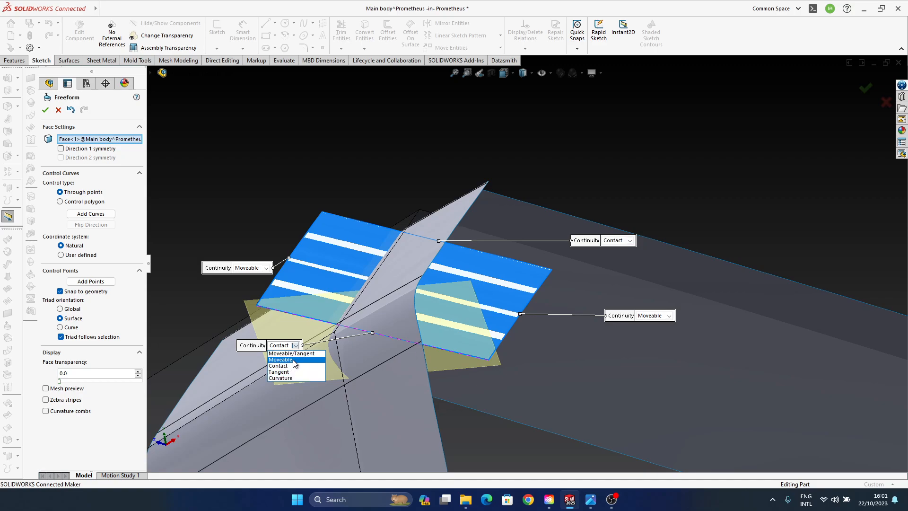
click(287, 349)
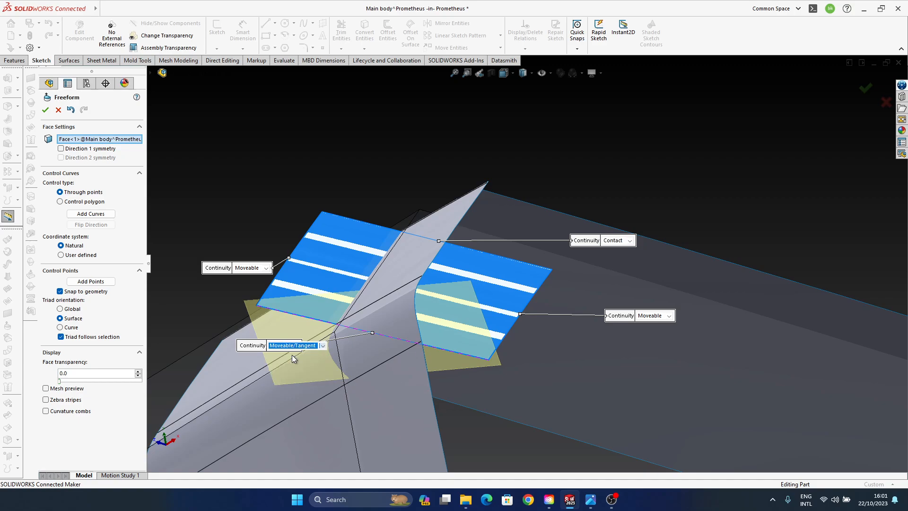
click(293, 348)
click(293, 372)
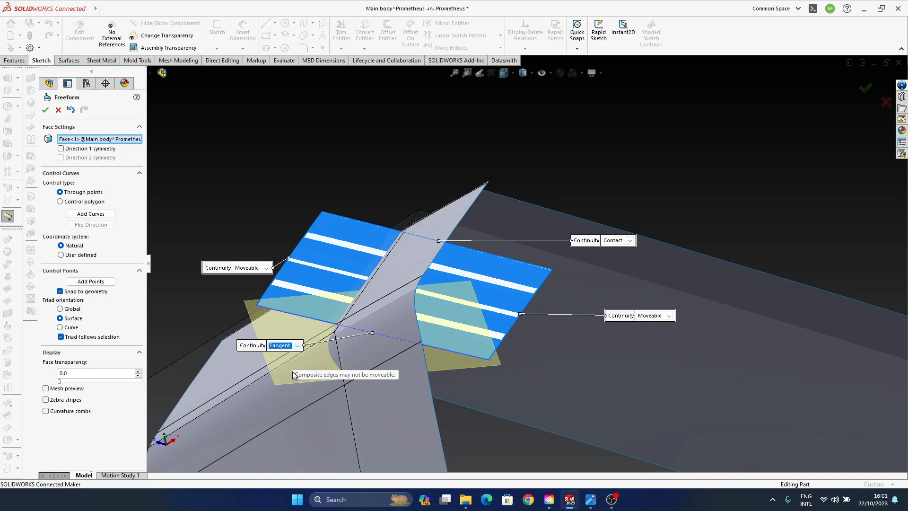
click(287, 345)
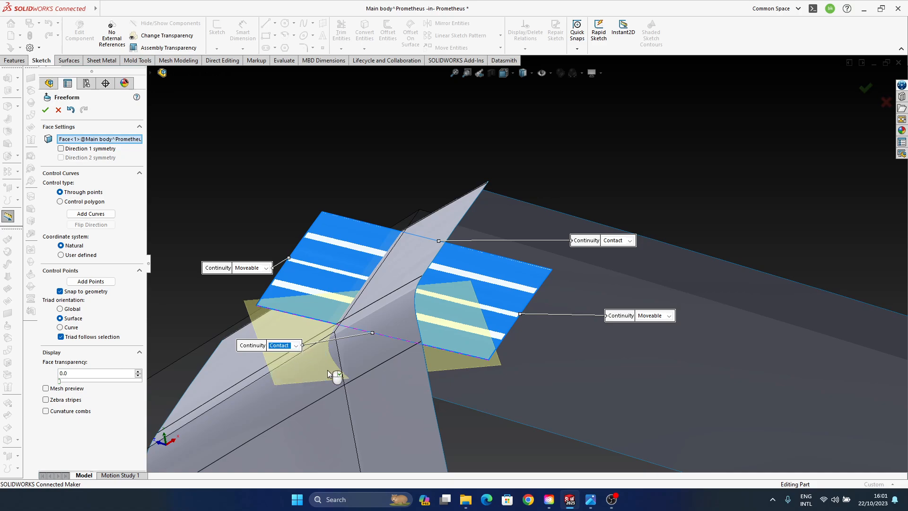
- Pull the Moveable outer end edge of the Freeform surface slightly along the triad's Z direction using both its control points
click(252, 269)
click(251, 270)
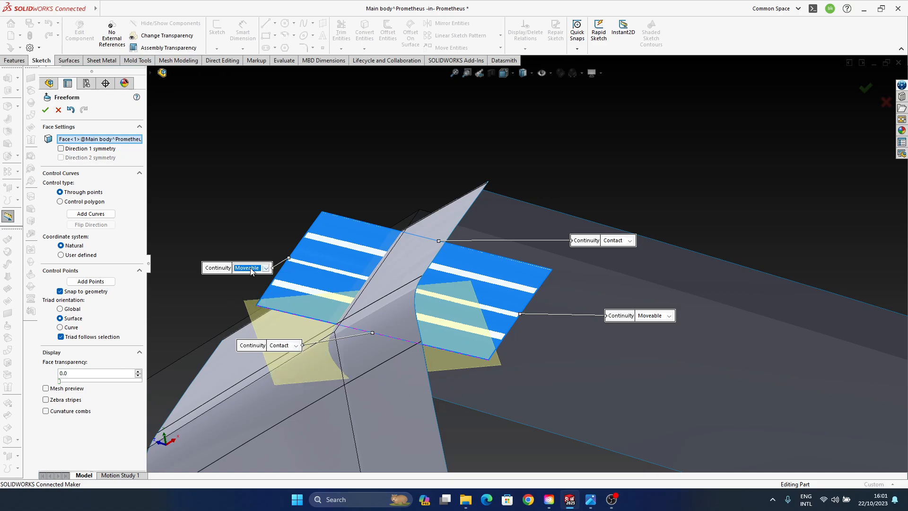
click(306, 237)
middle_drag(366, 332, 469, 330)
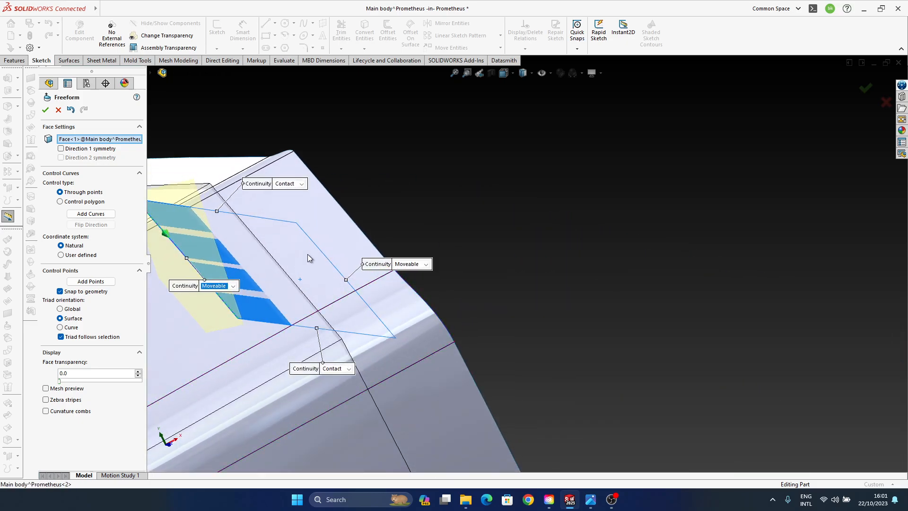
middle_drag(308, 258, 395, 279)
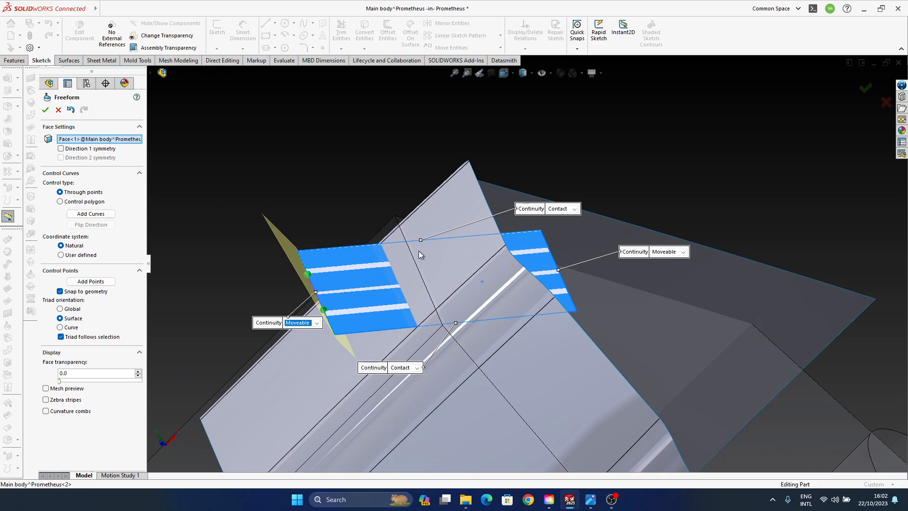
middle_drag(419, 252, 446, 252)
middle_drag(474, 301, 436, 320)
scroll(436, 318, down, 2)
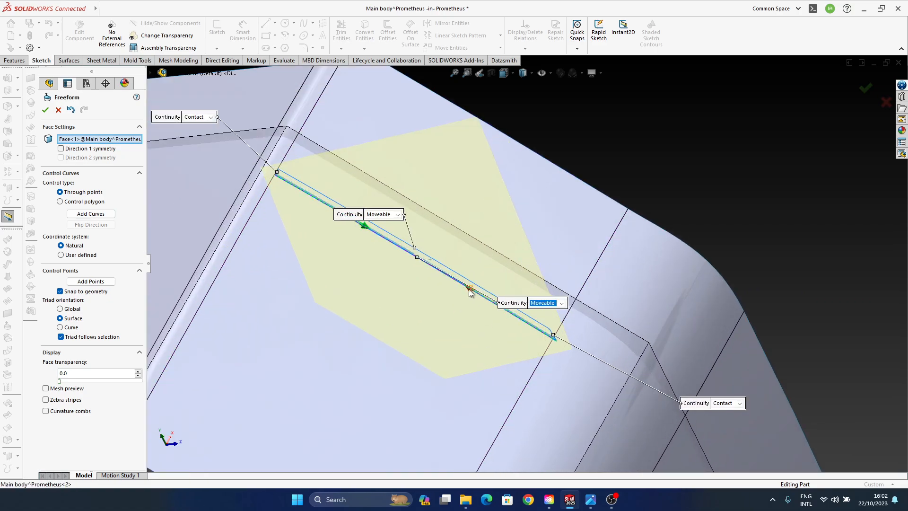
click(469, 288)
ctrl+click(364, 228)
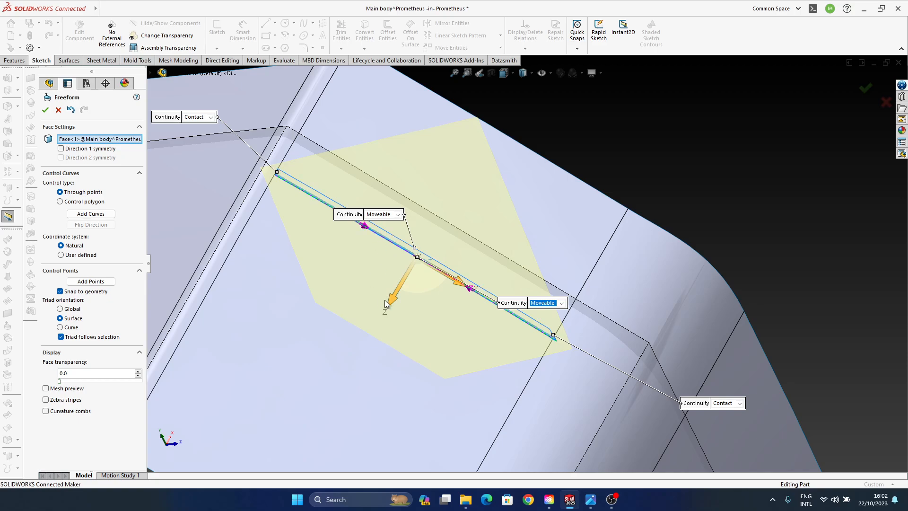
drag(385, 304, 392, 304)
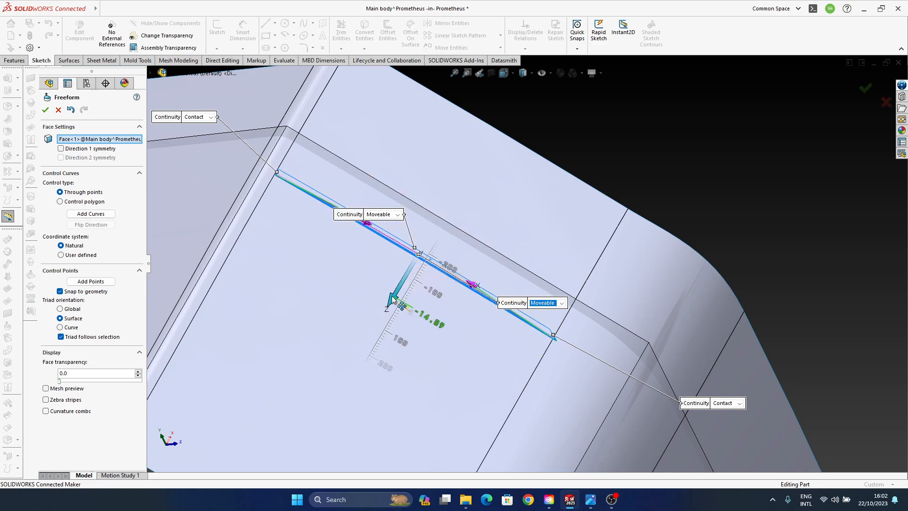
drag(392, 298, 392, 294)
- Move the opposite Moveable end edge of the Freeform surface slightly along its triad's Z direction
middle_drag(506, 285, 719, 264)
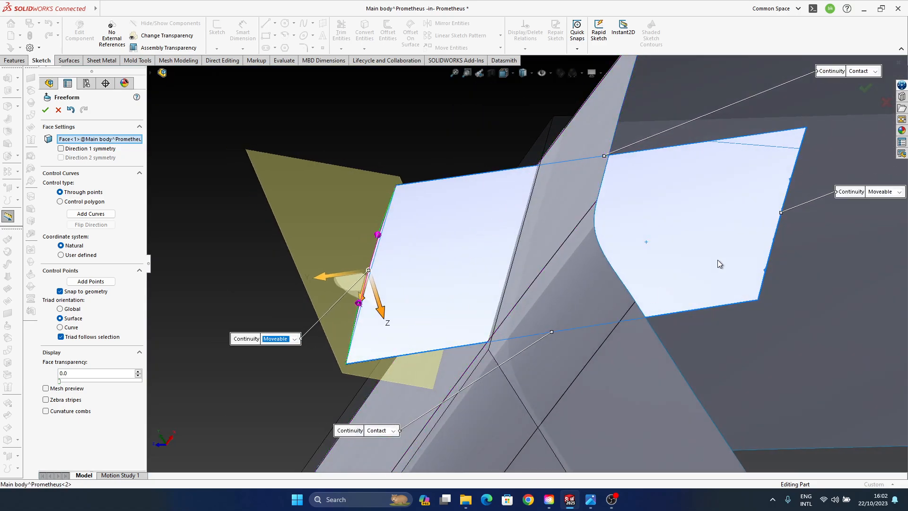
click(772, 246)
click(790, 179)
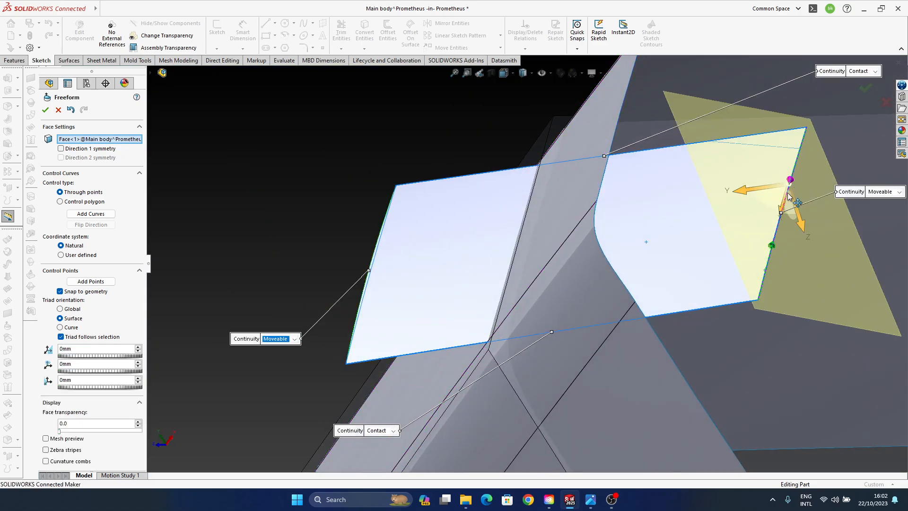
ctrl+click(772, 245)
middle_drag(773, 245, 687, 249)
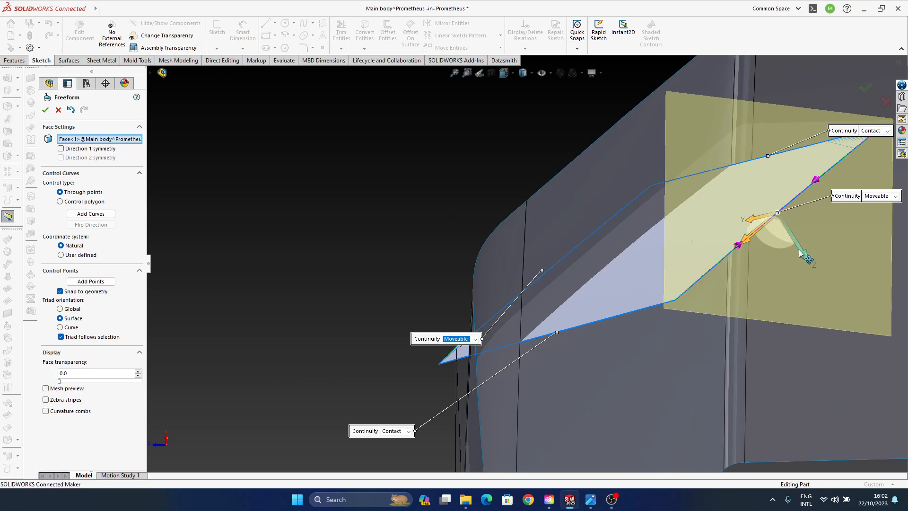
drag(795, 250, 799, 248)
middle_drag(711, 294, 482, 273)
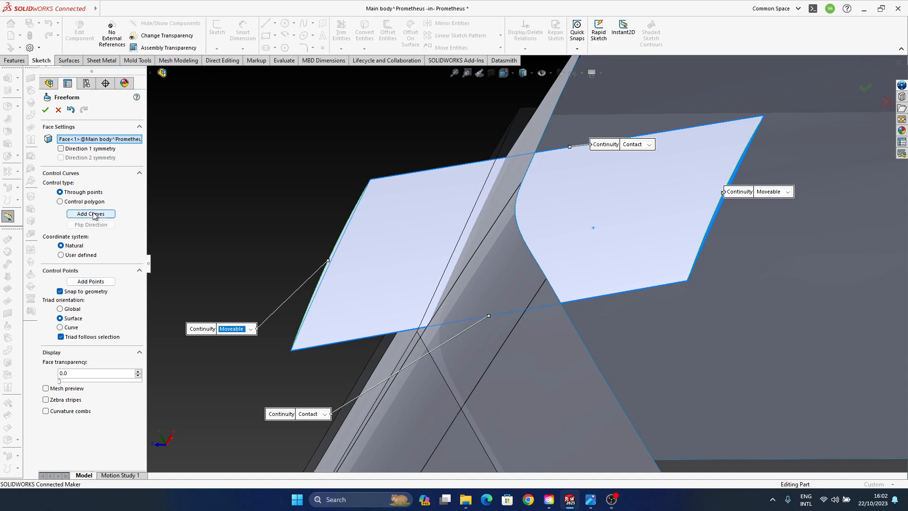
- Add a through-points control curve across the middle of the Freeform surface, parallel to its end edges
click(62, 201)
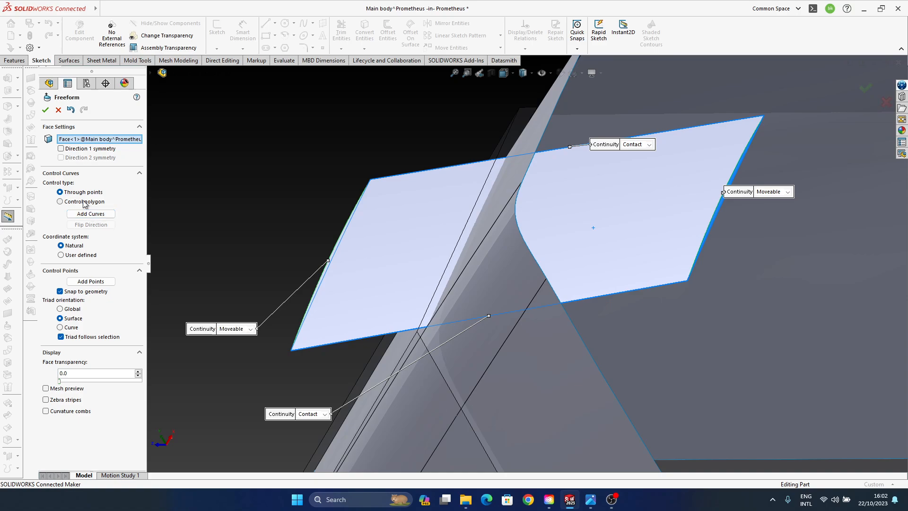
click(84, 192)
click(90, 213)
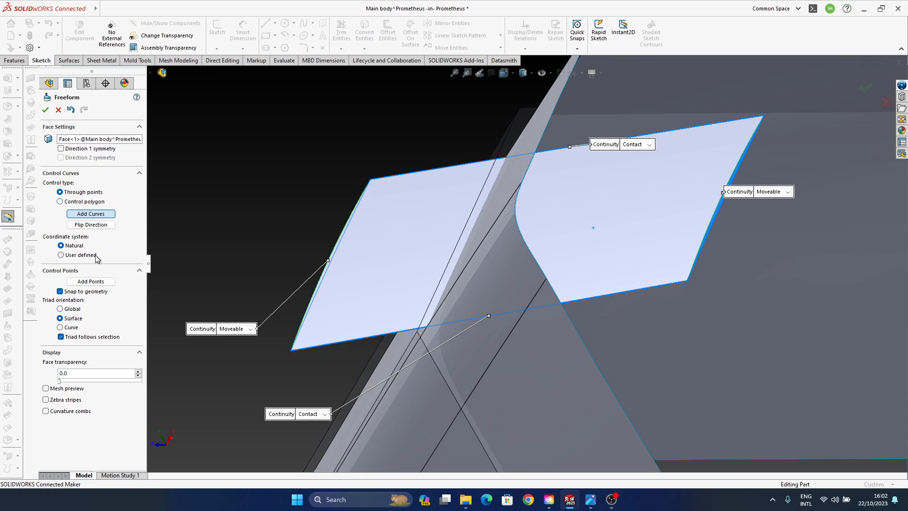
click(90, 225)
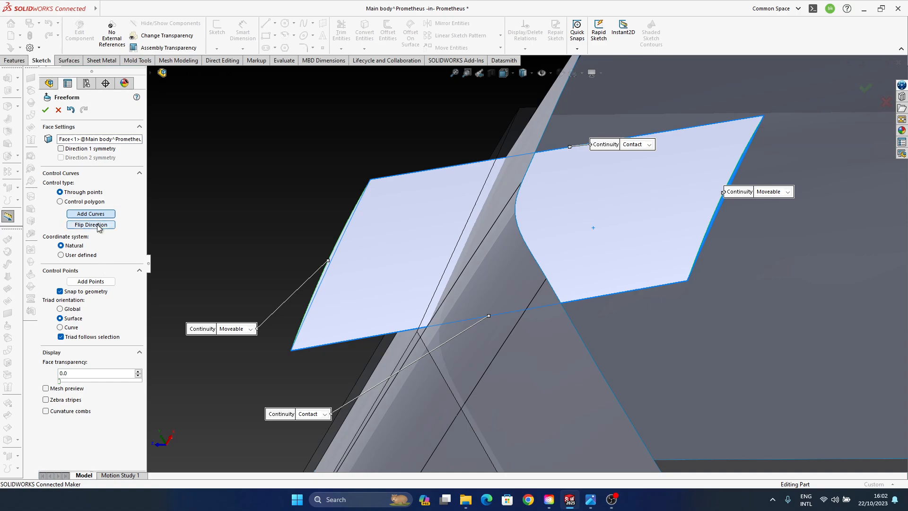
click(520, 226)
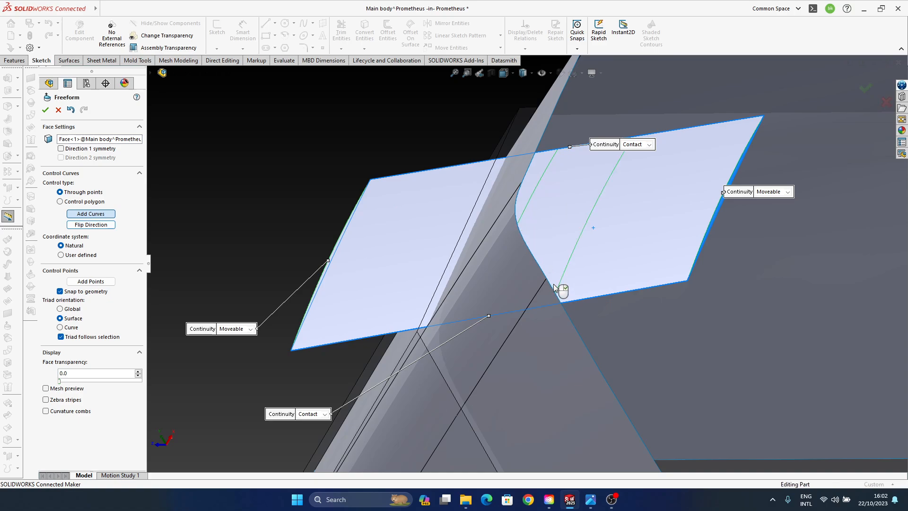
right_click(598, 261)
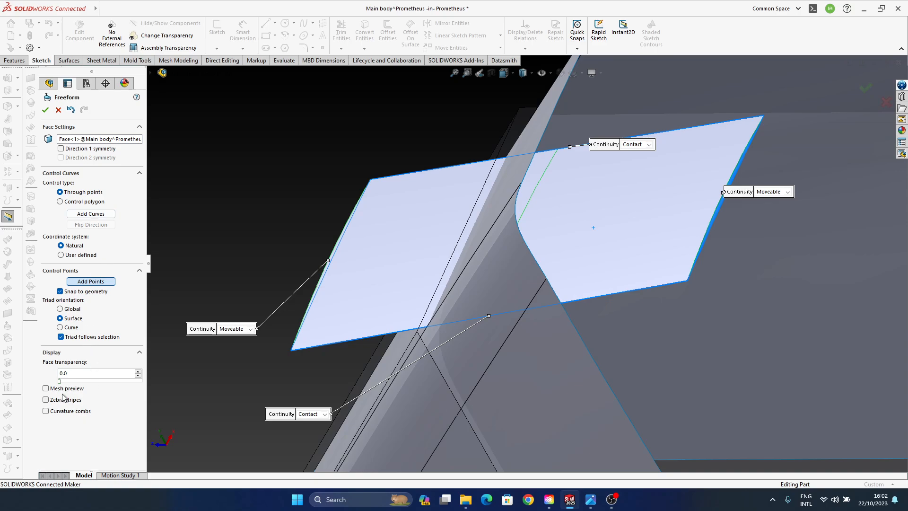
right_click(299, 137)
right_click(239, 180)
click(242, 117)
key(Escape)
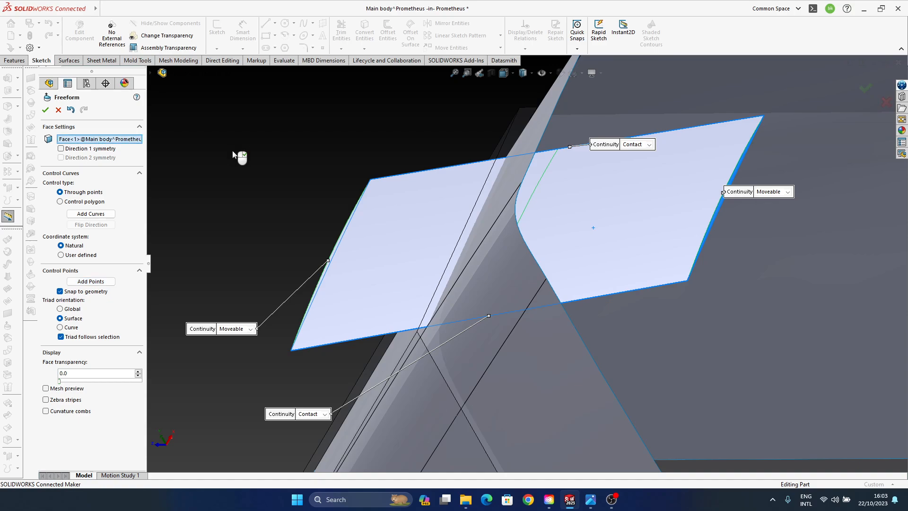
- Try to make the Freeform surface's crossing edge Moveable again with the control curve in place, and cancel the Freeform
click(538, 191)
middle_drag(453, 226, 615, 153)
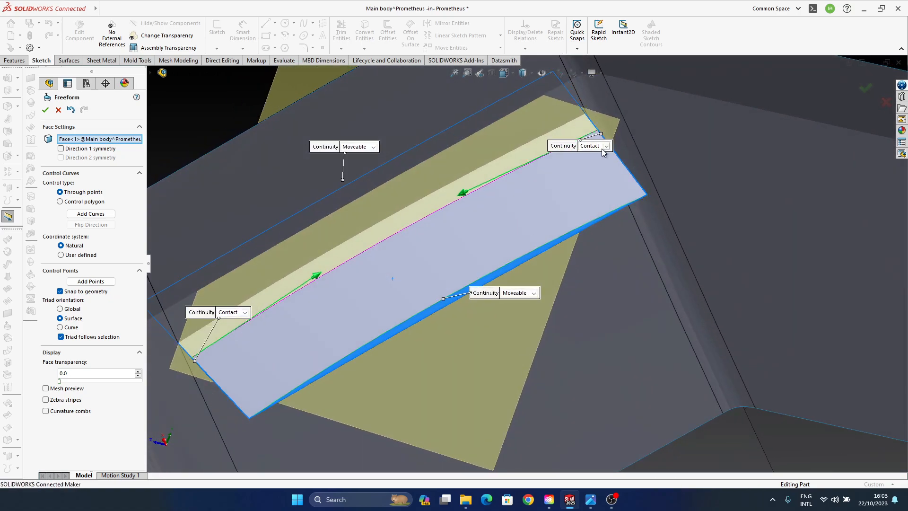
click(603, 148)
click(608, 162)
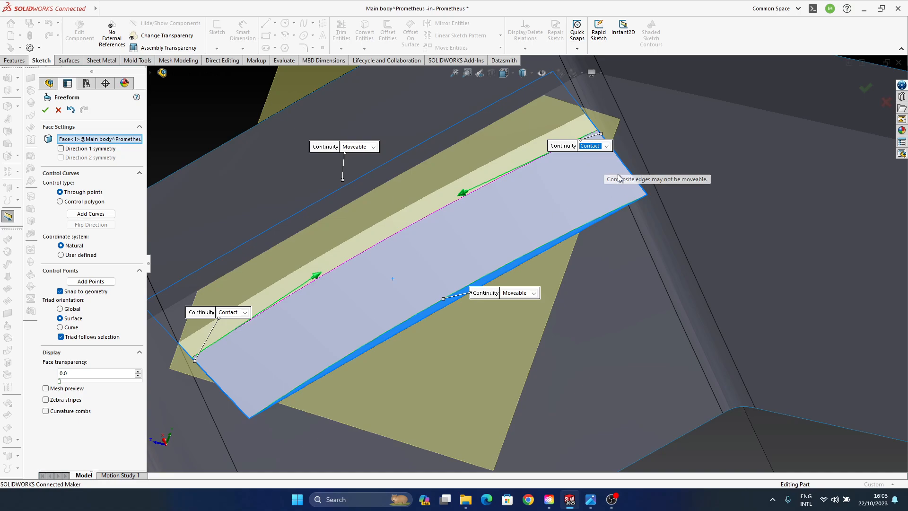
click(622, 163)
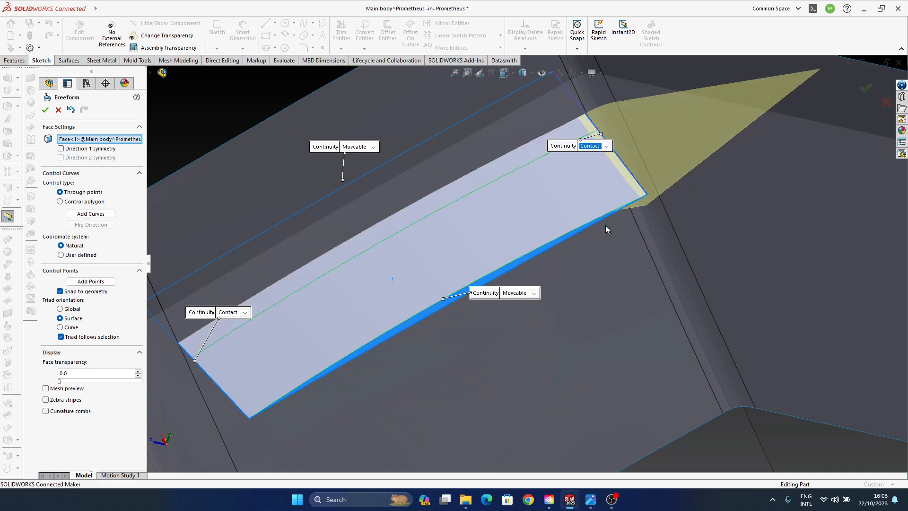
middle_drag(427, 273, 441, 259)
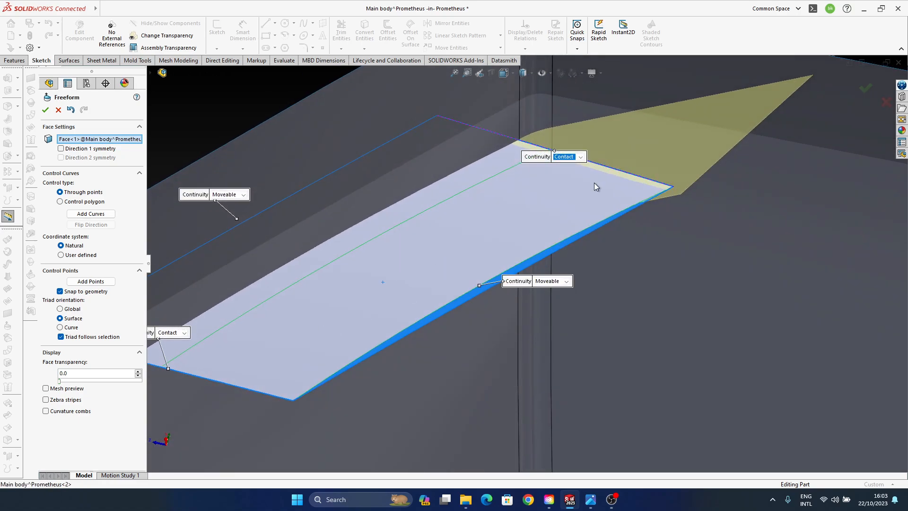
scroll(594, 182, up, 1)
ctrl+middle_drag(546, 191, 596, 226)
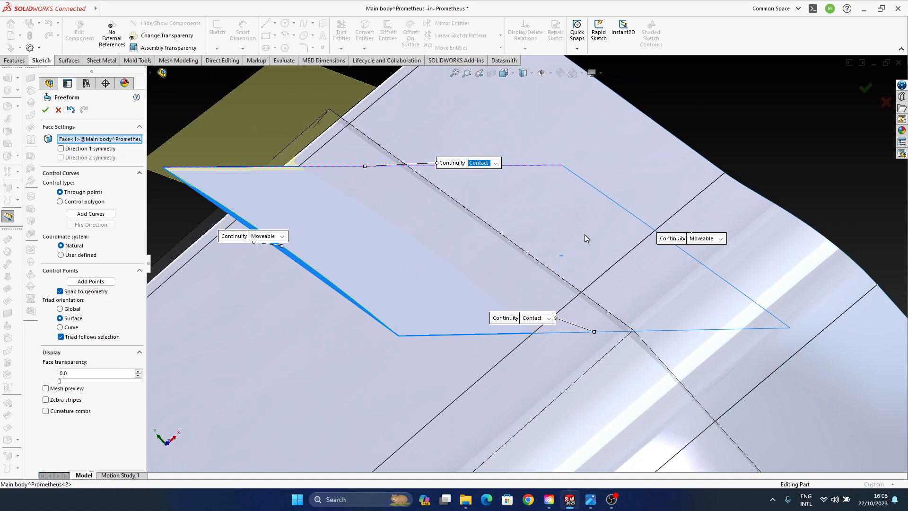
click(879, 99)
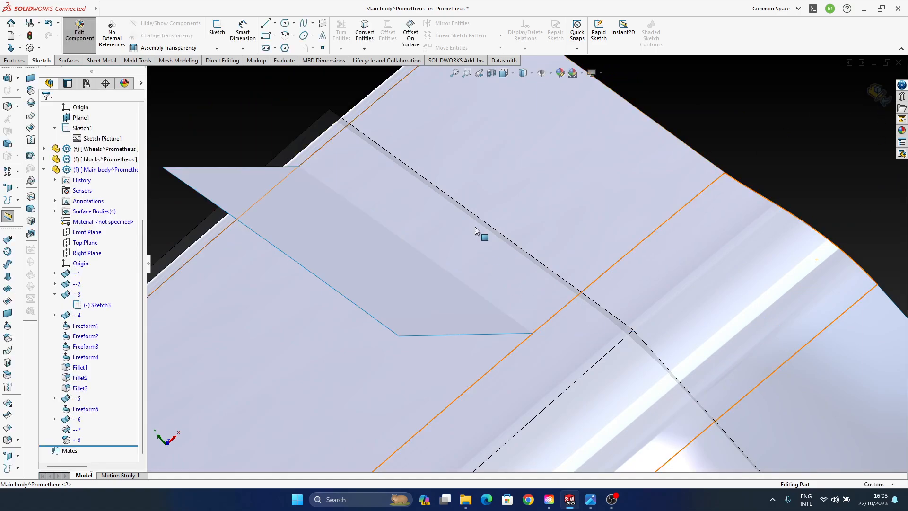
- Roll the Main body's feature history back to just before feature --7
click(77, 440)
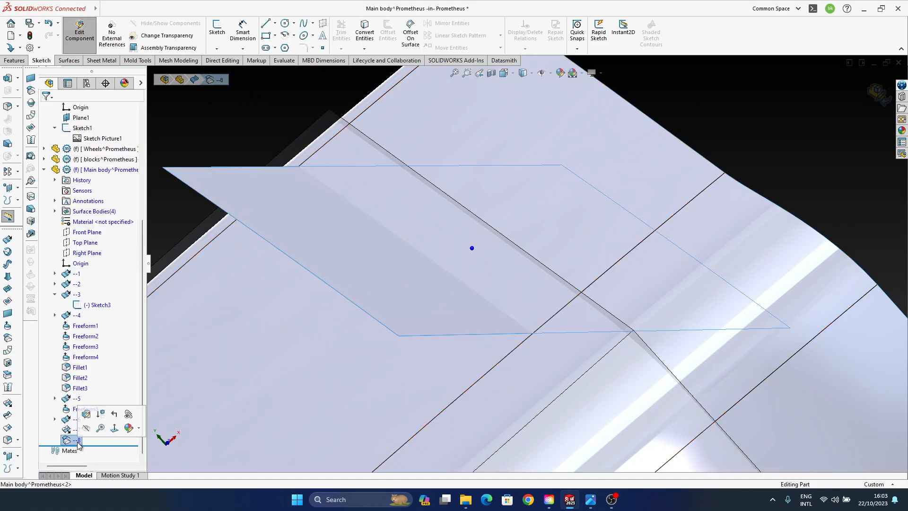
click(77, 429)
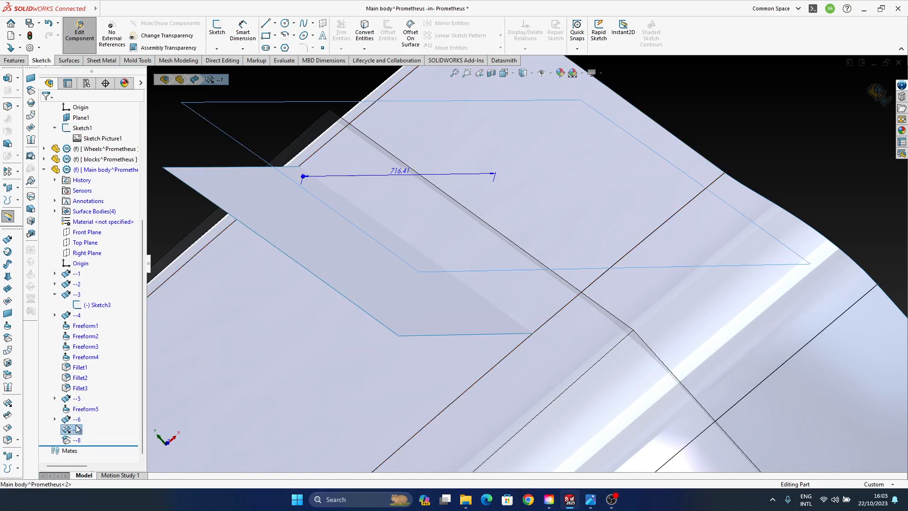
click(77, 419)
middle_drag(585, 300, 524, 286)
right_click(74, 420)
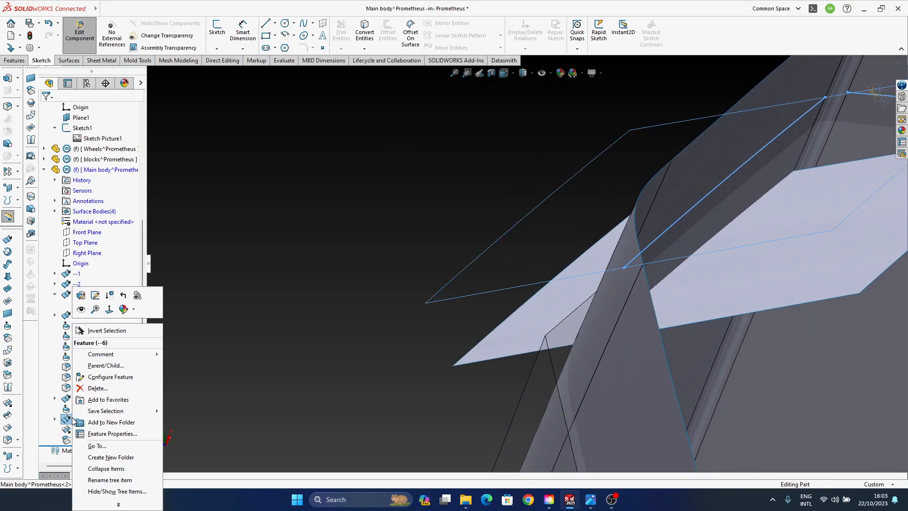
click(278, 293)
drag(105, 446, 106, 426)
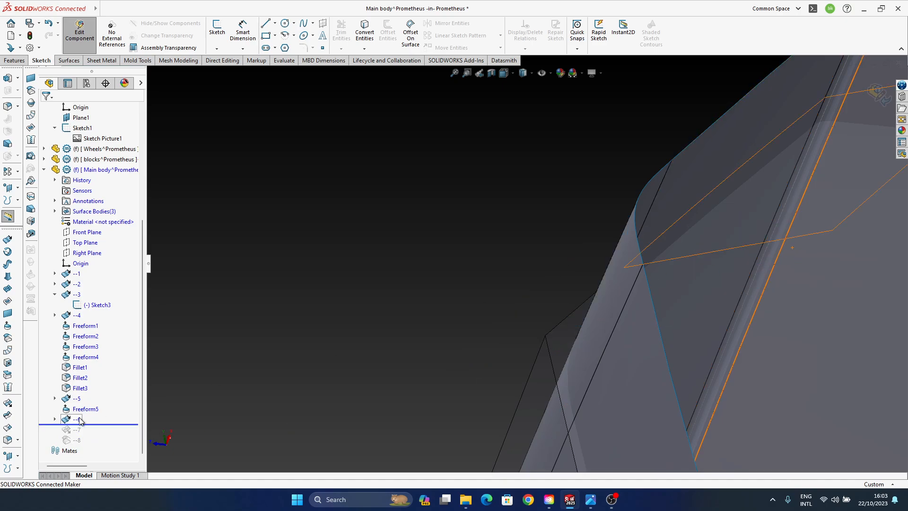
- Show the hidden surface body created by feature --6
click(656, 237)
middle_drag(656, 238, 648, 288)
click(79, 411)
click(81, 418)
click(87, 402)
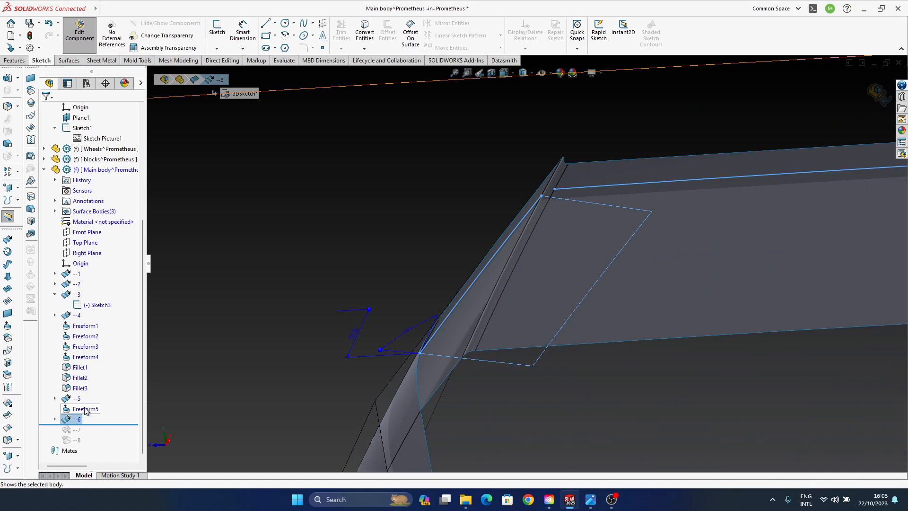
- Try to apply a Freeform to the flat face of the --6 surface, and cancel the command
click(569, 302)
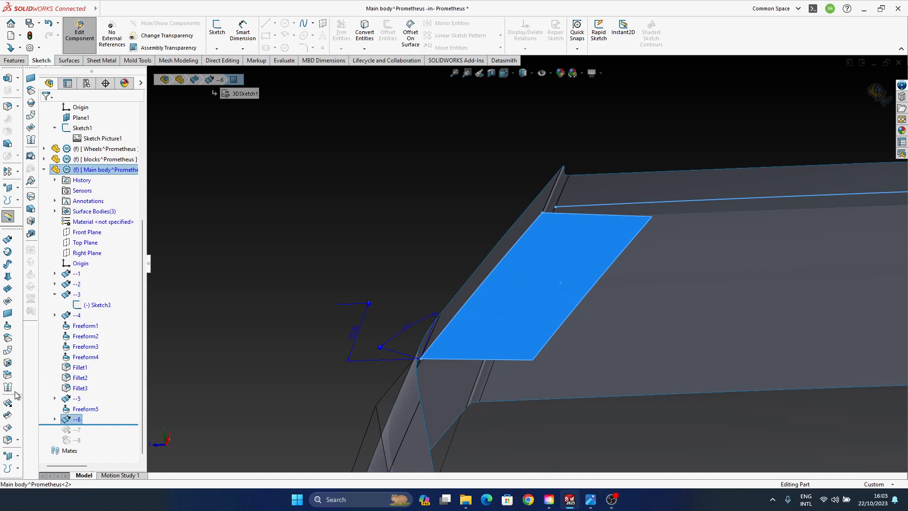
click(8, 326)
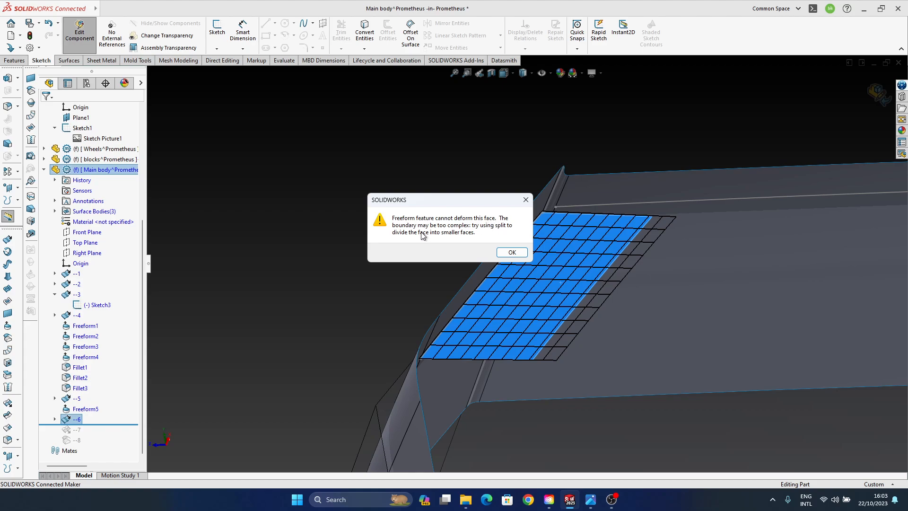
click(512, 254)
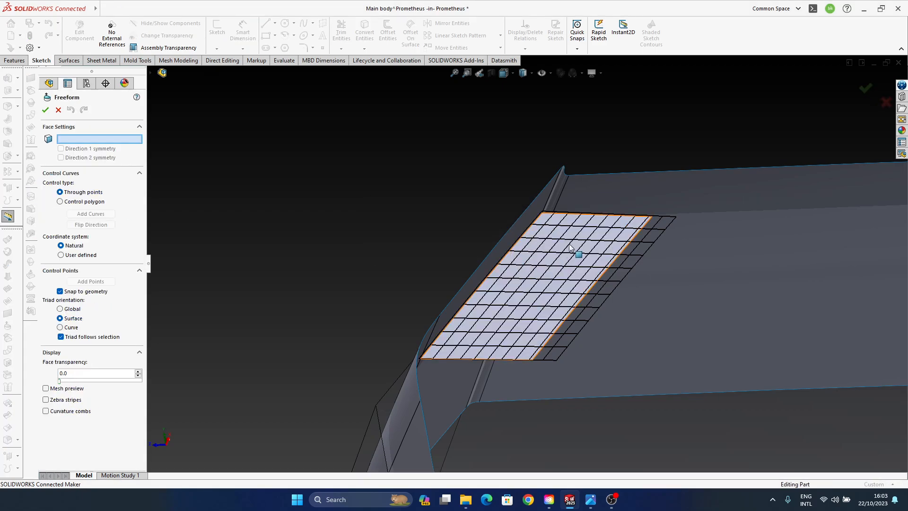
click(596, 233)
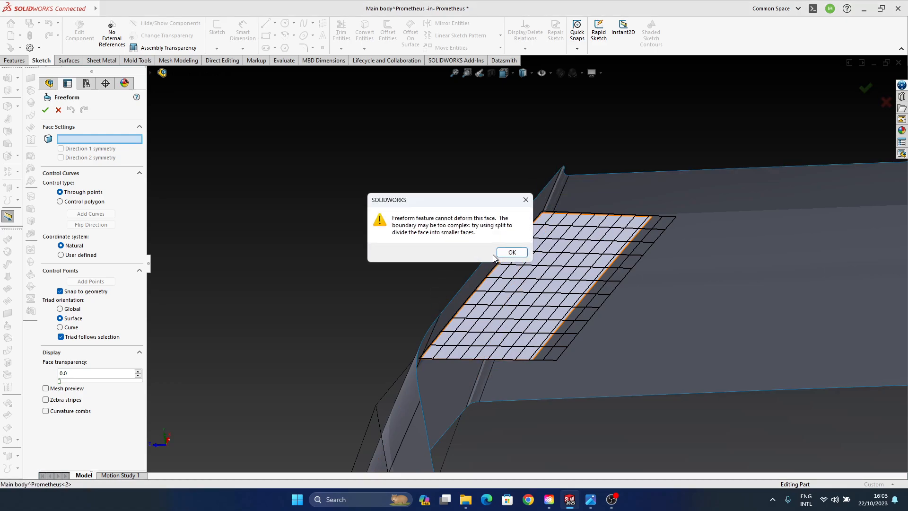
click(511, 252)
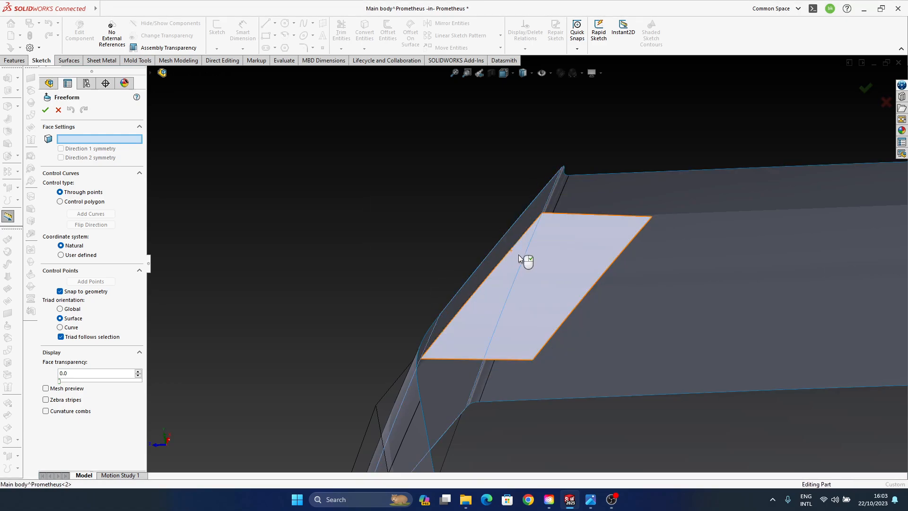
click(883, 101)
click(554, 273)
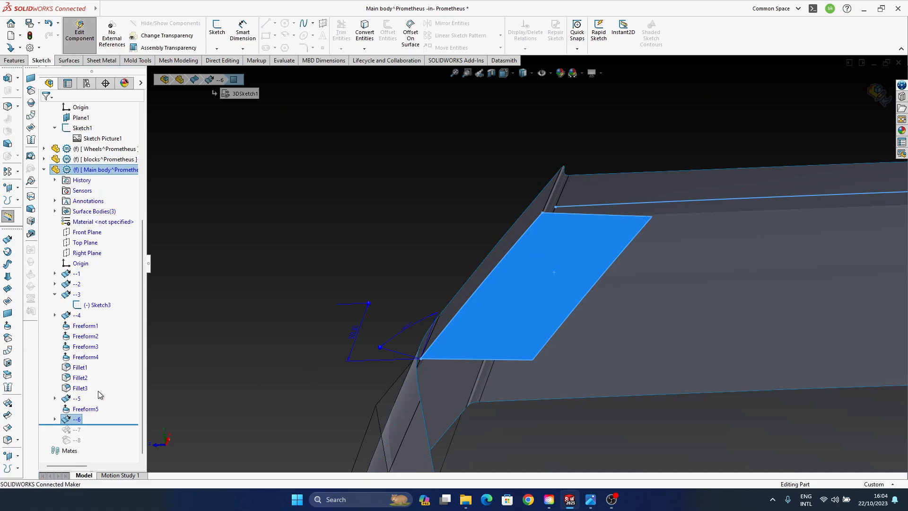
mouse_move(478, 265)
middle_down()
mouse_move(454, 213)
mouse_move(381, 227)
mouse_move(400, 206)
middle_up()
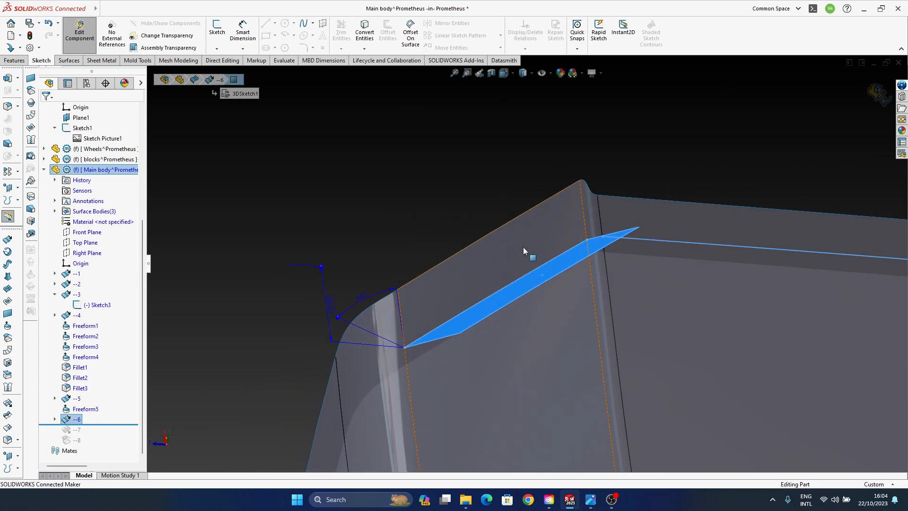
middle_drag(523, 254, 524, 342)
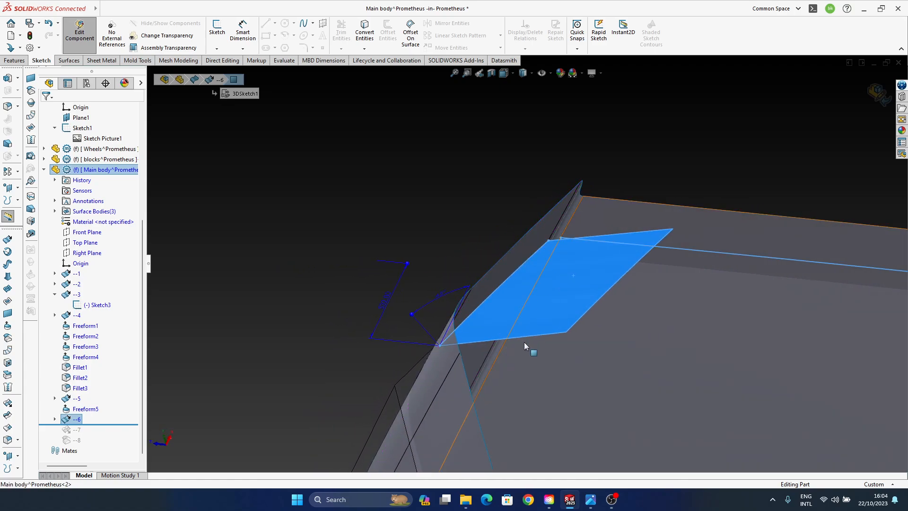
click(83, 409)
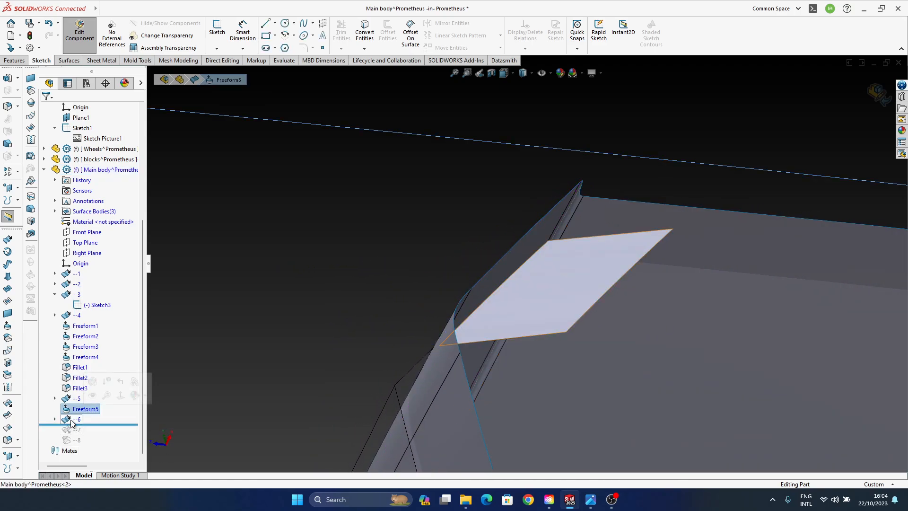
click(71, 421)
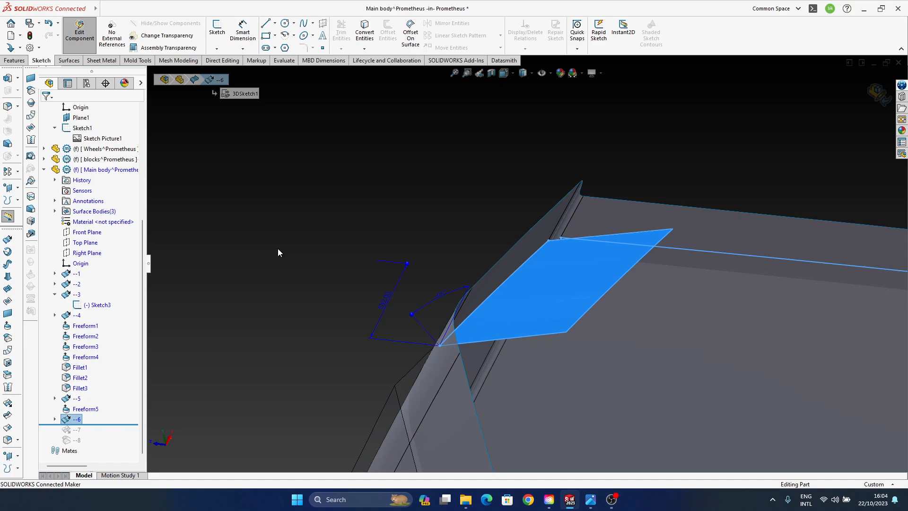
- Try again to apply a Freeform to the flat --6 surface, switching the control type to Control polygon, and cancel the command
mouse_move(551, 257)
middle_down()
mouse_move(487, 265)
mouse_move(553, 329)
mouse_move(520, 282)
mouse_move(501, 293)
mouse_move(547, 268)
middle_up()
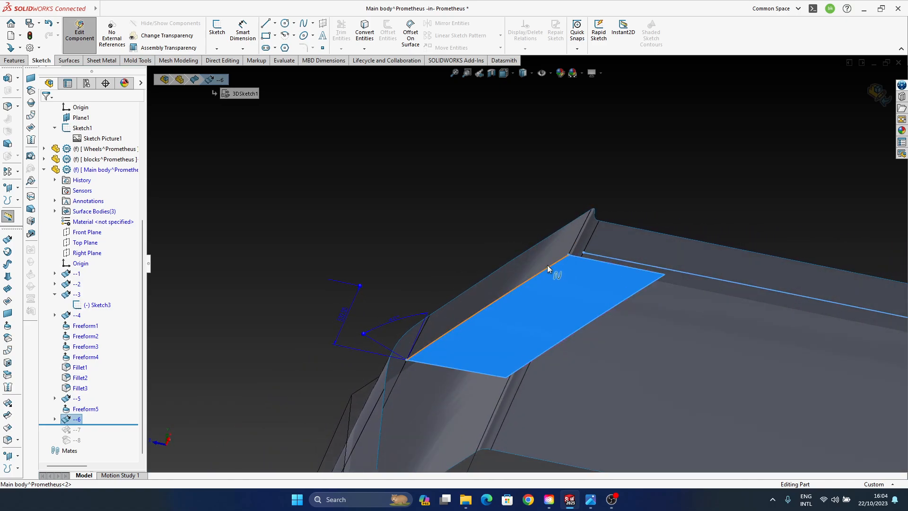
click(81, 411)
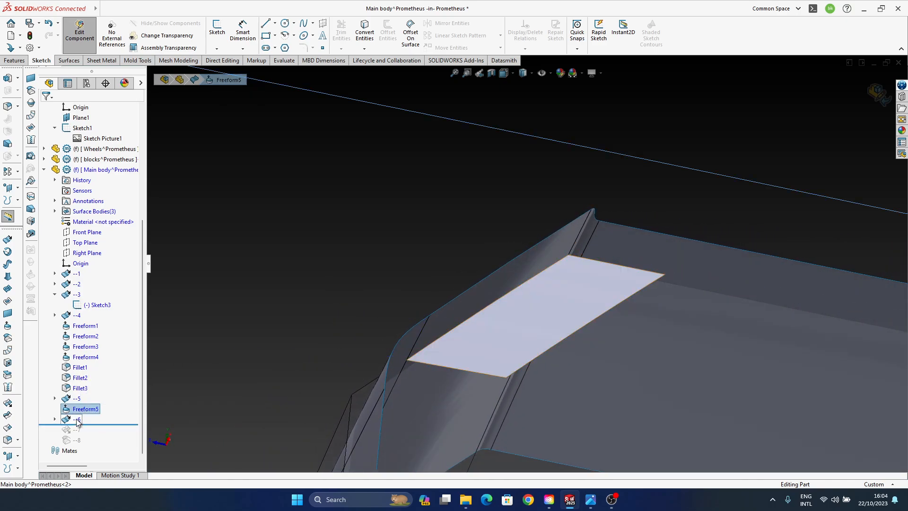
click(78, 421)
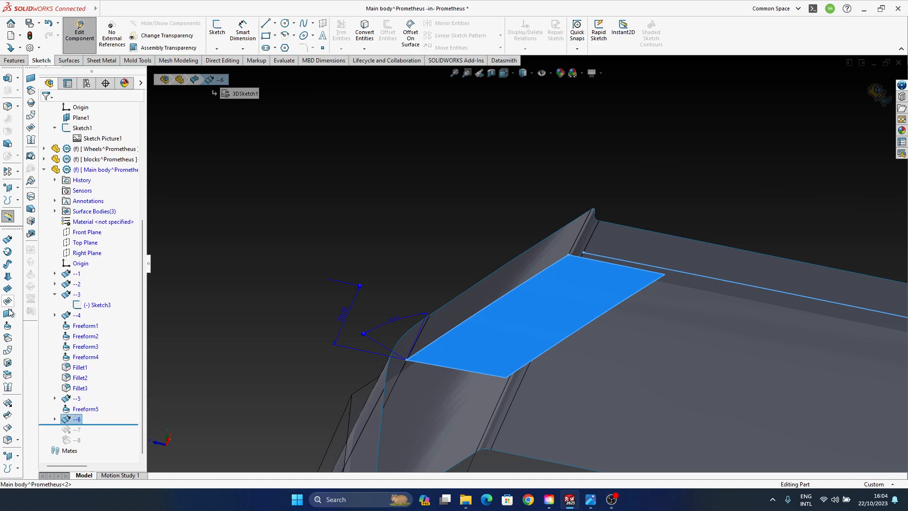
click(8, 327)
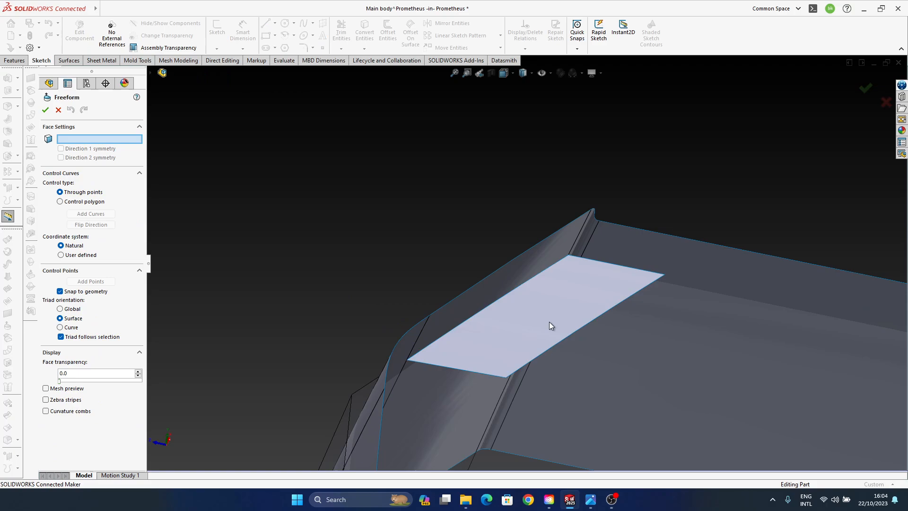
click(583, 311)
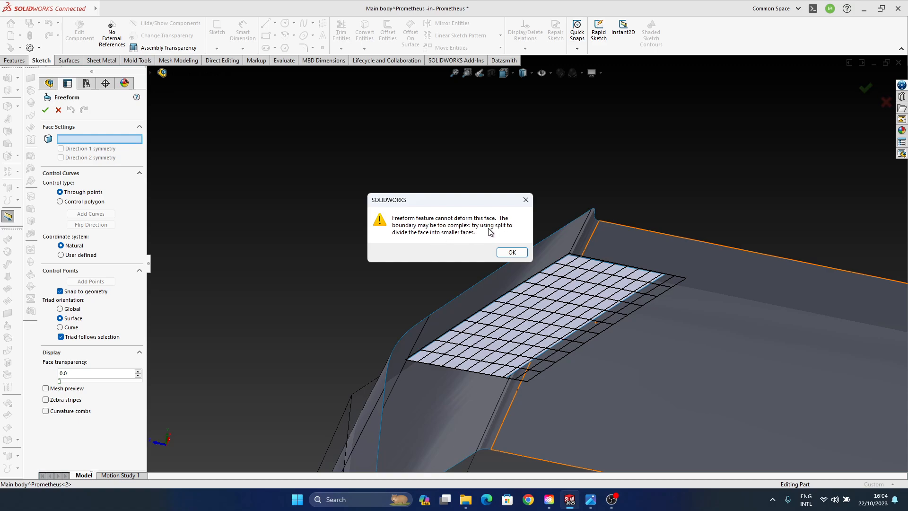
click(512, 253)
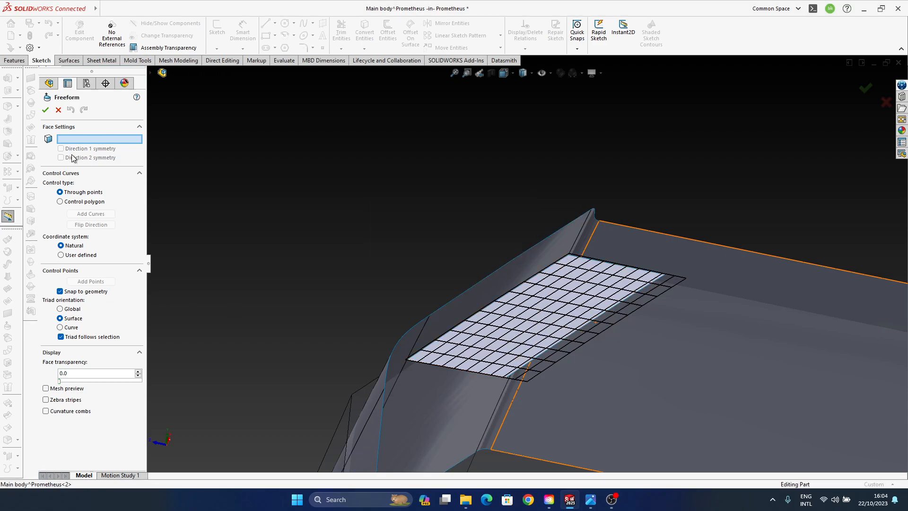
click(78, 203)
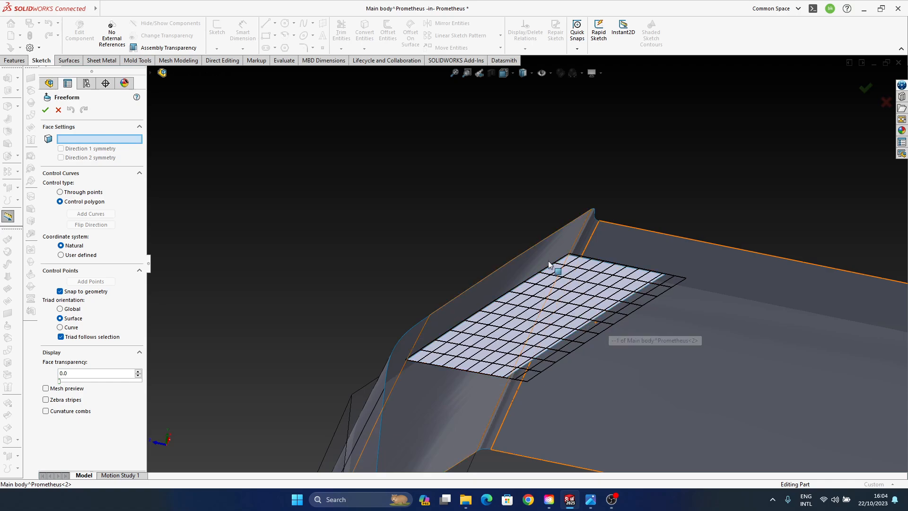
click(886, 102)
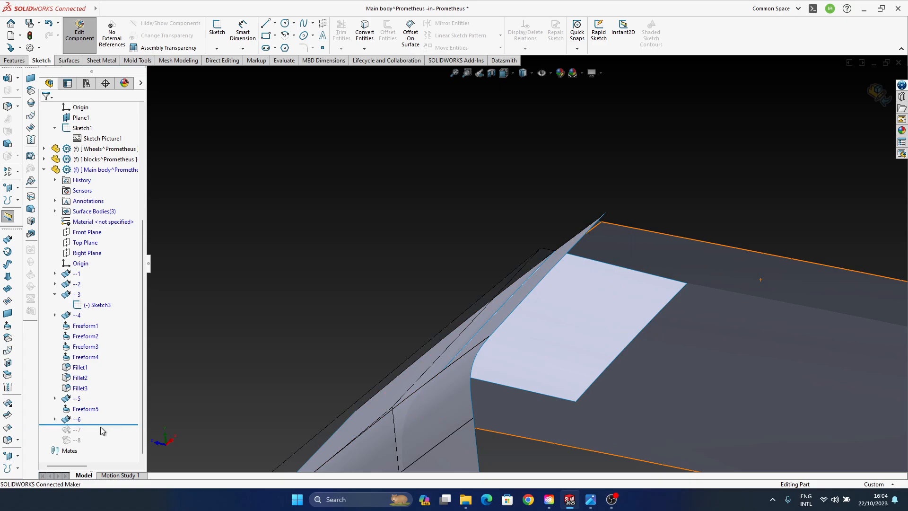
- Roll the history forward past --7, try to make a Freeform edge of the extended surface Moveable, and cancel the Freeform
drag(101, 425, 101, 434)
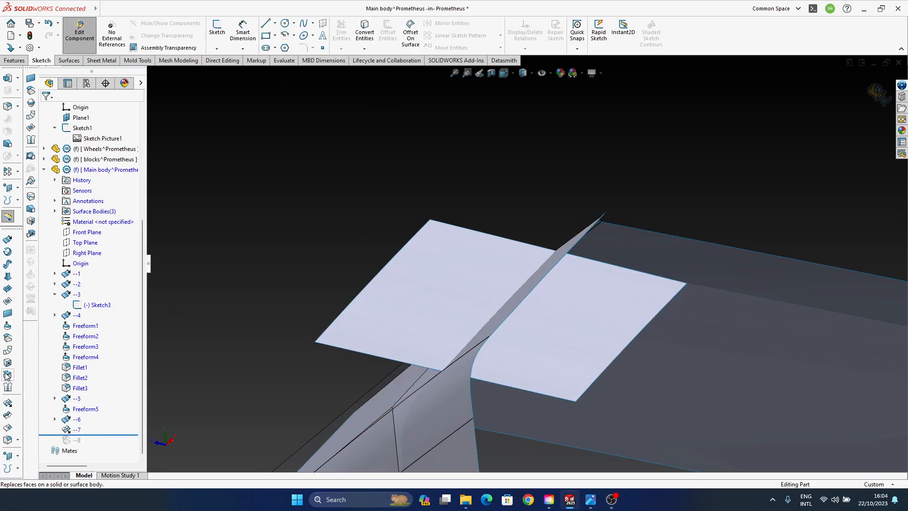
click(8, 327)
click(485, 333)
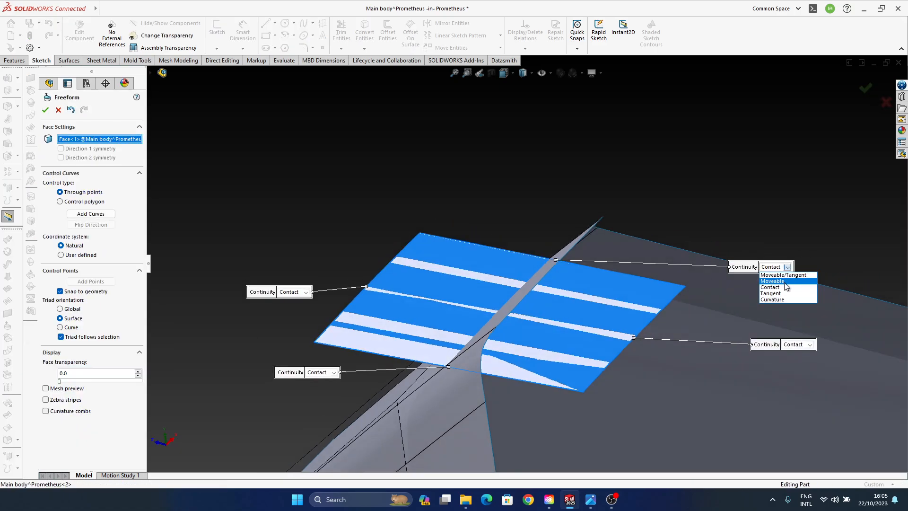
click(786, 268)
click(786, 268)
click(789, 287)
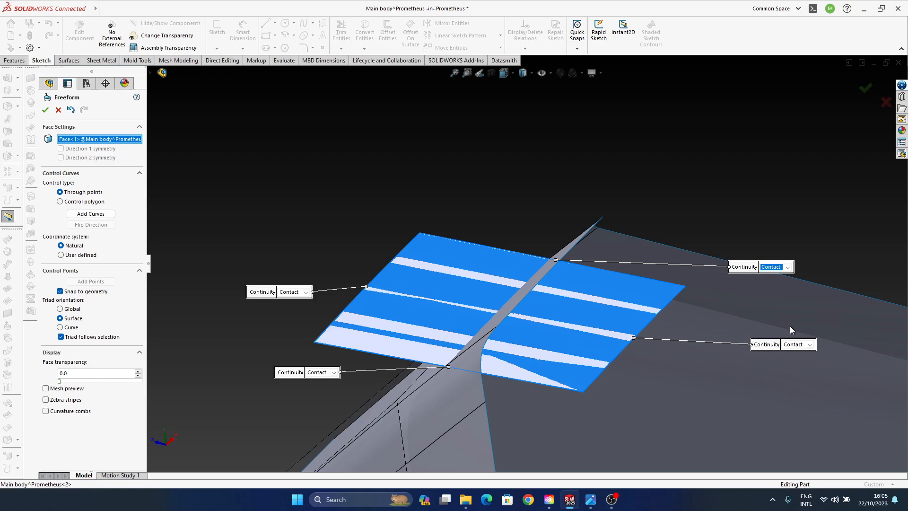
click(885, 104)
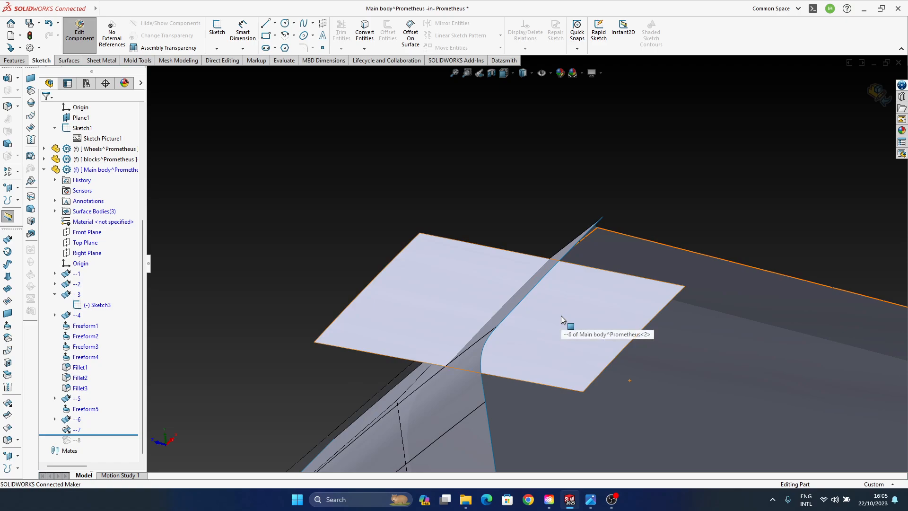
- Roll the Main body's feature history forward to the end to restore the offset surface --8
drag(88, 434, 89, 444)
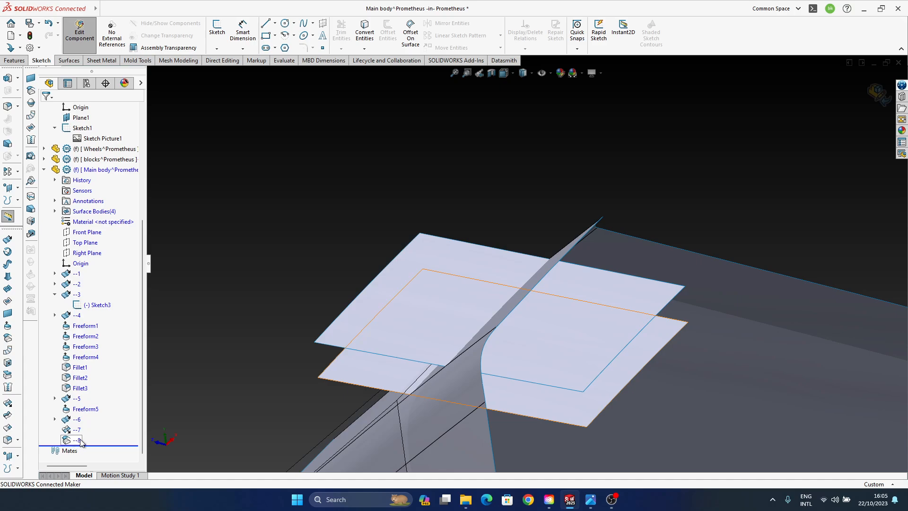
click(79, 440)
- Examine from several angles how the --8 offset surface and the --6 surface cross the body's side wall
middle_drag(421, 355, 492, 273)
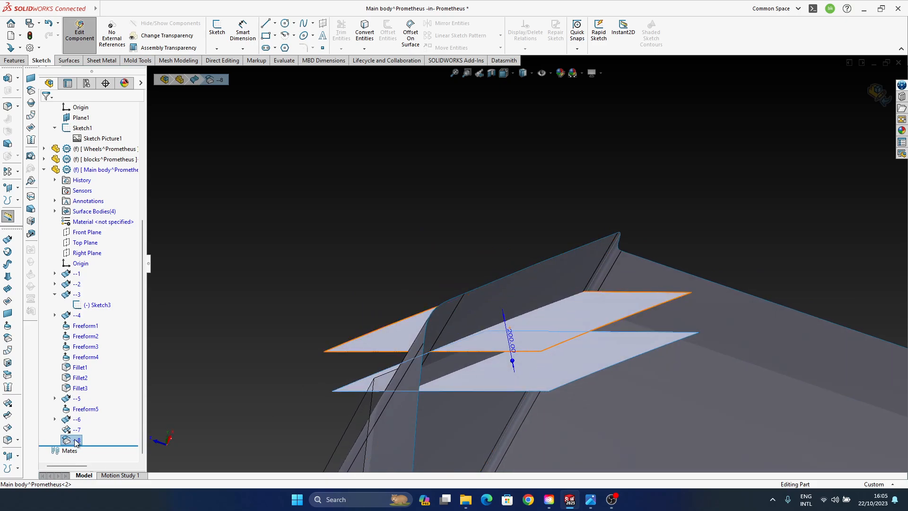
middle_drag(418, 304, 487, 328)
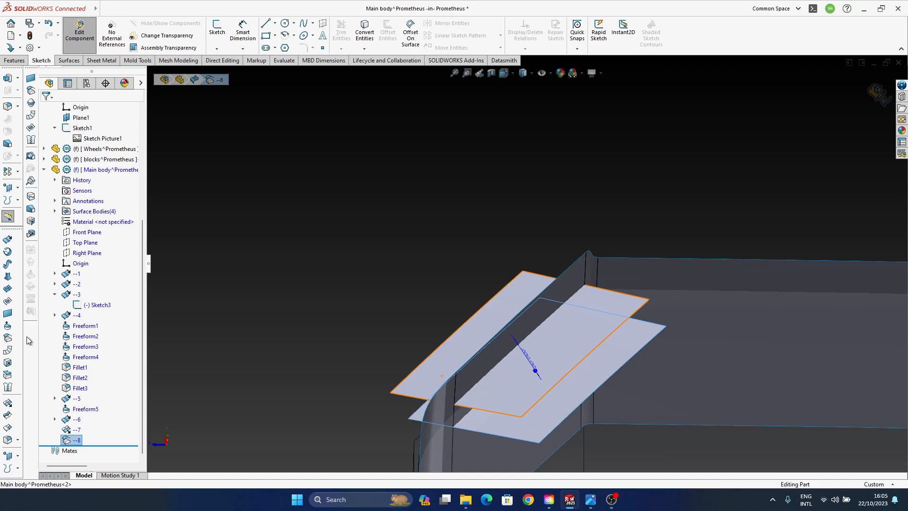
middle_drag(568, 338, 603, 307)
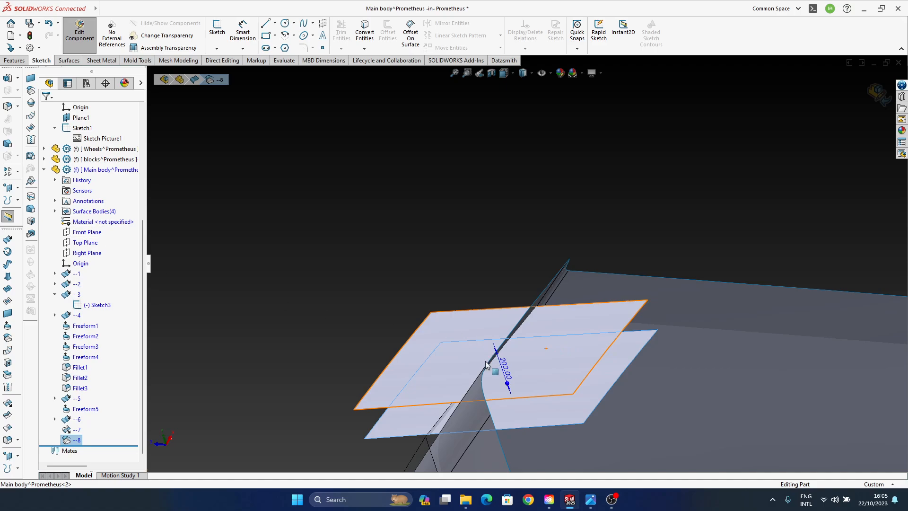
mouse_move(492, 367)
middle_down()
mouse_move(527, 320)
mouse_move(498, 356)
middle_up()
middle_drag(513, 410, 436, 402)
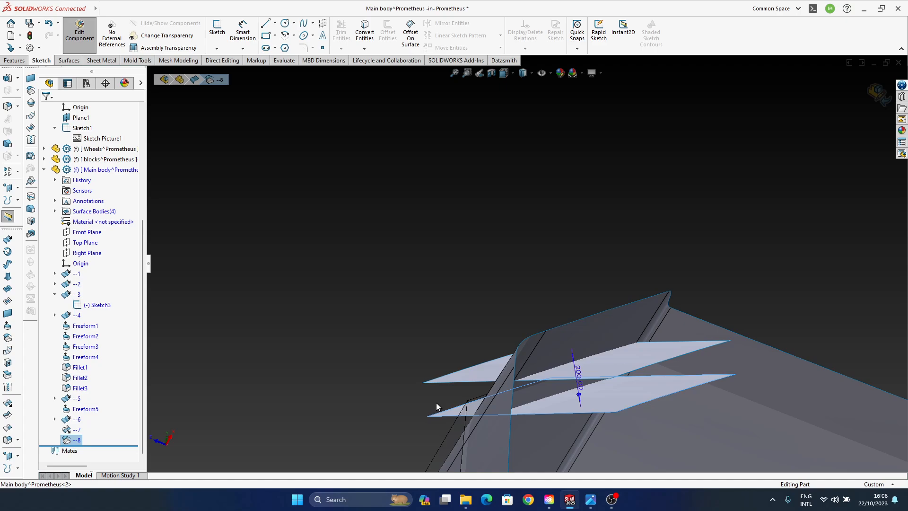
middle_drag(529, 253, 537, 314)
ctrl+middle_drag(532, 388, 444, 142)
ctrl+middle_drag(523, 336, 503, 310)
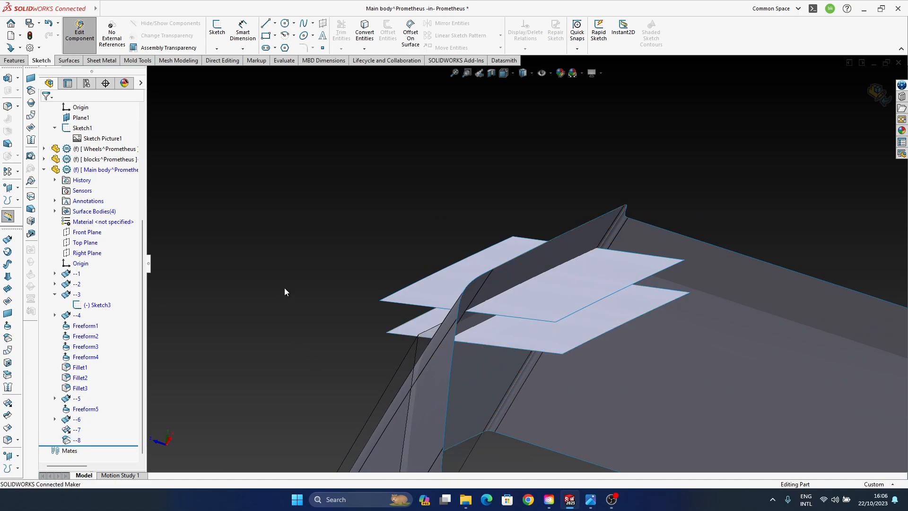
click(549, 312)
click(242, 320)
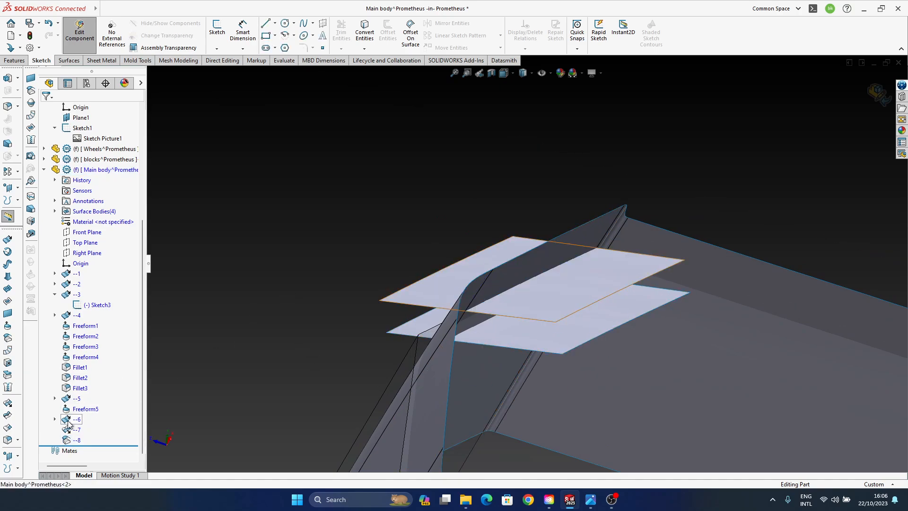
- Hide the upper flat surface body belonging to --6, and show it again through feature --7
click(75, 419)
mouse_move(487, 313)
middle_down()
mouse_move(477, 322)
mouse_move(524, 276)
mouse_move(486, 311)
middle_up()
click(259, 334)
click(77, 421)
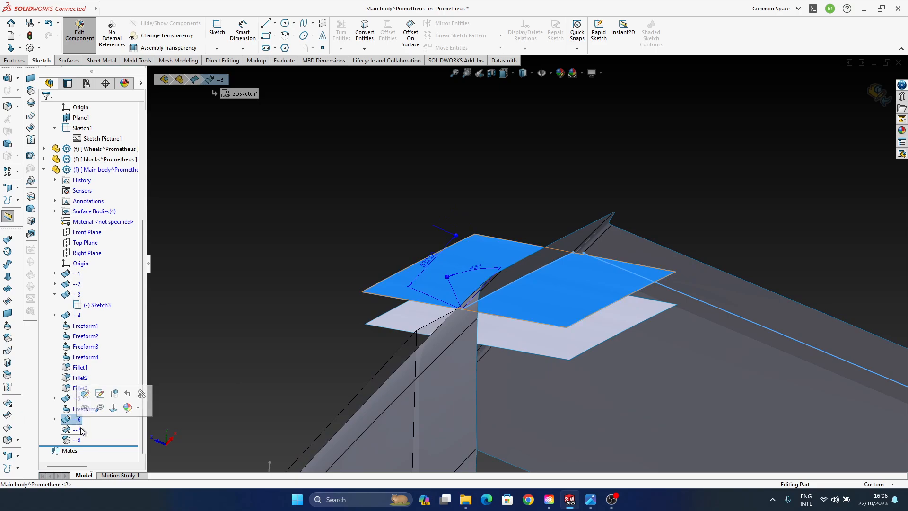
middle_drag(532, 288, 524, 302)
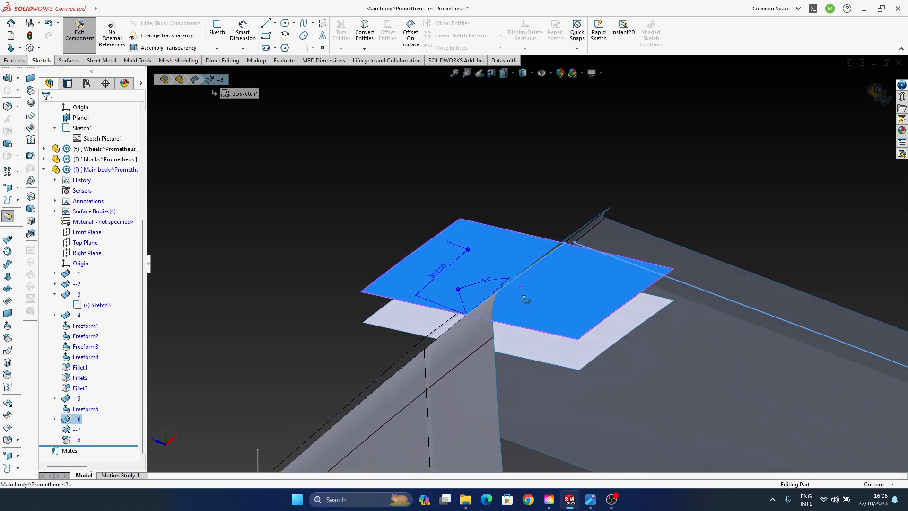
click(69, 428)
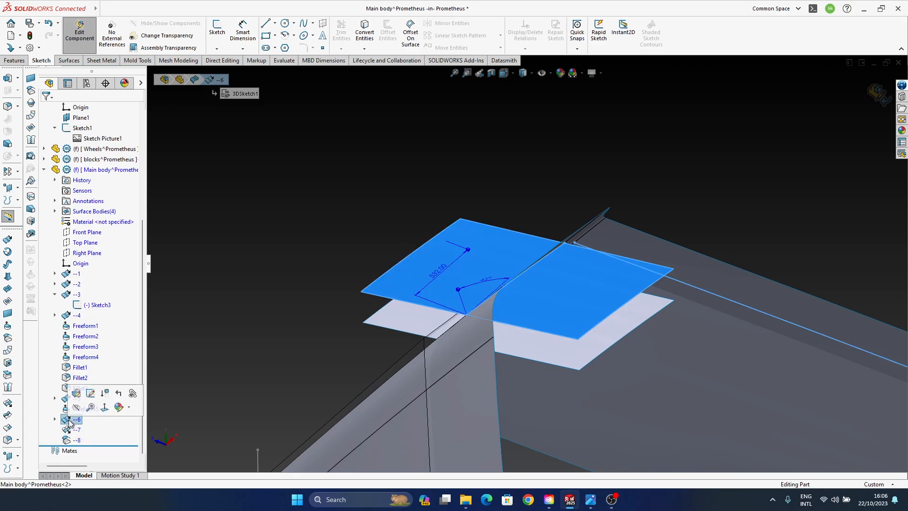
click(81, 417)
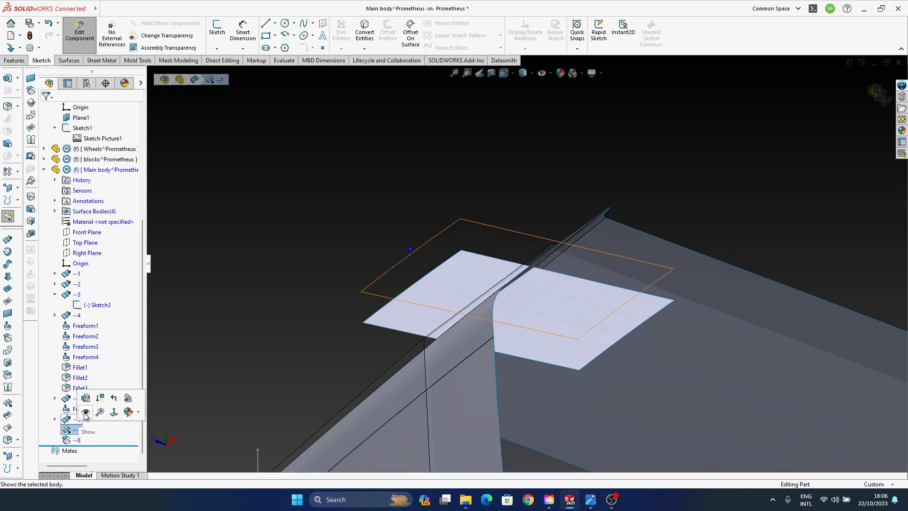
- Hide the upper --6 surface body, leaving only the --8 offset surface displayed at the side wall
click(78, 441)
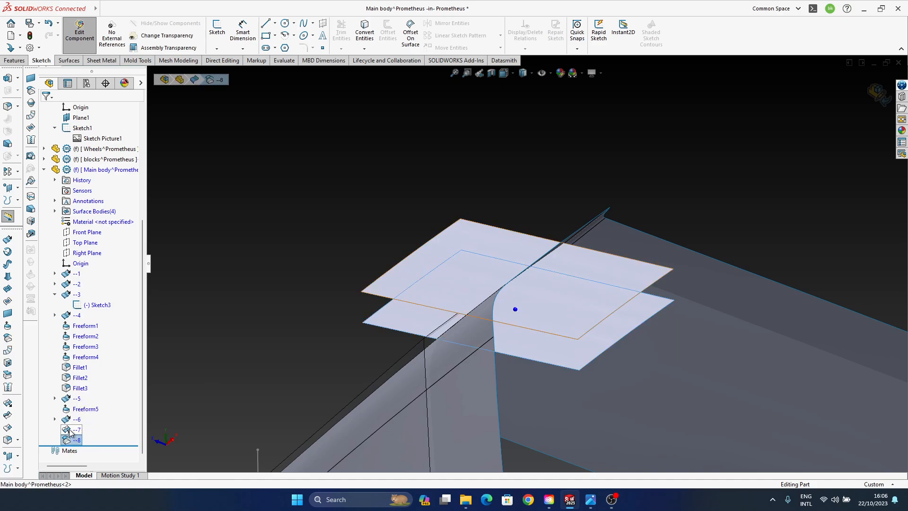
middle_drag(335, 409, 325, 294)
click(435, 267)
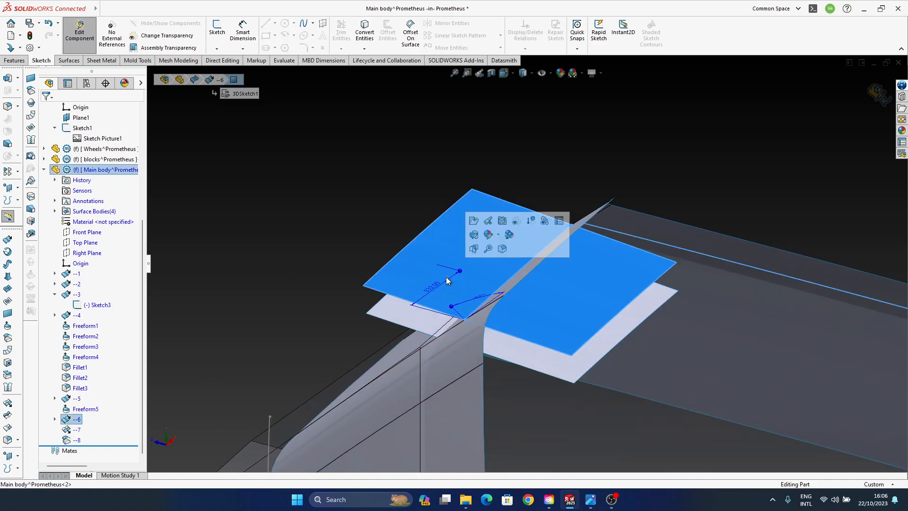
click(330, 231)
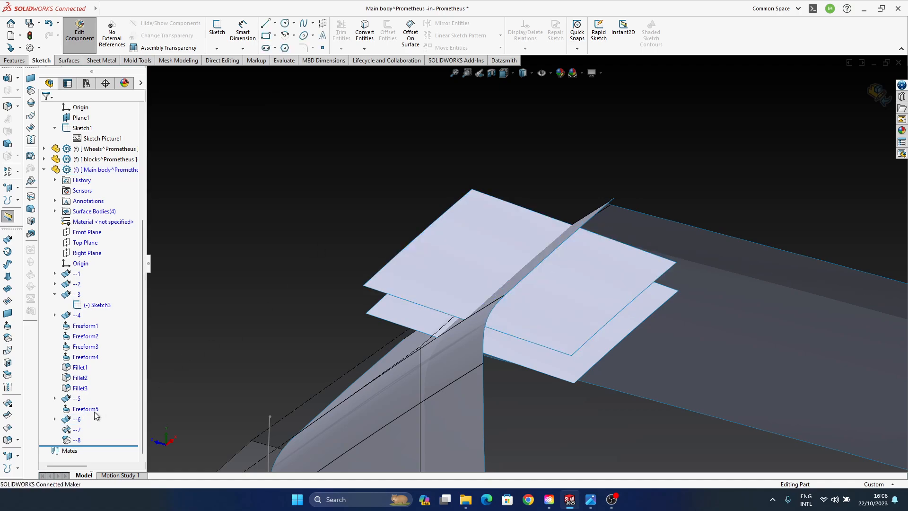
click(77, 420)
click(86, 406)
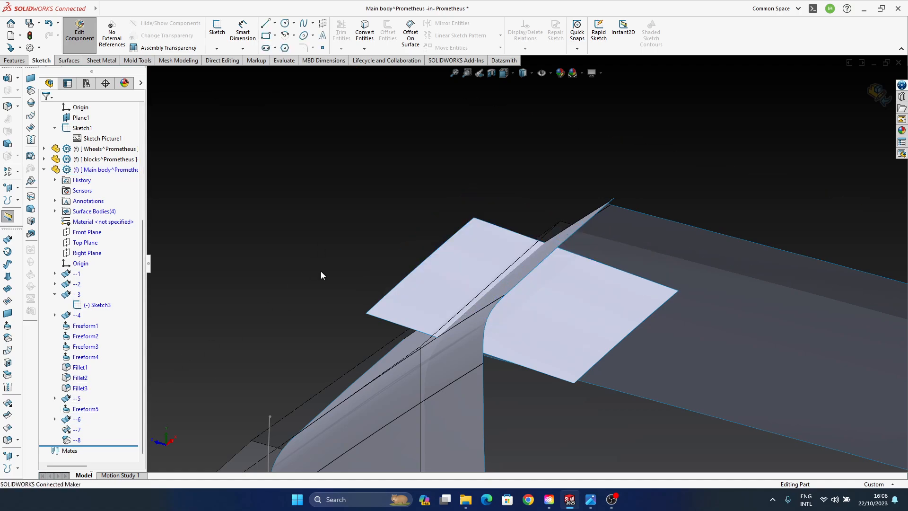
- Start a Freeform on the --8 offset surface and try to make one of its wall-crossing edges Moveable
click(562, 342)
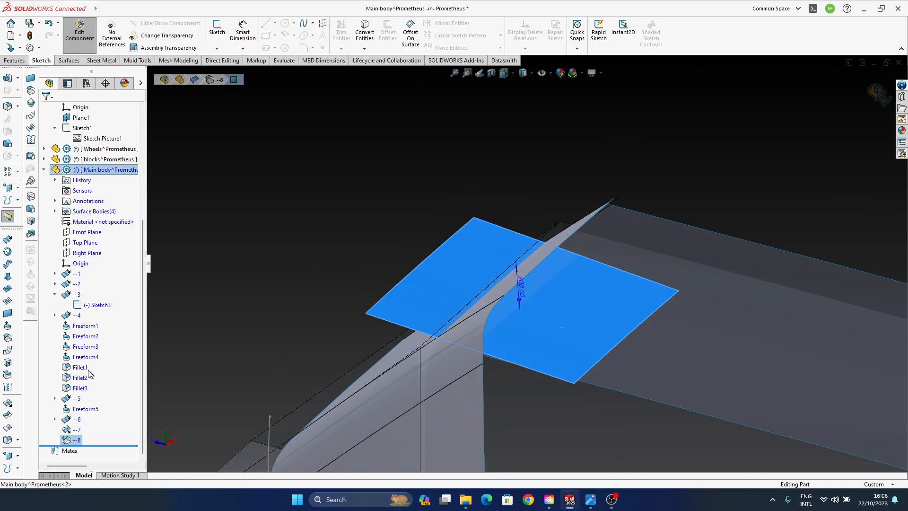
click(7, 325)
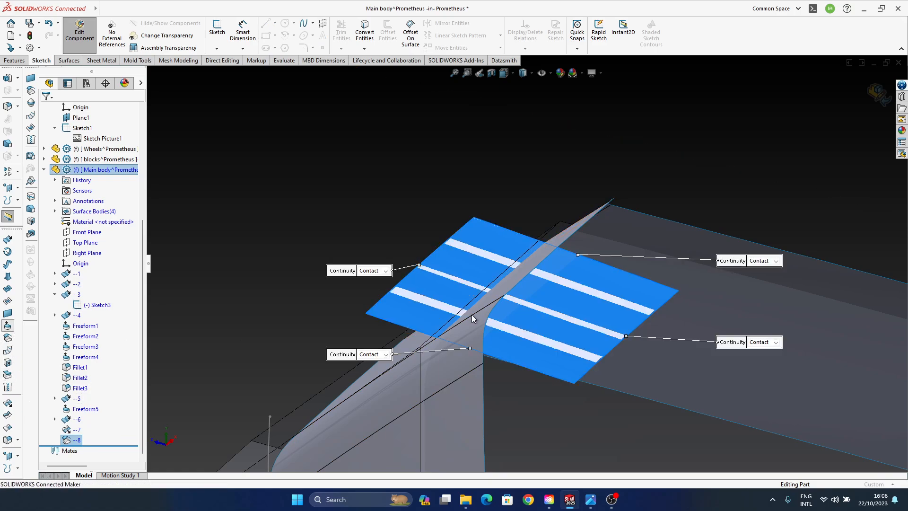
middle_drag(485, 311, 473, 343)
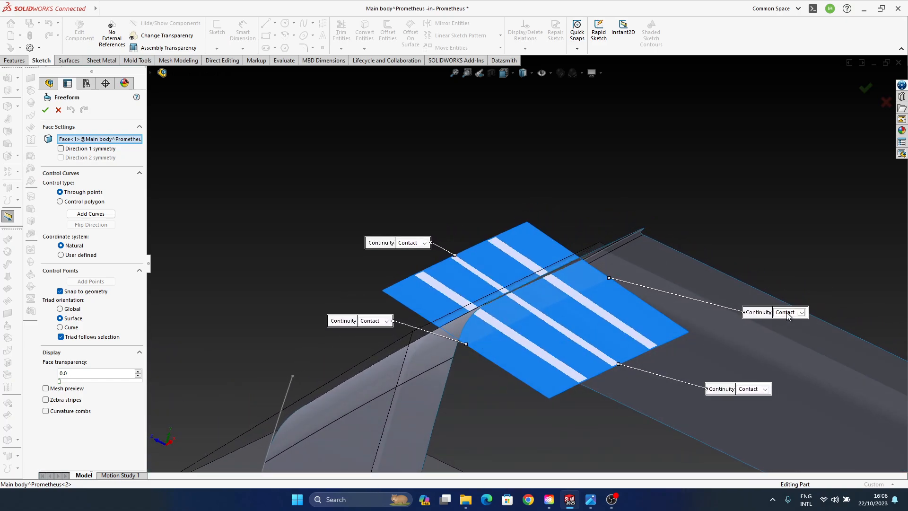
click(802, 311)
click(792, 325)
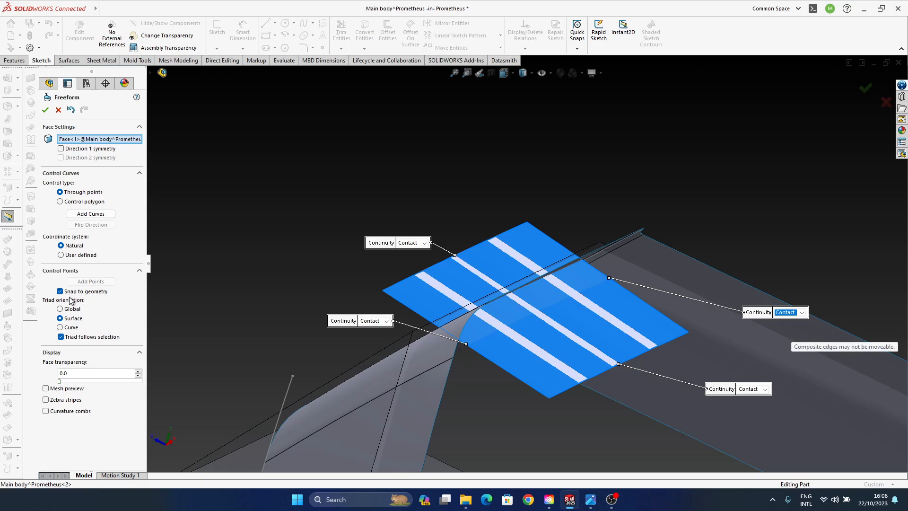
- Turn off Snap to geometry, switch the control type to Control polygon, and set the same edge's continuity to Curvature
click(60, 292)
click(802, 312)
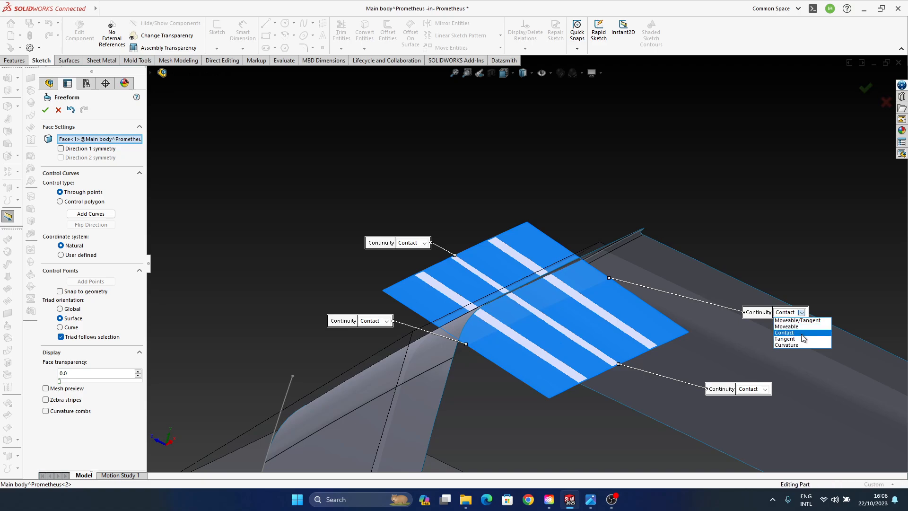
click(802, 334)
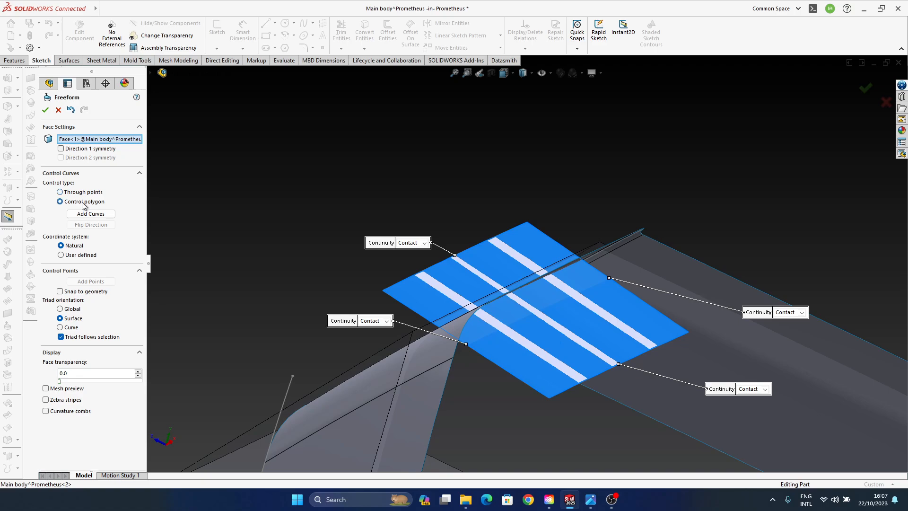
click(796, 313)
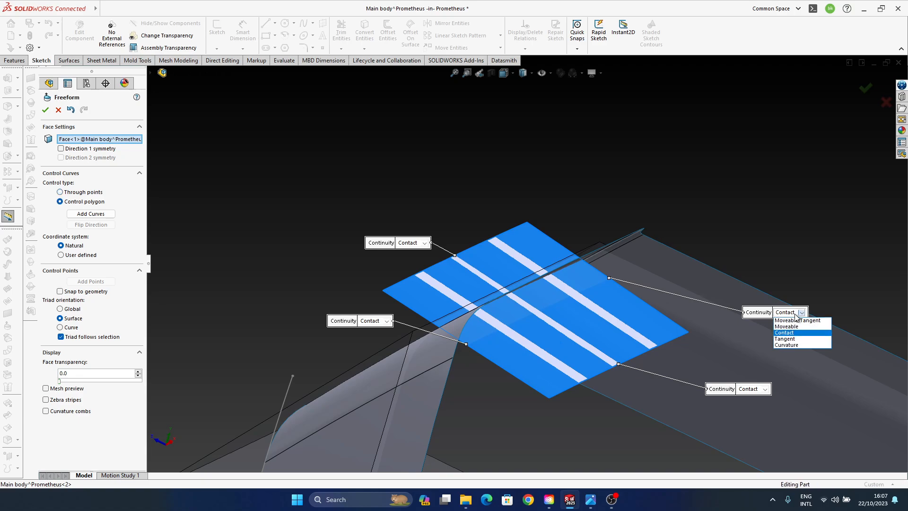
click(795, 346)
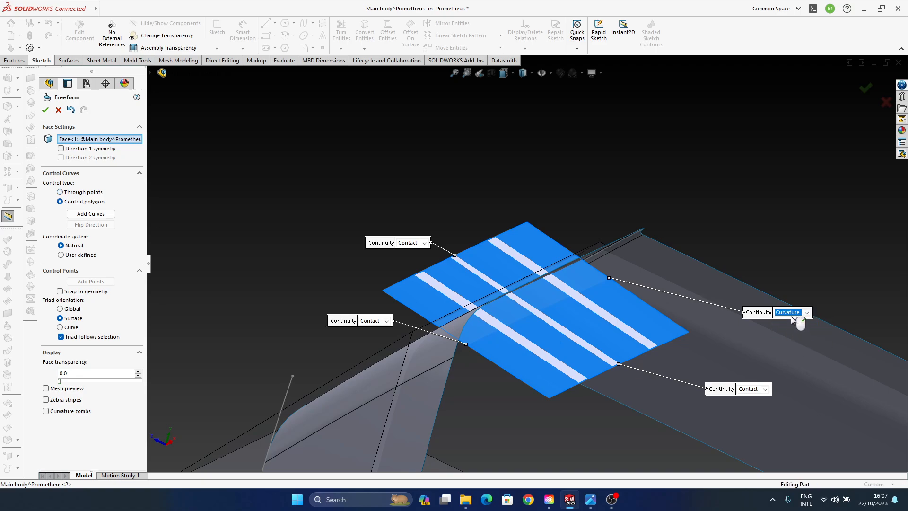
- Try other continuity options on the wall-crossing edge, set it to Contact, and cancel the Freeform on the --8 surface
click(798, 313)
click(797, 339)
click(802, 313)
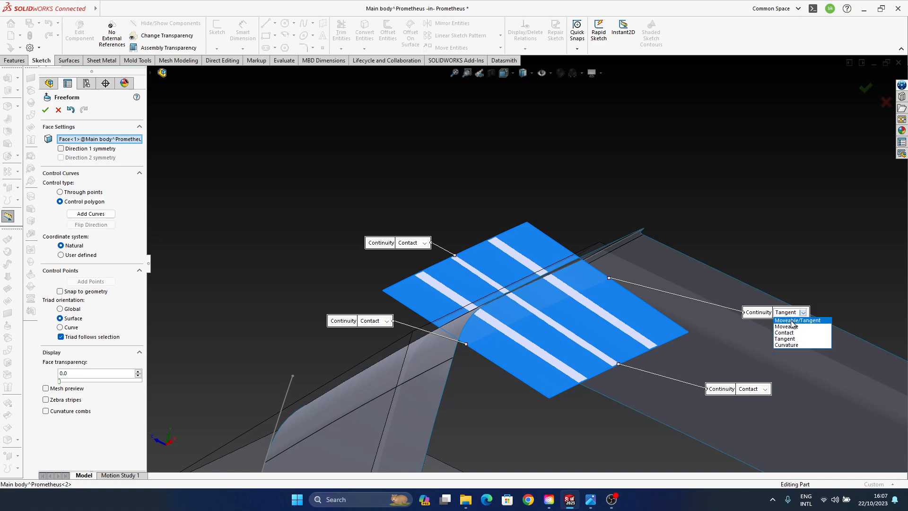
click(799, 333)
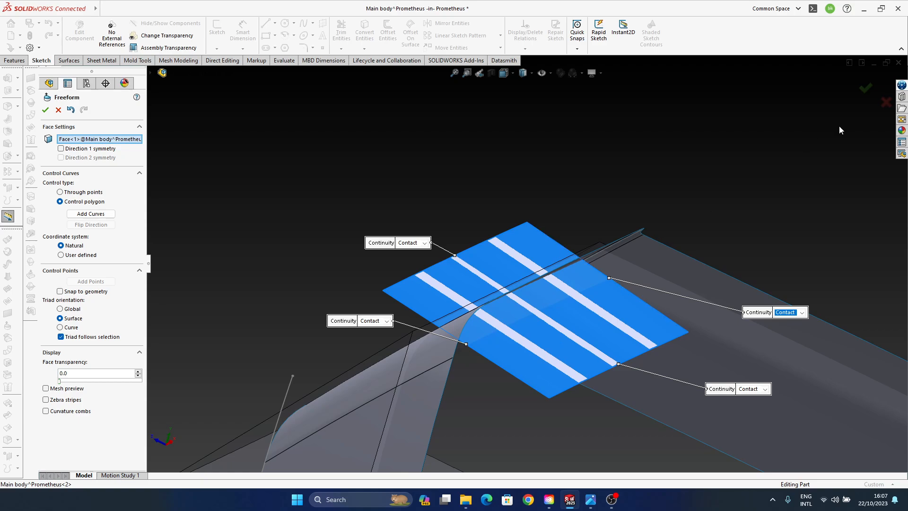
click(886, 103)
middle_drag(573, 284, 539, 290)
middle_drag(538, 334, 541, 294)
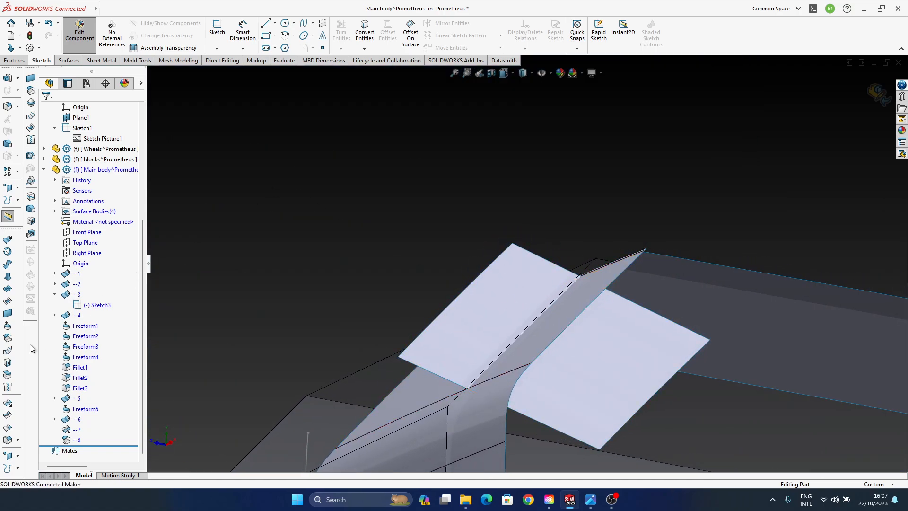
- Make a coincident copy of the --8 surface with Offset Surface, and hide the original --8 body
click(7, 337)
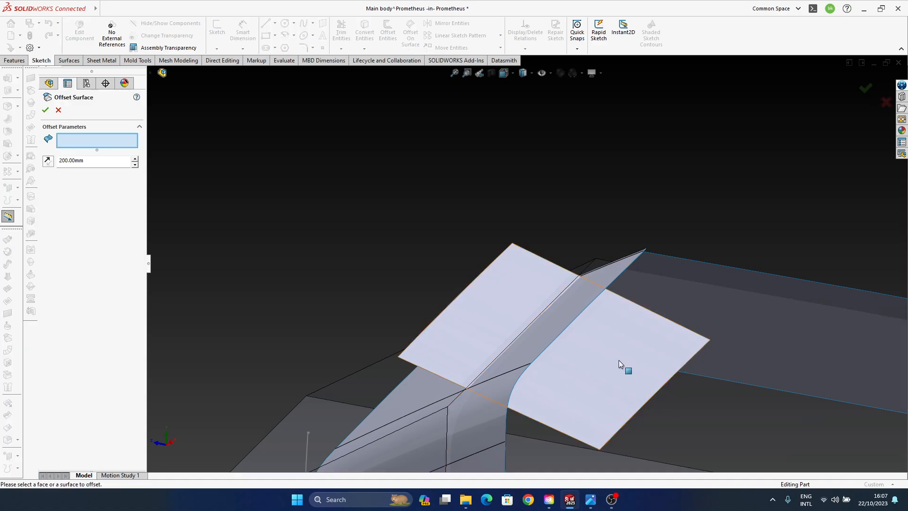
click(618, 359)
drag(40, 161, 0, 132)
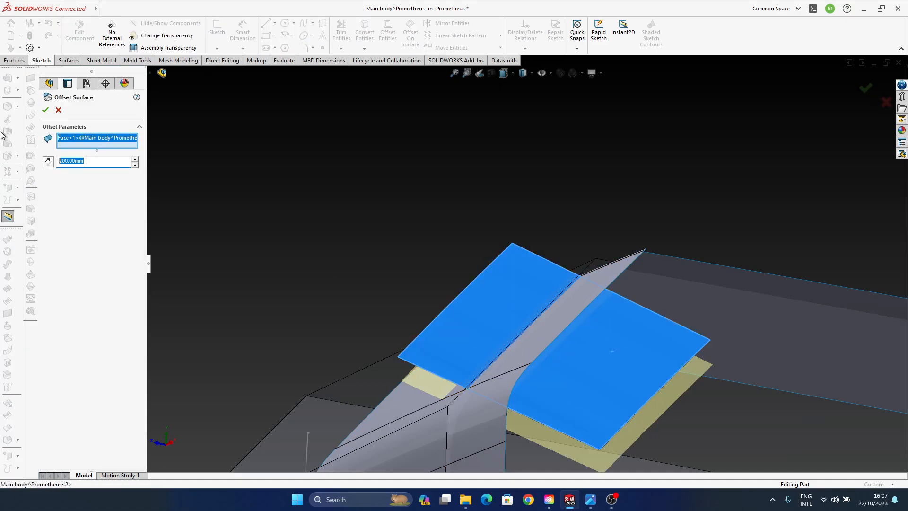
click(45, 110)
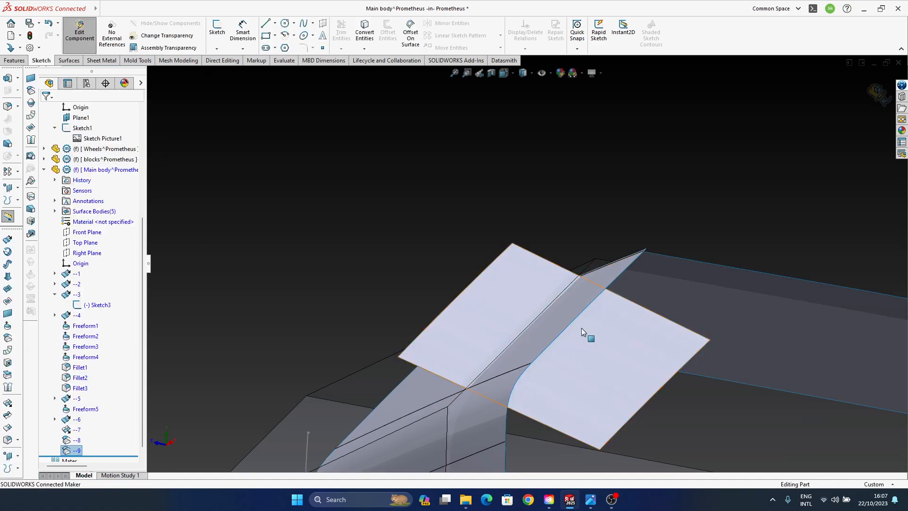
click(76, 439)
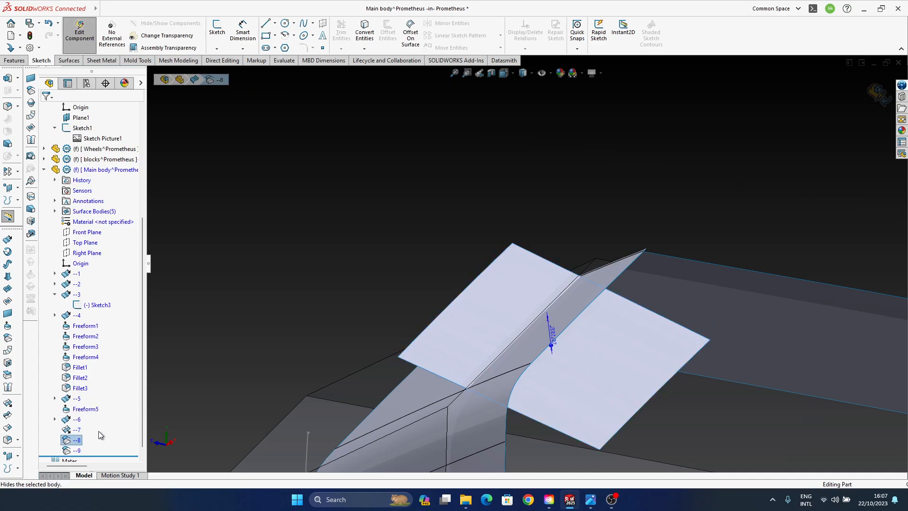
- Start a Freeform on the copied surface, try changing the continuity of a wall-crossing edge, and cancel the command
click(600, 339)
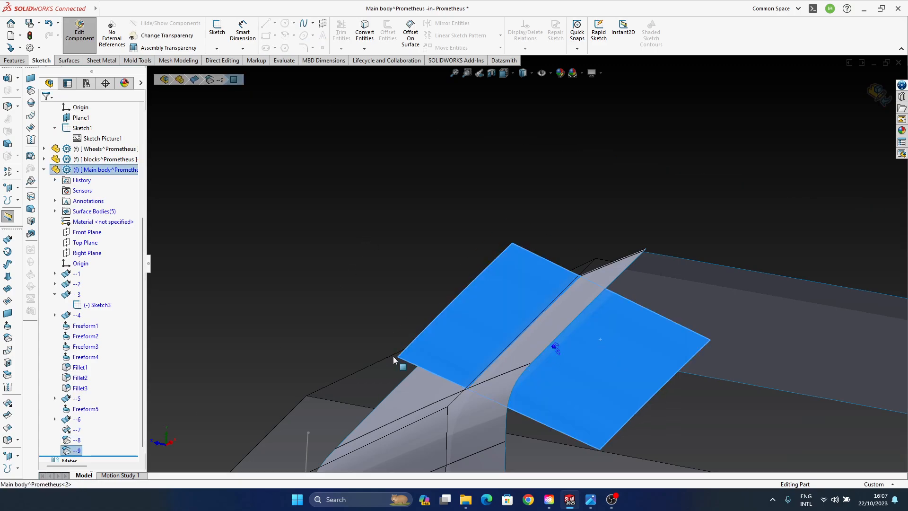
click(8, 325)
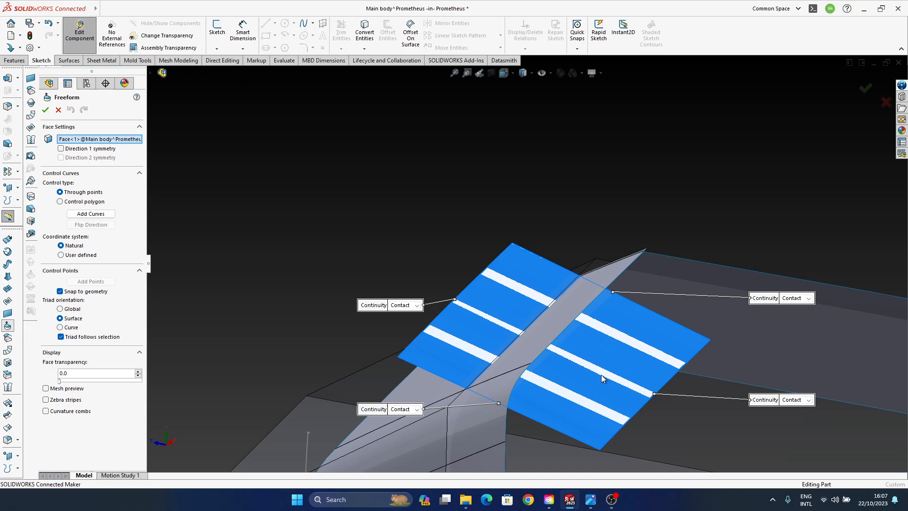
click(804, 298)
click(805, 309)
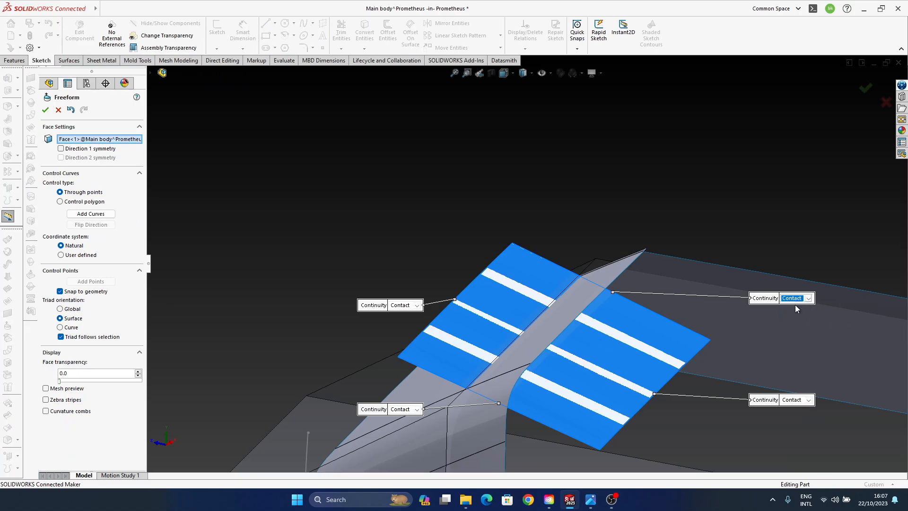
click(886, 102)
- Delete the --9 offset surface and show the hidden --8 surface body again
click(77, 450)
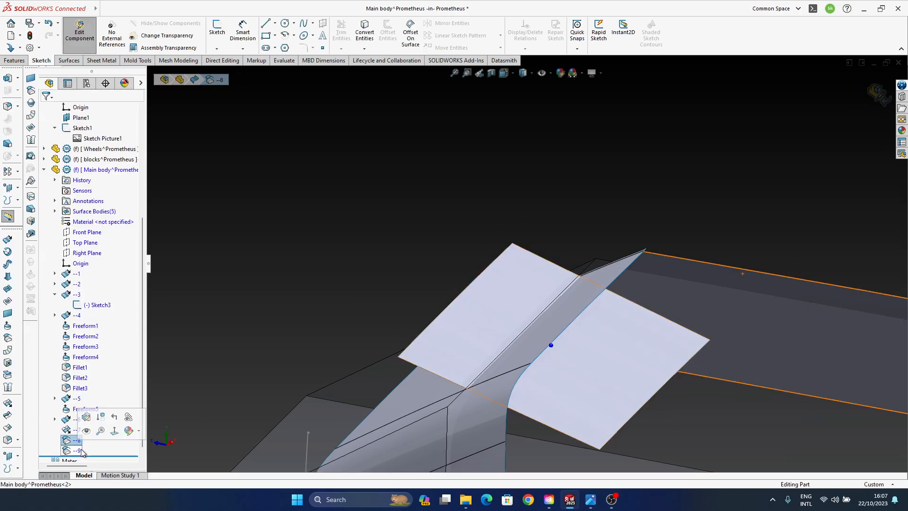
key(Delete)
key(Return)
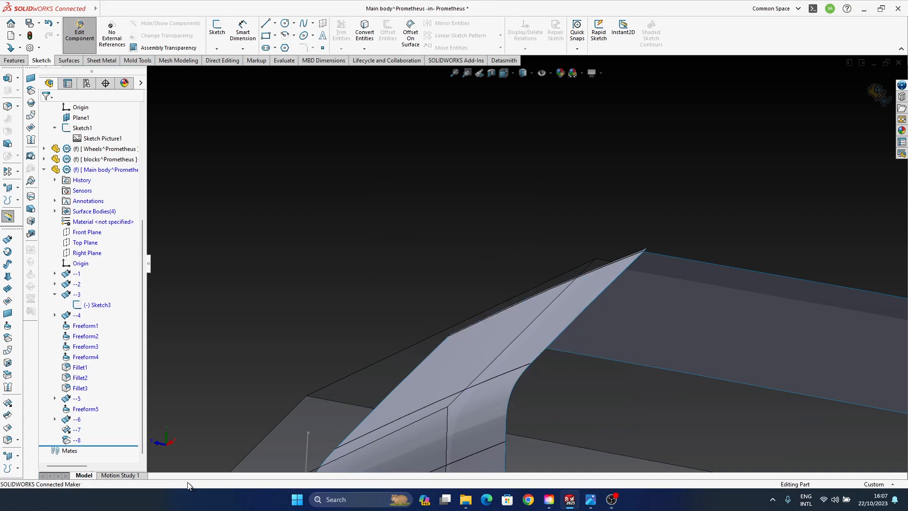
click(77, 440)
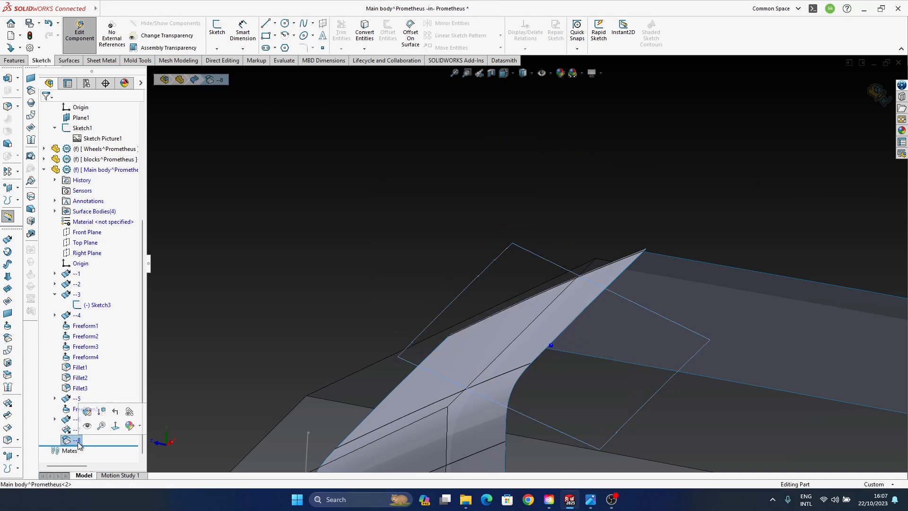
click(88, 425)
middle_drag(560, 329, 537, 338)
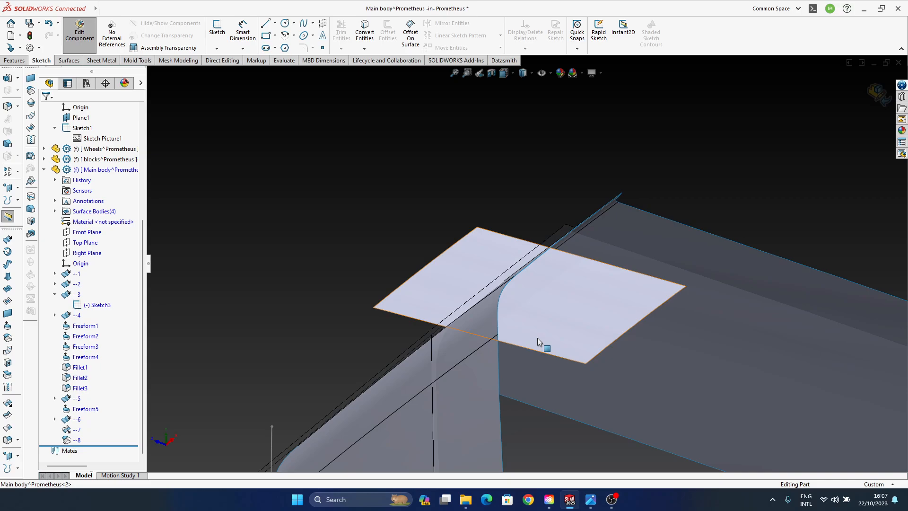
- Delete the last two surface features, --7 and --8, from the Main body part
middle_drag(516, 328, 497, 284)
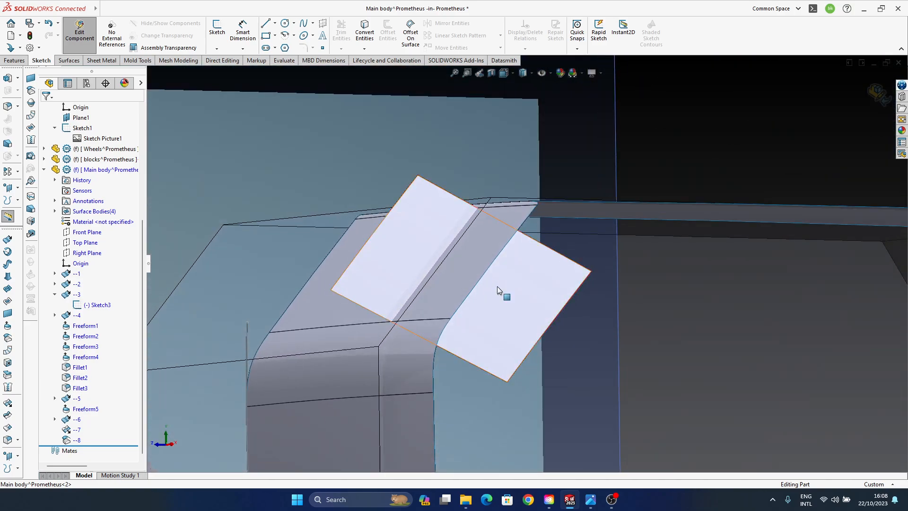
click(73, 441)
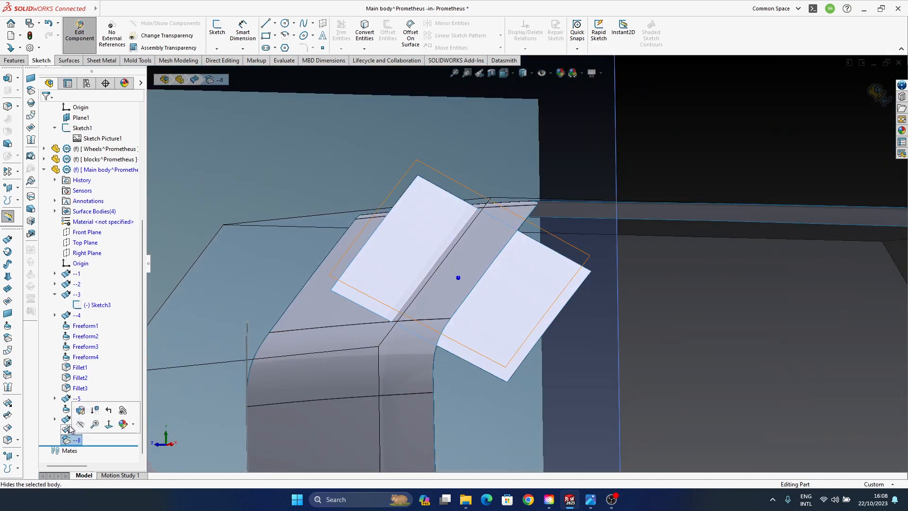
ctrl+click(74, 429)
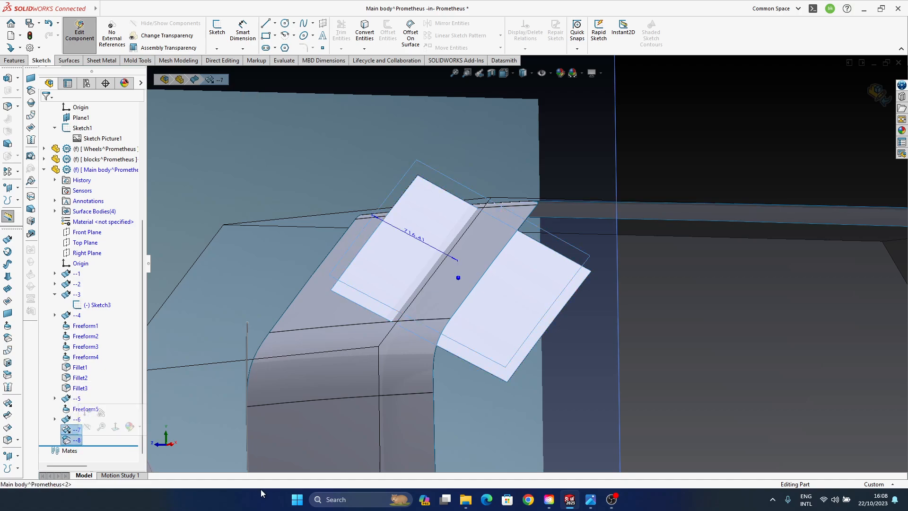
key(Delete)
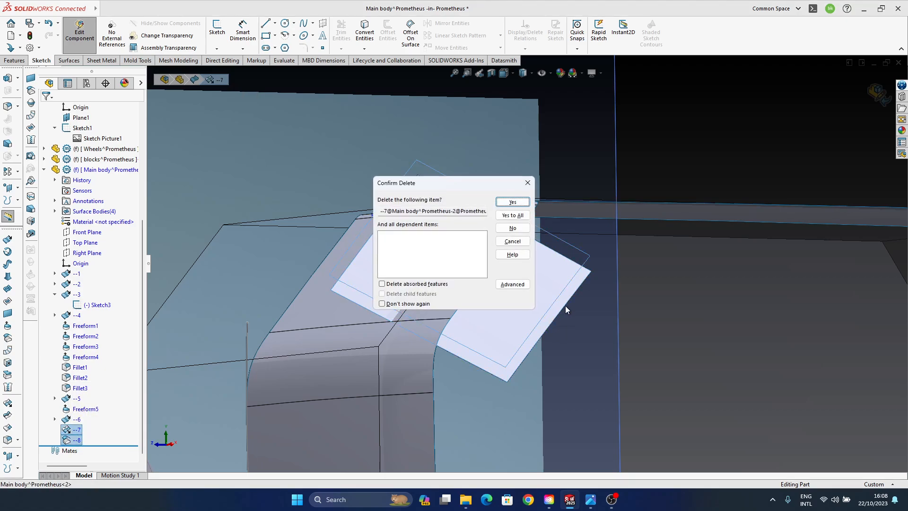
click(513, 202)
- Show extruded surface --6 and pull its depth inward so it projects less past the slanted body panel
click(83, 440)
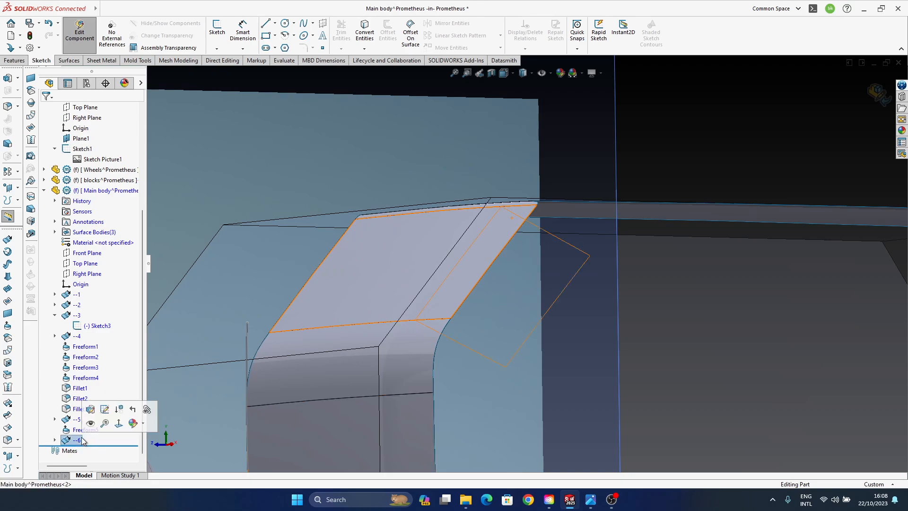
middle_drag(325, 401, 470, 212)
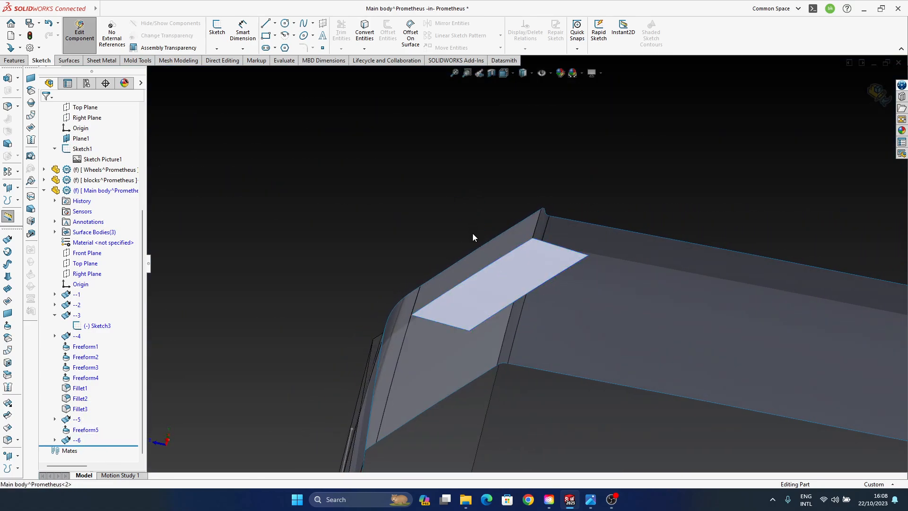
middle_drag(606, 286, 523, 296)
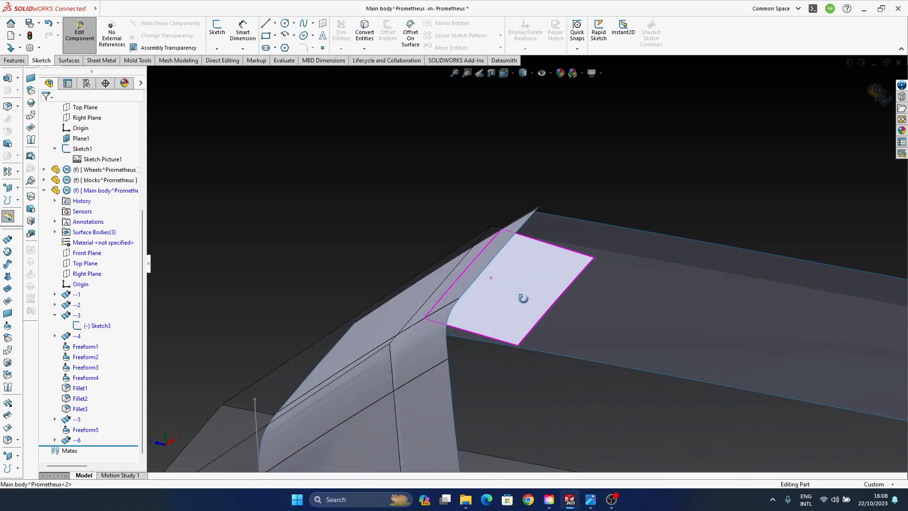
click(529, 282)
mouse_move(504, 358)
middle_down()
mouse_move(479, 420)
mouse_move(473, 412)
middle_up()
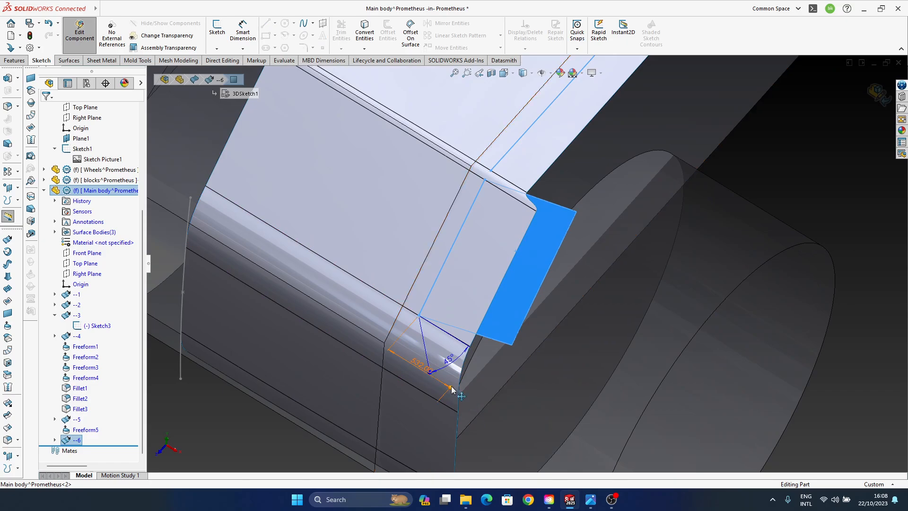
drag(454, 387, 421, 362)
middle_drag(437, 358, 419, 197)
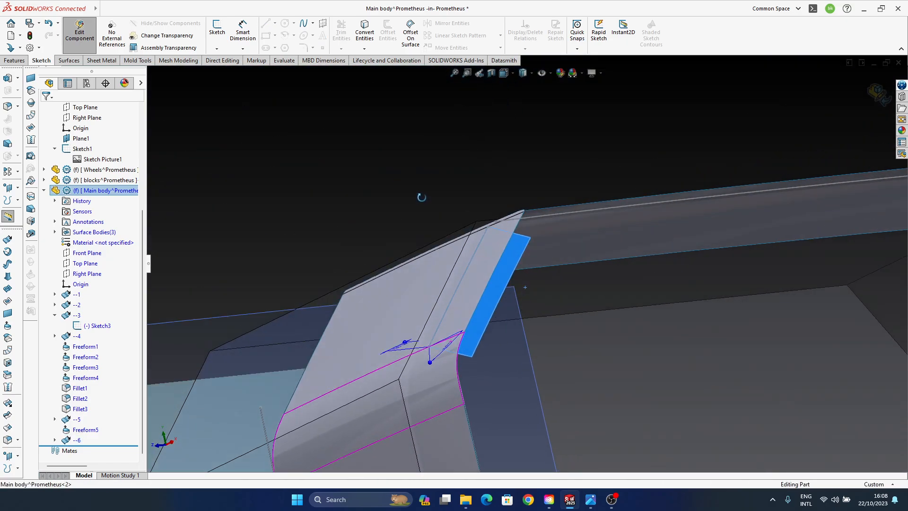
middle_drag(525, 379, 480, 374)
click(397, 212)
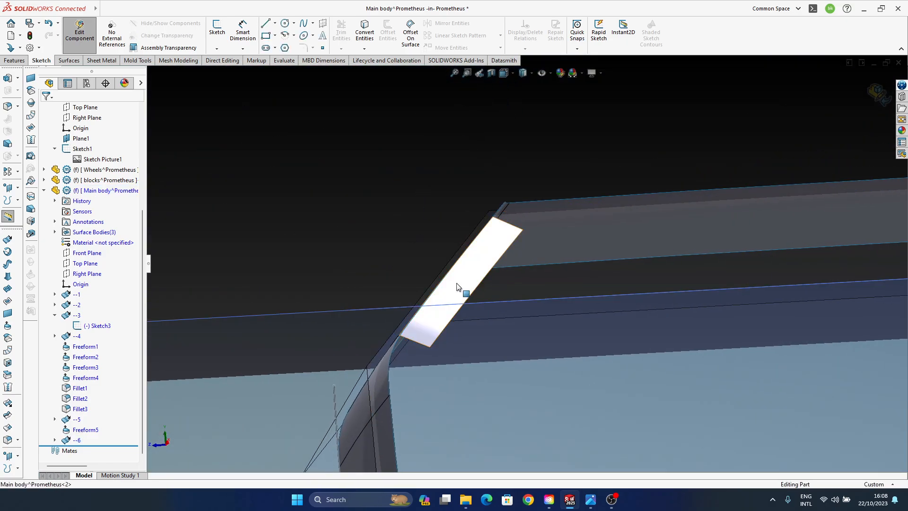
- Try to deform the shortened face of surface --6 with the Freeform tool
scroll(450, 282, down, 2)
middle_drag(457, 286, 461, 243)
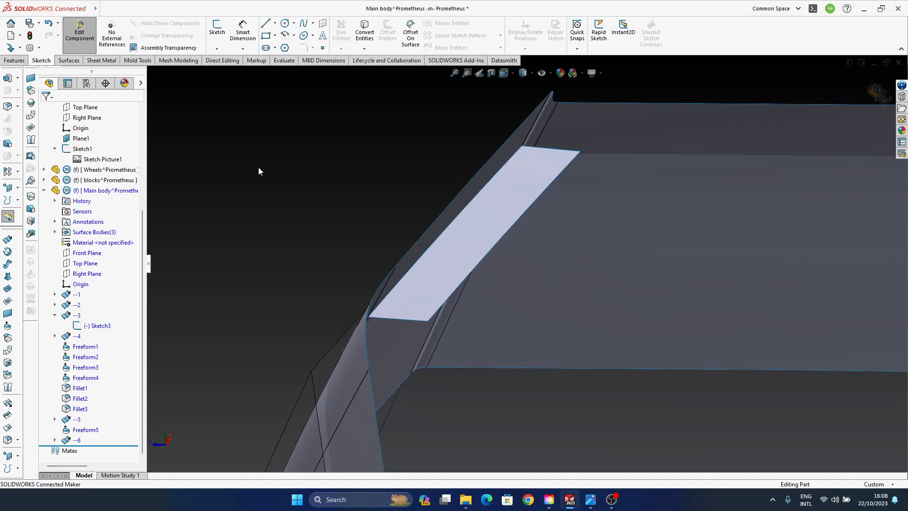
click(14, 336)
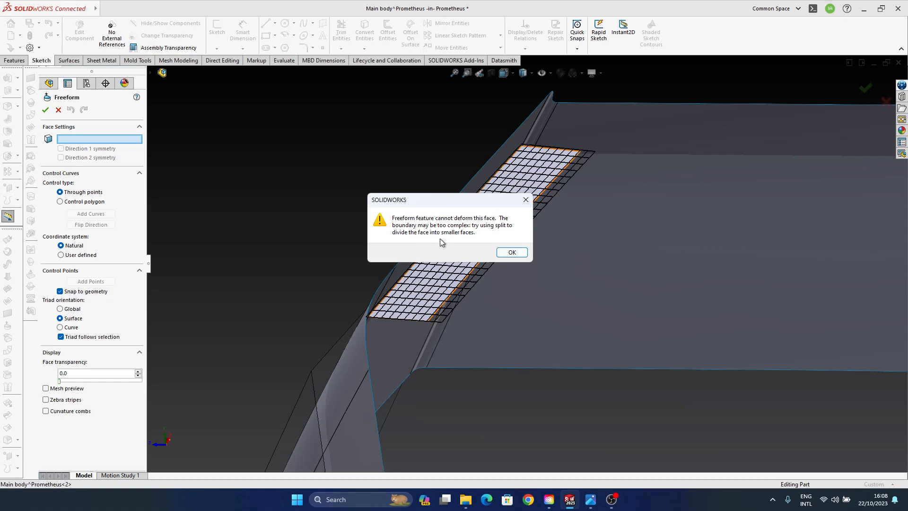
click(512, 252)
middle_drag(604, 173, 541, 263)
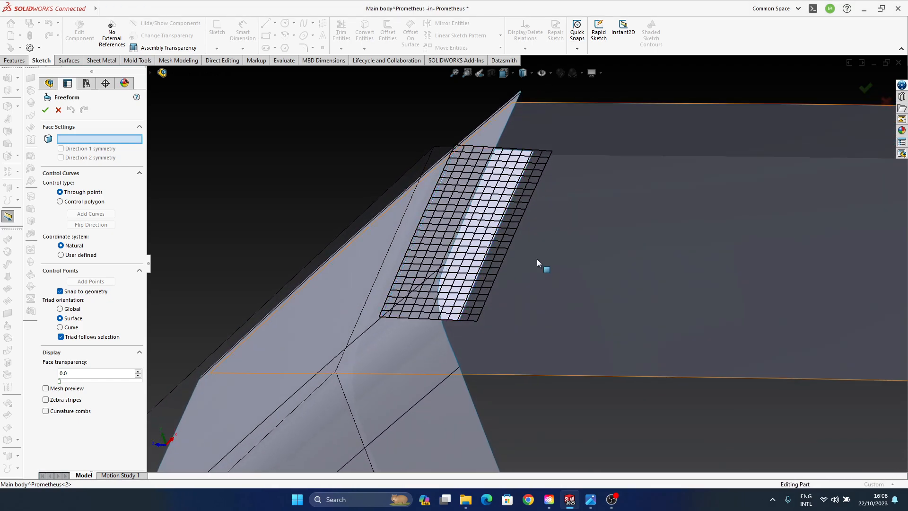
click(885, 102)
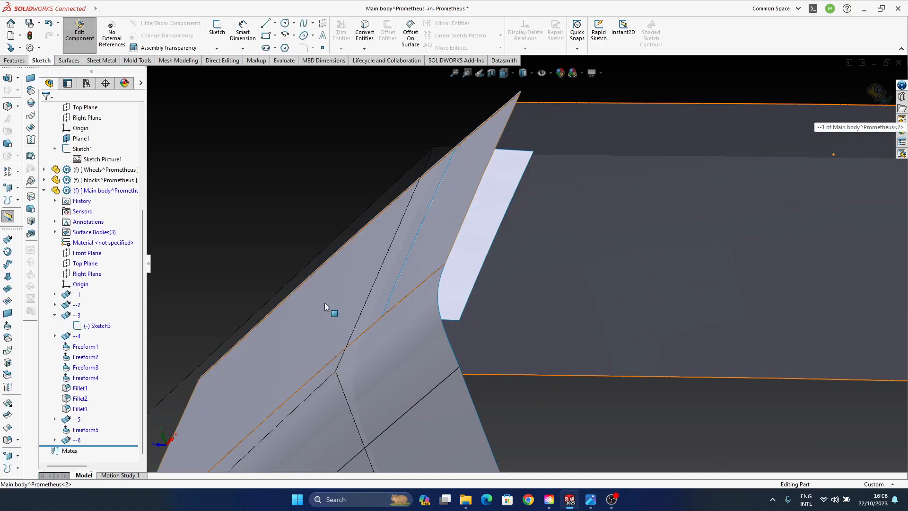
- Re-enter 45° as the angle of extruded surface --6 directly on the model
middle_drag(529, 315, 433, 258)
click(453, 258)
middle_drag(455, 317, 403, 329)
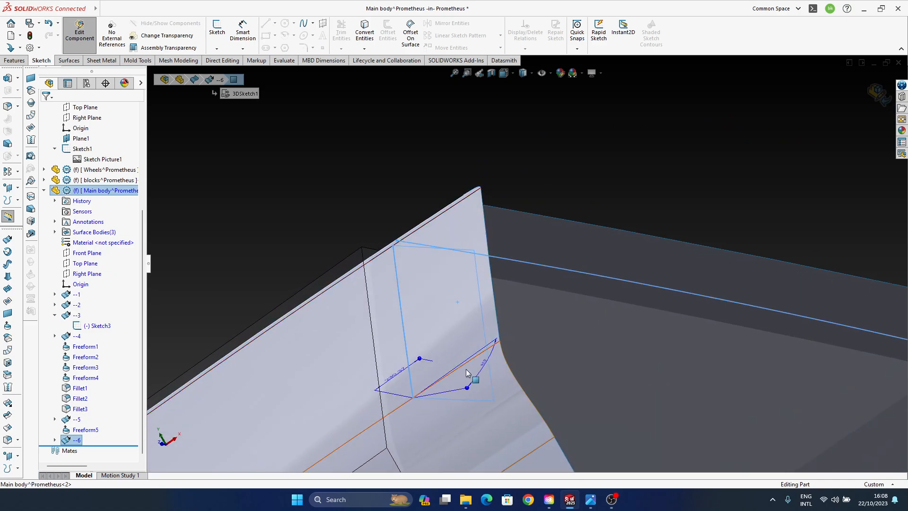
click(486, 361)
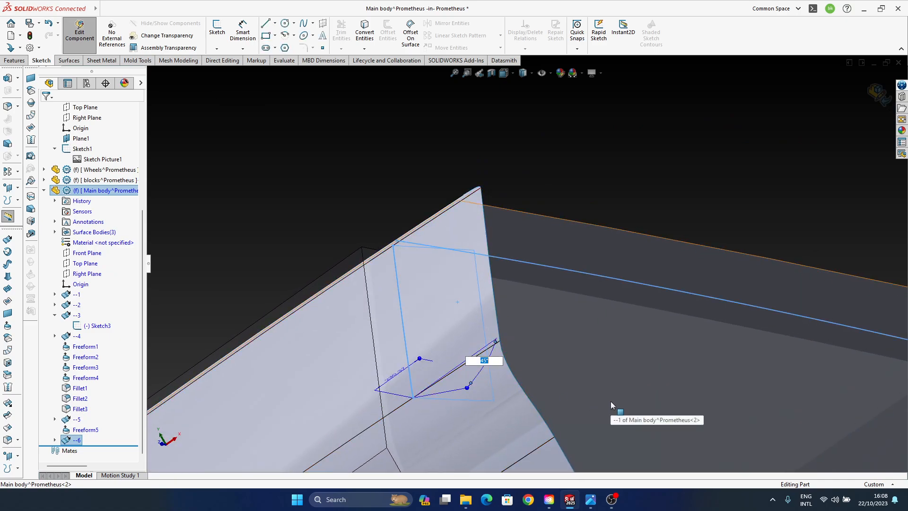
key(Return)
- Try the Freeform tool again on the face of surface --6 after the angle edit
middle_drag(448, 305, 393, 278)
click(391, 263)
middle_drag(449, 265, 463, 333)
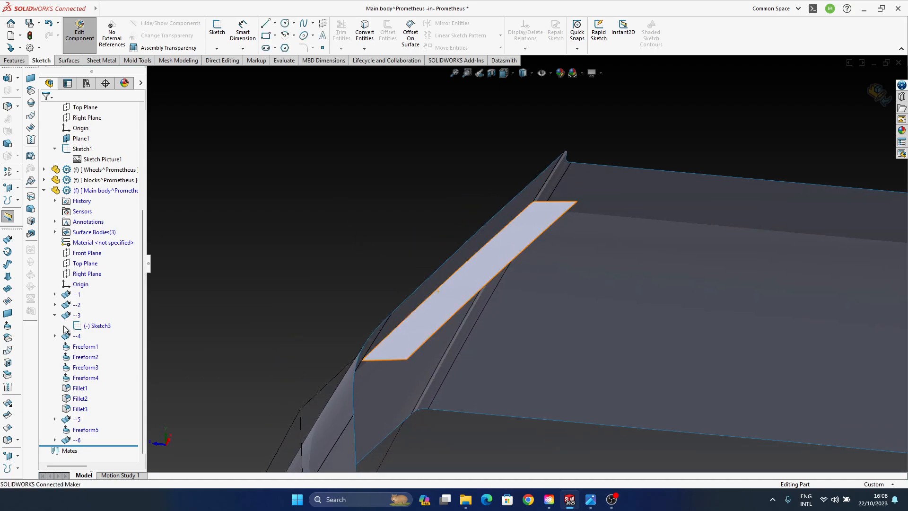
click(8, 338)
click(463, 296)
click(514, 252)
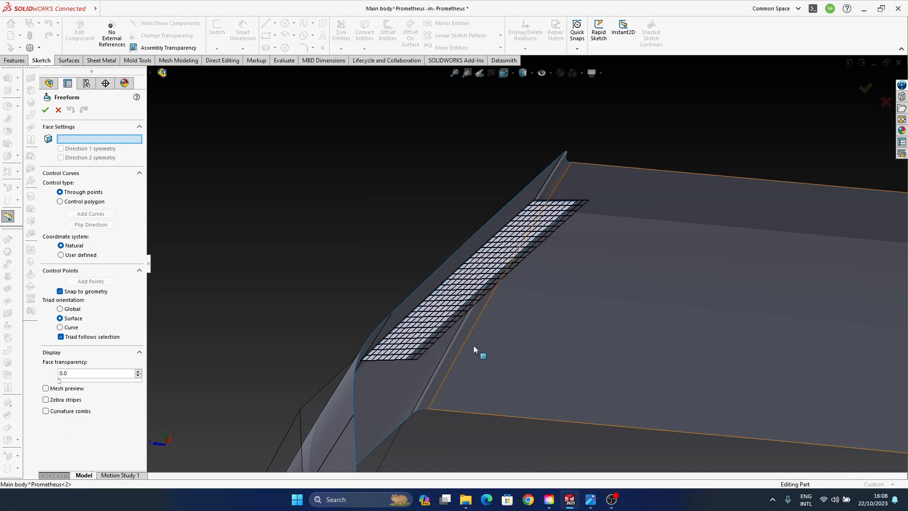
click(885, 102)
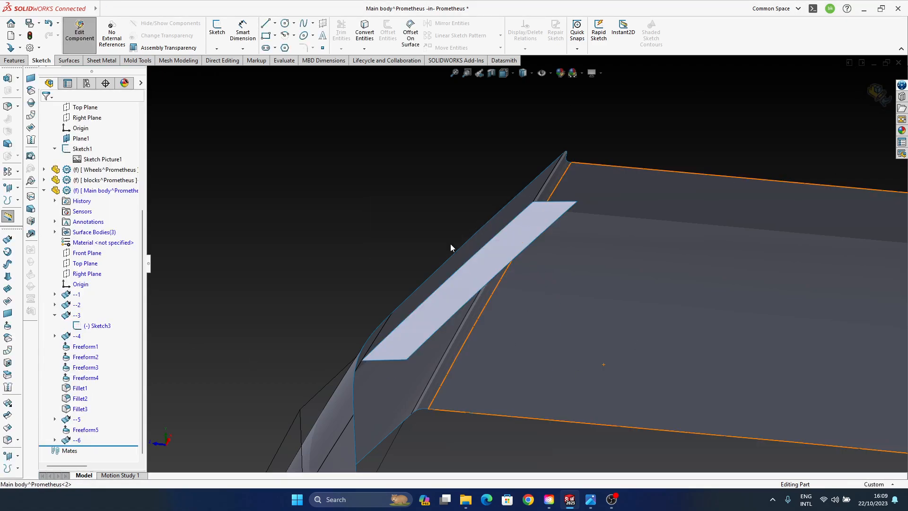
- Undo the recent depth and visibility changes made to extruded surface --6
scroll(445, 290, down, 5)
middle_drag(528, 299, 468, 304)
scroll(467, 301, down, 3)
click(492, 300)
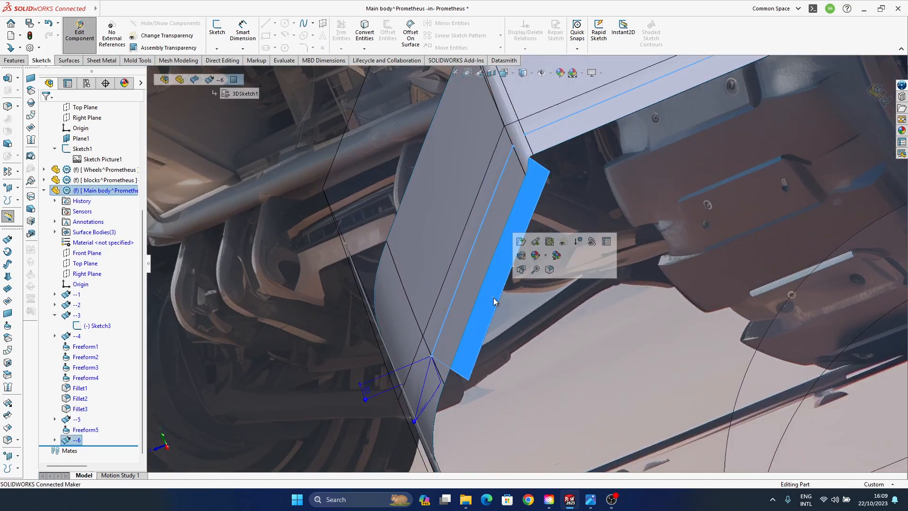
middle_drag(435, 379, 455, 317)
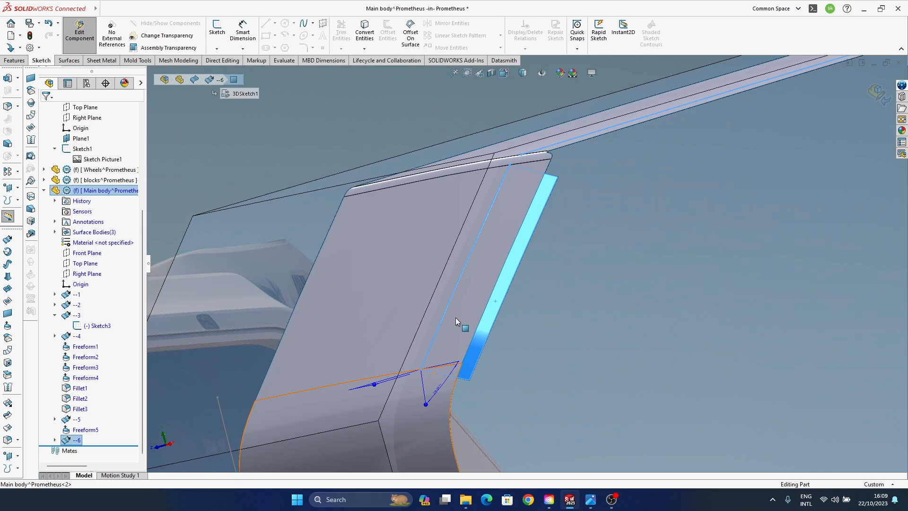
key(ctrl+z)
middle_drag(491, 329, 396, 236)
scroll(484, 315, up, 3)
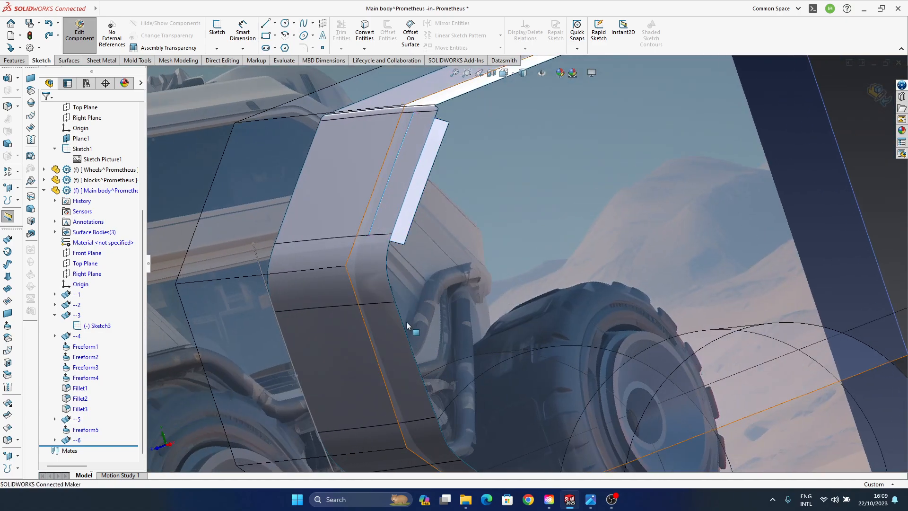
key(ctrl+z)
key(ctrl+z)
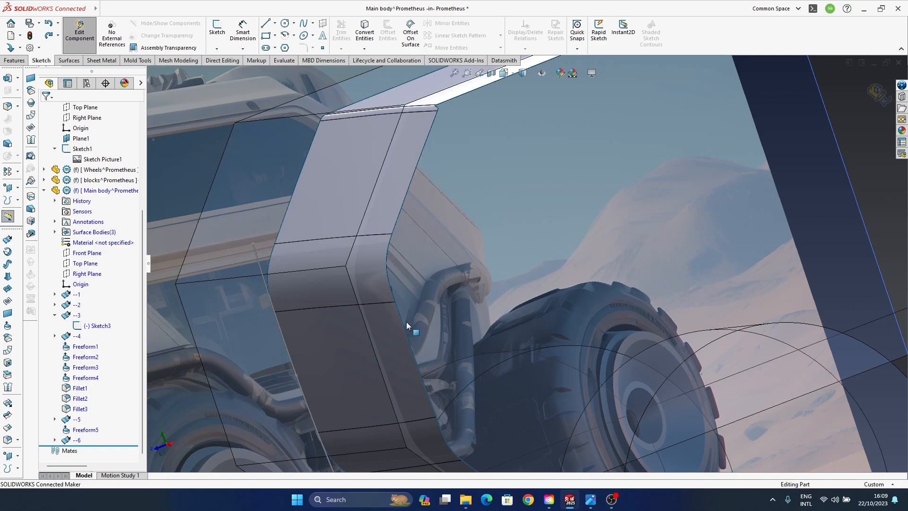
- Show the hidden surface body --6 beside the slanted body panel
click(78, 439)
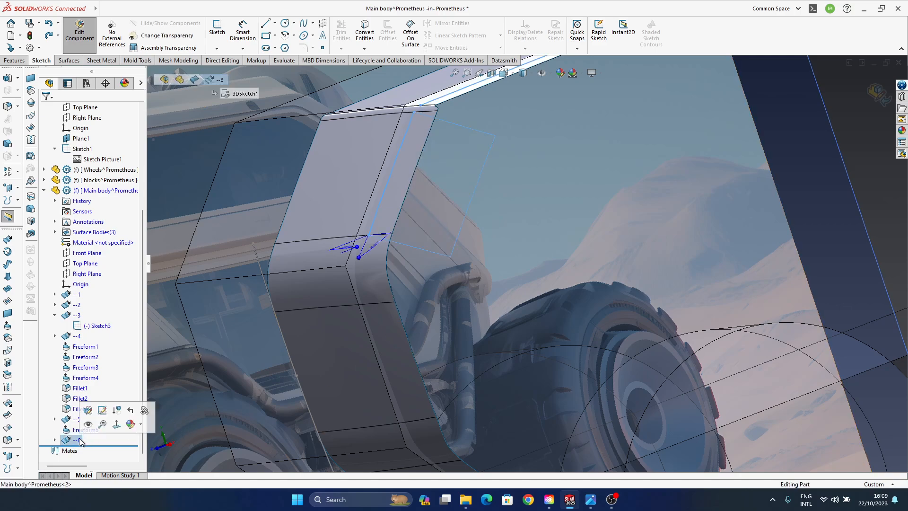
click(88, 423)
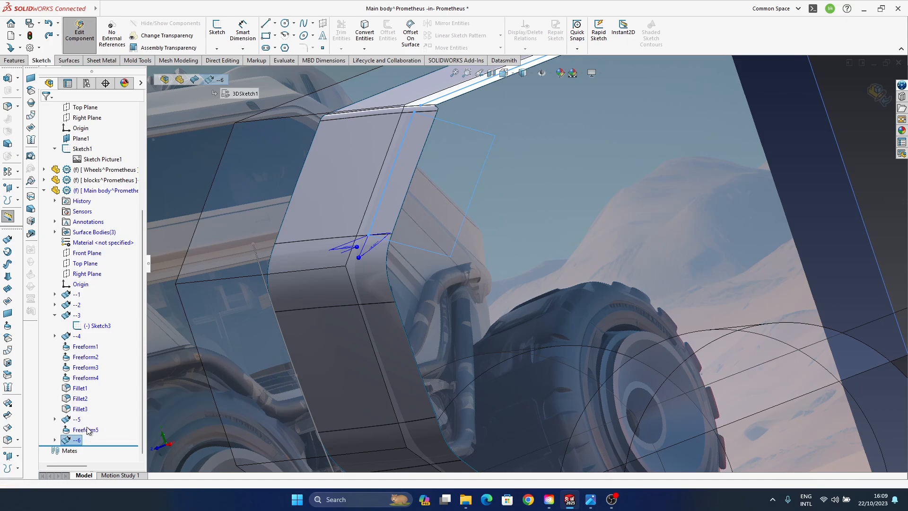
middle_drag(467, 270, 394, 267)
ctrl+middle_drag(394, 267, 394, 310)
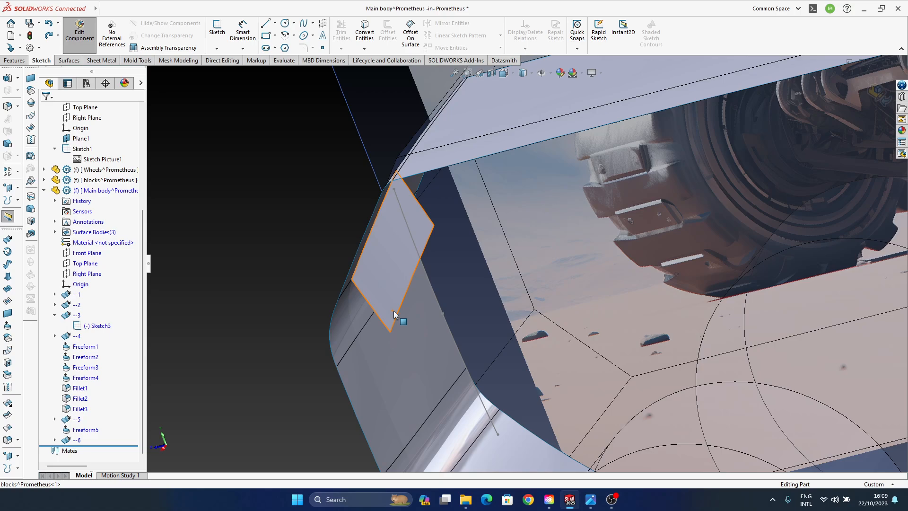
mouse_move(386, 260)
ctrl+middle_down()
mouse_move(409, 257)
mouse_move(403, 262)
ctrl+middle_up()
click(392, 318)
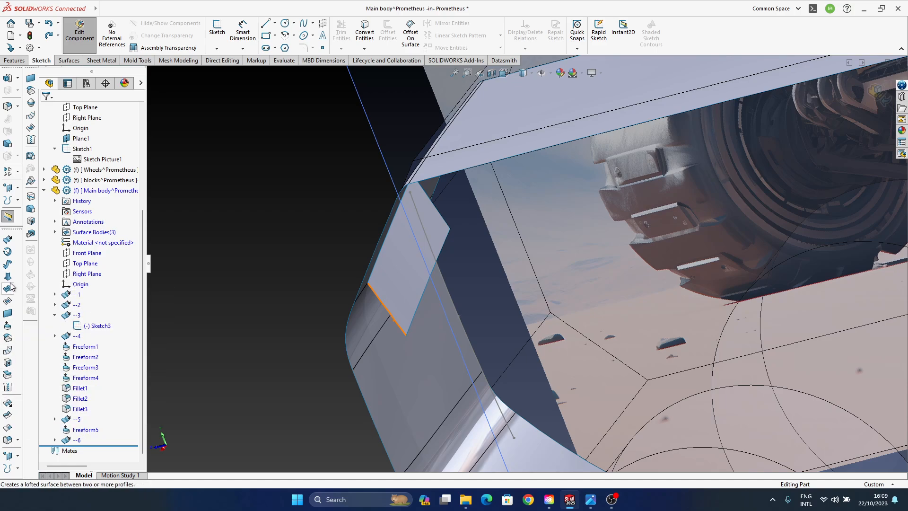
click(14, 411)
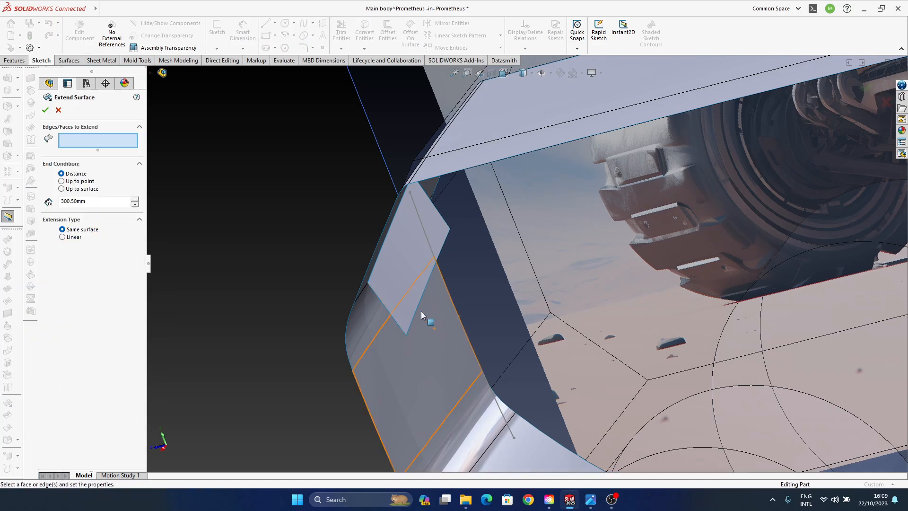
click(383, 257)
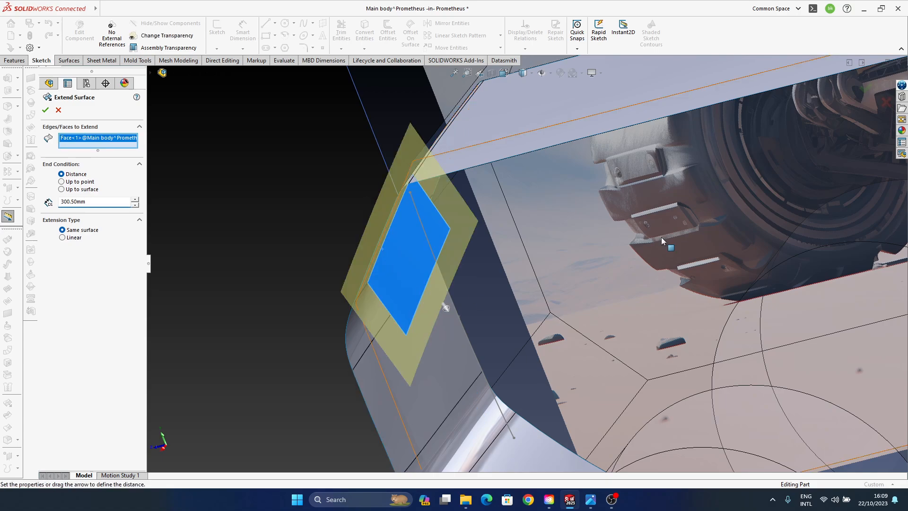
click(886, 102)
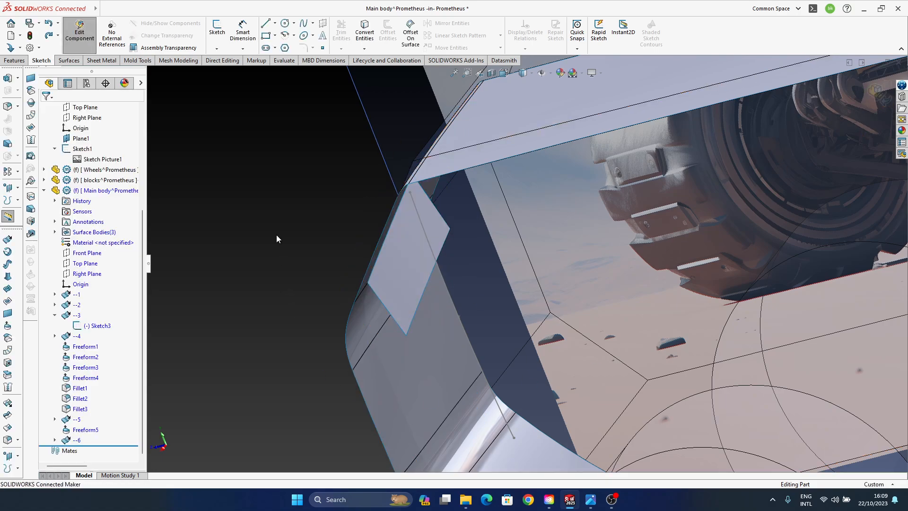
- Extend surface --6 by 300.50 mm from its long edge on the slanted panel, using the Same surface extension type
click(13, 410)
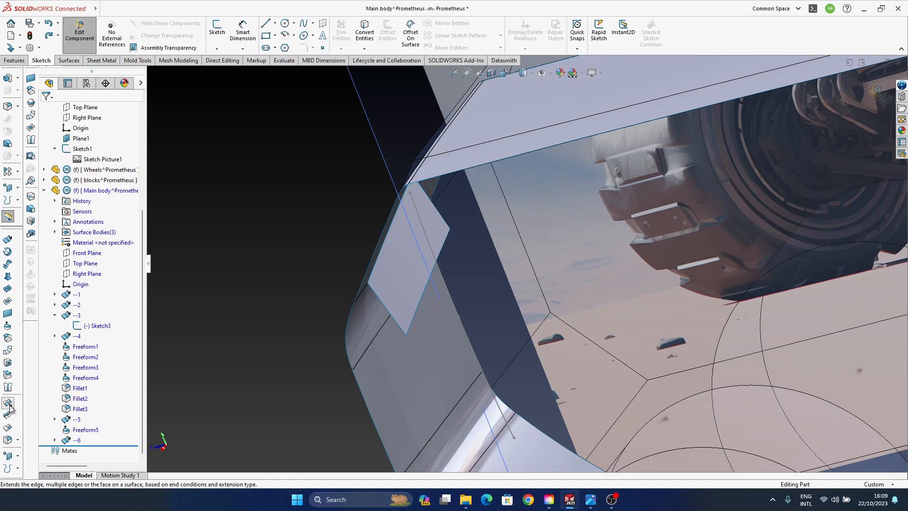
click(378, 257)
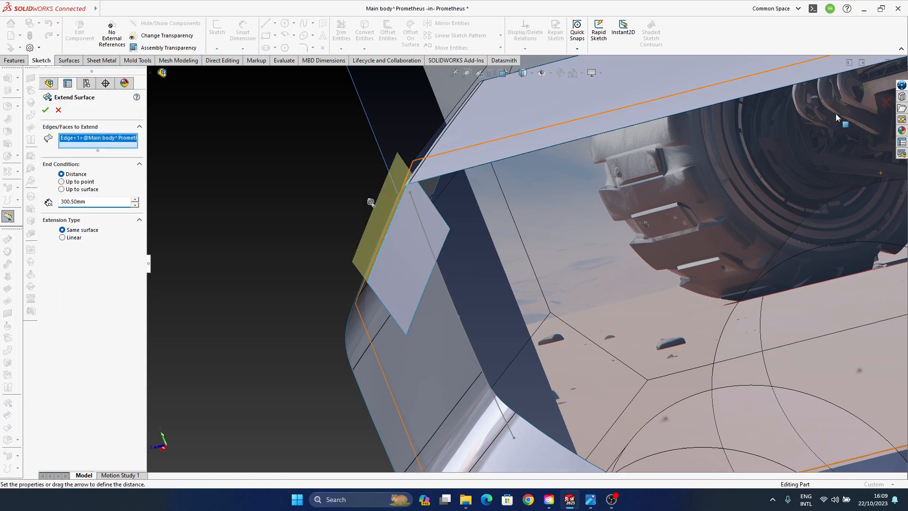
click(866, 94)
middle_drag(395, 349, 399, 285)
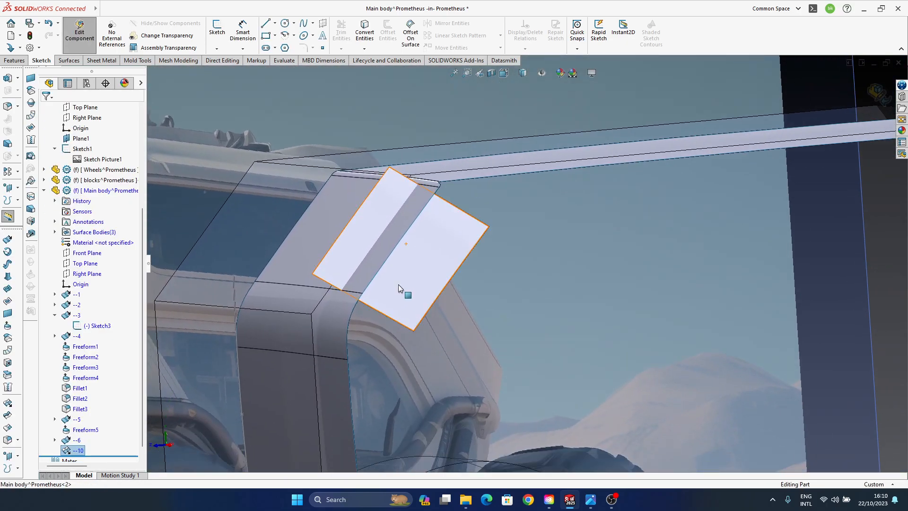
scroll(441, 200, down, 3)
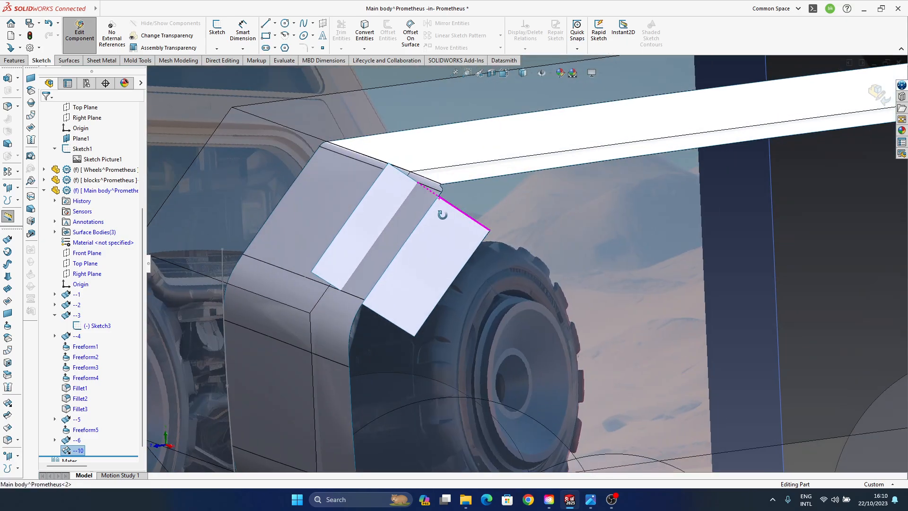
scroll(62, 456, down, 1)
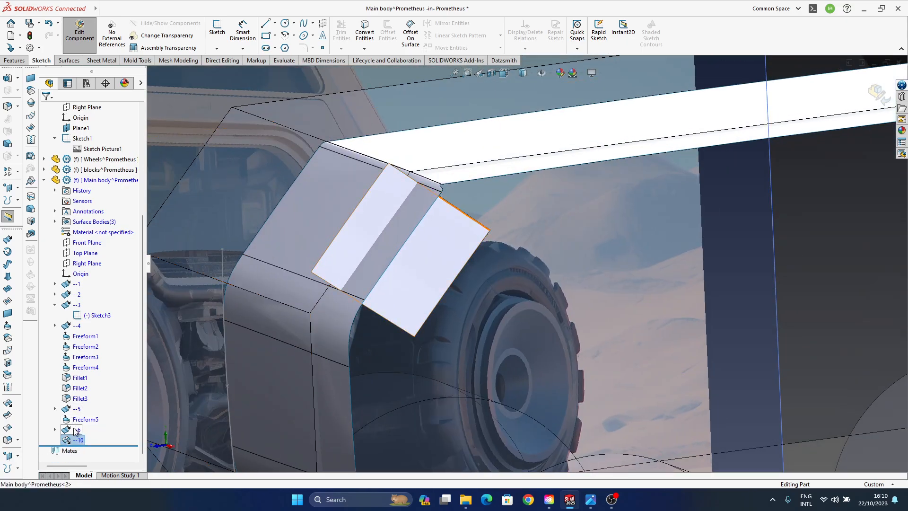
- Show 3DSketch1, the sketch behind extruded surface --6
click(55, 430)
click(92, 440)
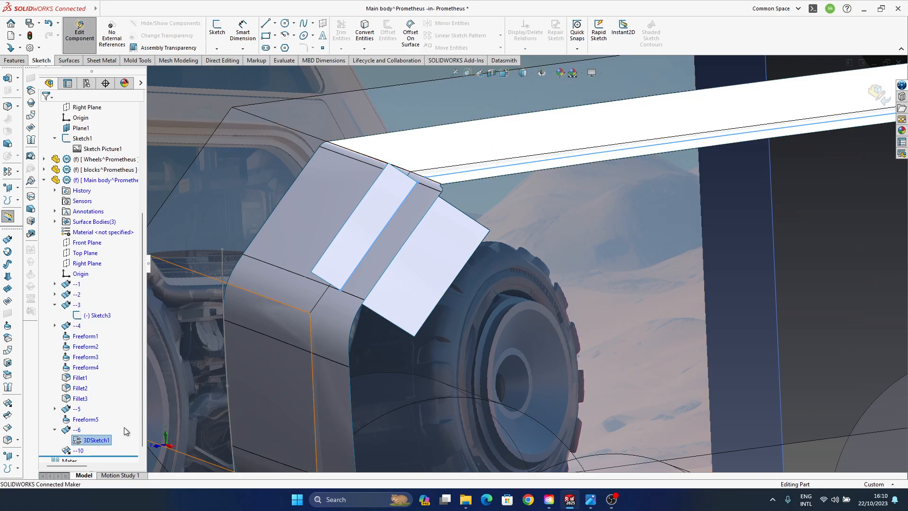
right_click(99, 444)
click(107, 333)
ctrl+middle_drag(524, 190, 444, 197)
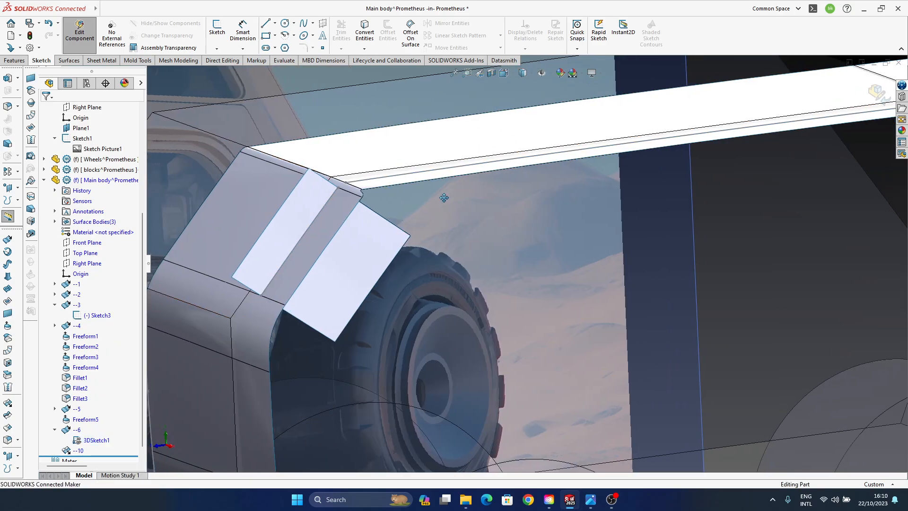
scroll(706, 258, up, 3)
- Examine the long sketch line on the roof edge and the geometry belonging to features Freeform5, --5 and --6
middle_drag(379, 276, 408, 213)
click(410, 221)
click(410, 219)
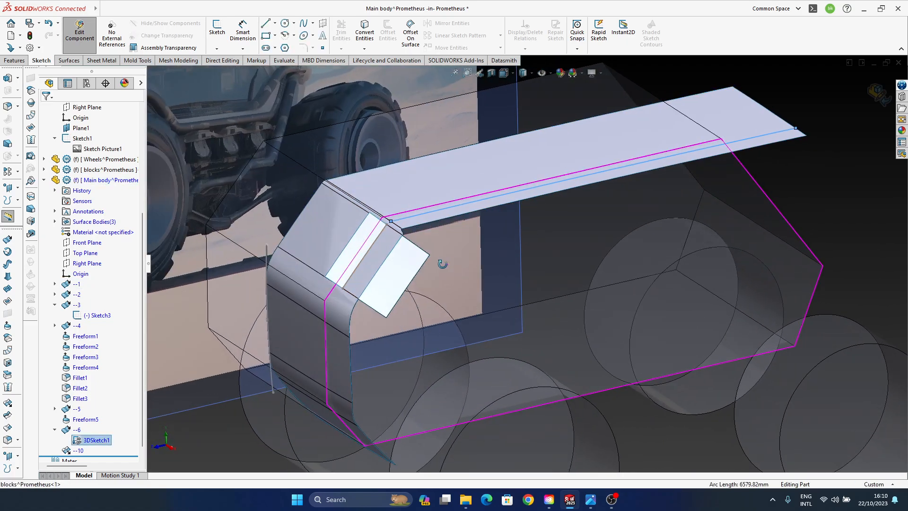
mouse_move(440, 259)
middle_down()
mouse_move(436, 249)
mouse_move(371, 232)
middle_up()
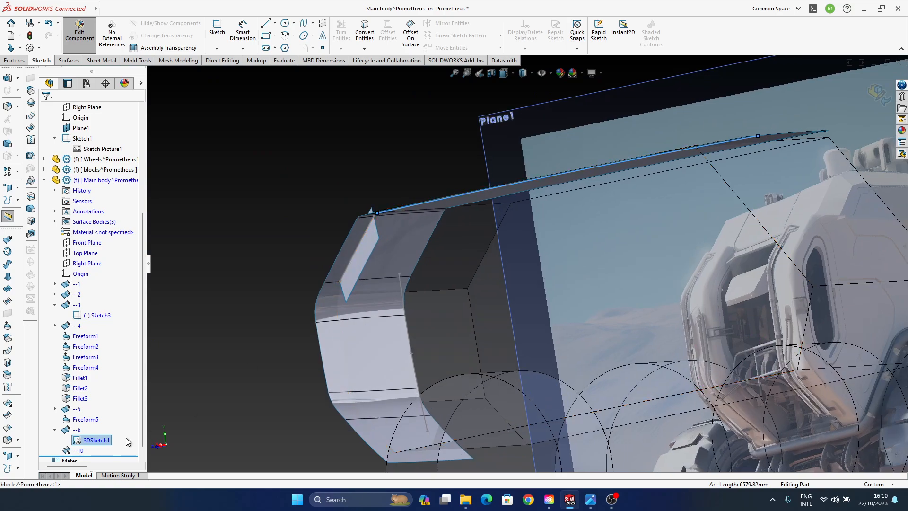
click(85, 419)
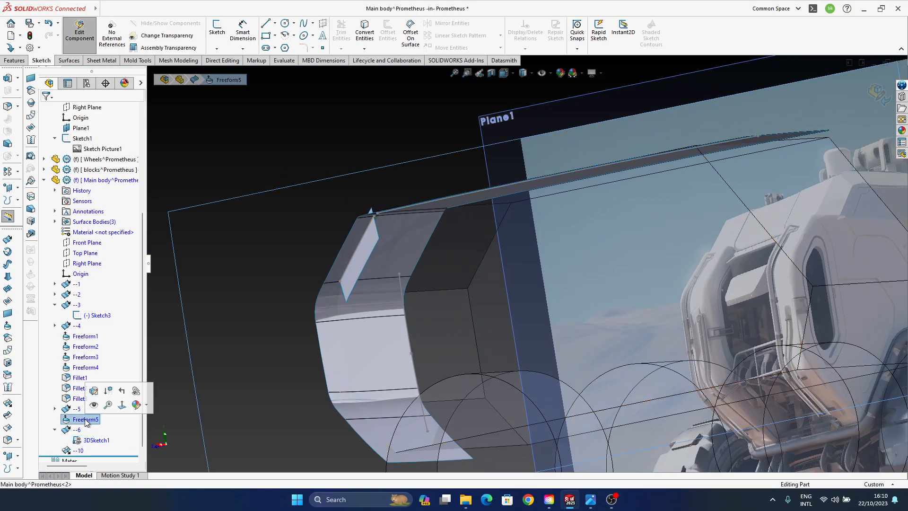
scroll(87, 428, down, 1)
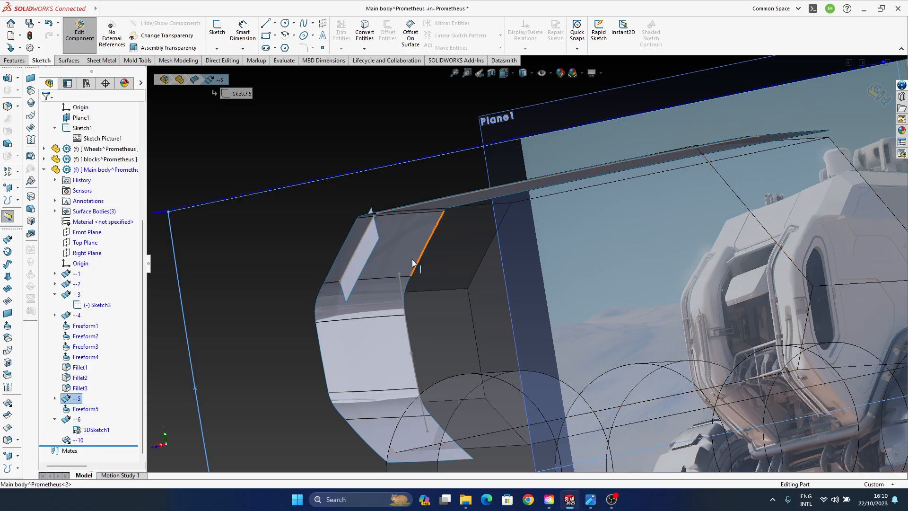
click(76, 419)
middle_drag(419, 236, 366, 246)
ctrl+middle_drag(366, 246, 459, 342)
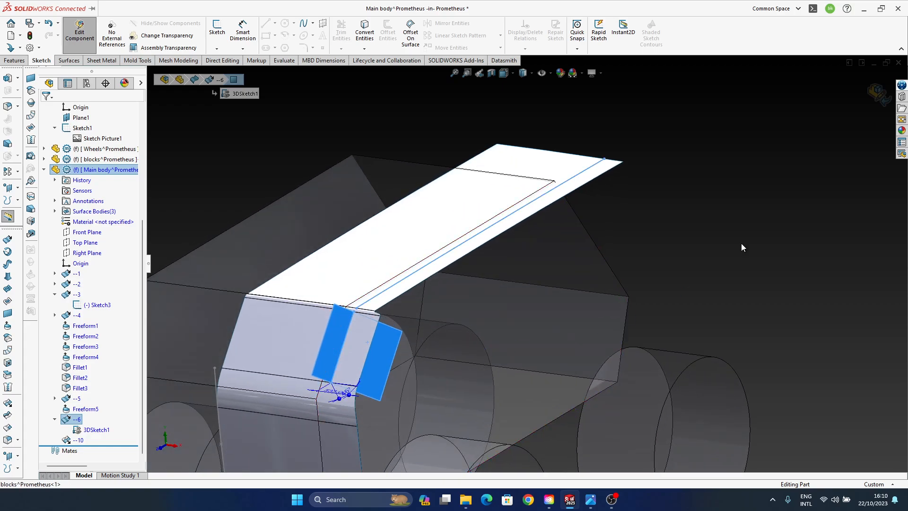
click(742, 245)
ctrl+middle_drag(460, 244, 501, 221)
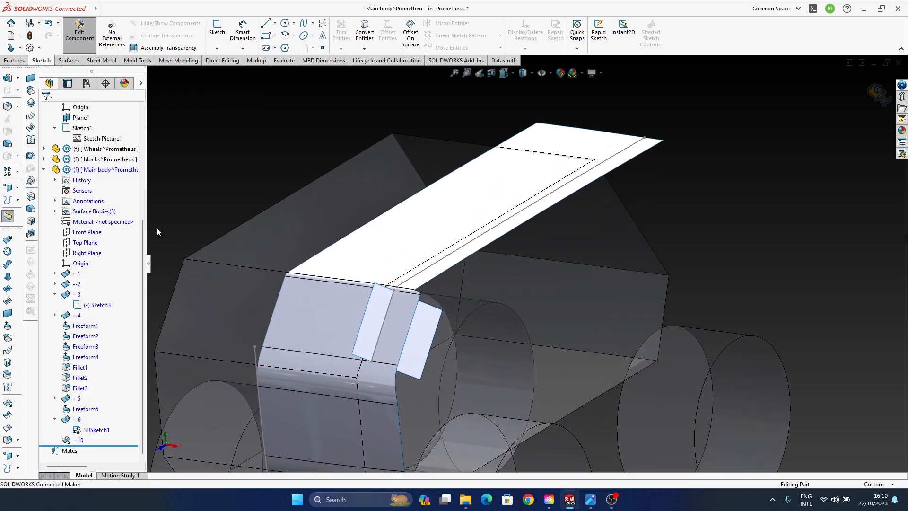
- Surface-extrude the long roof-edge line of 3DSketch1 by 532 mm with draft, using the main body's Right Plane as direction
click(9, 240)
click(422, 276)
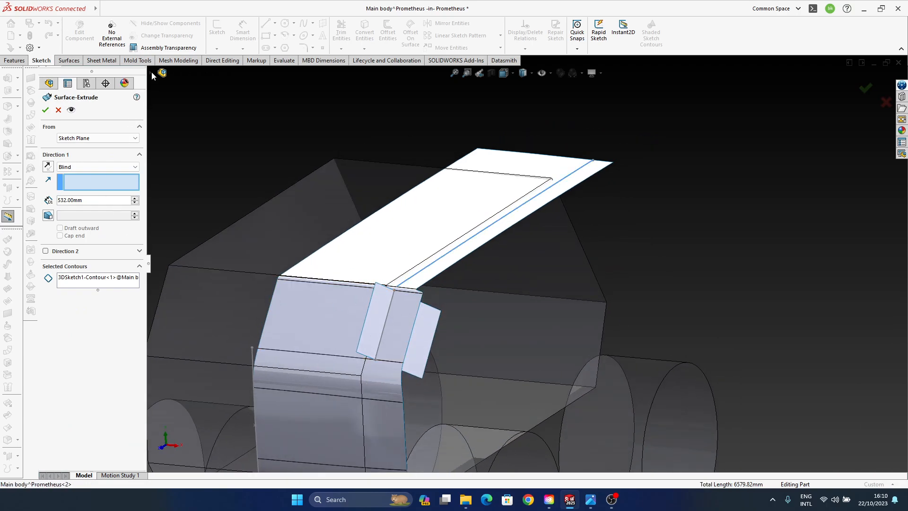
click(160, 72)
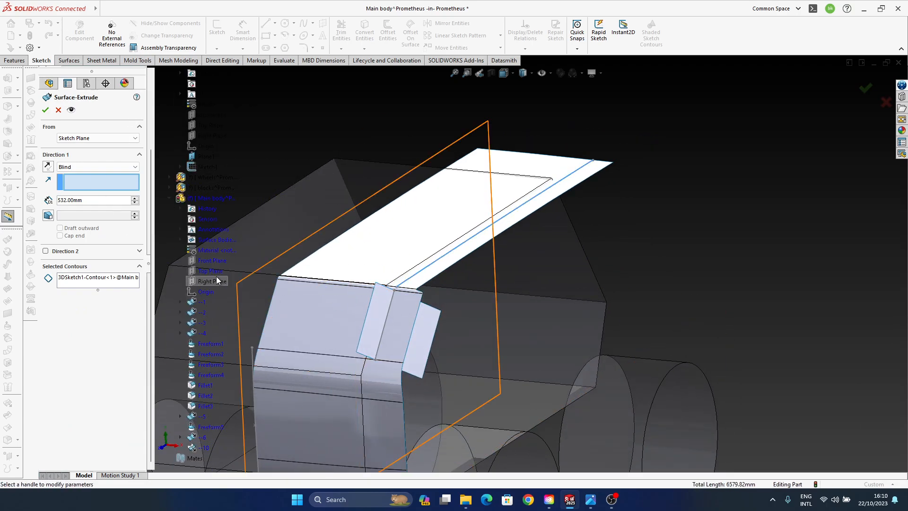
click(217, 278)
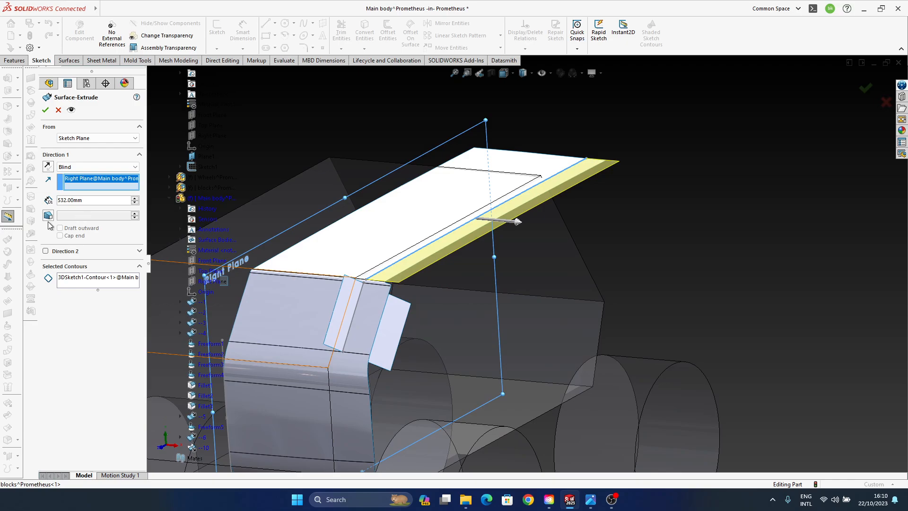
click(47, 216)
middle_drag(455, 267, 474, 298)
key(Return)
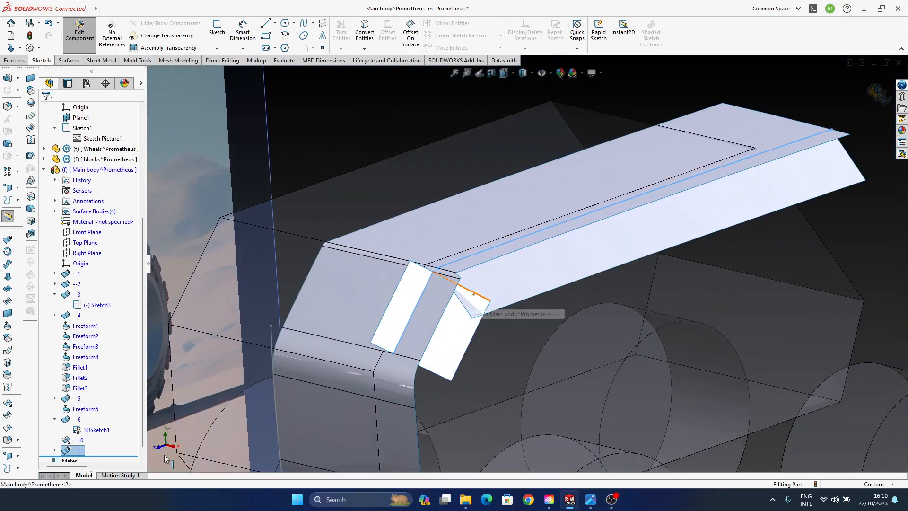
- Hide 3DSketch1 under surface --6
click(94, 429)
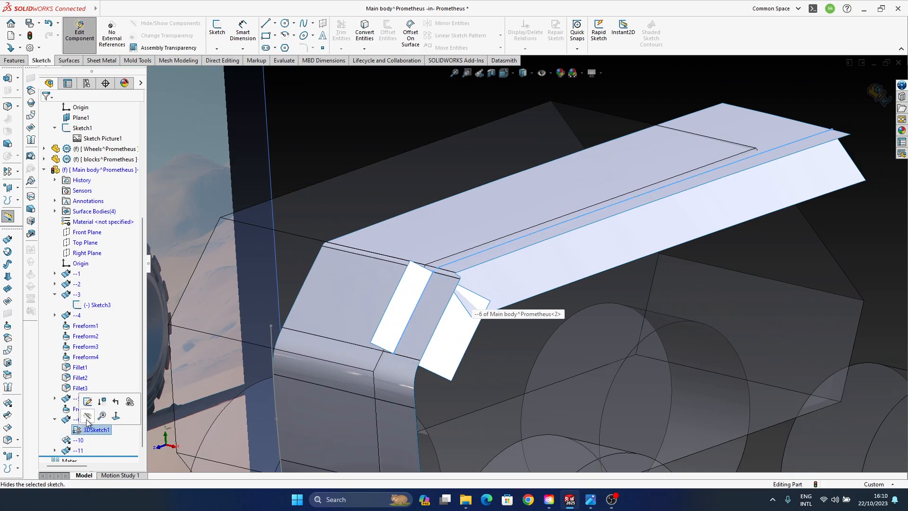
click(87, 417)
ctrl+middle_drag(479, 285, 488, 285)
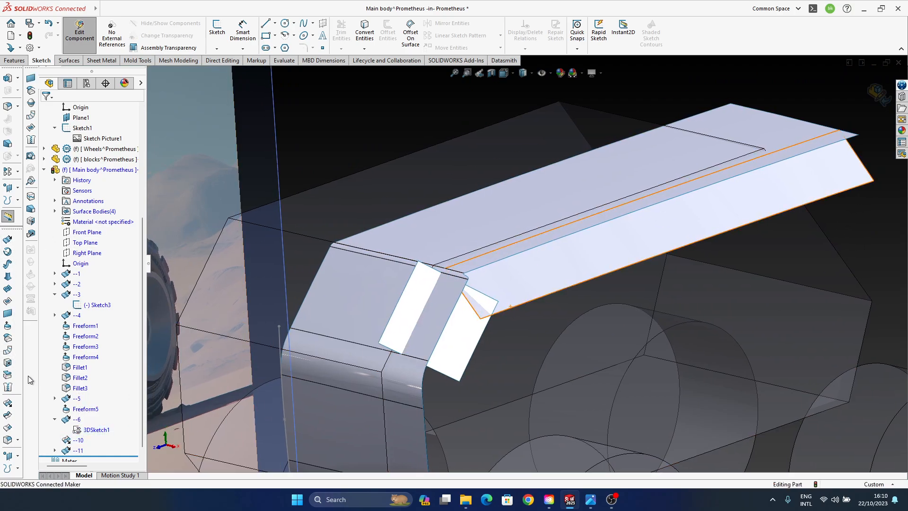
- Extend surface --11 by 300.50 mm from its upper long edge along the roof, using the Same surface extension type
click(14, 239)
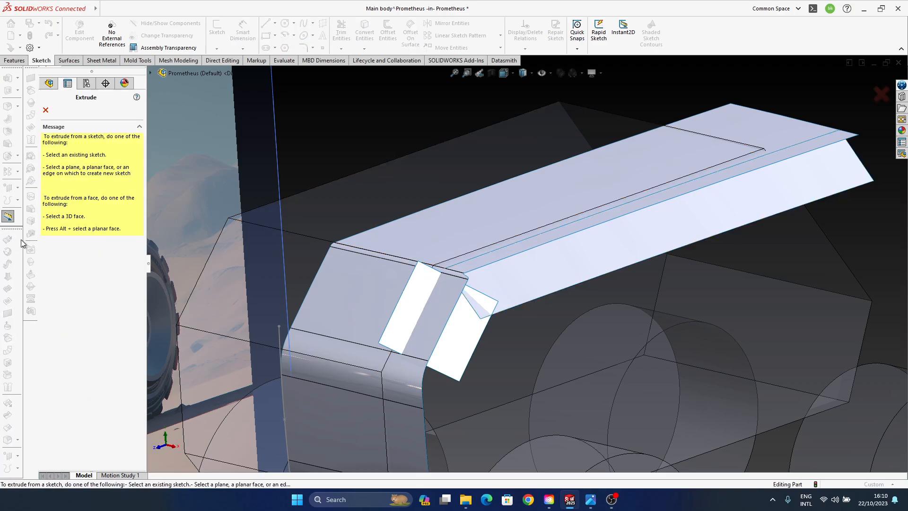
click(46, 110)
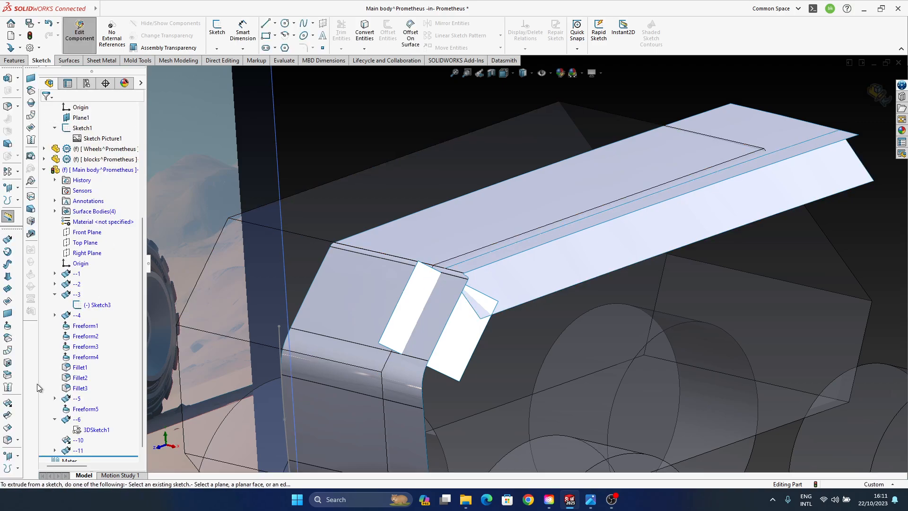
click(8, 414)
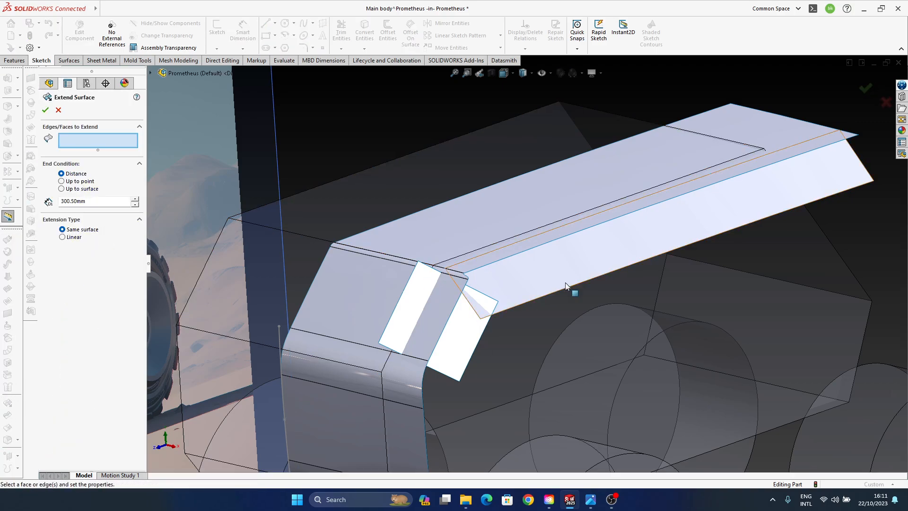
click(479, 262)
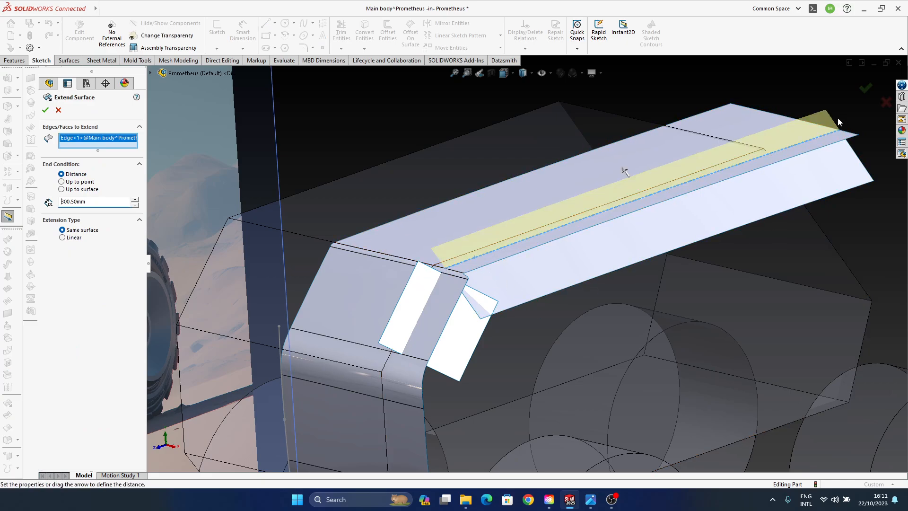
click(864, 89)
middle_drag(501, 260, 437, 236)
scroll(437, 237, down, 6)
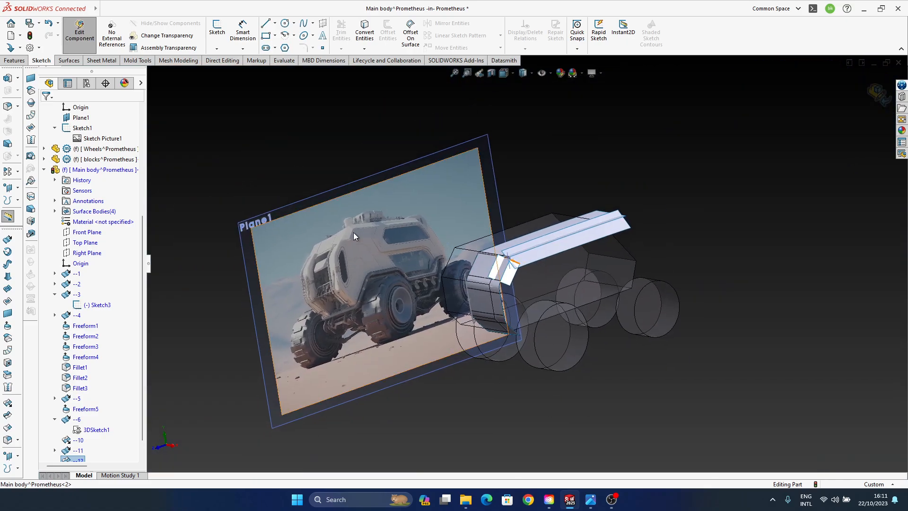
scroll(514, 266, up, 5)
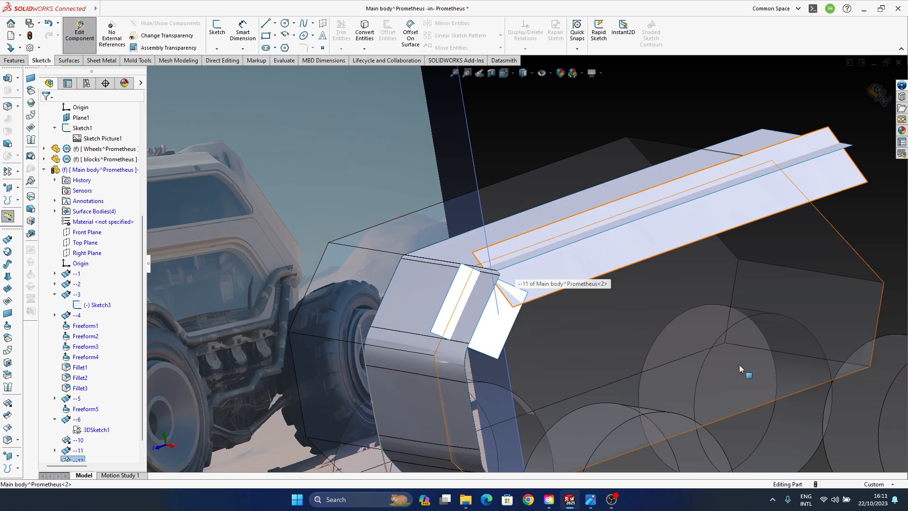
- Offset the face of surface --6 by 300 mm toward the inside of the vehicle body
middle_drag(603, 356, 501, 289)
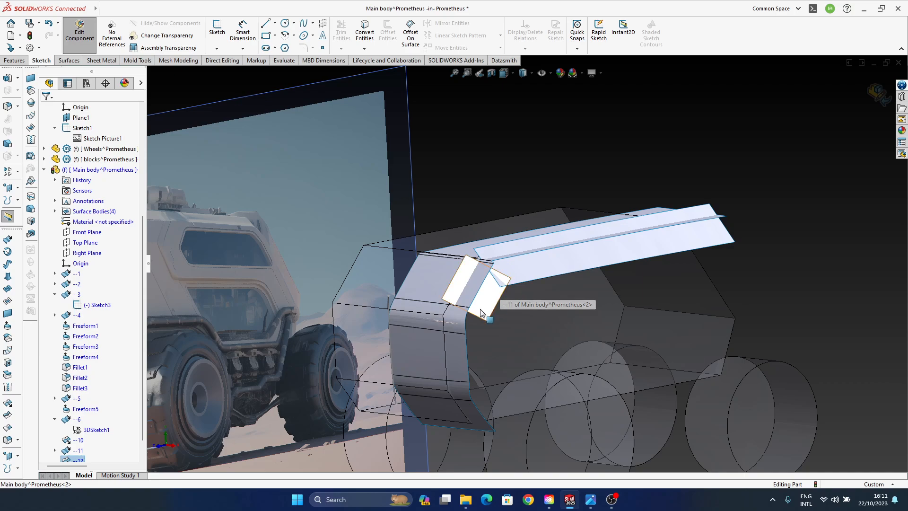
scroll(500, 290, down, 2)
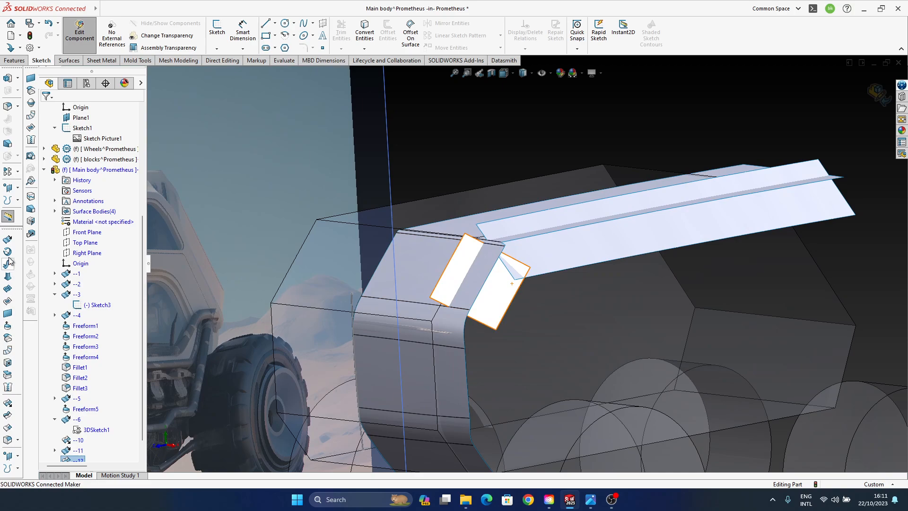
click(8, 351)
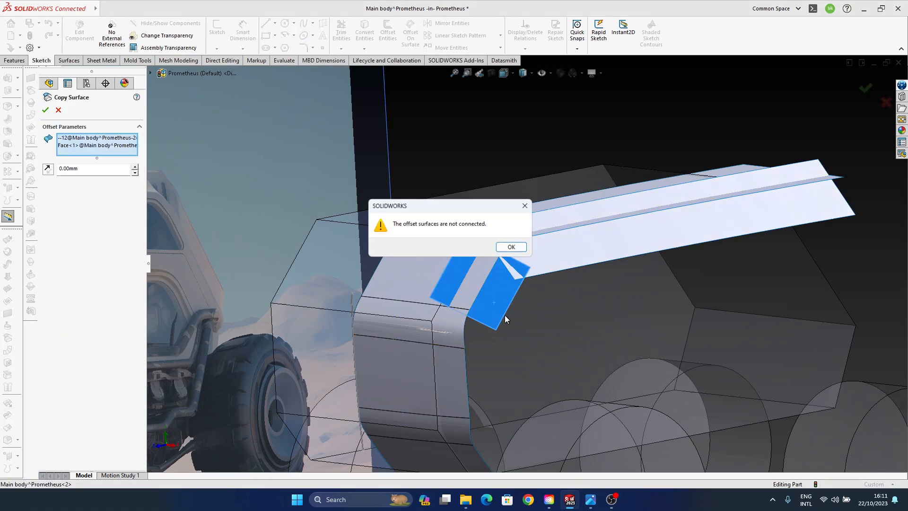
click(512, 247)
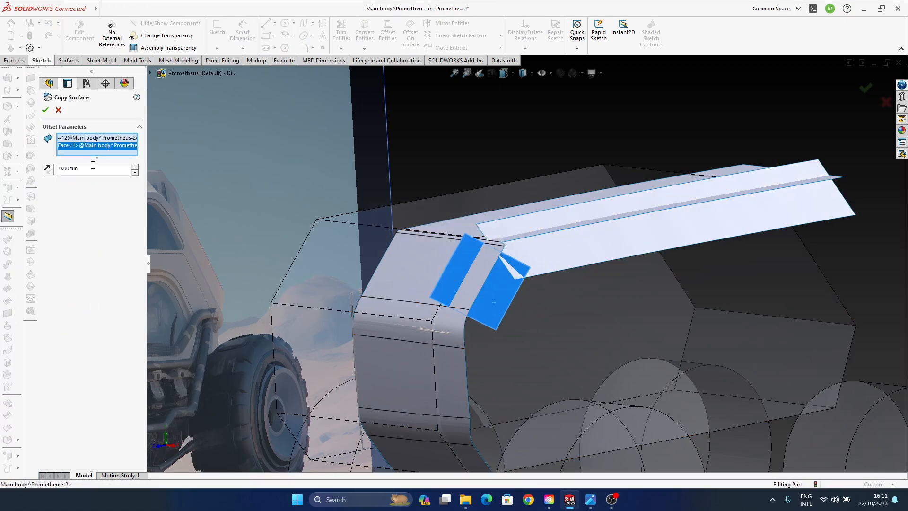
right_click(88, 147)
click(119, 147)
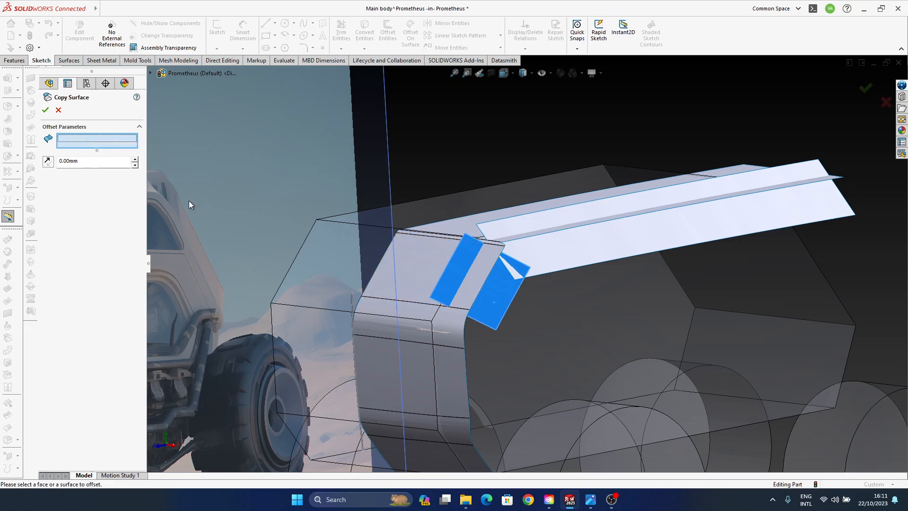
click(499, 299)
middle_drag(589, 244, 491, 289)
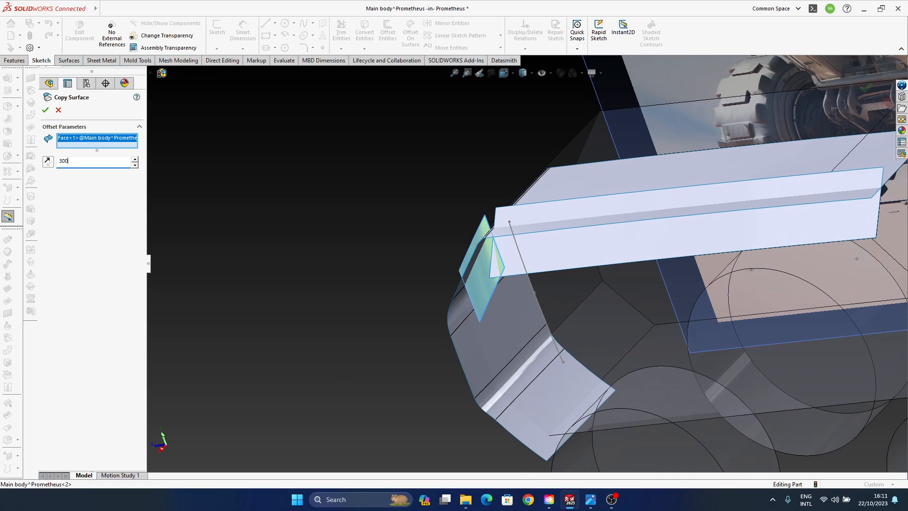
middle_drag(238, 266, 498, 322)
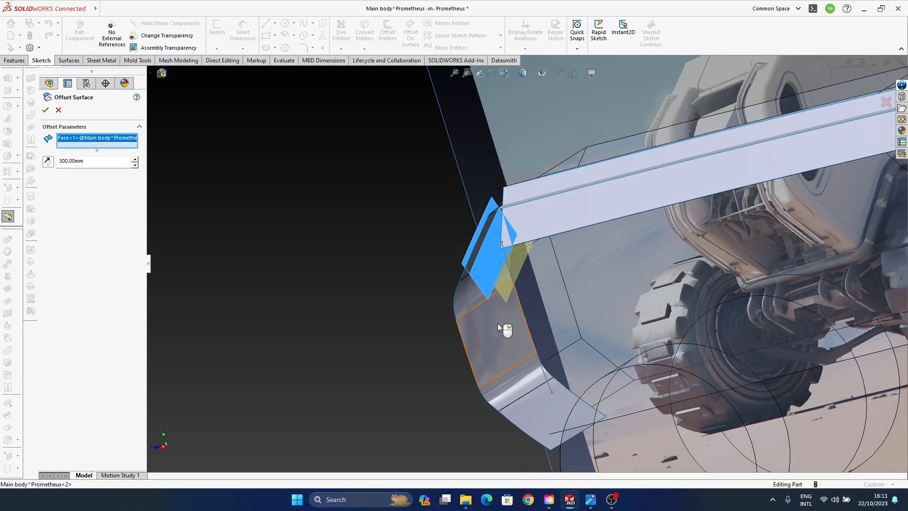
click(873, 85)
- Hide the original surface --6 on the slanted panel, leaving its offset copy shown
middle_drag(553, 308, 499, 275)
click(497, 269)
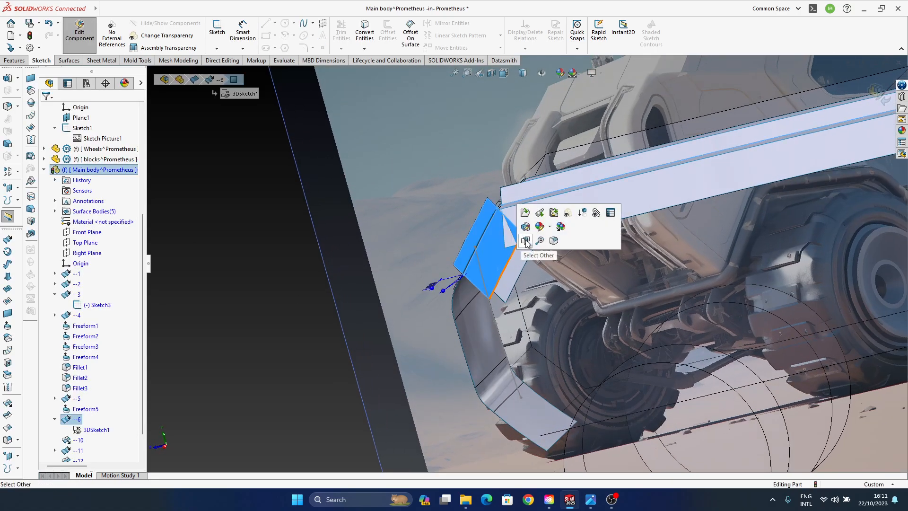
click(198, 387)
click(76, 419)
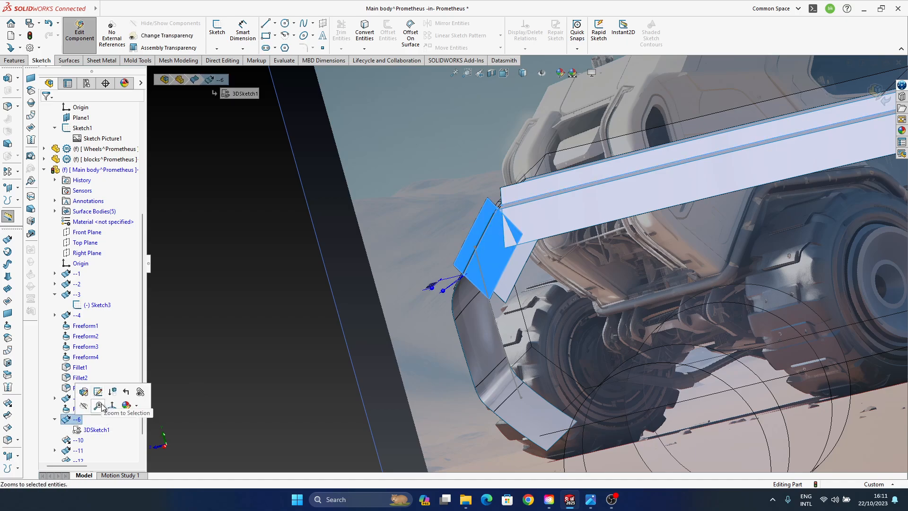
click(98, 406)
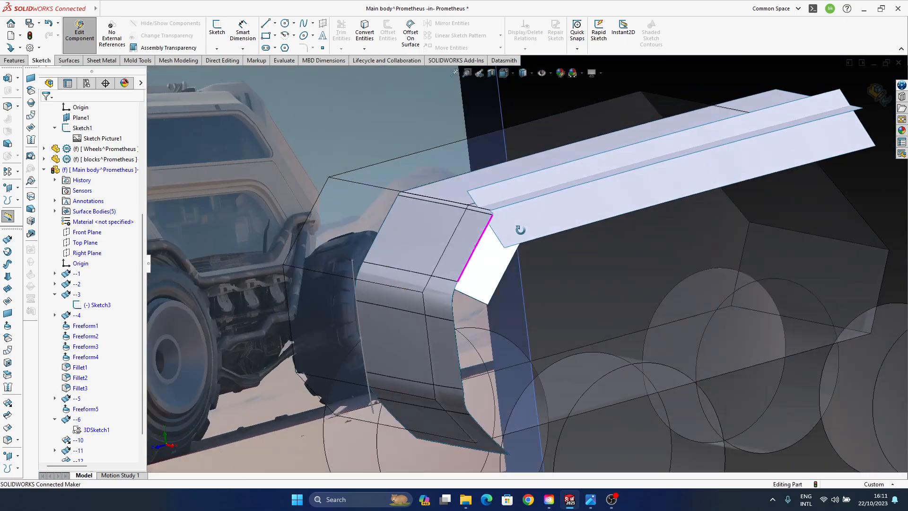
scroll(101, 413, down, 1)
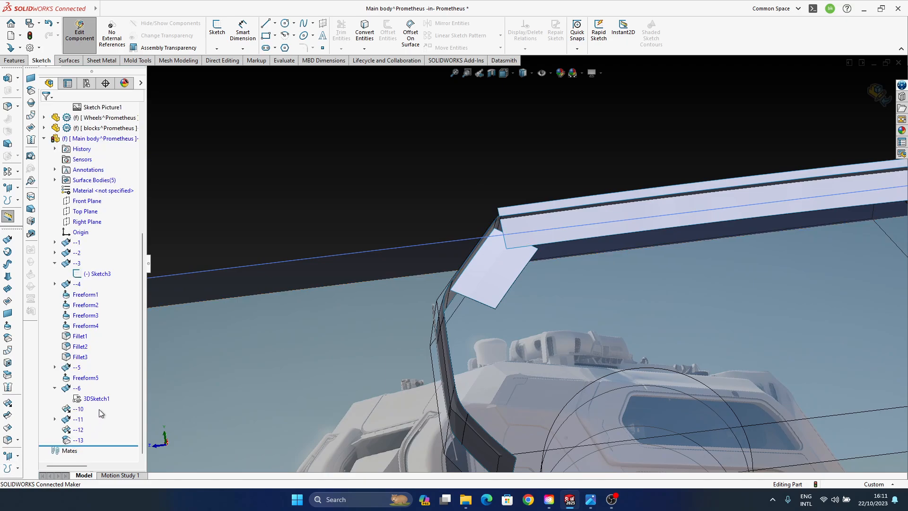
- Stretch the surface extension --10 across the slanted panel to about 946 mm
click(78, 408)
middle_drag(480, 229, 467, 210)
drag(446, 246, 393, 228)
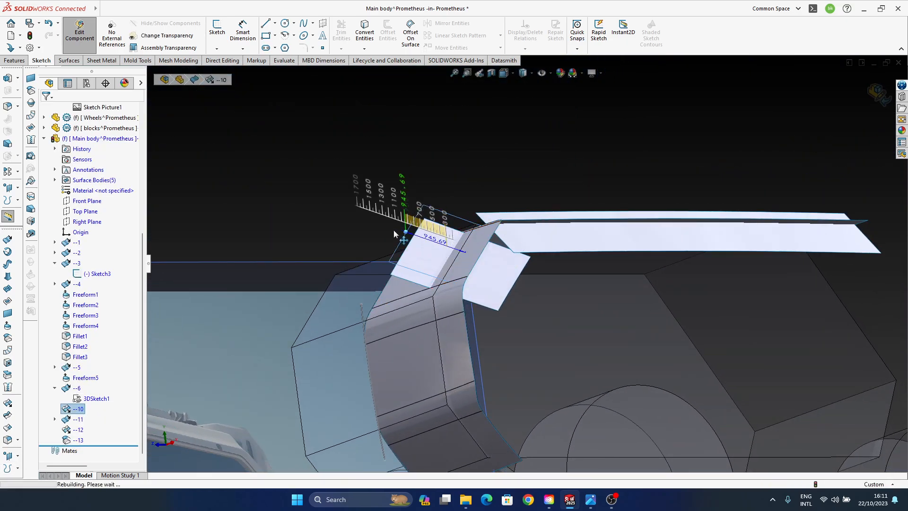
click(594, 176)
- Offset the lower long face of surface --11 by 300 mm with the direction flipped toward the inside of the body
middle_drag(595, 175, 547, 314)
click(548, 305)
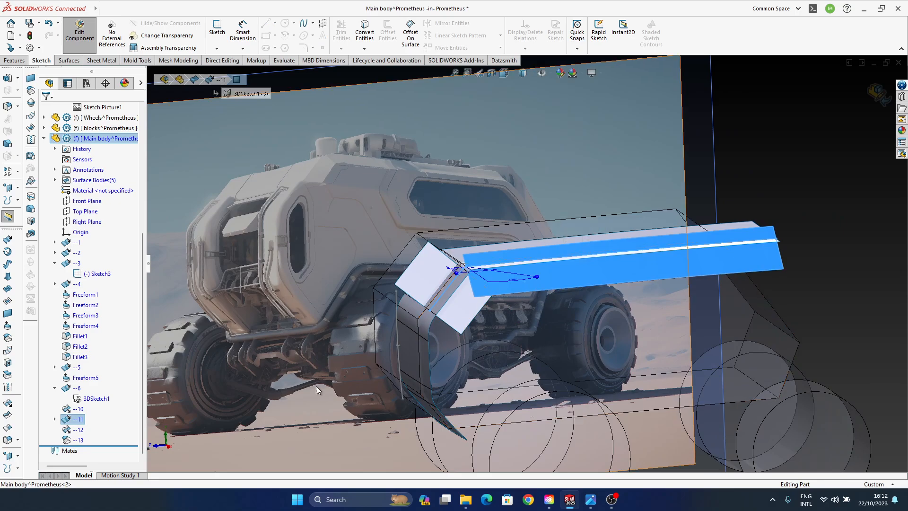
click(7, 342)
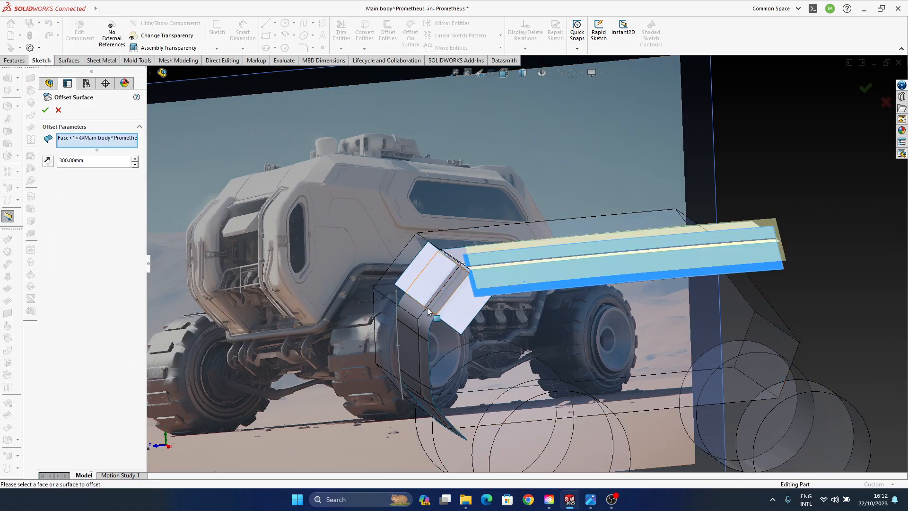
middle_drag(490, 305, 530, 316)
click(46, 161)
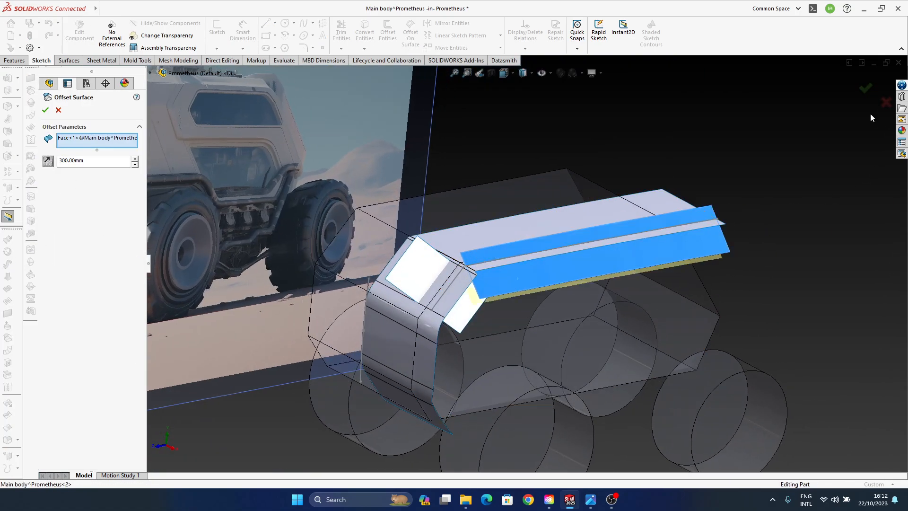
click(866, 89)
- Hide the original surface --11 along the roof edge, leaving its 300 mm offset copy shown
middle_drag(585, 326, 519, 289)
click(520, 288)
scroll(74, 407, down, 1)
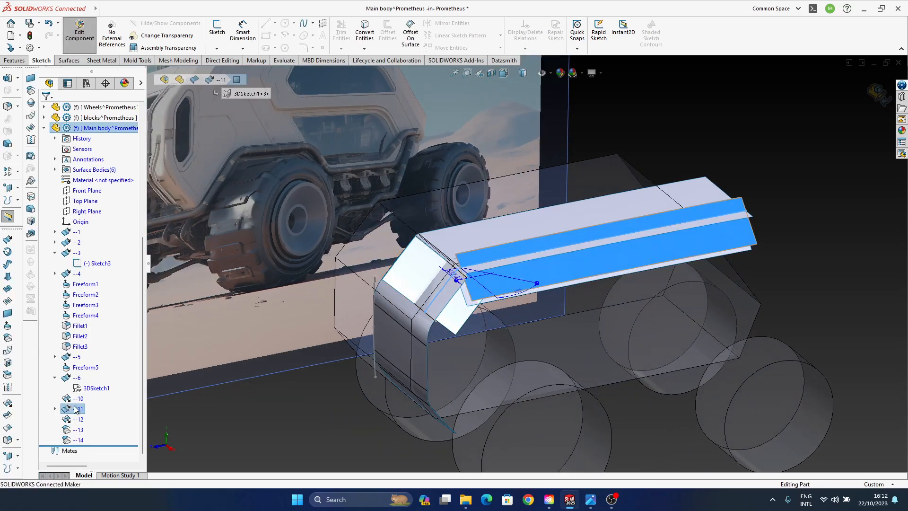
click(76, 409)
click(91, 399)
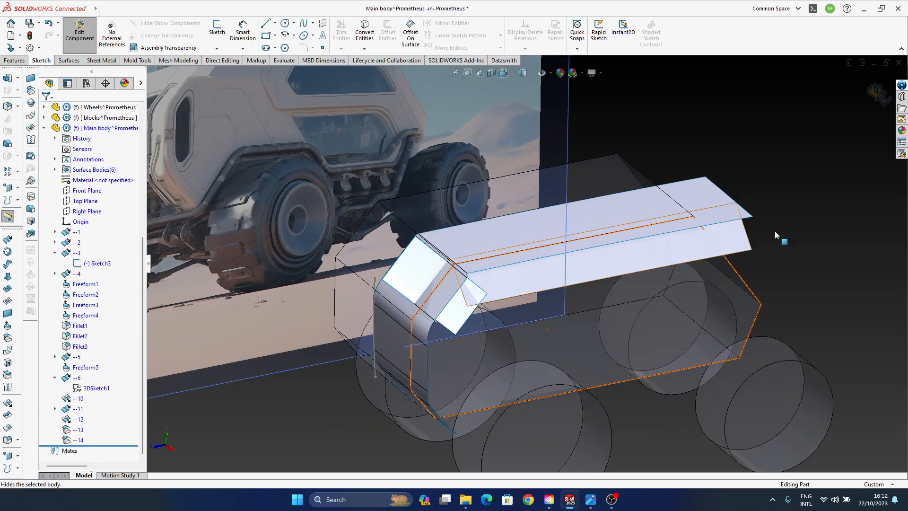
middle_drag(536, 288, 538, 301)
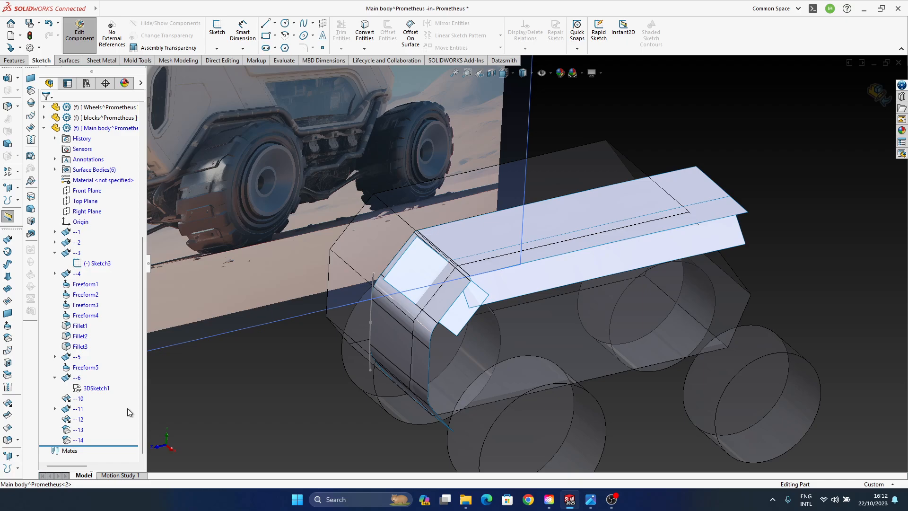
- Examine where the offset panels cross the corner panel and roof edge, and check the reference picture of the vehicle in the image viewer
click(78, 419)
drag(597, 223, 589, 200)
click(845, 147)
middle_drag(516, 267, 464, 240)
scroll(464, 246, down, 4)
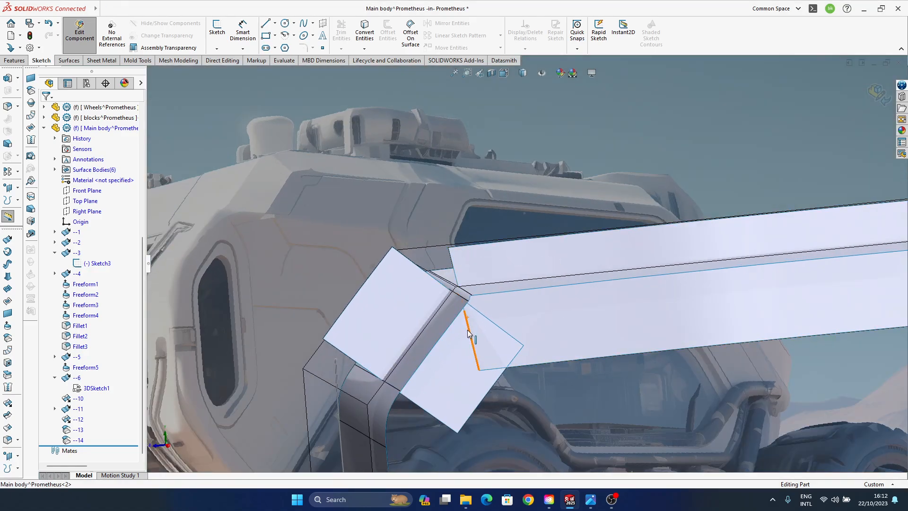
middle_drag(469, 291, 476, 348)
scroll(476, 296, down, 6)
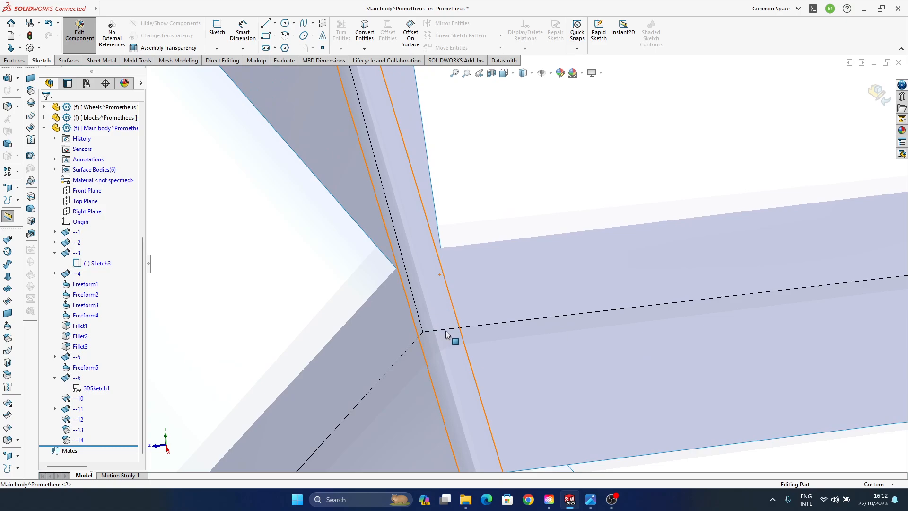
middle_drag(446, 331, 484, 328)
ctrl+middle_drag(425, 293, 430, 327)
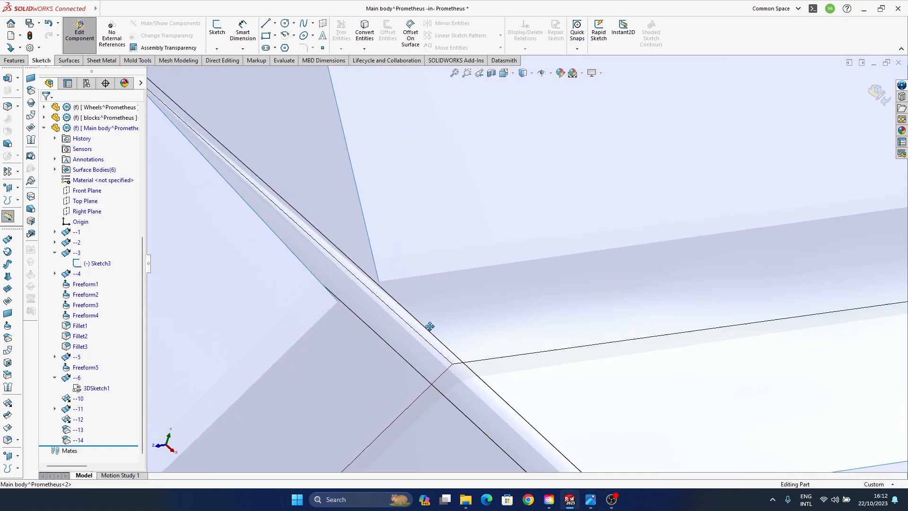
scroll(430, 334, up, 5)
ctrl+middle_drag(521, 332, 505, 280)
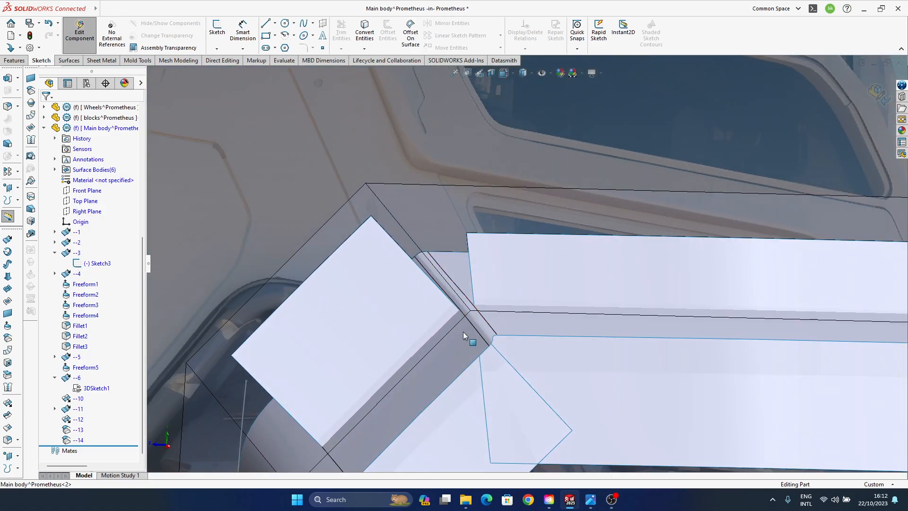
middle_drag(464, 333, 484, 342)
scroll(464, 317, up, 5)
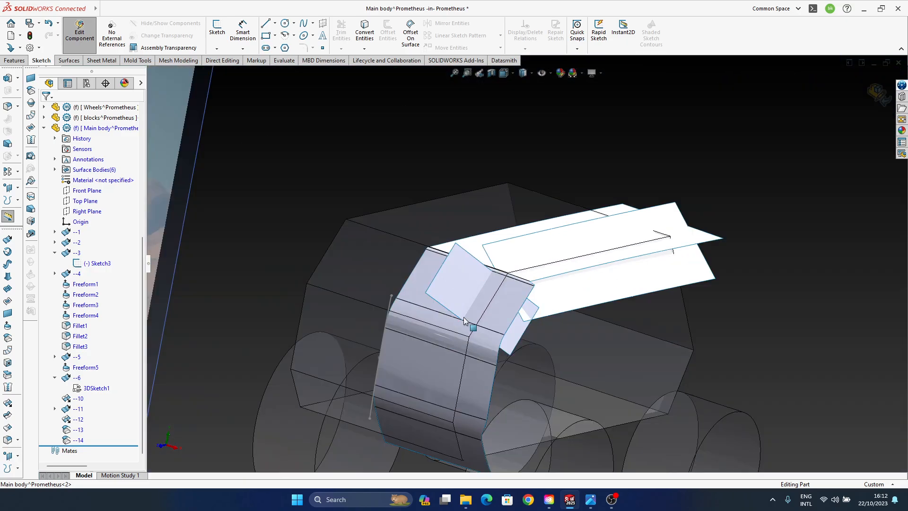
scroll(463, 317, up, 3)
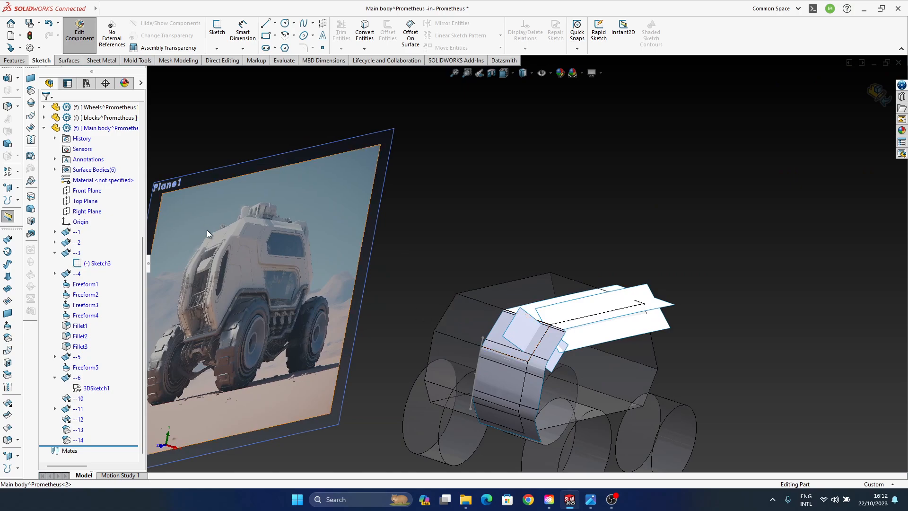
ctrl+middle_drag(525, 308, 544, 269)
click(595, 496)
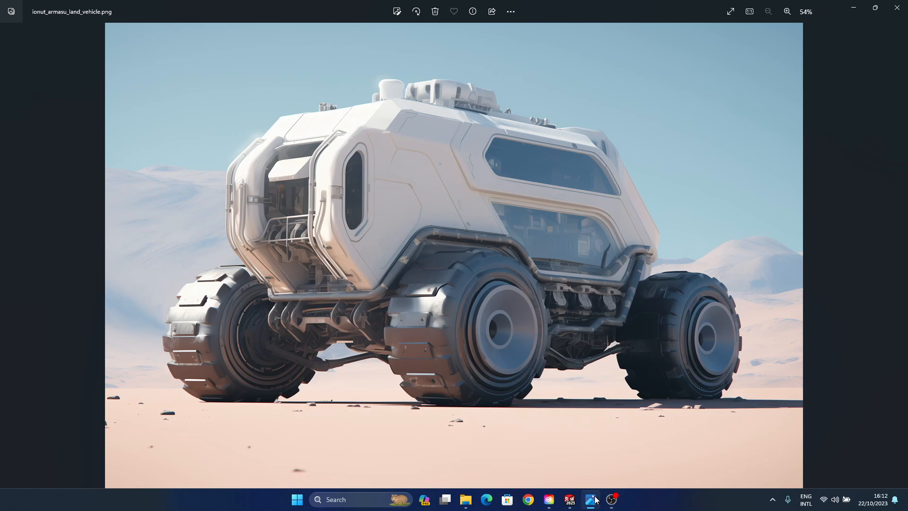
click(854, 8)
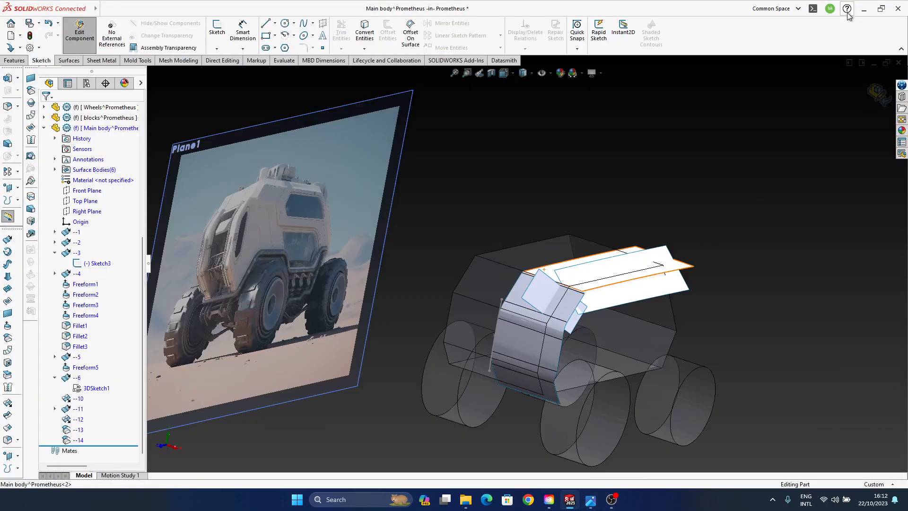
- Show the hidden side surface --5 running along the vehicle body
scroll(536, 292, down, 5)
middle_drag(549, 321, 556, 309)
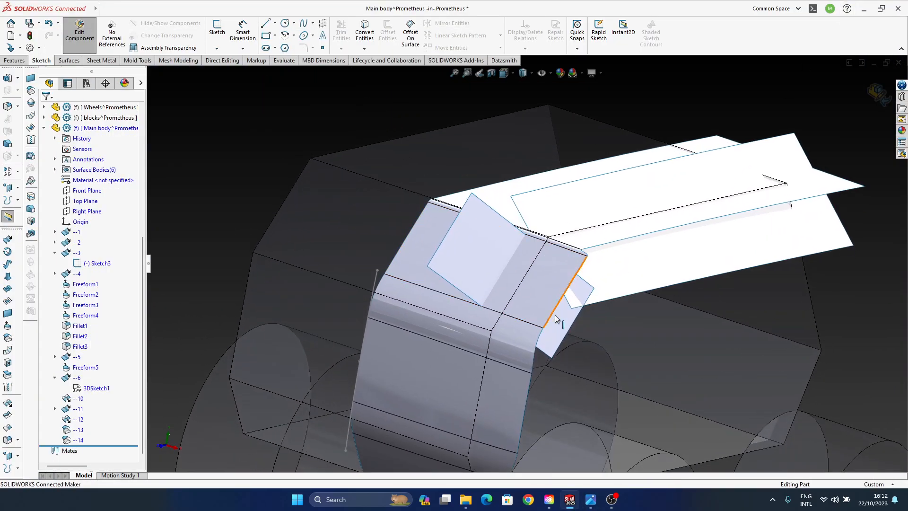
middle_click(563, 275)
middle_drag(563, 275, 544, 261)
middle_drag(541, 300, 539, 325)
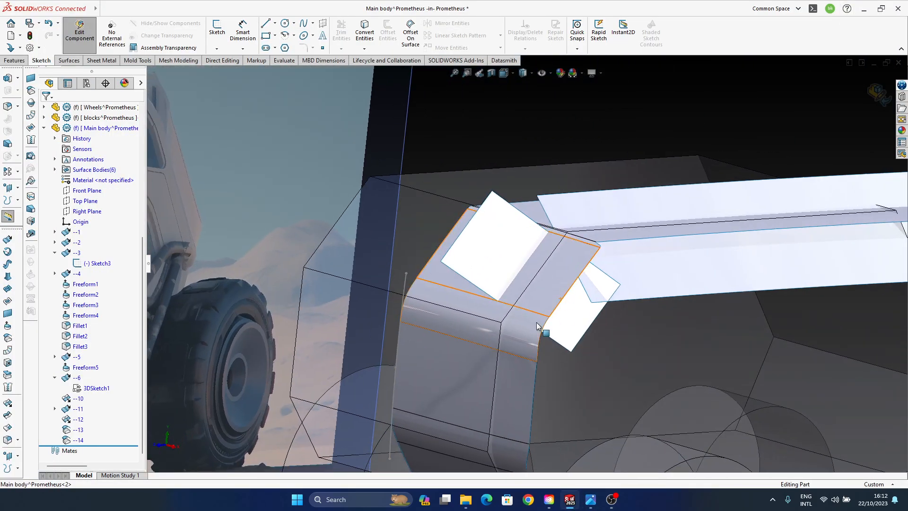
click(77, 357)
click(86, 340)
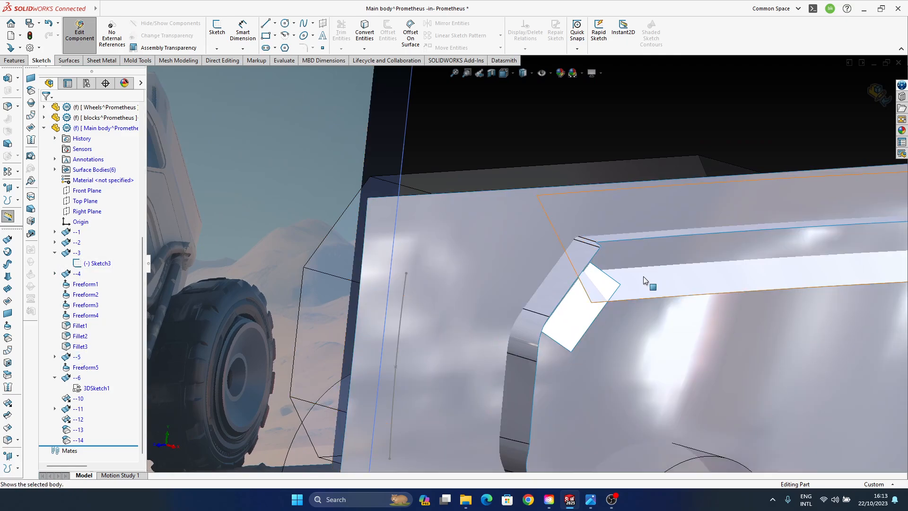
- Inspect how the side surface cuts through the offset panels at the corner and along the roof edge
middle_drag(644, 279, 530, 283)
middle_click(468, 288)
middle_drag(467, 287, 484, 391)
middle_drag(604, 266, 525, 330)
scroll(524, 329, up, 1)
scroll(508, 260, up, 2)
ctrl+middle_drag(534, 250, 514, 271)
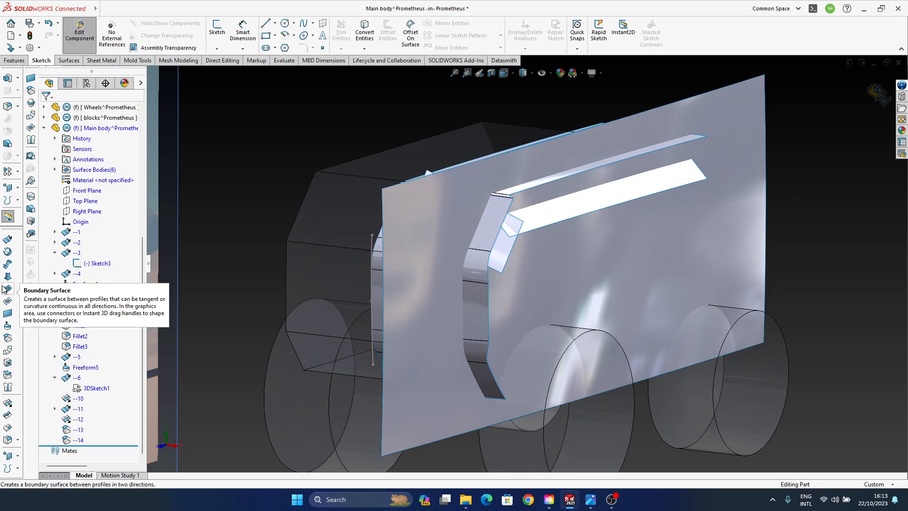
- Trim offset surface --13 with a Standard trim using the side surface Freeform5 as trim tool, keeping the piece on the slanted corner panel
click(13, 418)
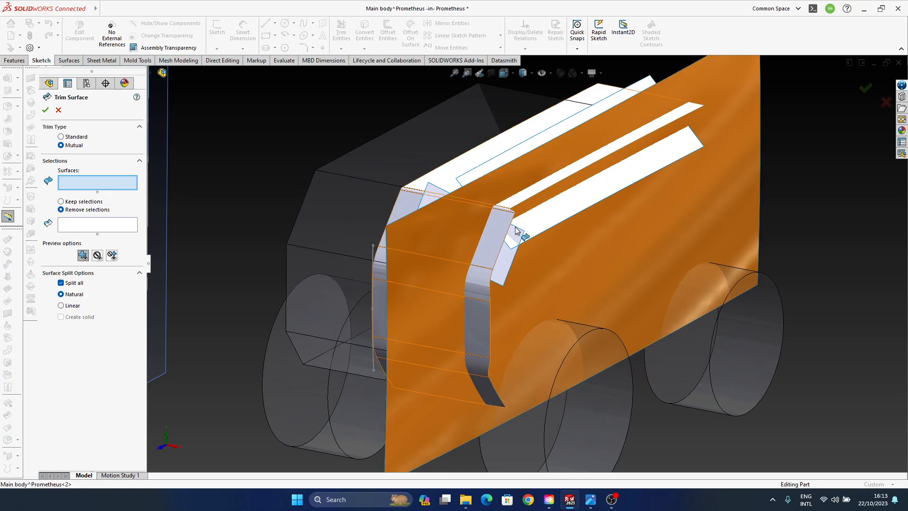
middle_drag(486, 323, 442, 214)
click(442, 215)
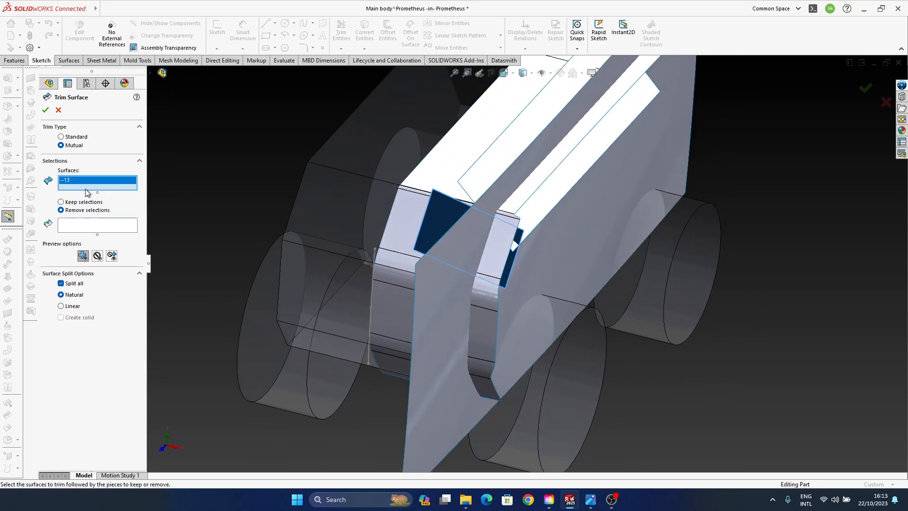
click(61, 137)
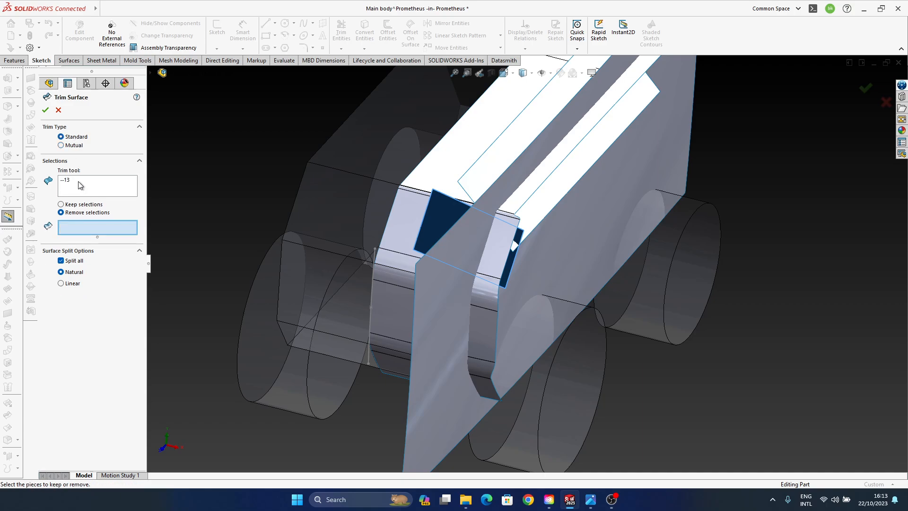
right_click(106, 189)
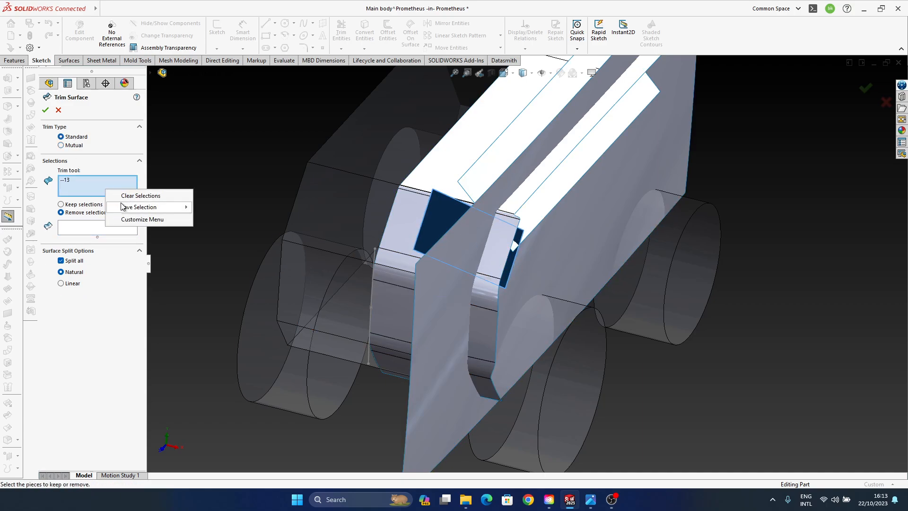
click(141, 195)
click(535, 263)
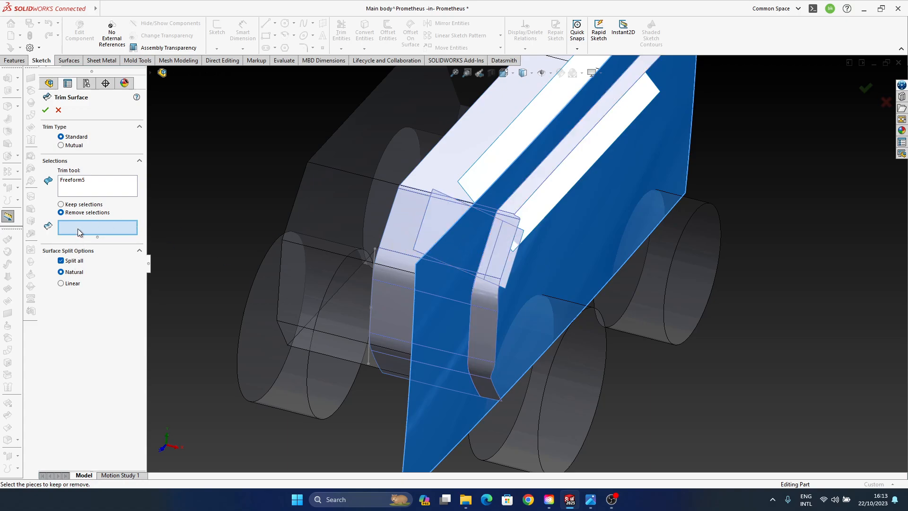
click(81, 206)
click(431, 221)
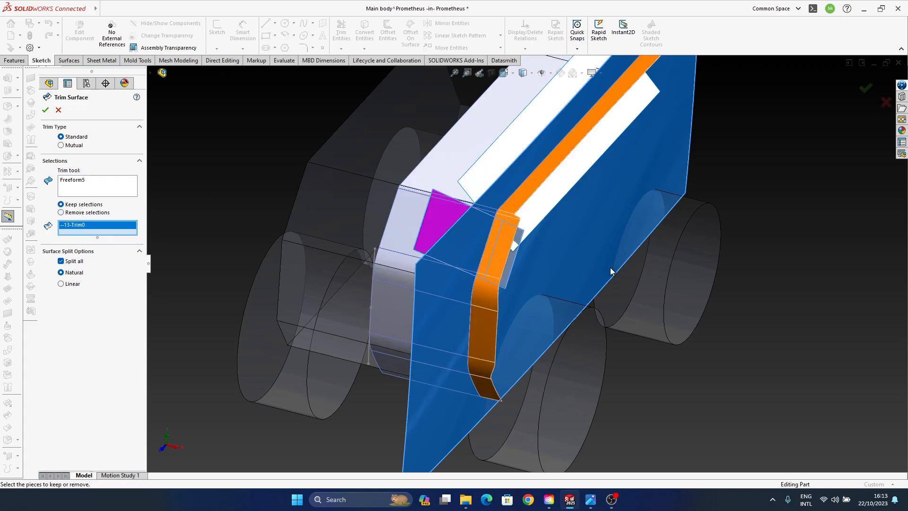
middle_drag(555, 336, 464, 300)
click(866, 88)
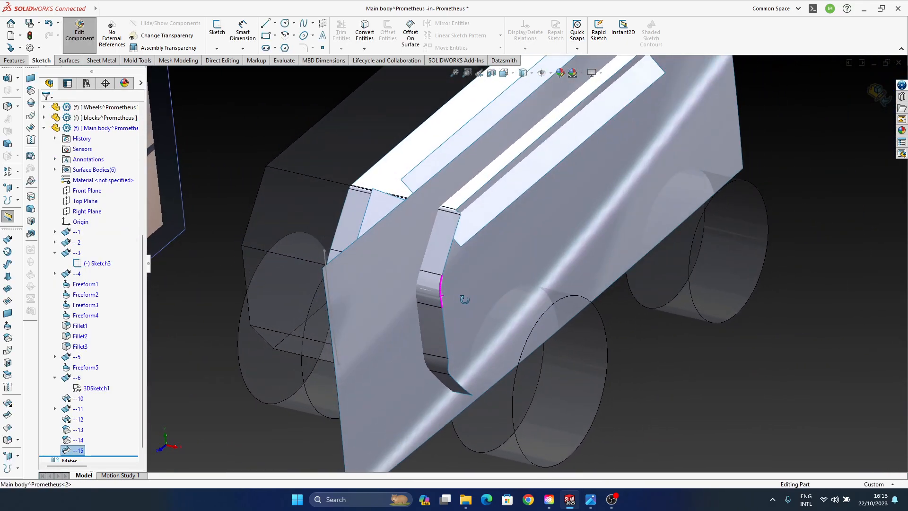
- Trim offset surface --14 with the side surface Freeform5 as trim tool, keeping the long strip on the roof side
click(827, 390)
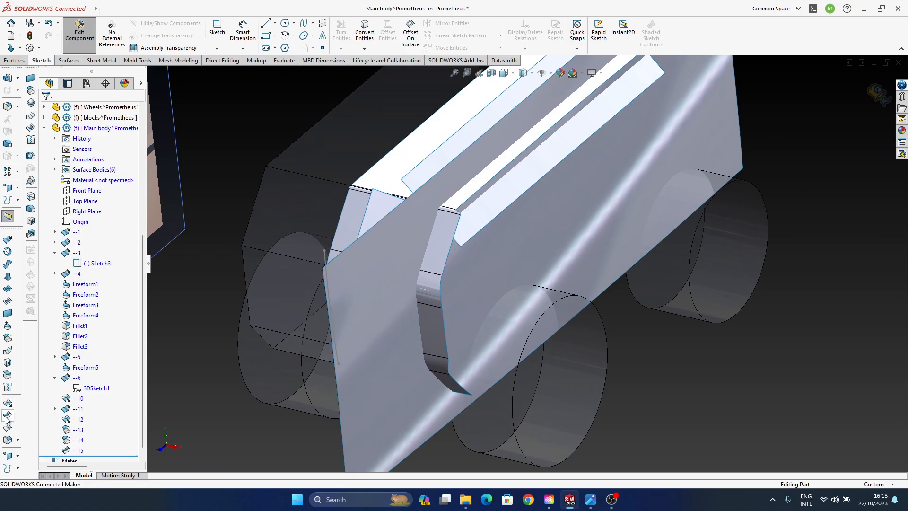
click(7, 417)
click(521, 229)
click(430, 170)
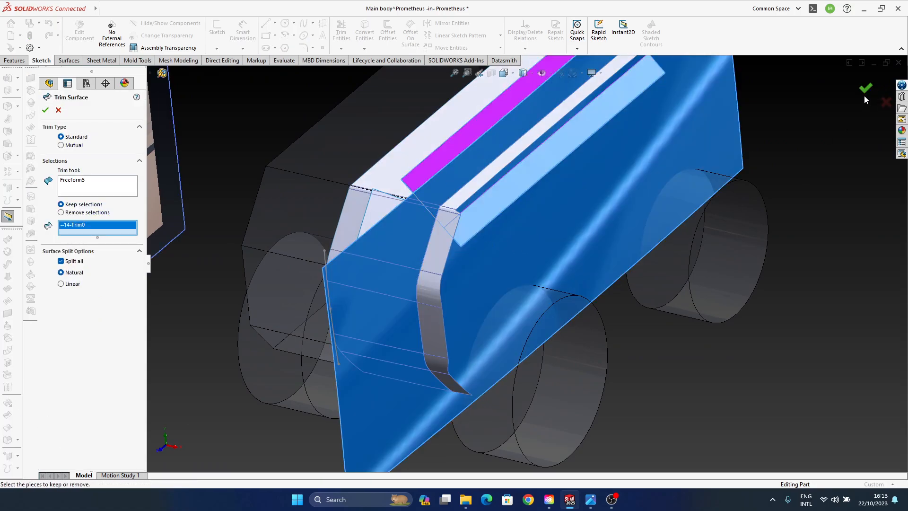
click(865, 90)
- Hide the large side surface --5 again
click(478, 258)
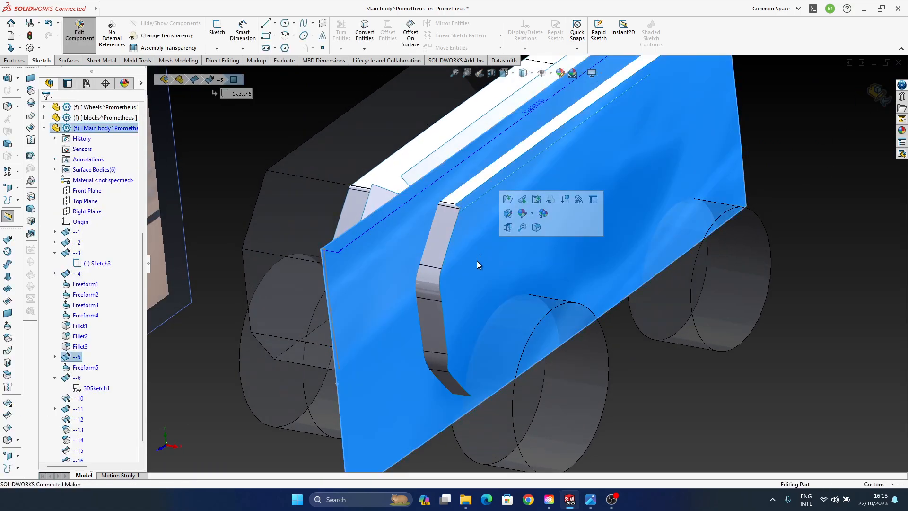
click(73, 358)
click(98, 327)
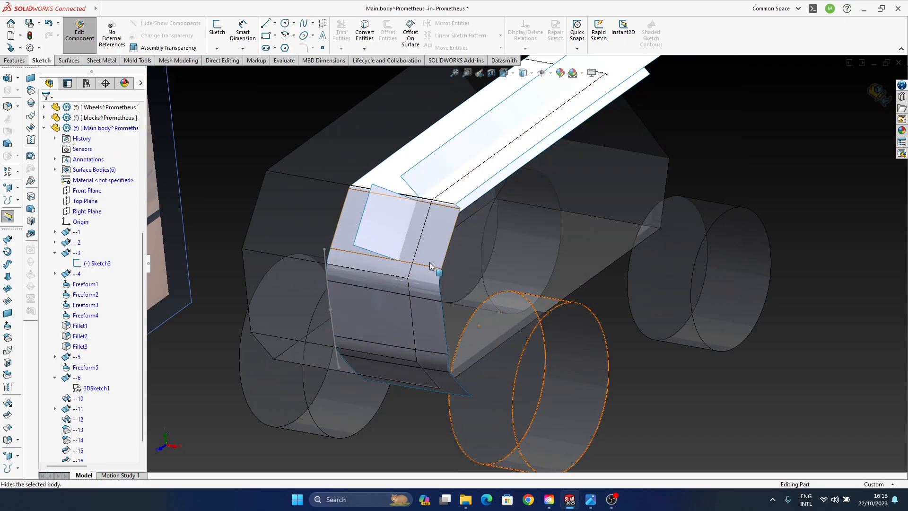
- Trim the slanted offset panel with the Fillet3 body surface as trim tool, keeping the narrow piece behind the corner panel
ctrl+middle_drag(430, 266, 445, 284)
middle_click(431, 314)
middle_drag(431, 315, 380, 249)
scroll(468, 239, down, 4)
ctrl+middle_drag(495, 283, 465, 253)
middle_click(465, 253)
middle_drag(465, 253, 400, 248)
click(8, 416)
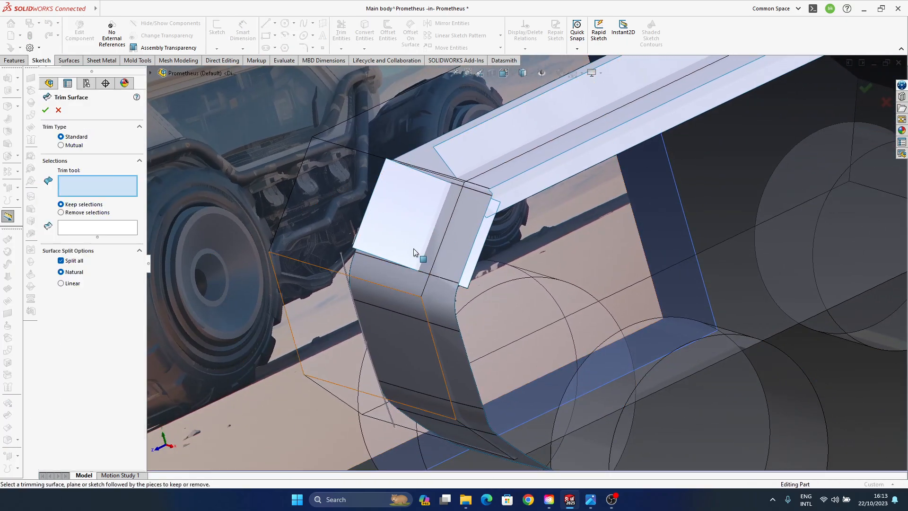
click(459, 253)
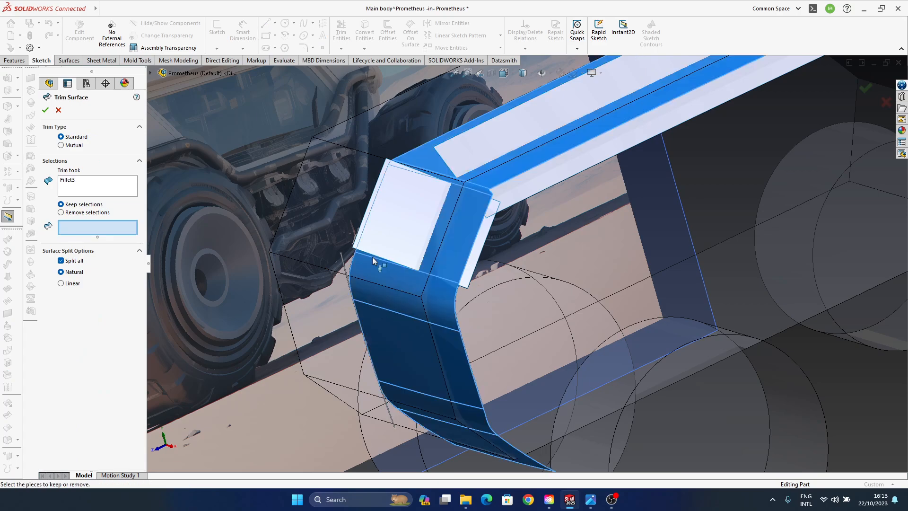
click(478, 254)
click(867, 92)
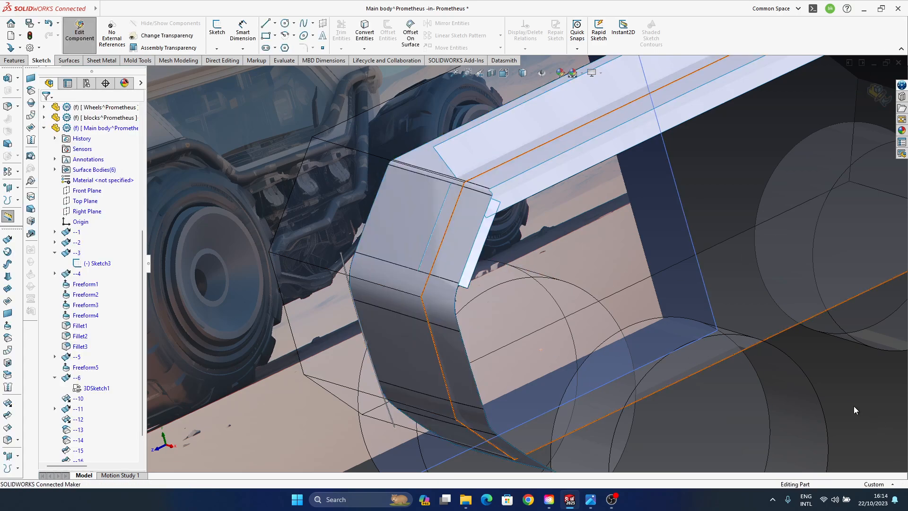
- Trim the long offset strip on the roof side with the Fillet3 body surface as trim tool, keeping the long piece
click(9, 416)
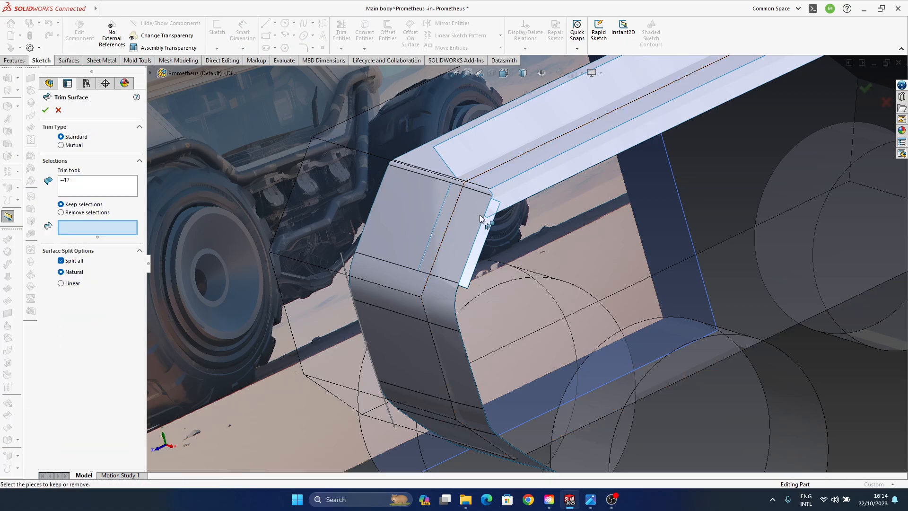
click(457, 356)
click(520, 256)
click(89, 183)
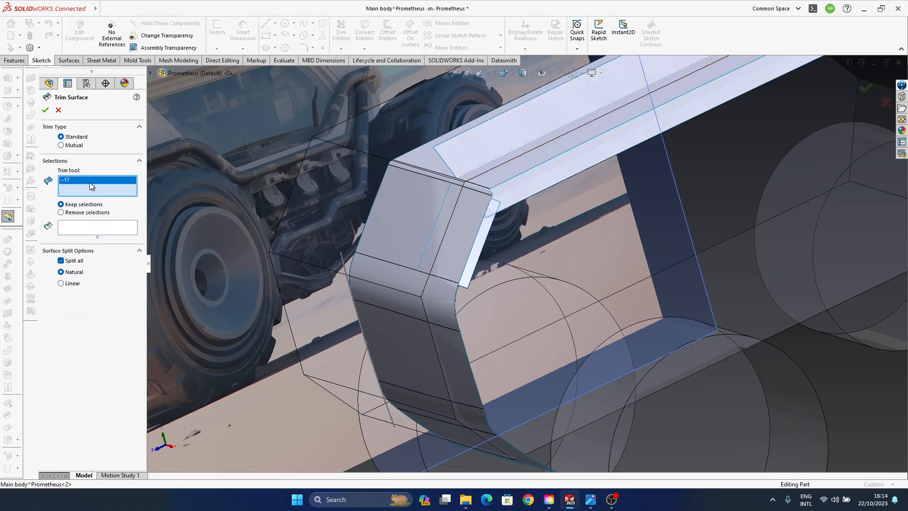
right_click(90, 183)
click(123, 188)
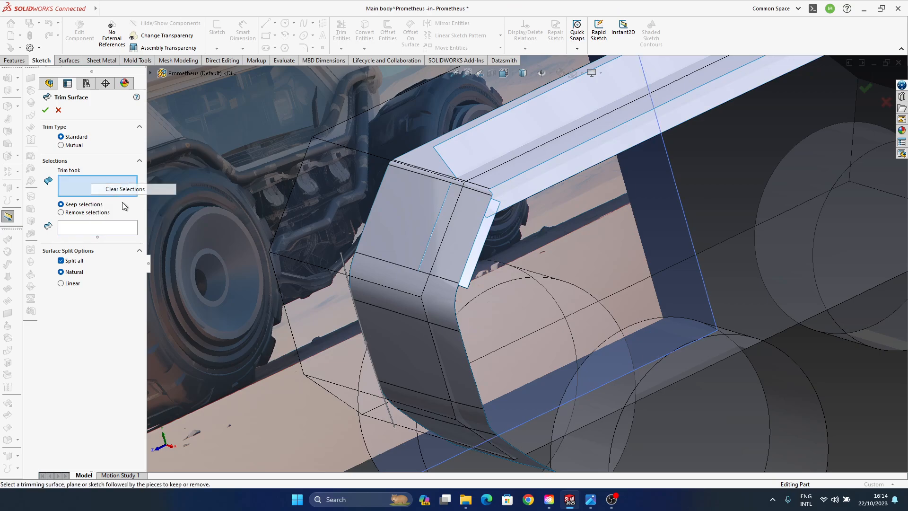
click(461, 362)
click(516, 192)
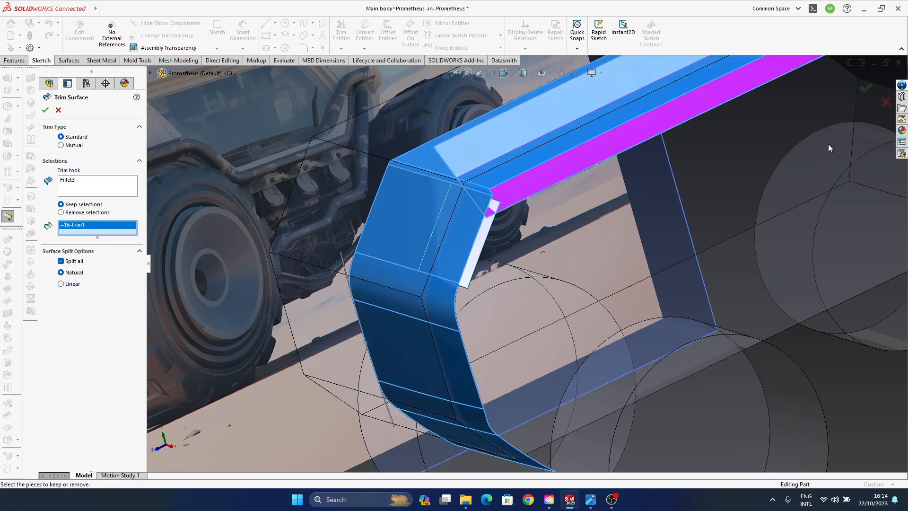
click(863, 92)
middle_drag(458, 261, 399, 229)
click(471, 220)
click(396, 268)
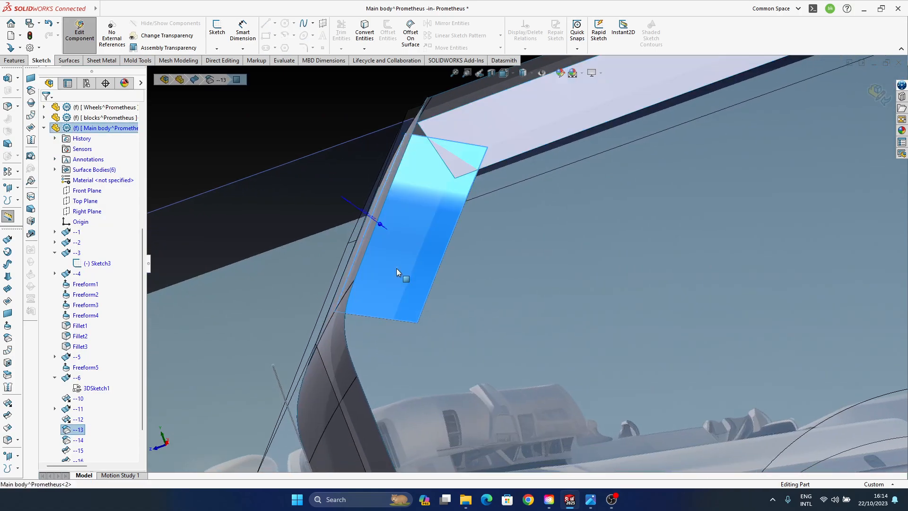
click(8, 327)
middle_drag(396, 237, 448, 176)
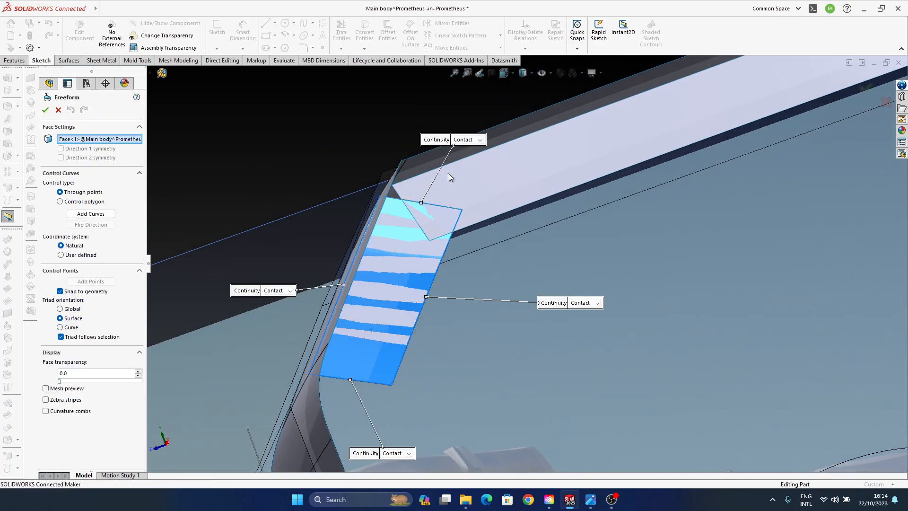
click(479, 139)
click(475, 147)
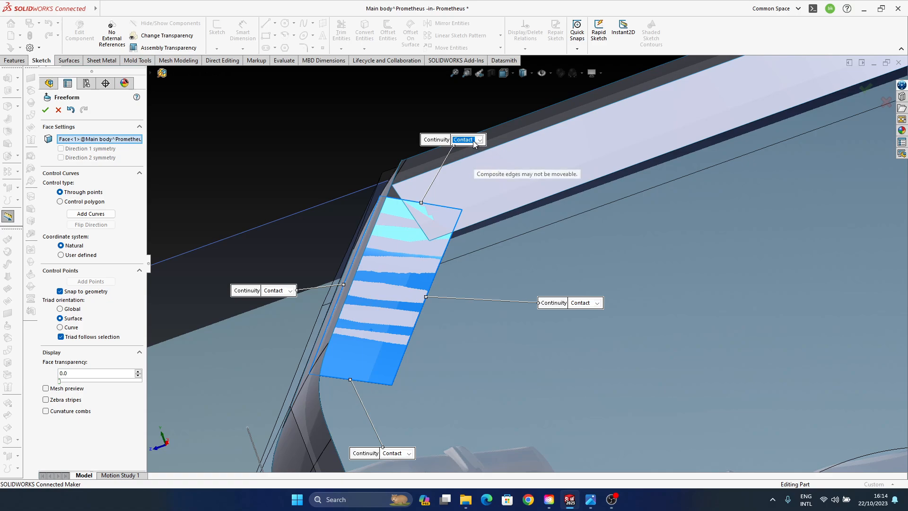
click(474, 141)
click(475, 140)
click(589, 303)
click(595, 318)
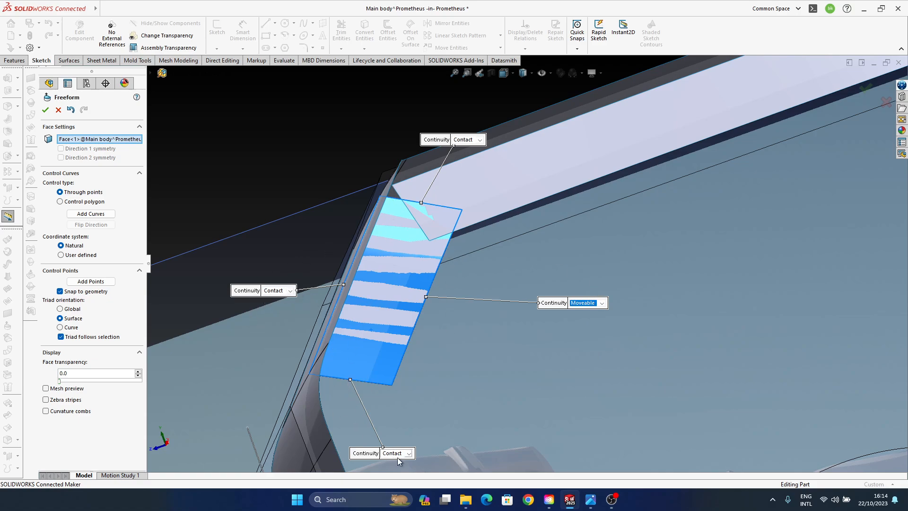
click(466, 139)
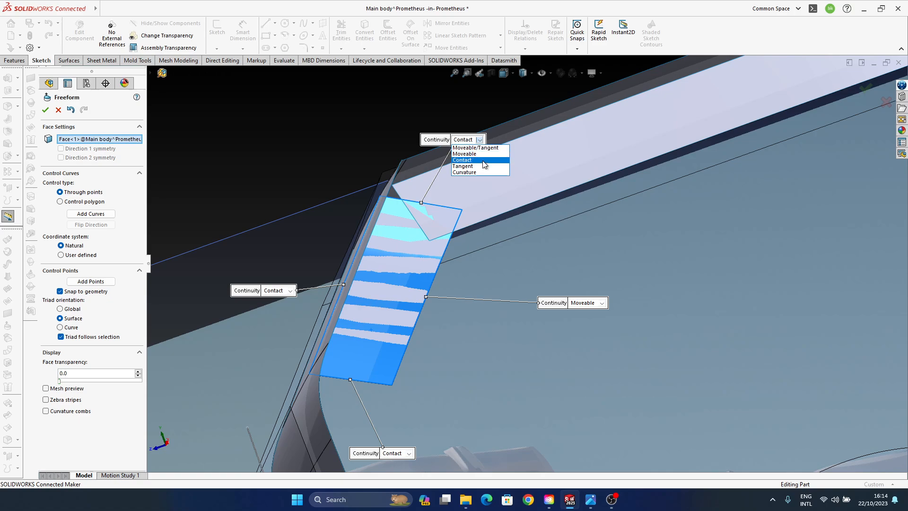
click(475, 154)
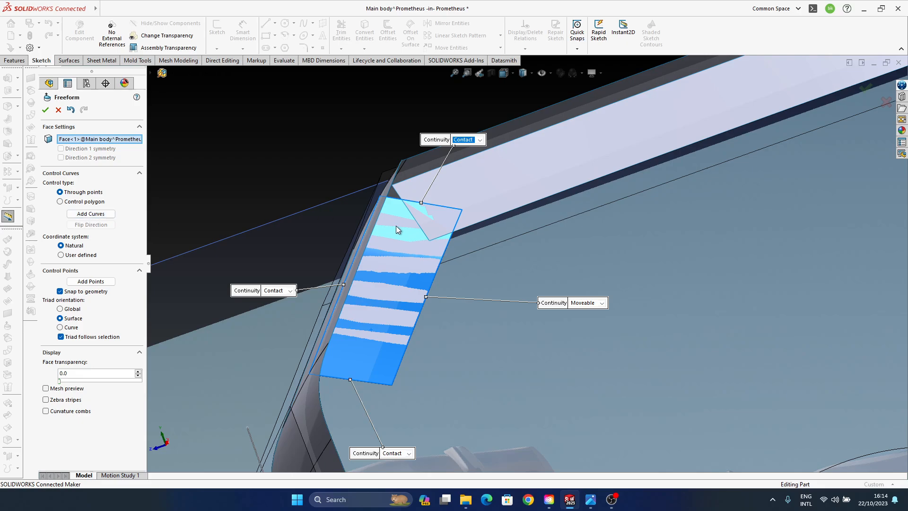
middle_drag(396, 226, 409, 269)
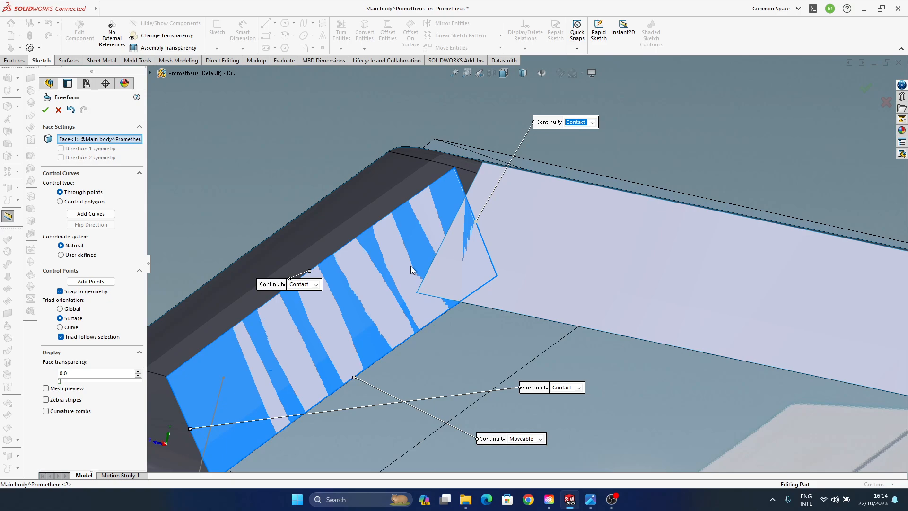
click(58, 109)
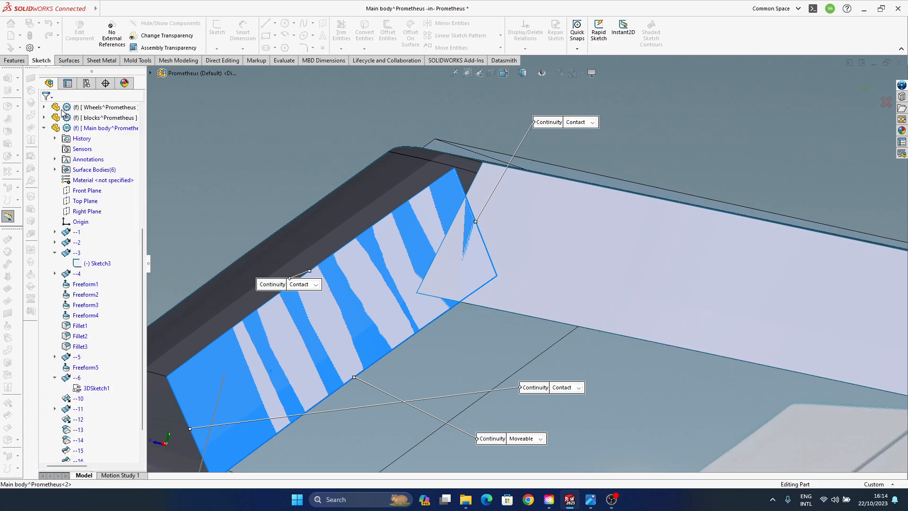
- Delete the four surface trim features --15 to --18 from the Main body part
scroll(452, 260, up, 3)
scroll(405, 307, down, 3)
scroll(101, 384, down, 2)
click(78, 440)
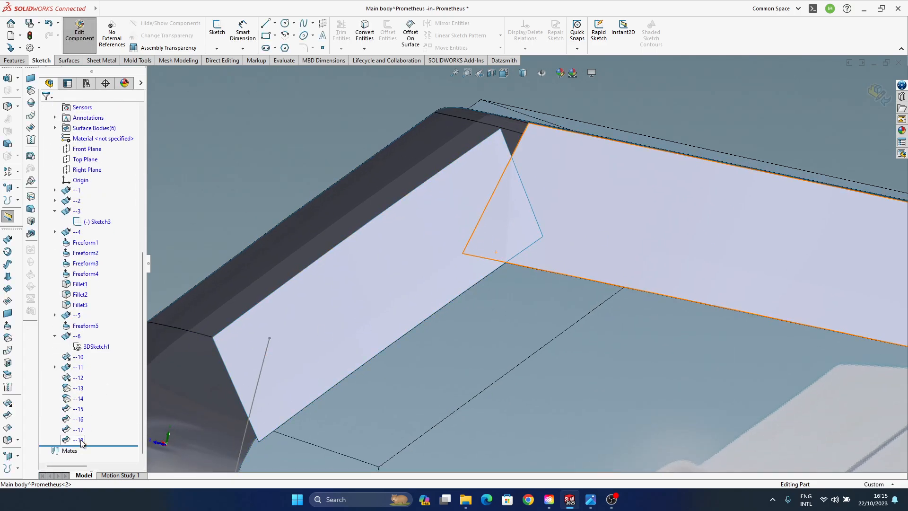
ctrl+click(78, 430)
ctrl+click(78, 409)
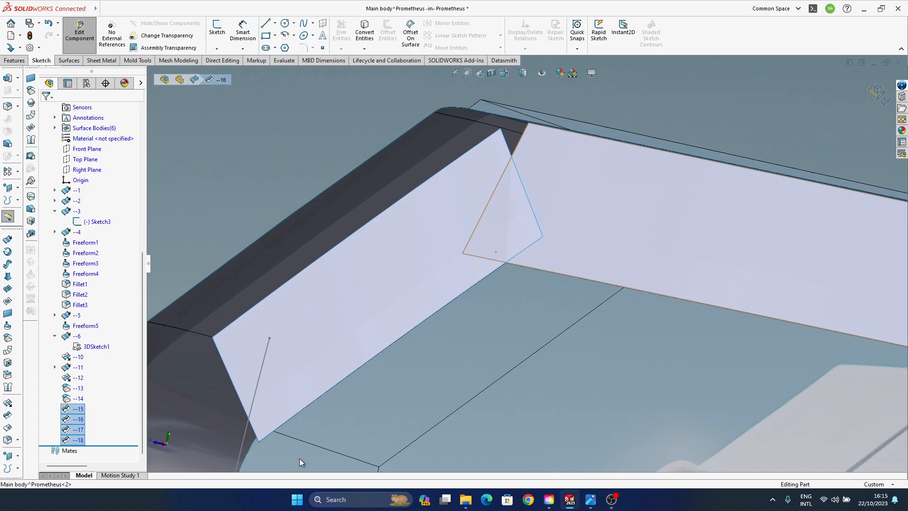
key(Delete)
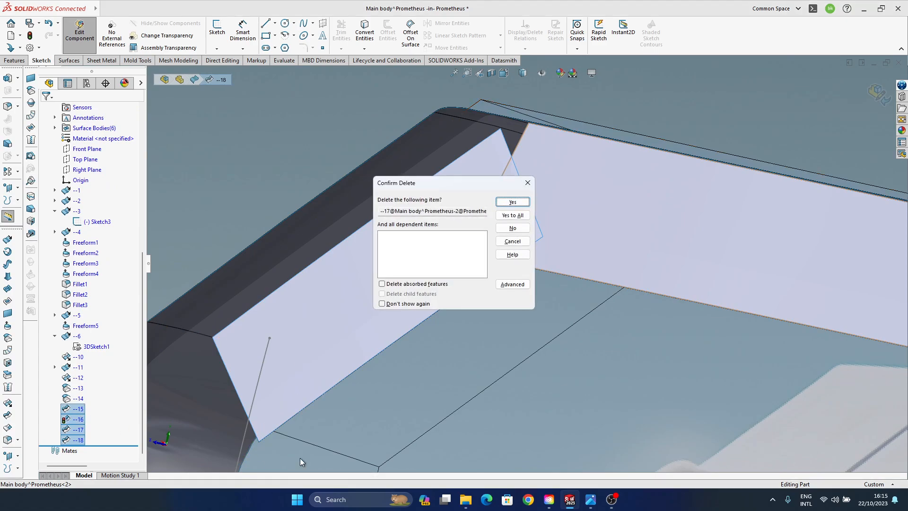
click(512, 215)
middle_drag(516, 228, 439, 344)
middle_drag(458, 304, 517, 306)
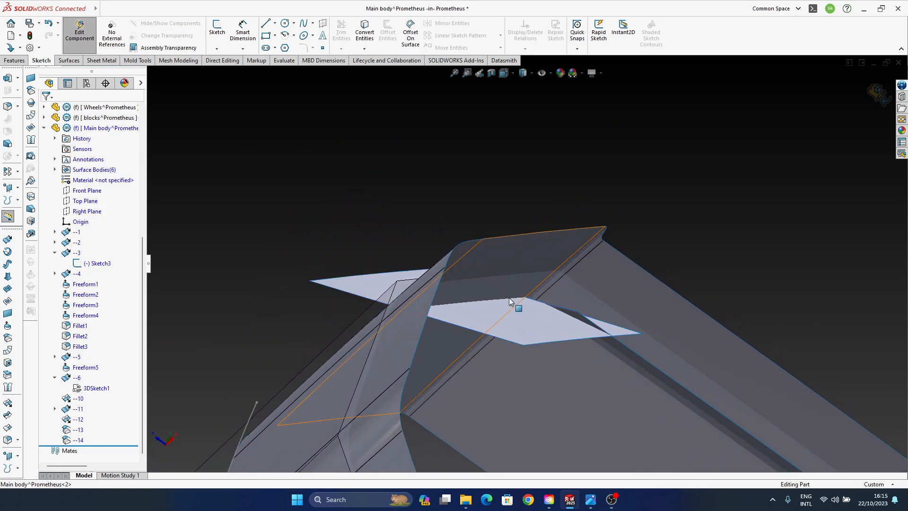
mouse_move(441, 308)
middle_down()
mouse_move(459, 340)
mouse_move(435, 322)
middle_up()
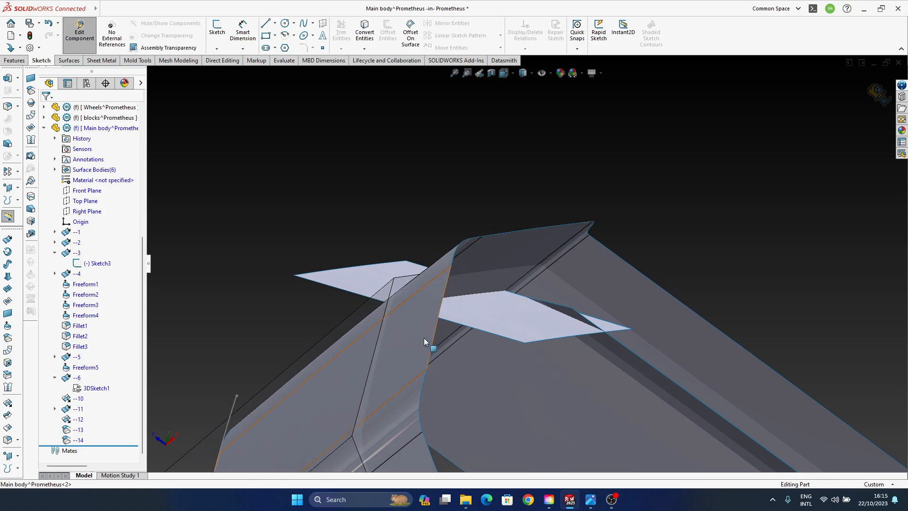
middle_drag(419, 339, 501, 325)
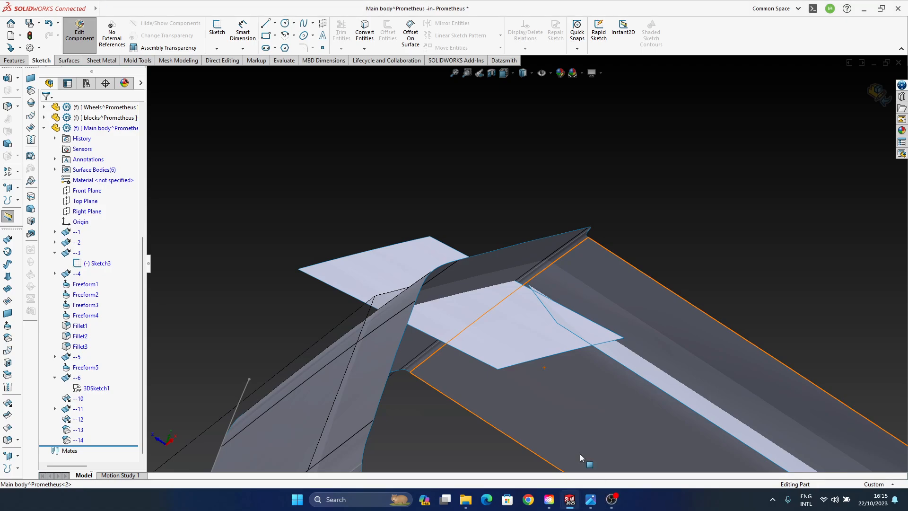
middle_drag(581, 456, 546, 313)
middle_drag(549, 314, 490, 361)
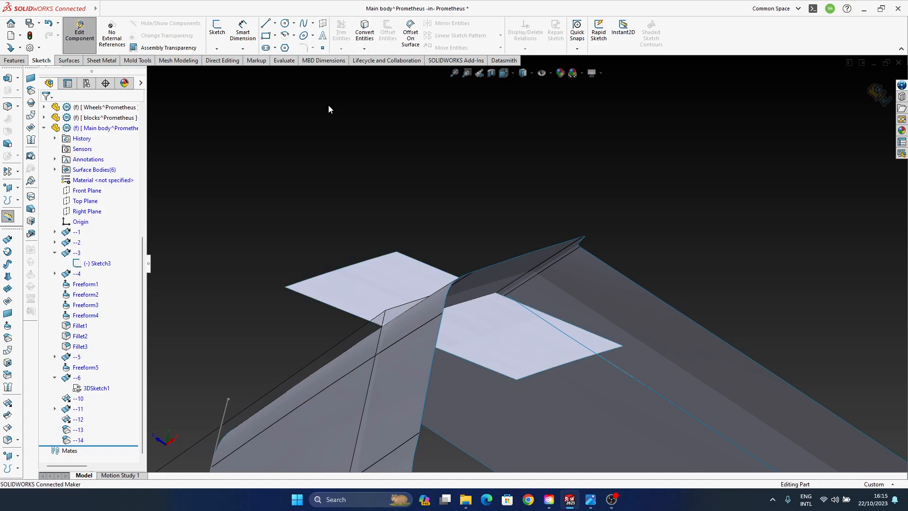
click(78, 62)
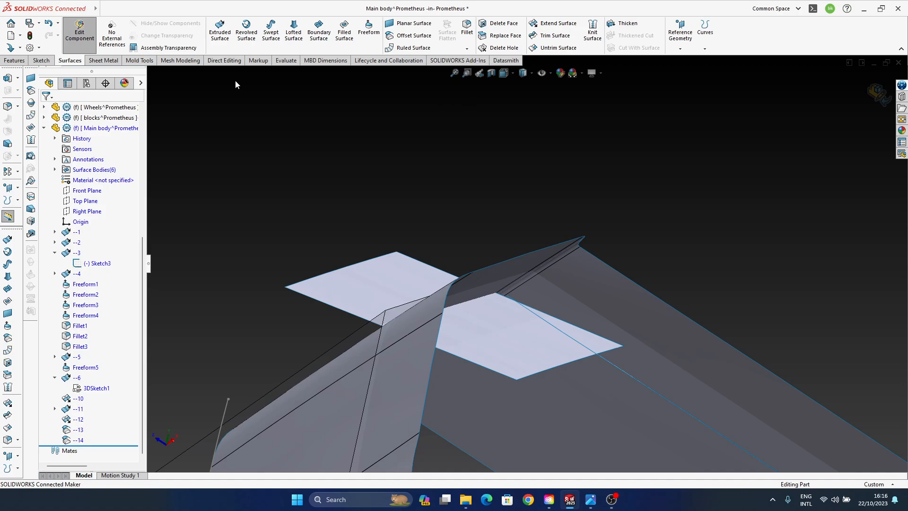
click(104, 62)
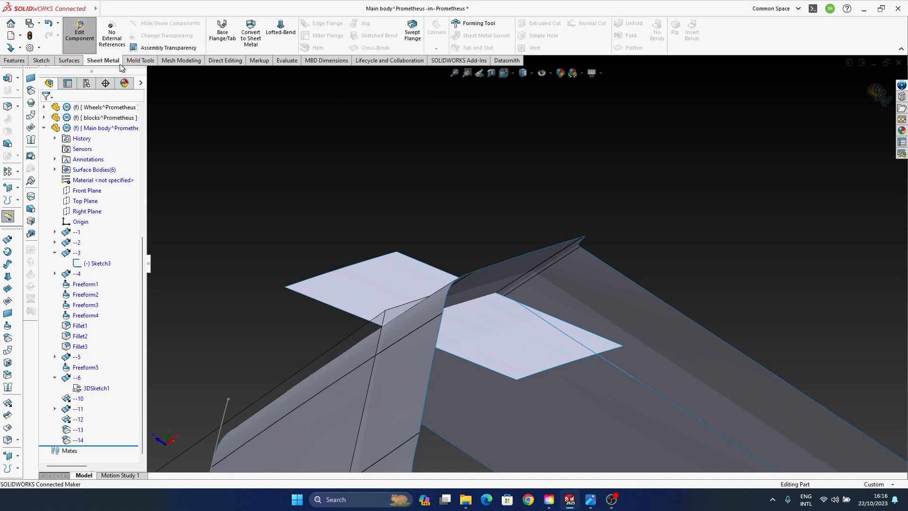
click(138, 62)
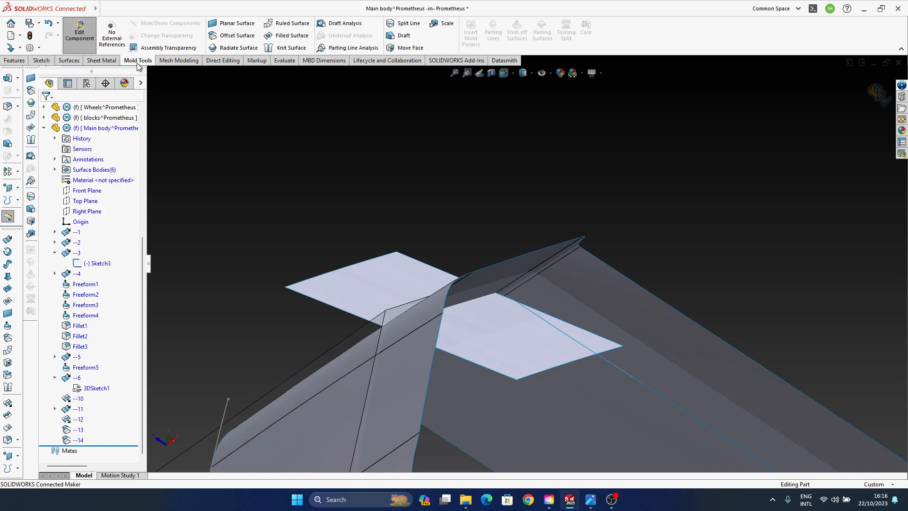
click(167, 61)
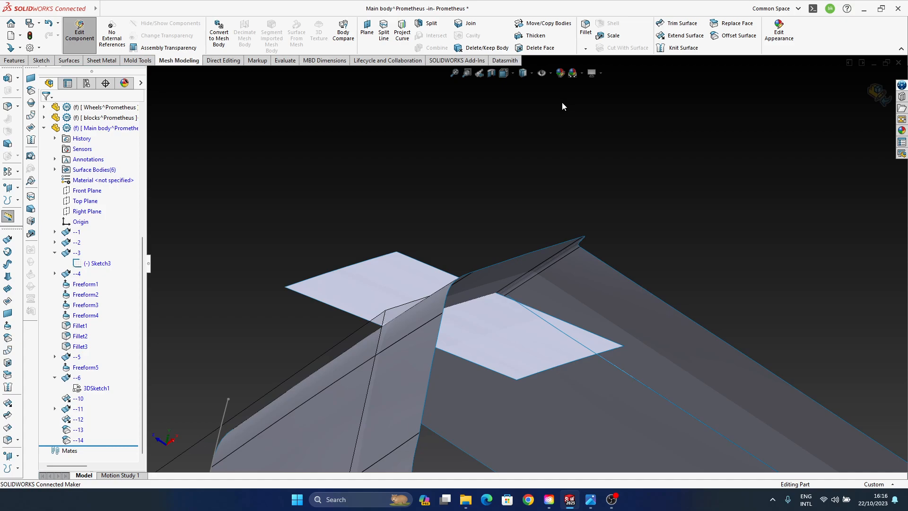
click(221, 61)
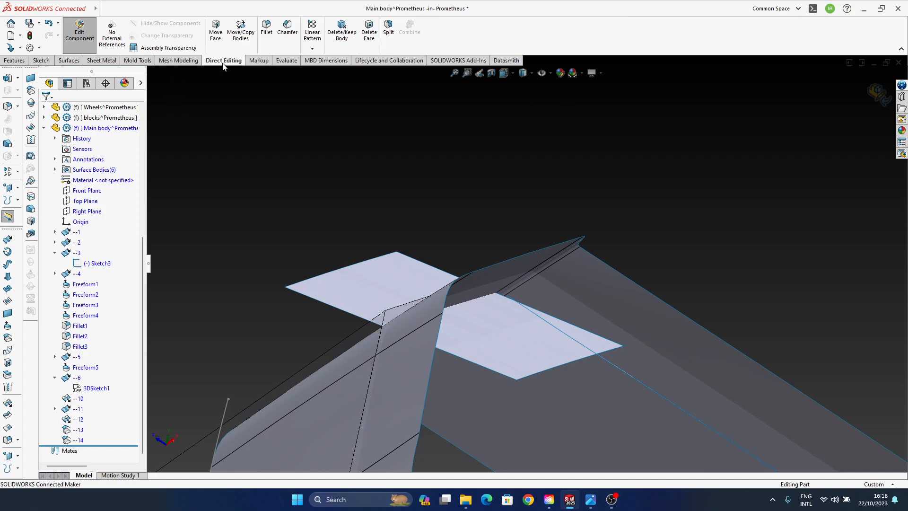
click(259, 61)
click(278, 63)
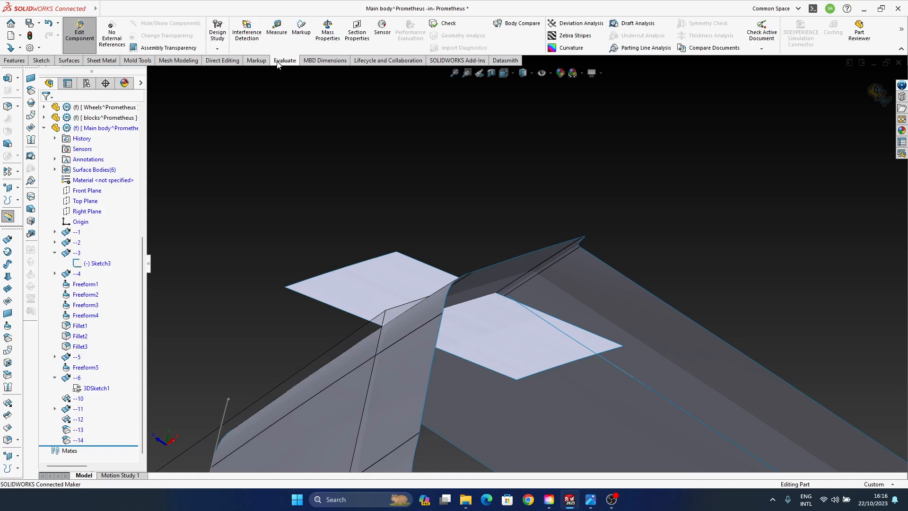
click(41, 62)
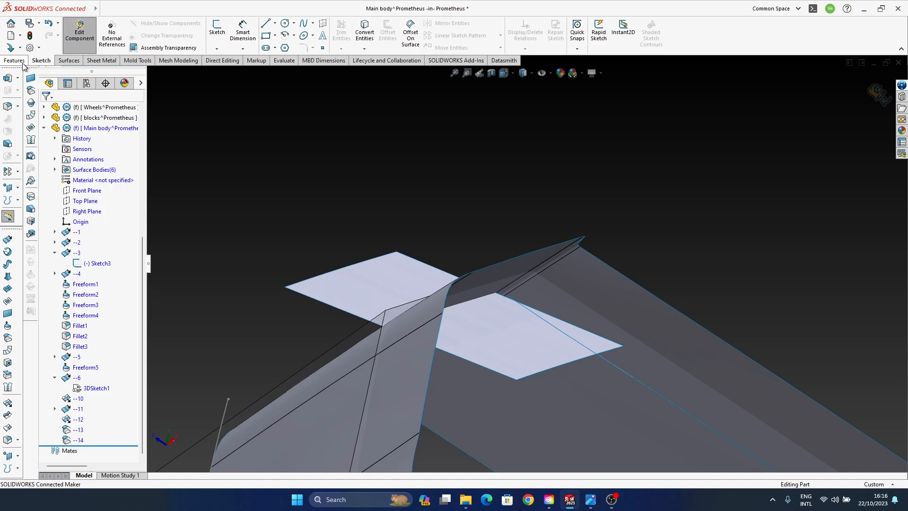
- Examine the free edges of offset surface --13 where it crosses the body shell at the slanted corner
middle_drag(475, 297, 399, 282)
middle_drag(322, 208, 406, 237)
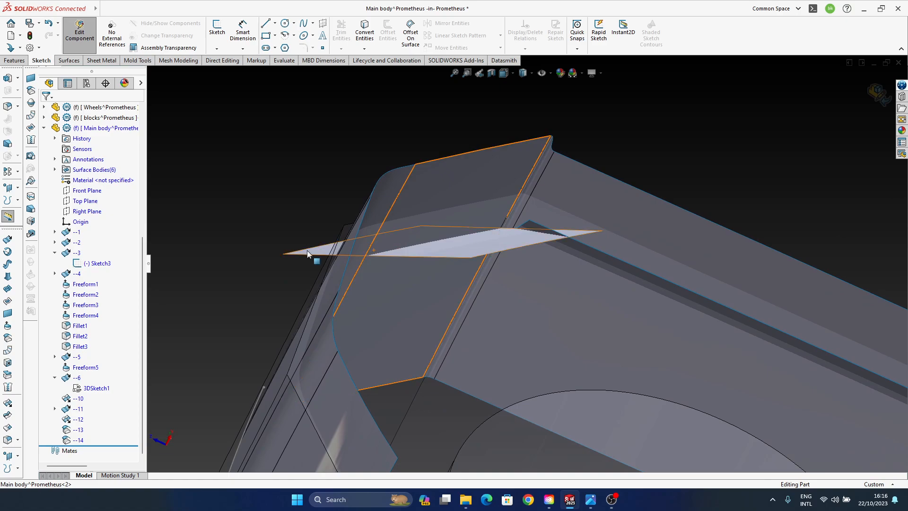
middle_drag(449, 146, 487, 176)
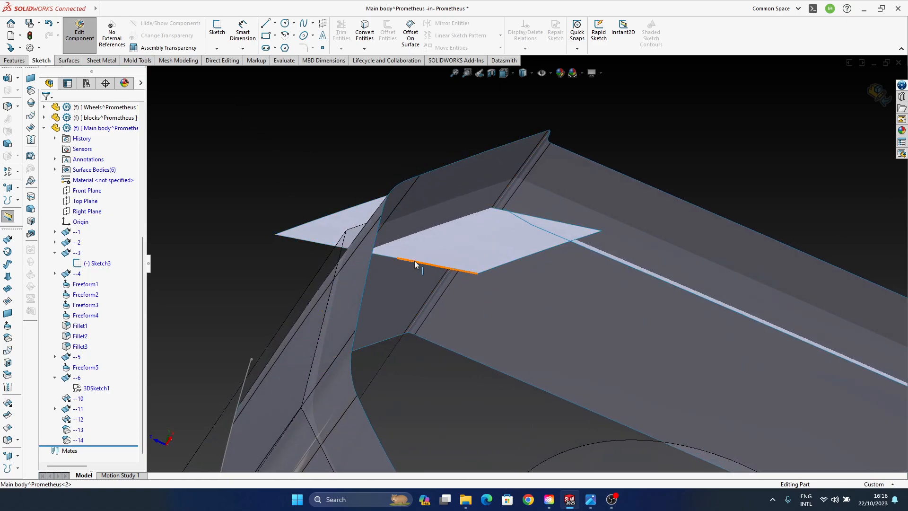
middle_drag(415, 263, 365, 290)
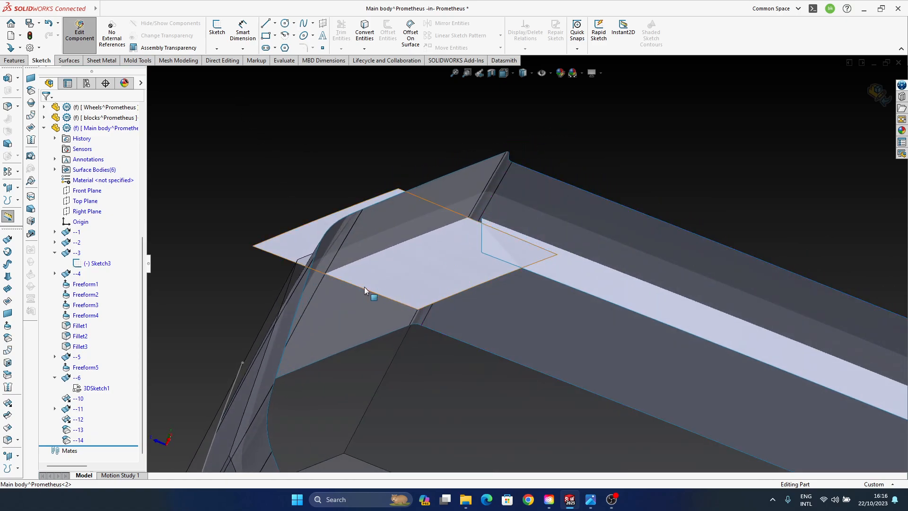
click(362, 292)
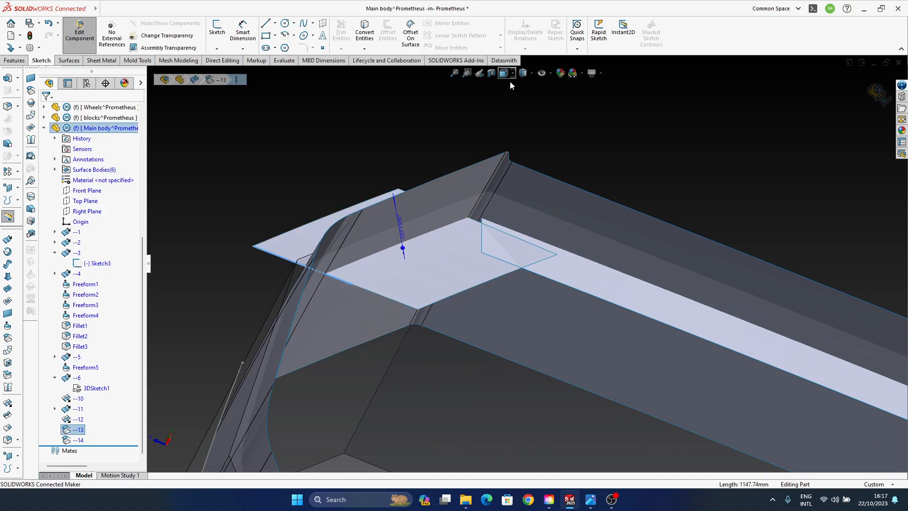
middle_drag(438, 289, 442, 344)
click(442, 349)
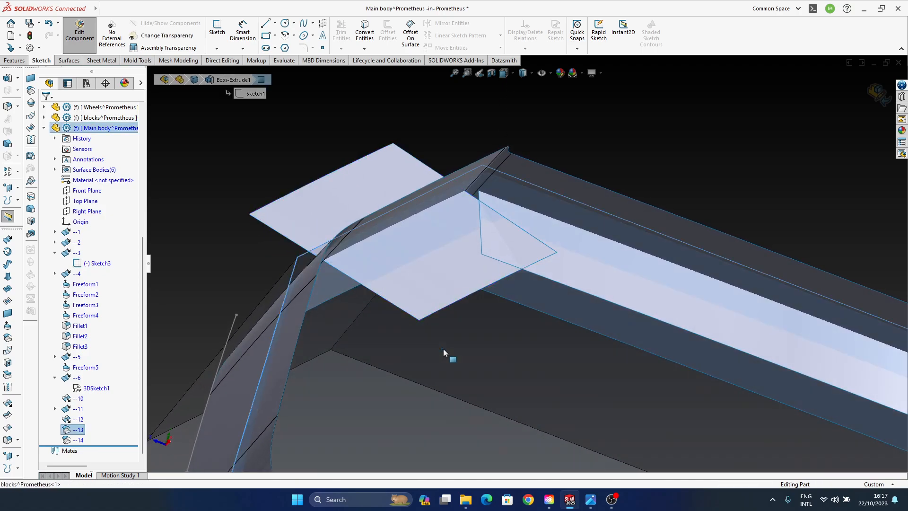
click(232, 258)
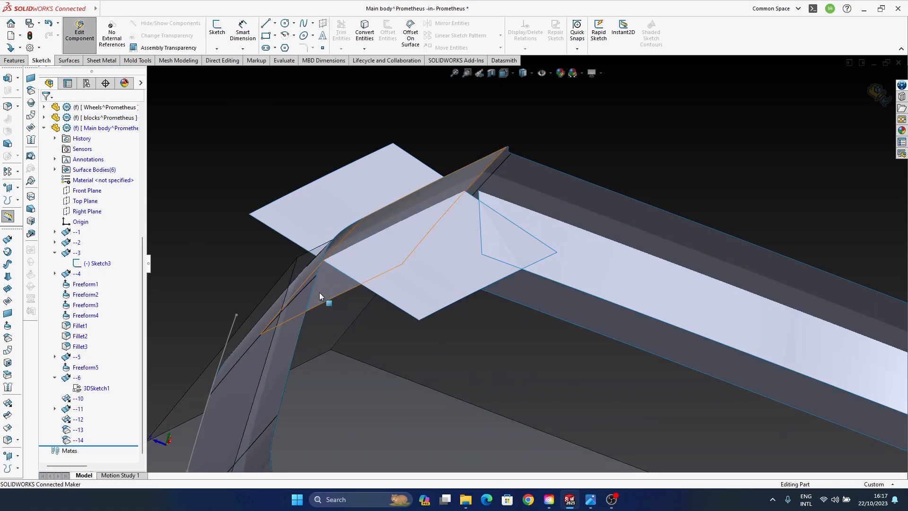
click(372, 294)
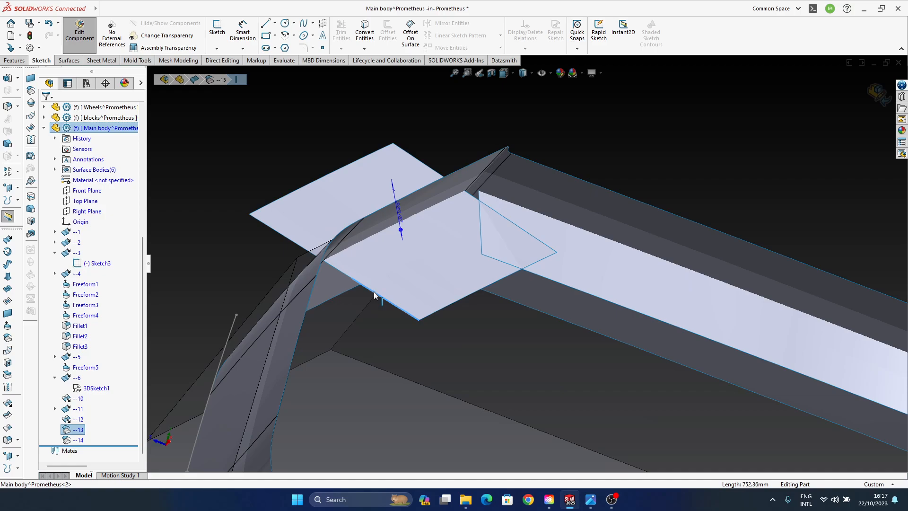
scroll(374, 295, down, 5)
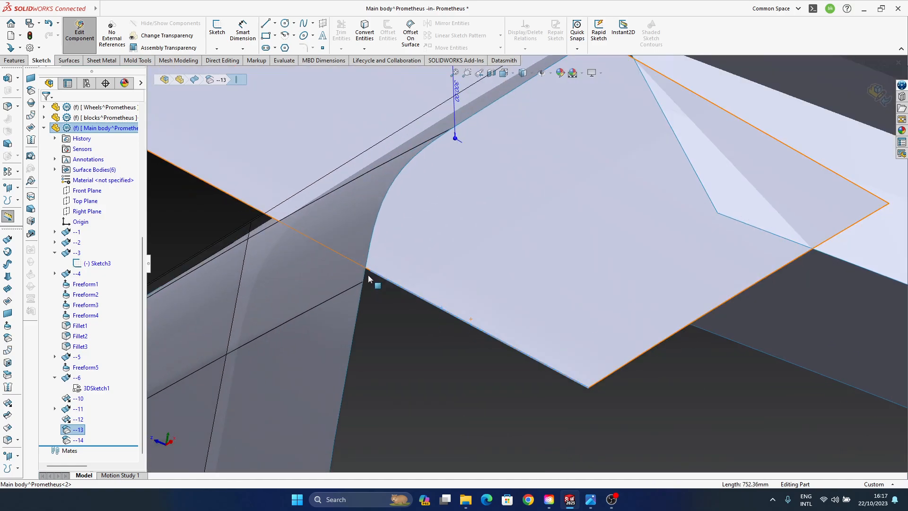
middle_drag(380, 288, 369, 272)
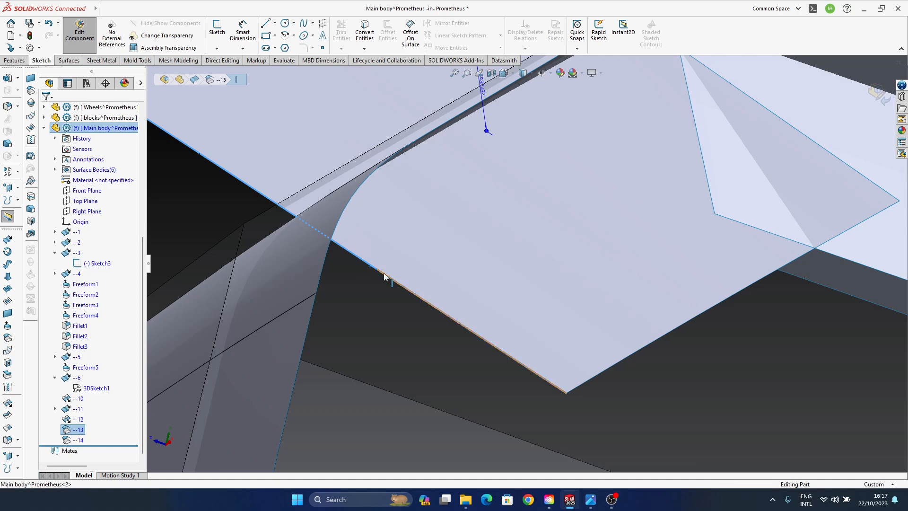
scroll(373, 271, up, 5)
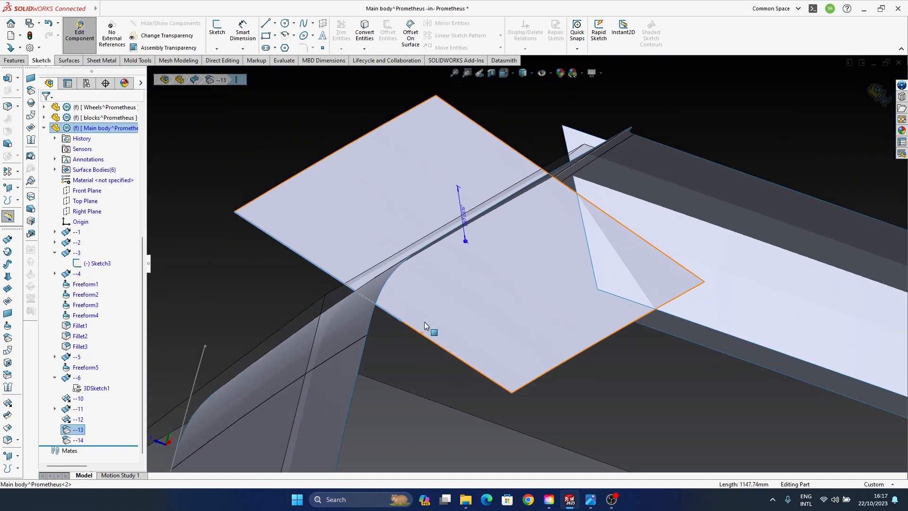
click(209, 240)
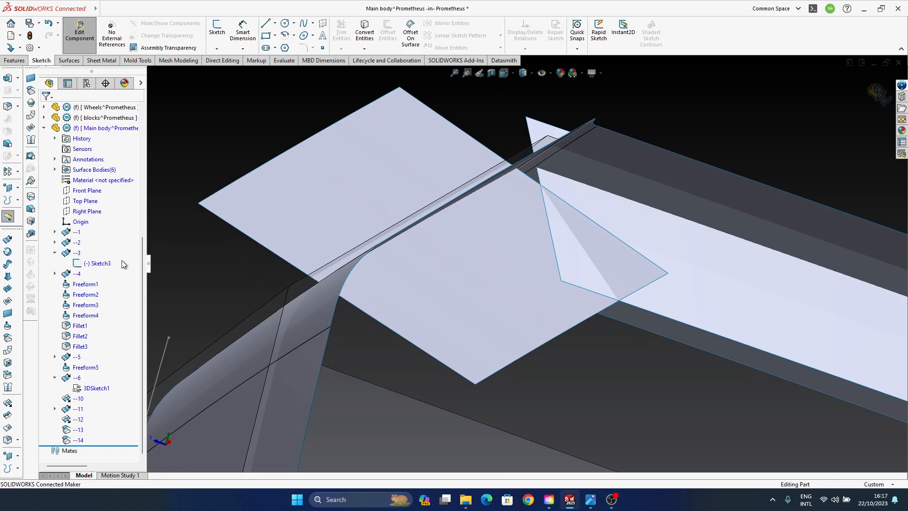
click(33, 143)
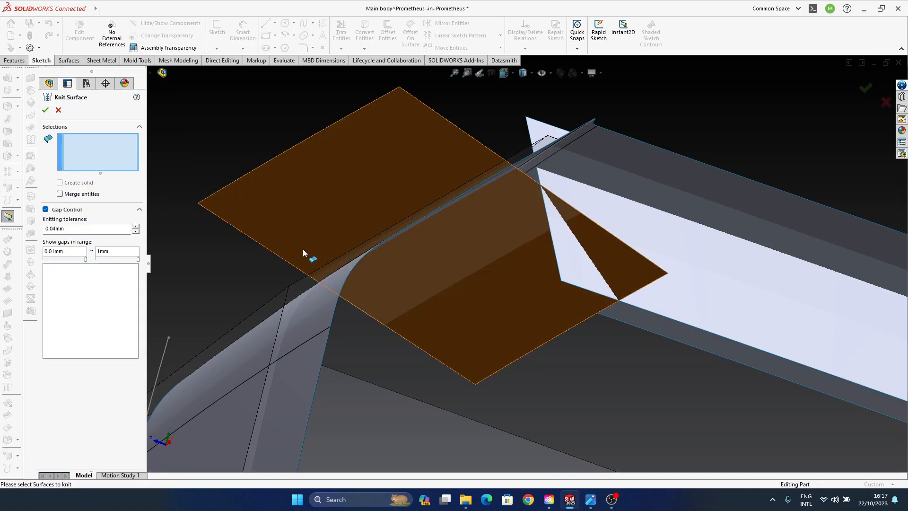
click(302, 231)
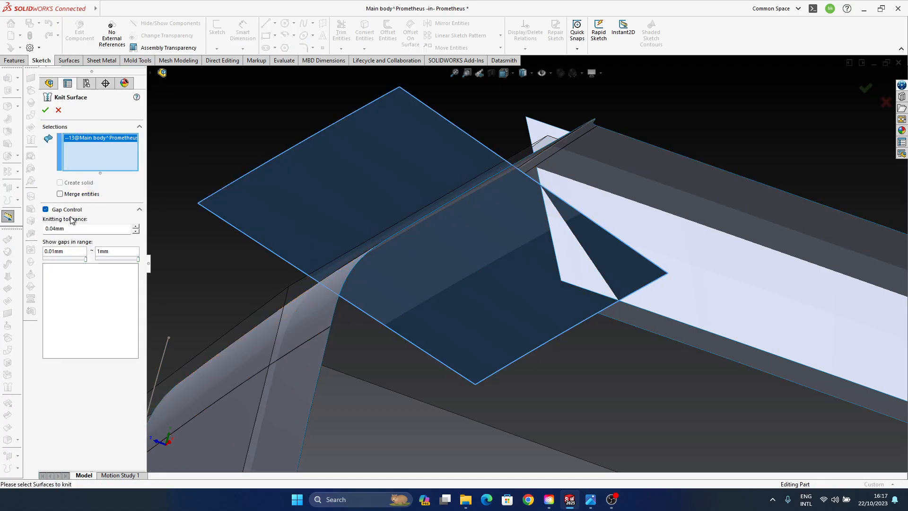
click(59, 110)
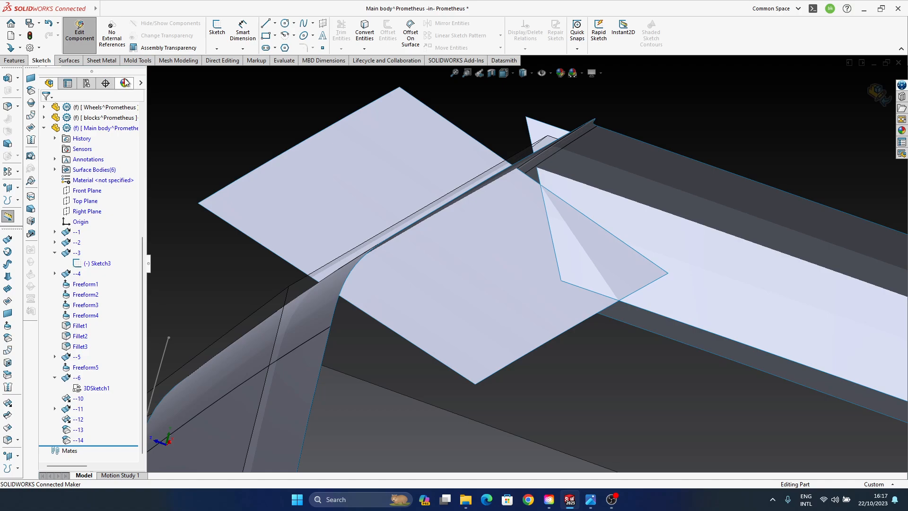
click(69, 61)
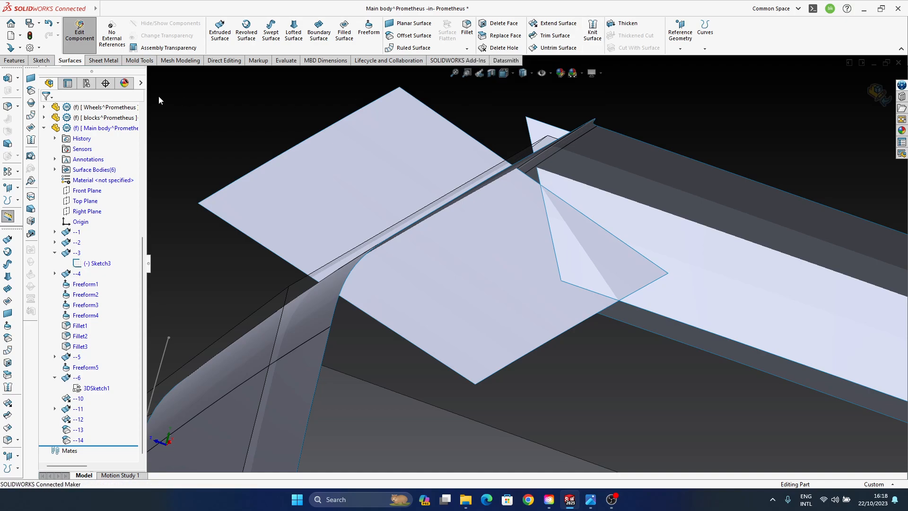
click(103, 60)
click(134, 61)
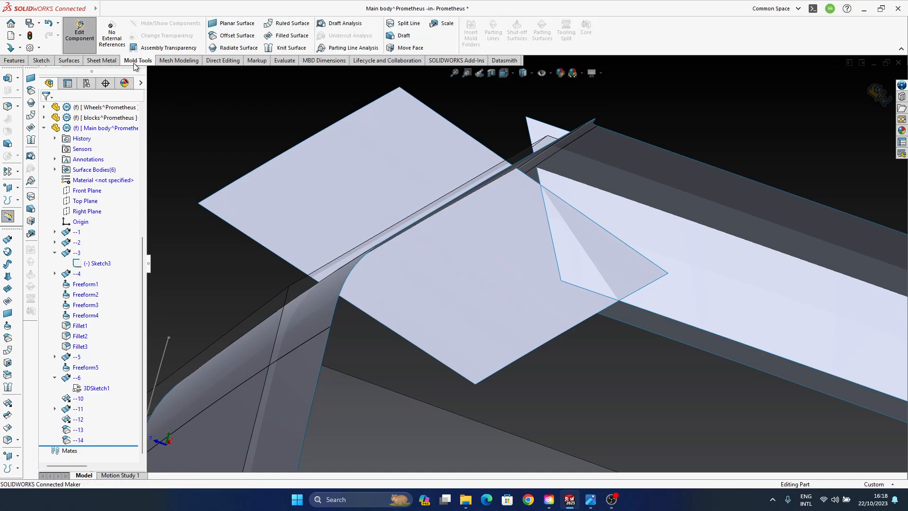
click(162, 62)
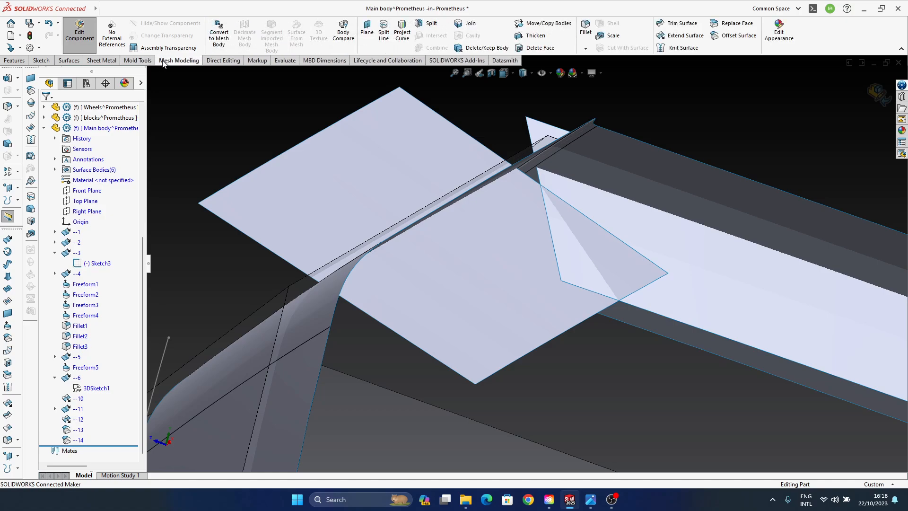
click(69, 60)
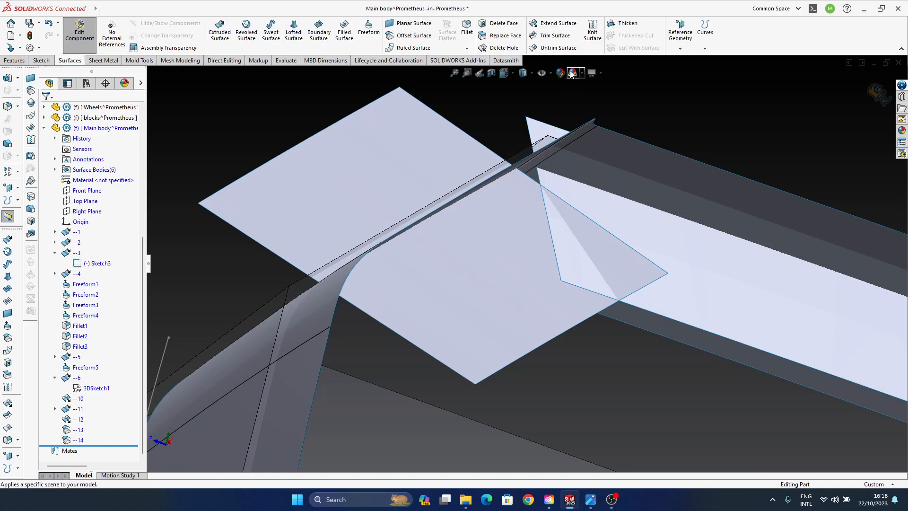
- Try to knit offset surface --13 on its own, with gap control on and a knitting tolerance of 0.04 mm
click(592, 32)
click(423, 333)
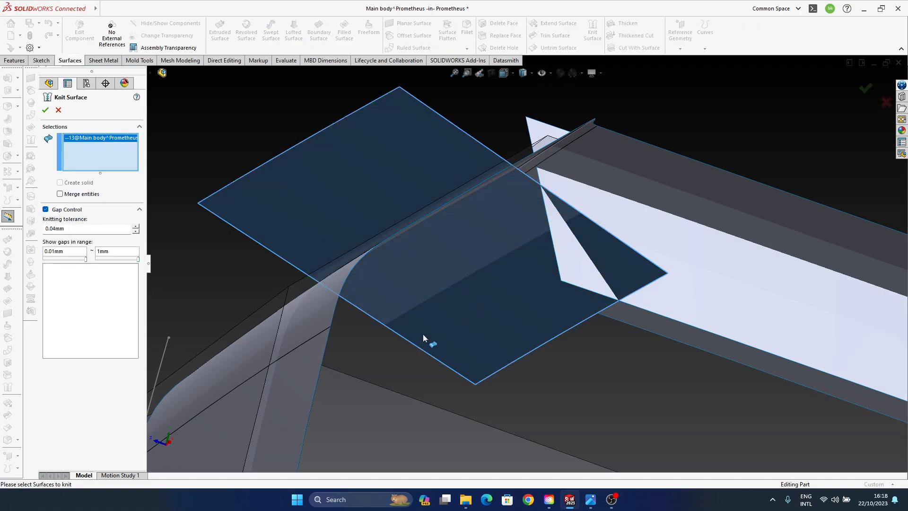
click(46, 109)
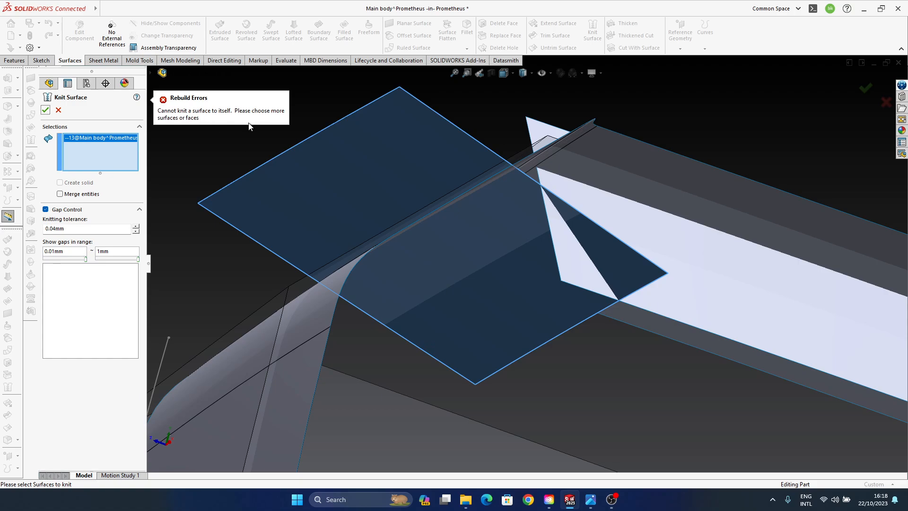
click(884, 101)
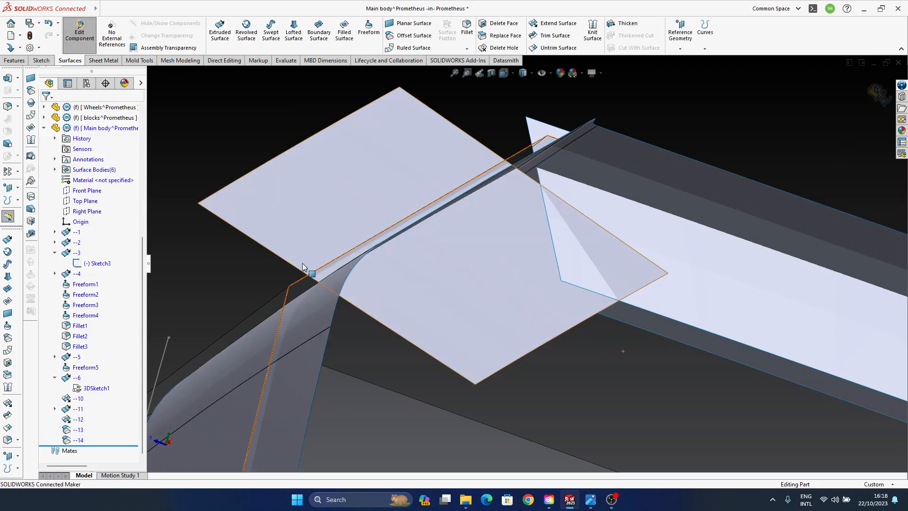
- Start a new 3D sketch in the Main body part
click(41, 60)
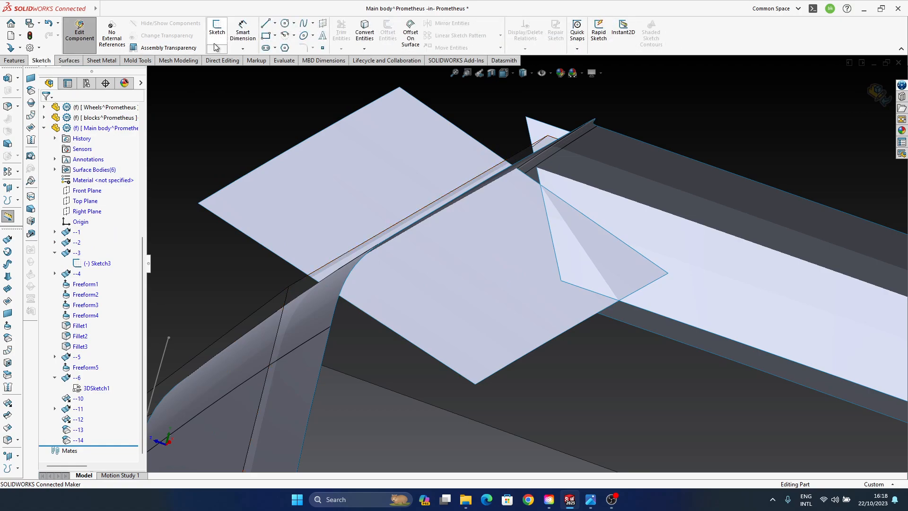
click(219, 49)
click(234, 71)
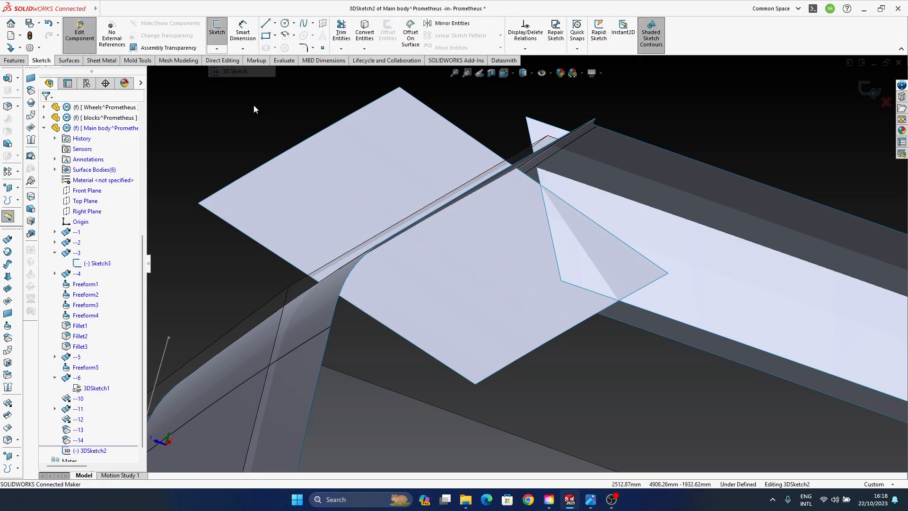
- Convert the two edge segments along the front side of offset surface --13 into 3D sketch entities
click(364, 33)
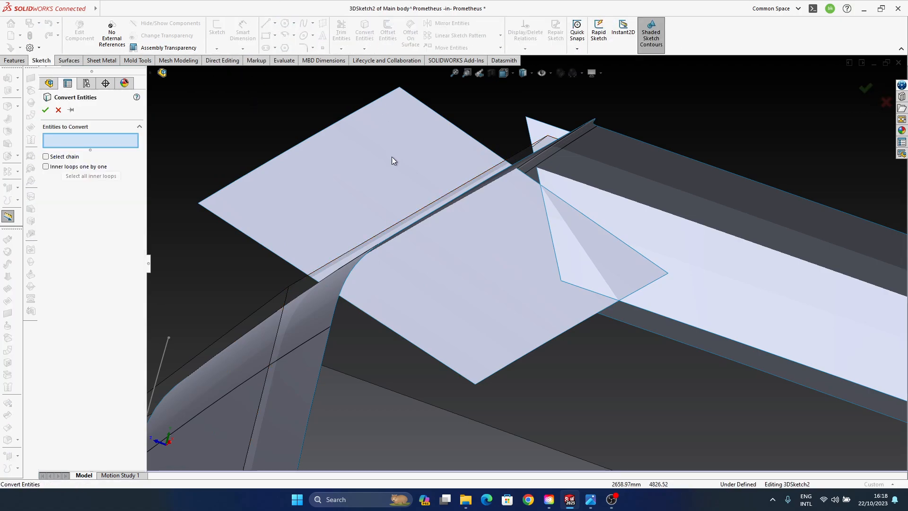
click(277, 260)
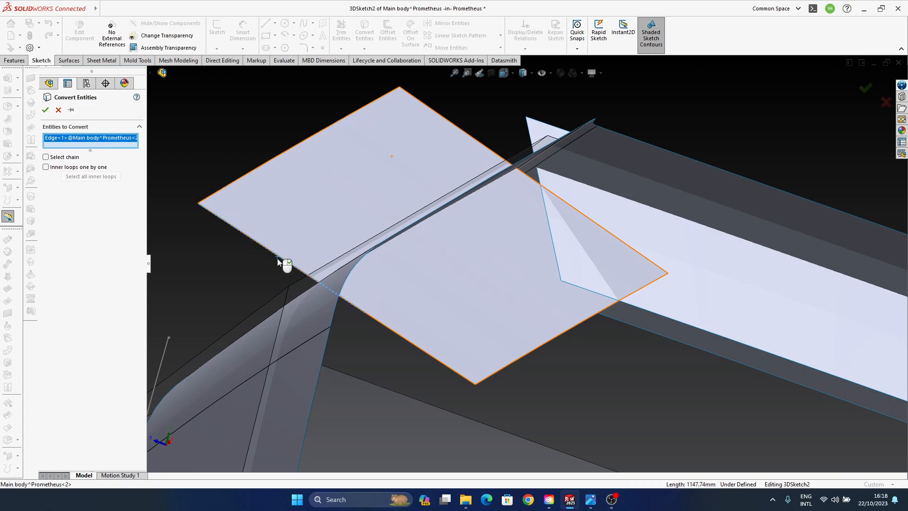
click(398, 333)
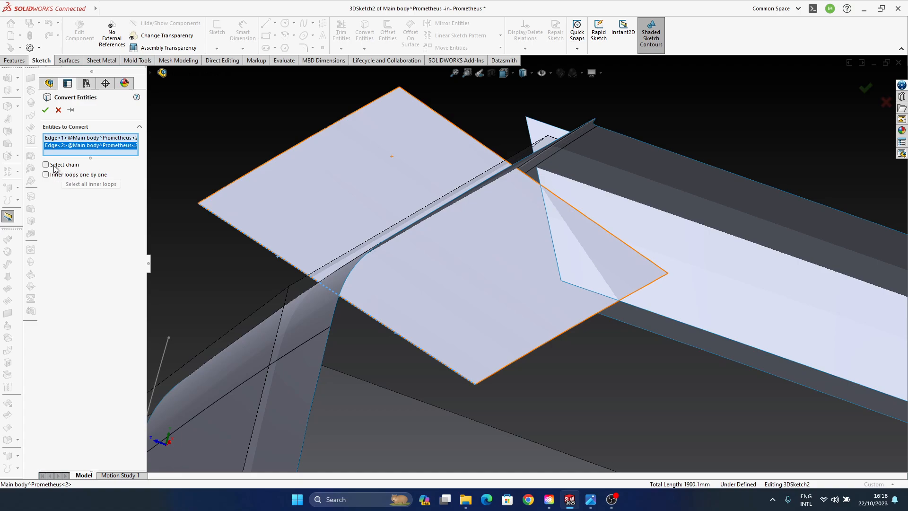
click(46, 110)
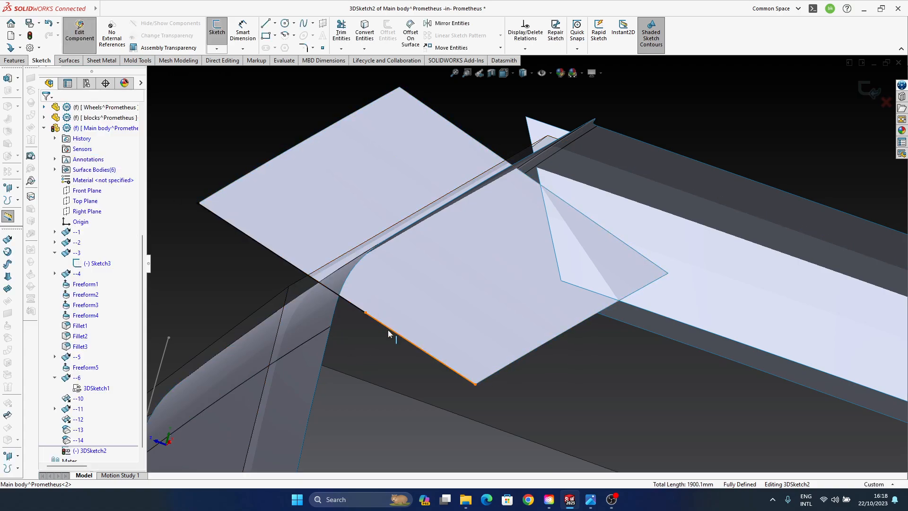
- Examine from several angles how the converted line and spline meet along the front side of surface --13
click(409, 343)
mouse_move(450, 388)
middle_down()
mouse_move(507, 353)
mouse_move(492, 345)
middle_up()
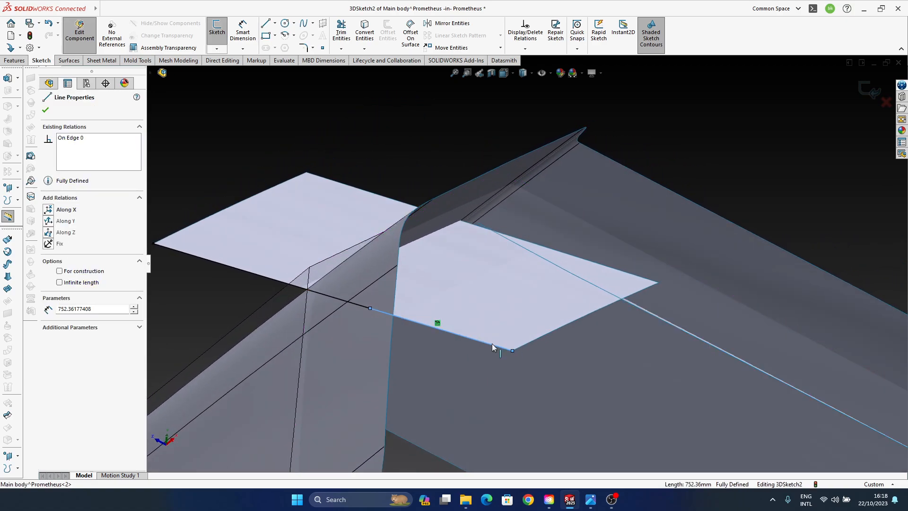
scroll(430, 323, down, 3)
ctrl+middle_drag(467, 303, 544, 338)
ctrl+middle_drag(450, 315, 421, 314)
scroll(439, 325, up, 3)
mouse_move(364, 304)
ctrl+middle_down()
mouse_move(590, 330)
mouse_move(478, 308)
mouse_move(477, 288)
mouse_move(517, 309)
ctrl+middle_up()
click(233, 239)
ctrl+middle_drag(614, 313, 512, 287)
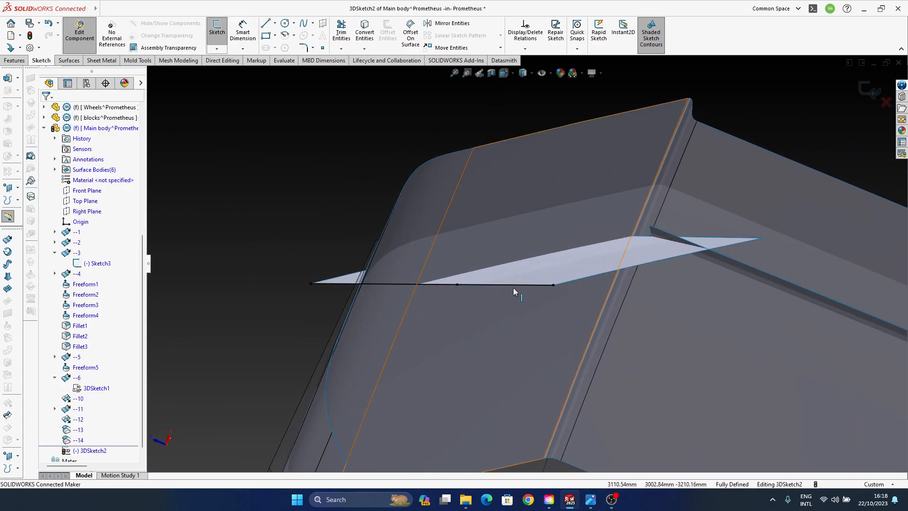
click(447, 284)
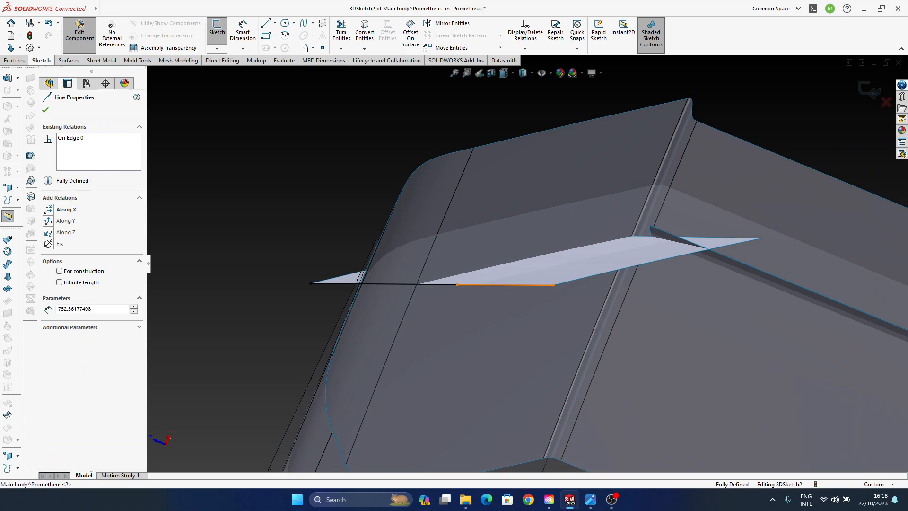
ctrl+click(447, 284)
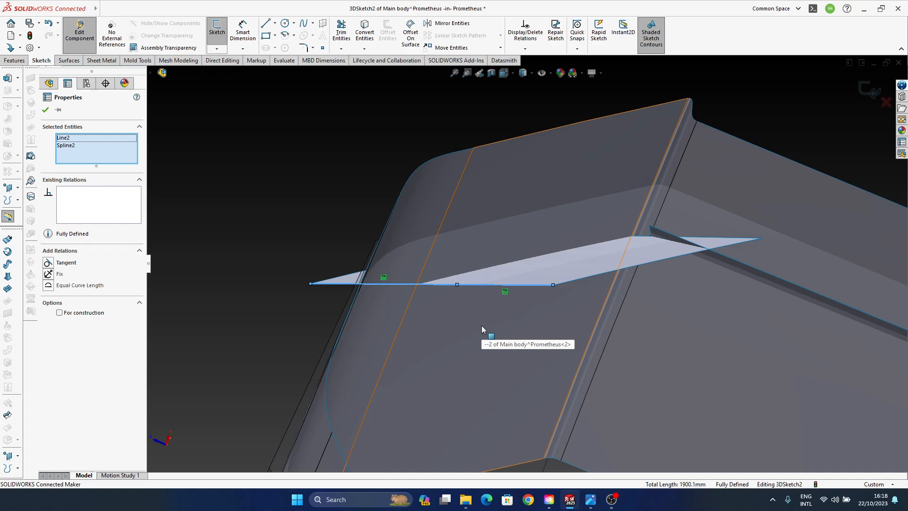
mouse_move(469, 296)
middle_down()
mouse_move(375, 284)
mouse_move(321, 288)
middle_up()
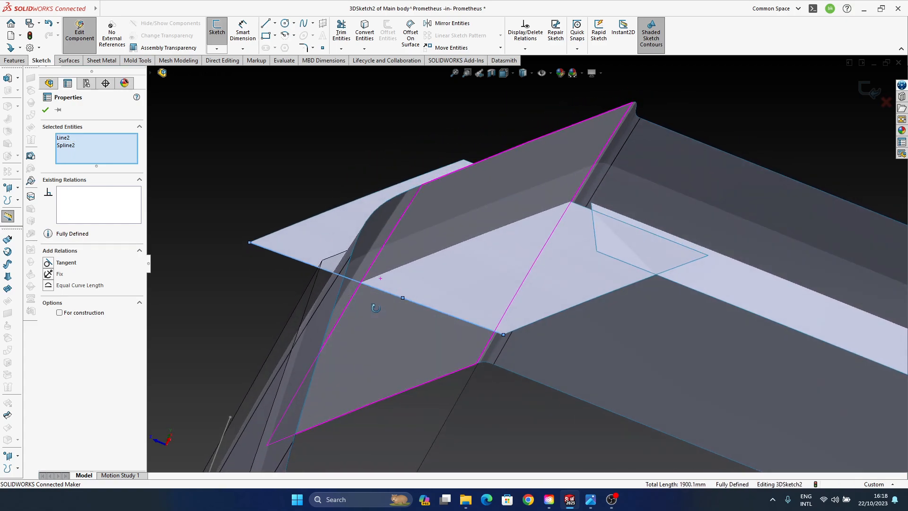
ctrl+middle_drag(260, 280, 303, 305)
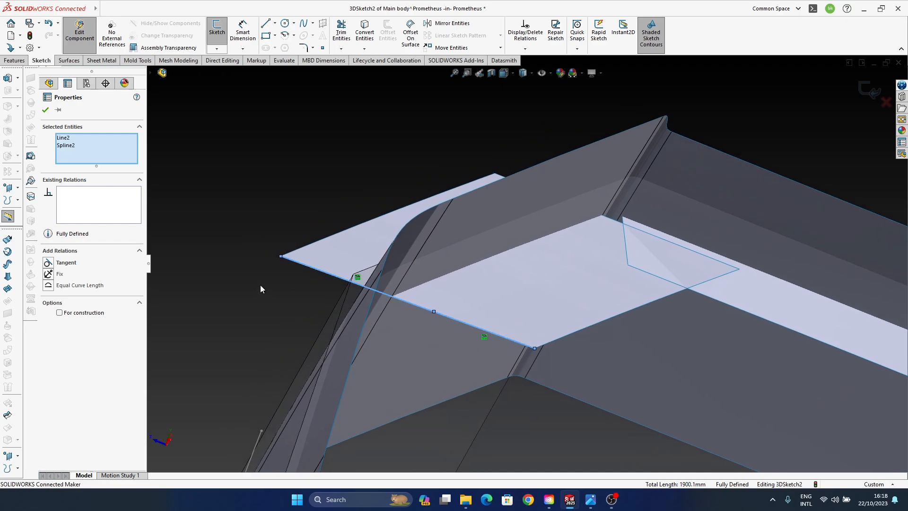
click(251, 181)
- Delete the converted line and spline from the 3D sketch
click(464, 323)
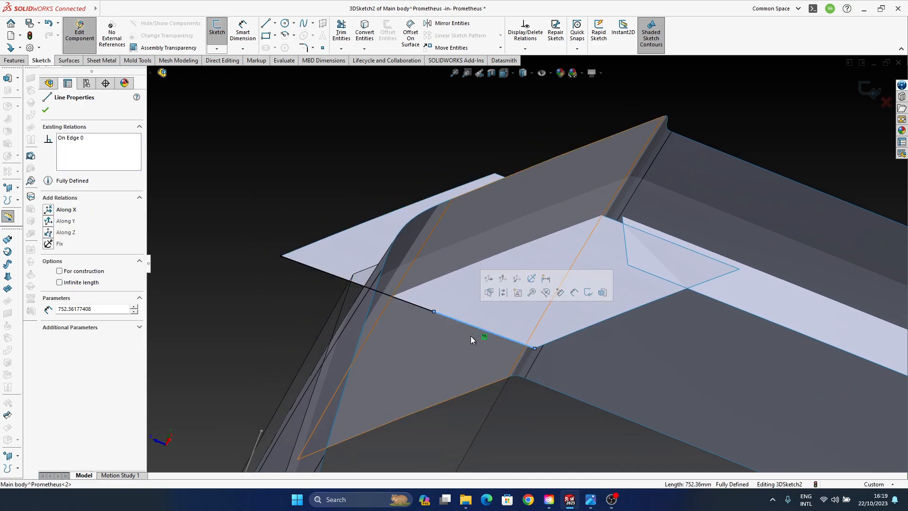
click(424, 308)
key(Delete)
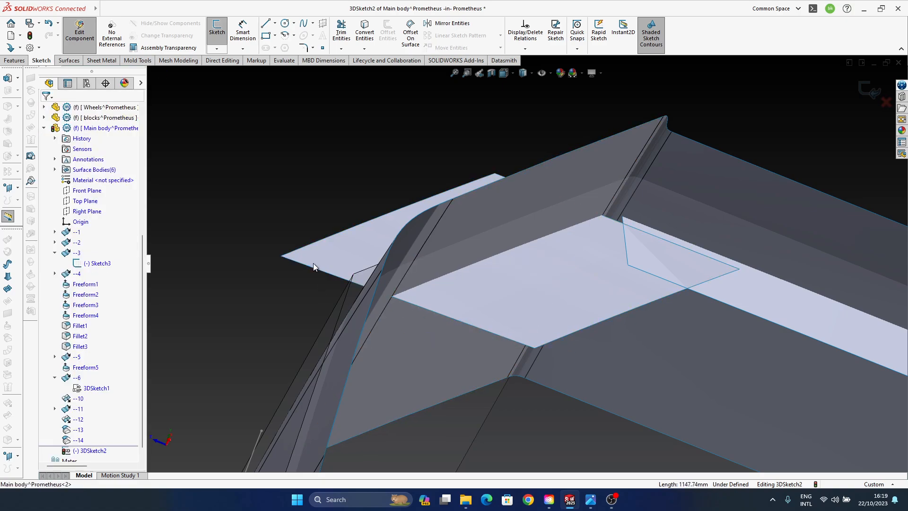
- Sketch a closed outline of four straight lines joining the corners of offset surface --13, and exit the 3D sketch
click(266, 24)
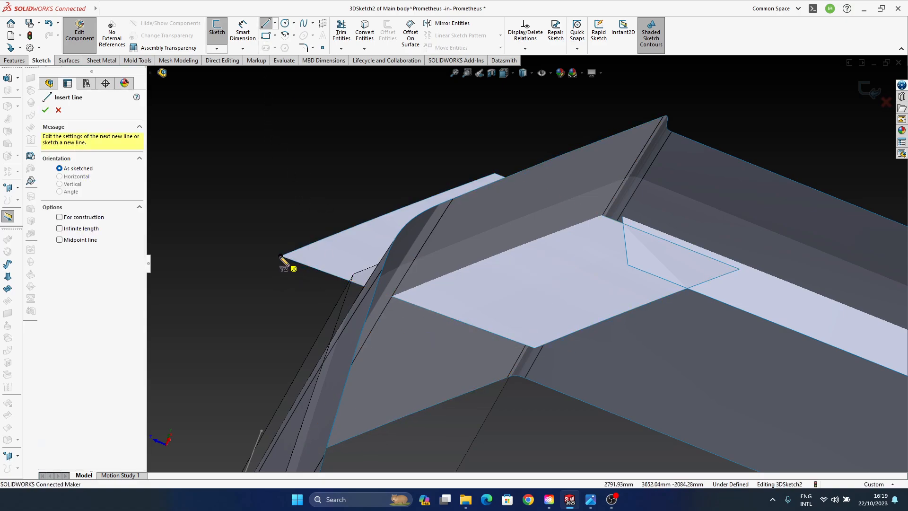
click(280, 256)
click(534, 348)
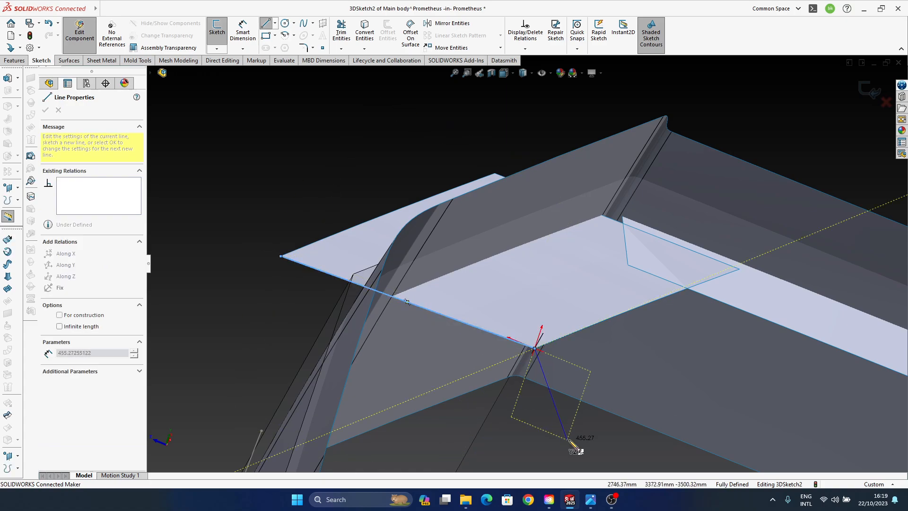
click(739, 270)
middle_drag(746, 273, 448, 171)
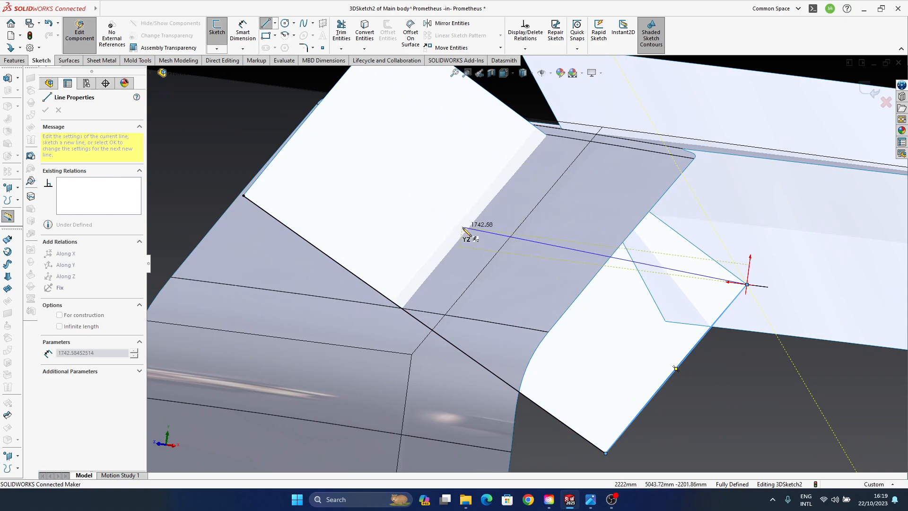
ctrl+middle_drag(487, 204, 492, 308)
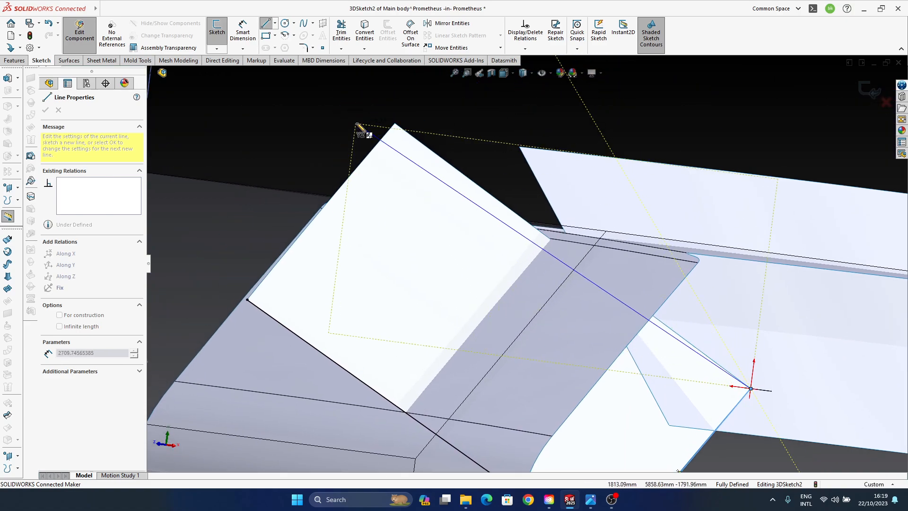
click(395, 124)
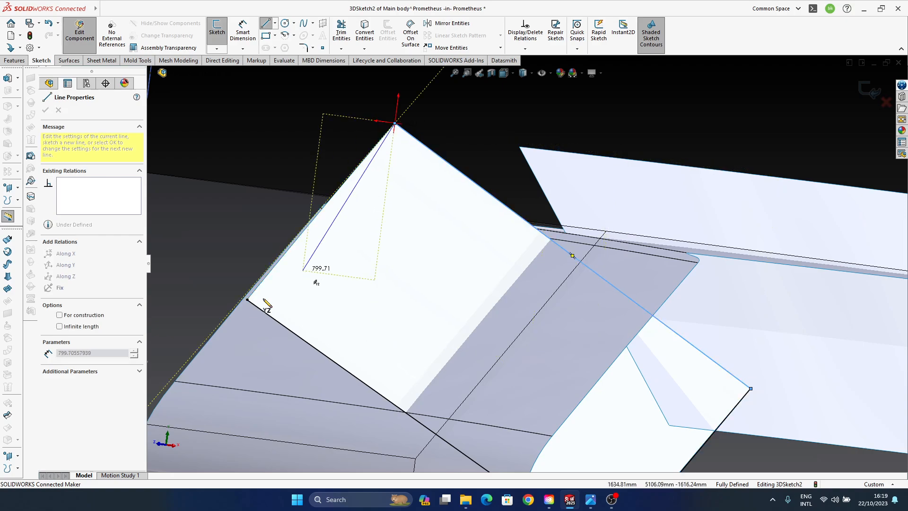
click(248, 300)
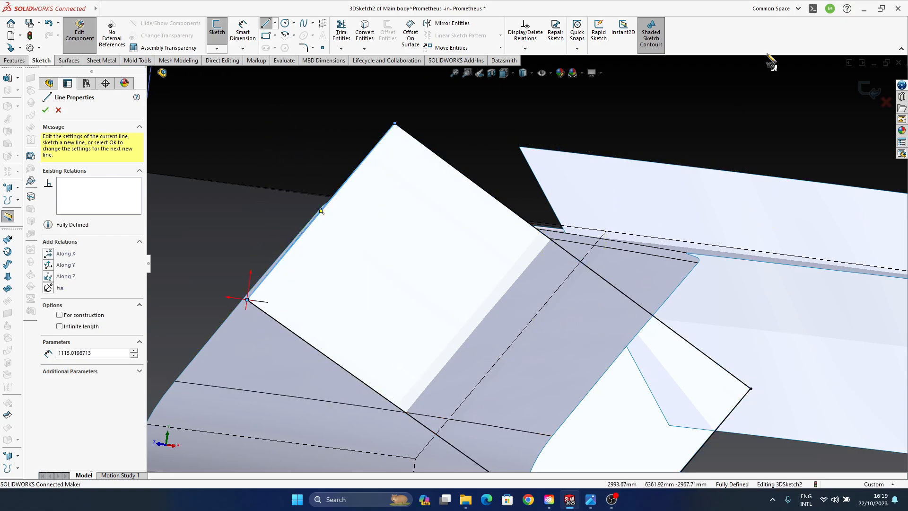
click(47, 110)
click(47, 110)
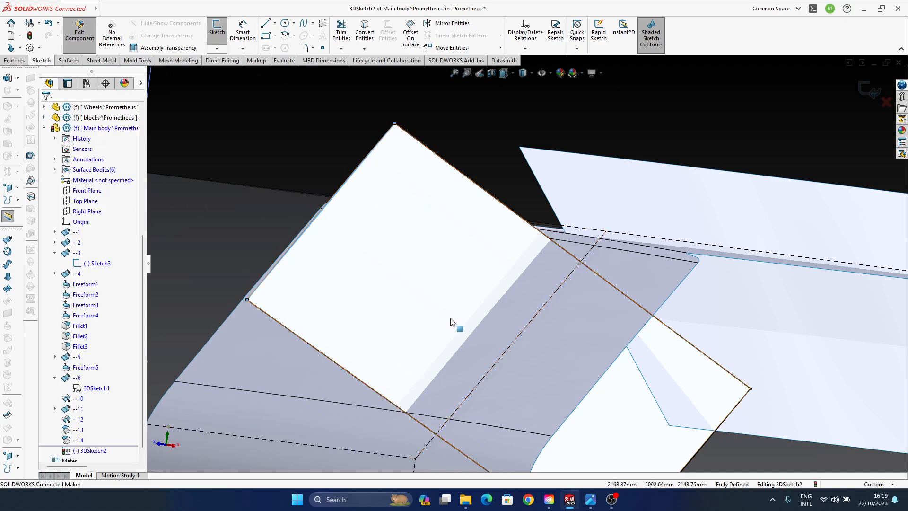
middle_drag(452, 319, 437, 245)
mouse_move(521, 329)
ctrl+middle_down()
mouse_move(447, 266)
mouse_move(479, 305)
mouse_move(450, 308)
mouse_move(654, 308)
ctrl+middle_up()
scroll(118, 389, down, 1)
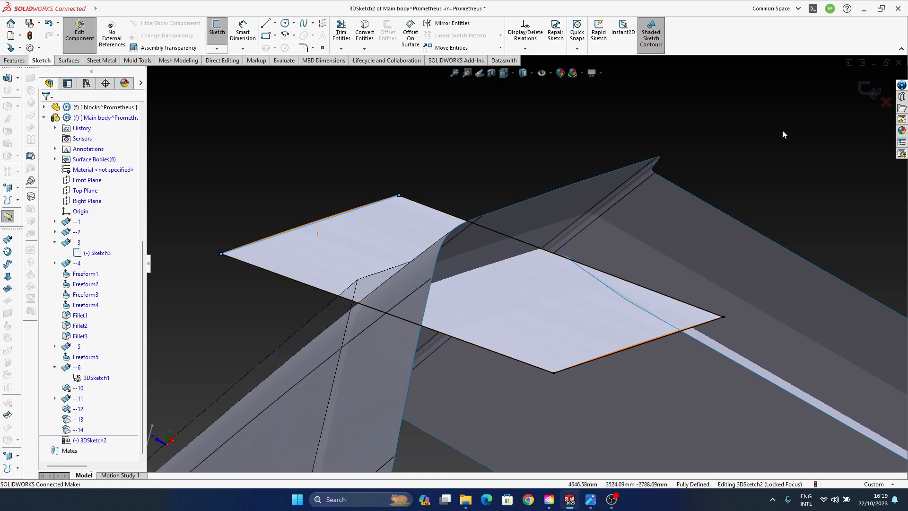
click(867, 97)
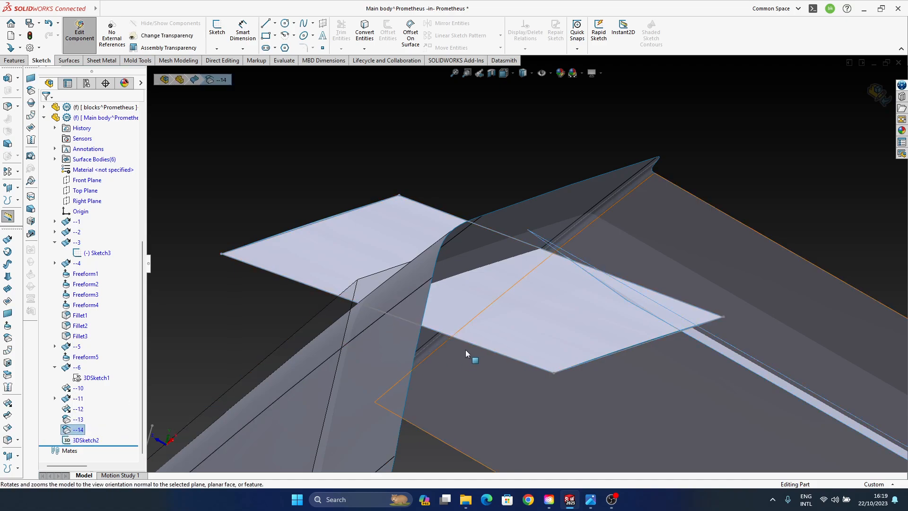
- Hide offset surface --13 so that only its four-line 3D sketch outline stays displayed there
click(545, 340)
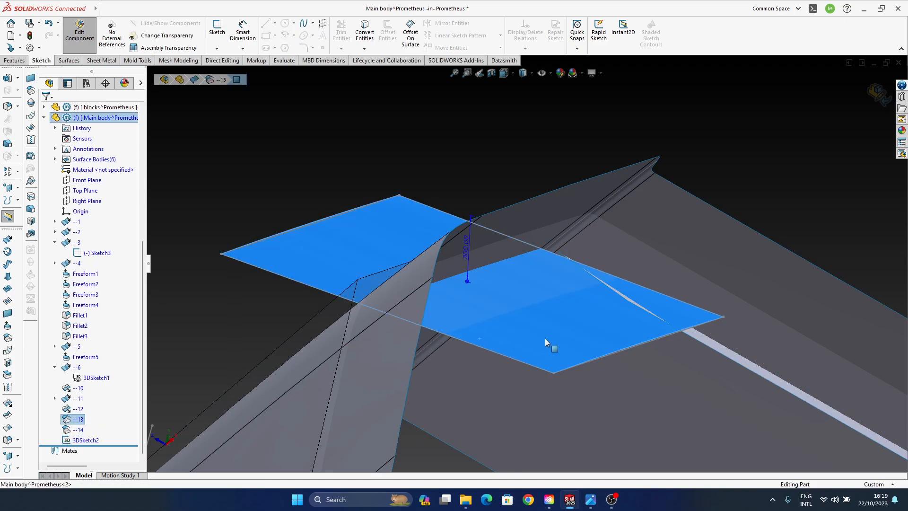
click(210, 314)
click(80, 419)
click(92, 403)
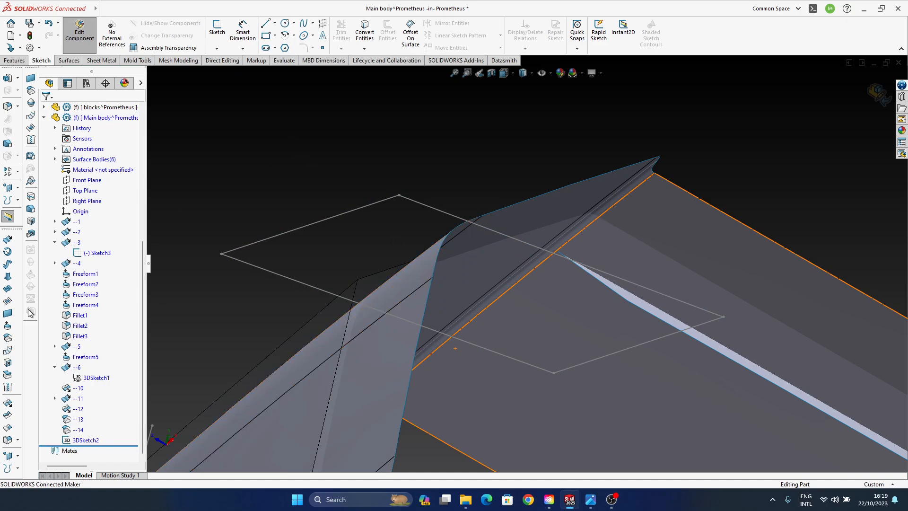
- Create a Fill Surface bounded by the closed four-line 3D sketch, with Contact edge settings
click(8, 300)
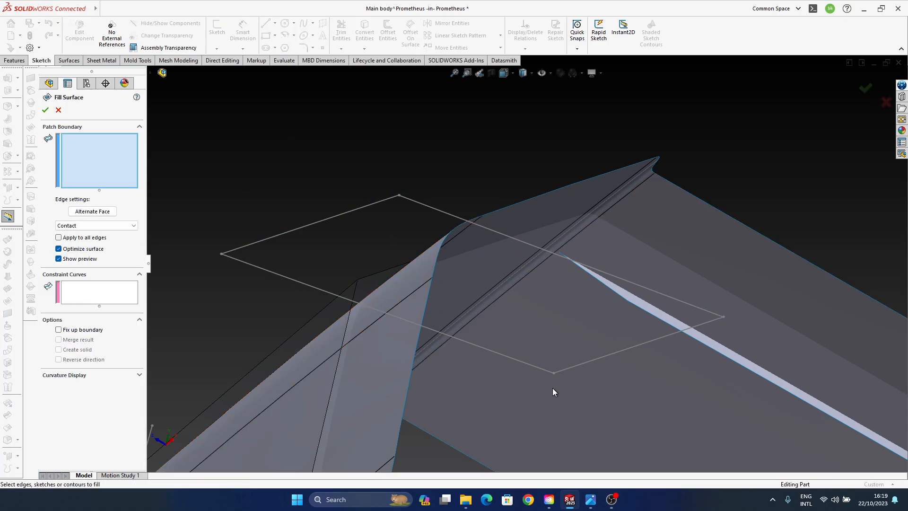
click(532, 364)
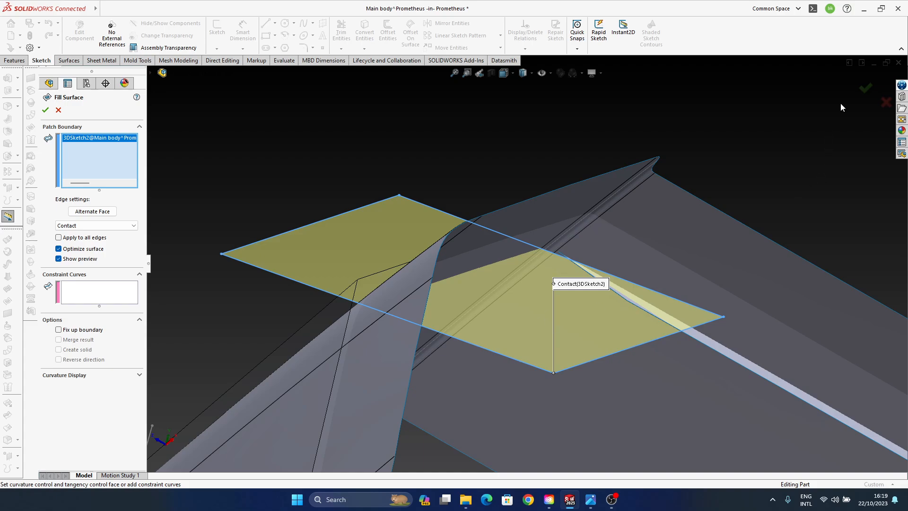
click(865, 88)
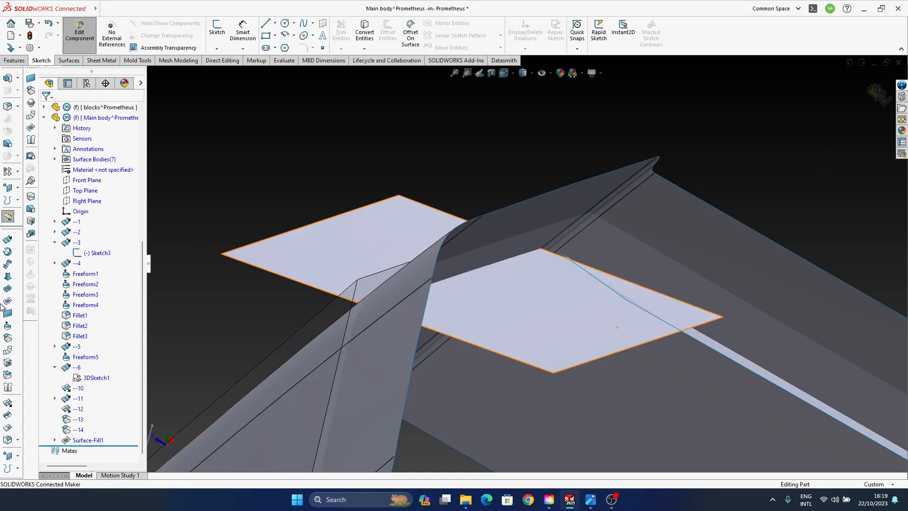
- Start a Freeform on the new filled face and set the continuity of all four edges to Moveable
click(8, 338)
click(369, 247)
click(774, 266)
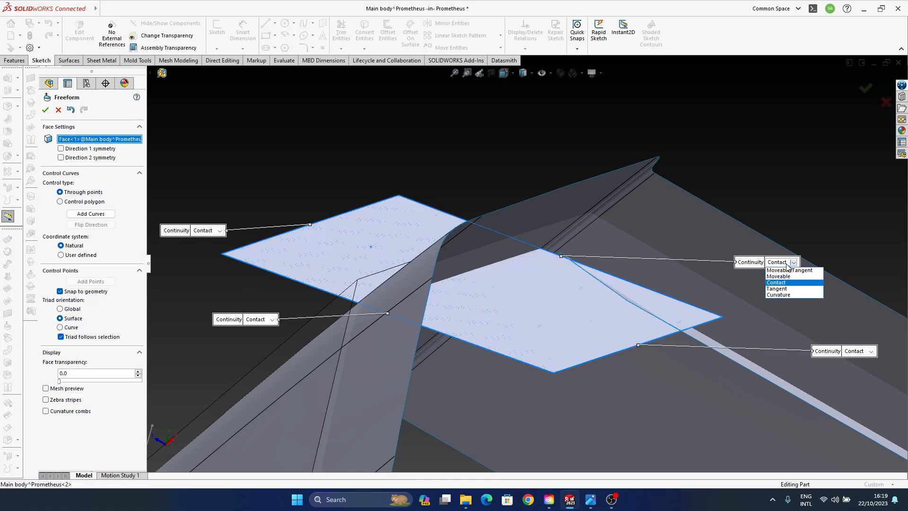
click(791, 277)
click(861, 355)
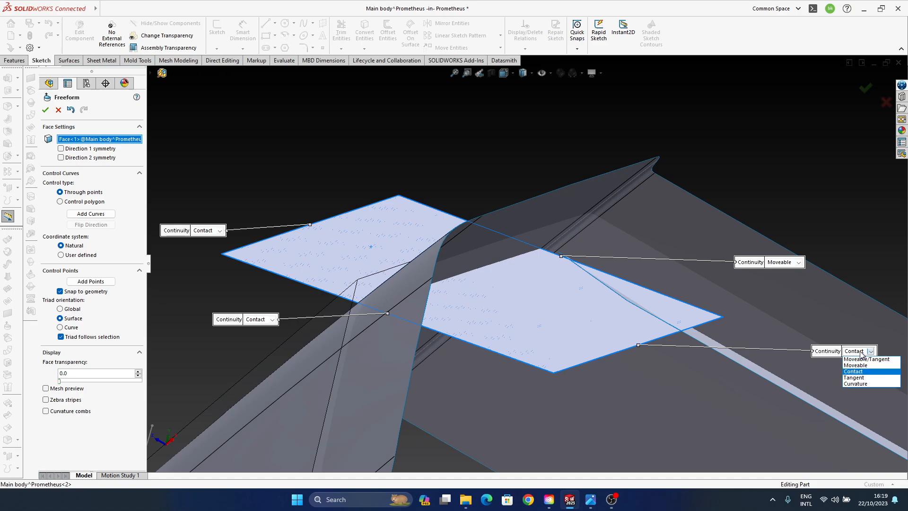
click(858, 365)
click(255, 319)
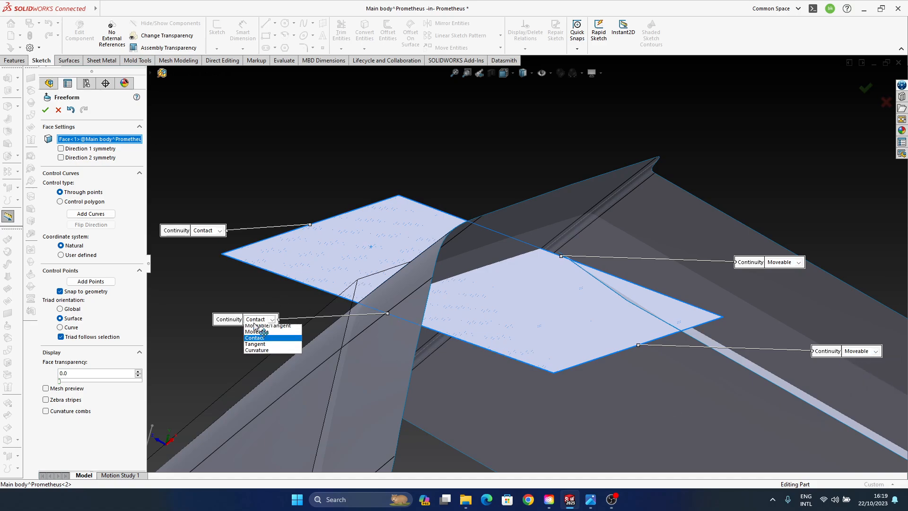
click(263, 332)
click(201, 229)
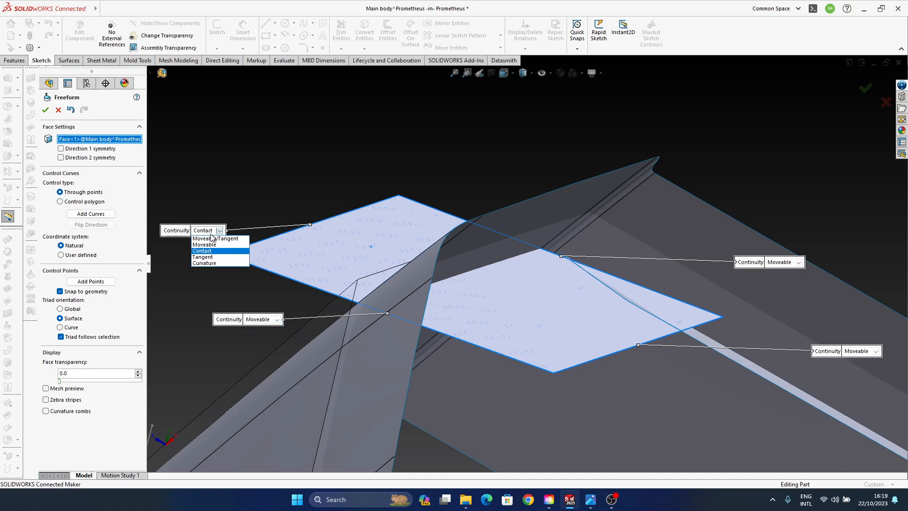
click(210, 241)
- Select both control arrows and the midpoint of the filled face's lower long edge, and pull its middle slightly outward along Z
middle_drag(506, 317, 408, 273)
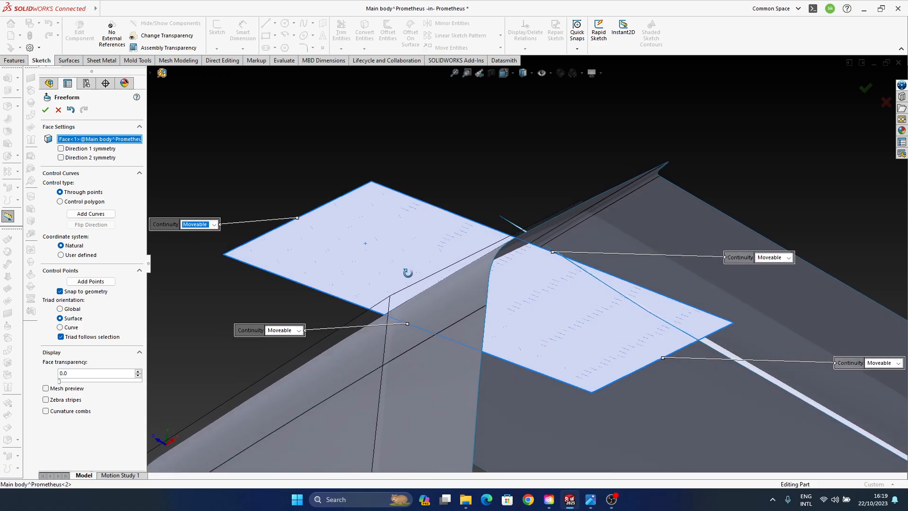
click(507, 361)
middle_drag(507, 360, 551, 313)
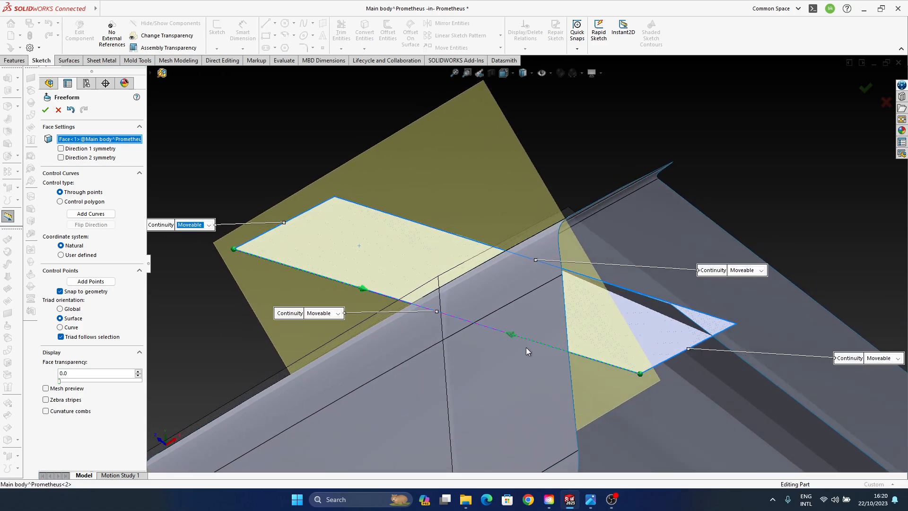
click(508, 334)
click(380, 293)
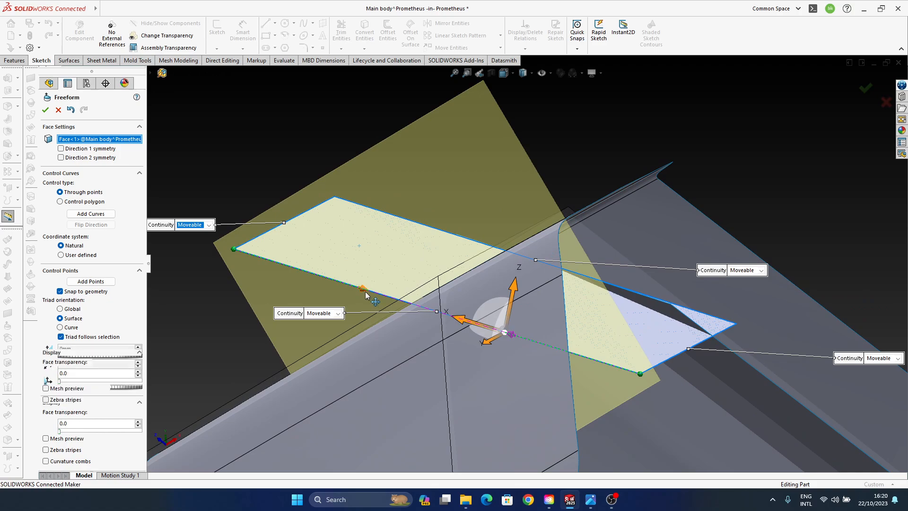
click(701, 312)
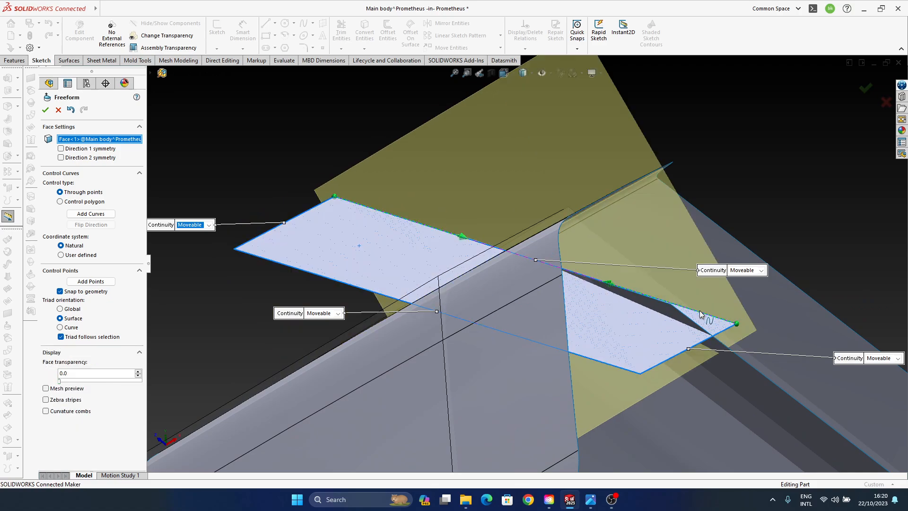
click(581, 356)
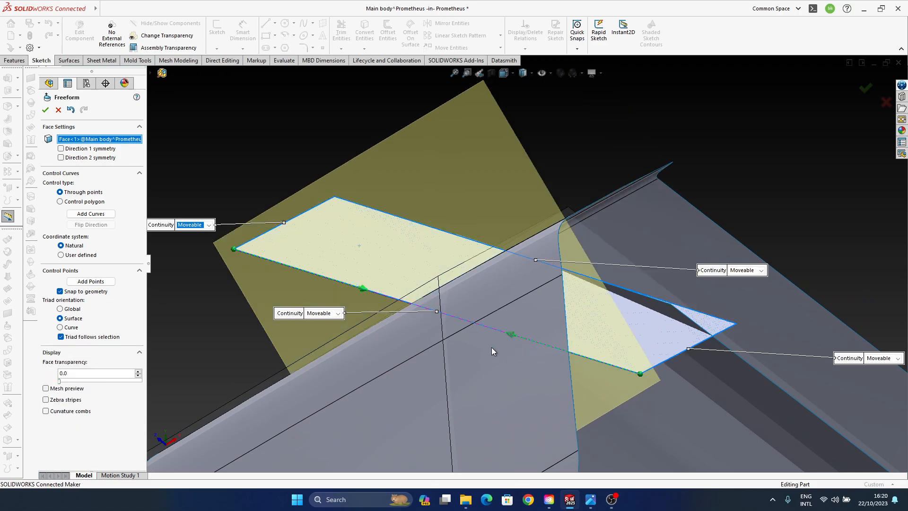
click(506, 338)
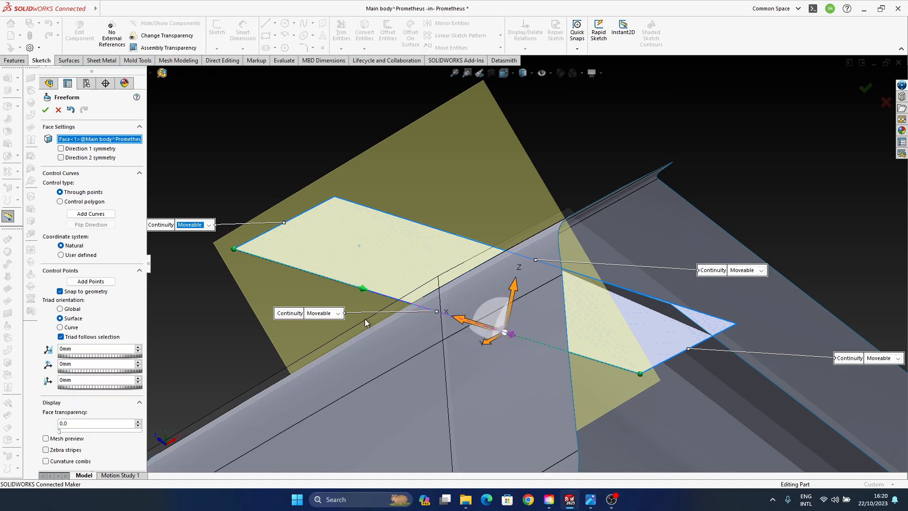
click(362, 291)
scroll(432, 295, down, 5)
ctrl+middle_drag(454, 315, 478, 304)
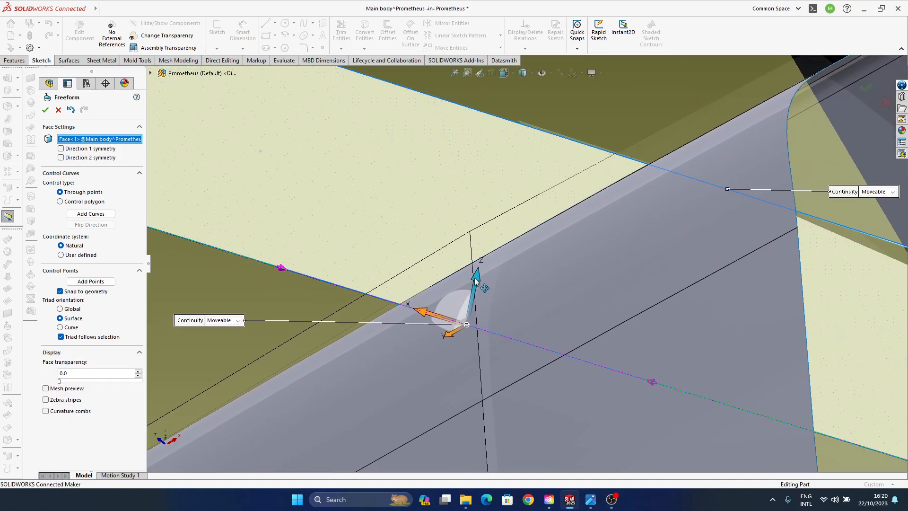
mouse_move(474, 277)
mouse_down()
mouse_move(477, 263)
mouse_move(475, 269)
mouse_up()
scroll(468, 284, up, 3)
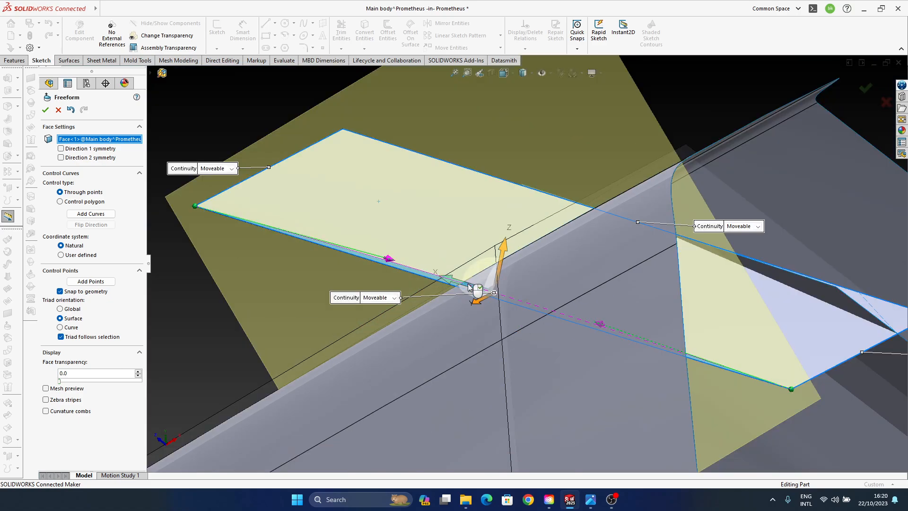
- Bow the opposite long edge outward by pulling its midpoint and both control arrows about 21 mm along Z
ctrl+middle_drag(558, 284, 503, 313)
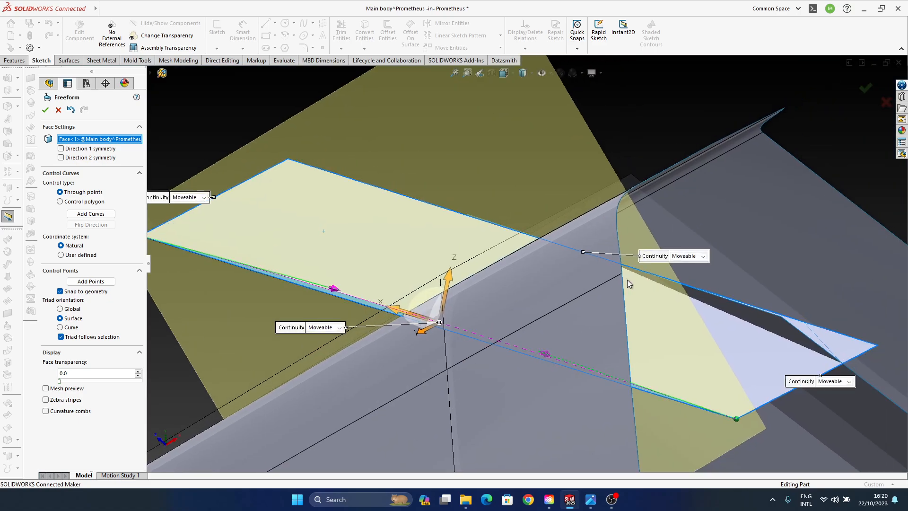
click(679, 287)
click(479, 219)
ctrl+click(688, 285)
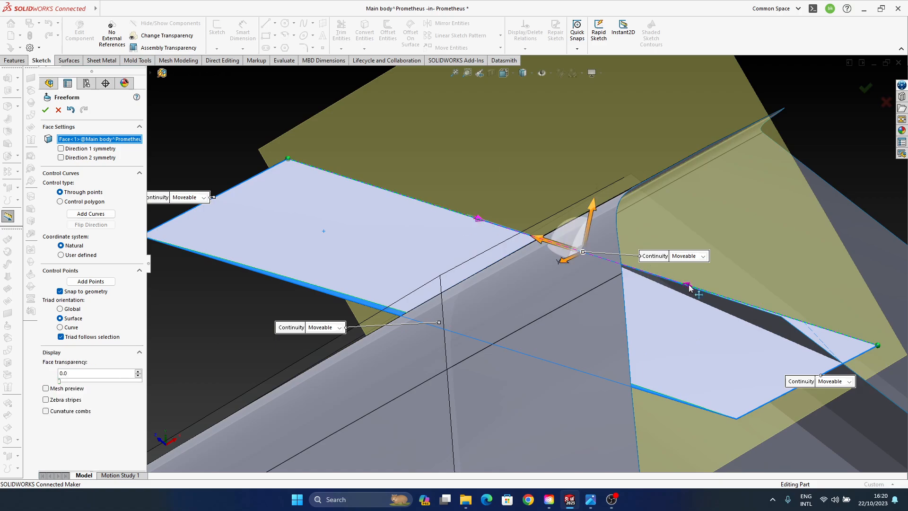
scroll(583, 247, down, 4)
drag(592, 218, 594, 203)
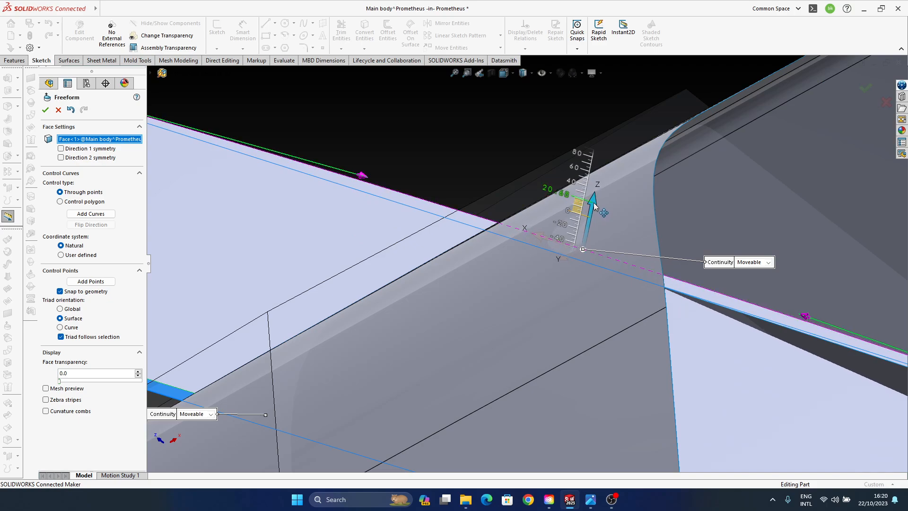
scroll(525, 246, up, 4)
- Bow the short edge farthest from offset surface --14 outward by pulling its midpoint along Z
ctrl+middle_drag(409, 238, 602, 258)
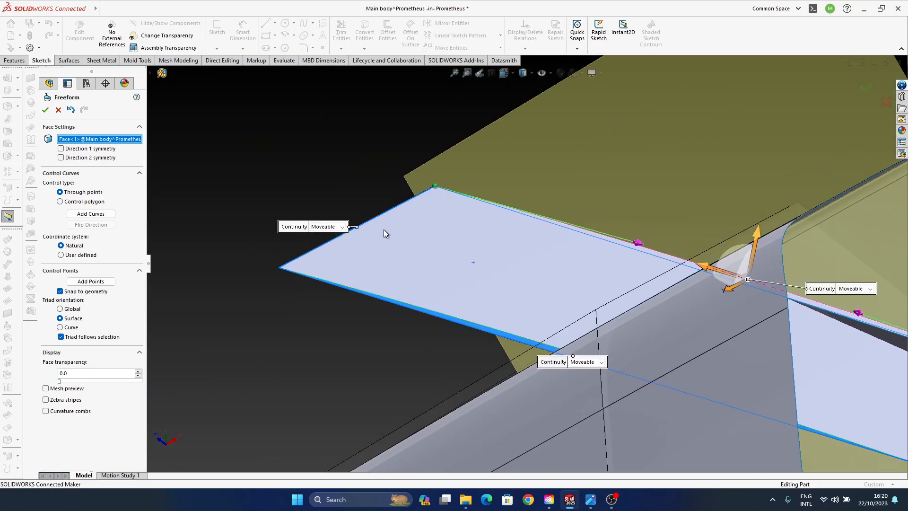
click(367, 221)
middle_drag(403, 260, 519, 273)
click(422, 271)
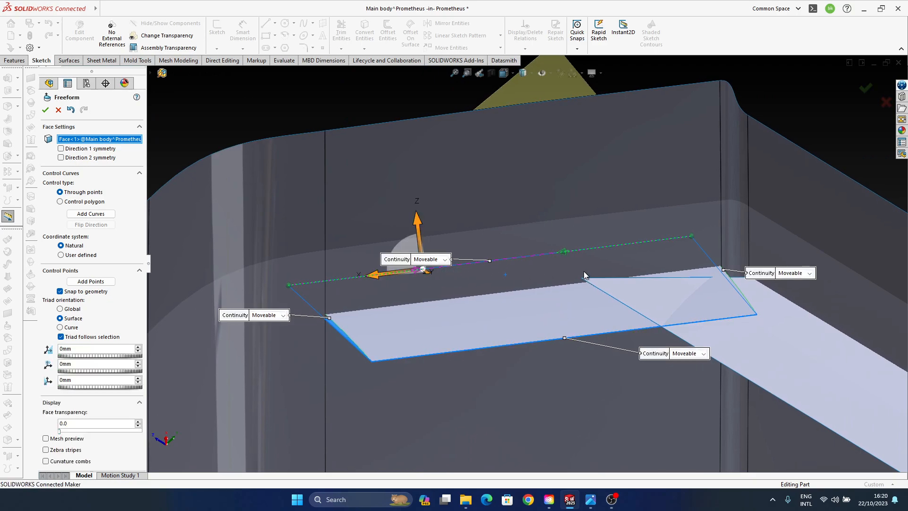
click(490, 261)
drag(490, 222, 488, 210)
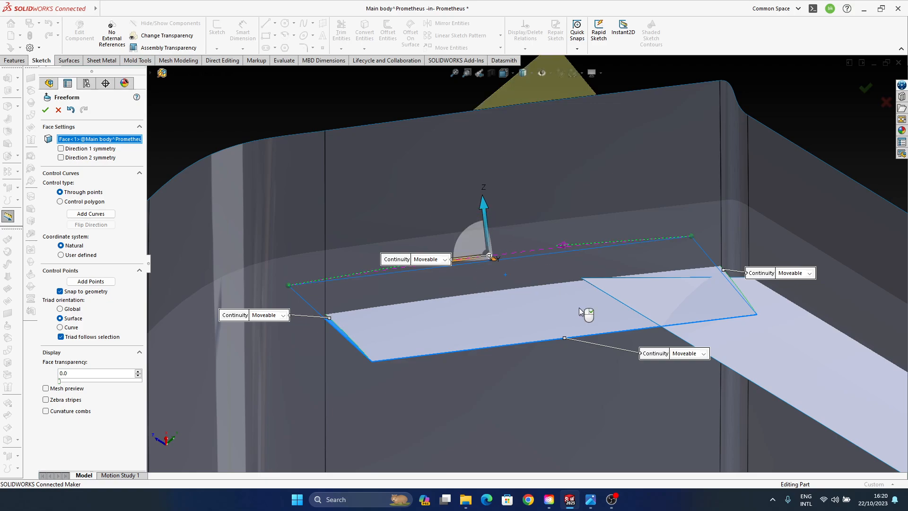
- Bow the short edge nearest offset surface --14 slightly along Z using its midpoint and control arrows, and accept the Freeform
click(607, 333)
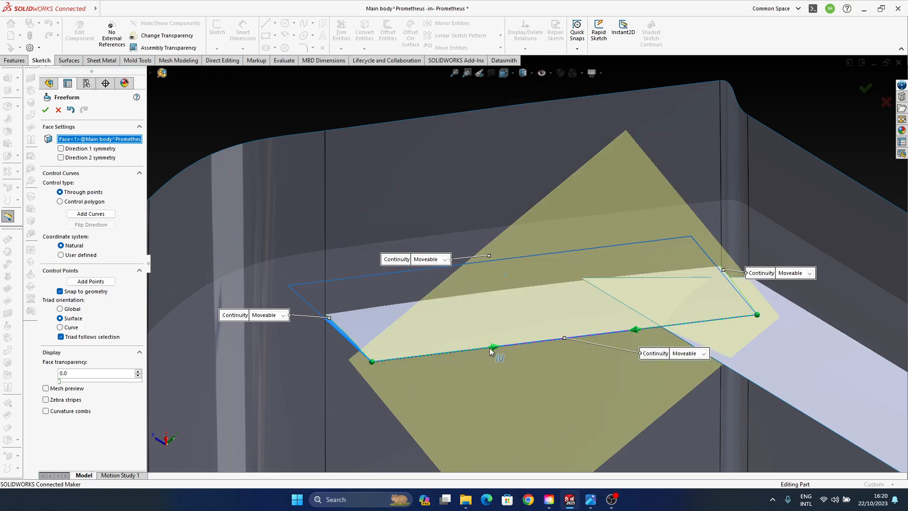
click(492, 347)
click(564, 338)
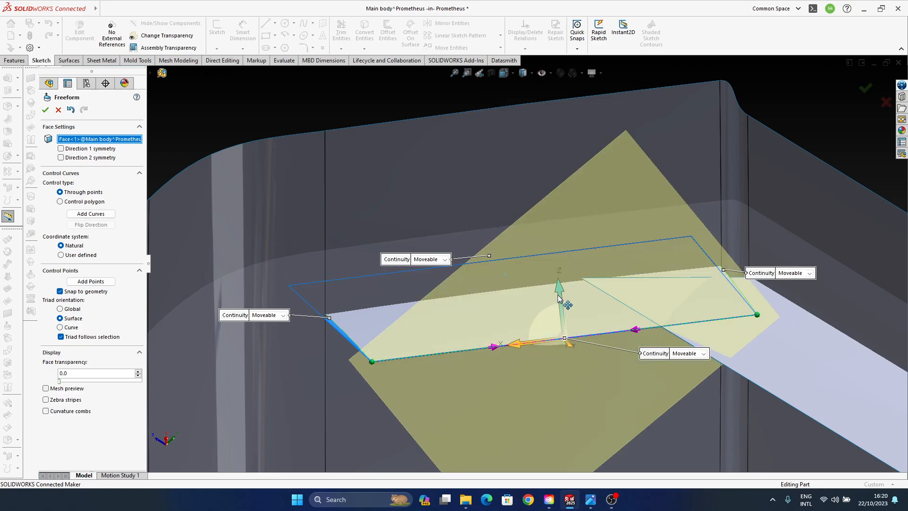
drag(557, 294, 558, 283)
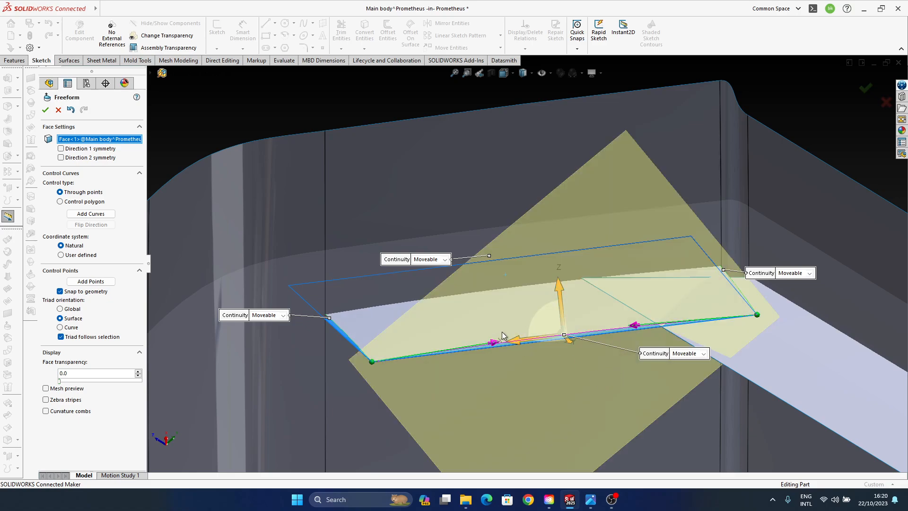
middle_drag(503, 336, 855, 140)
click(861, 90)
- Try to apply a Freeform to the long offset surface --14
scroll(538, 262, up, 4)
mouse_move(538, 261)
middle_down()
mouse_move(449, 288)
mouse_move(480, 347)
mouse_move(476, 399)
mouse_move(503, 432)
mouse_move(483, 430)
mouse_move(496, 288)
mouse_move(475, 343)
mouse_move(529, 316)
mouse_move(427, 316)
mouse_move(463, 334)
mouse_move(535, 314)
mouse_move(483, 263)
mouse_move(742, 364)
mouse_move(575, 313)
mouse_move(616, 292)
mouse_move(486, 302)
mouse_move(454, 359)
mouse_move(477, 345)
mouse_move(421, 286)
mouse_move(414, 299)
mouse_move(395, 291)
middle_up()
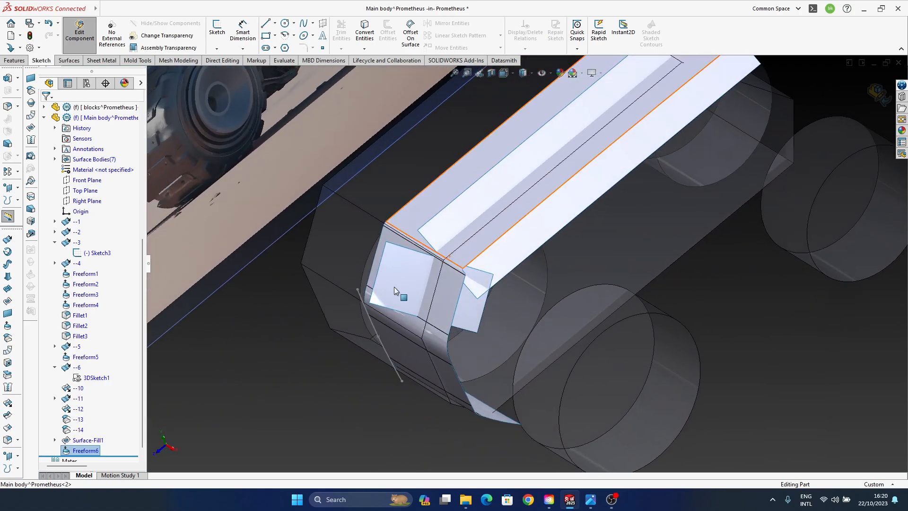
ctrl+middle_drag(577, 245, 558, 277)
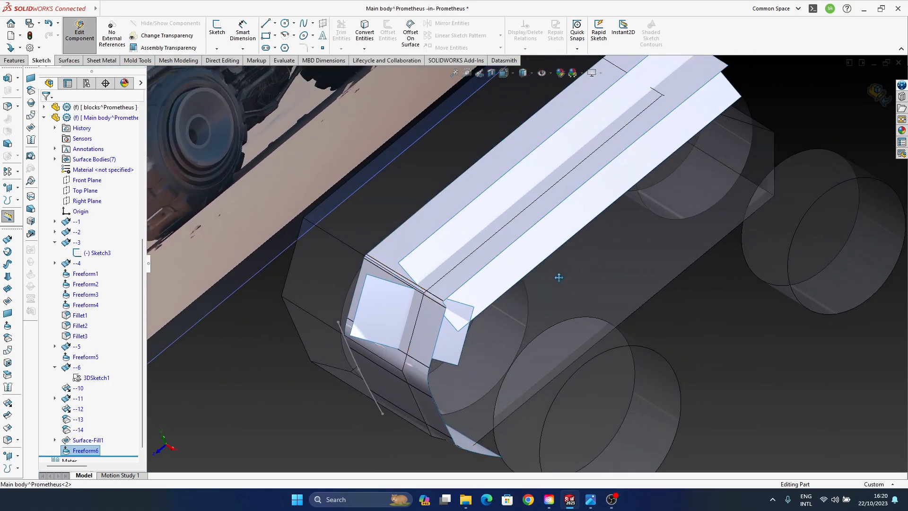
click(541, 242)
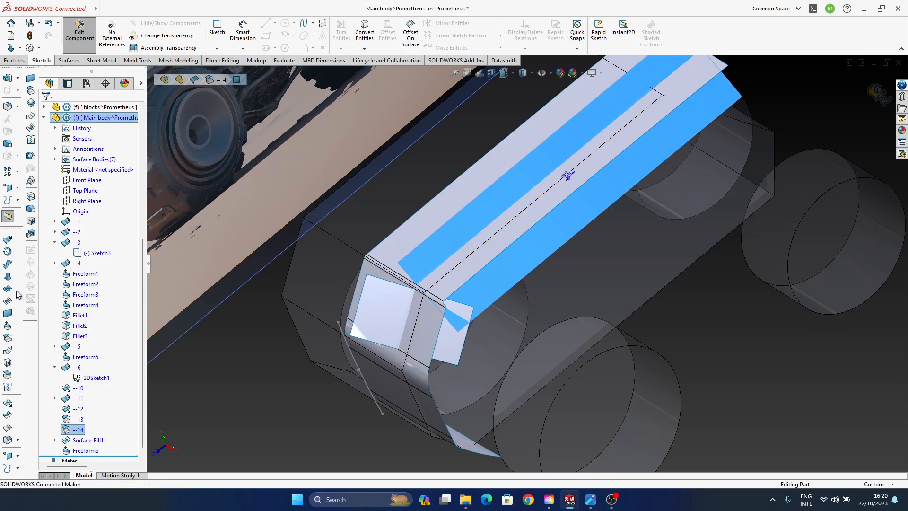
click(9, 337)
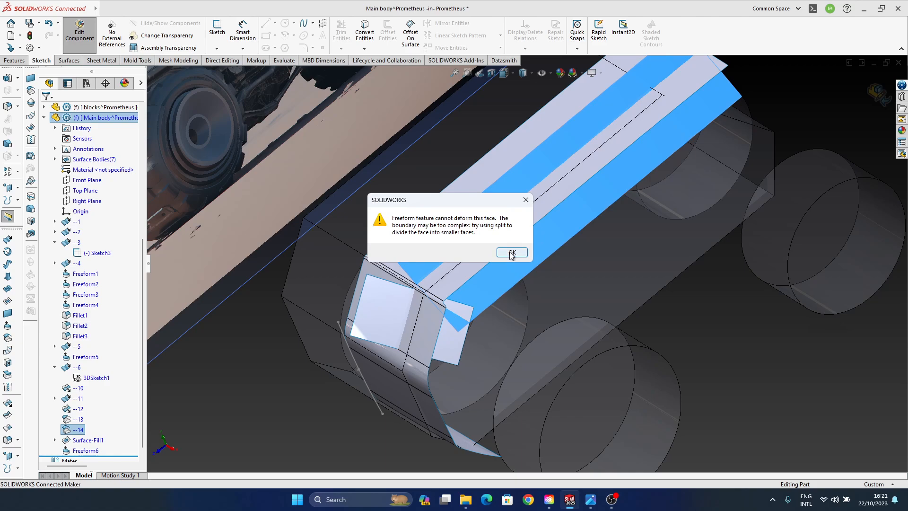
click(512, 253)
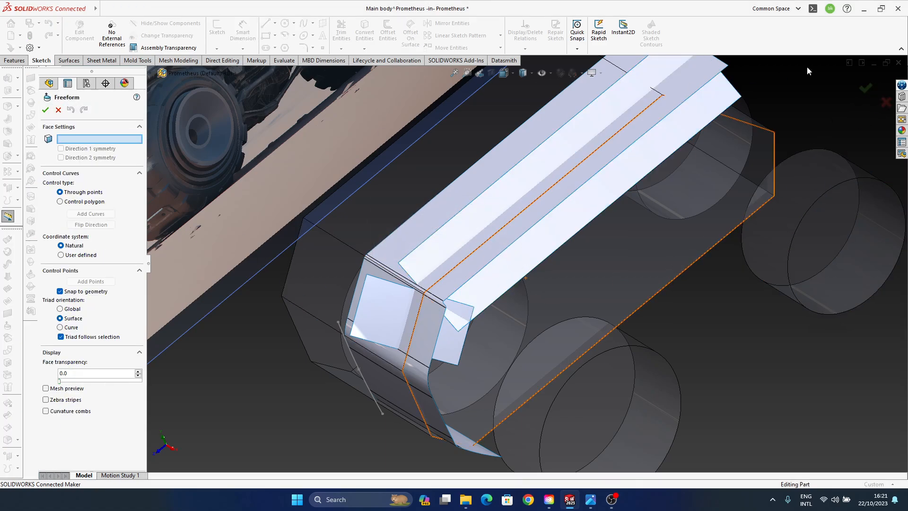
click(887, 103)
- Leave the Freeform and start a new 3D sketch on the main body at the long offset surface --14
ctrl+middle_drag(523, 265, 485, 289)
middle_drag(406, 330, 508, 284)
click(521, 254)
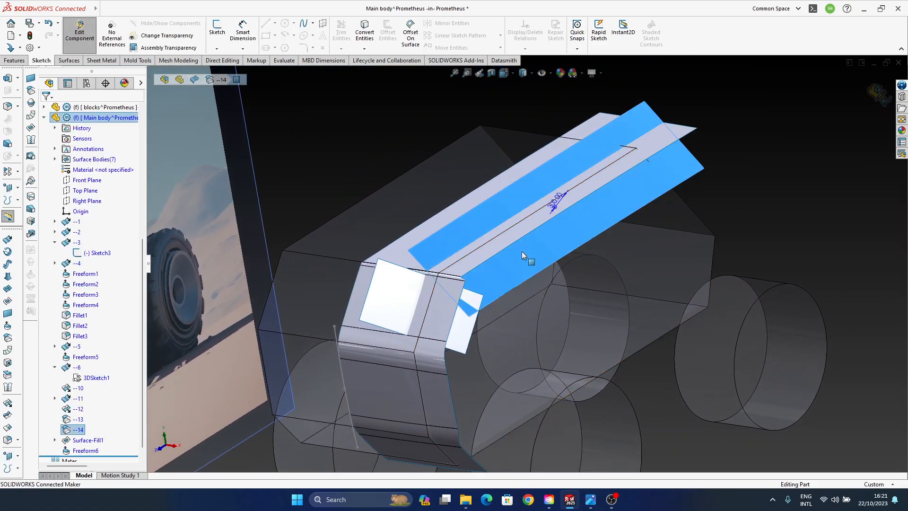
click(364, 49)
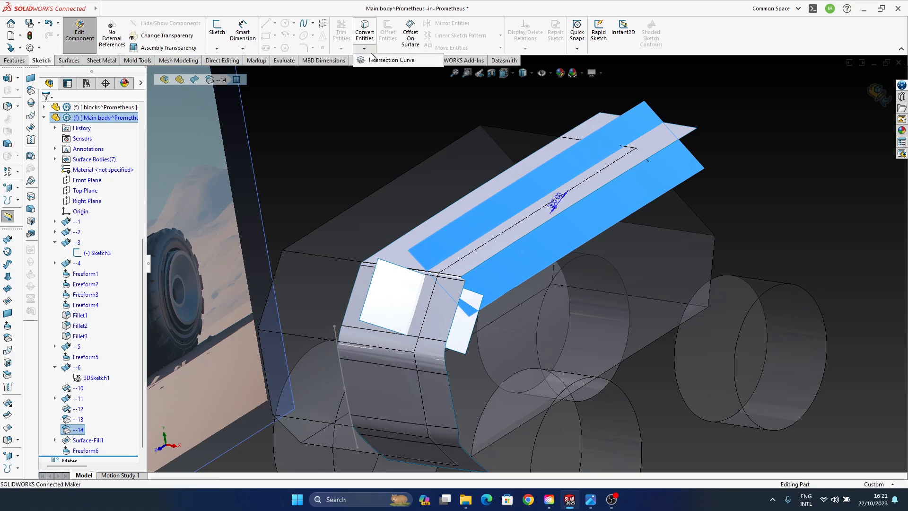
click(217, 48)
click(235, 60)
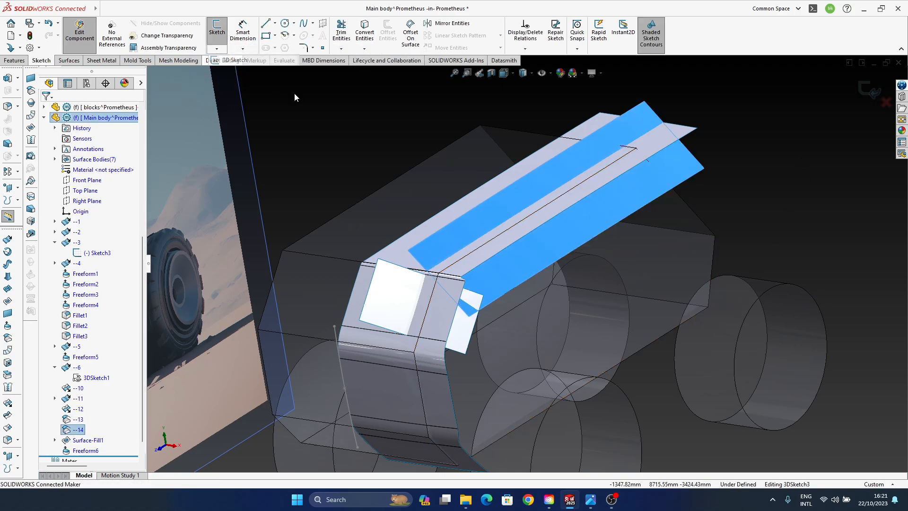
- Convert the boundary edges of the long offset surface --14 into the 3D sketch and exit the sketch
click(695, 155)
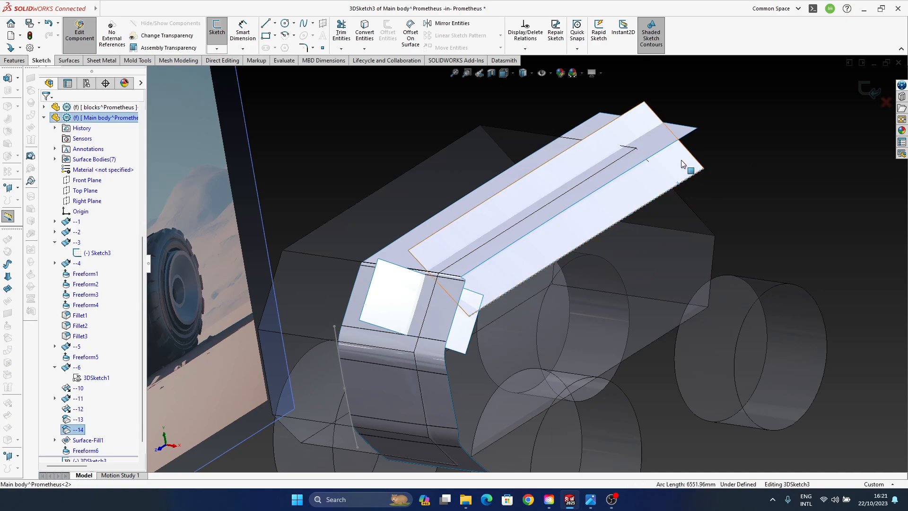
click(685, 167)
click(692, 181)
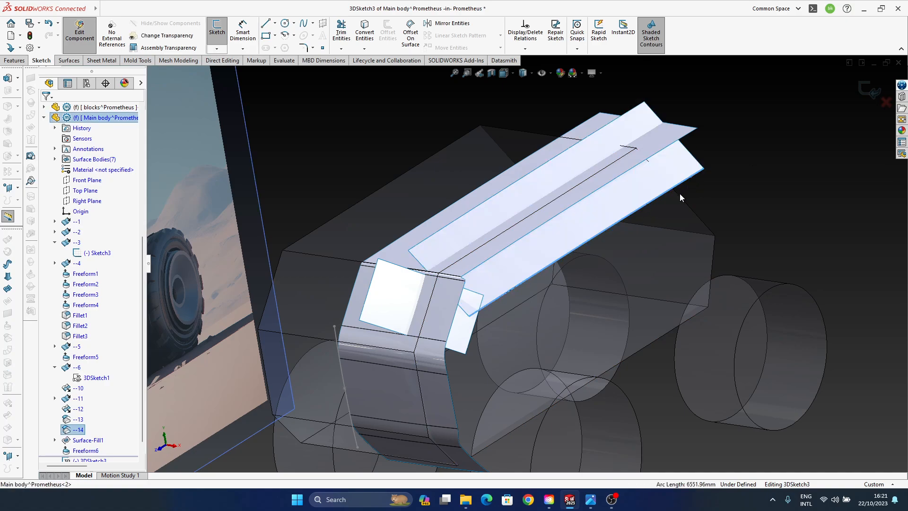
ctrl+click(687, 150)
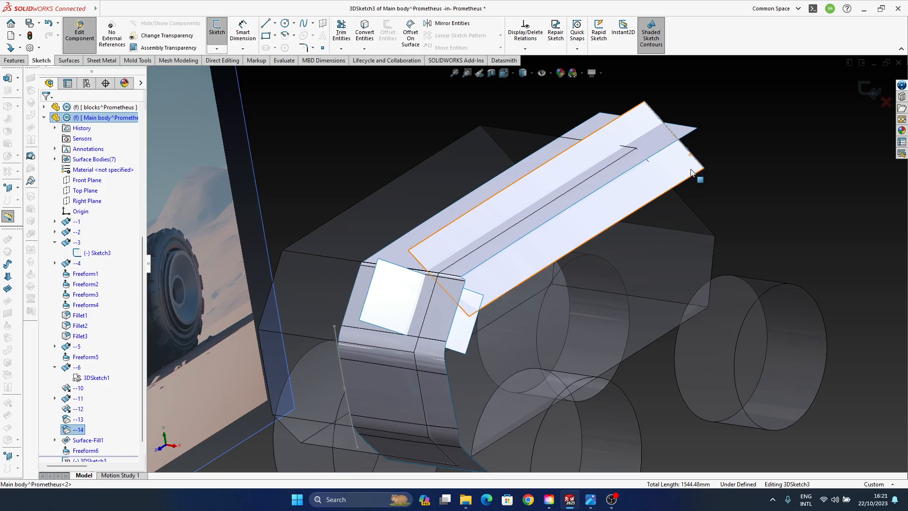
ctrl+click(692, 176)
ctrl+click(466, 313)
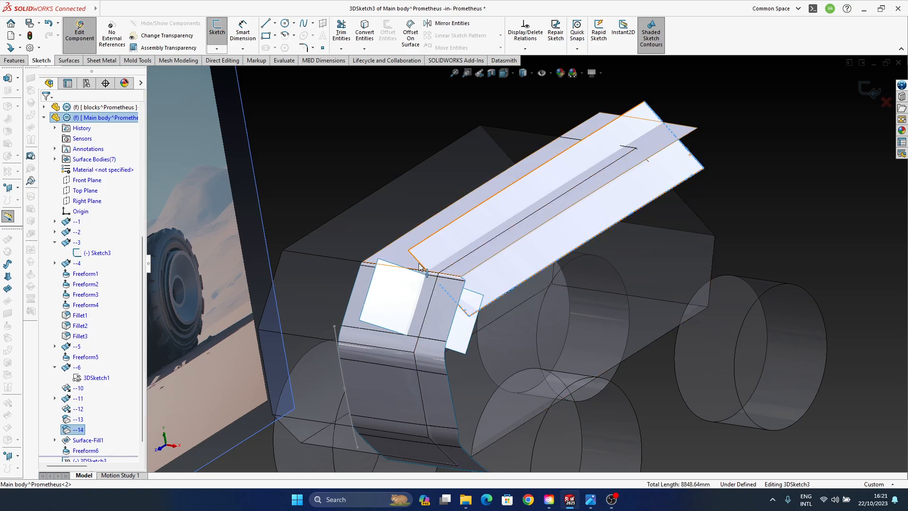
ctrl+click(425, 242)
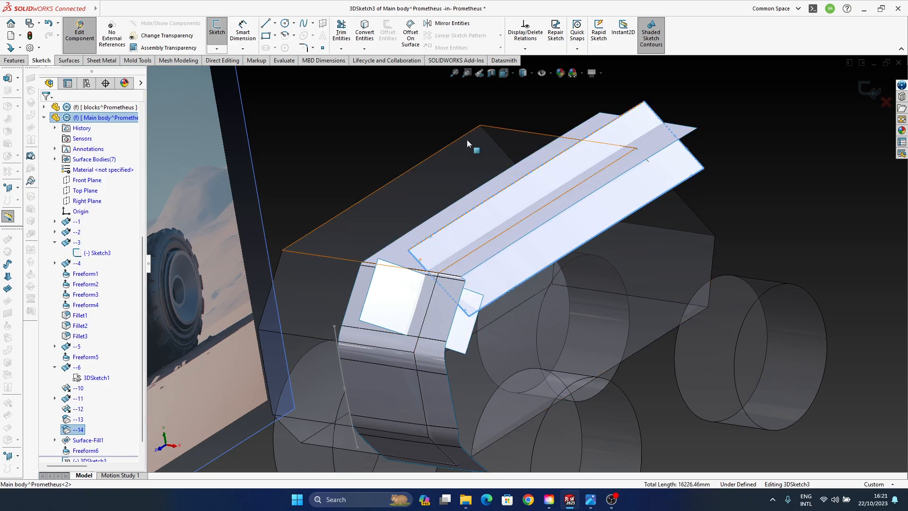
click(363, 33)
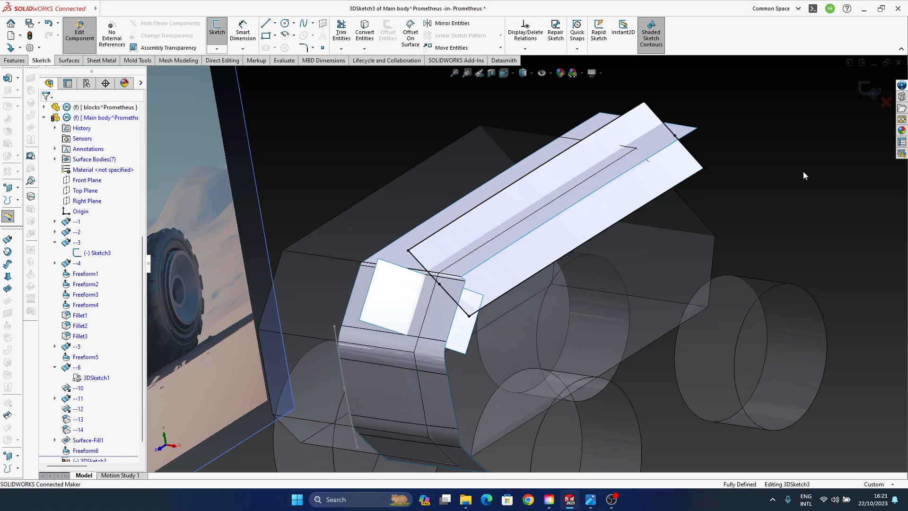
click(881, 98)
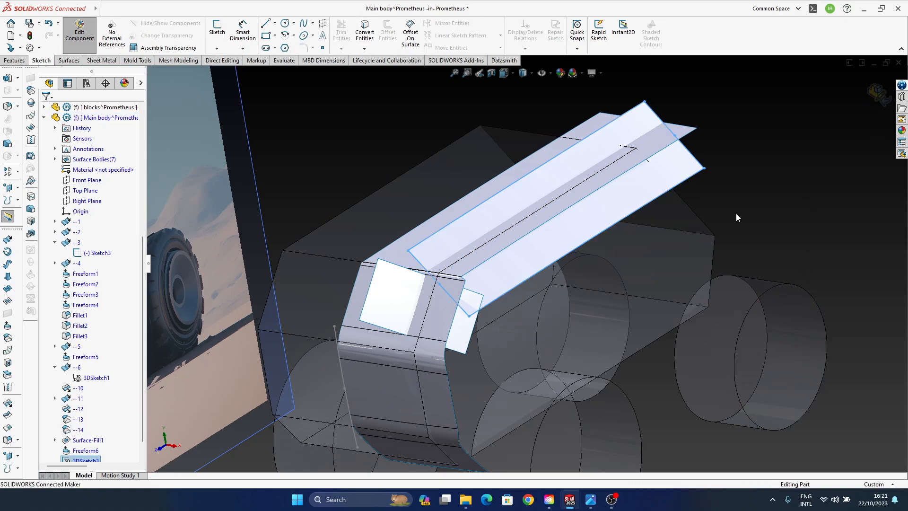
- Hide the long offset surface --14 so that only its converted outline remains
click(797, 186)
click(78, 430)
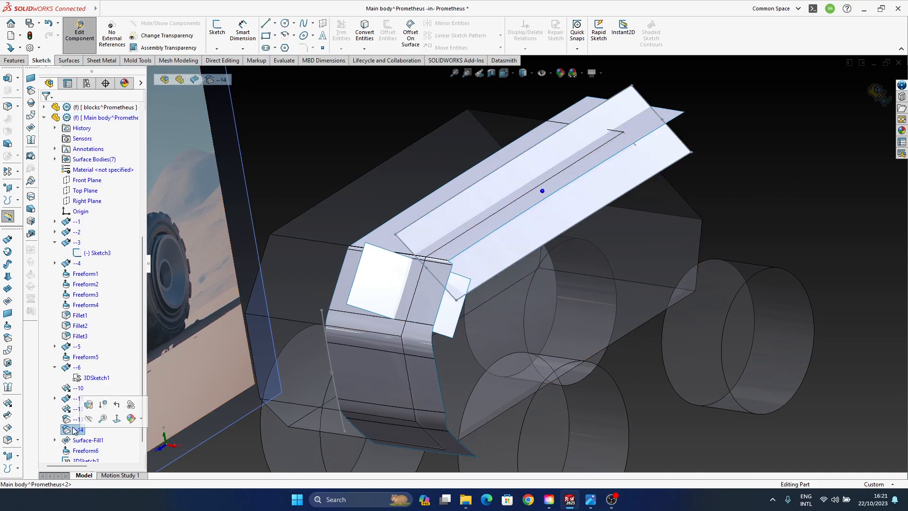
click(668, 152)
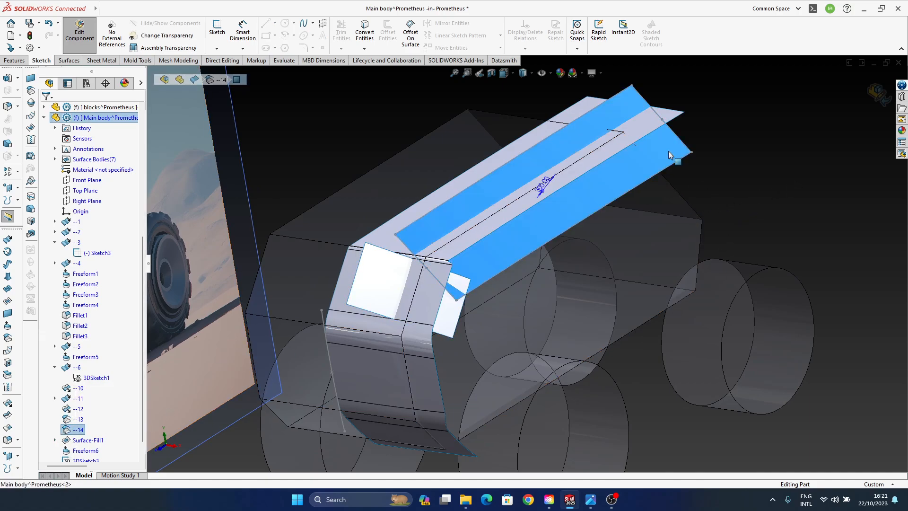
click(745, 266)
click(79, 429)
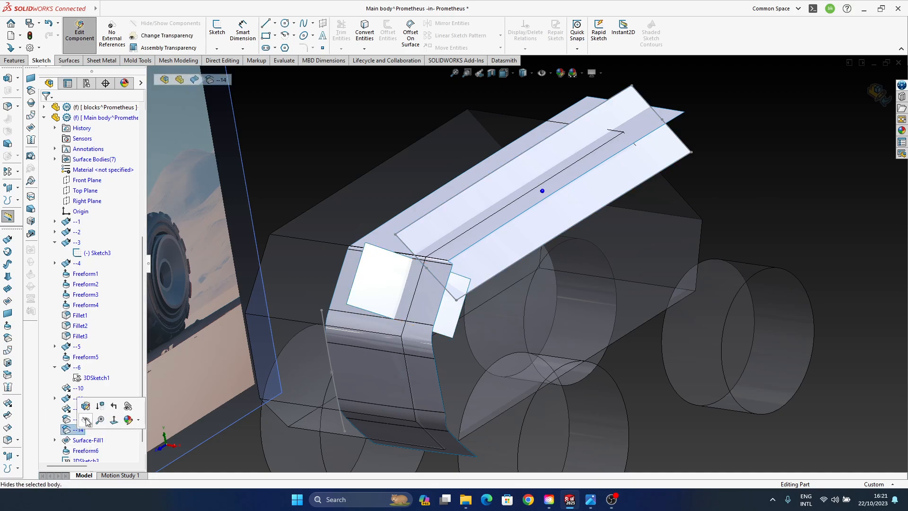
click(86, 421)
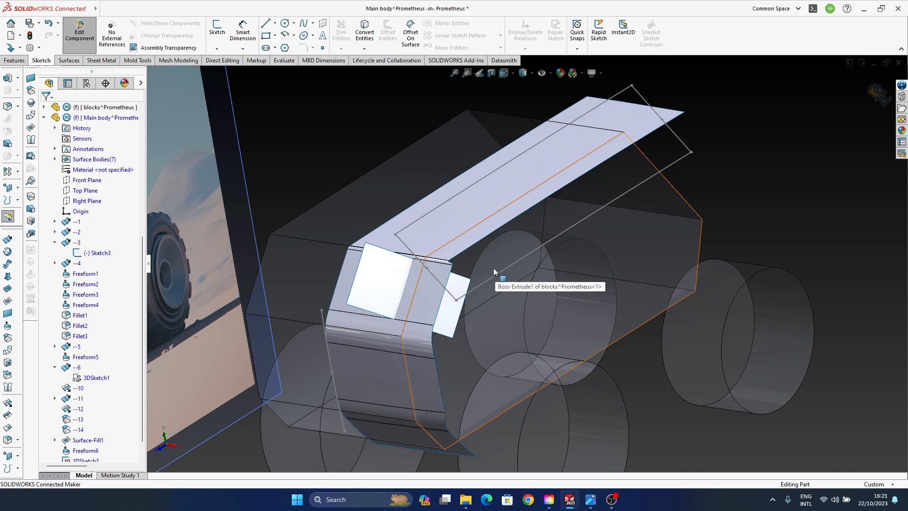
- Undo the hiding of surface --14 and the edge conversion, returning to the empty 3D sketch
key(ctrl+z)
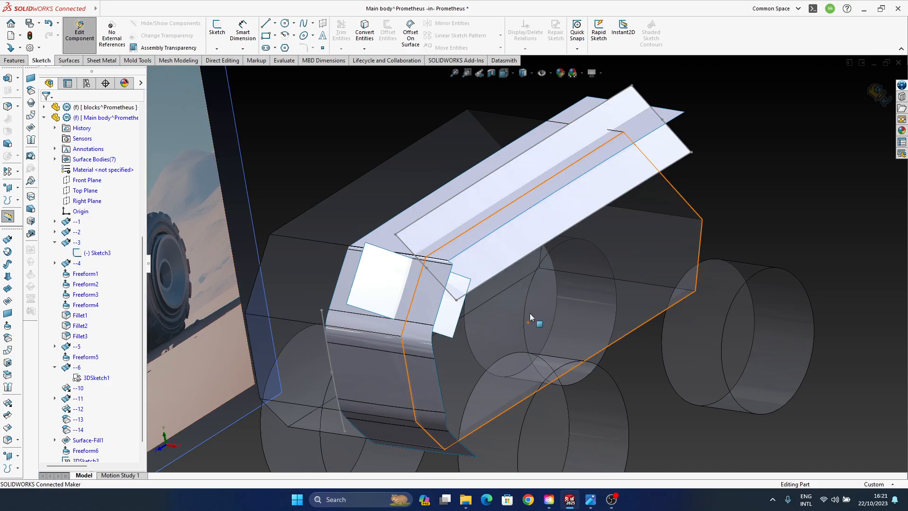
key(ctrl+z)
key(ctrl+z)
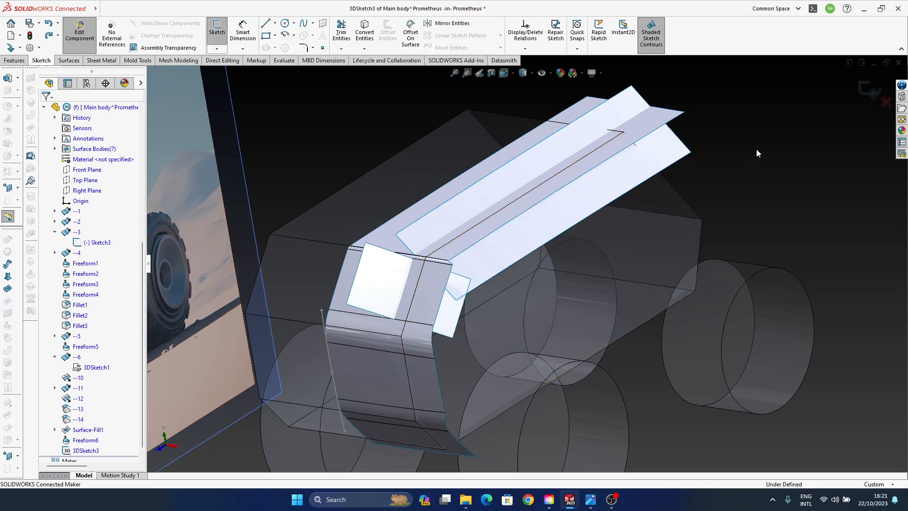
- Draw a closed four-line outline through the corners of the long offset surface --14 and exit the 3D sketch
click(266, 24)
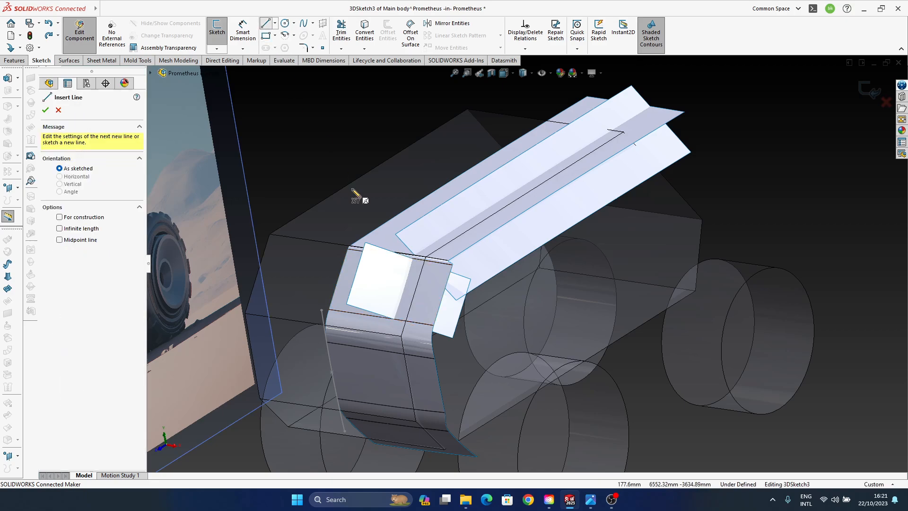
click(395, 235)
click(456, 299)
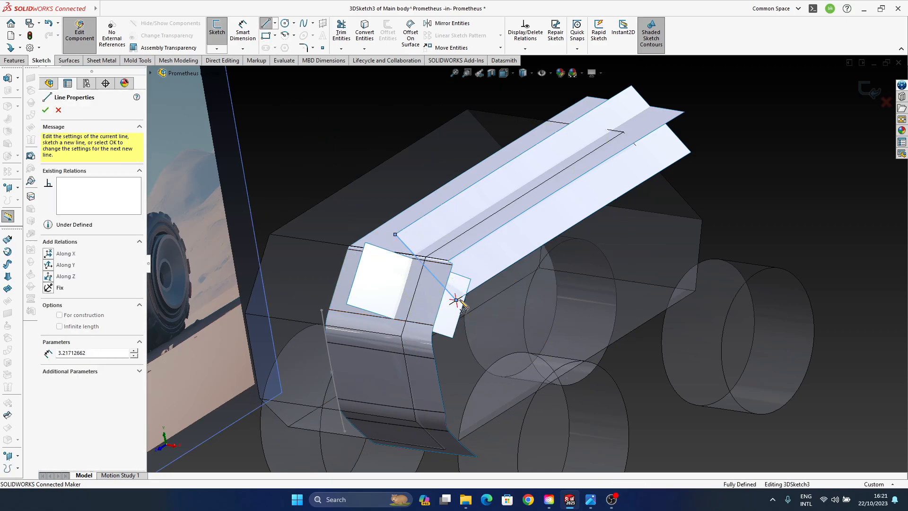
click(691, 151)
click(632, 85)
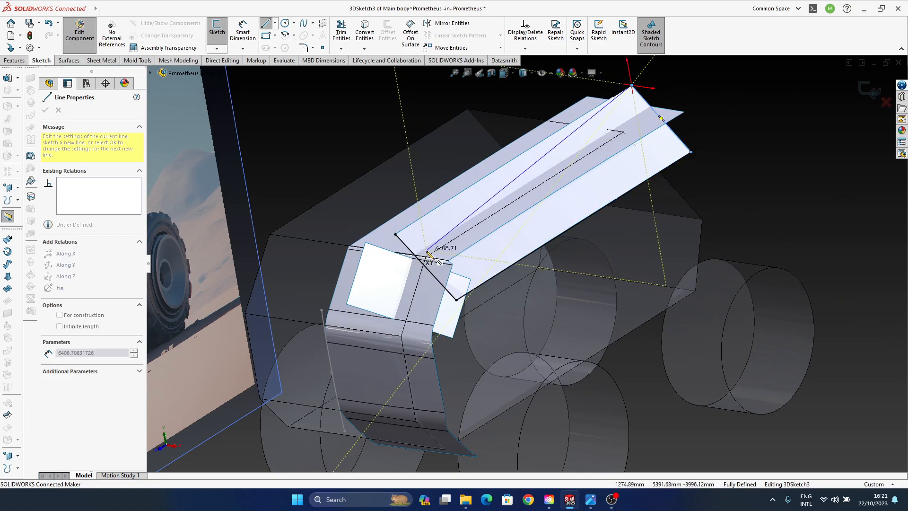
click(395, 235)
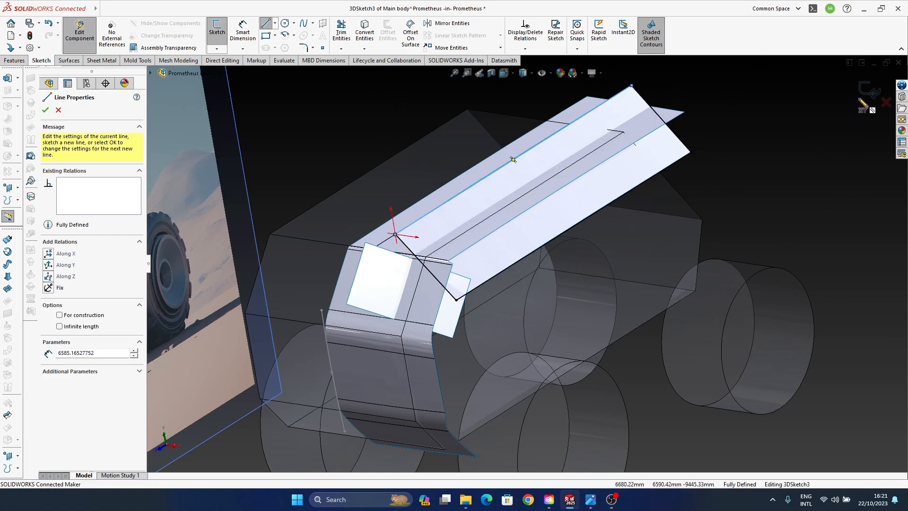
key(Escape)
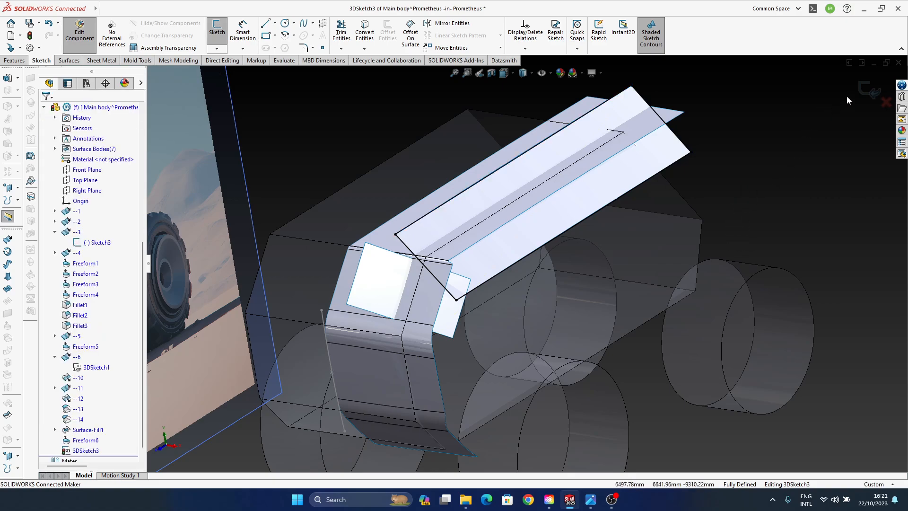
click(869, 91)
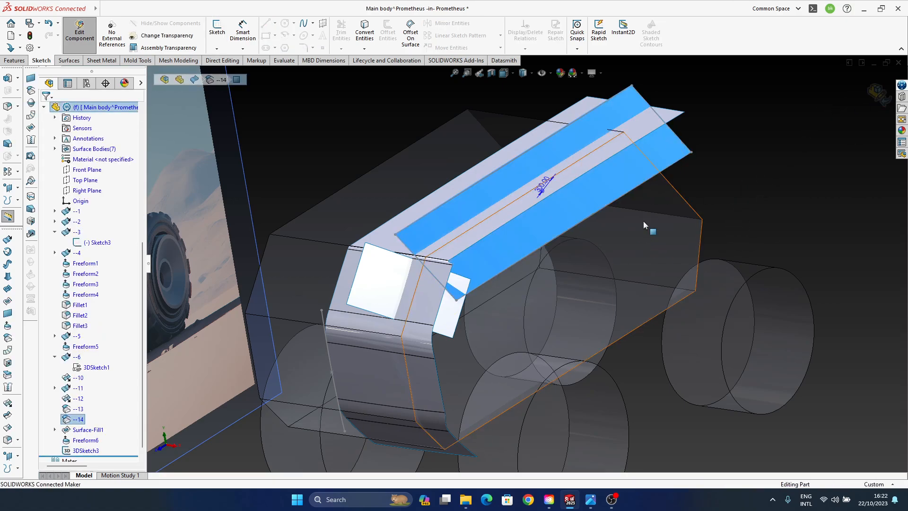
- Hide offset surface --14 and create a filled surface bounded by the four-line 3D sketch
click(78, 419)
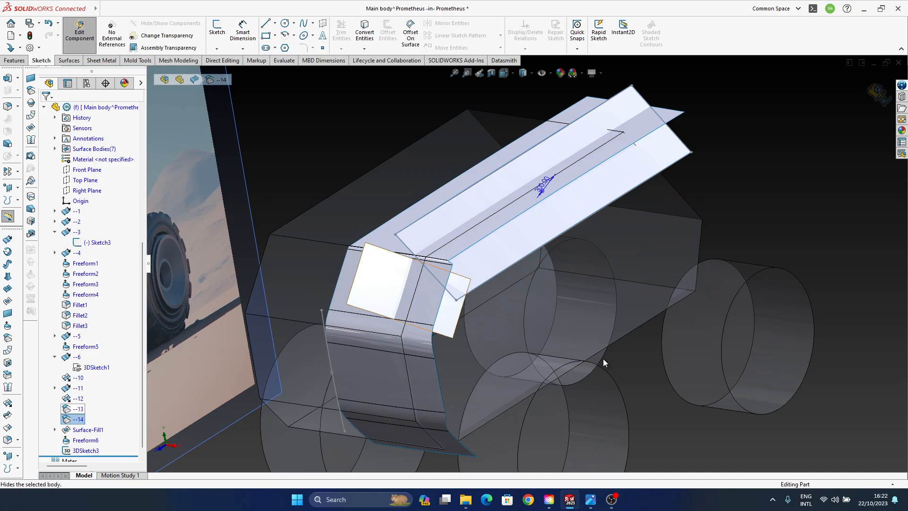
click(785, 246)
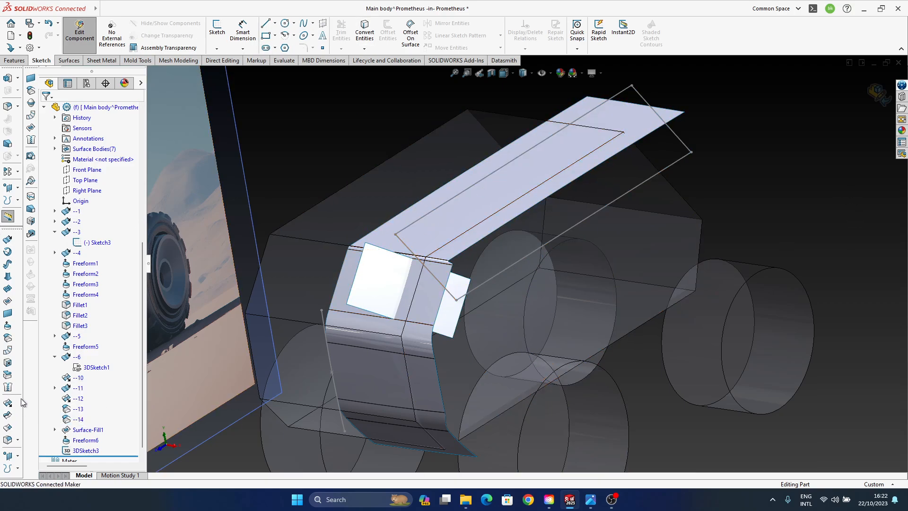
click(7, 277)
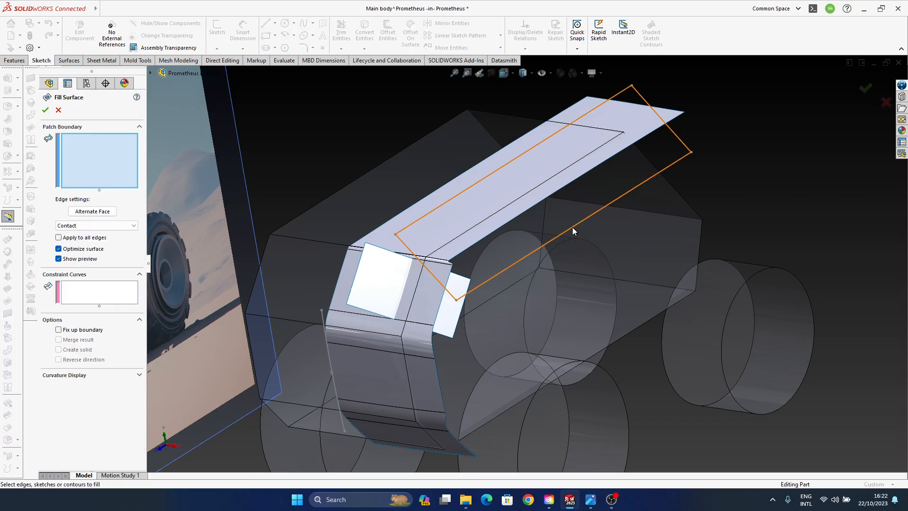
click(574, 230)
click(860, 92)
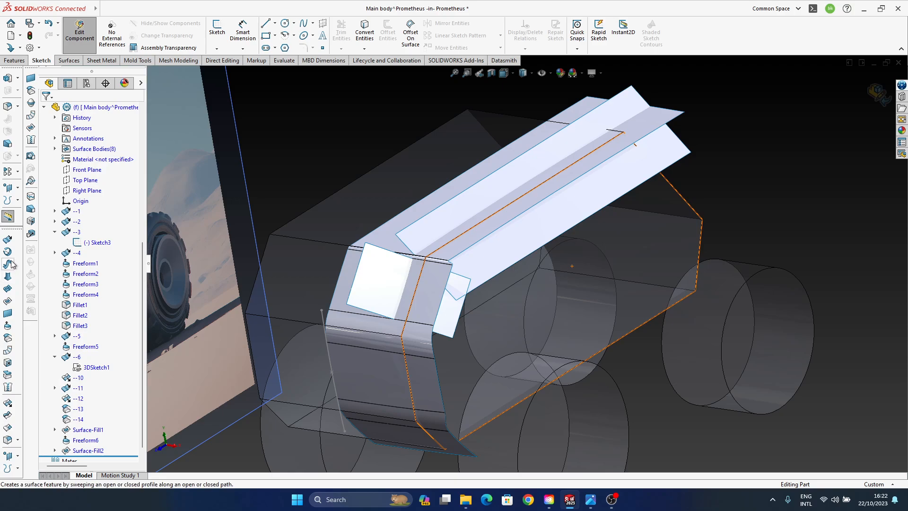
- Start a Freeform on the new long filled surface and make its short edge farthest from the small Freeform6 surface Moveable
click(9, 276)
click(557, 230)
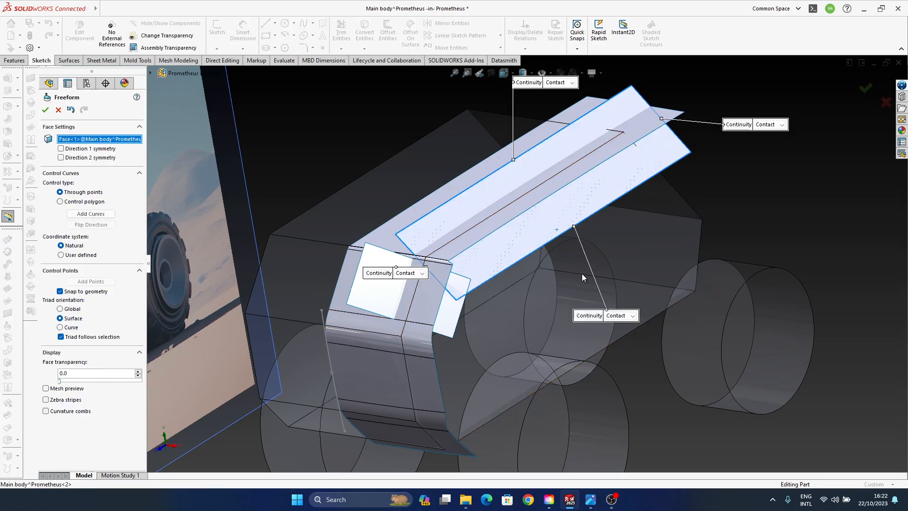
ctrl+middle_drag(531, 275, 569, 257)
scroll(648, 207, down, 3)
click(657, 194)
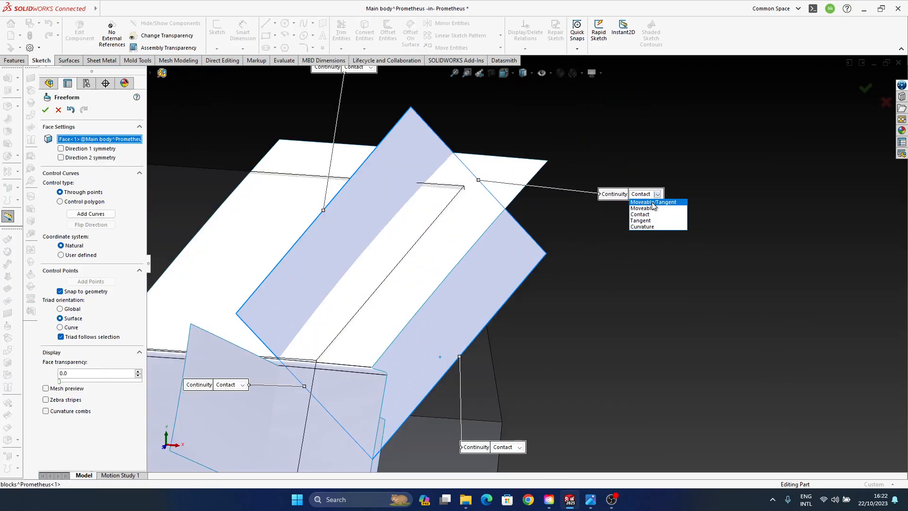
click(653, 209)
- Set the continuity of the other three edges of the long filled surface to Moveable
ctrl+middle_drag(408, 206, 516, 226)
scroll(517, 225, up, 1)
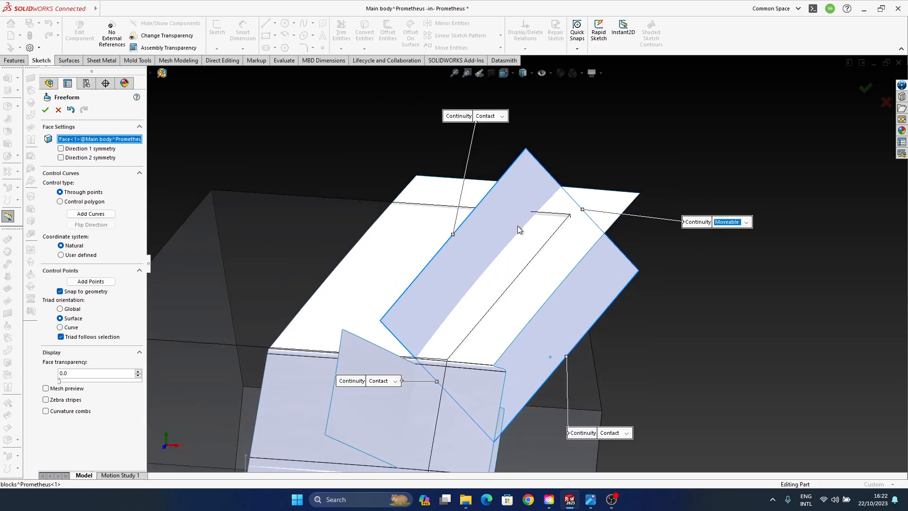
click(489, 116)
click(497, 133)
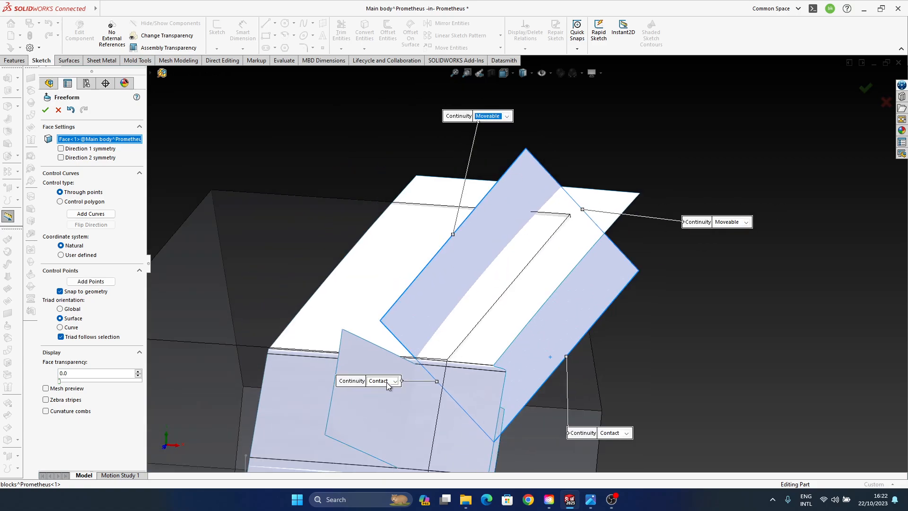
click(387, 382)
click(608, 436)
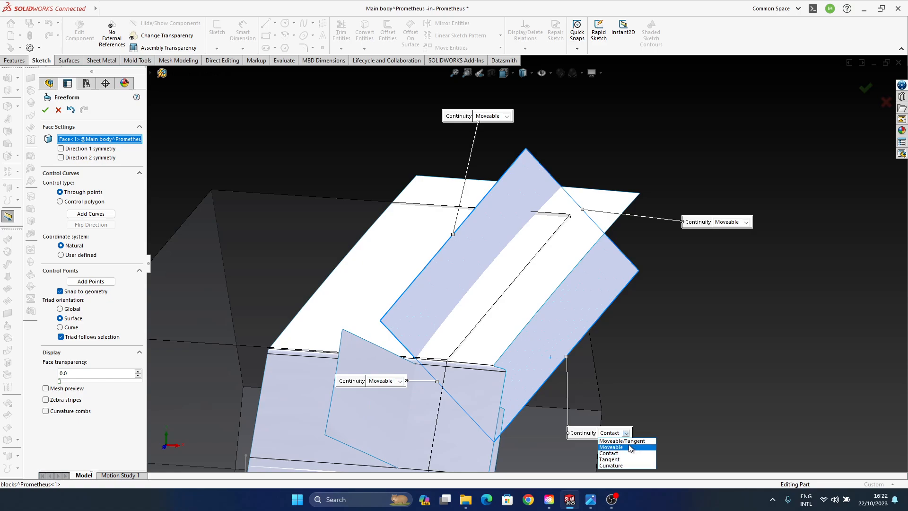
click(629, 462)
- Try to bow the far short edge by pulling both control arrows together along Z, and undo the pull
ctrl+middle_drag(513, 333, 502, 298)
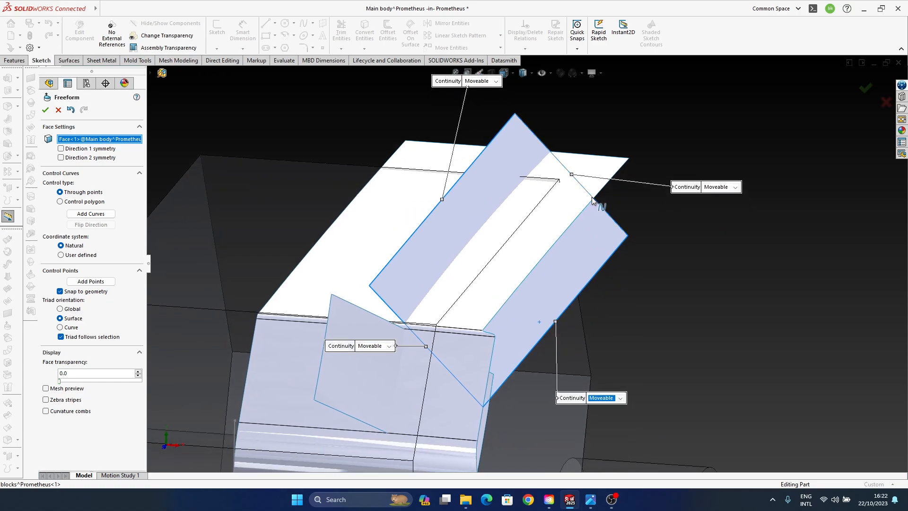
click(548, 149)
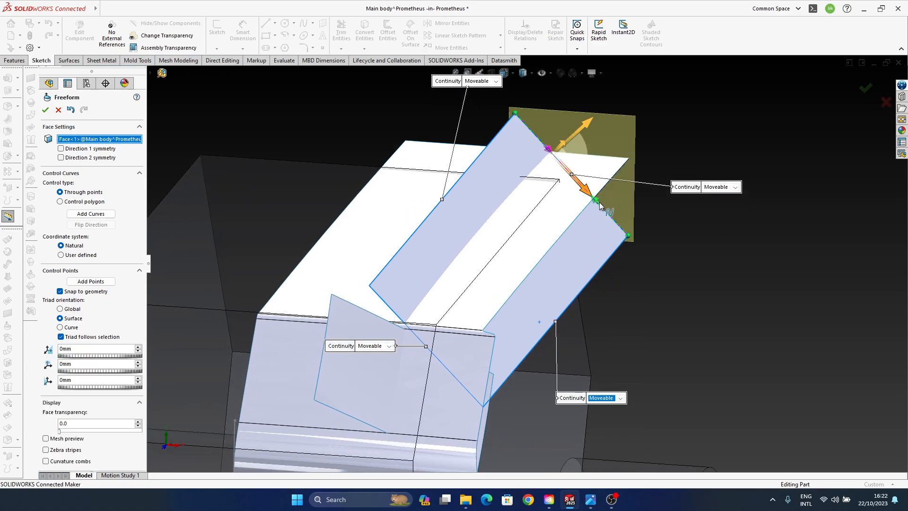
ctrl+click(598, 202)
middle_drag(578, 225, 543, 216)
scroll(552, 205, down, 4)
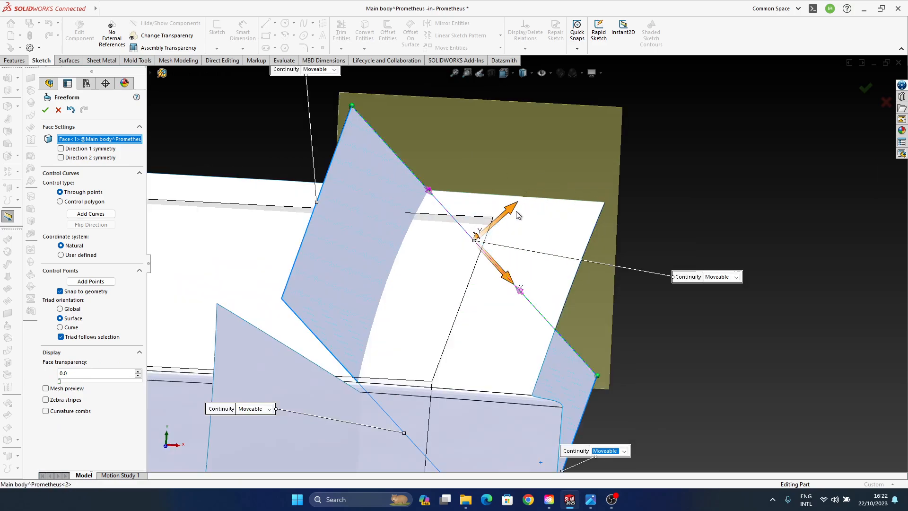
drag(518, 215, 506, 235)
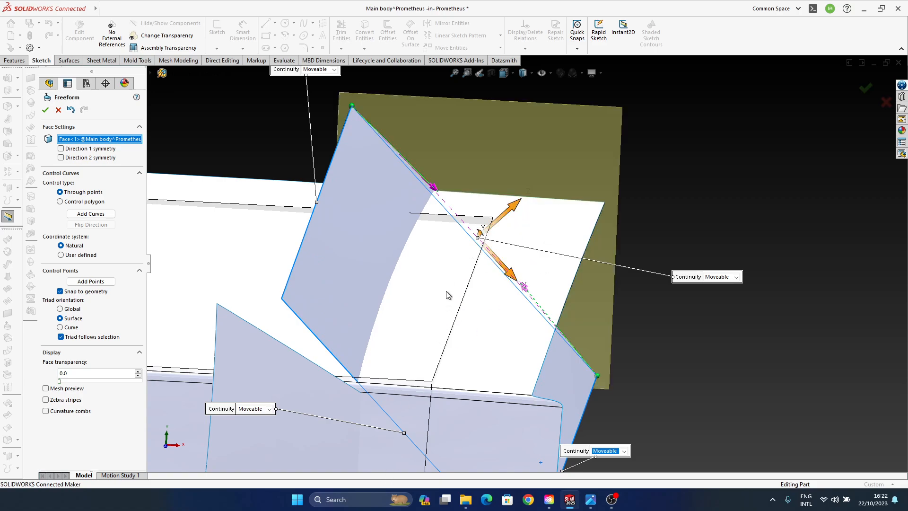
click(70, 109)
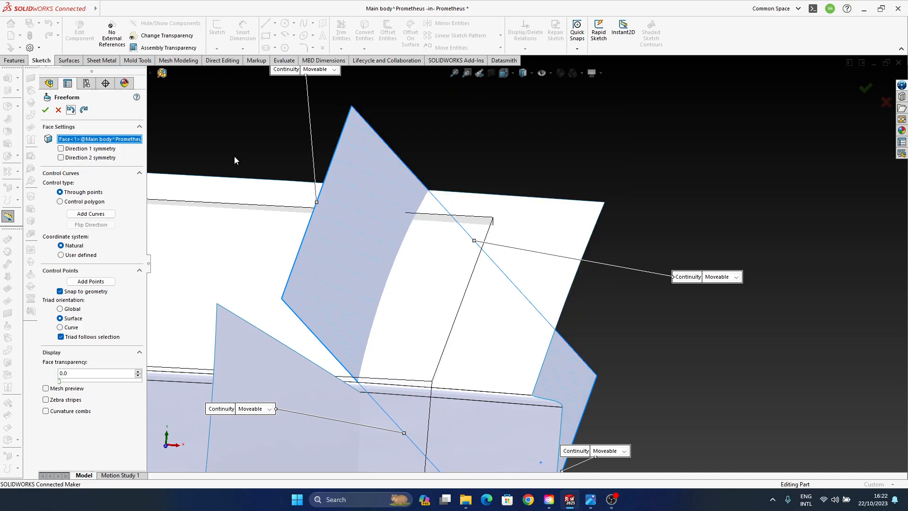
- Bow the long filled surface's far short edge outward along Z by about 24 mm, pulling both its control arrows together
click(463, 229)
click(519, 292)
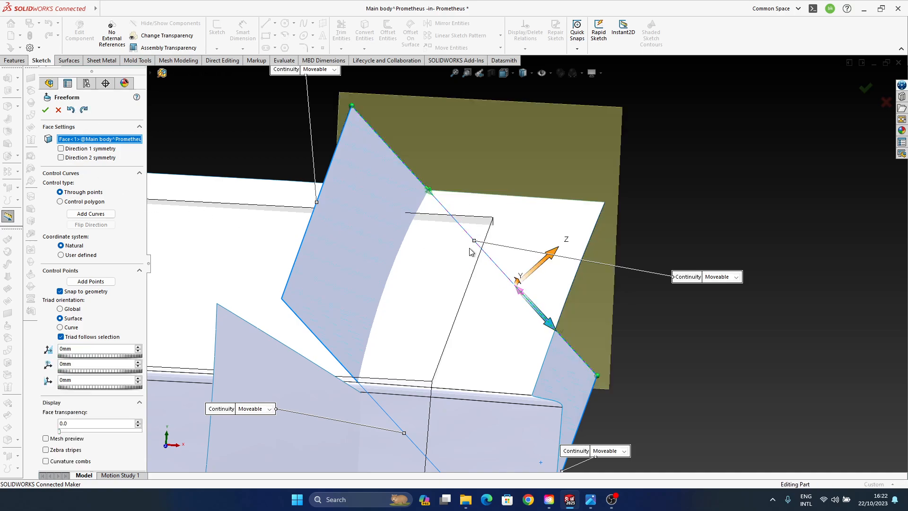
click(426, 190)
drag(511, 211, 516, 207)
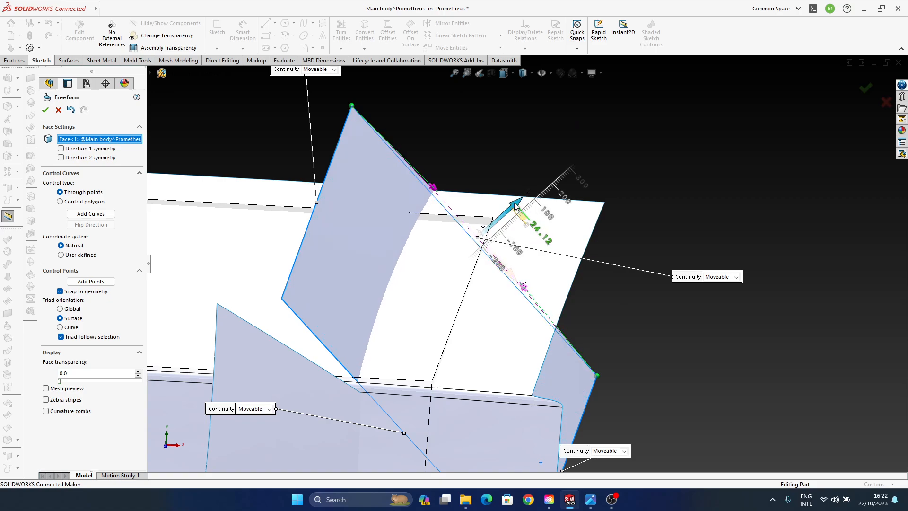
- Bow the opposite short edge of the filled surface slightly outward along Z using both control arrows together
scroll(490, 249, up, 1)
click(435, 421)
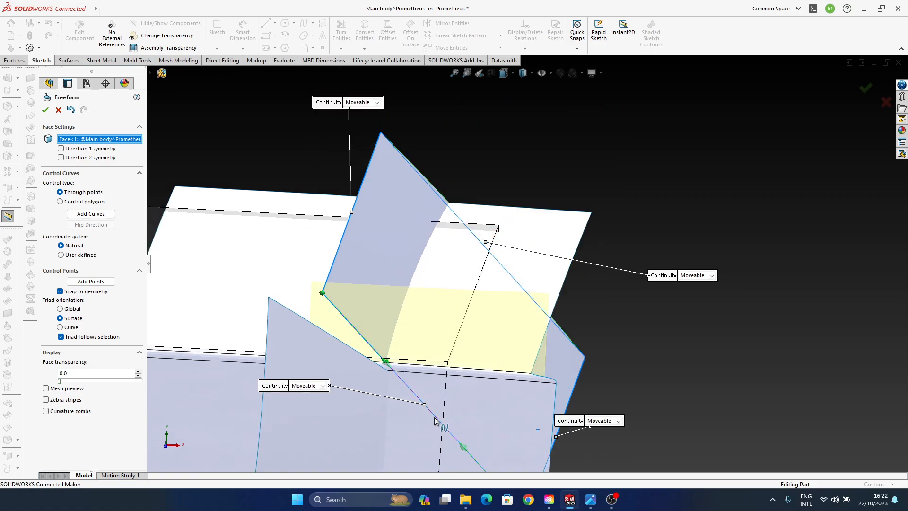
click(387, 362)
click(465, 448)
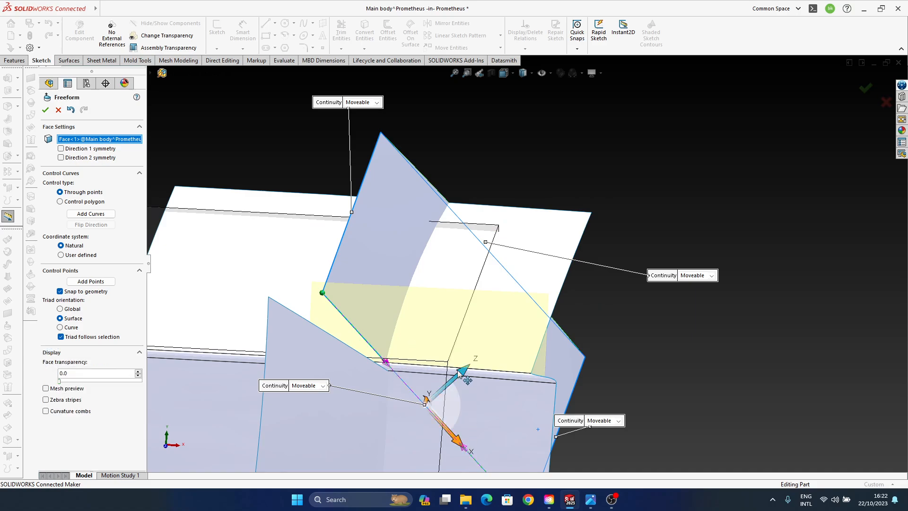
drag(467, 380, 472, 375)
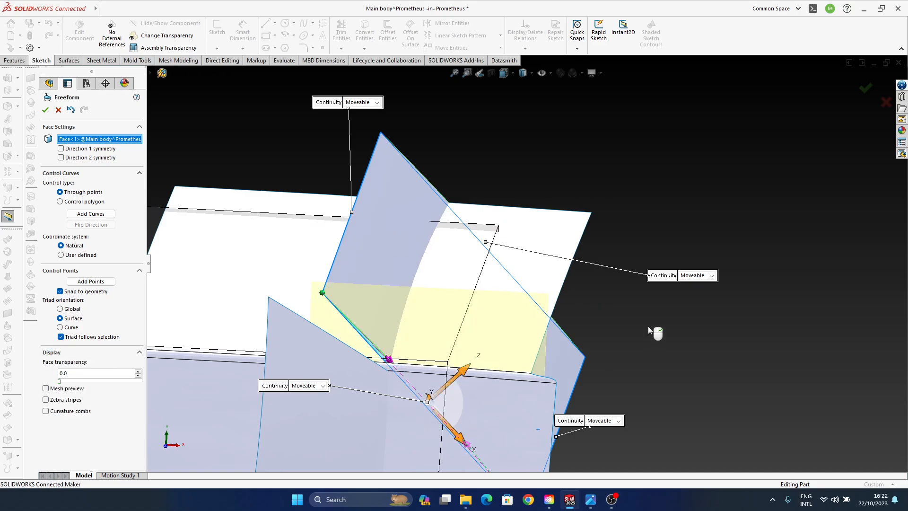
- Bow the upper long edge of the filled surface outward along Z by about 20 mm
click(350, 232)
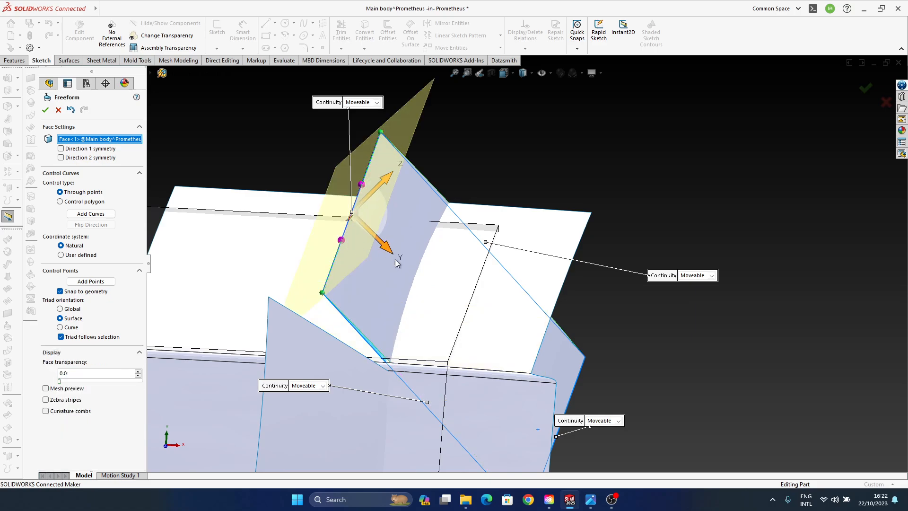
middle_drag(395, 263, 381, 206)
drag(375, 188, 380, 184)
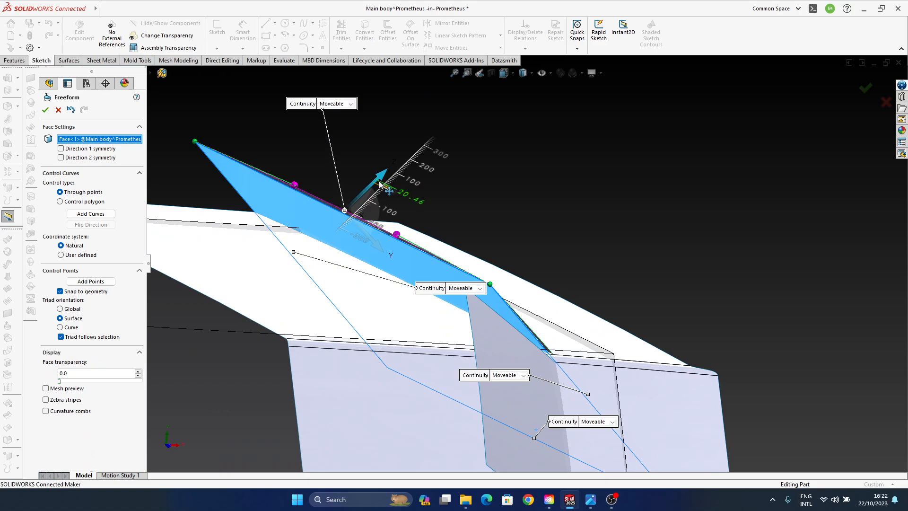
- Bow the remaining lower long edge slightly outward along Z with both control arrows, and finish the Freeform
middle_drag(445, 265, 422, 248)
click(549, 362)
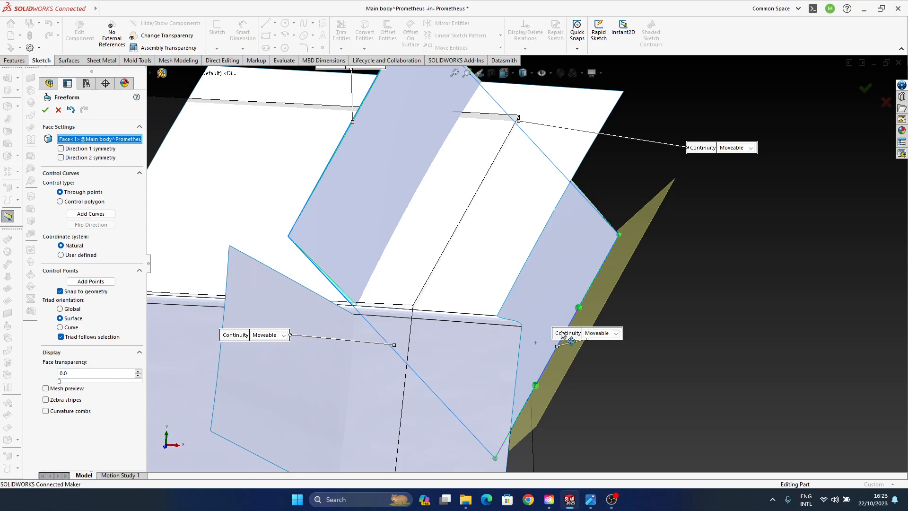
ctrl+middle_drag(540, 334, 515, 343)
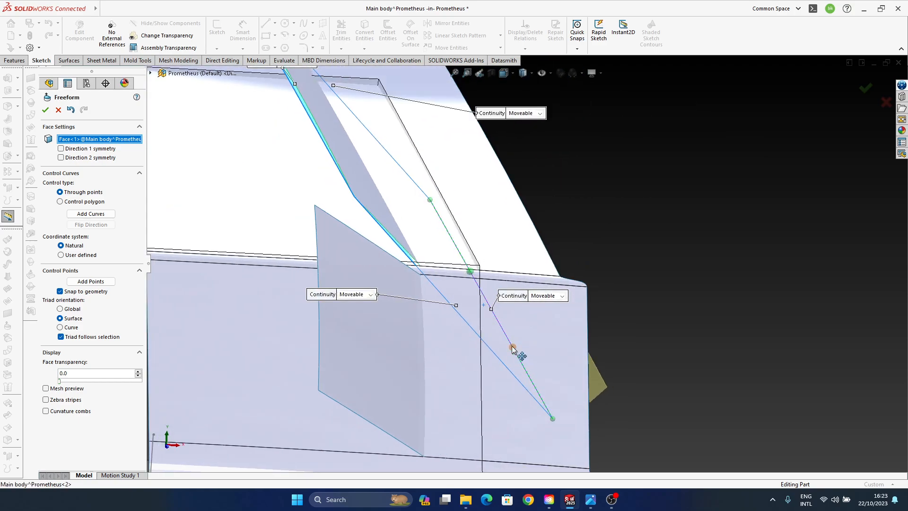
click(512, 349)
ctrl+click(471, 273)
drag(530, 285, 534, 281)
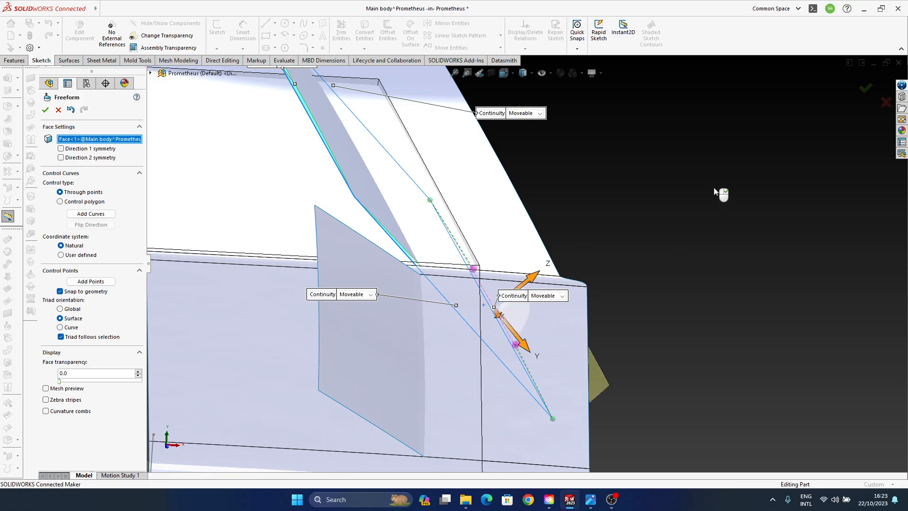
click(865, 90)
- Examine how the bulged surfaces meet and overlap around the upper front corner of the main body
middle_drag(481, 283, 501, 293)
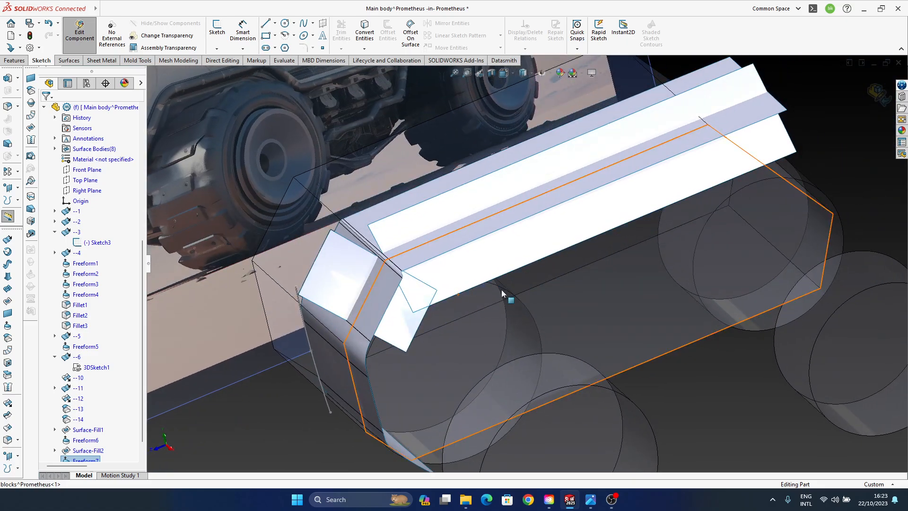
middle_drag(417, 306, 399, 316)
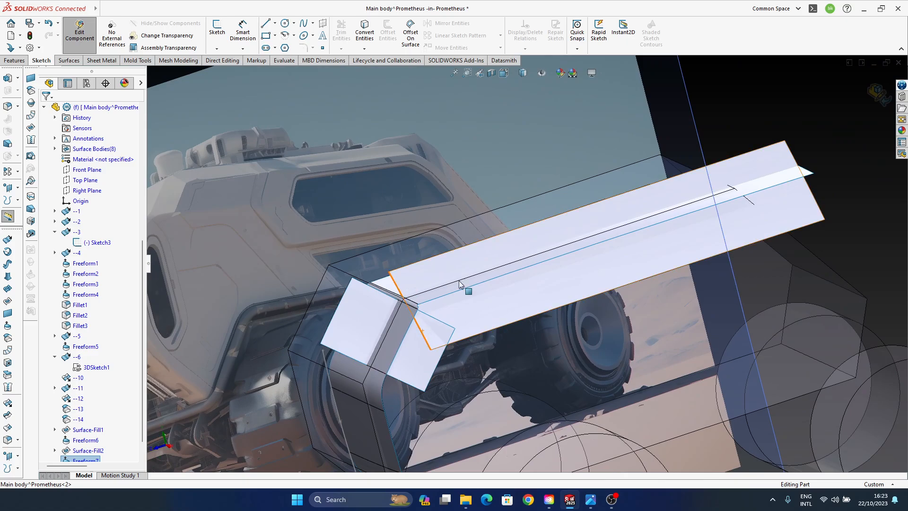
middle_drag(465, 287, 703, 298)
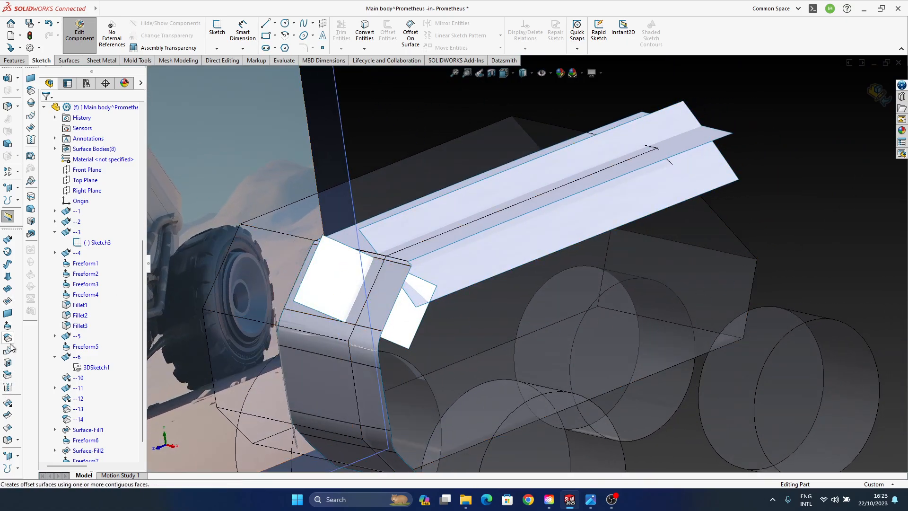
ctrl+middle_drag(397, 298, 486, 288)
click(494, 282)
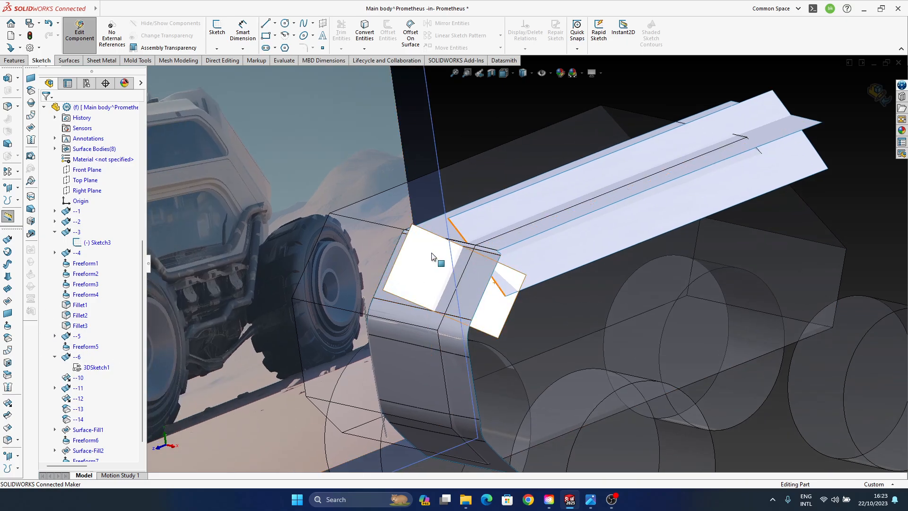
click(455, 339)
middle_drag(456, 339, 537, 382)
ctrl+middle_drag(537, 382, 602, 402)
middle_drag(601, 402, 462, 341)
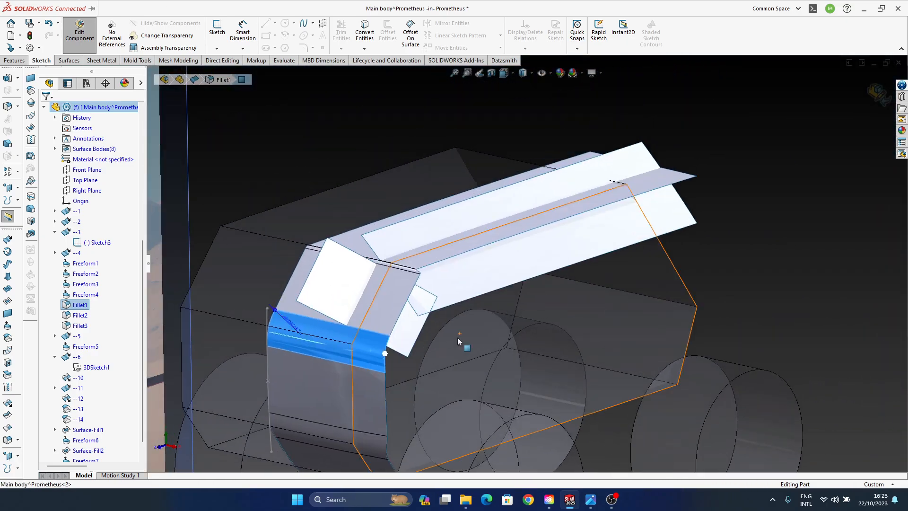
click(660, 276)
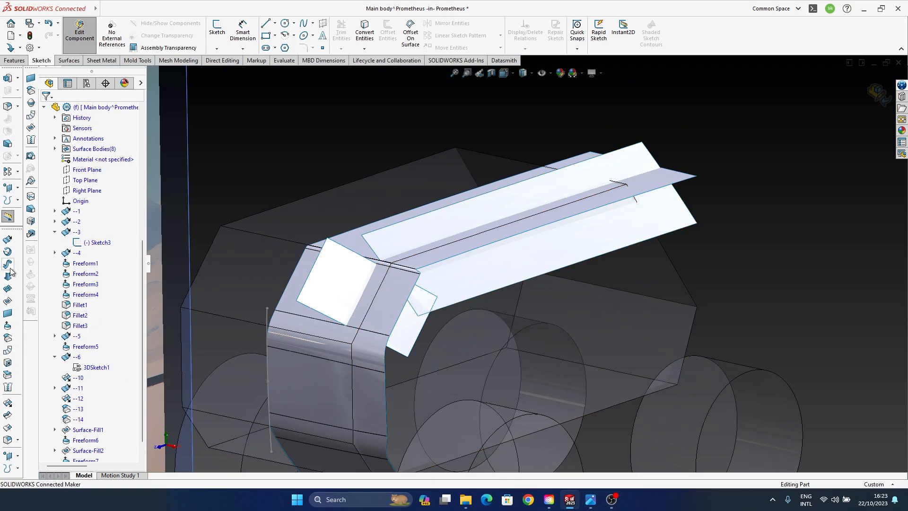
- Extend the small Freeform6 surface past the long surface from its upper edge by 1130.50 mm, with the Same surface extension type
click(8, 403)
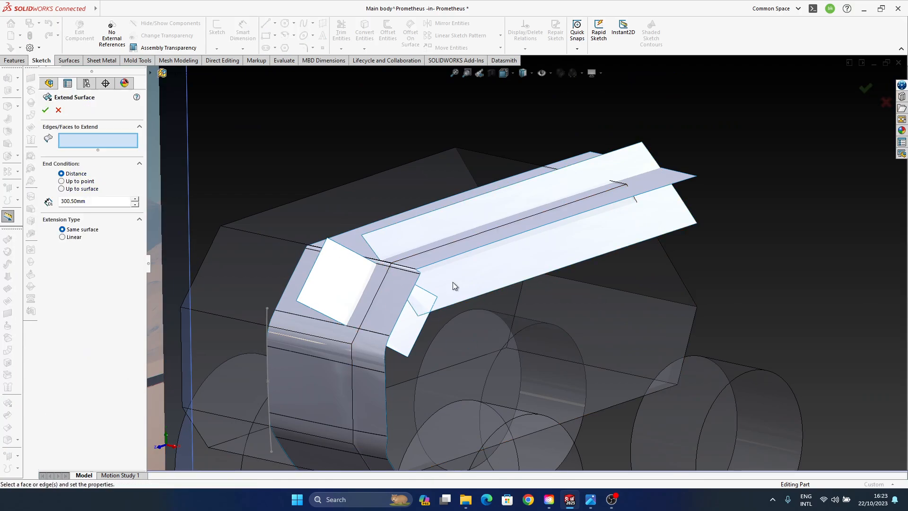
click(413, 277)
scroll(414, 277, down, 5)
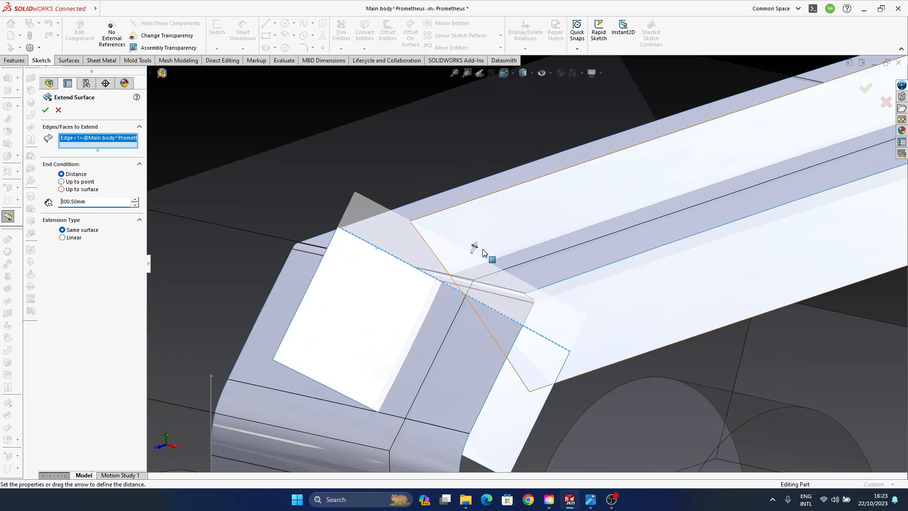
drag(475, 248, 520, 152)
click(863, 99)
- Extend the long freeform surface from its short edge nearest the small surface by 1130.50 mm, crossing the small surface
ctrl+middle_drag(465, 239, 435, 219)
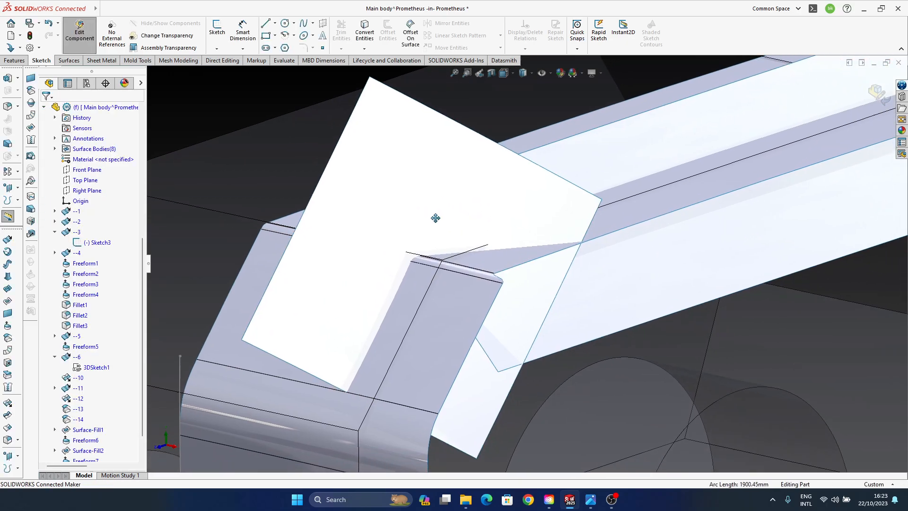
scroll(519, 264, up, 2)
middle_drag(520, 307, 434, 266)
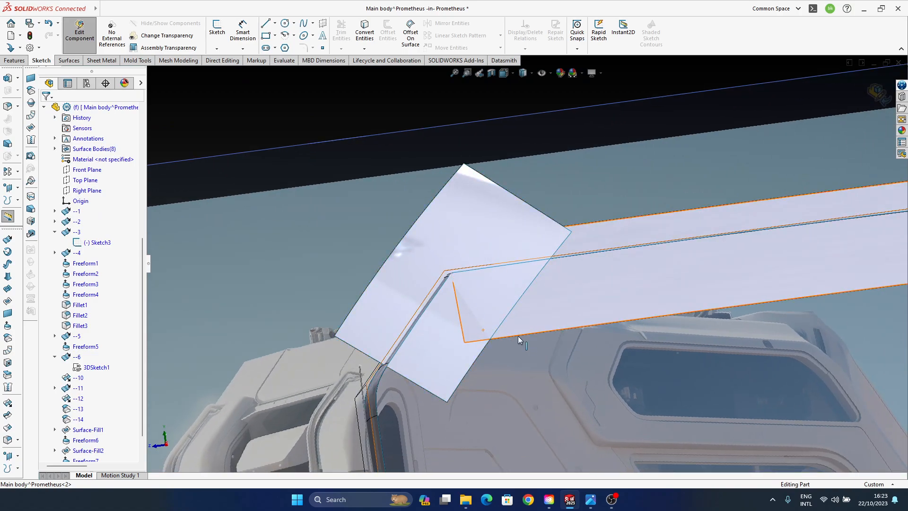
ctrl+middle_drag(424, 355, 415, 328)
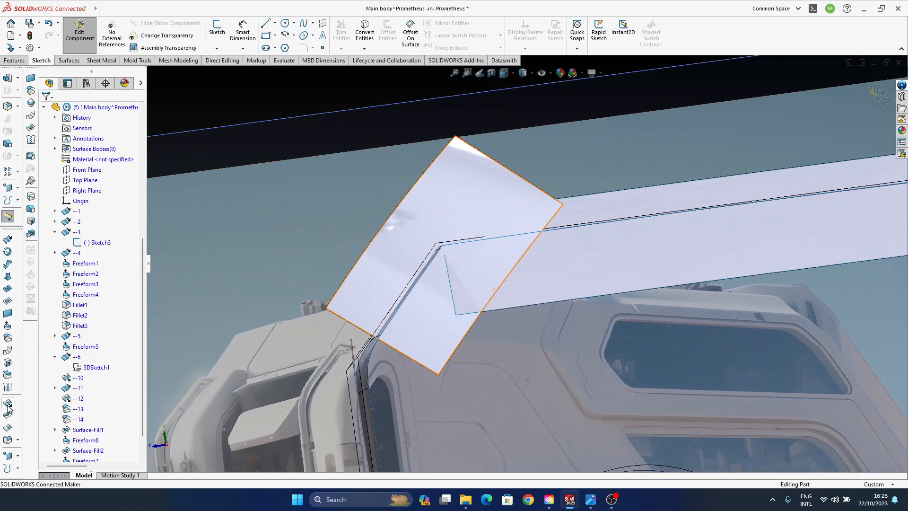
click(7, 387)
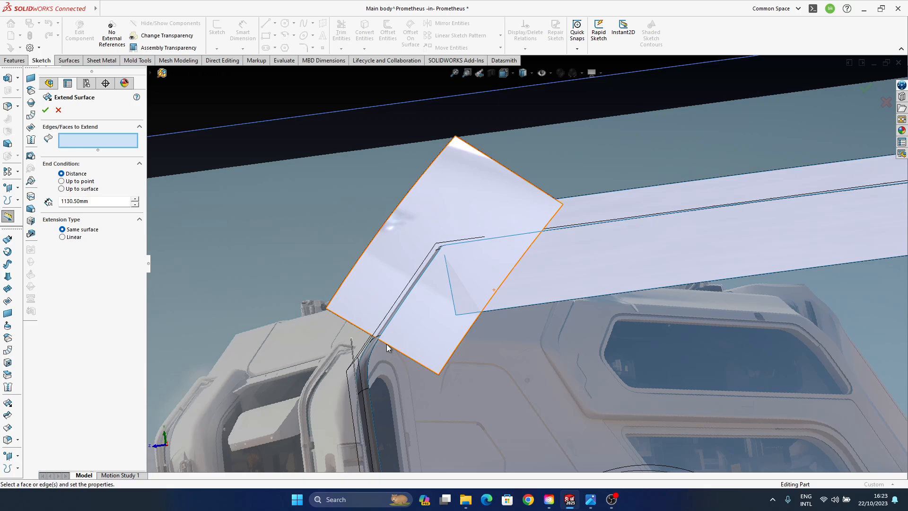
click(453, 296)
click(865, 89)
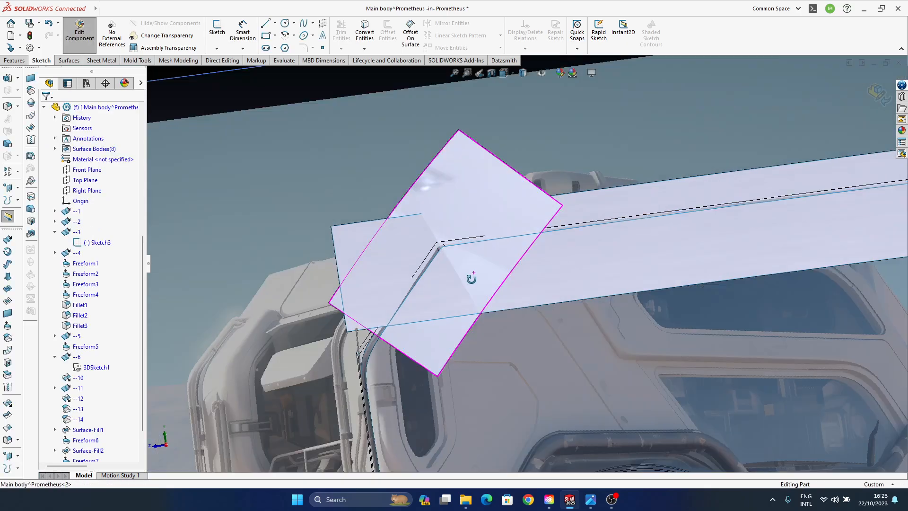
middle_drag(471, 276, 505, 243)
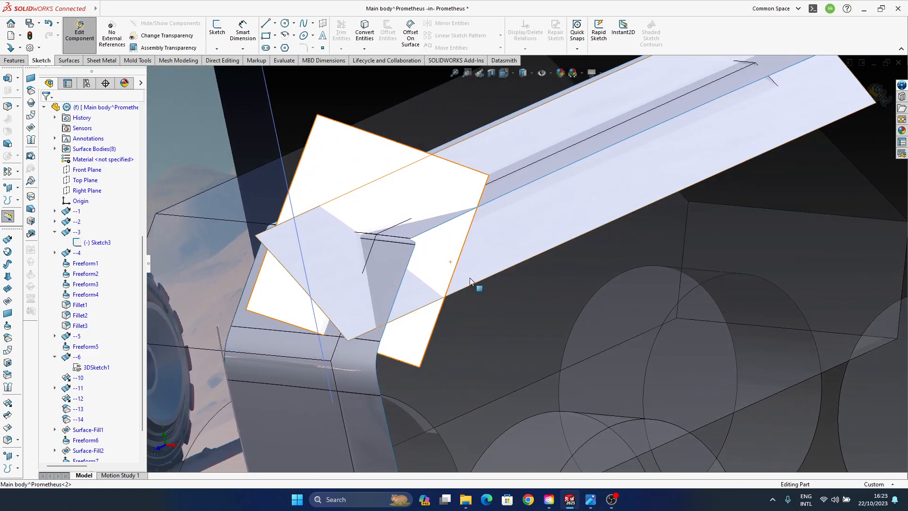
ctrl+middle_drag(812, 213, 794, 228)
scroll(794, 228, up, 2)
ctrl+middle_drag(802, 183, 817, 183)
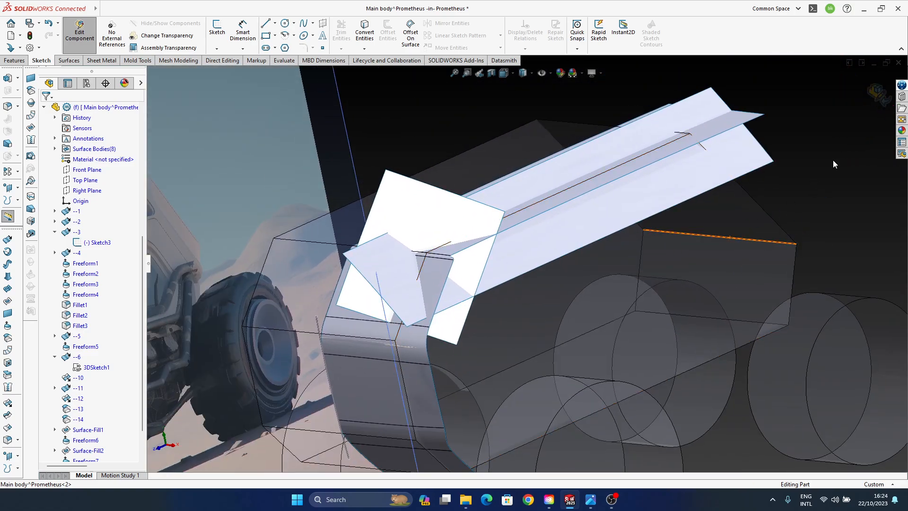
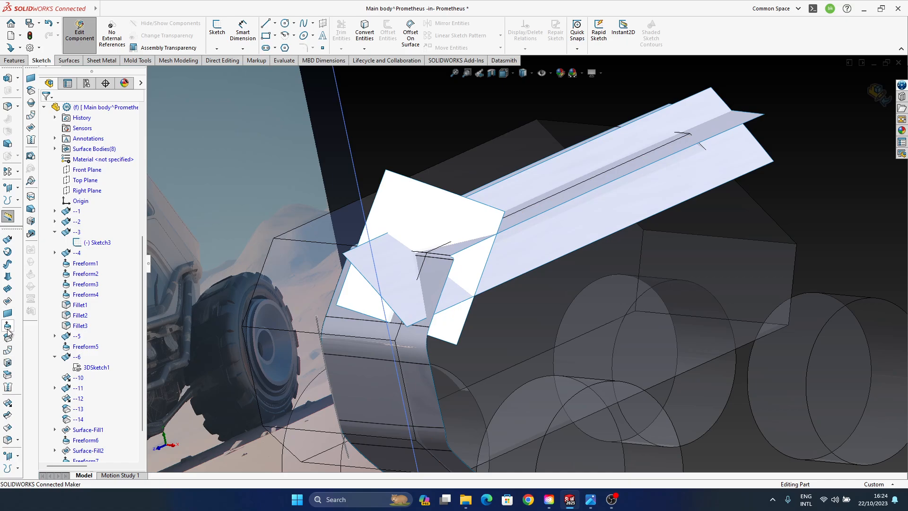
- Create a symmetric, curvature-continuous face fillet of 120 mm radius between the long extended surface and the small crossing surface
click(7, 439)
click(447, 286)
middle_drag(513, 340, 421, 285)
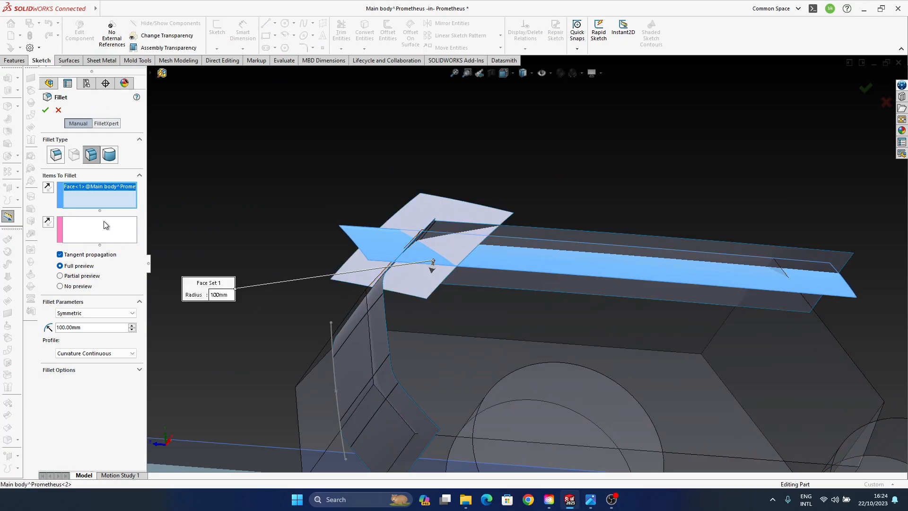
click(426, 290)
middle_drag(436, 349, 456, 361)
scroll(498, 248, down, 4)
ctrl+middle_drag(498, 248, 409, 298)
scroll(444, 314, down, 4)
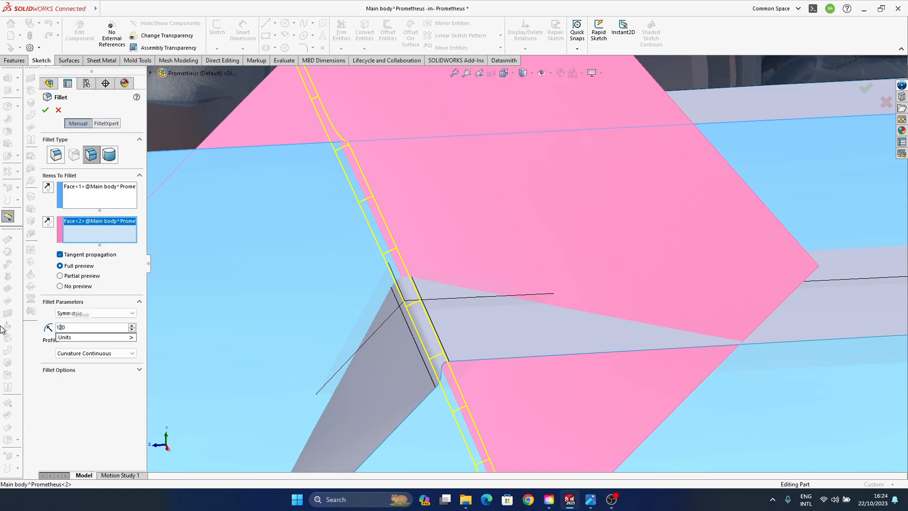
key(Return)
click(862, 92)
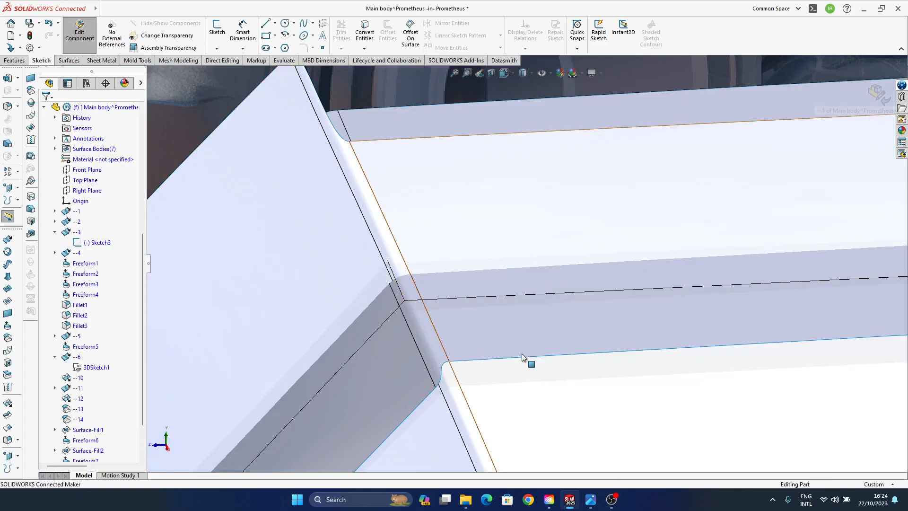
- Examine how the filleted surface pair crosses the main body's upper front corner, comparing it with the reference picture
middle_drag(521, 354, 350, 289)
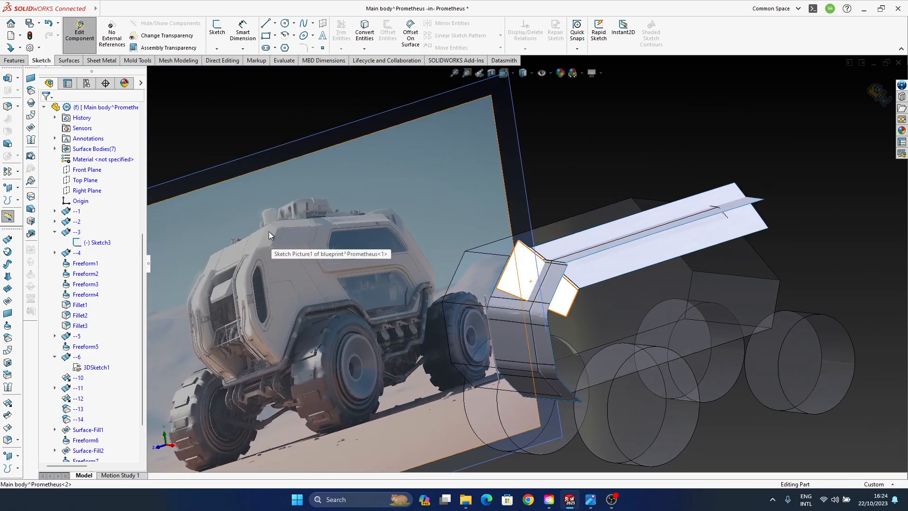
scroll(530, 286, down, 5)
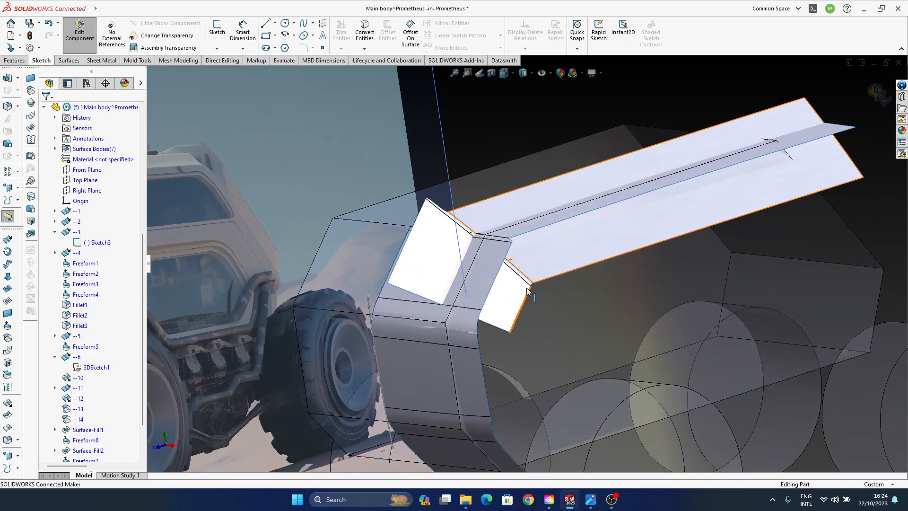
mouse_move(489, 267)
middle_down()
mouse_move(516, 279)
mouse_move(487, 272)
middle_up()
scroll(97, 395, down, 3)
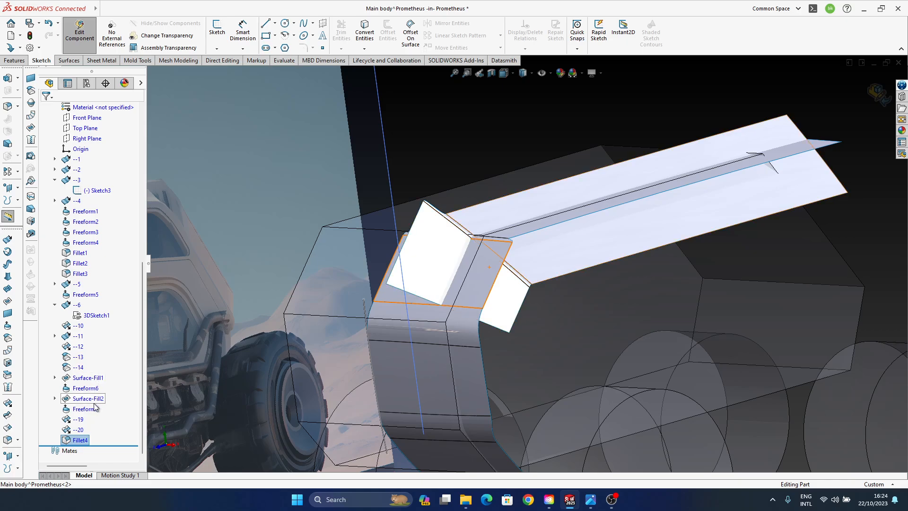
click(85, 408)
middle_drag(559, 255, 632, 238)
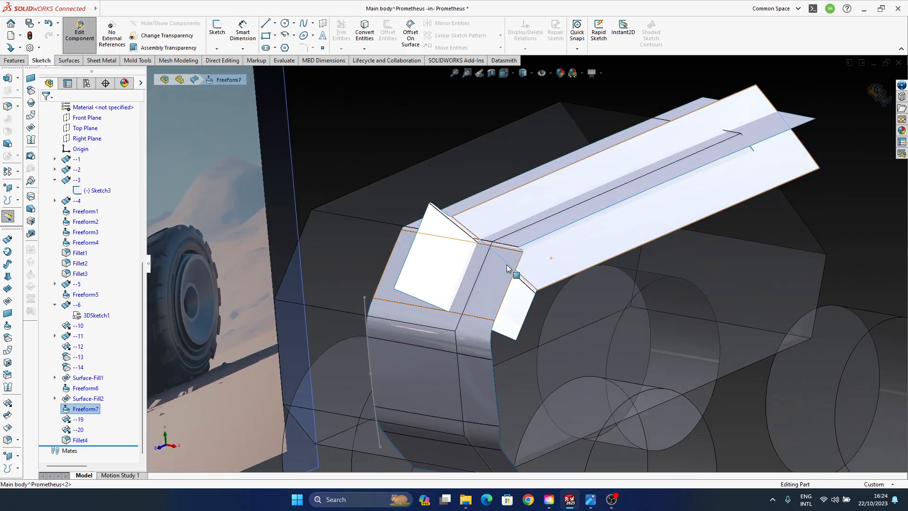
middle_drag(506, 265, 597, 225)
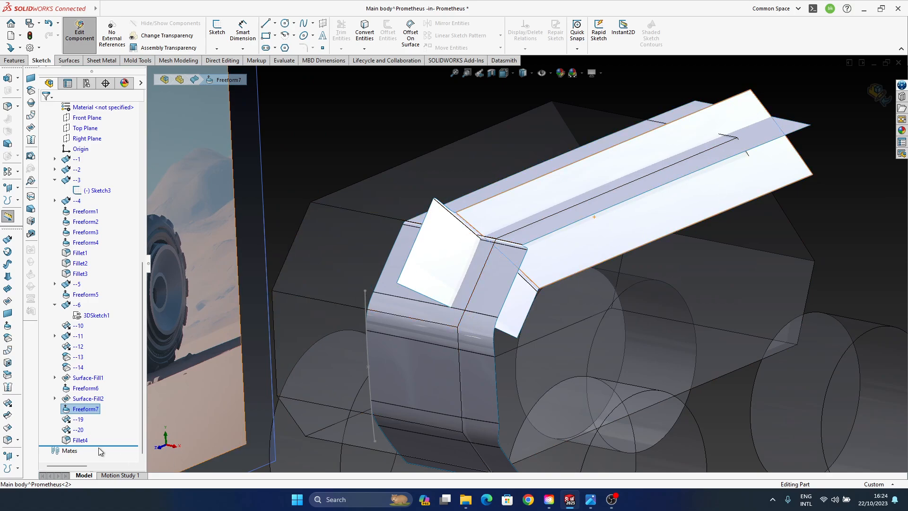
click(93, 408)
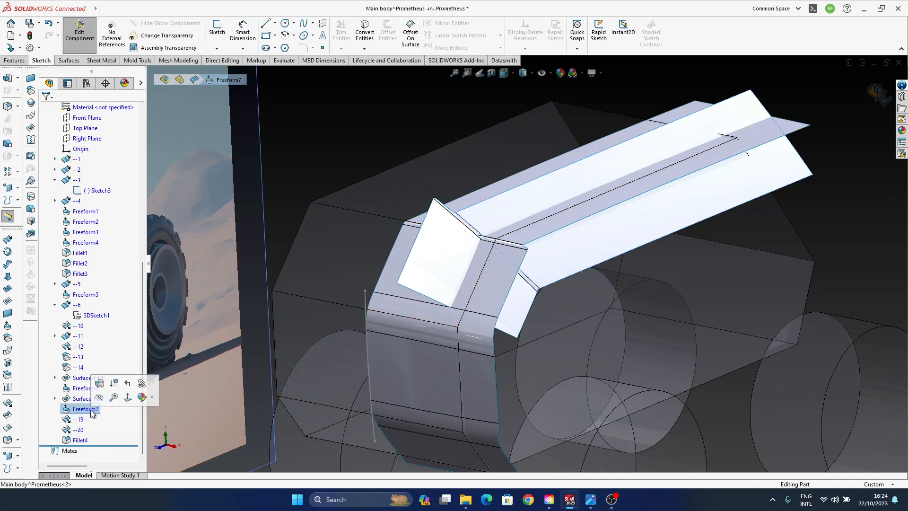
click(100, 383)
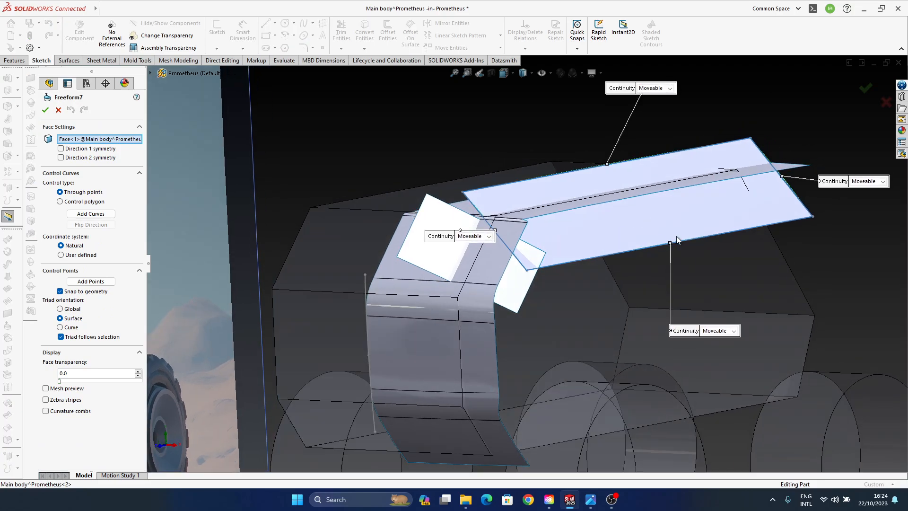
scroll(662, 251, down, 5)
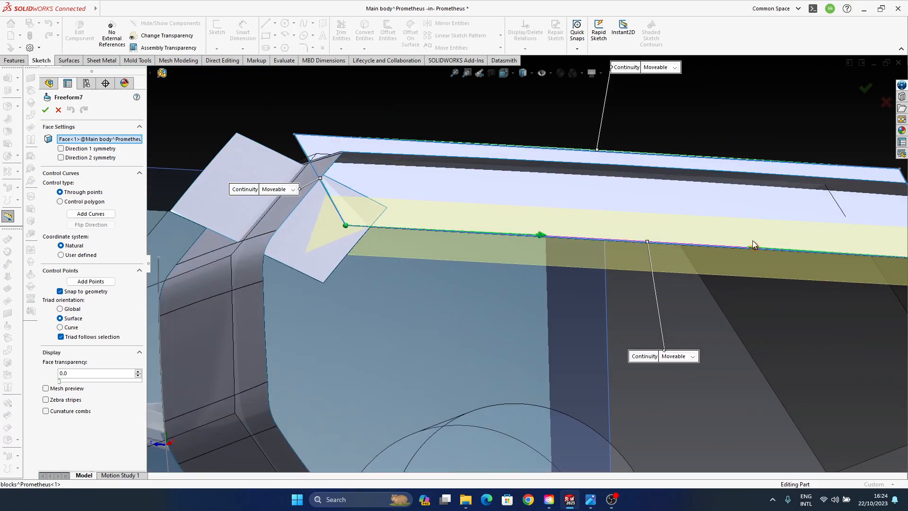
click(753, 245)
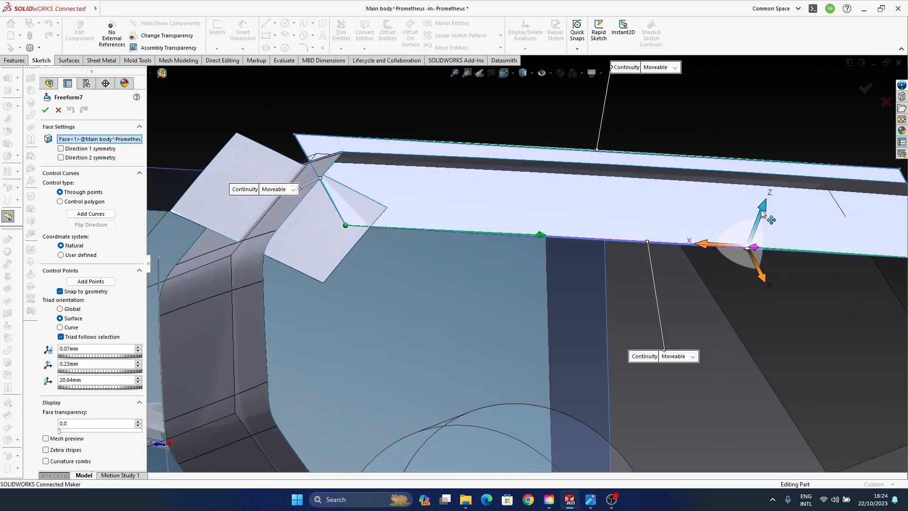
drag(761, 209, 753, 233)
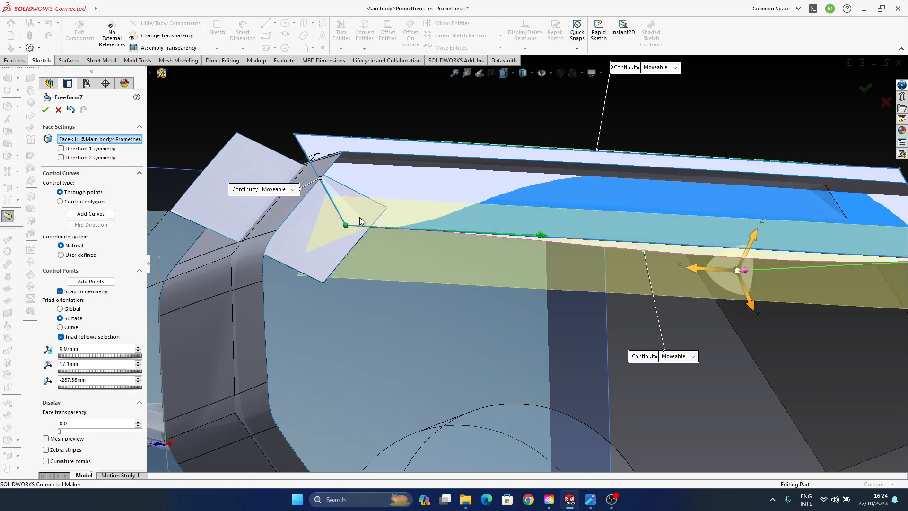
click(540, 237)
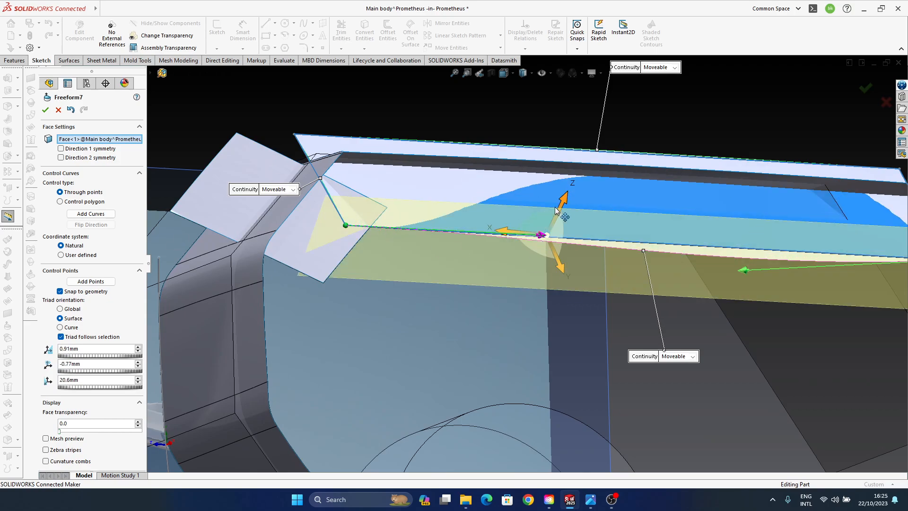
drag(564, 196, 572, 171)
middle_drag(686, 322, 482, 177)
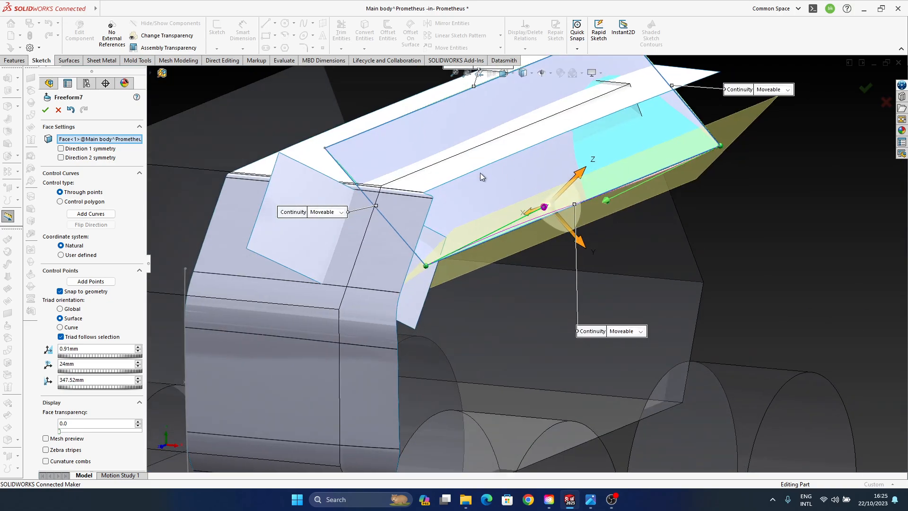
click(886, 104)
- Start a face fillet with the small surface, its blend and the long surface as the first face set
middle_drag(461, 289, 402, 260)
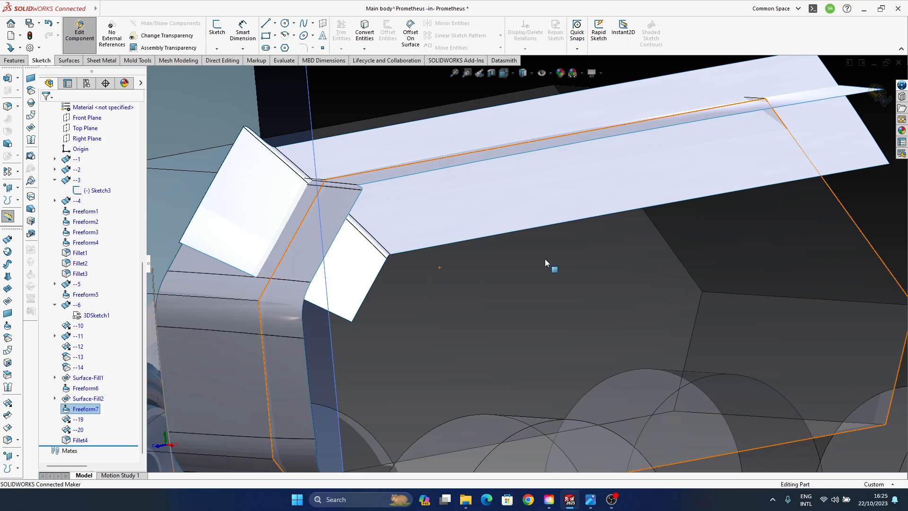
middle_drag(546, 260, 521, 312)
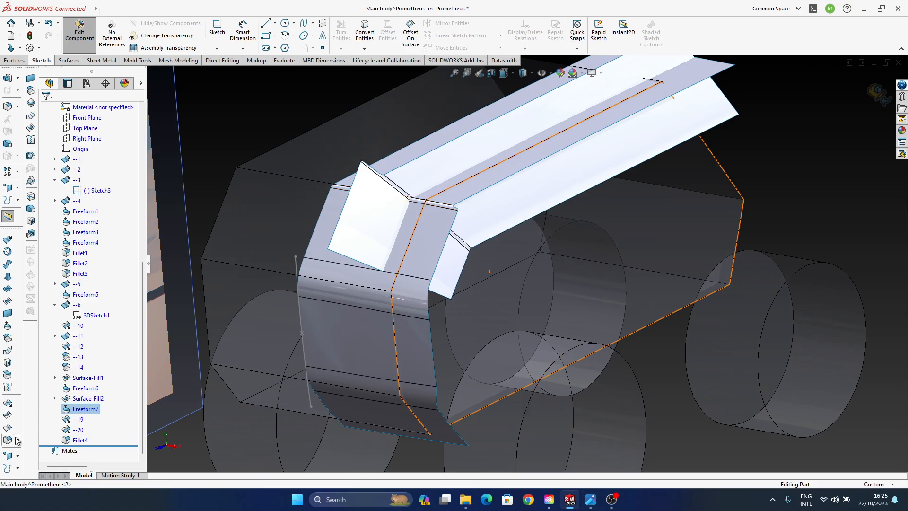
click(450, 262)
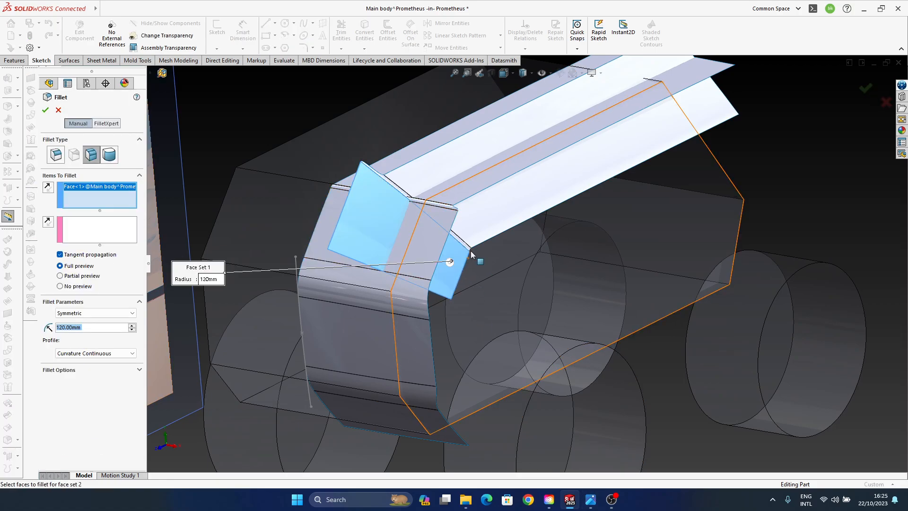
ctrl+middle_drag(466, 244, 493, 294)
click(445, 285)
click(483, 254)
- Add the main body's upper front, blend and top faces as the second face set and try the 120 mm fillet
click(67, 244)
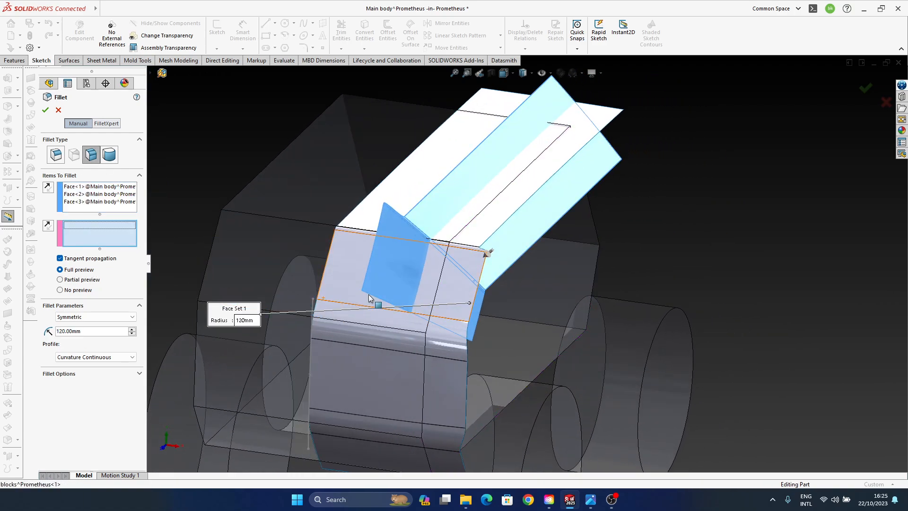
click(459, 298)
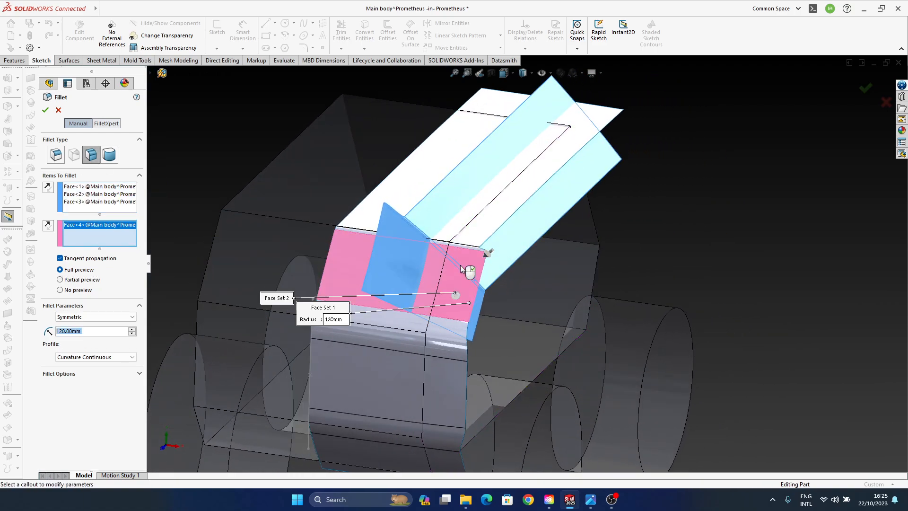
scroll(453, 257, down, 3)
click(488, 247)
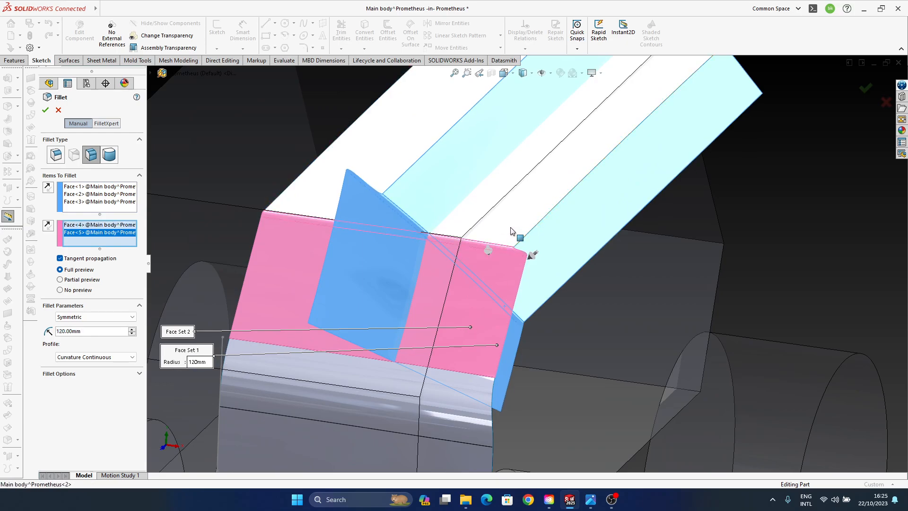
click(509, 231)
middle_drag(507, 264, 488, 265)
scroll(539, 259, up, 2)
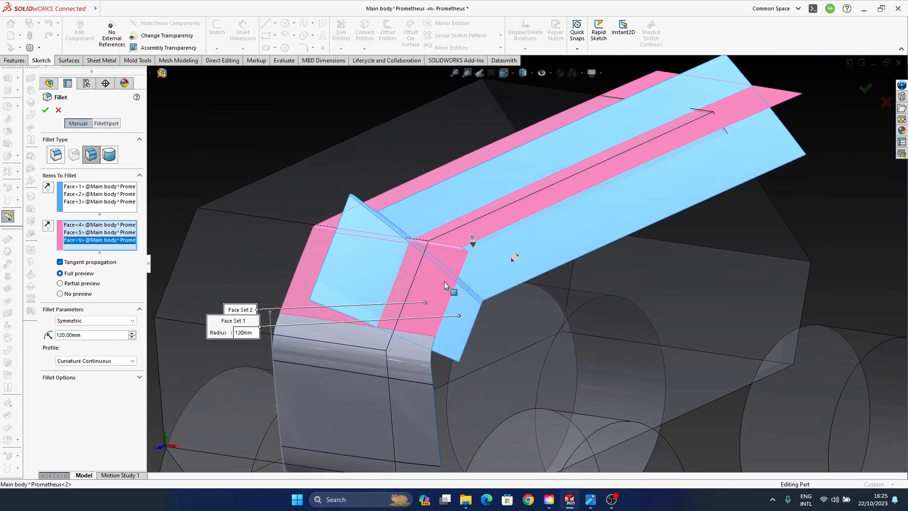
middle_drag(431, 275, 396, 243)
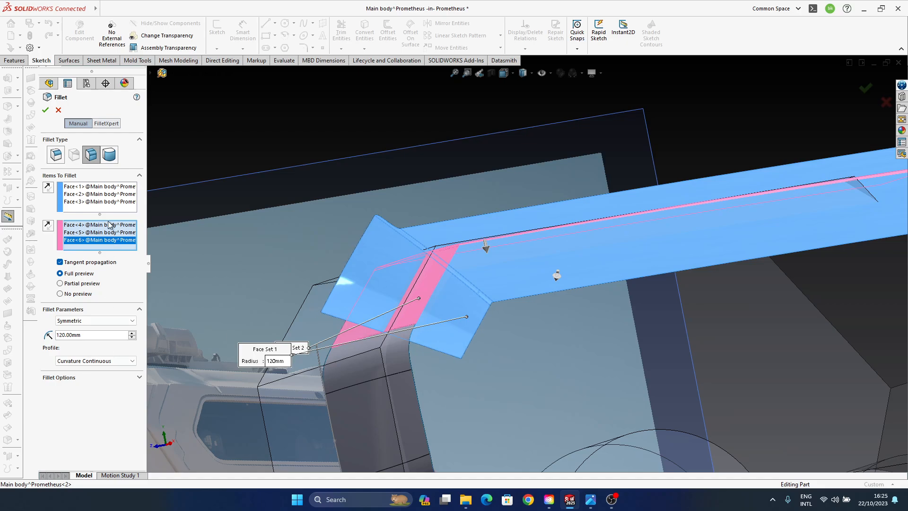
click(49, 114)
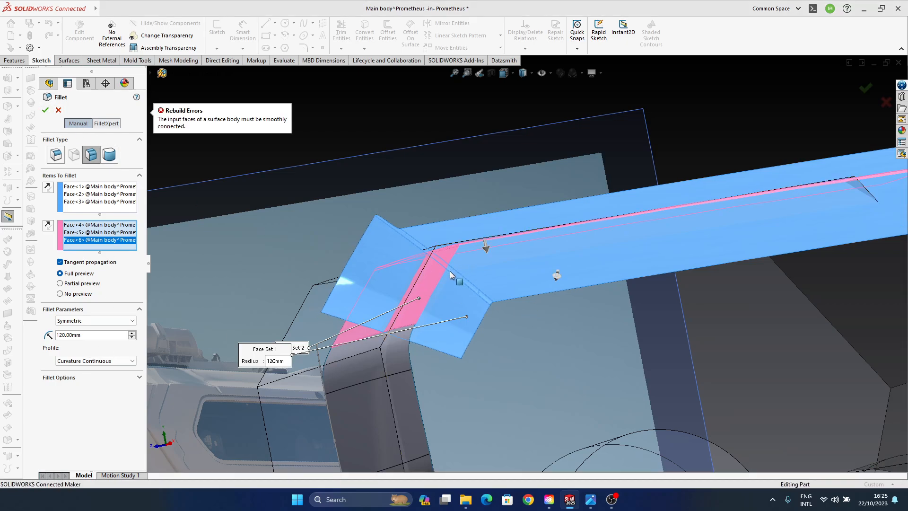
- Examine how the two face sets cross at the upper front corner and abandon the fillet
middle_drag(450, 271, 489, 308)
ctrl+middle_drag(371, 344, 376, 306)
ctrl+middle_drag(437, 328, 478, 353)
middle_drag(483, 356, 495, 332)
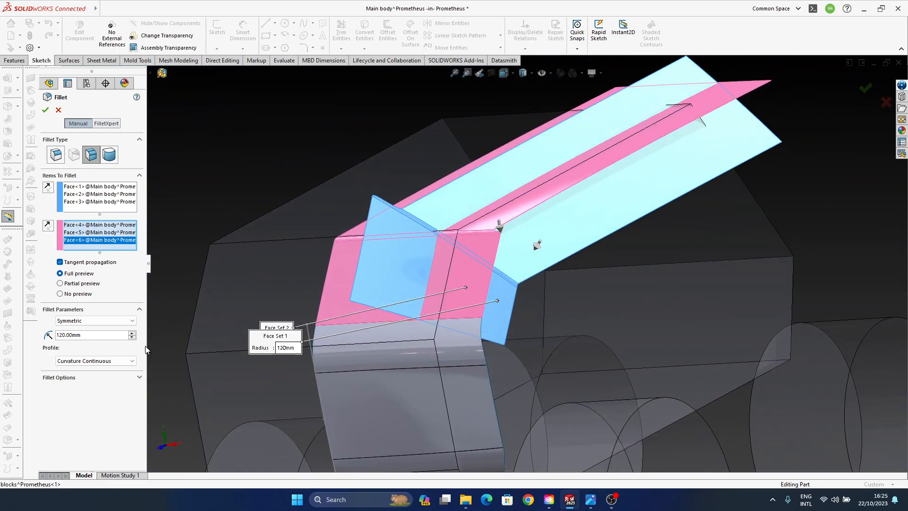
ctrl+middle_drag(519, 263, 507, 262)
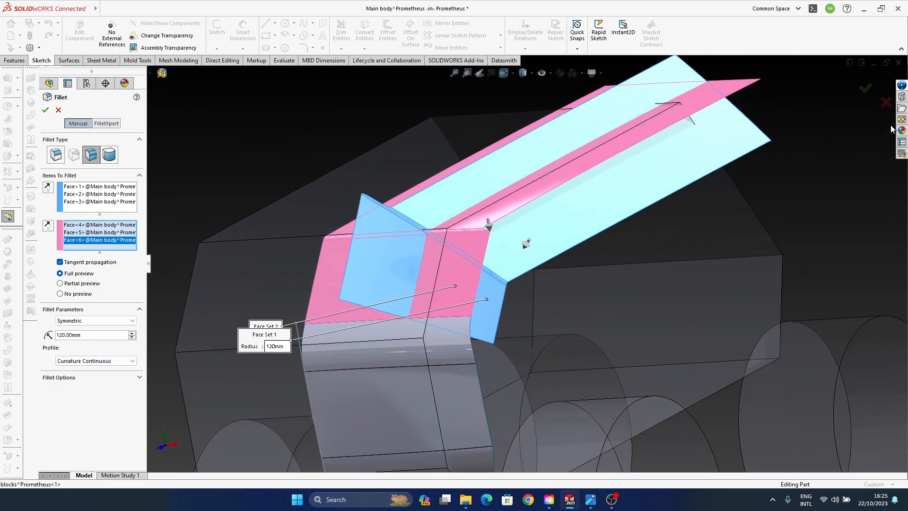
click(886, 102)
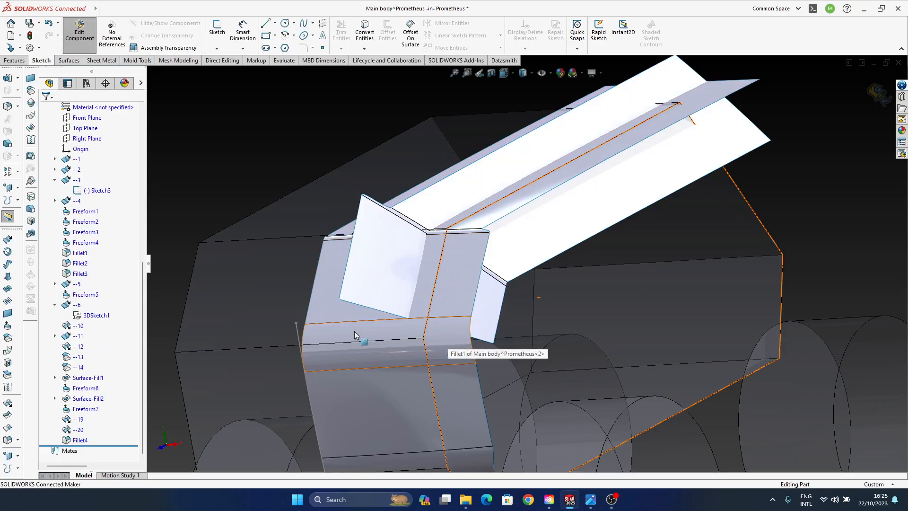
- Copy the main body's upper front face, blend face and top face with a 0 mm surface offset
middle_drag(413, 326, 482, 359)
click(468, 295)
ctrl+click(470, 261)
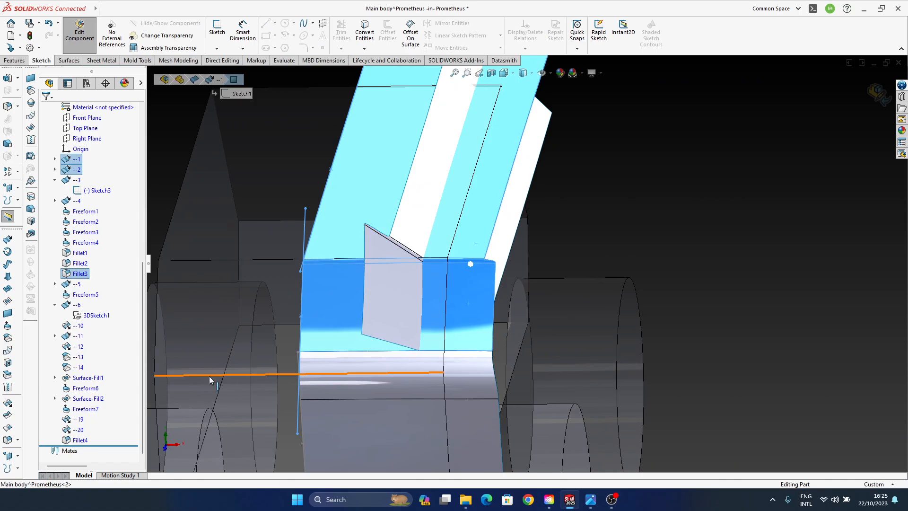
click(9, 339)
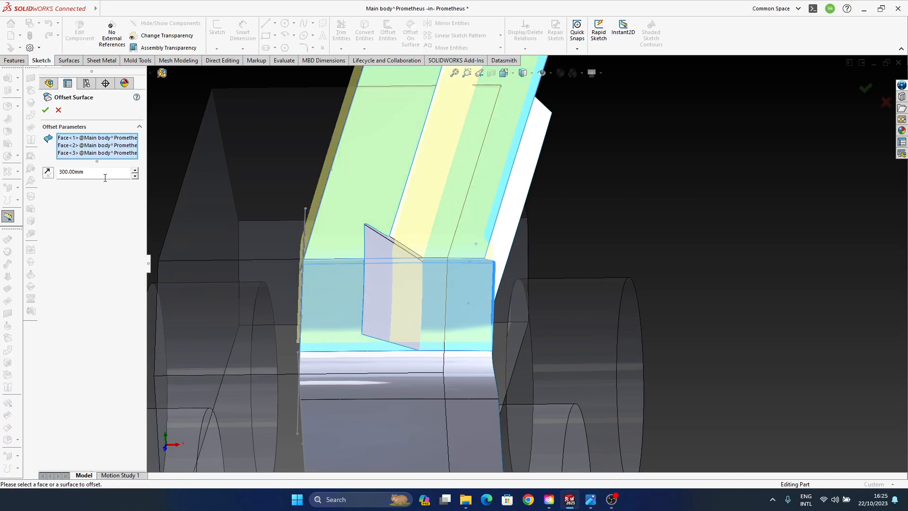
text(0)
key(Return)
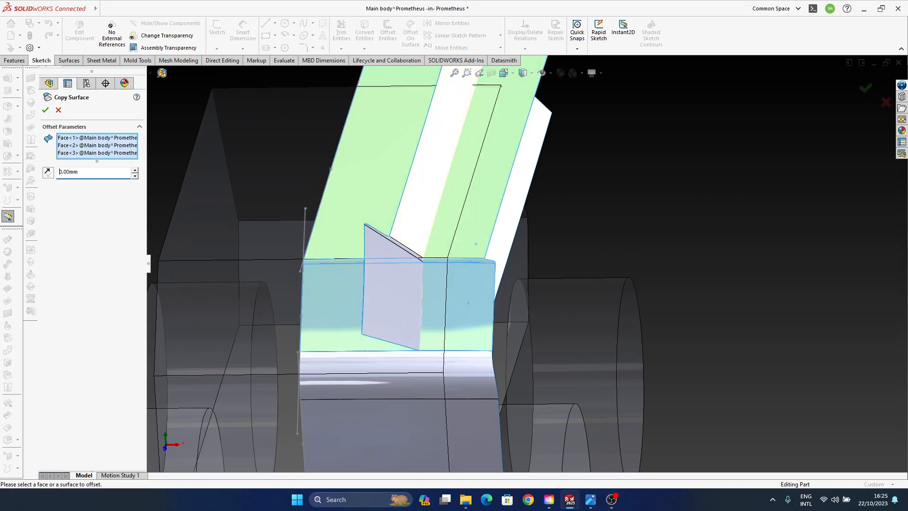
click(865, 88)
- Hide the original main body surface that contains Fillet3, leaving the copied faces in view
click(461, 376)
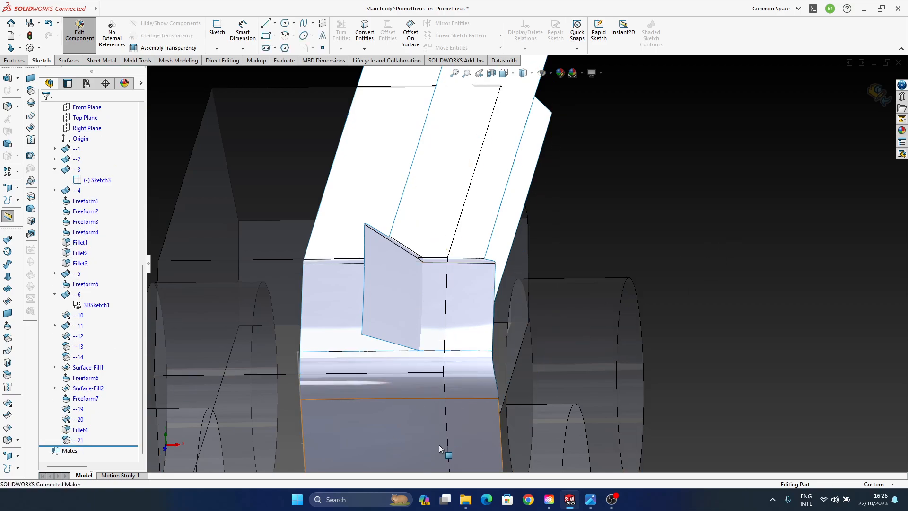
click(465, 435)
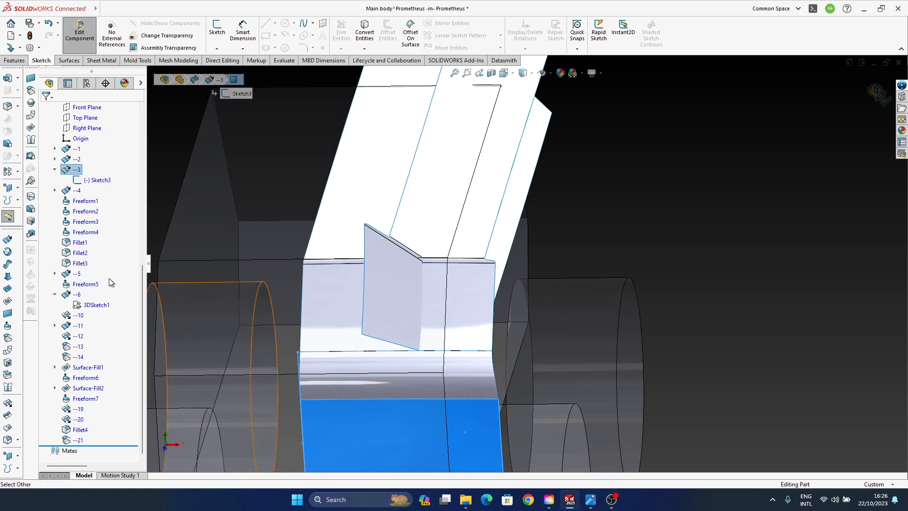
click(81, 264)
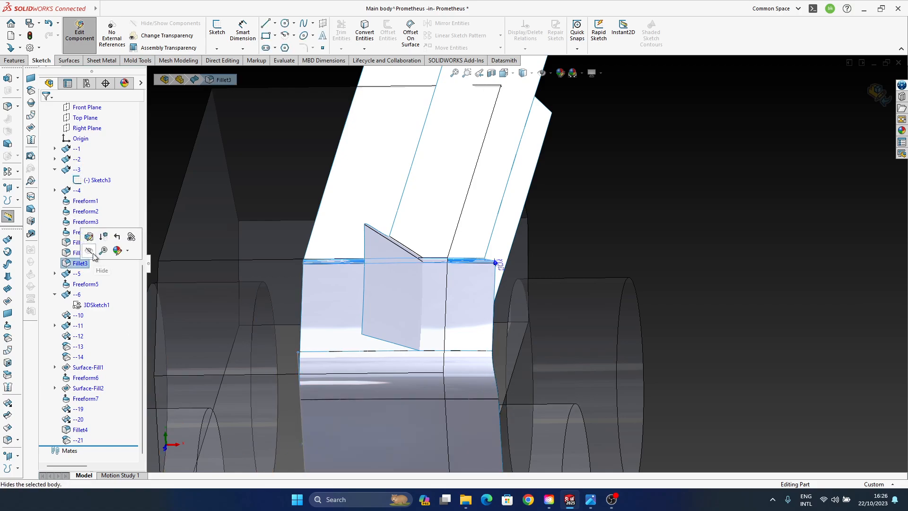
click(89, 251)
- Set up a curvature-continuous face fillet between the three copied upper body faces and the crossing Freeform surface's front, blend and top faces
middle_drag(632, 288, 450, 277)
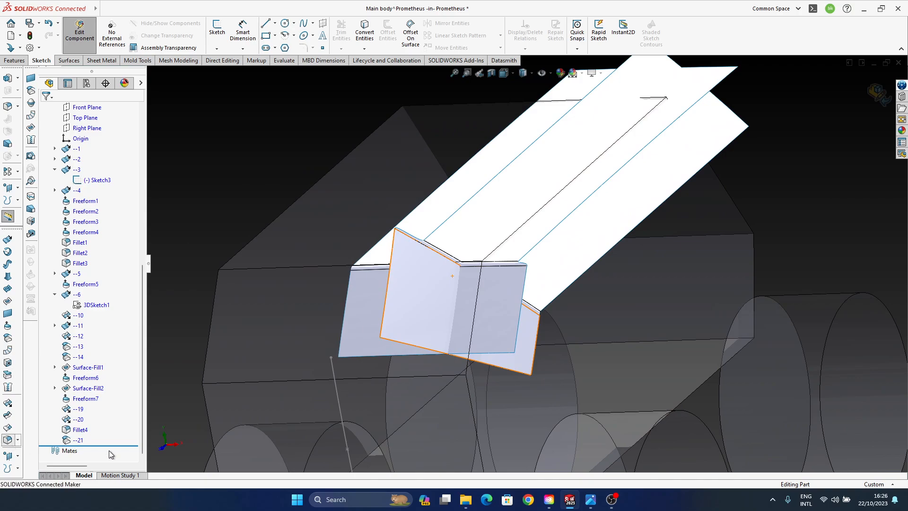
click(503, 294)
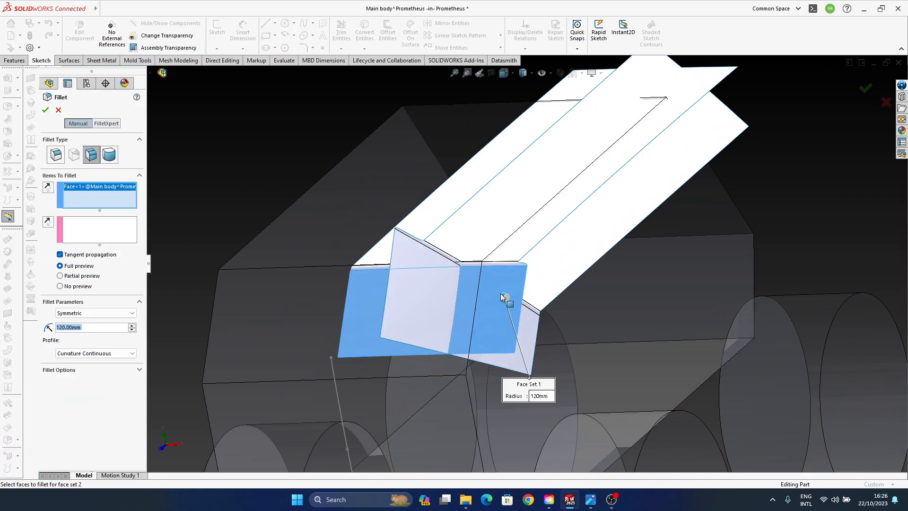
click(523, 249)
click(91, 231)
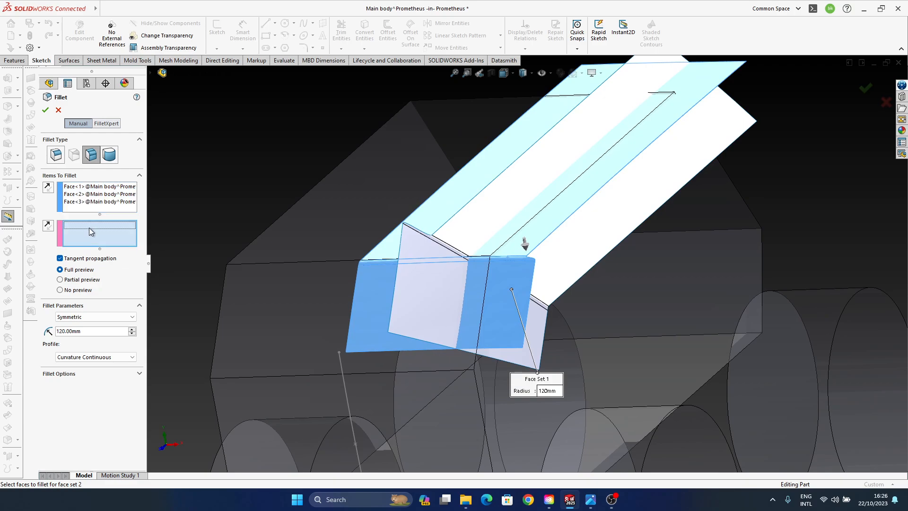
click(457, 288)
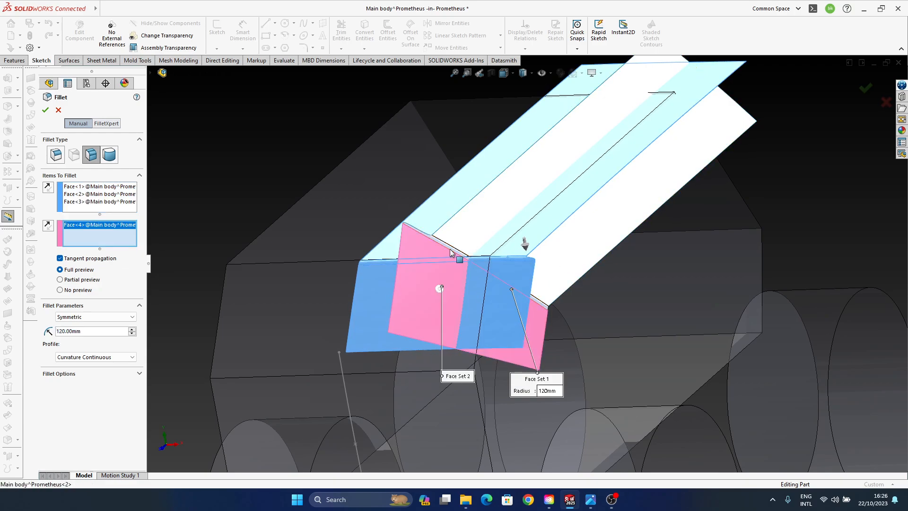
click(450, 250)
click(471, 223)
middle_drag(497, 288, 517, 271)
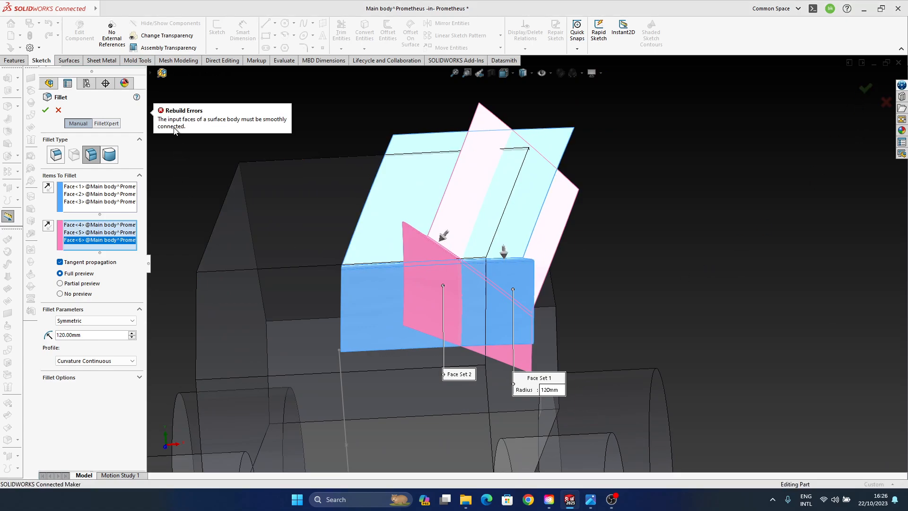
- Set the face fillet radius to 50 mm and create the fillet
middle_drag(468, 288, 422, 290)
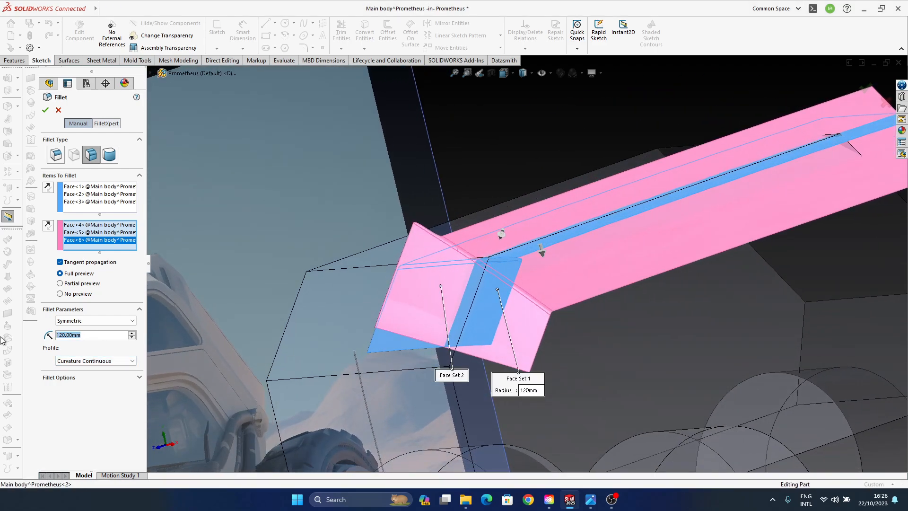
key(Return)
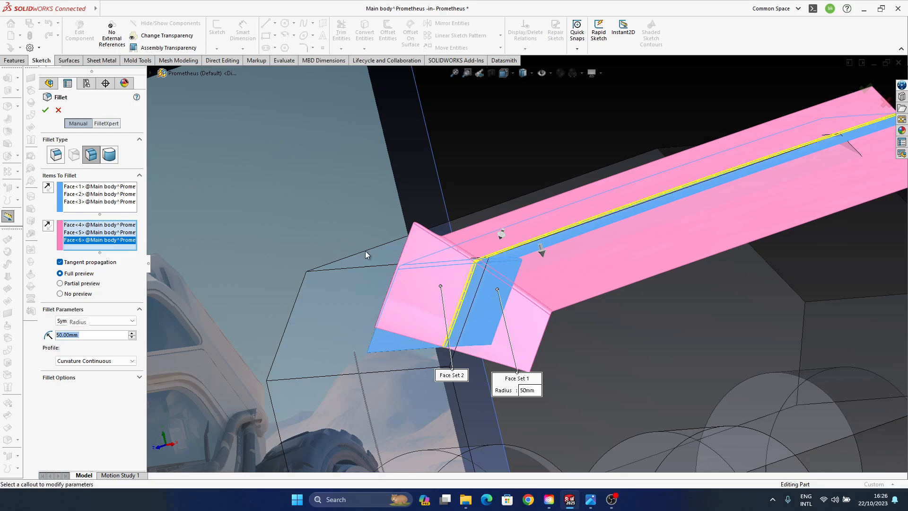
middle_drag(366, 253, 518, 294)
scroll(482, 285, down, 4)
ctrl+middle_drag(470, 275, 461, 261)
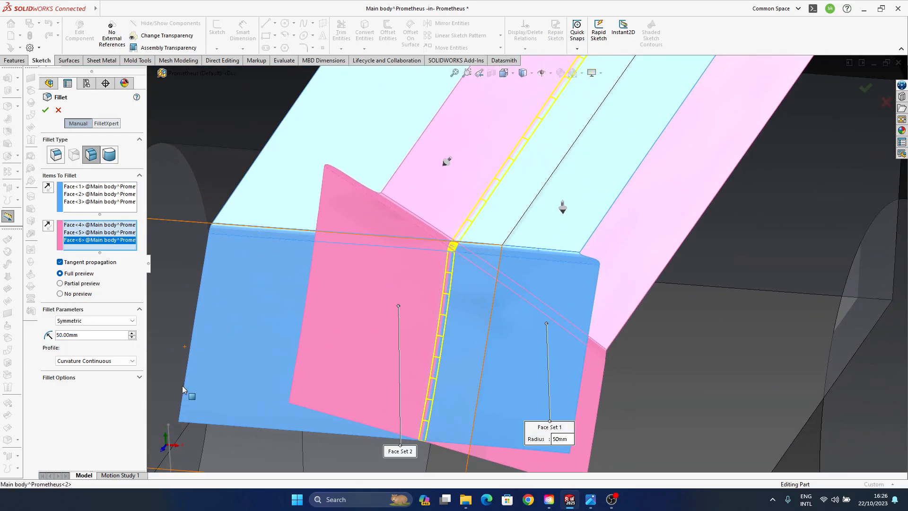
key(Return)
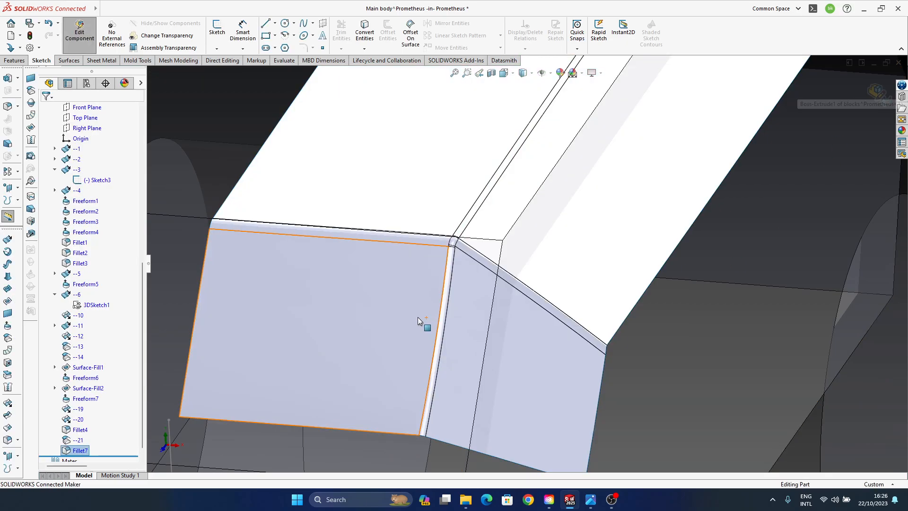
- Examine how the new face fillet meets the edge blends at the upper front corner
middle_drag(418, 316, 358, 239)
scroll(454, 303, down, 6)
scroll(445, 300, up, 3)
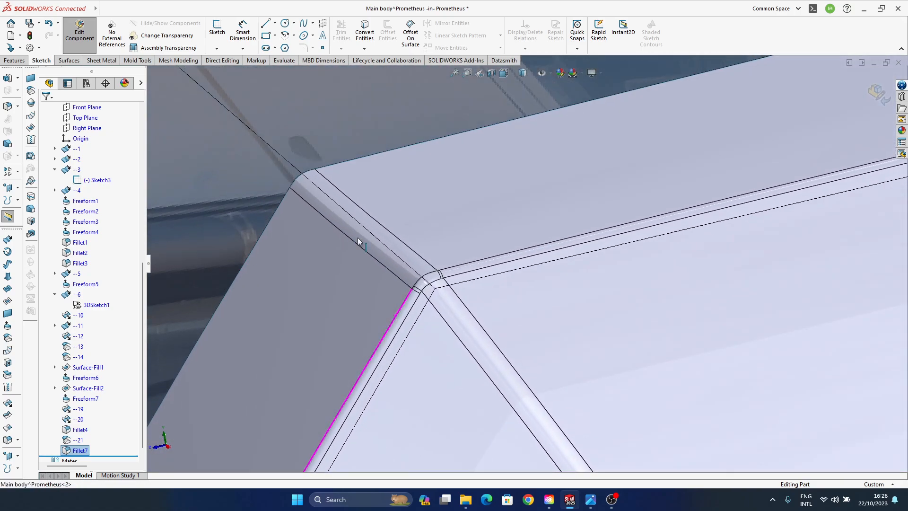
scroll(441, 304, down, 4)
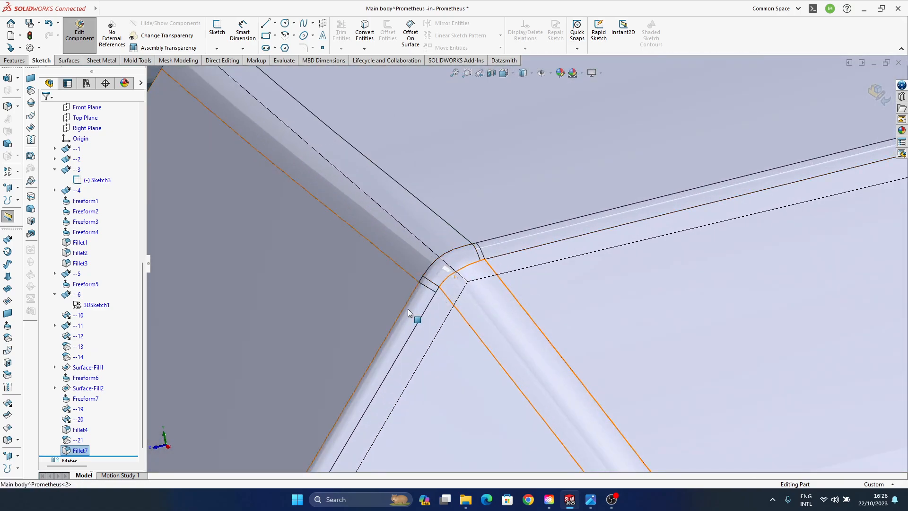
middle_drag(461, 294, 465, 257)
scroll(450, 279, up, 1)
scroll(466, 258, up, 4)
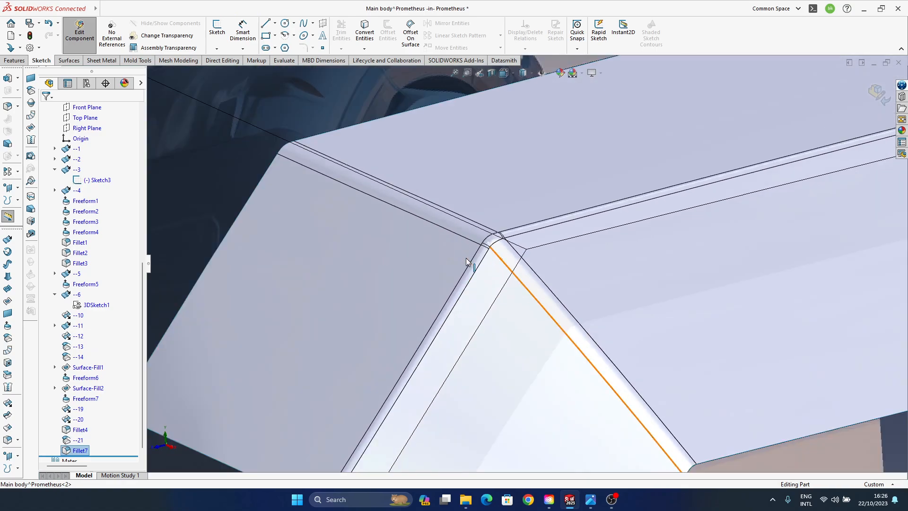
ctrl+middle_drag(508, 280, 434, 235)
- Switch to shaded display without edges and inspect the filleted front corner from several angles
click(530, 75)
click(525, 99)
scroll(534, 315, up, 5)
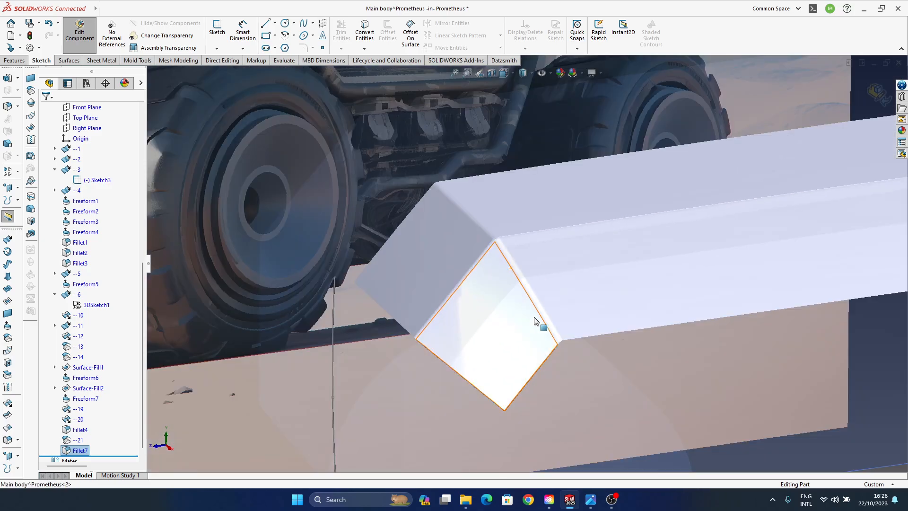
middle_drag(539, 322, 489, 376)
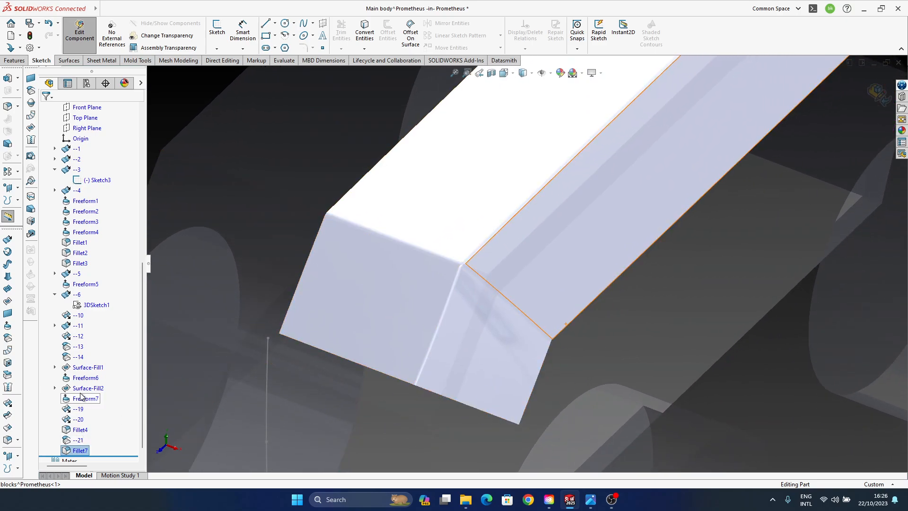
- Edit Freeform6 and move the control points on the front crossing surface's lower edge to reshape its curve
click(88, 378)
middle_drag(481, 325, 448, 291)
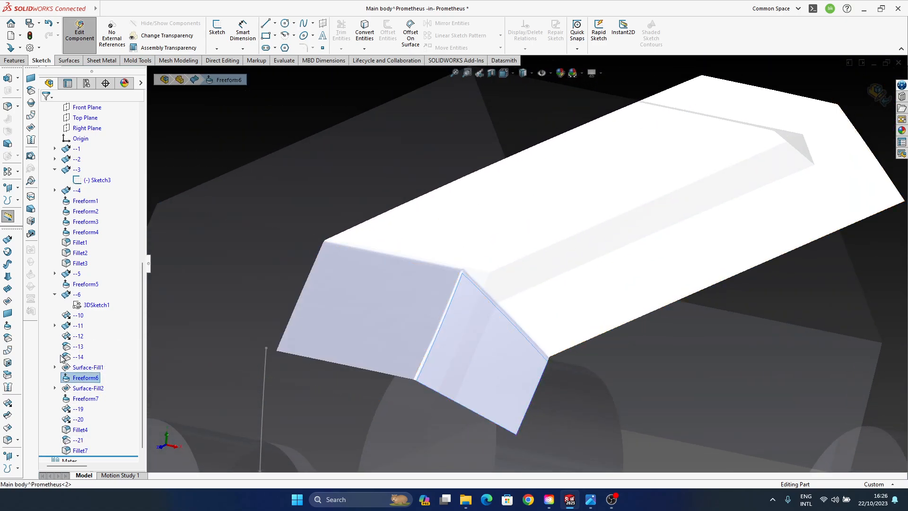
click(78, 368)
click(82, 377)
click(90, 351)
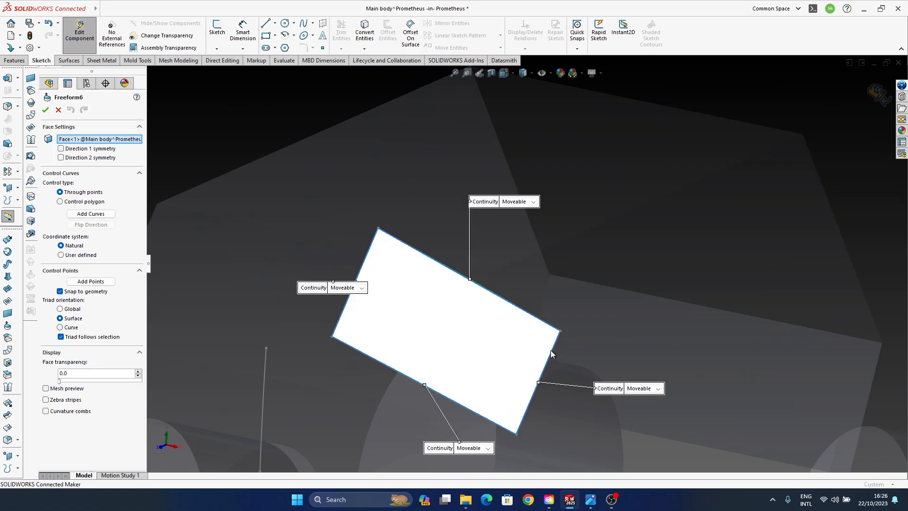
middle_drag(551, 355, 452, 296)
scroll(454, 383, down, 5)
ctrl+middle_drag(454, 380, 472, 315)
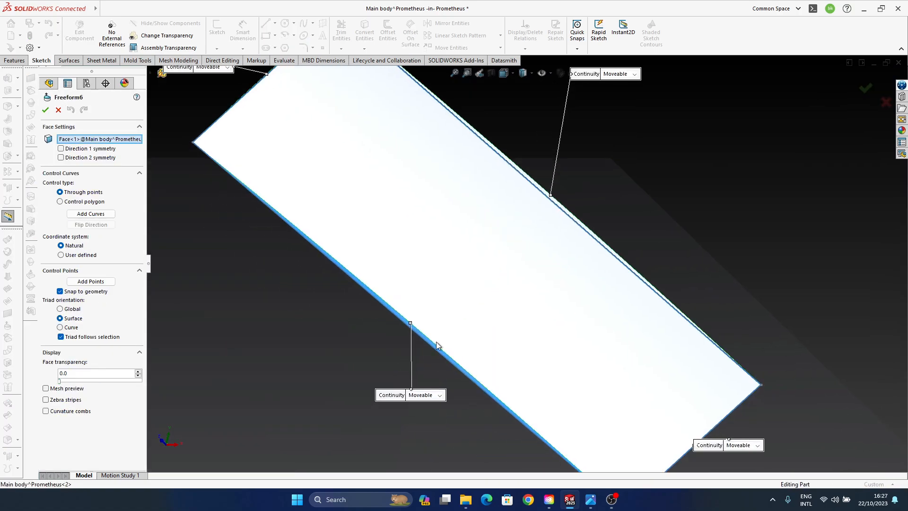
middle_drag(564, 410, 547, 331)
click(508, 325)
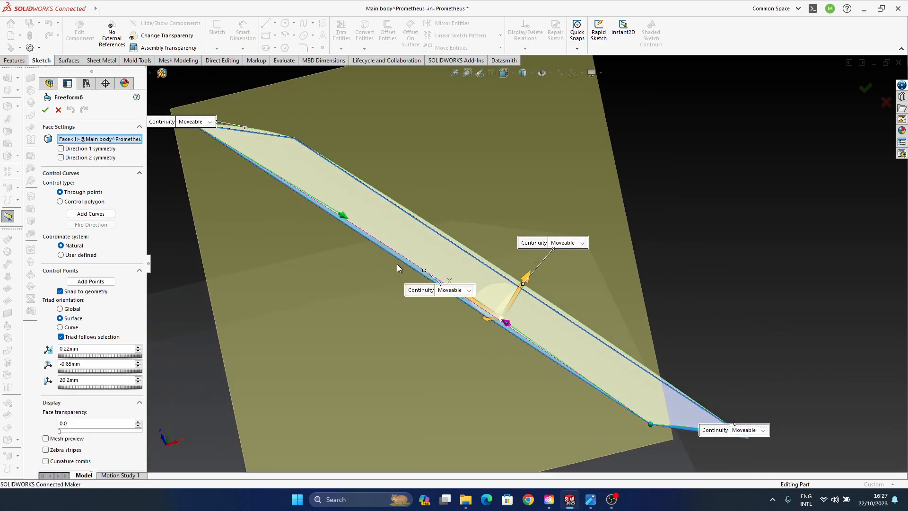
ctrl+click(345, 218)
drag(450, 231, 445, 240)
click(864, 88)
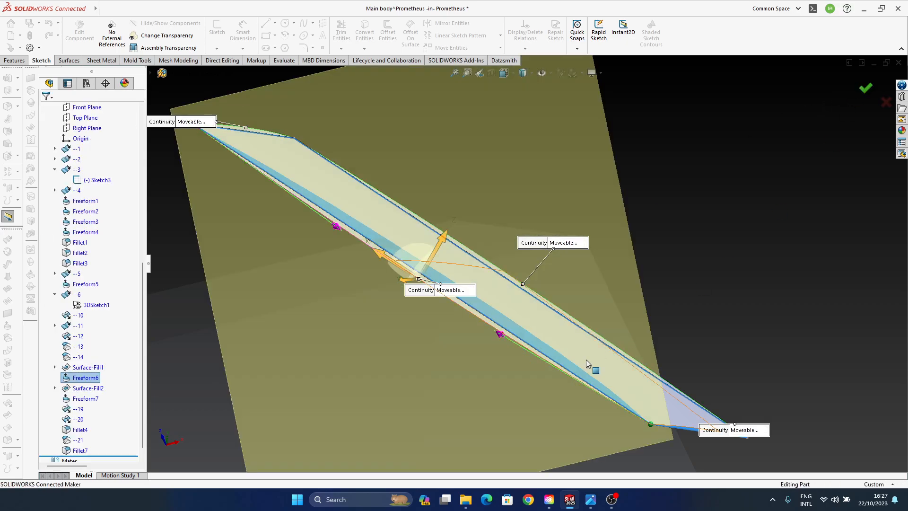
- Turn on shadows in shaded mode and turn off RealView graphics for viewing the reshaped front surface
scroll(585, 359, up, 3)
mouse_move(519, 261)
middle_down()
mouse_move(484, 336)
mouse_move(494, 381)
mouse_move(478, 335)
mouse_move(459, 353)
mouse_move(361, 369)
mouse_move(497, 373)
mouse_move(501, 403)
mouse_move(464, 264)
mouse_move(442, 243)
mouse_move(483, 220)
mouse_move(486, 288)
mouse_move(373, 308)
mouse_move(547, 330)
mouse_move(525, 405)
mouse_move(578, 277)
mouse_move(502, 298)
mouse_move(488, 351)
mouse_move(438, 341)
mouse_move(507, 354)
mouse_move(527, 284)
mouse_move(544, 371)
mouse_move(521, 327)
mouse_move(562, 418)
mouse_move(628, 251)
mouse_move(690, 284)
mouse_move(714, 272)
middle_up()
click(361, 310)
middle_drag(592, 166, 598, 100)
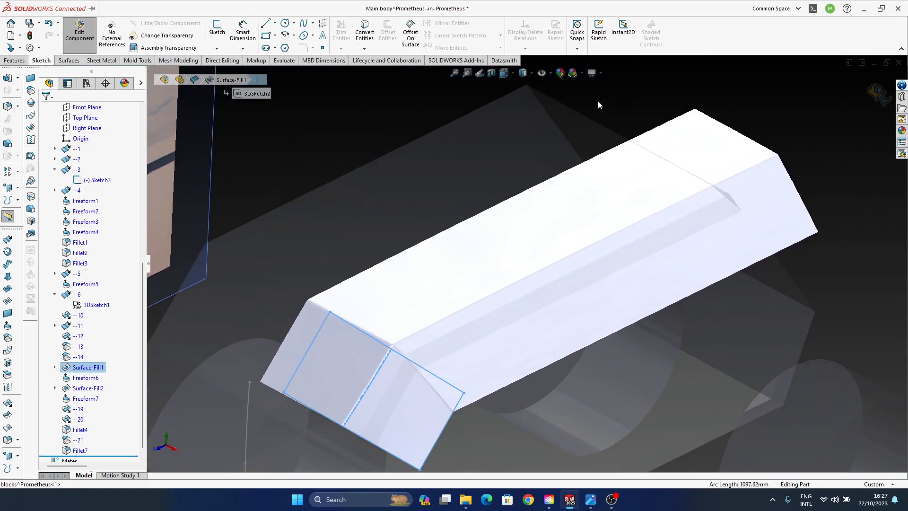
click(591, 73)
click(615, 97)
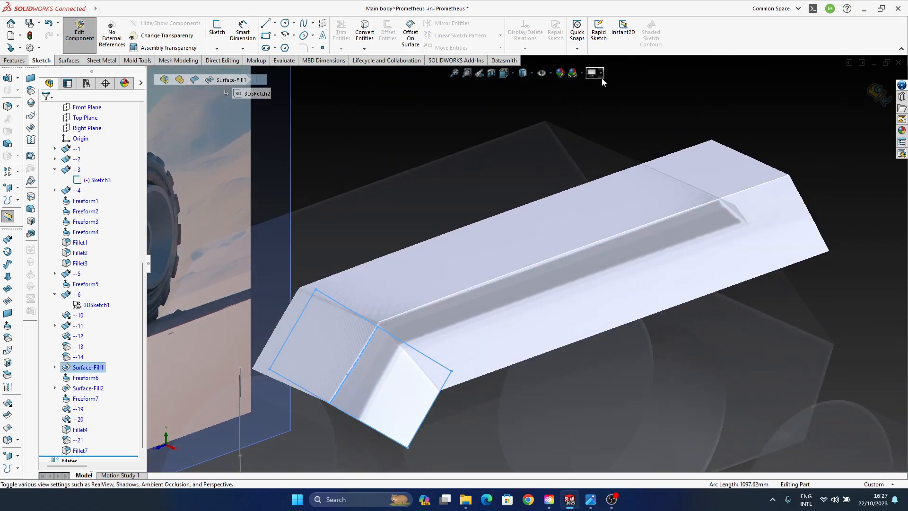
click(592, 73)
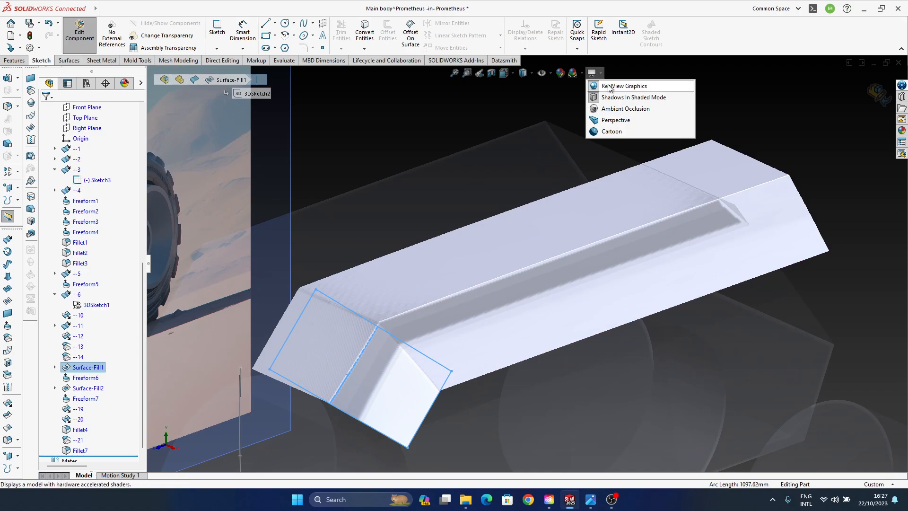
click(609, 87)
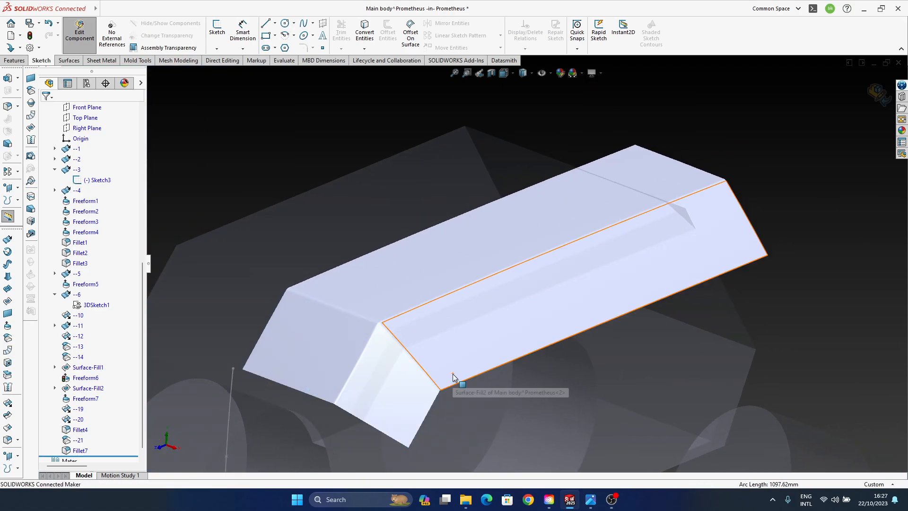
- Undo back through the Freeform6 edit, the 50 mm face fillet and the hiding of the original main body
key(ctrl+z)
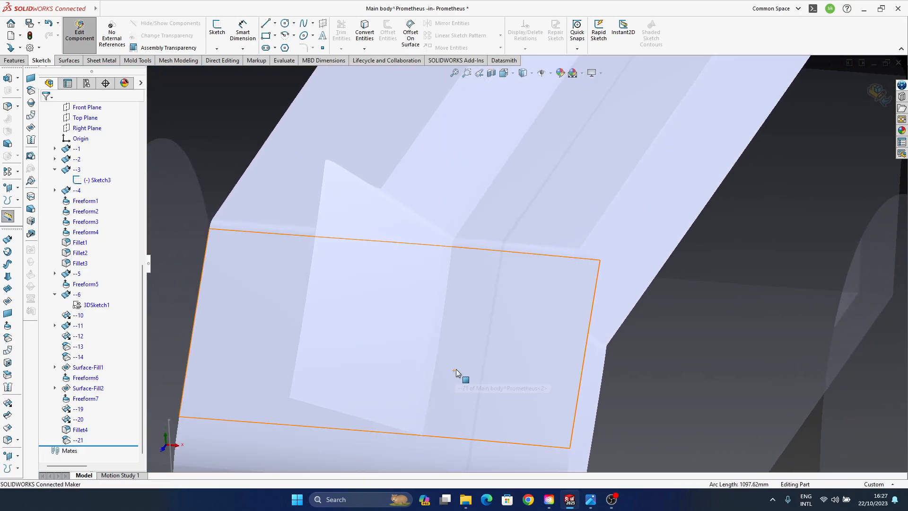
scroll(457, 366, up, 4)
middle_drag(458, 365, 644, 219)
- Delete the copied upper faces surface --21
click(79, 440)
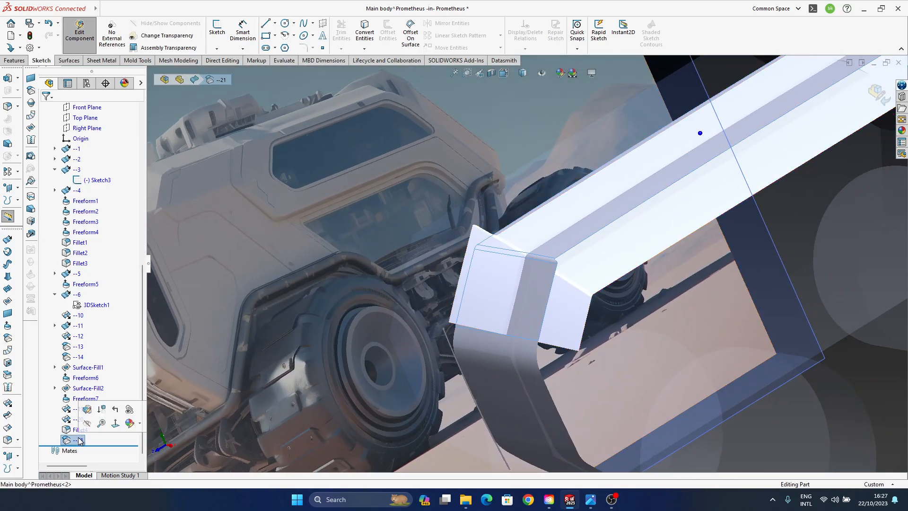
middle_drag(515, 251, 588, 245)
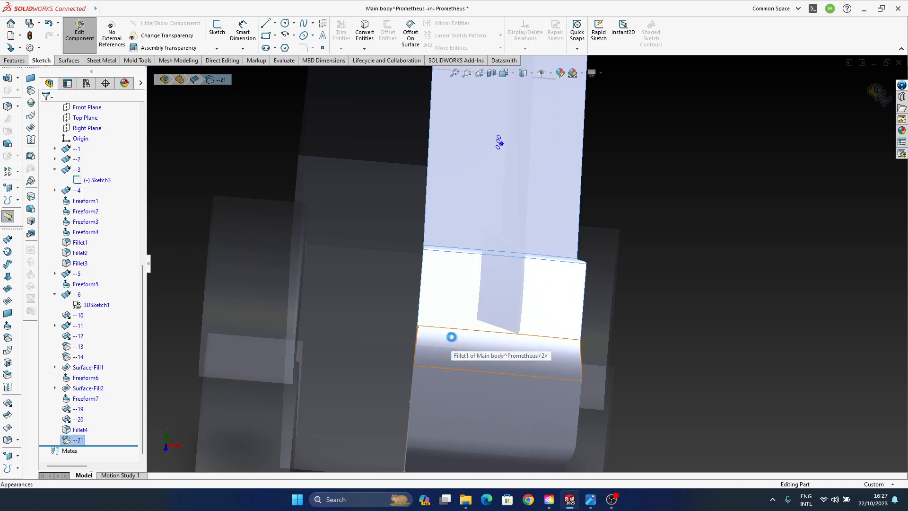
key(Delete)
key(Return)
middle_drag(536, 341, 501, 224)
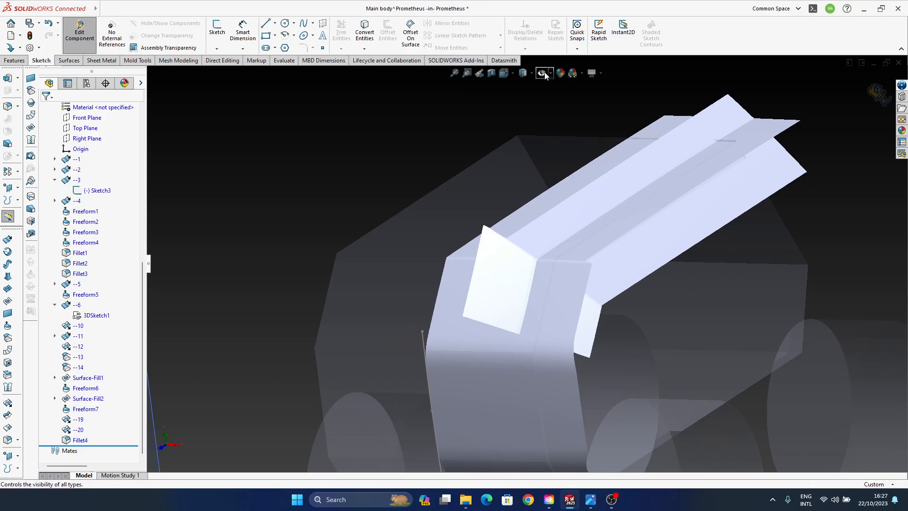
- Switch to shaded display with edges and compare the front body surfaces with the vehicle reference image
click(531, 74)
click(524, 86)
mouse_move(608, 386)
middle_down()
mouse_move(419, 151)
mouse_move(467, 160)
mouse_move(459, 263)
middle_up()
scroll(459, 263, up, 3)
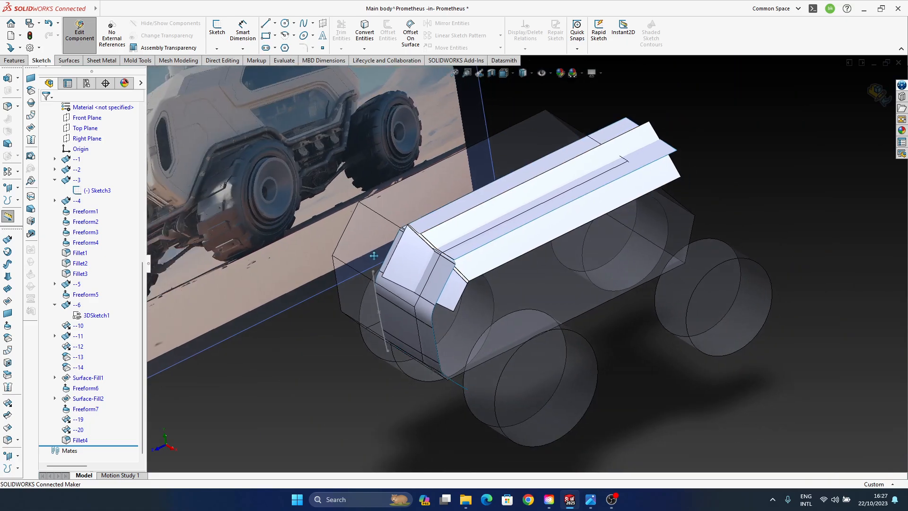
middle_drag(375, 256, 523, 371)
scroll(520, 326, down, 3)
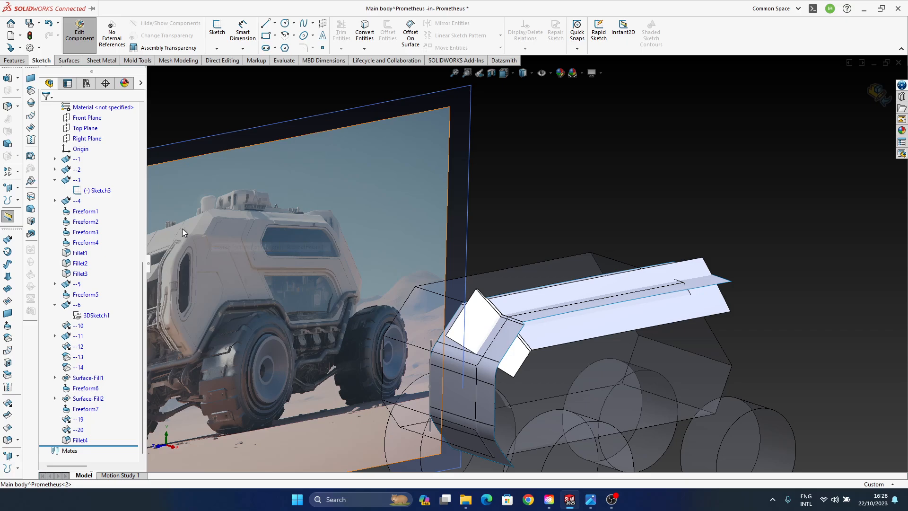
scroll(534, 341, down, 4)
middle_drag(534, 341, 465, 315)
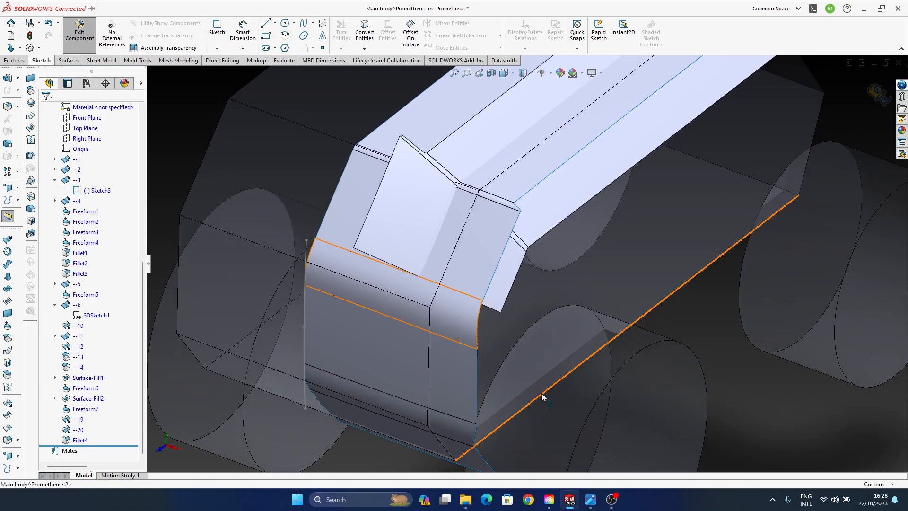
click(613, 505)
ctrl+middle_drag(408, 299, 406, 279)
click(455, 293)
ctrl+middle_drag(455, 294, 425, 307)
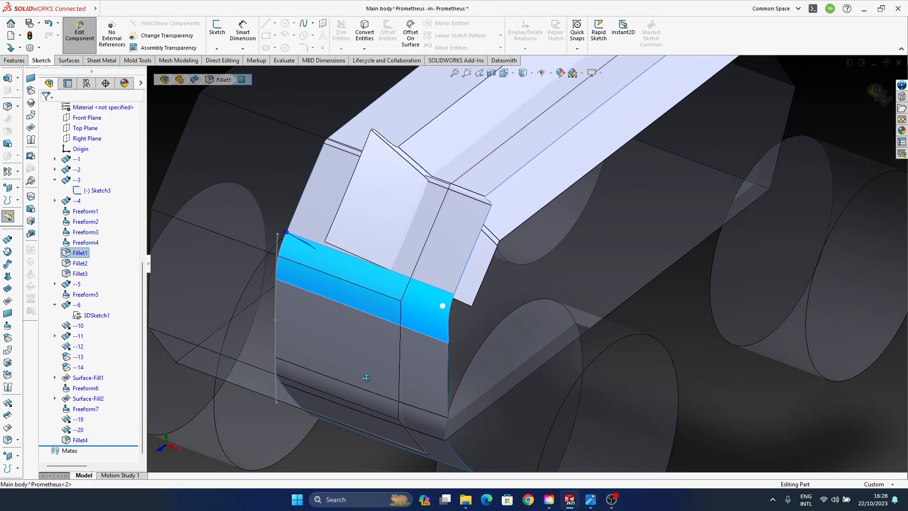
middle_drag(438, 354, 444, 336)
click(793, 101)
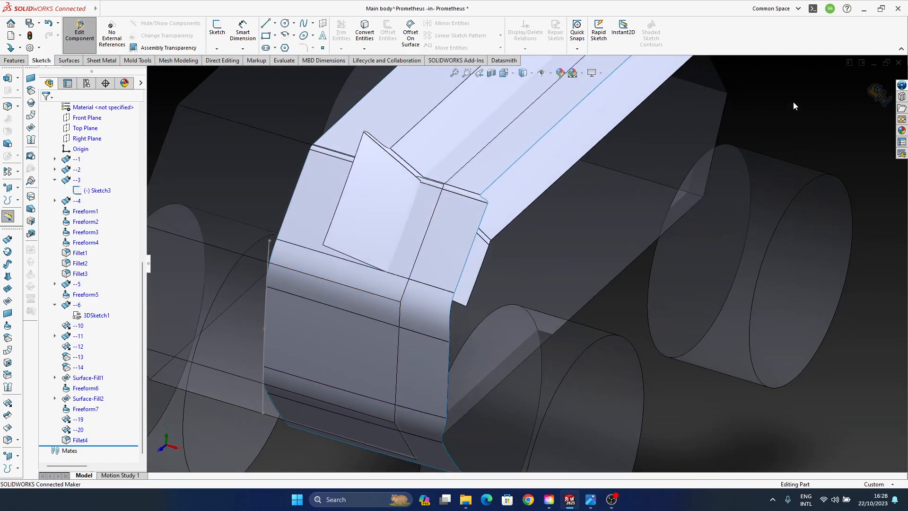
- Turn on RealView graphics and turn off shadows in shaded mode
click(593, 74)
click(607, 89)
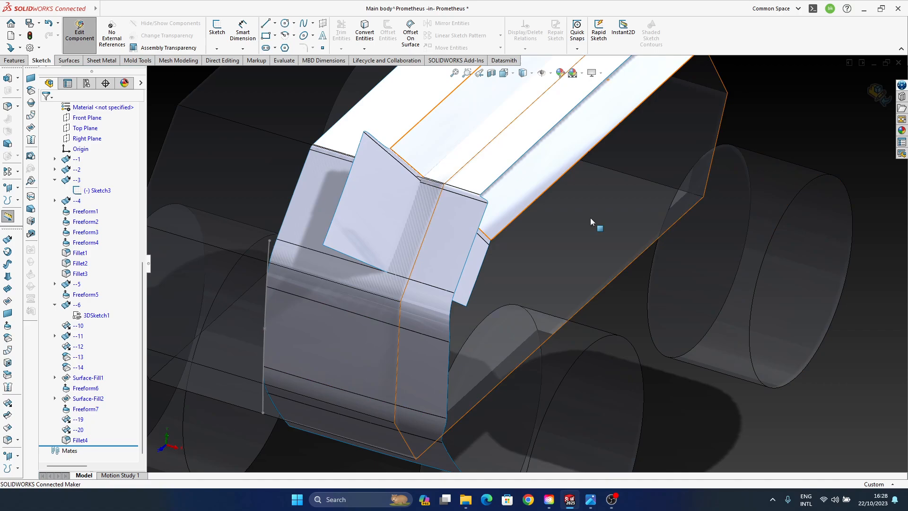
click(600, 77)
click(608, 97)
mouse_move(400, 304)
middle_down()
mouse_move(435, 314)
mouse_move(401, 290)
mouse_move(468, 171)
middle_up()
- Switch to shaded display without edges and select the Fillet1 face across the main body's front for inspection
click(530, 74)
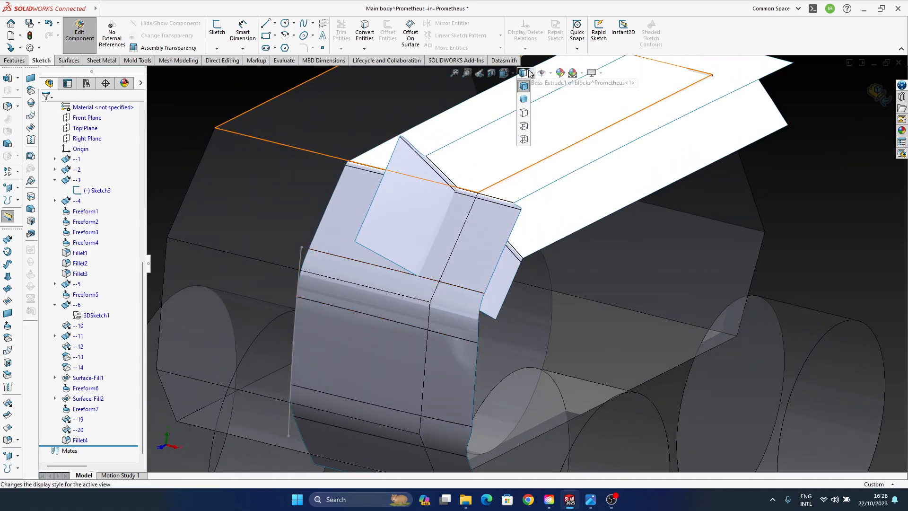
click(524, 100)
middle_drag(362, 333, 371, 301)
middle_drag(373, 361, 422, 291)
scroll(422, 291, down, 3)
middle_drag(301, 245, 409, 333)
click(409, 332)
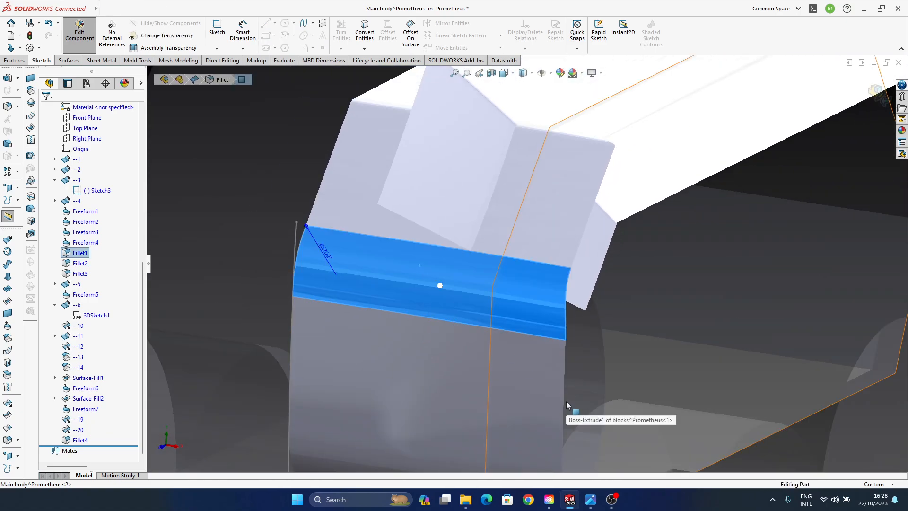
- Try deleting the Fillet1 feature from the main body and undo the deletion
key(Delete)
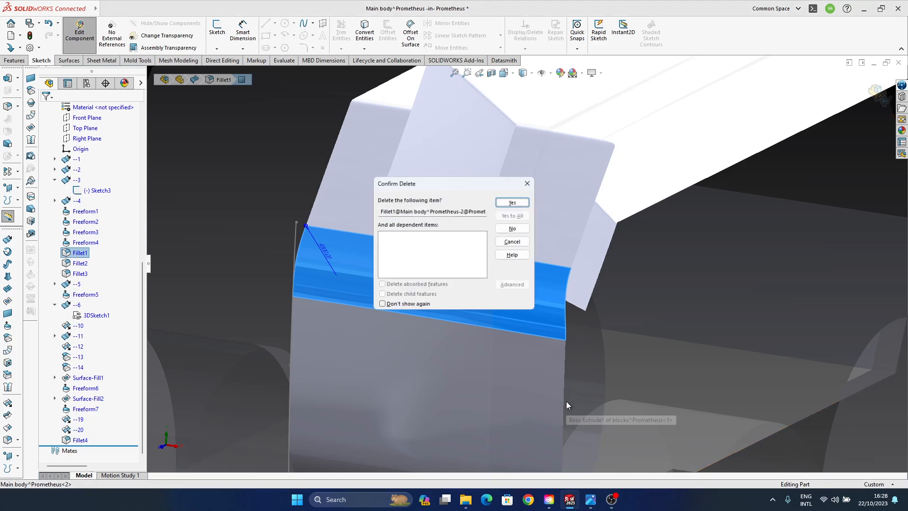
click(513, 202)
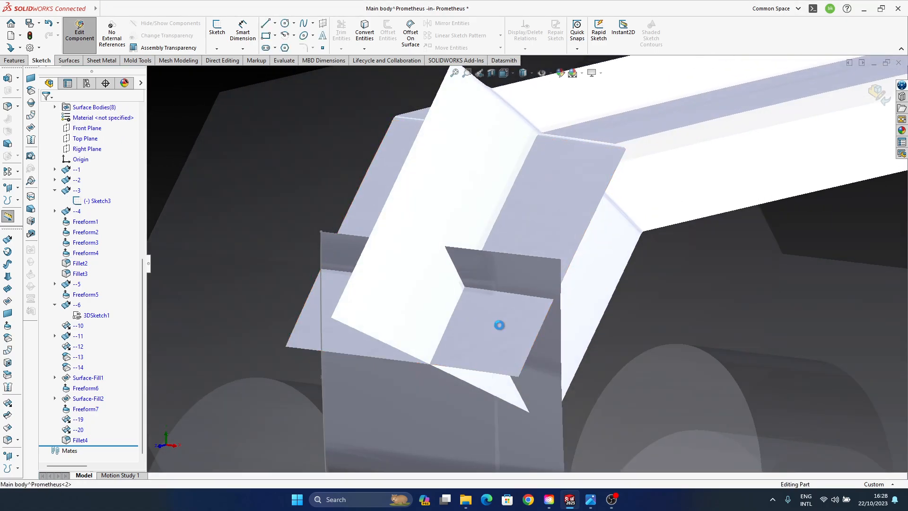
key(ctrl+z)
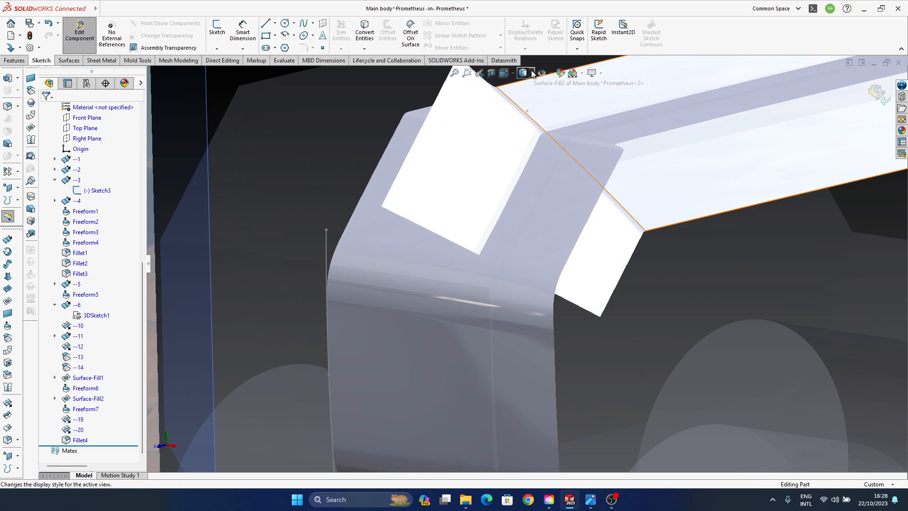
- Display the model shaded with edges and delete the Fillet1 face across the main body's front with Delete Face
click(524, 87)
middle_drag(440, 297, 405, 340)
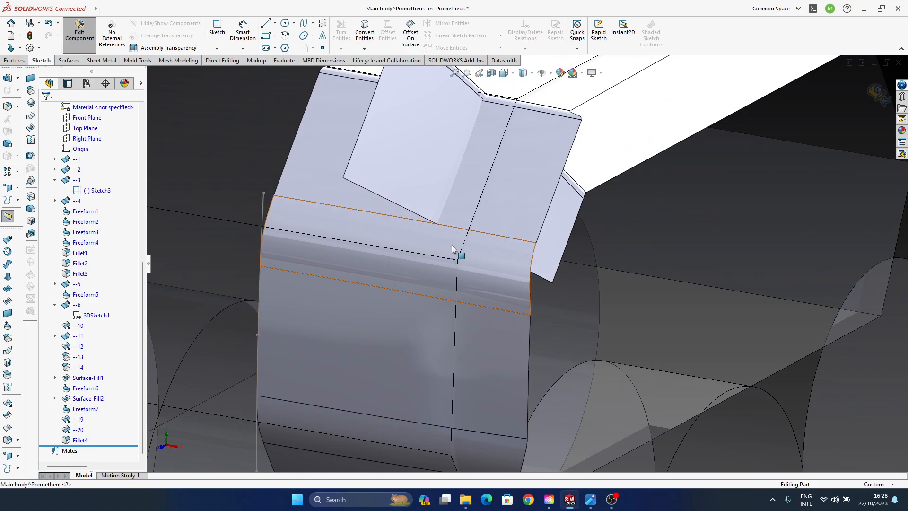
middle_drag(452, 245, 455, 294)
click(455, 294)
scroll(380, 311, up, 2)
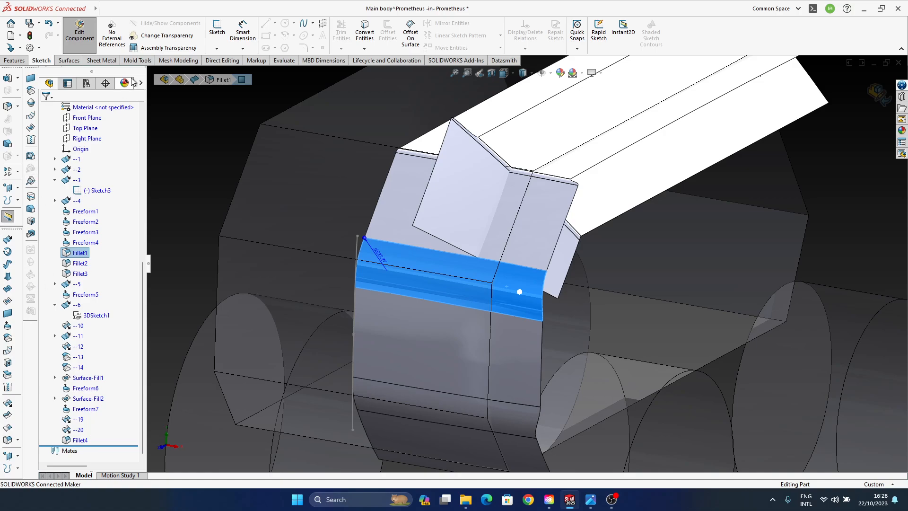
click(68, 60)
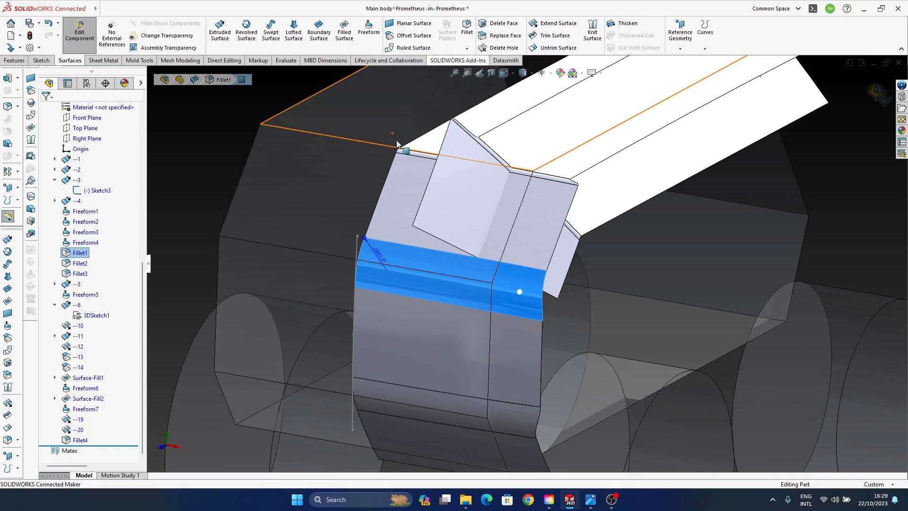
click(8, 363)
click(45, 112)
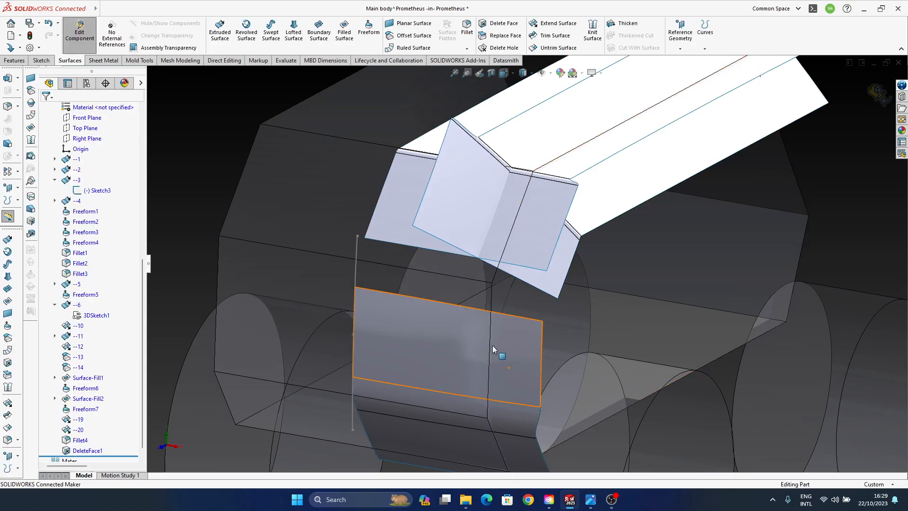
- Start a Boundary Surface between the two open edges of the front gap and flip its connectors to untwist it
ctrl+middle_drag(438, 323, 420, 315)
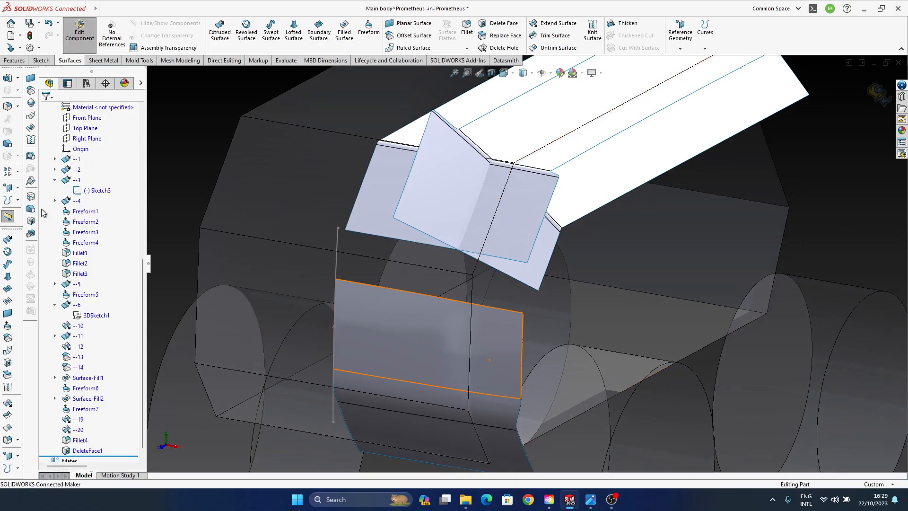
click(8, 289)
scroll(417, 276, down, 5)
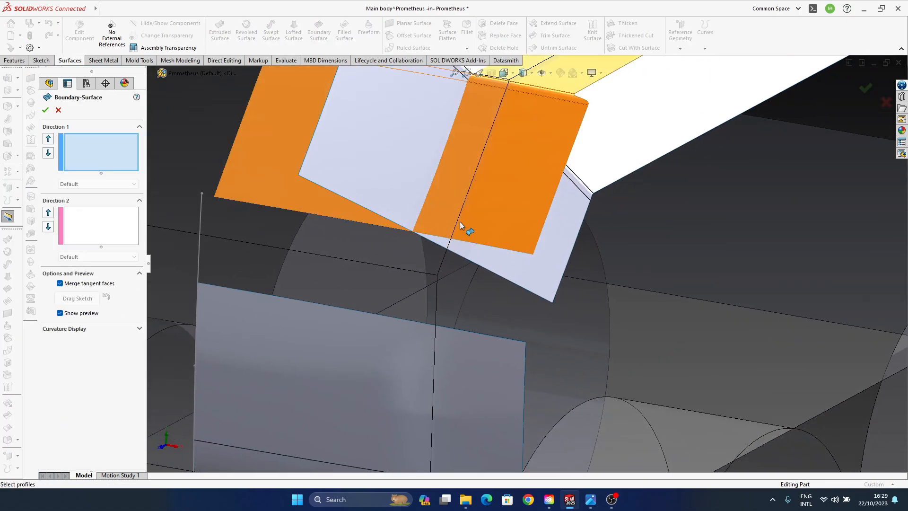
click(483, 245)
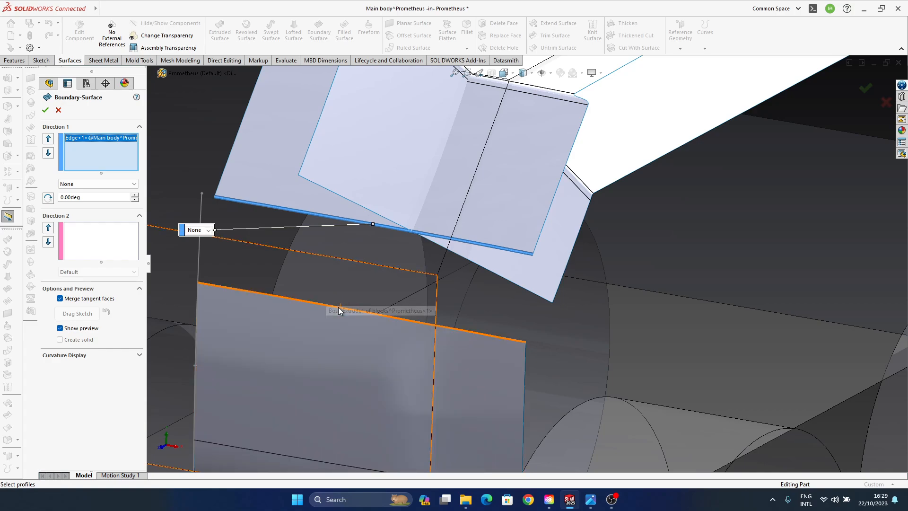
click(324, 304)
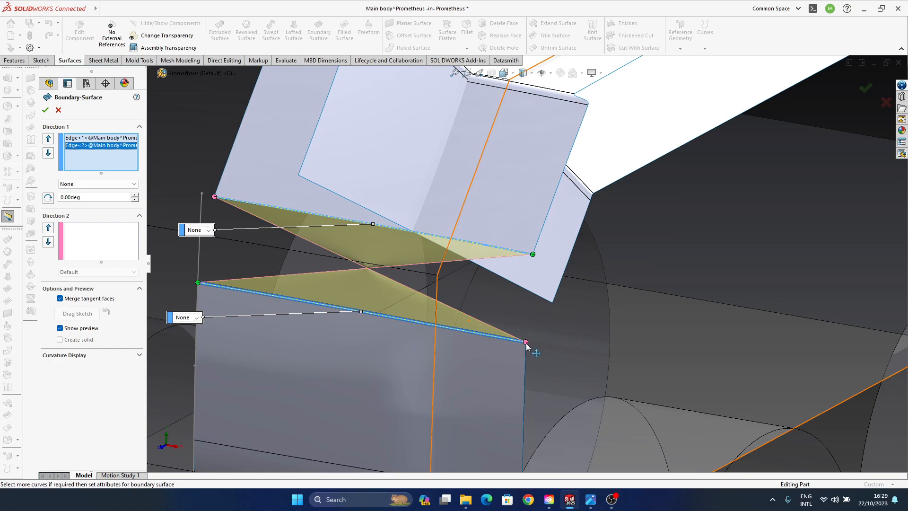
right_click(526, 344)
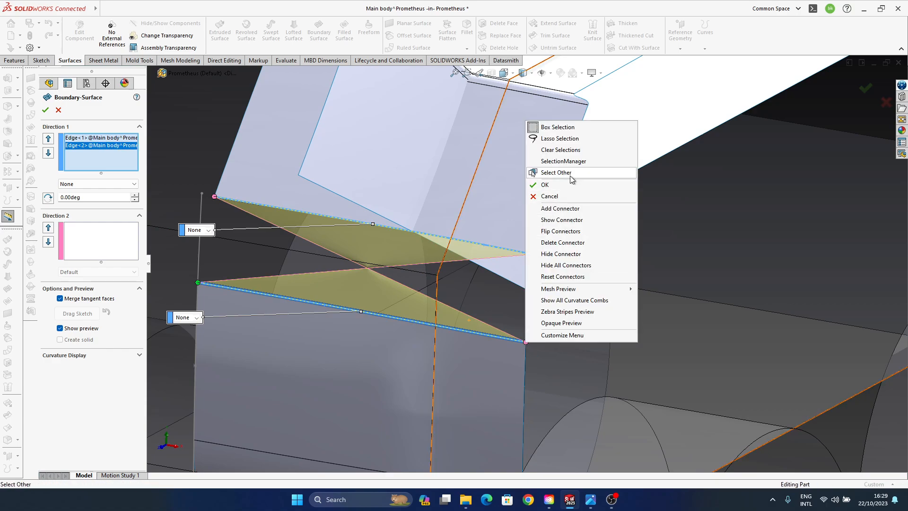
click(571, 234)
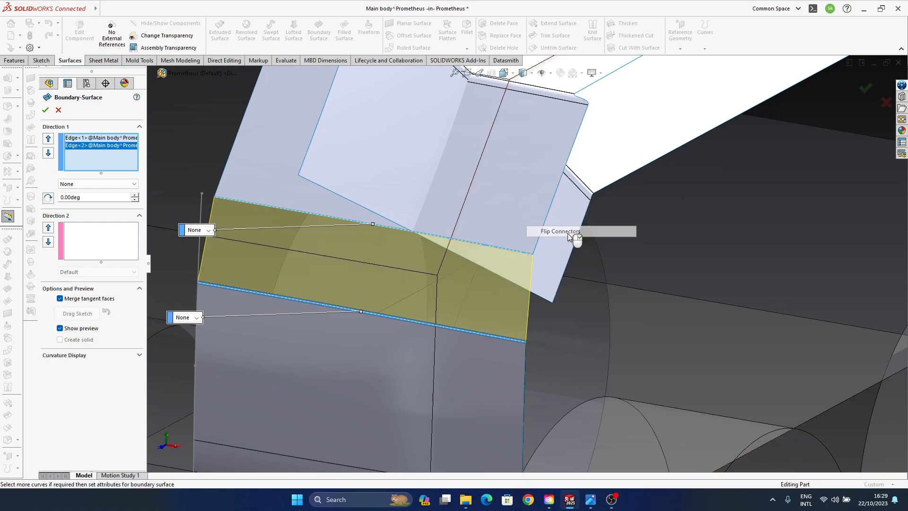
- Set both Direction 1 edges of the boundary surface to Curvature To Face
middle_drag(438, 321, 391, 322)
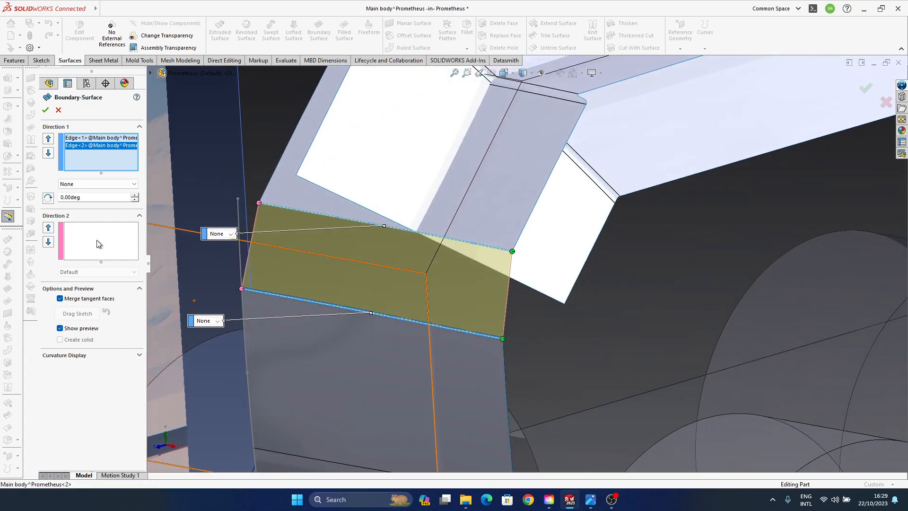
click(82, 186)
click(85, 208)
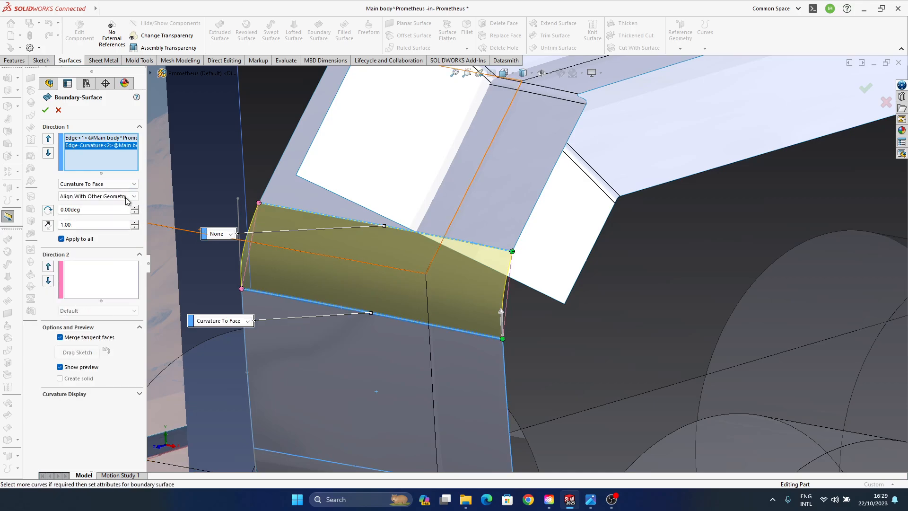
click(95, 138)
click(96, 184)
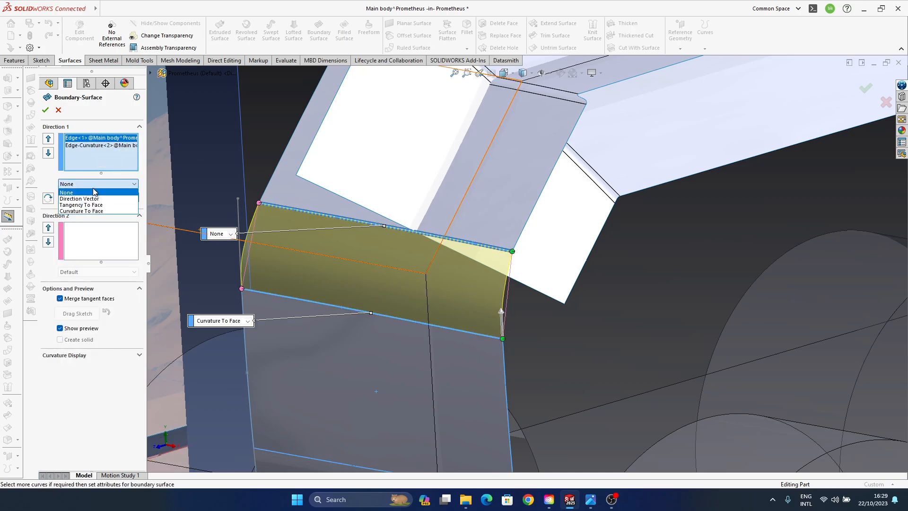
click(95, 211)
- Reduce the upper edge's tangent length to 0.64 and create the boundary surface
scroll(465, 268, up, 3)
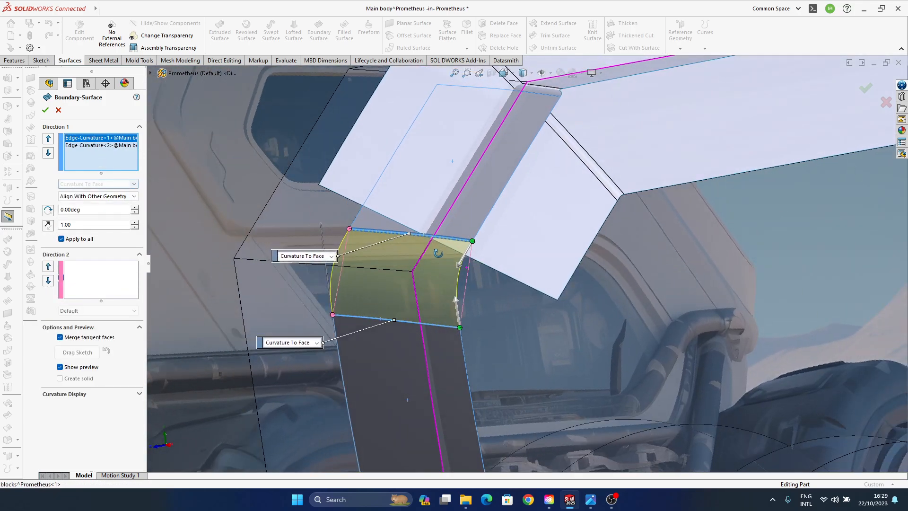
scroll(453, 272, down, 3)
ctrl+middle_drag(423, 293, 371, 275)
drag(422, 161, 425, 155)
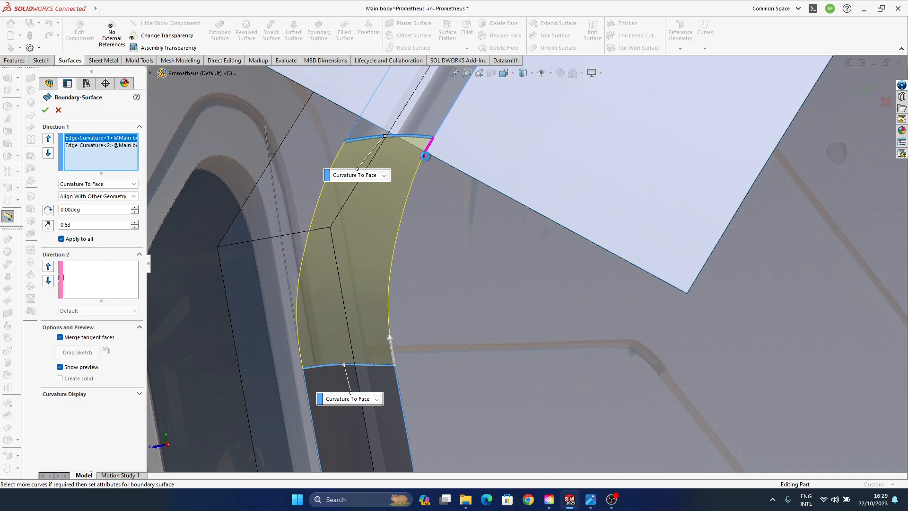
middle_drag(362, 259, 407, 267)
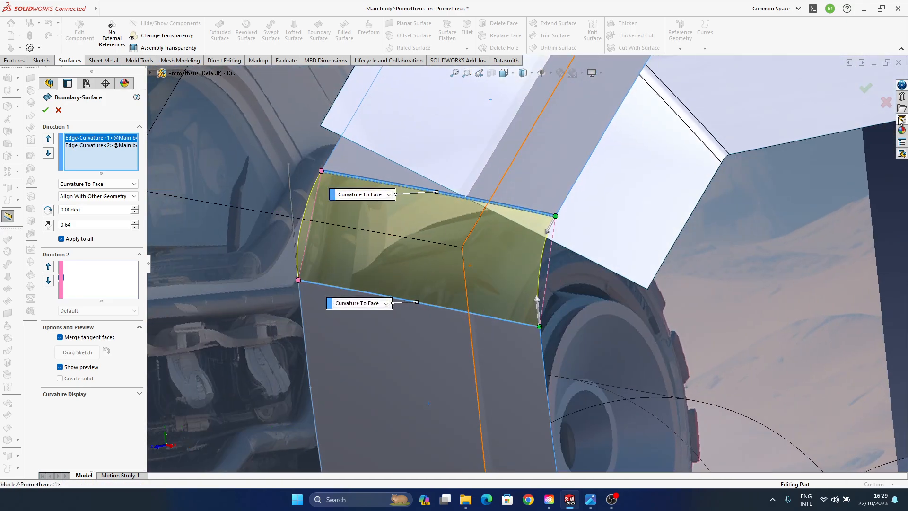
click(864, 90)
- Start a Freeform on the new boundary surface and set the continuity of its free side edge beside the wheel arch to Moveable
middle_drag(540, 281, 465, 279)
click(538, 279)
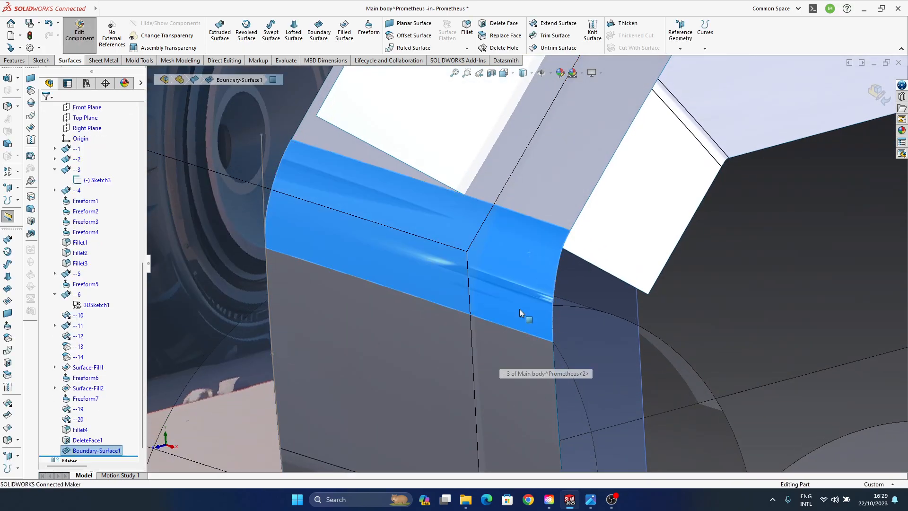
click(8, 326)
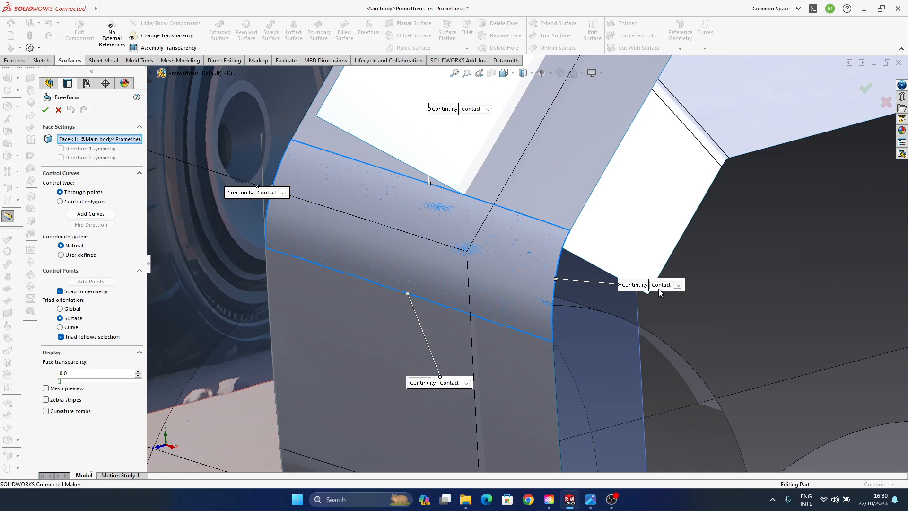
click(672, 286)
click(670, 288)
click(672, 291)
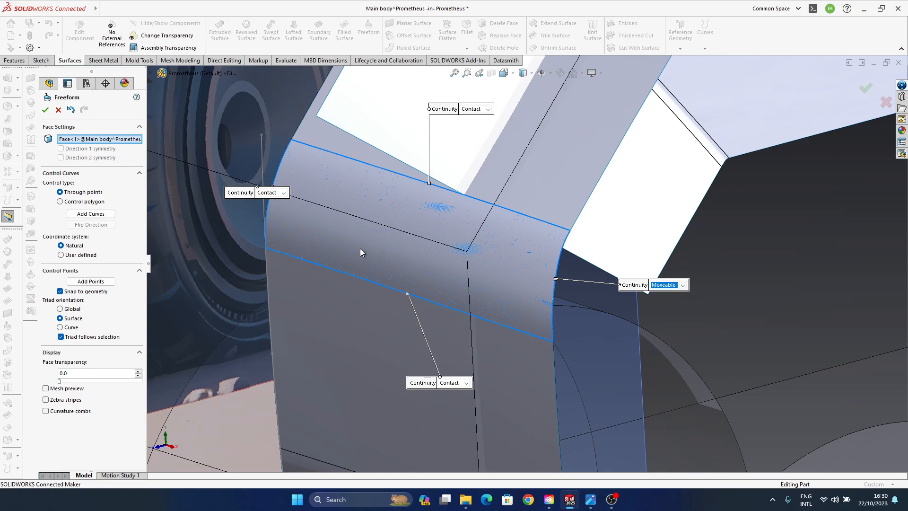
- Select the moveable side edge of the Freeform face and examine its lower control point
click(282, 194)
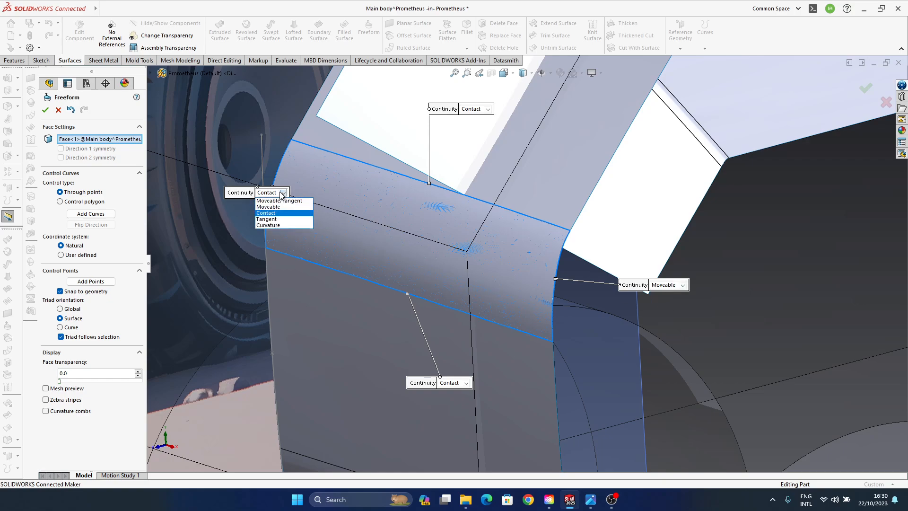
click(683, 314)
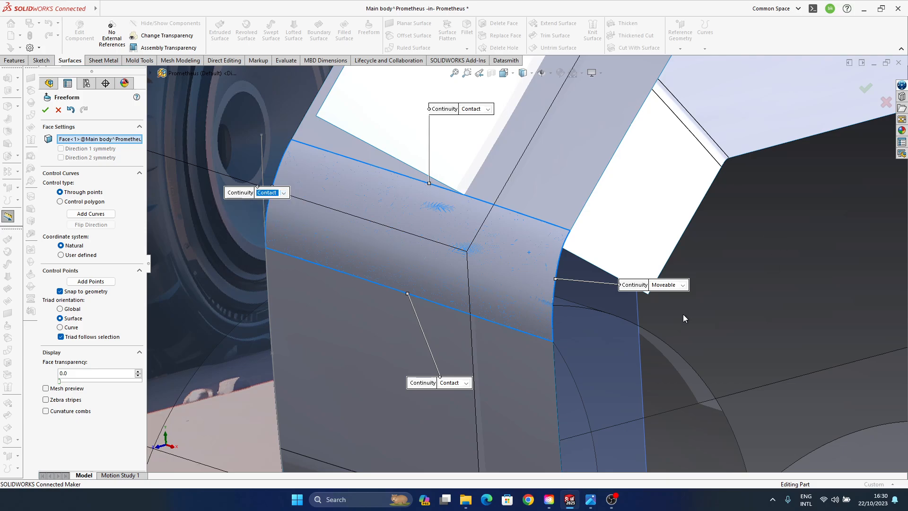
click(554, 291)
scroll(592, 376, up, 3)
scroll(506, 280, down, 5)
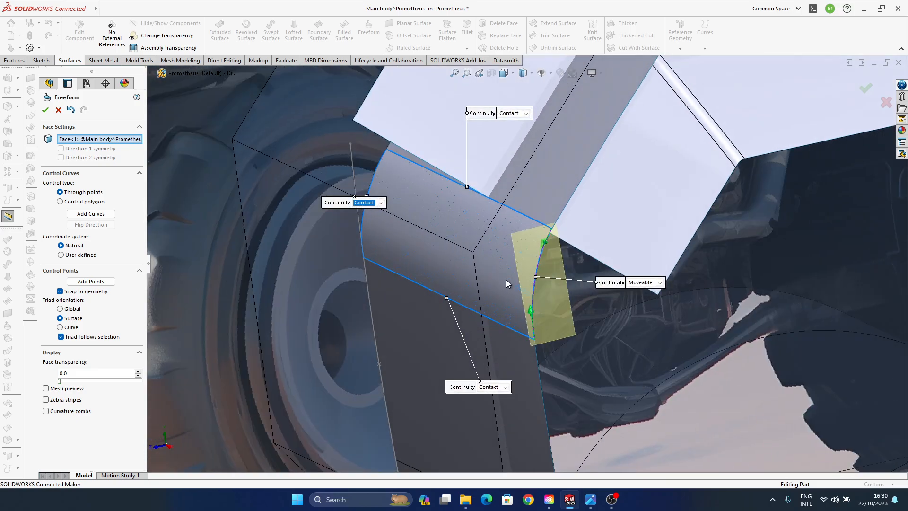
ctrl+middle_drag(502, 290, 463, 298)
click(523, 345)
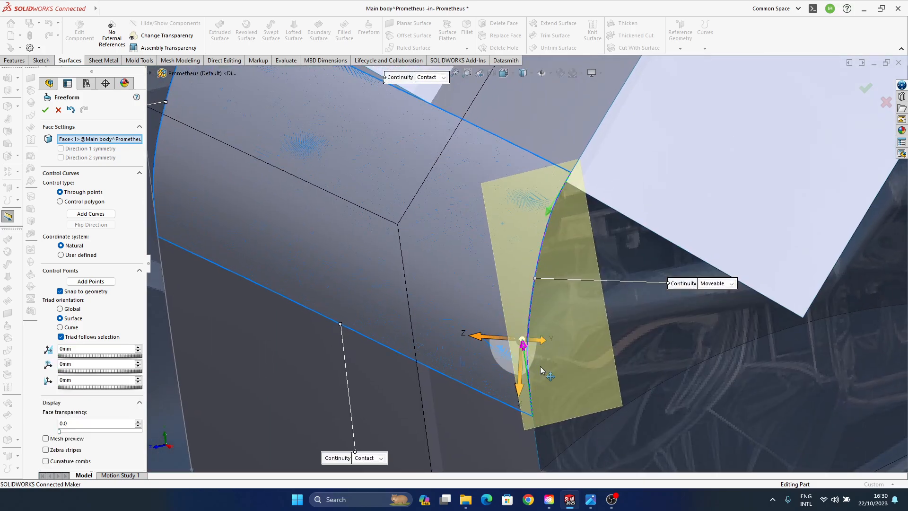
scroll(389, 367, up, 3)
- Set the Freeform continuity of the upper, lower and moveable side edges to Curvature
click(519, 180)
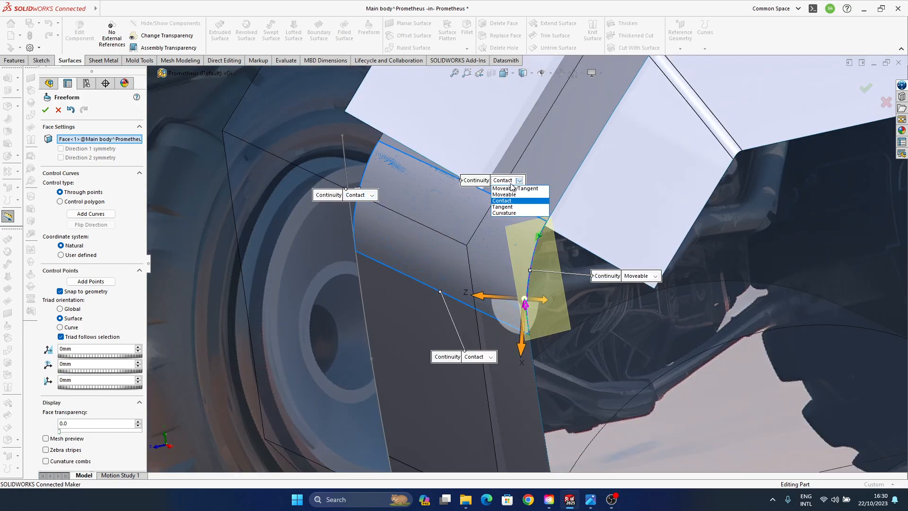
click(524, 213)
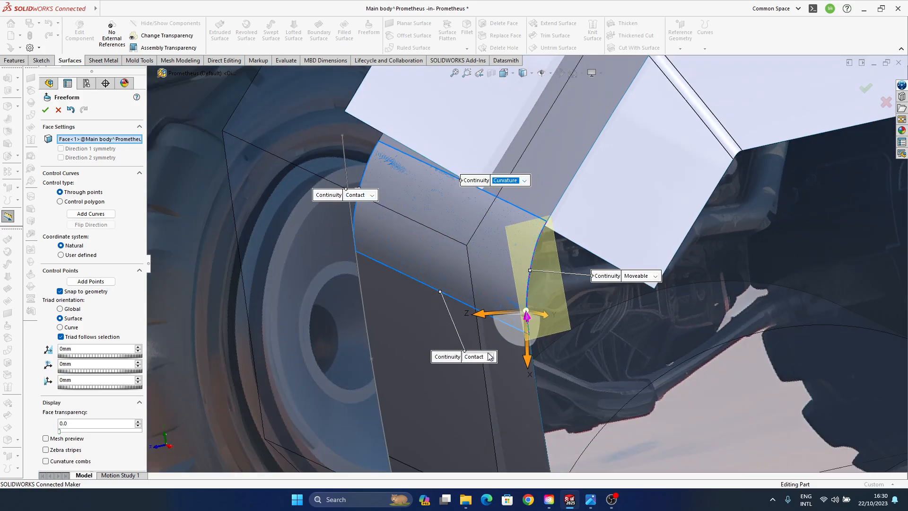
click(480, 361)
click(477, 387)
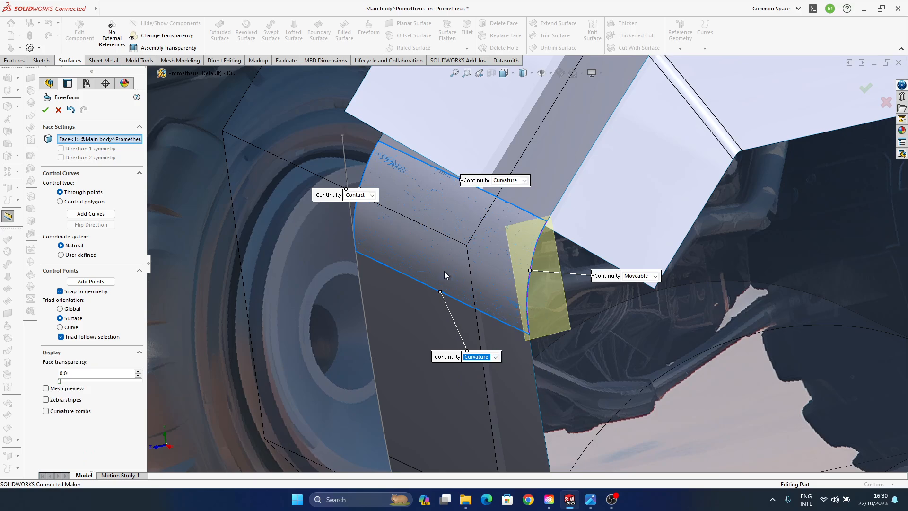
scroll(449, 293, down, 3)
click(685, 289)
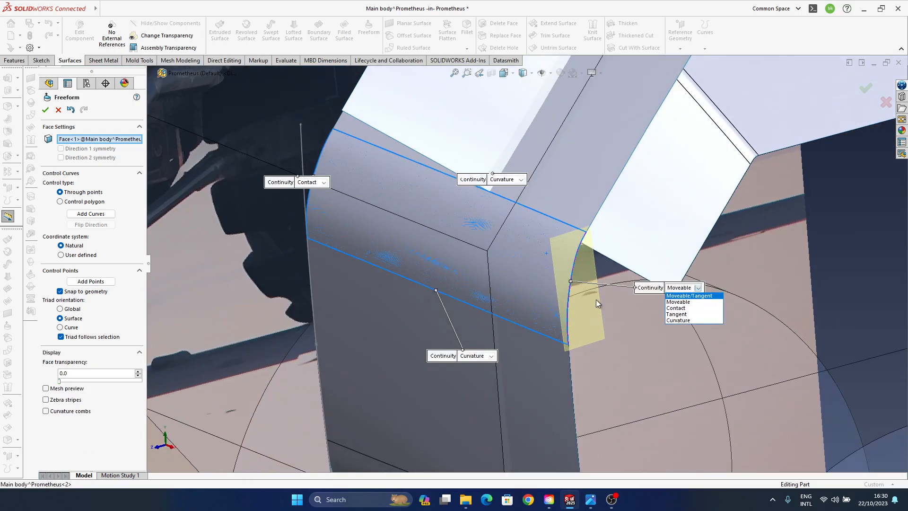
click(701, 321)
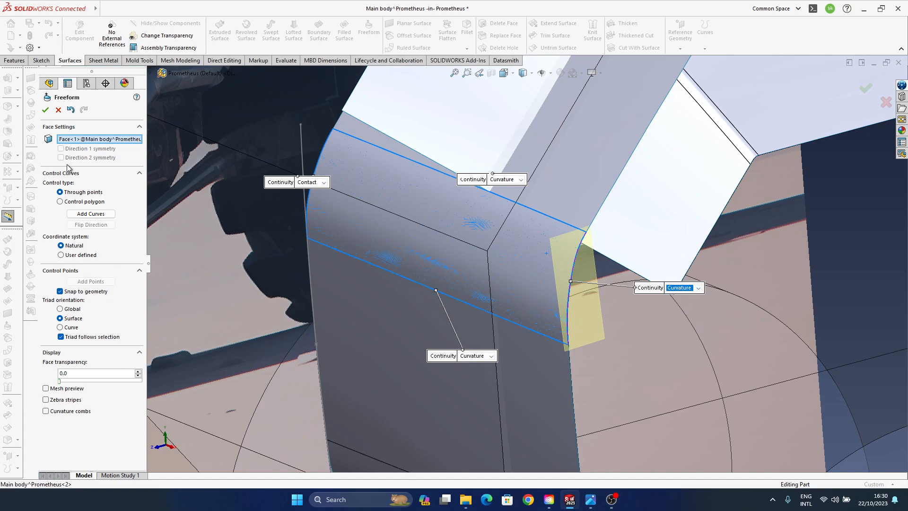
- Add two crossing control curves to the Freeform face, one in each direction, and select the lengthwise curve
click(91, 214)
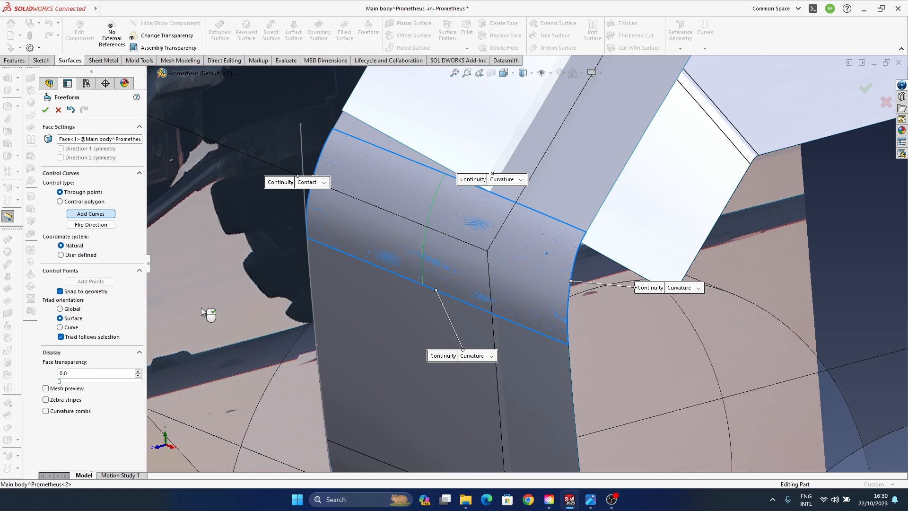
click(431, 239)
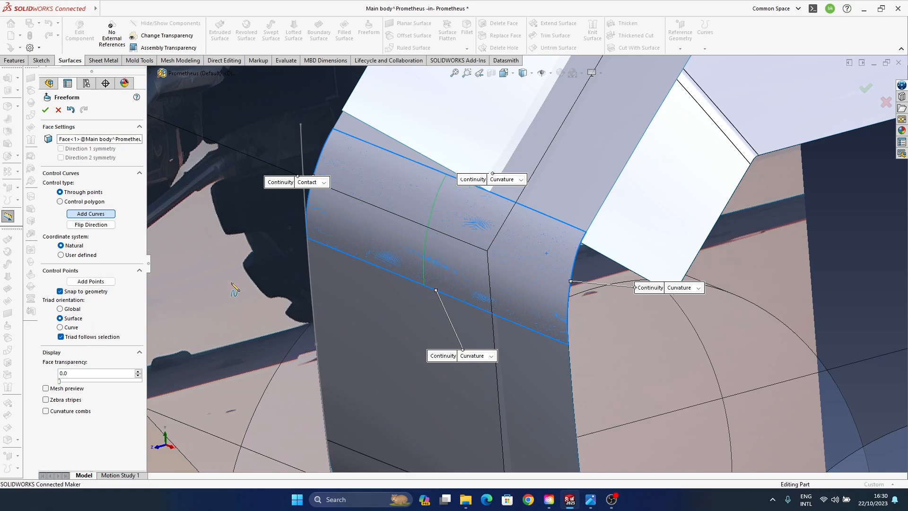
click(467, 241)
right_click(511, 289)
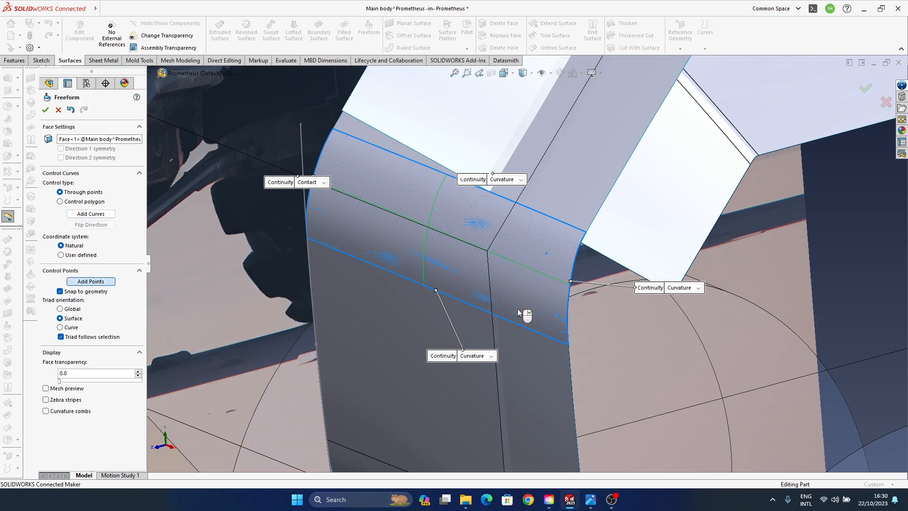
right_click(532, 310)
click(516, 263)
middle_drag(570, 336, 608, 332)
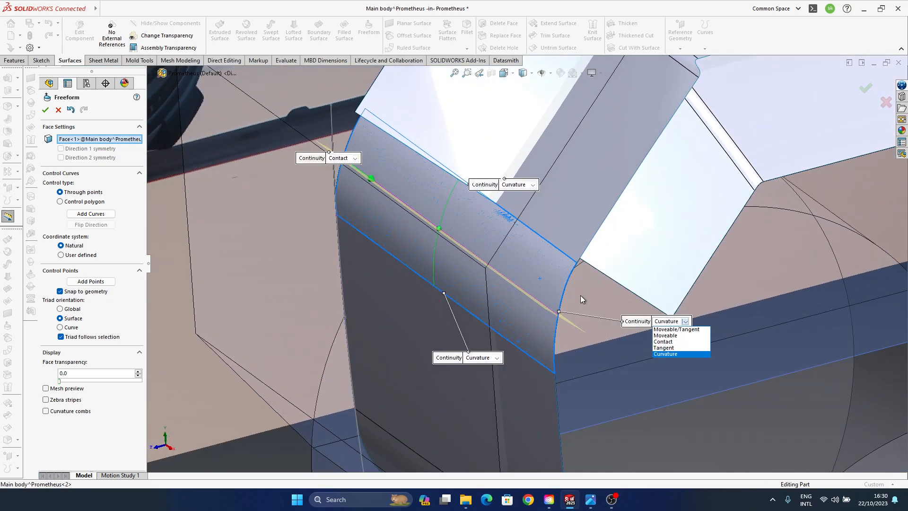
- Set the continuity of the Freeform face's free side edge to Moveable and select the lengthwise control curve
click(685, 321)
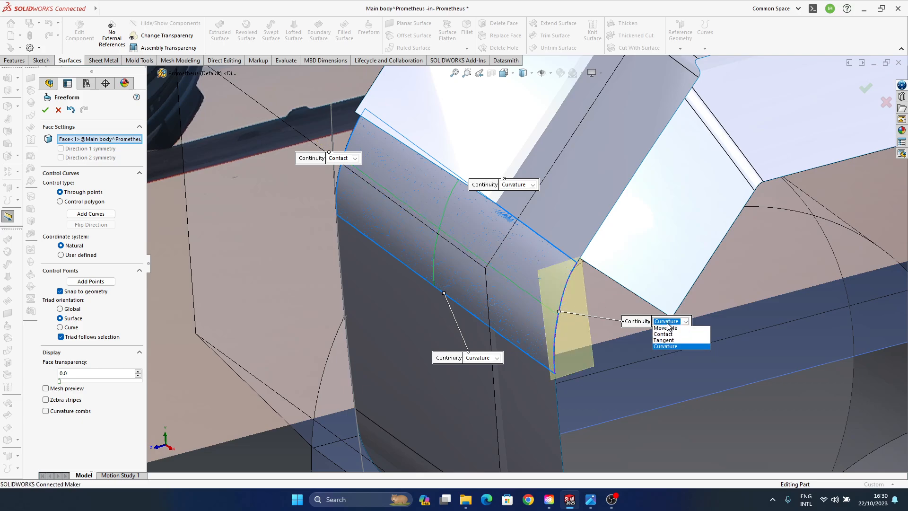
click(682, 336)
click(536, 297)
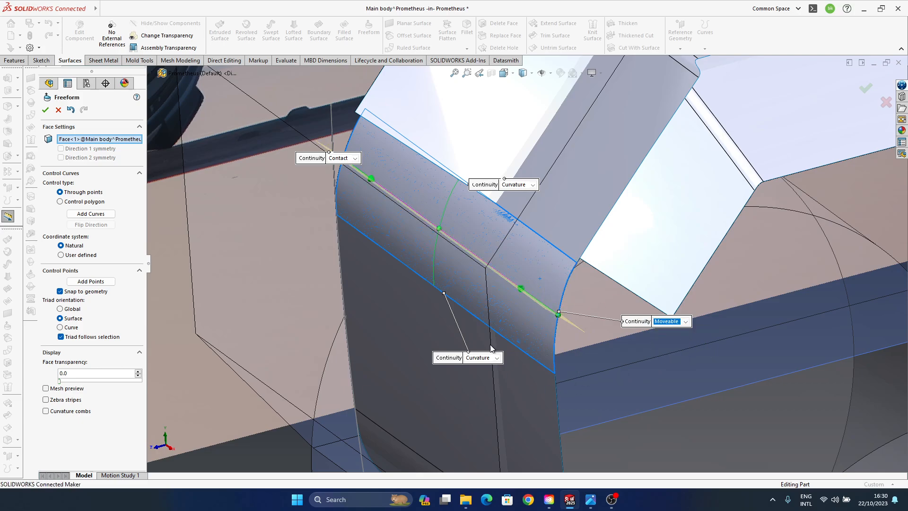
- Pull the lengthwise curve's control point on the moveable side edge about -57 mm along its Z direction
middle_drag(491, 344, 473, 280)
scroll(473, 294, down, 4)
middle_drag(590, 249, 455, 212)
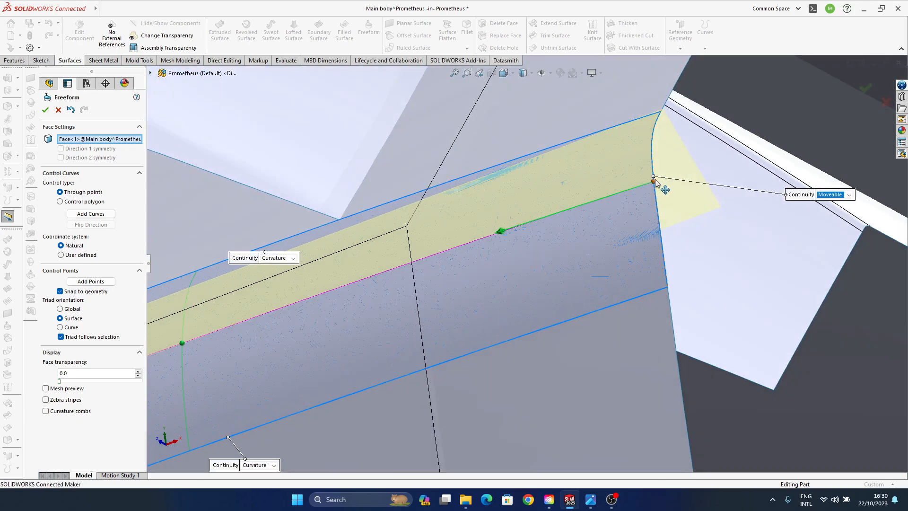
click(654, 181)
middle_drag(578, 196, 550, 176)
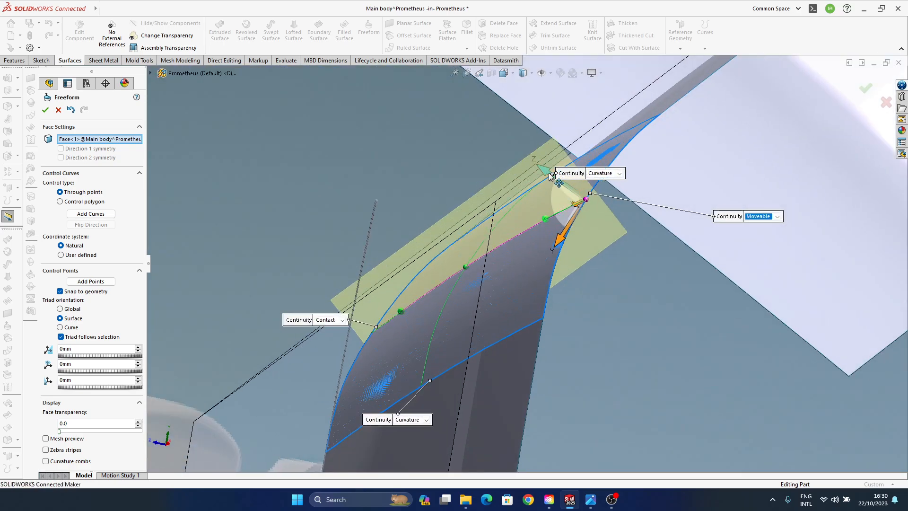
drag(550, 176, 579, 191)
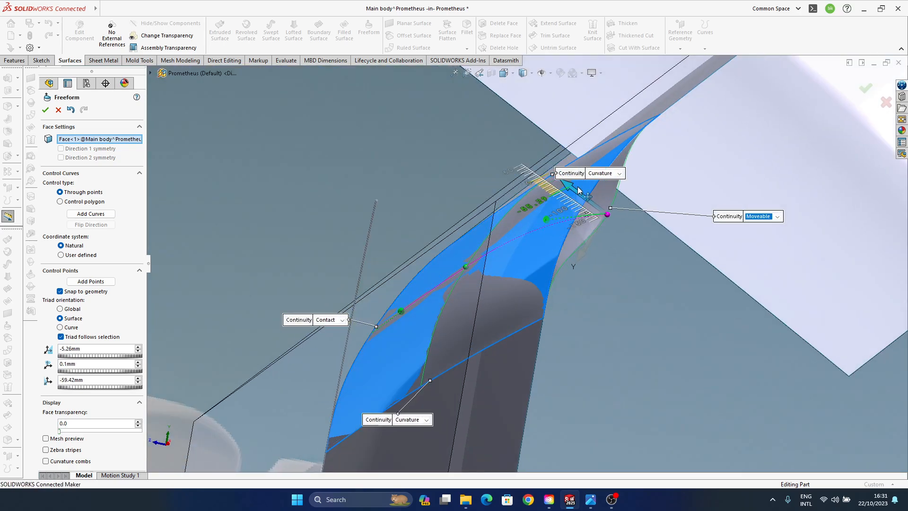
- Move the control point where the two control curves cross by about -24.7 mm along its Z direction
middle_drag(529, 274, 601, 195)
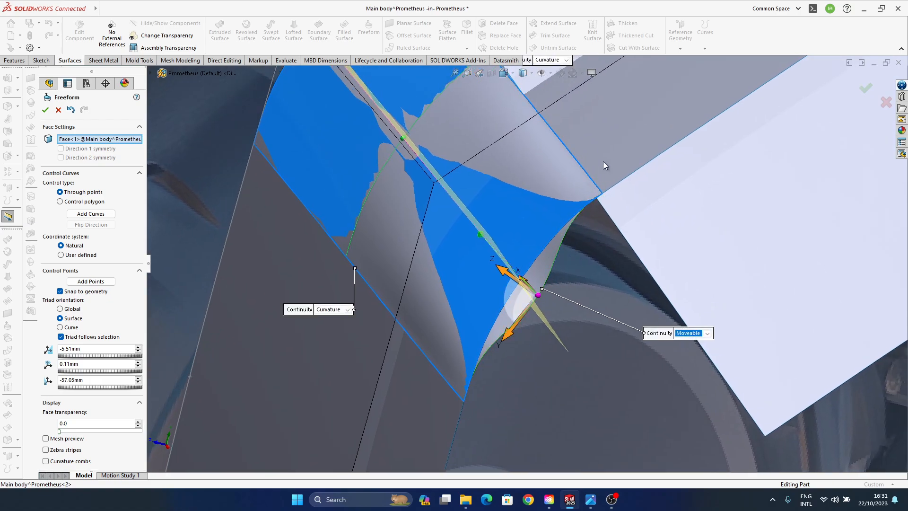
middle_drag(450, 269, 717, 218)
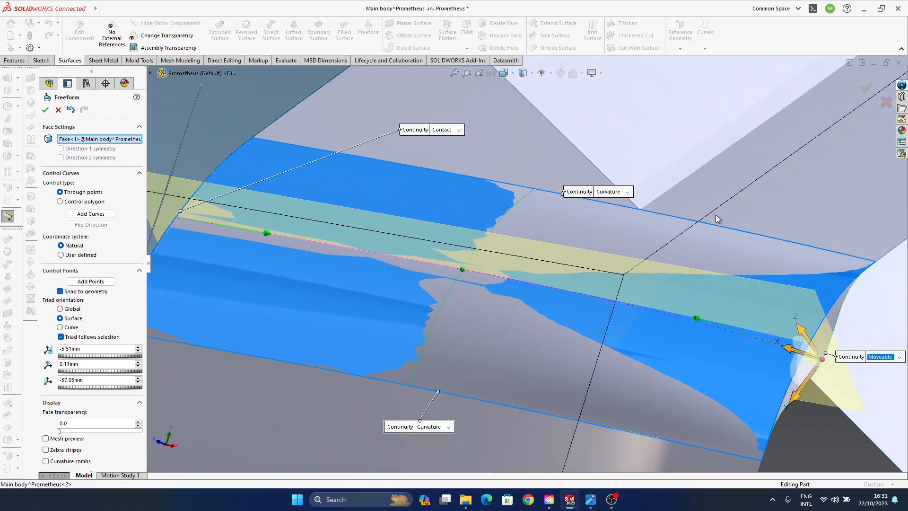
ctrl+middle_drag(743, 317, 564, 283)
ctrl+middle_drag(505, 268, 555, 260)
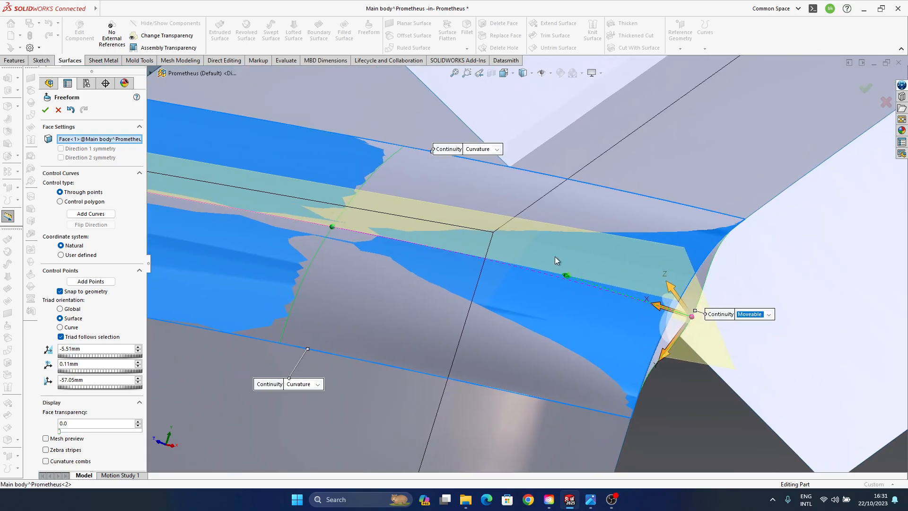
scroll(555, 260, up, 5)
middle_drag(454, 319, 299, 284)
scroll(473, 307, down, 5)
click(468, 241)
drag(343, 251, 348, 259)
middle_drag(348, 260, 722, 266)
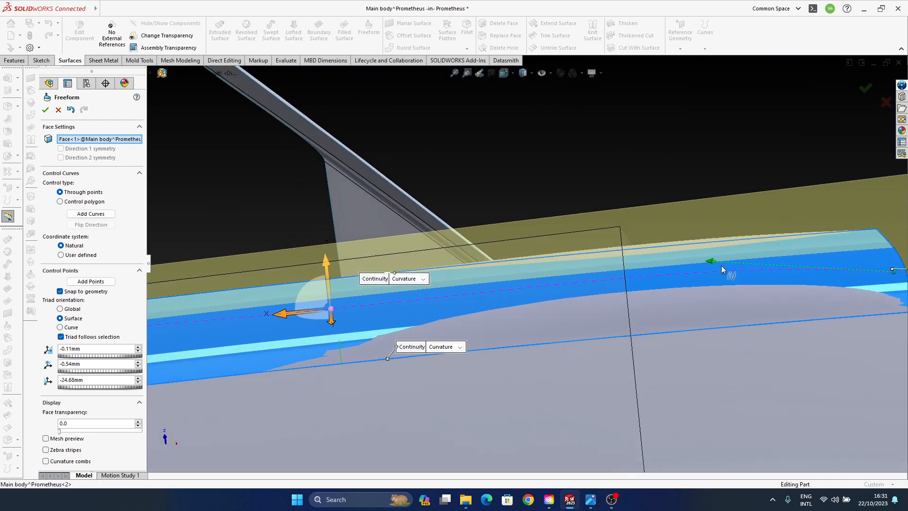
- Select the lengthwise curve's control handle near the moveable edge, try adjusting it, and accept the Freeform
click(711, 262)
drag(700, 216, 705, 241)
middle_drag(634, 303, 510, 270)
click(868, 90)
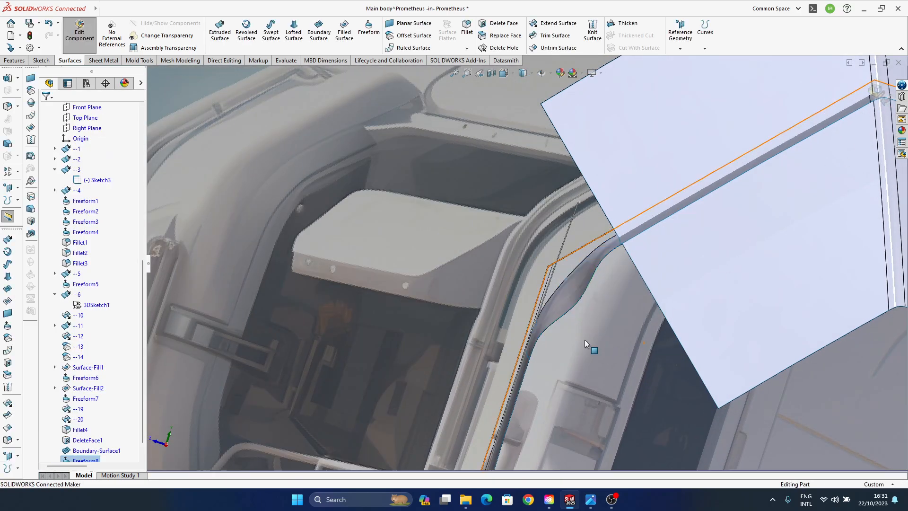
- Switch the model display to shaded without edges for judging the reshaped front face
middle_drag(536, 309, 600, 372)
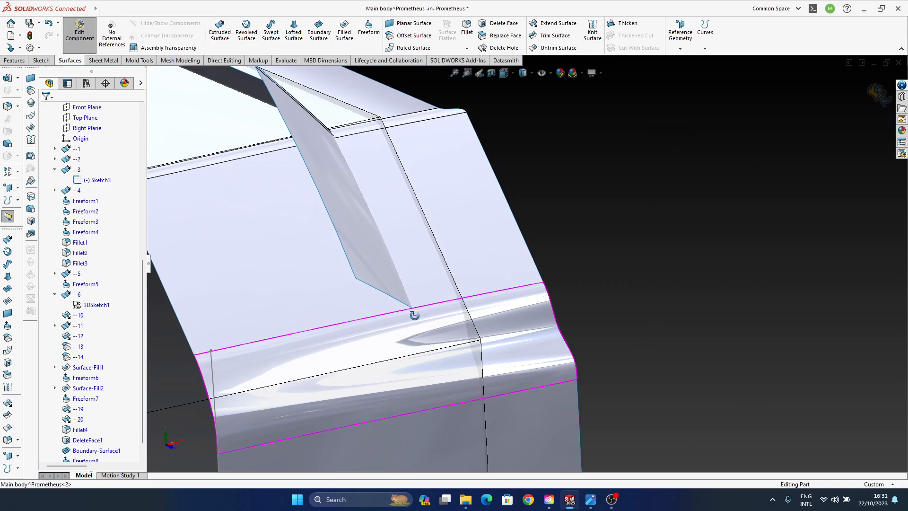
mouse_move(415, 316)
middle_down()
mouse_move(416, 341)
mouse_move(405, 326)
middle_up()
click(528, 74)
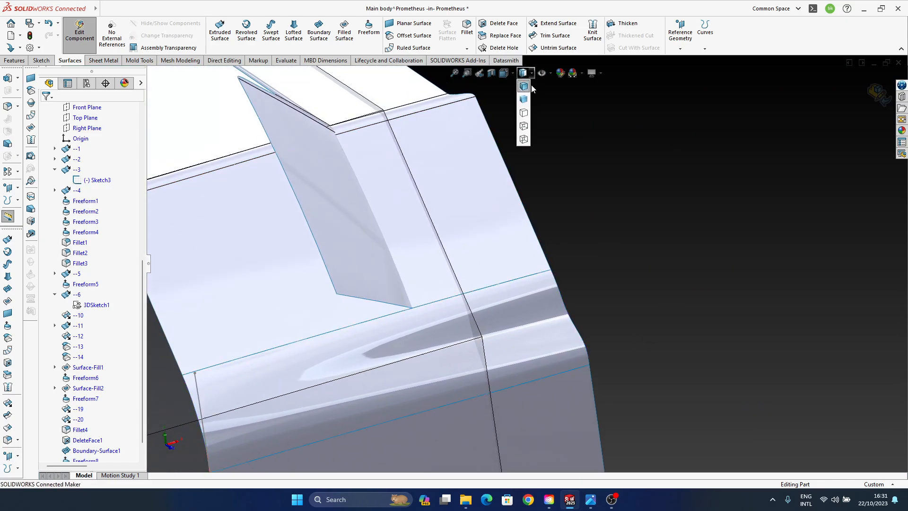
click(524, 99)
- Examine the reflections and transitions of the reshaped front face from several angles
middle_drag(558, 303, 587, 317)
middle_drag(537, 221, 585, 246)
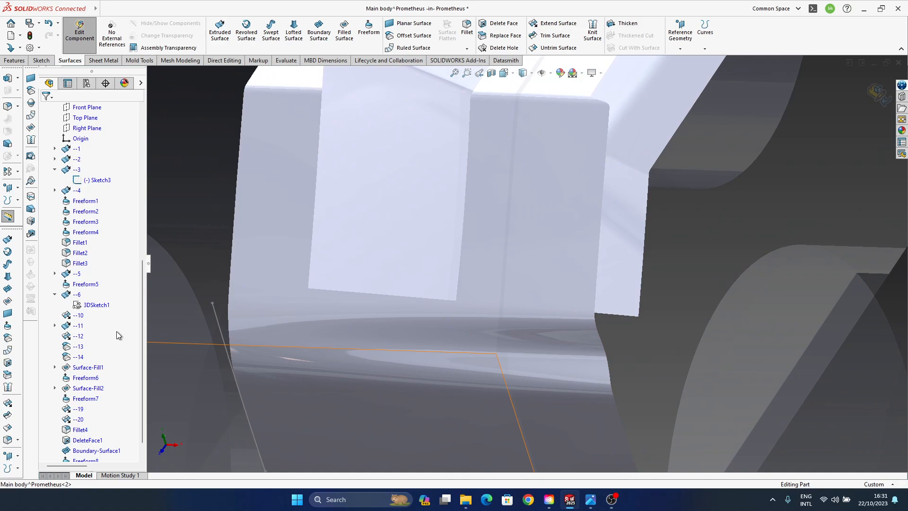
ctrl+middle_drag(383, 331, 378, 286)
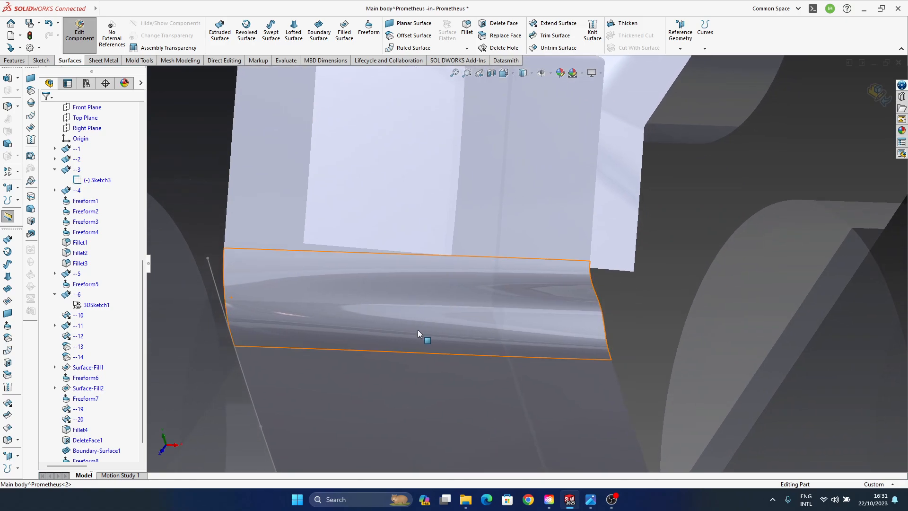
middle_drag(418, 330, 472, 340)
ctrl+middle_drag(496, 290, 463, 369)
middle_drag(619, 239, 446, 197)
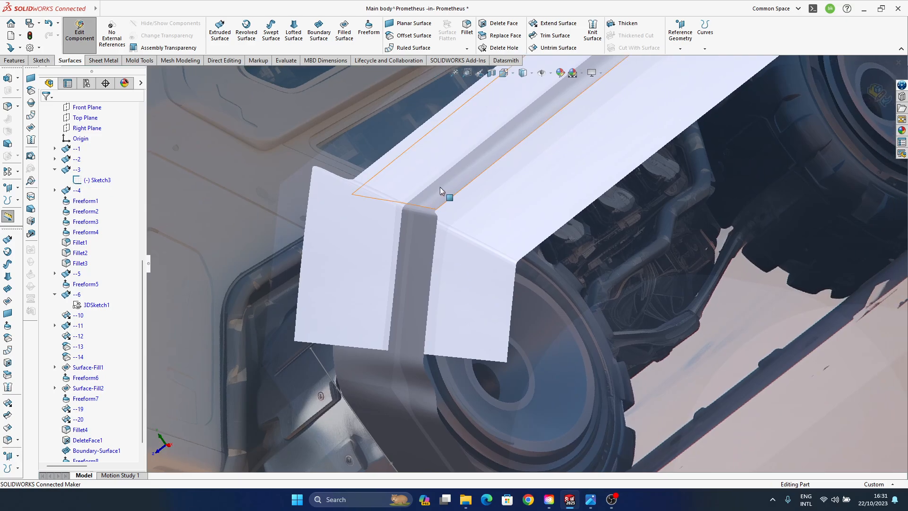
scroll(468, 230, down, 5)
scroll(81, 388, down, 1)
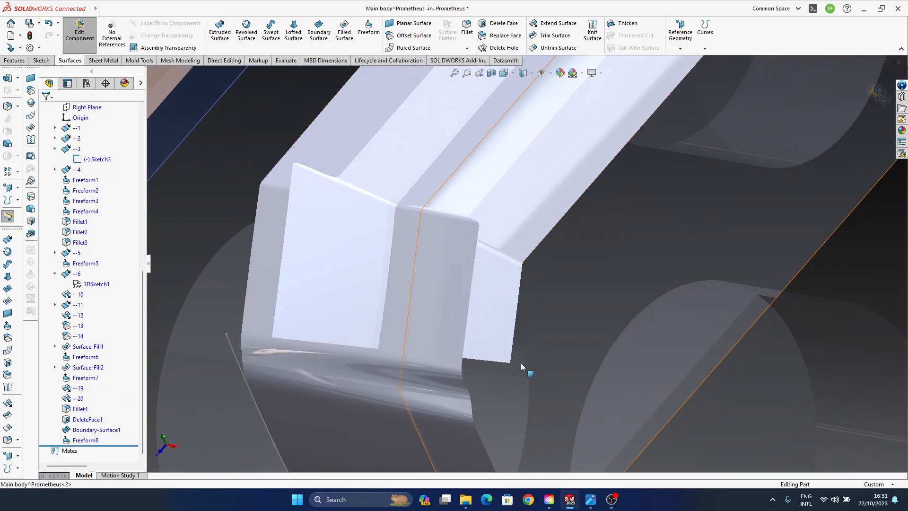
- Undo the Freeform, the boundary surface and the face deletion to restore the front fillet
key(ctrl+z)
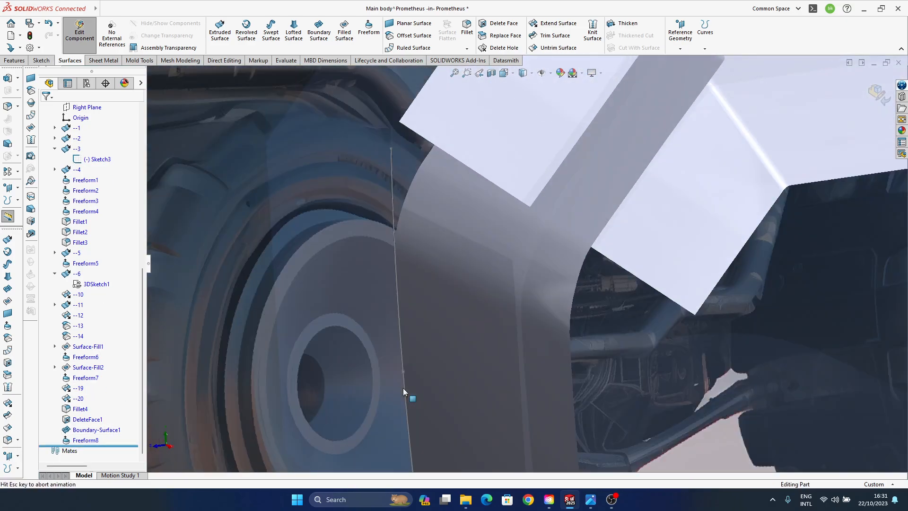
key(ctrl+z)
key(ctrl+z)
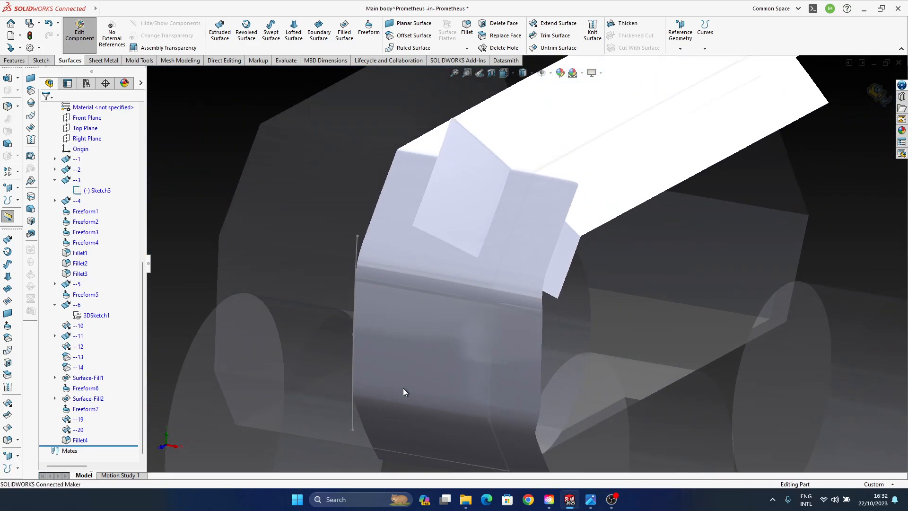
- Compare the front surfaces with the background picture and switch to the land vehicle reference image in the Photos app
ctrl+middle_drag(536, 236, 452, 367)
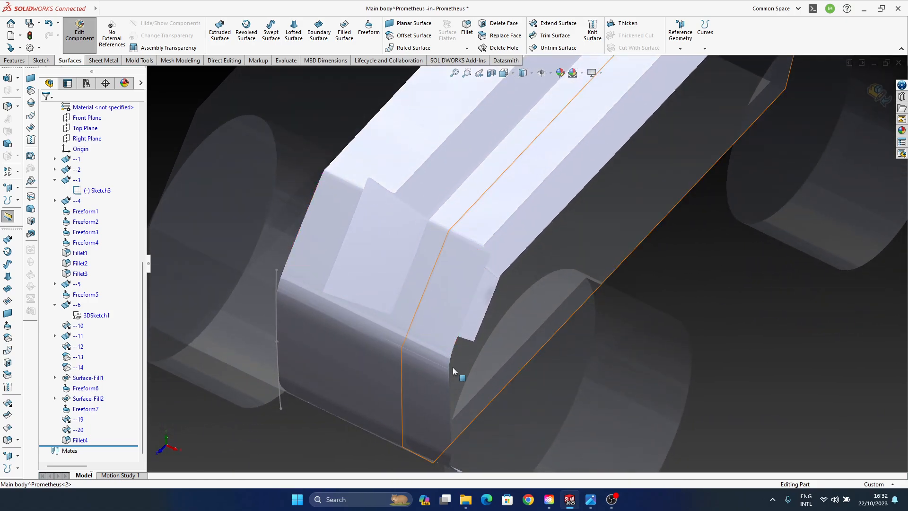
scroll(440, 362, up, 3)
click(417, 310)
middle_drag(417, 311, 475, 293)
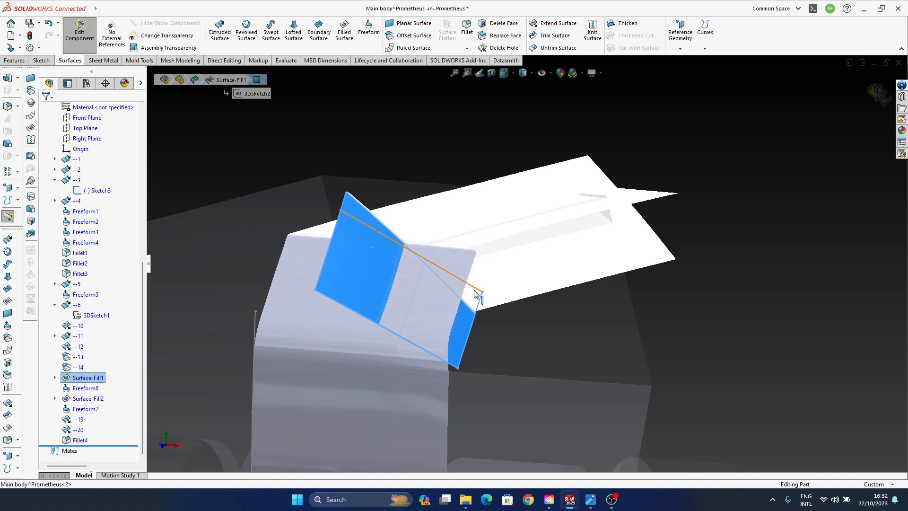
mouse_move(474, 293)
middle_down()
mouse_move(451, 324)
mouse_move(470, 309)
middle_up()
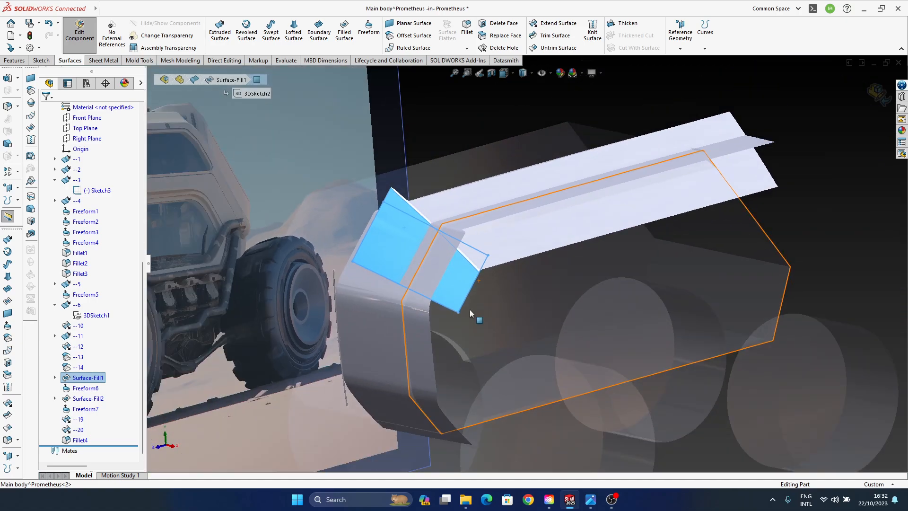
ctrl+middle_drag(555, 380, 527, 387)
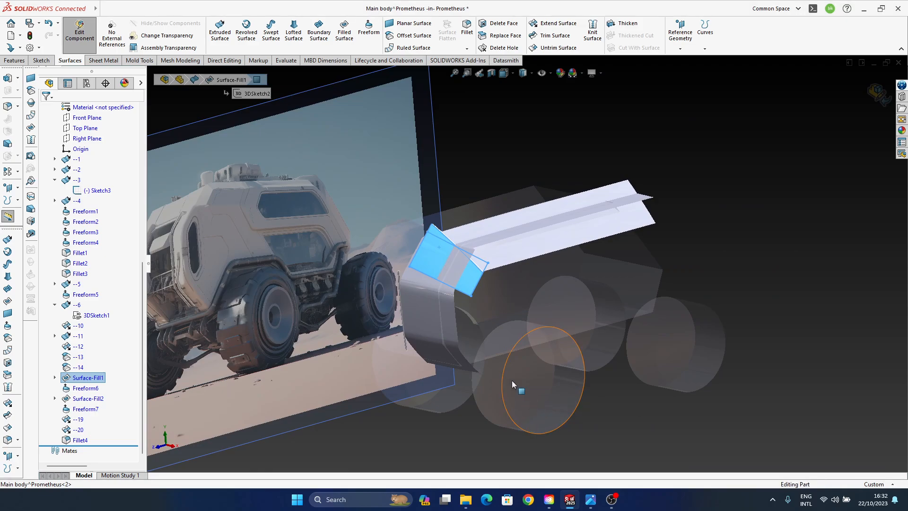
middle_drag(513, 380, 475, 381)
click(776, 195)
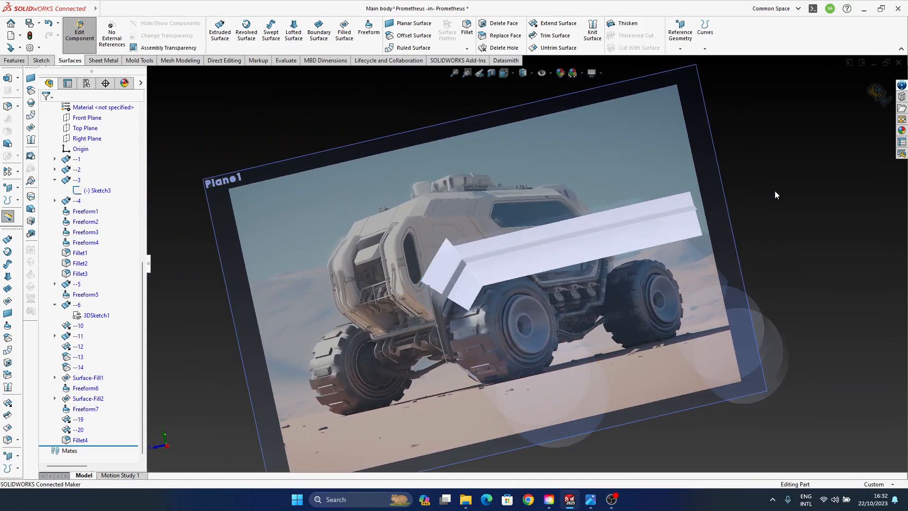
middle_drag(501, 271, 542, 279)
ctrl+middle_drag(478, 288, 532, 277)
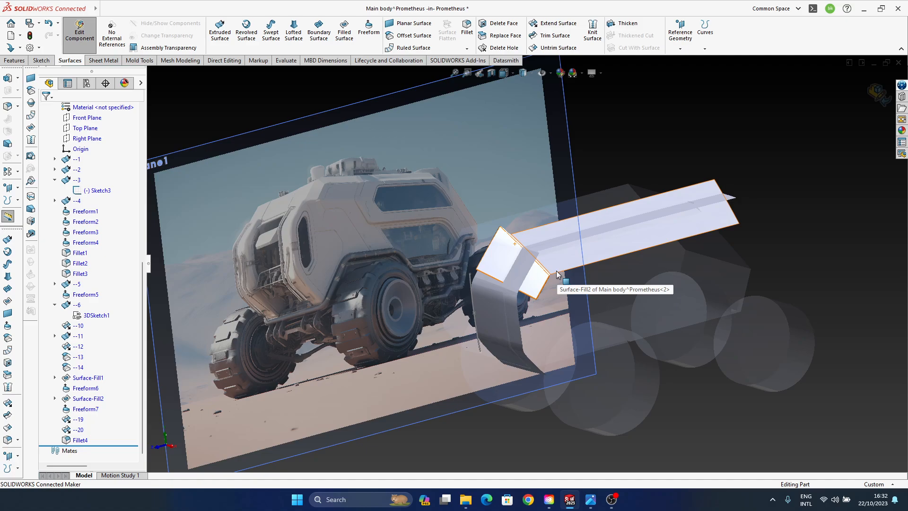
click(590, 499)
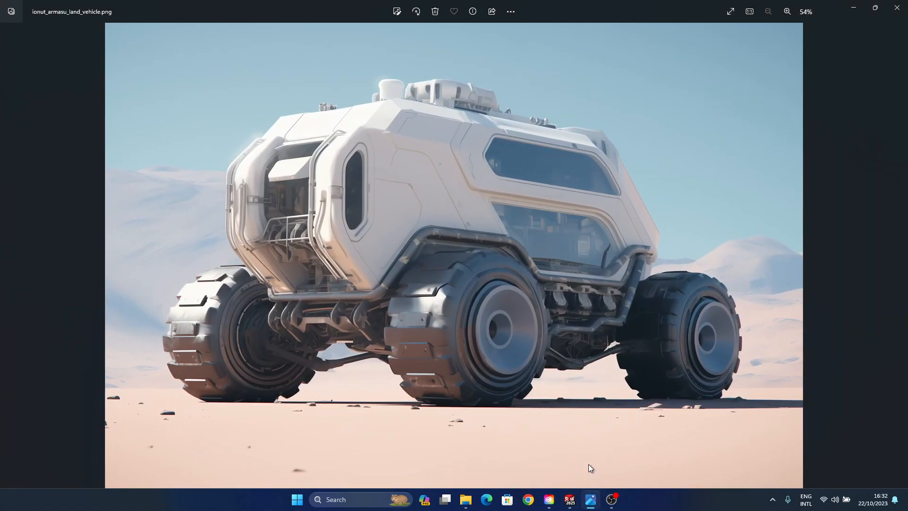